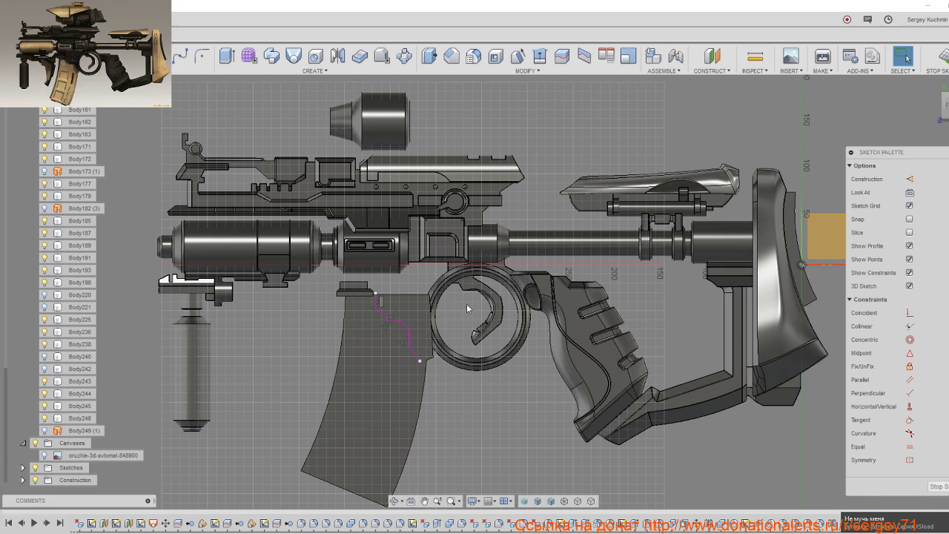
# Step: Frame the magazine and turn on the reference gun image
pyautogui.moveTo(547, 368); pyautogui.dragTo(563, 310, button='middle')
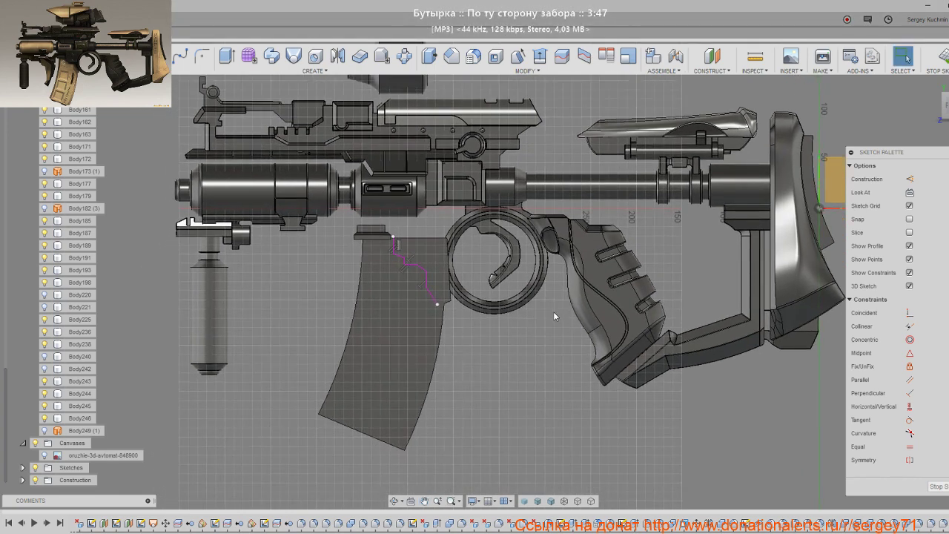
pyautogui.scroll(2, 480, 324)
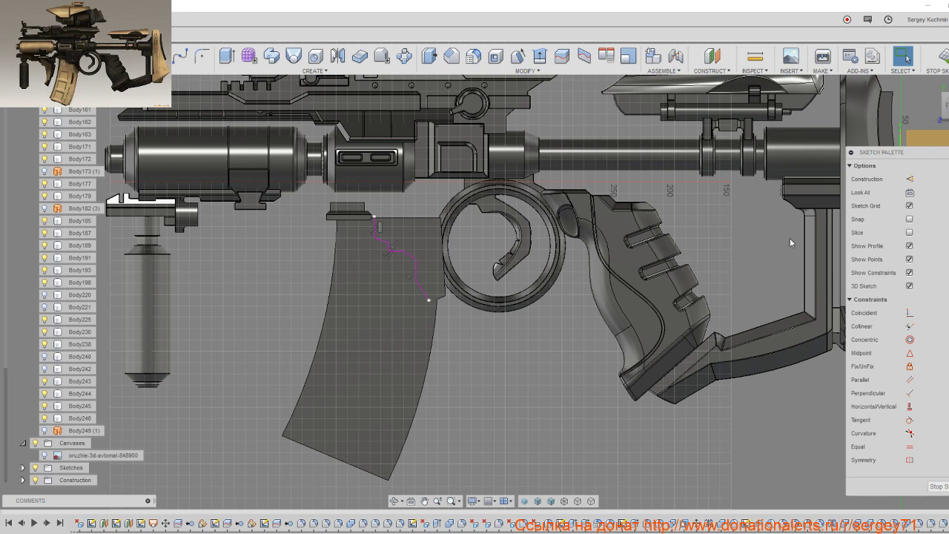
pyautogui.moveTo(374, 369); pyautogui.dragTo(448, 366, button='middle')
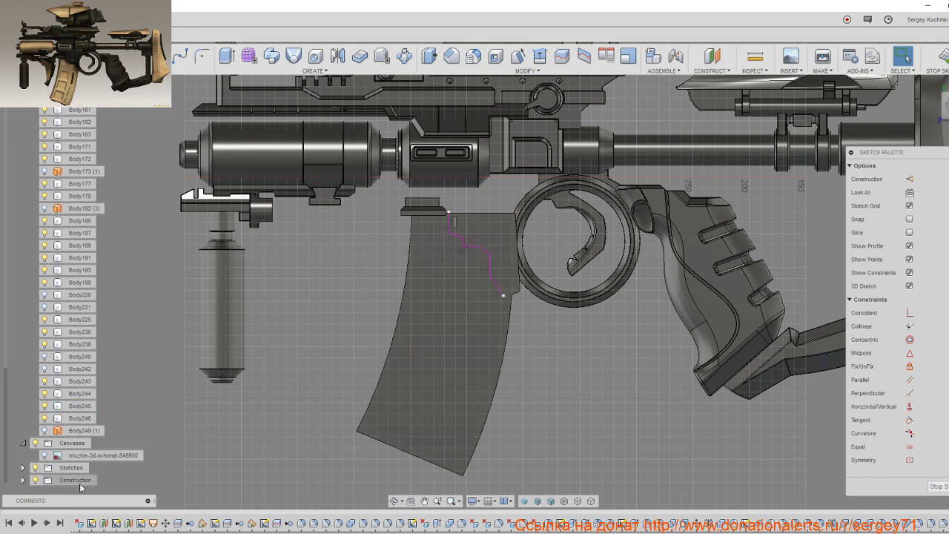
pyautogui.click(44, 455)
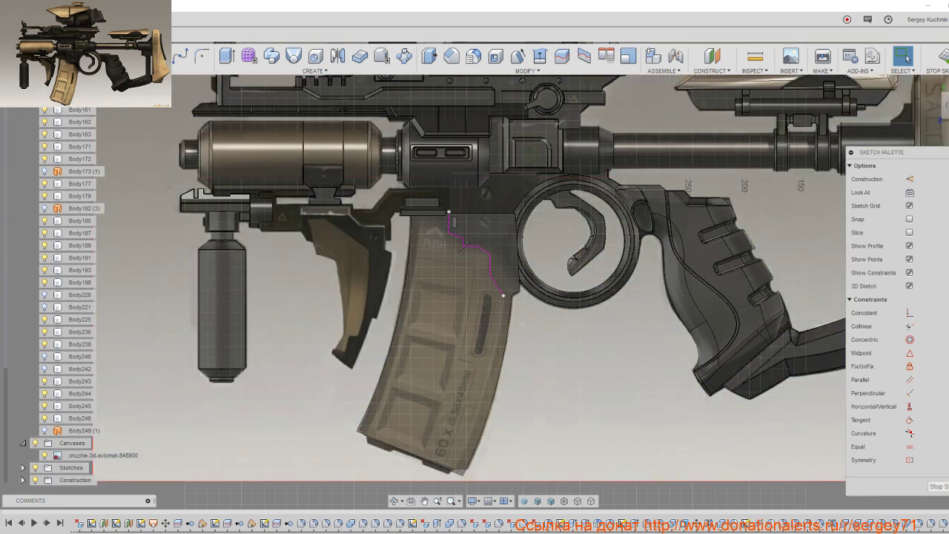
# Step: Draw a 3-point arc down the magazine's curved front edge to its bottom corner
pyautogui.click(200, 57)
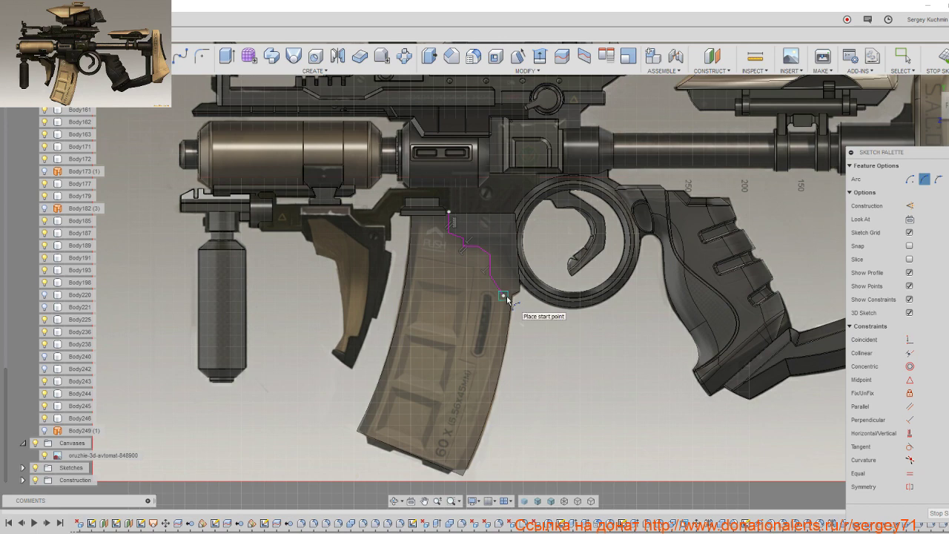
pyautogui.moveTo(467, 476); pyautogui.dragTo(492, 353, button='middle')
pyautogui.scroll(3, 492, 353)
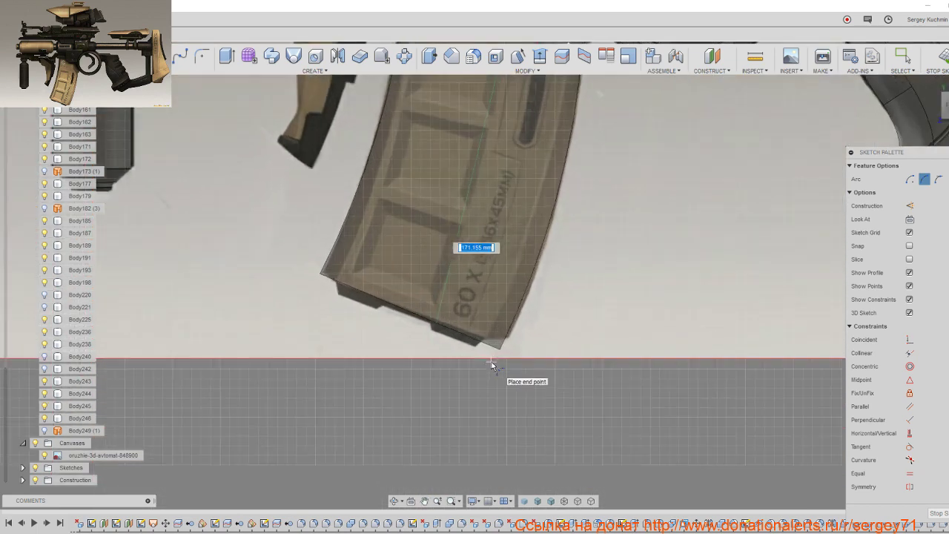
pyautogui.scroll(2, 489, 352)
pyautogui.click(483, 331)
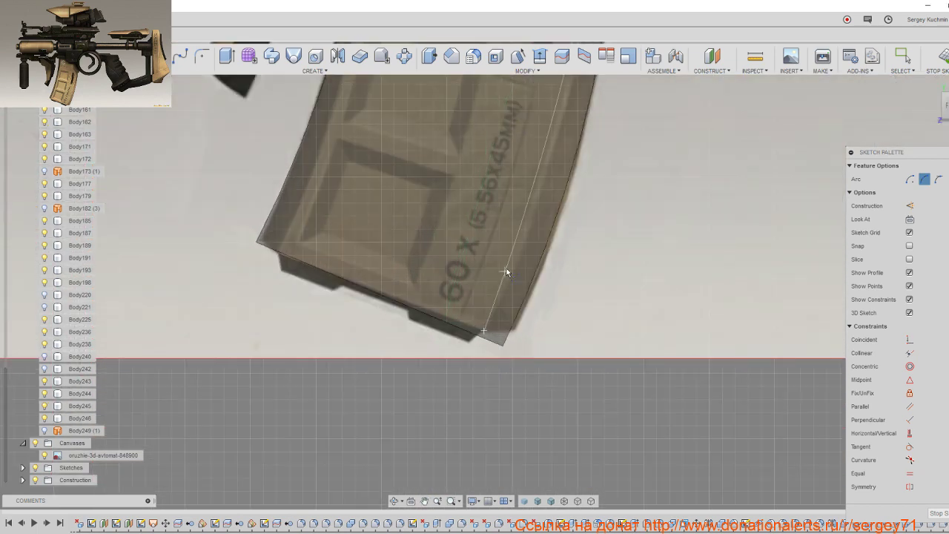
pyautogui.click(573, 75)
pyautogui.click(527, 233)
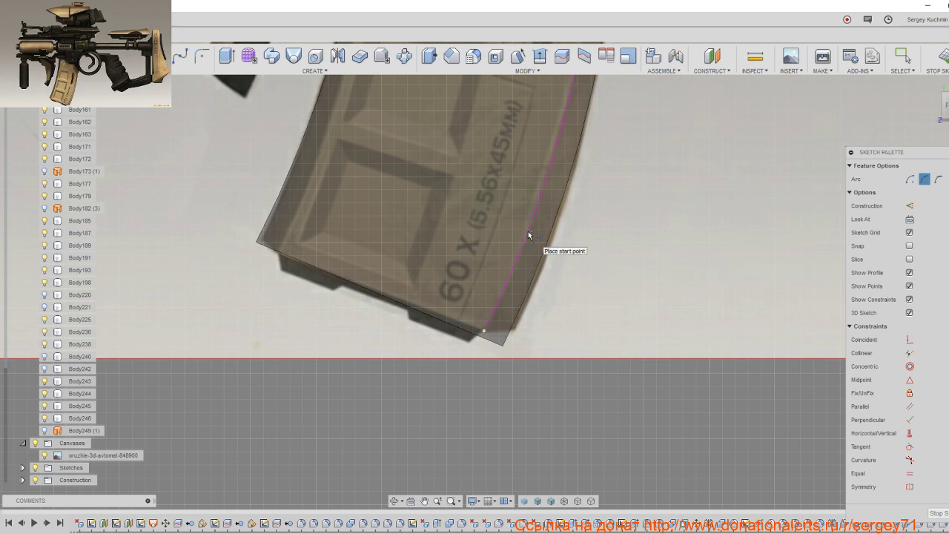
pyautogui.rightClick(527, 236)
pyautogui.click(566, 236)
# Step: Check the arc's end at the magazine bottom, clear the selection, and finish the sketch
pyautogui.scroll(-2, 551, 277)
pyautogui.scroll(-3, 550, 277)
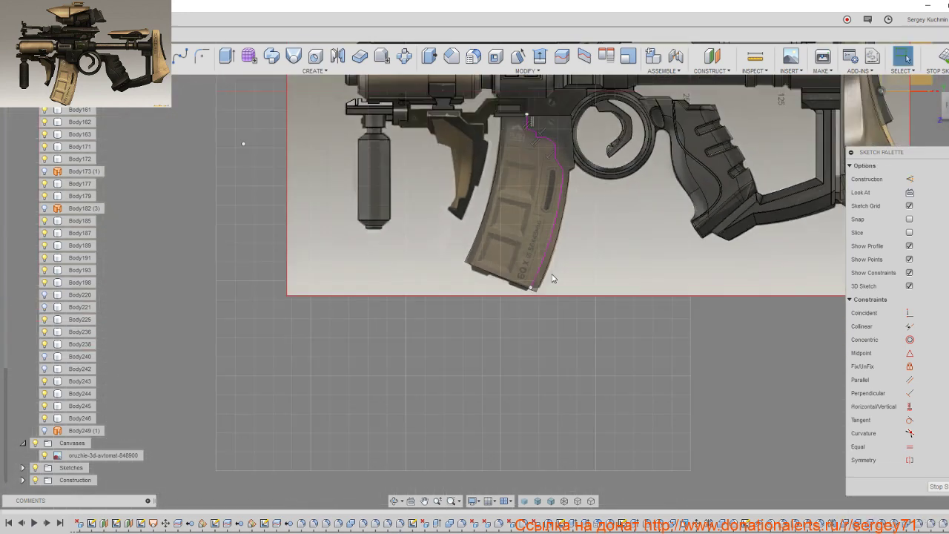
pyautogui.moveTo(551, 277)
pyautogui.mouseDown(button='middle')
pyautogui.moveTo(446, 339)
pyautogui.moveTo(465, 359)
pyautogui.moveTo(482, 324)
pyautogui.mouseUp(button='middle')
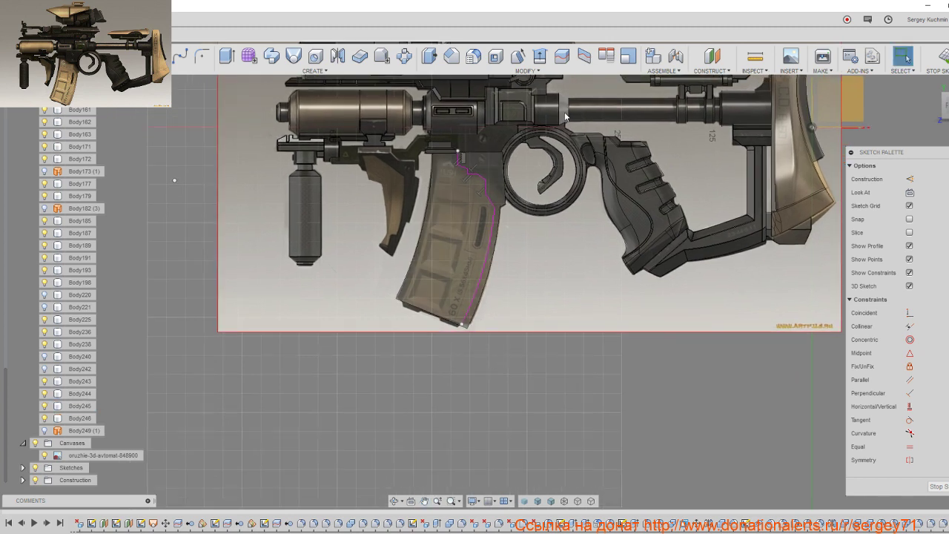
pyautogui.scroll(2, 465, 342)
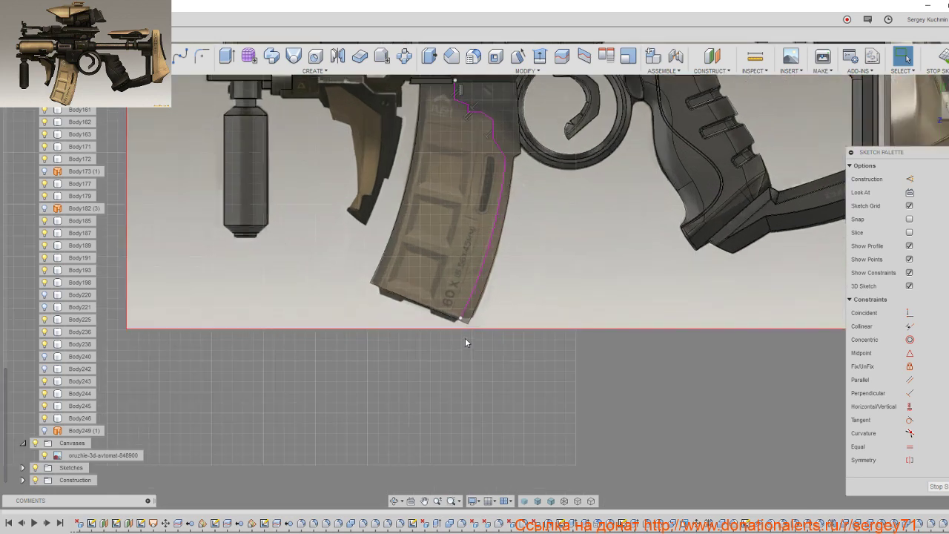
pyautogui.click(455, 327)
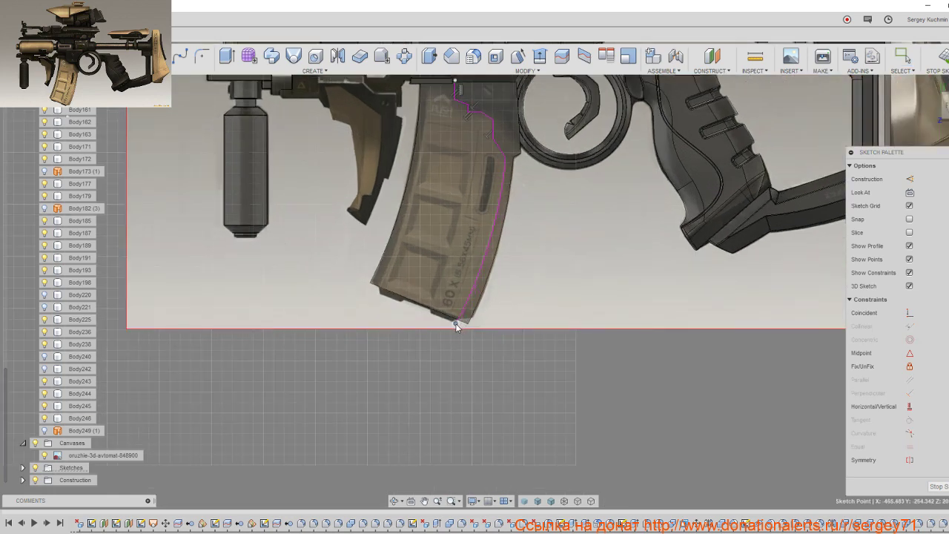
pyautogui.scroll(-2, 455, 328)
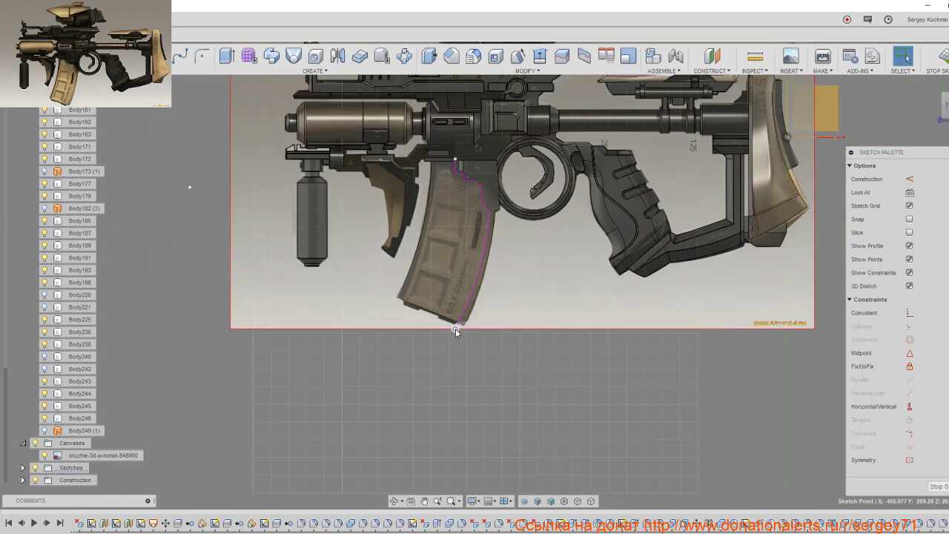
pyautogui.moveTo(455, 328); pyautogui.dragTo(420, 380, button='middle')
pyautogui.scroll(2, 426, 252)
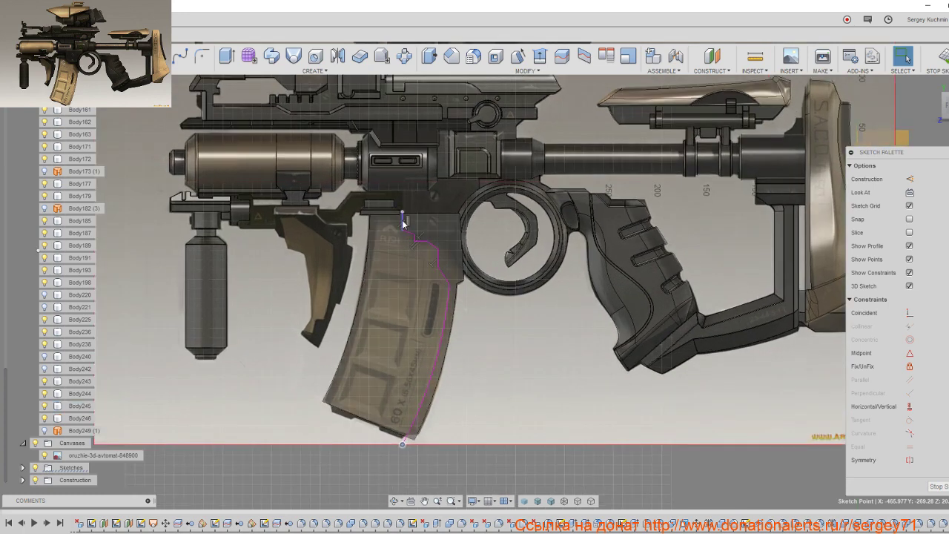
pyautogui.moveTo(401, 290); pyautogui.dragTo(402, 269, button='middle')
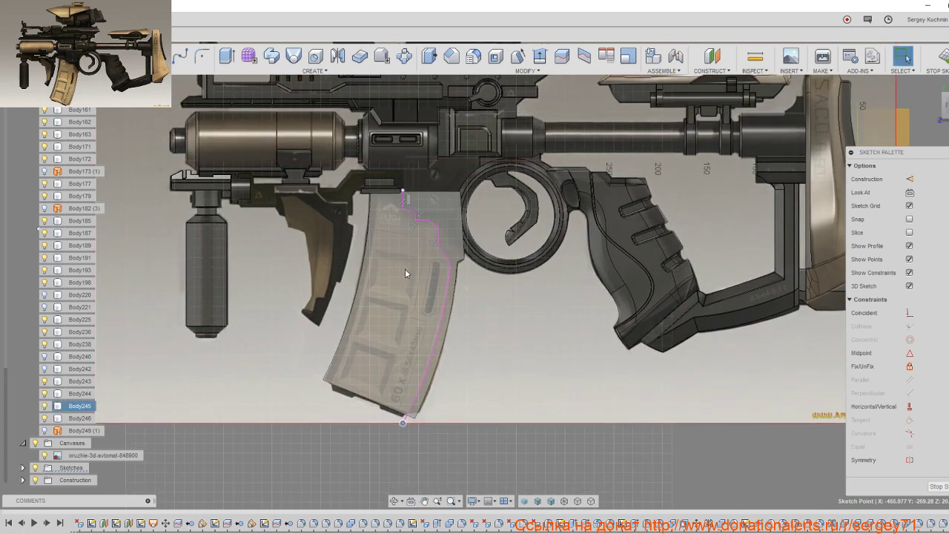
pyautogui.click(405, 270)
pyautogui.click(938, 487)
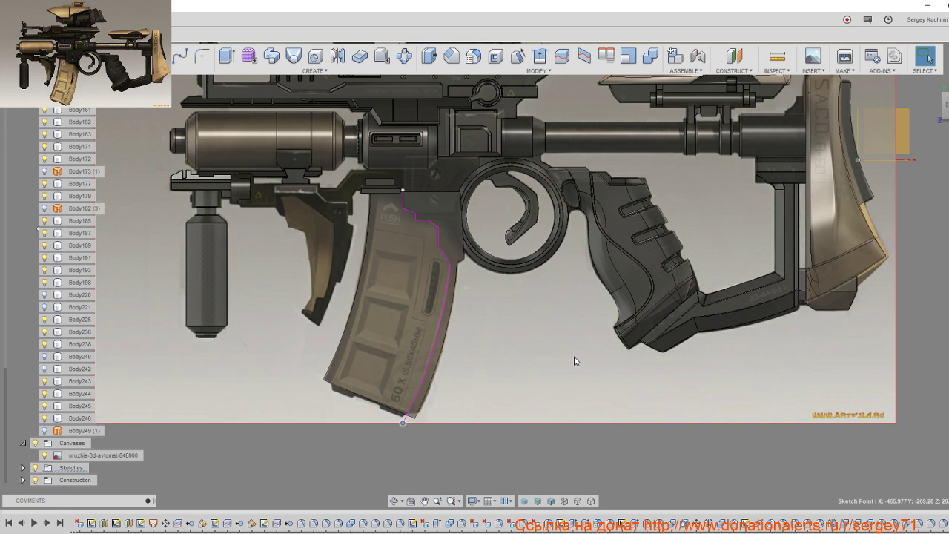
pyautogui.keyDown('shift'); pyautogui.moveTo(574, 361); pyautogui.dragTo(547, 358, button='middle'); pyautogui.keyUp('shift')
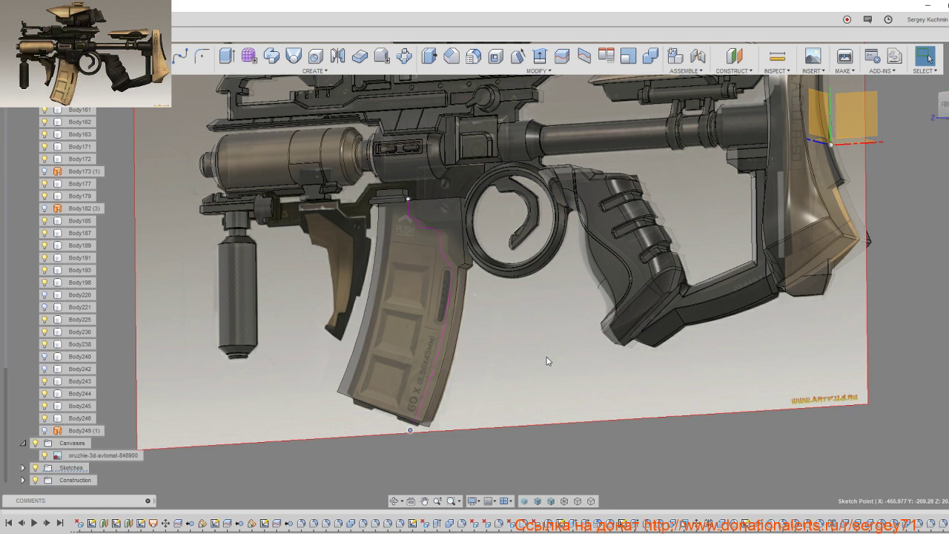
# Step: Start a sketch on the magazine face and project the magazine body's outline into it
pyautogui.press('l')
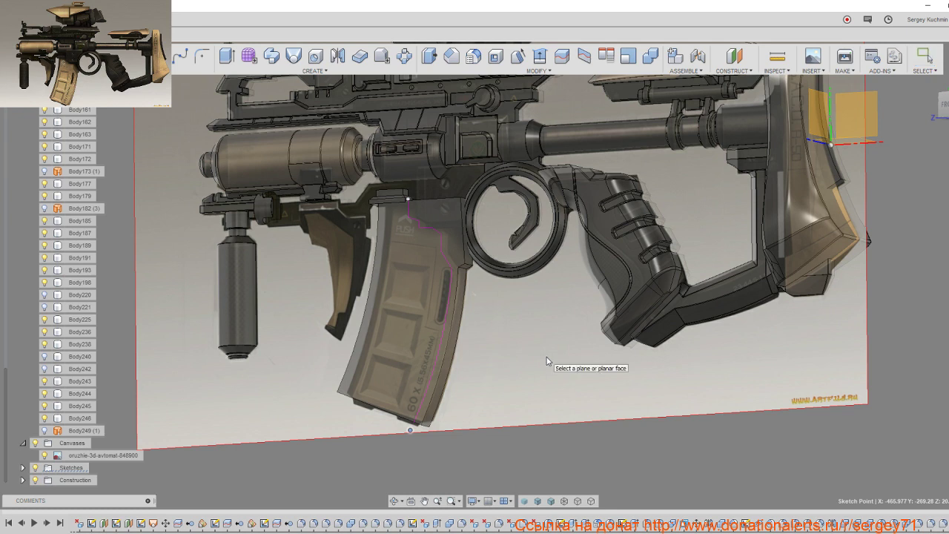
pyautogui.click(441, 325)
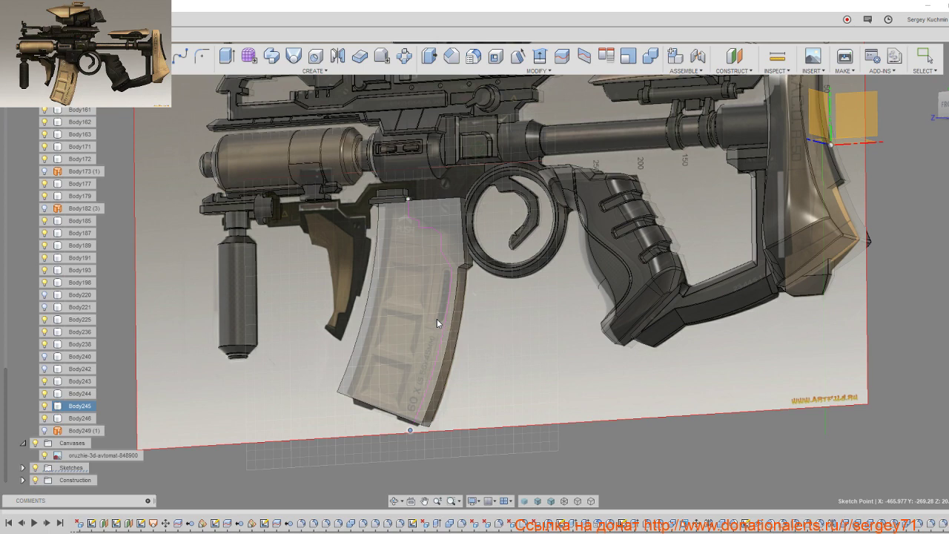
pyautogui.press('p')
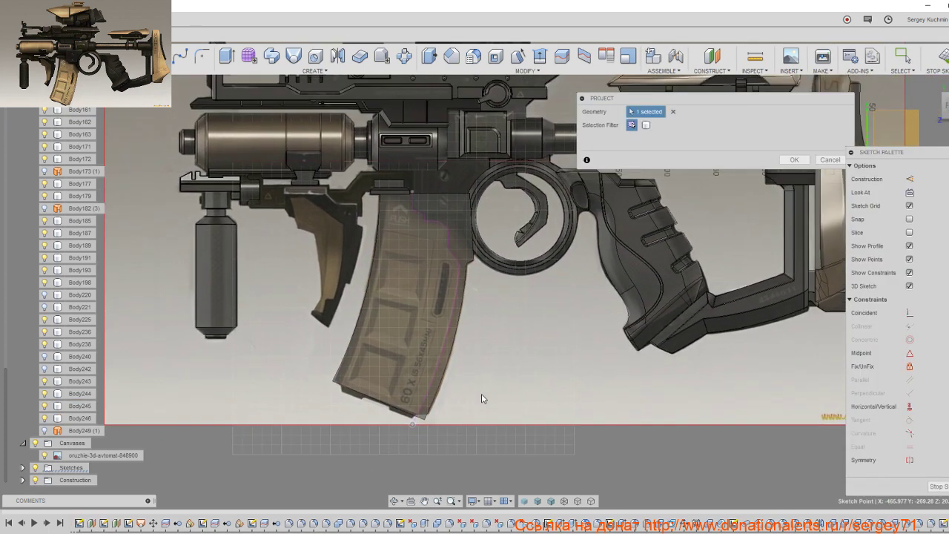
pyautogui.scroll(2, 481, 393)
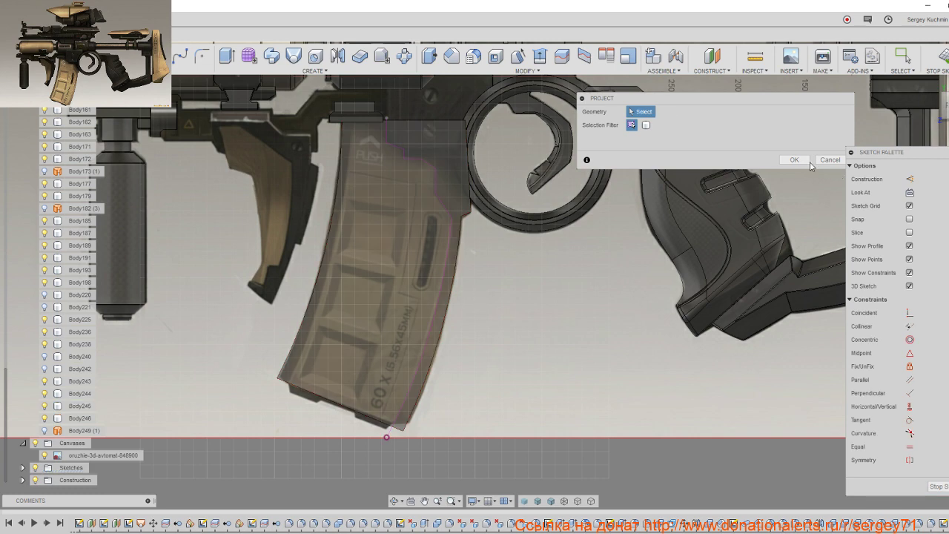
pyautogui.click(788, 158)
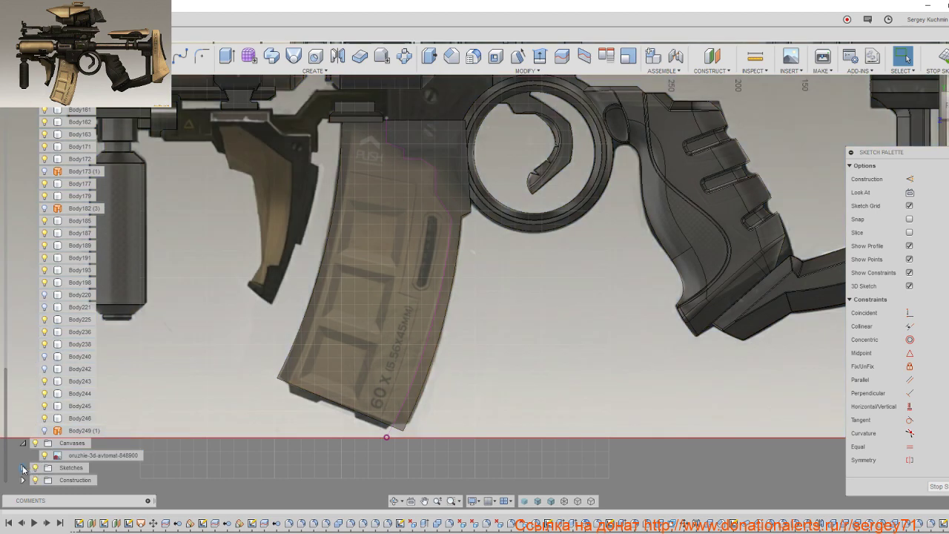
# Step: Expand the browser's sketch list and select Sketch139
pyautogui.click(23, 467)
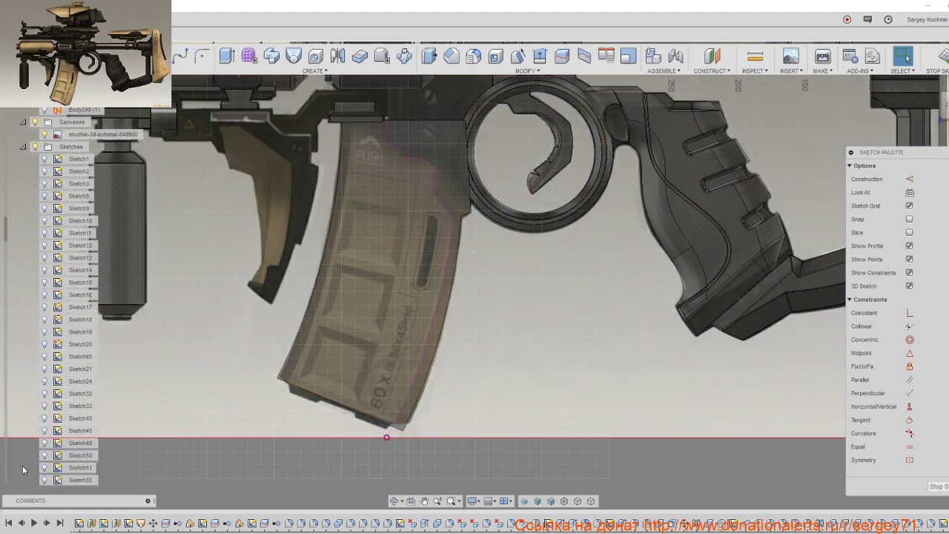
pyautogui.scroll(-5, 22, 465)
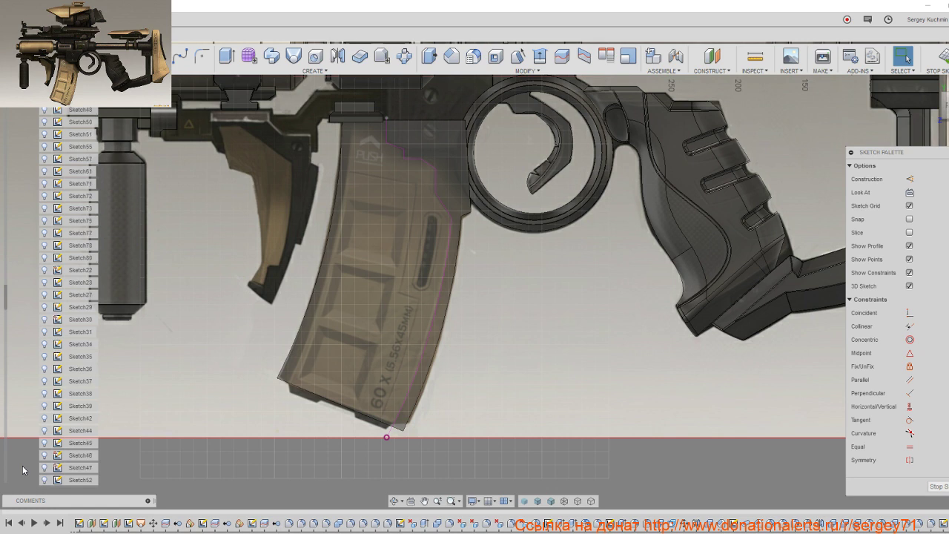
pyautogui.scroll(-3, 22, 466)
pyautogui.scroll(-3, 22, 466)
pyautogui.scroll(-3, 22, 465)
pyautogui.scroll(-3, 22, 466)
pyautogui.scroll(-3, 22, 465)
pyautogui.scroll(-3, 22, 466)
pyautogui.scroll(-3, 23, 466)
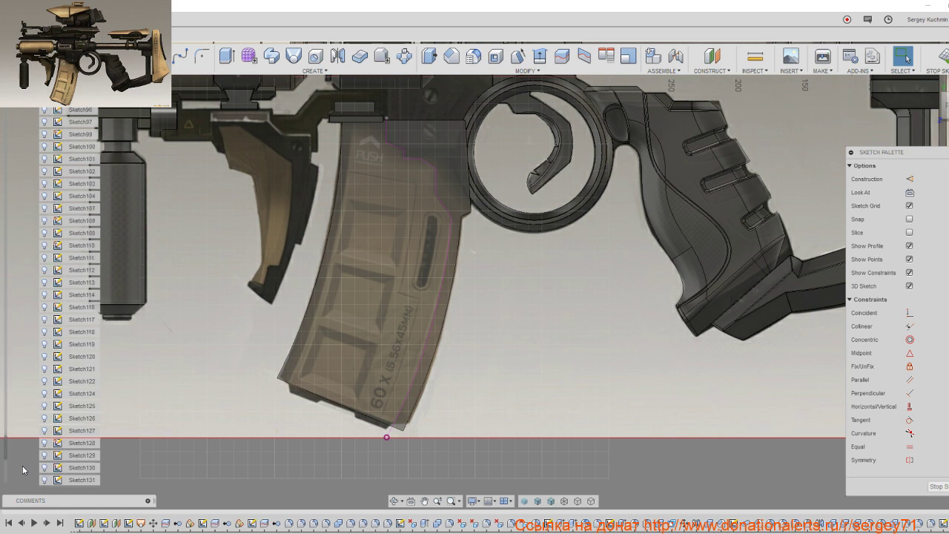
pyautogui.scroll(-3, 22, 465)
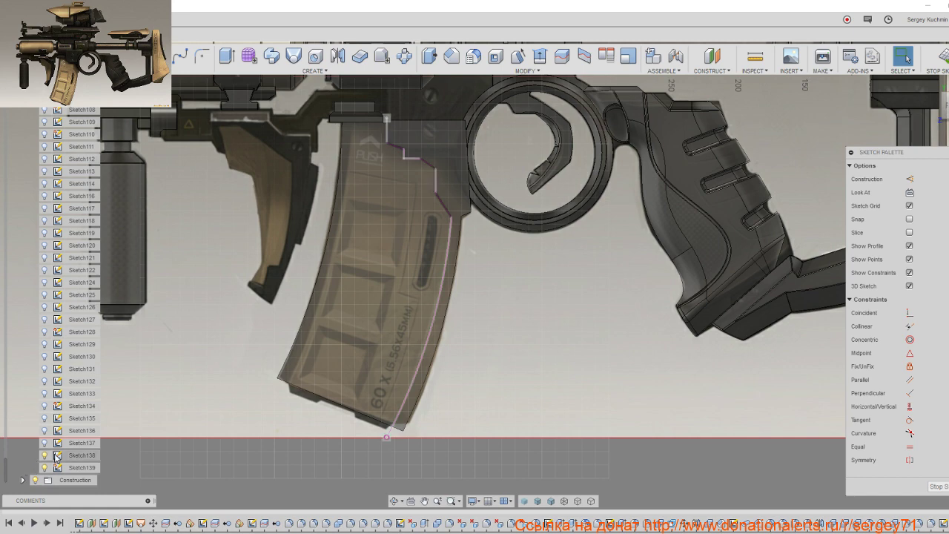
pyautogui.click(46, 455)
pyautogui.click(199, 486)
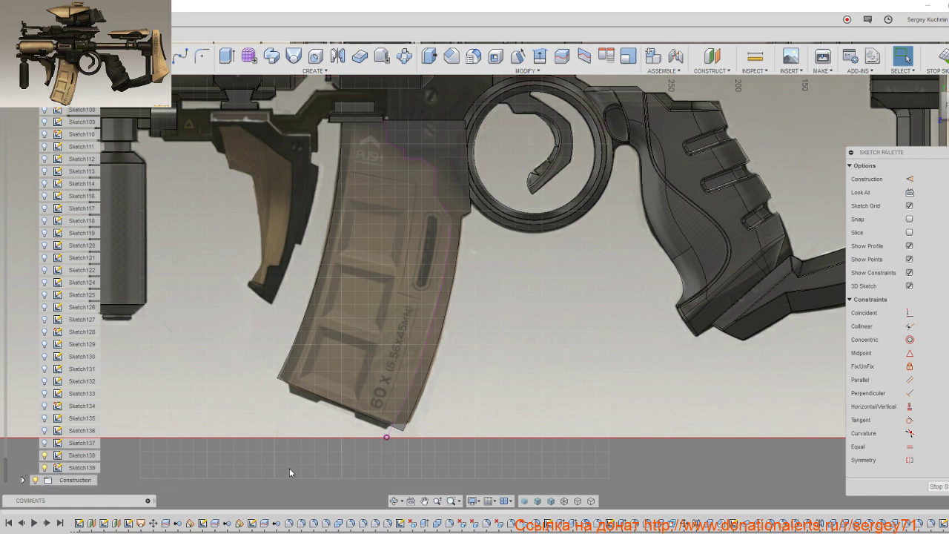
pyautogui.click(82, 467)
# Step: Orbit around the magazine, selecting its curved edge to view the sketch plane edge
pyautogui.moveTo(320, 405)
pyautogui.keyDown('shift'); pyautogui.mouseDown(button='middle')
pyautogui.moveTo(346, 395)
pyautogui.moveTo(332, 409)
pyautogui.mouseUp(button='middle'); pyautogui.keyUp('shift')
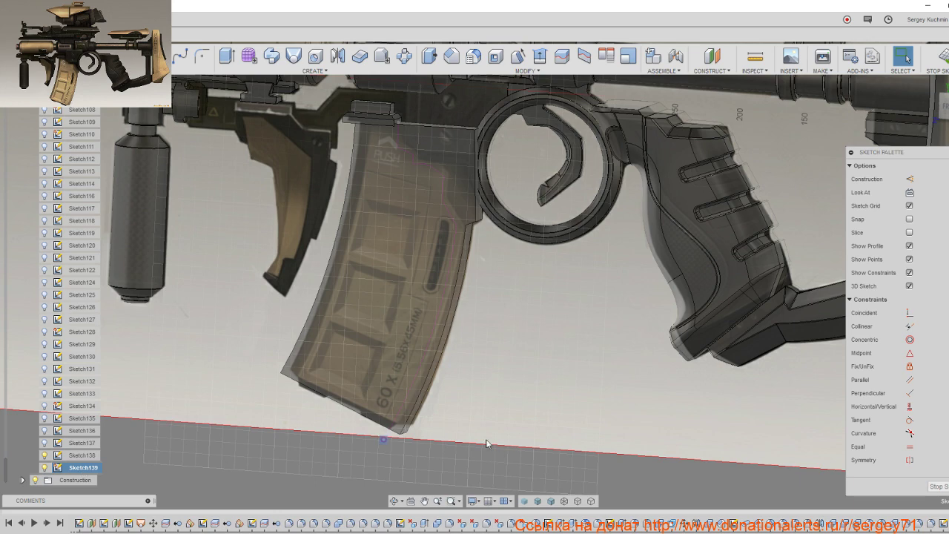
pyautogui.scroll(3, 445, 427)
pyautogui.click(383, 401)
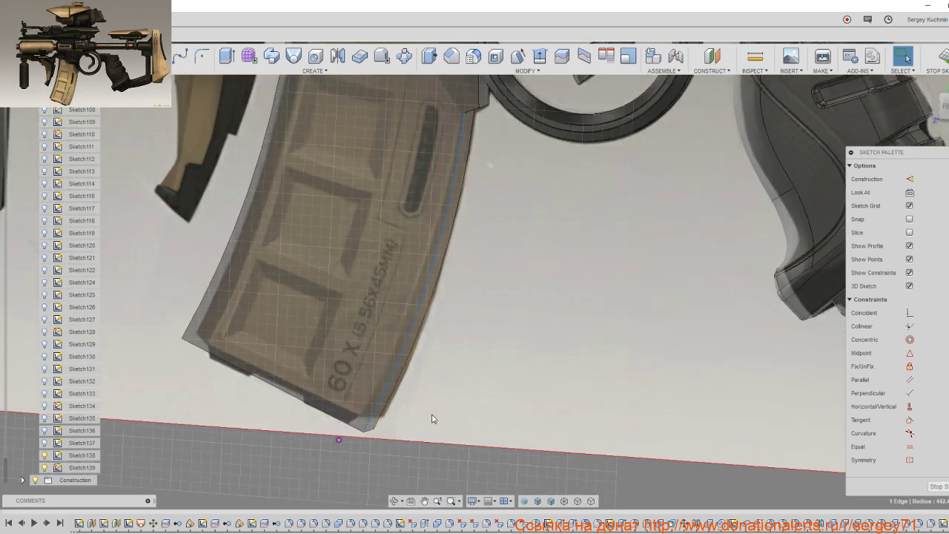
pyautogui.scroll(-2, 436, 419)
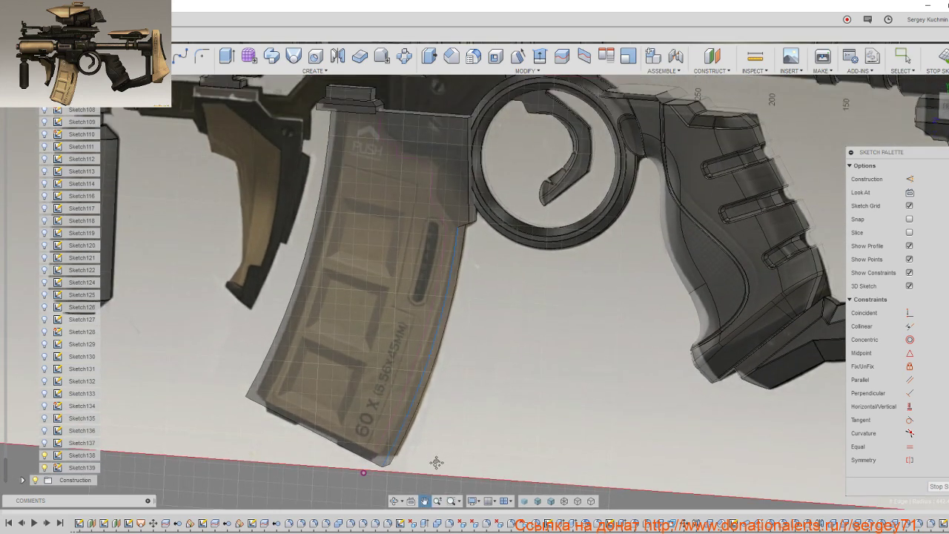
pyautogui.moveTo(437, 420); pyautogui.dragTo(426, 498, button='middle')
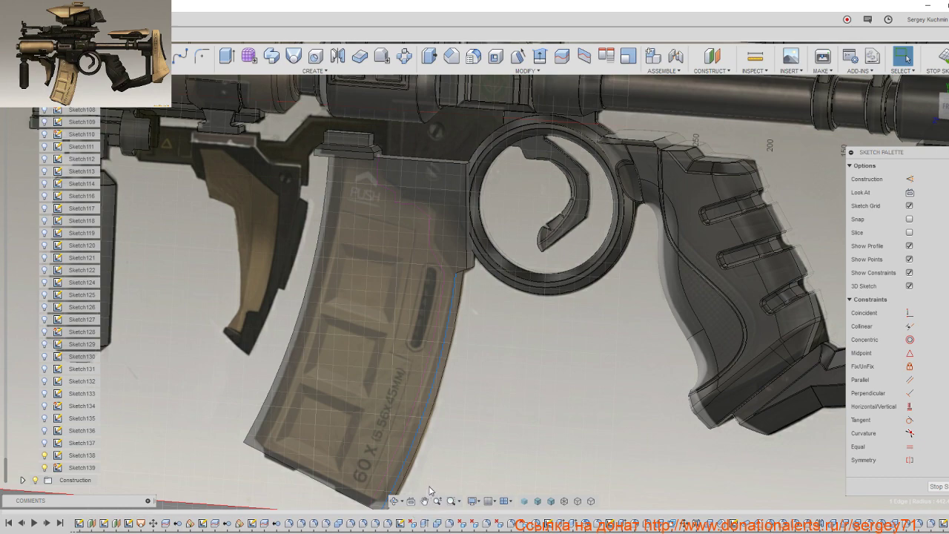
pyautogui.scroll(-2, 429, 489)
pyautogui.moveTo(450, 466)
pyautogui.keyDown('shift'); pyautogui.mouseDown(button='middle')
pyautogui.moveTo(431, 460)
pyautogui.moveTo(480, 362)
pyautogui.mouseUp(button='middle'); pyautogui.keyUp('shift')
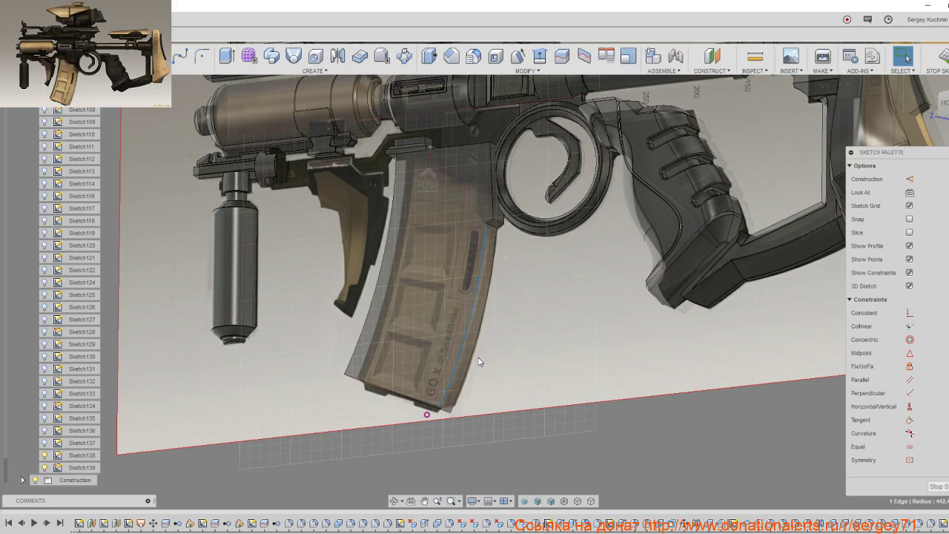
pyautogui.click(710, 70)
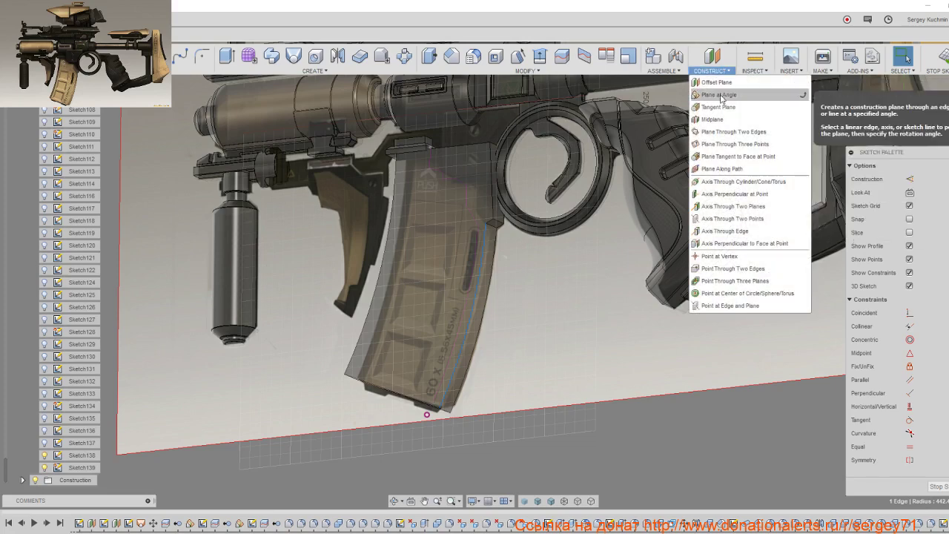
# Step: Try a Plane at Angle on the magazine's bottom edge at -20 degrees, then cancel it
pyautogui.click(718, 94)
pyautogui.scroll(2, 430, 409)
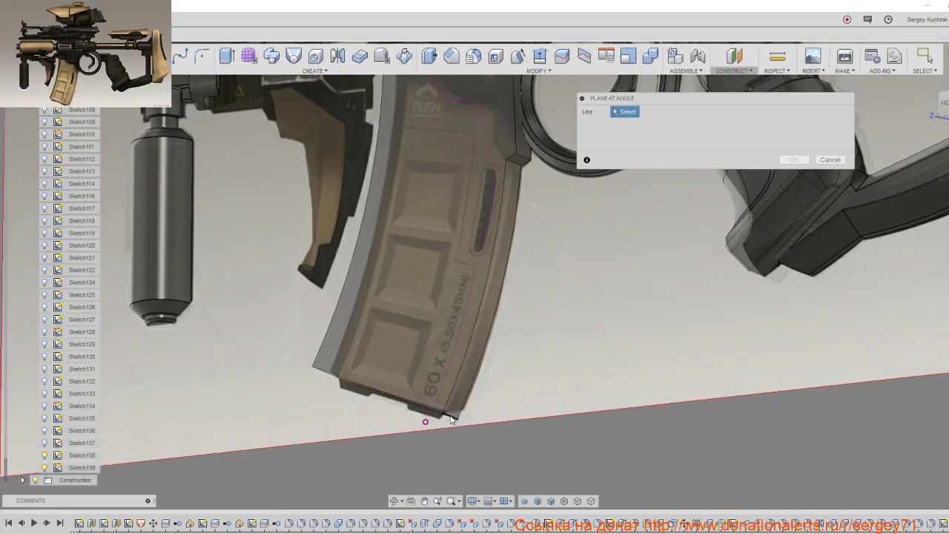
pyautogui.scroll(2, 451, 415)
pyautogui.click(451, 419)
pyautogui.keyDown('shift'); pyautogui.moveTo(450, 419); pyautogui.dragTo(477, 429, button='middle'); pyautogui.keyUp('shift')
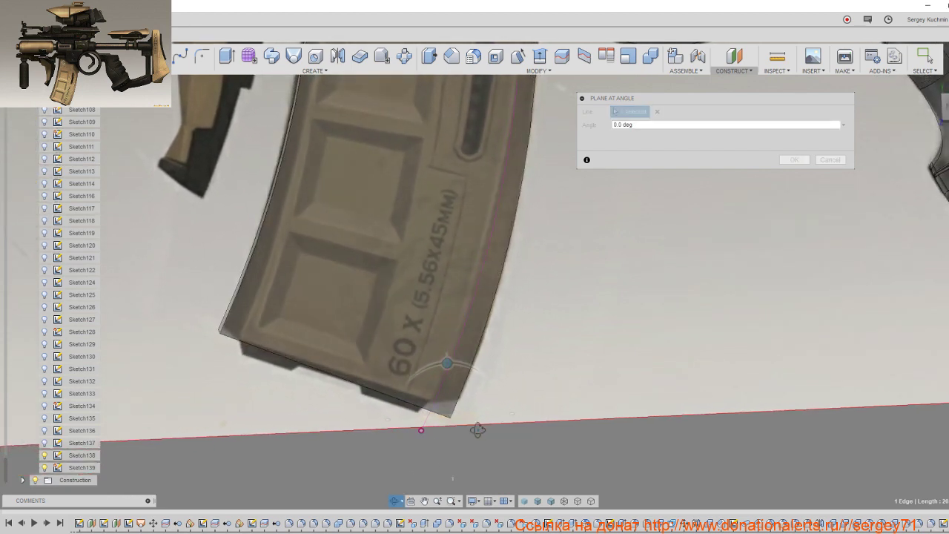
pyautogui.moveTo(447, 363); pyautogui.dragTo(461, 381)
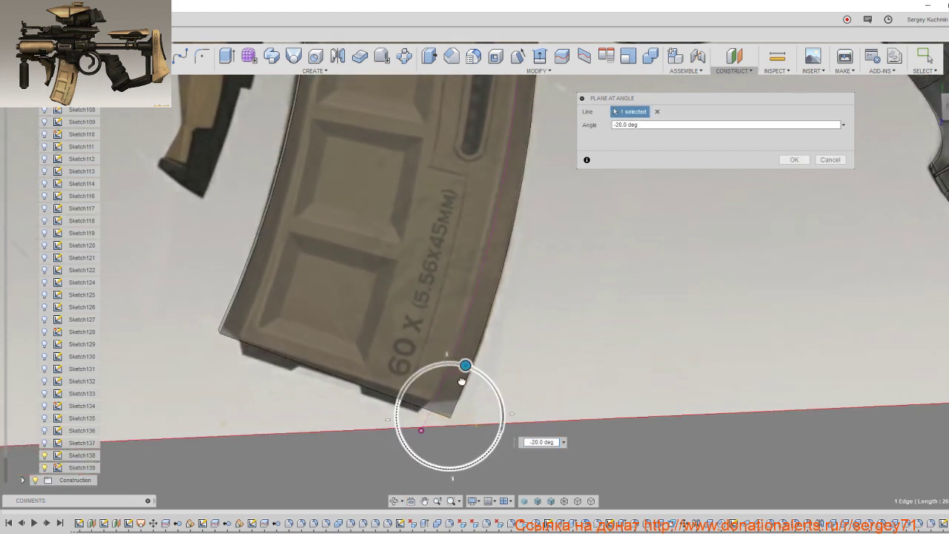
pyautogui.click(828, 160)
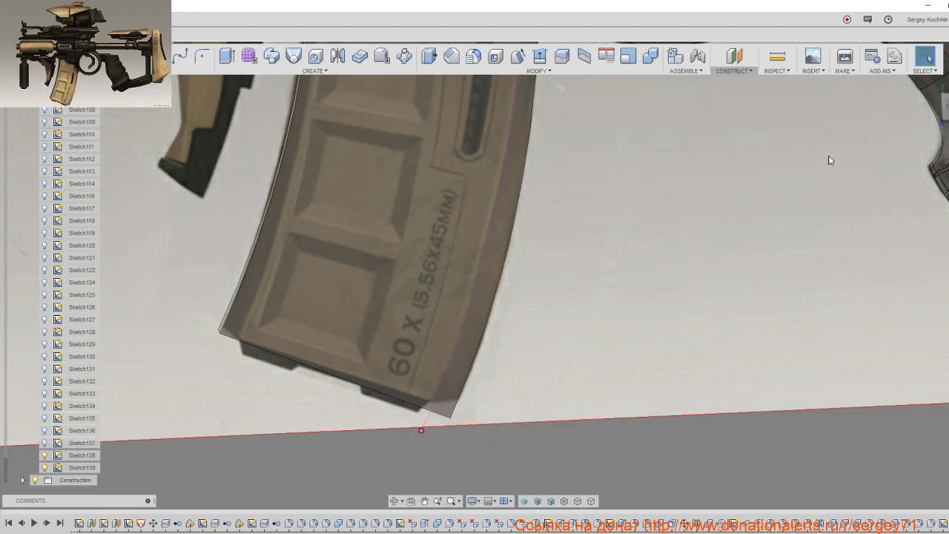
# Step: Create a Plane Along Path at the base end of the magazine's curved edge, distance 0
pyautogui.click(711, 71)
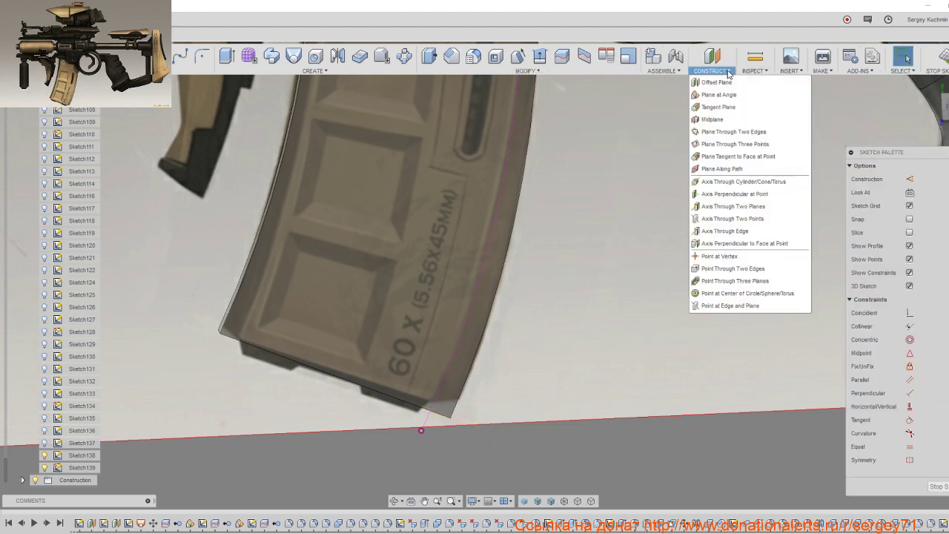
pyautogui.click(721, 169)
pyautogui.keyDown('shift'); pyautogui.moveTo(584, 338); pyautogui.dragTo(544, 328, button='middle'); pyautogui.keyUp('shift')
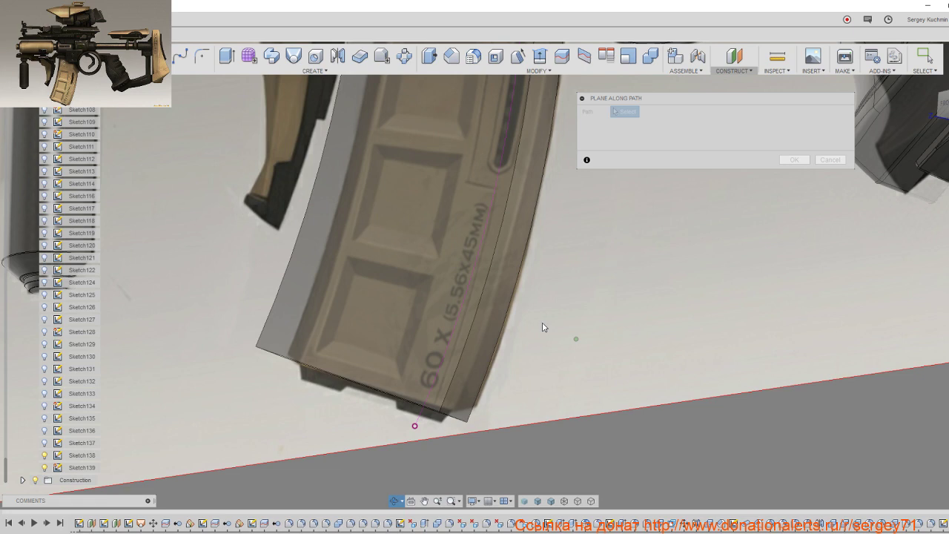
pyautogui.click(450, 393)
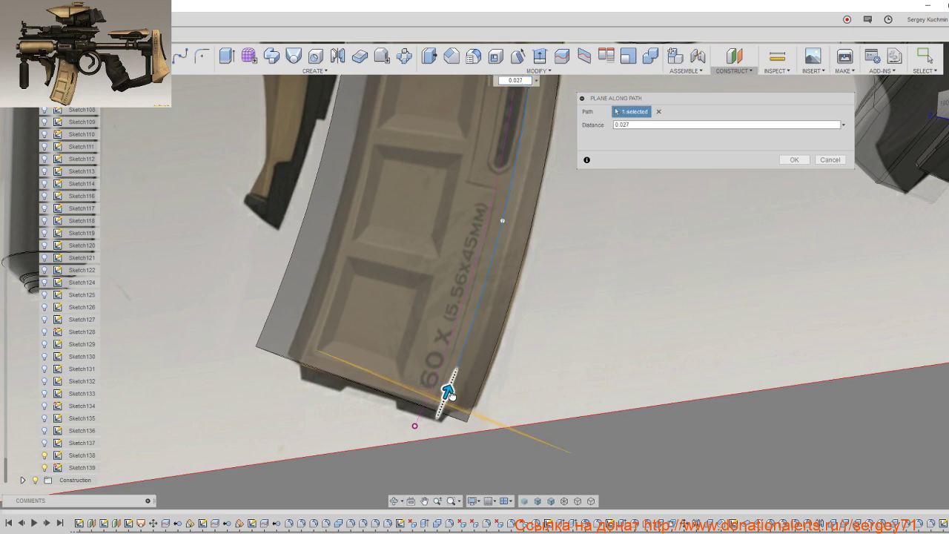
pyautogui.moveTo(450, 393); pyautogui.dragTo(443, 403)
pyautogui.click(793, 160)
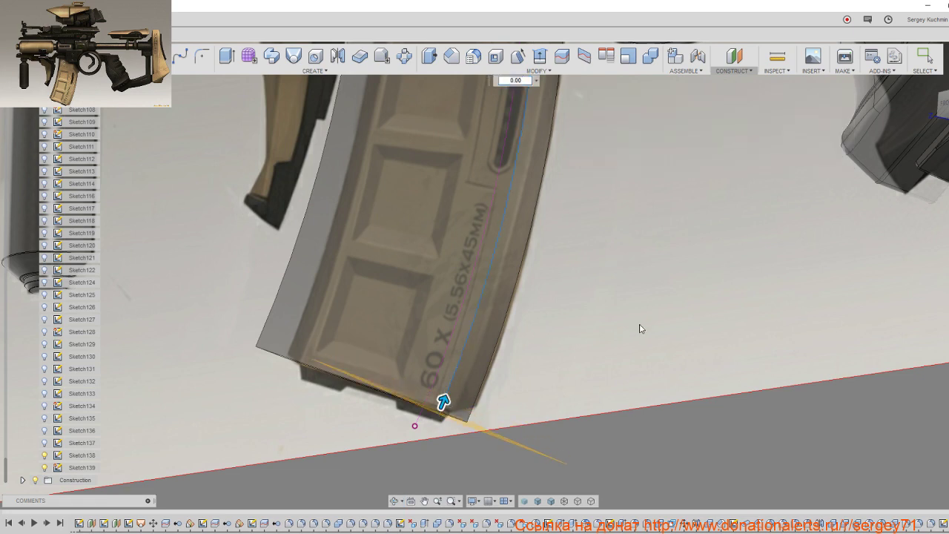
# Step: Select the new plane at the magazine base to sketch on it, Sketch140
pyautogui.scroll(-3, 641, 329)
pyautogui.scroll(-2, 639, 328)
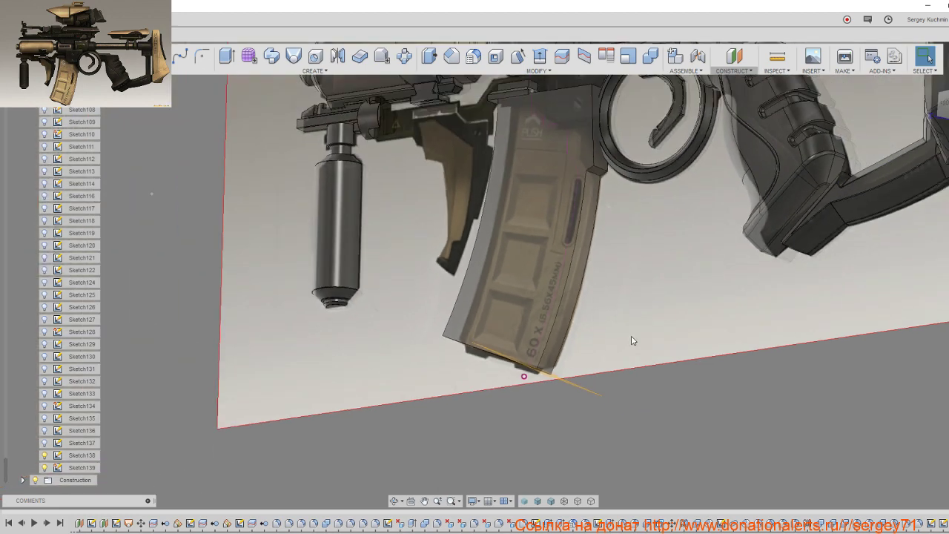
pyautogui.scroll(-3, 631, 339)
pyautogui.click(546, 377)
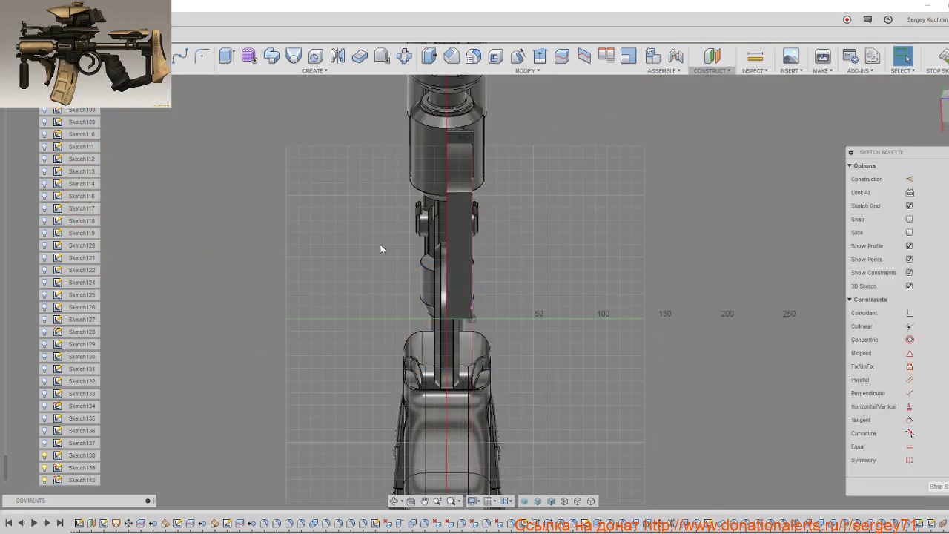
pyautogui.moveTo(380, 248)
pyautogui.keyDown('shift'); pyautogui.mouseDown(button='middle')
pyautogui.moveTo(445, 311)
pyautogui.moveTo(572, 254)
pyautogui.moveTo(667, 313)
pyautogui.moveTo(450, 284)
pyautogui.moveTo(465, 281)
pyautogui.mouseUp(button='middle'); pyautogui.keyUp('shift')
pyautogui.scroll(3, 603, 296)
pyautogui.scroll(3, 525, 263)
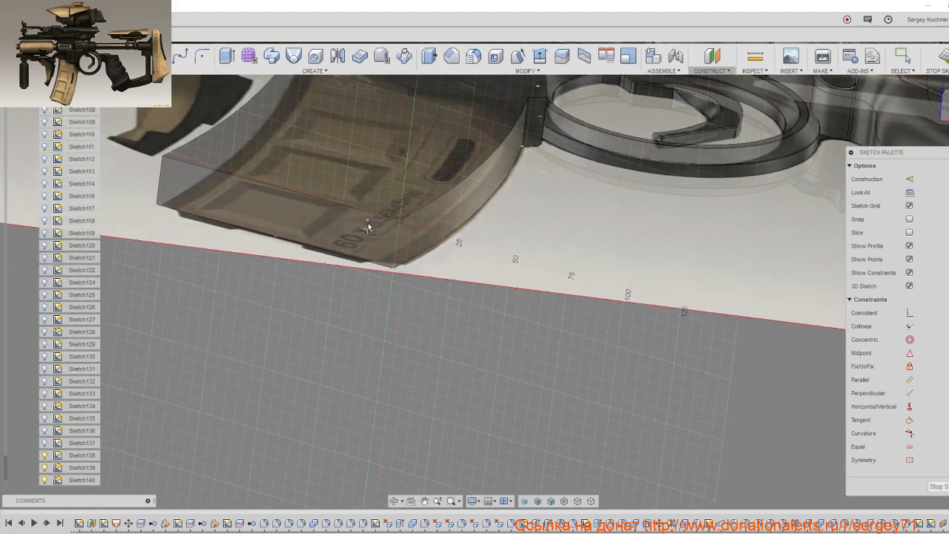
# Step: Draw a closed four-corner wedge profile of lines at the magazine base
pyautogui.click(369, 197)
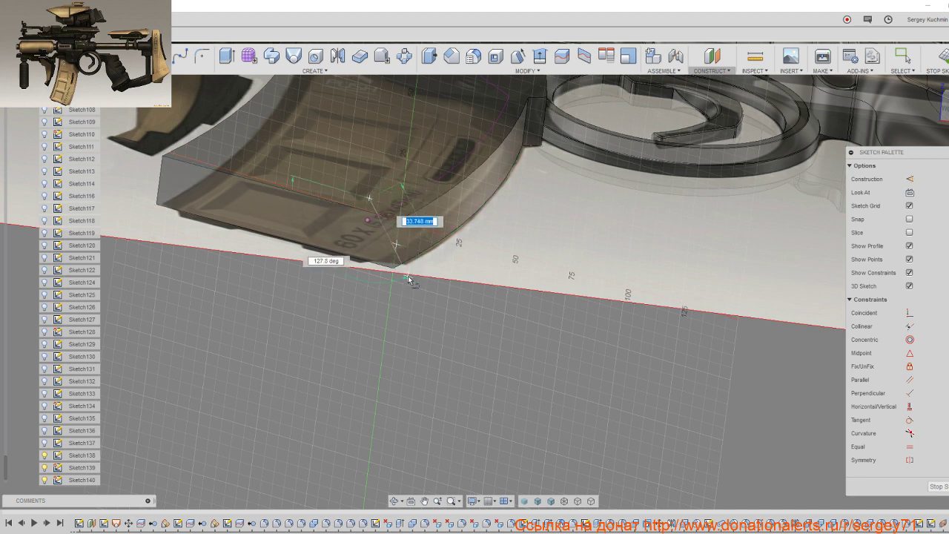
pyautogui.click(408, 276)
pyautogui.click(501, 259)
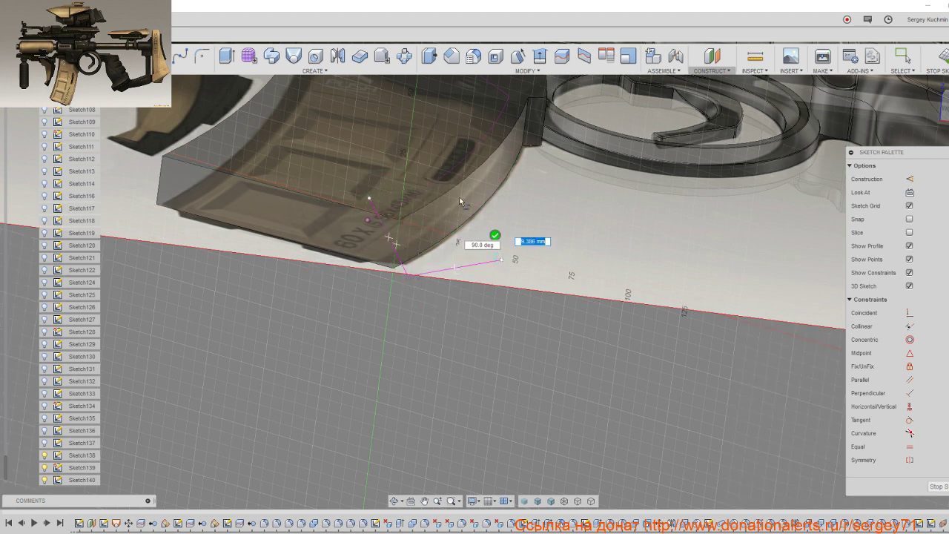
pyautogui.click(423, 152)
pyautogui.click(367, 196)
pyautogui.rightClick(368, 196)
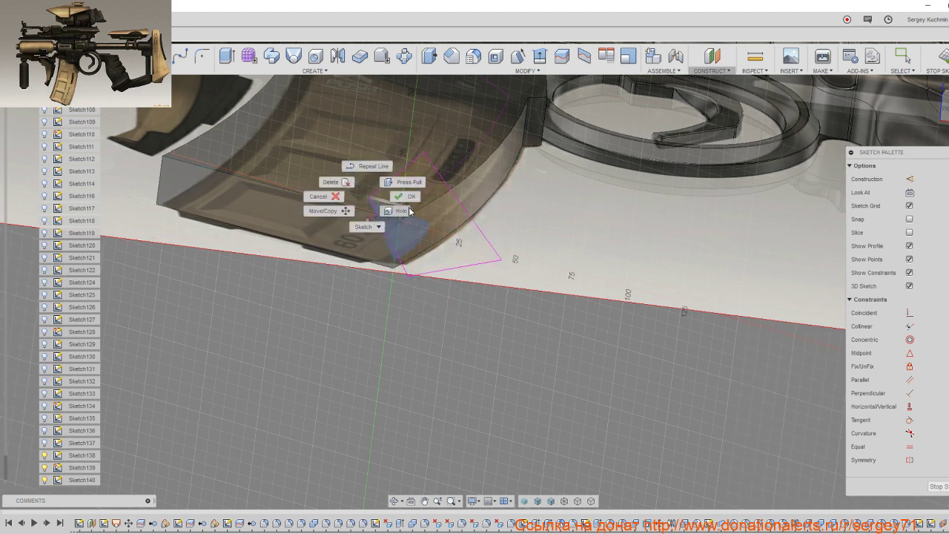
pyautogui.click(403, 196)
# Step: Finish the sketch and select the magazine's side face
pyautogui.scroll(-3, 400, 210)
pyautogui.scroll(-3, 400, 211)
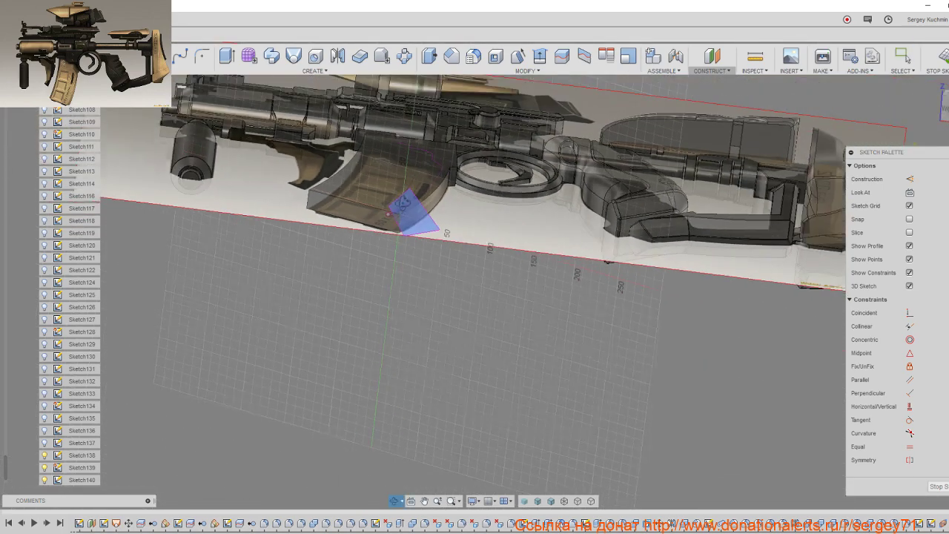
pyautogui.moveTo(400, 210)
pyautogui.keyDown('shift'); pyautogui.mouseDown(button='middle')
pyautogui.moveTo(390, 199)
pyautogui.moveTo(418, 291)
pyautogui.mouseUp(button='middle'); pyautogui.keyUp('shift')
pyautogui.scroll(3, 404, 286)
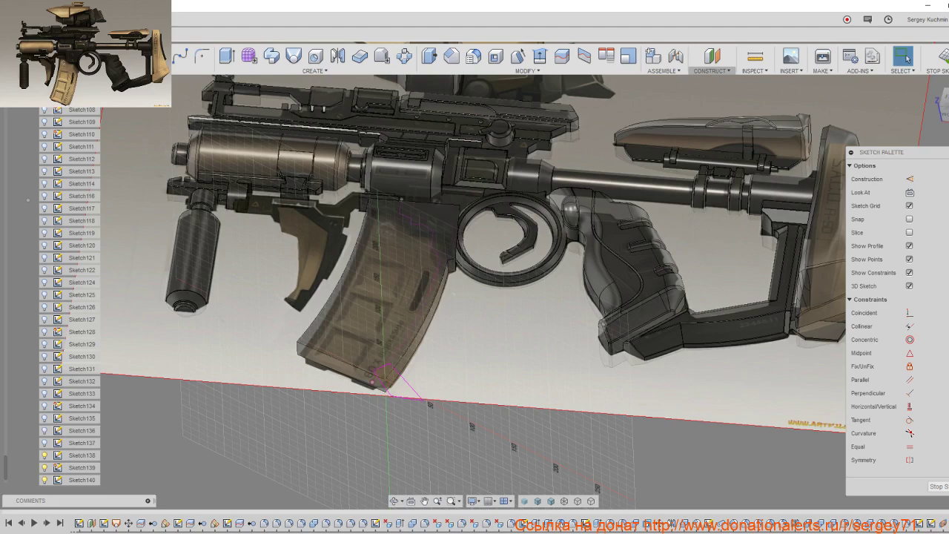
pyautogui.click(938, 486)
pyautogui.moveTo(623, 356)
pyautogui.keyDown('shift'); pyautogui.mouseDown(button='middle')
pyautogui.moveTo(538, 338)
pyautogui.moveTo(551, 334)
pyautogui.moveTo(540, 342)
pyautogui.mouseUp(button='middle'); pyautogui.keyUp('shift')
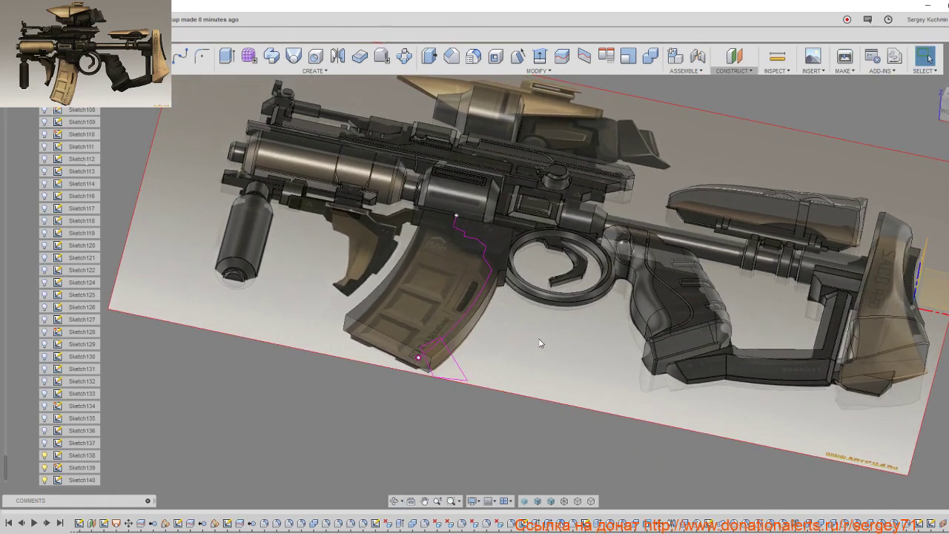
pyautogui.scroll(2, 532, 320)
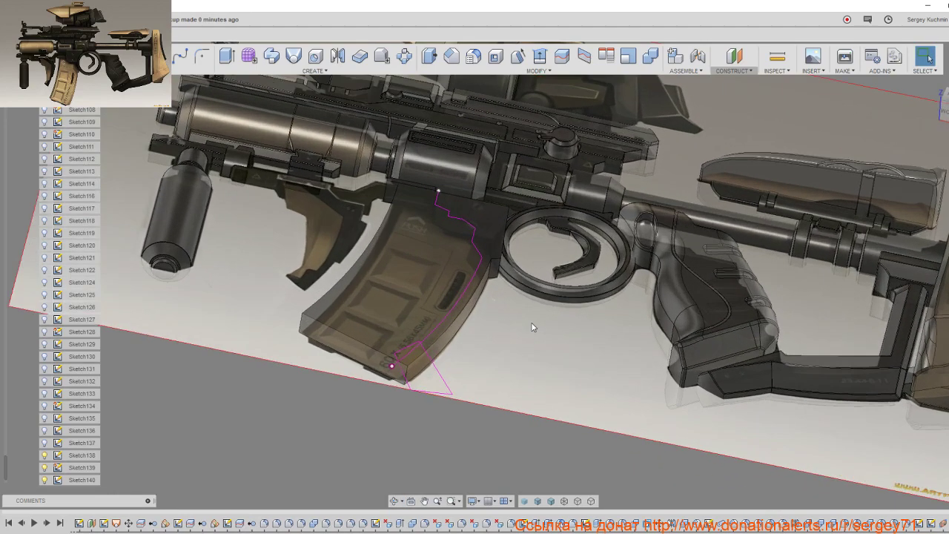
pyautogui.moveTo(531, 321); pyautogui.dragTo(510, 347, button='middle')
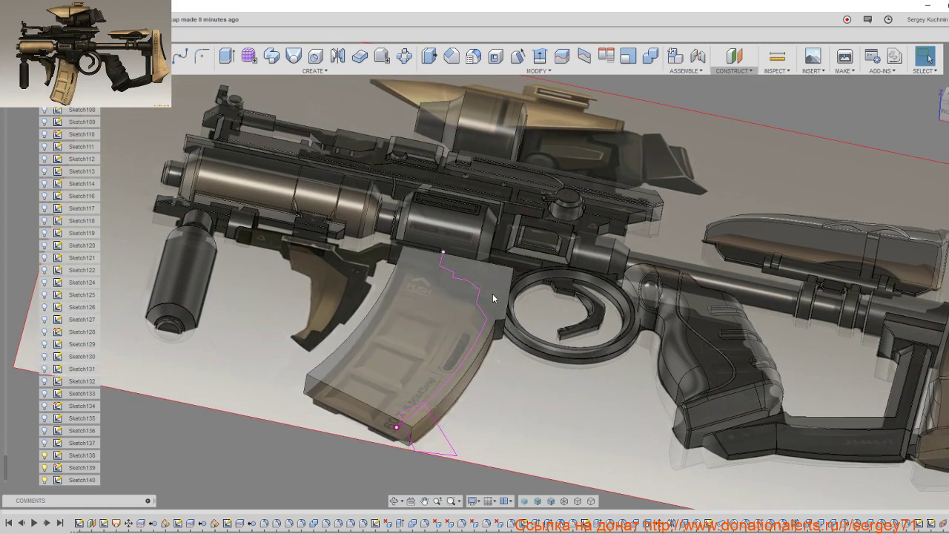
pyautogui.click(492, 293)
# Step: Look at the magazine face, sketch on it, include its 3D outline, and finish the sketch
pyautogui.click(159, 56)
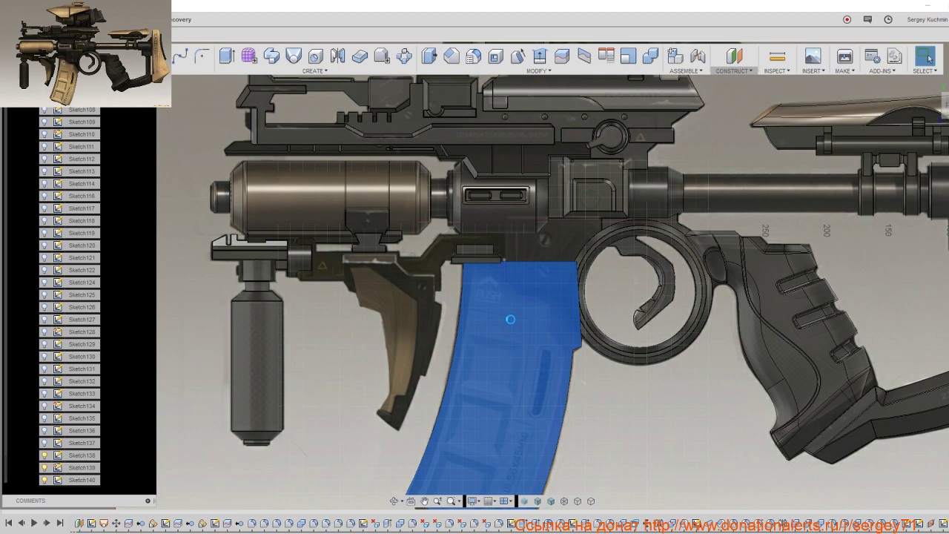
pyautogui.click(511, 319)
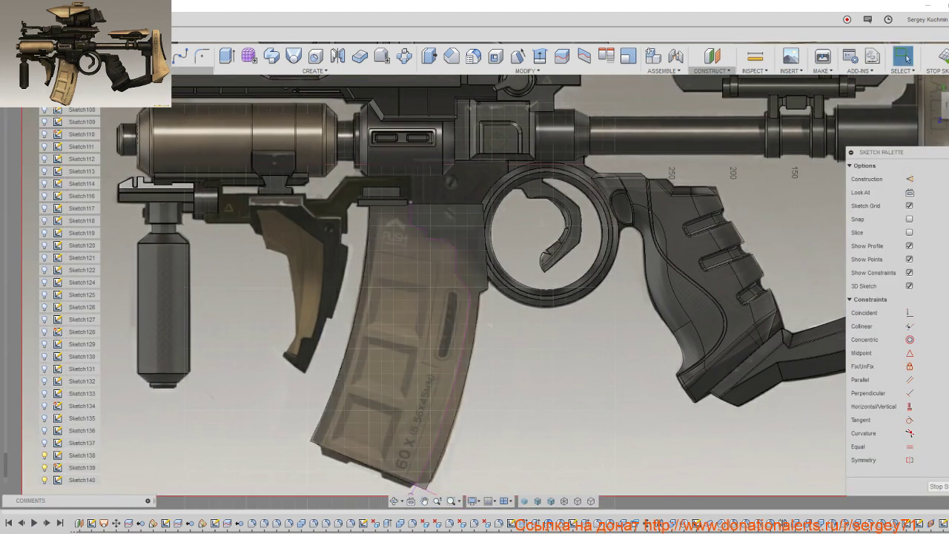
pyautogui.click(191, 70)
pyautogui.moveTo(90, 337)
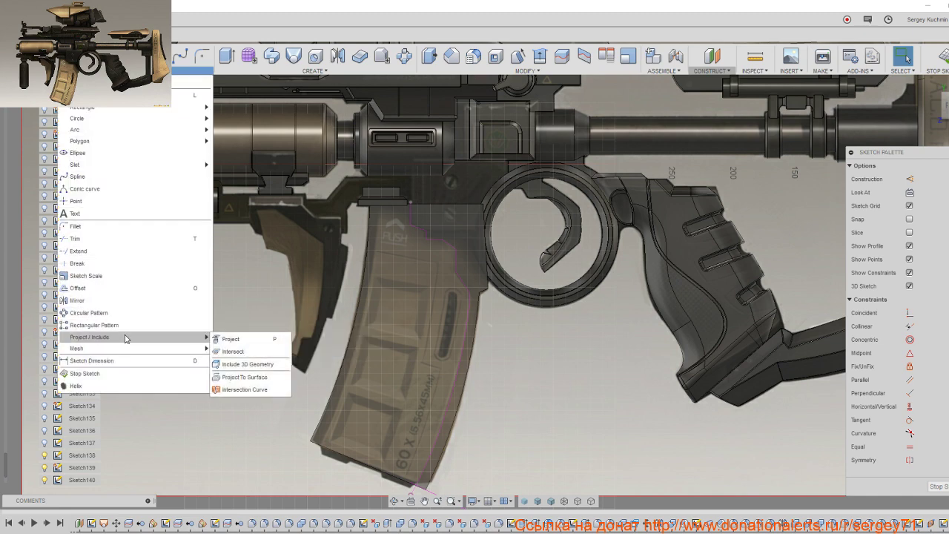
pyautogui.click(231, 368)
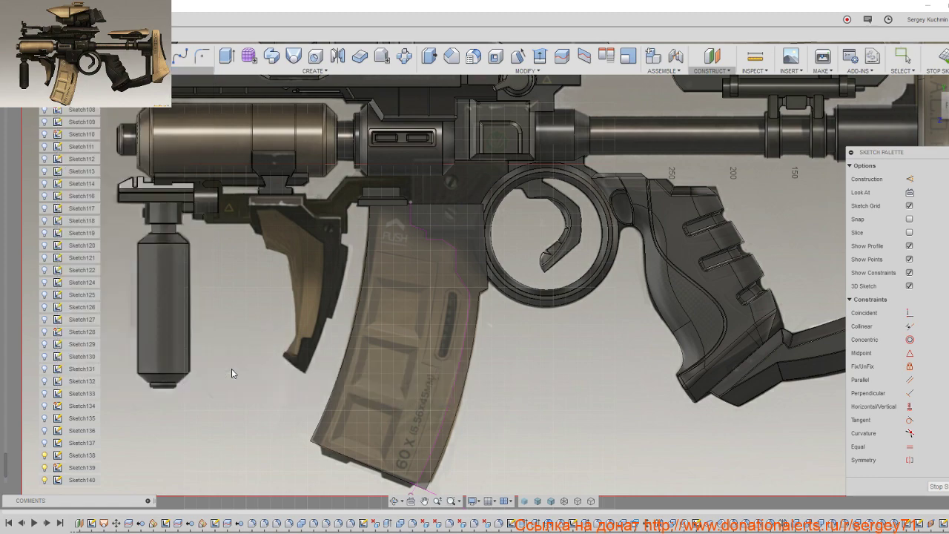
pyautogui.click(464, 381)
pyautogui.click(938, 487)
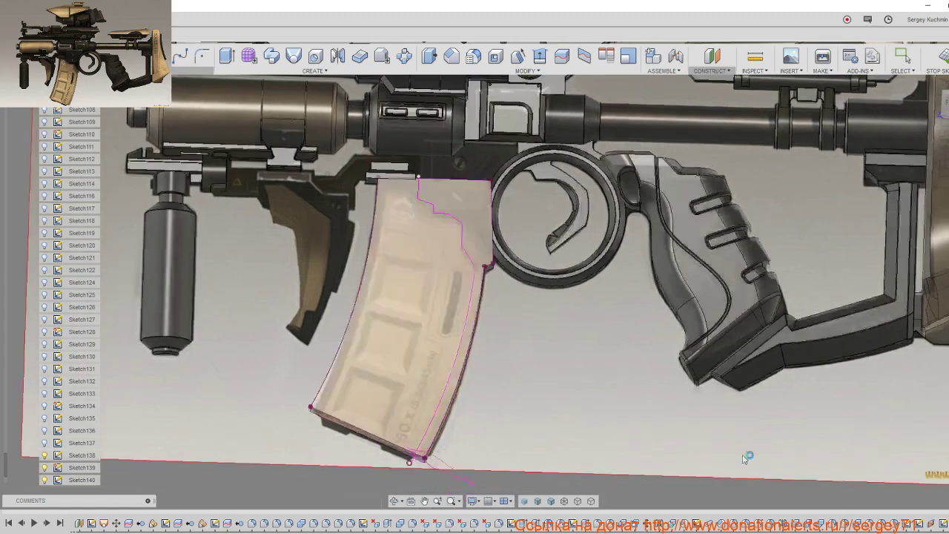
# Step: Pan and orbit the view toward the magazine top and underside
pyautogui.scroll(3, 416, 421)
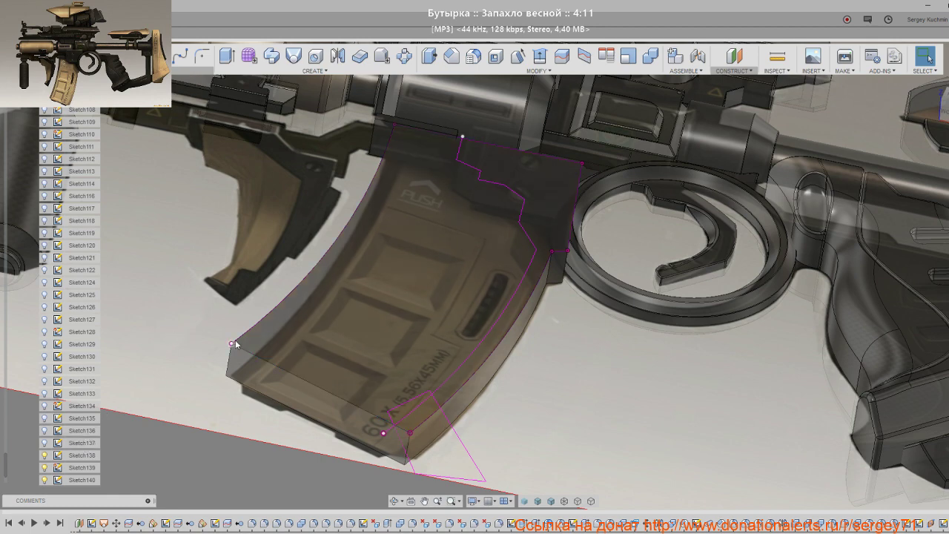
pyautogui.moveTo(367, 280); pyautogui.dragTo(323, 409, button='middle')
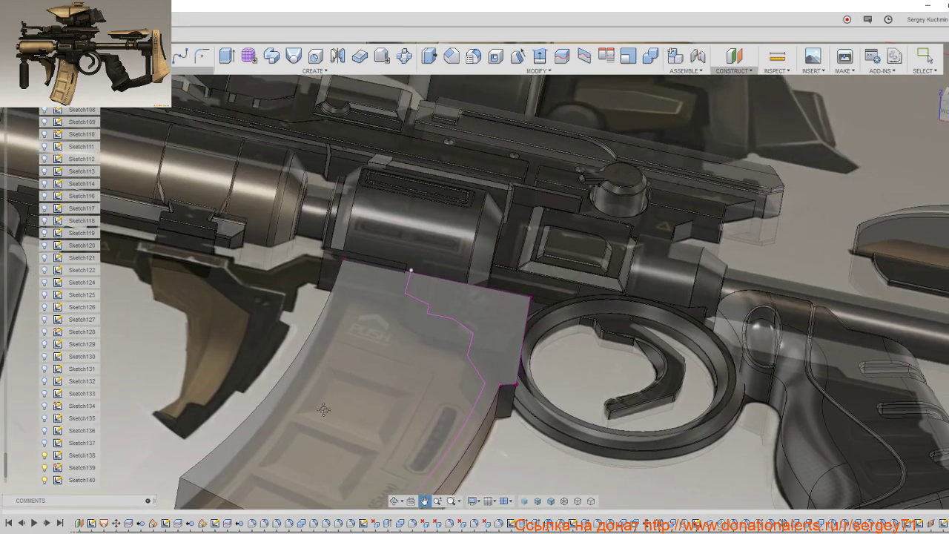
pyautogui.press('Escape')
pyautogui.scroll(2, 475, 325)
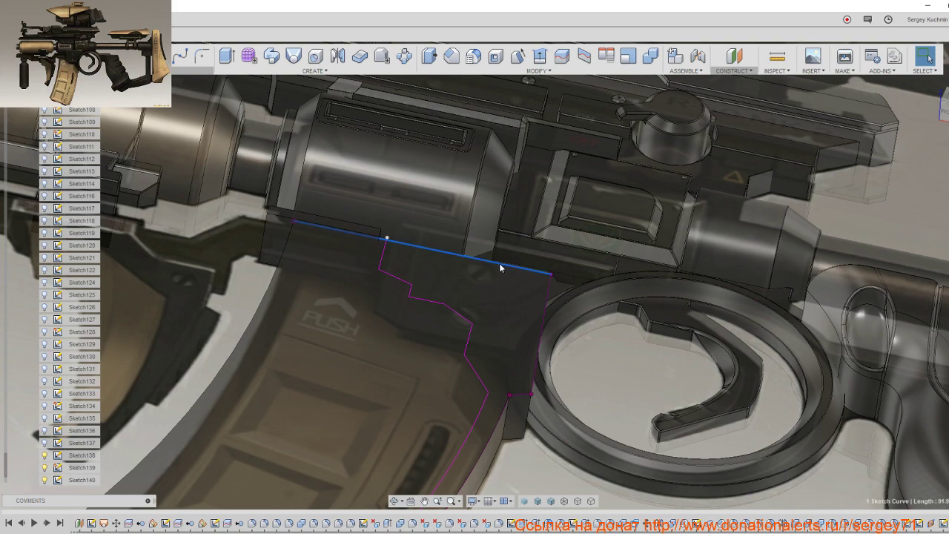
pyautogui.scroll(-3, 490, 435)
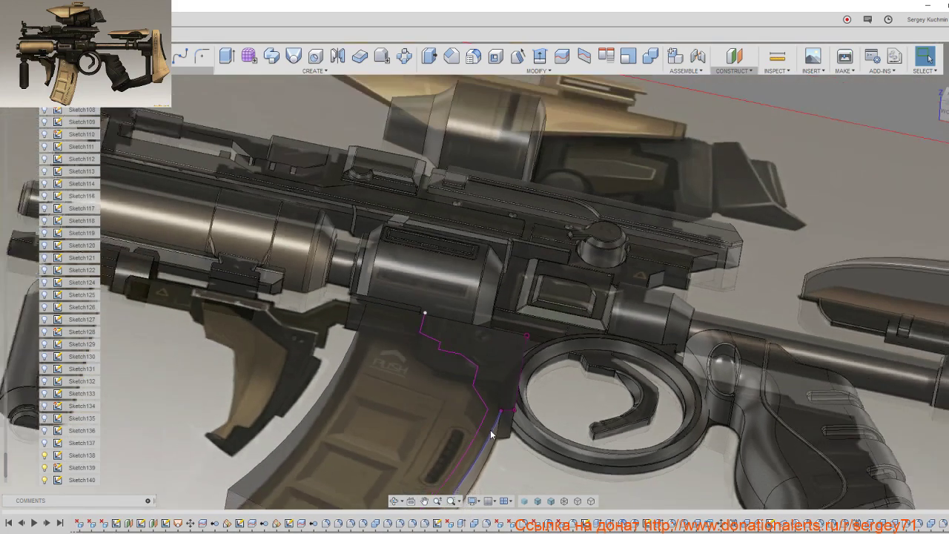
pyautogui.scroll(-3, 490, 435)
pyautogui.keyDown('shift'); pyautogui.moveTo(489, 386); pyautogui.dragTo(484, 315, button='middle'); pyautogui.keyUp('shift')
pyautogui.scroll(1, 389, 246)
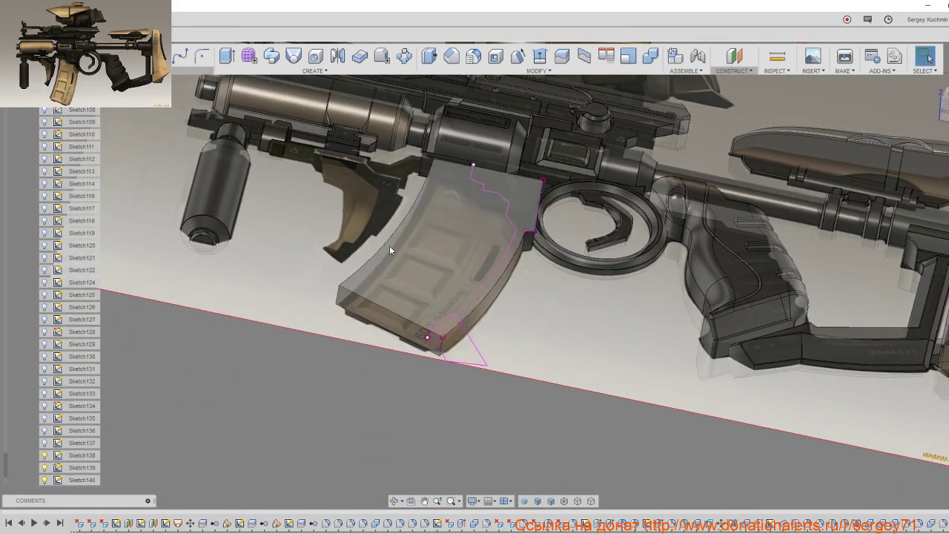
# Step: Start a Sweep of the magazine-end profile, trying Path + Guide Rail with the outer curve
pyautogui.click(331, 72)
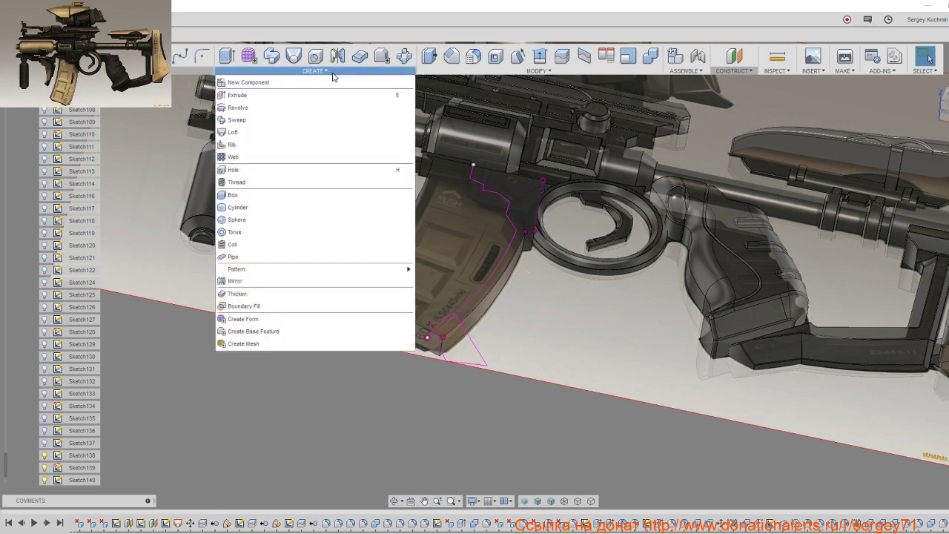
pyautogui.click(256, 121)
pyautogui.click(475, 357)
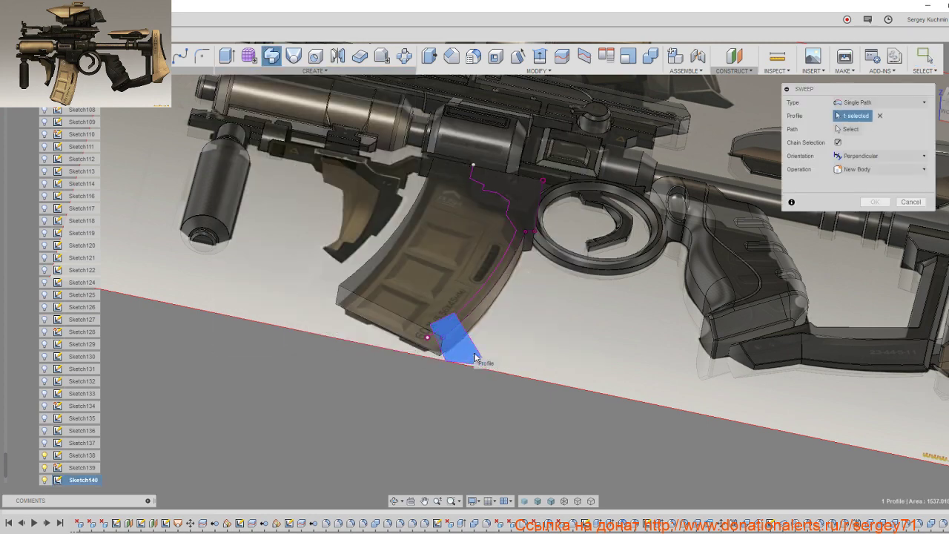
pyautogui.click(900, 103)
pyautogui.click(888, 129)
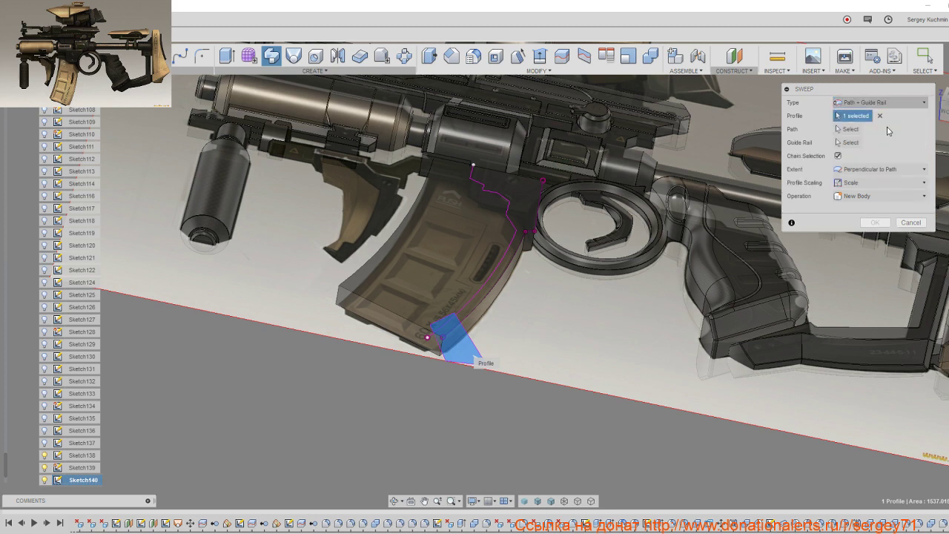
pyautogui.click(850, 129)
pyautogui.scroll(1, 469, 326)
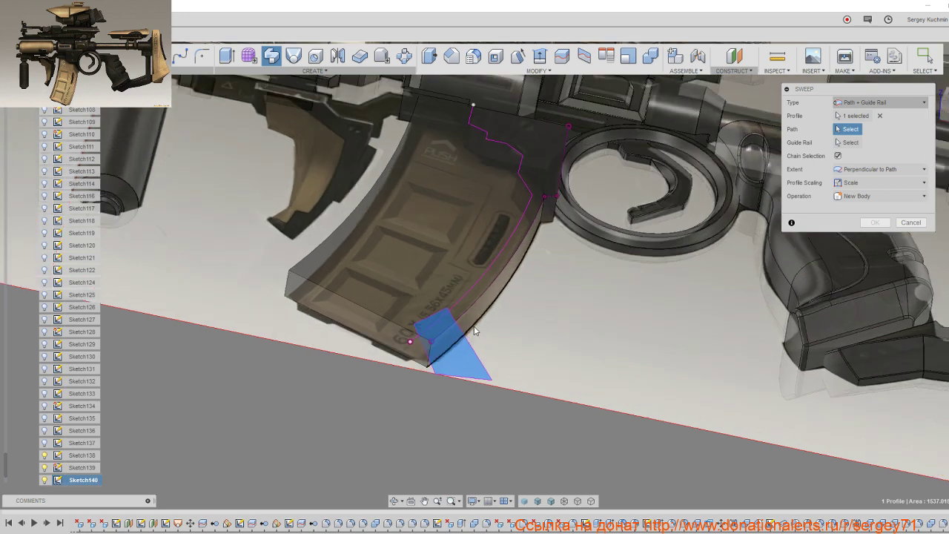
pyautogui.scroll(2, 472, 312)
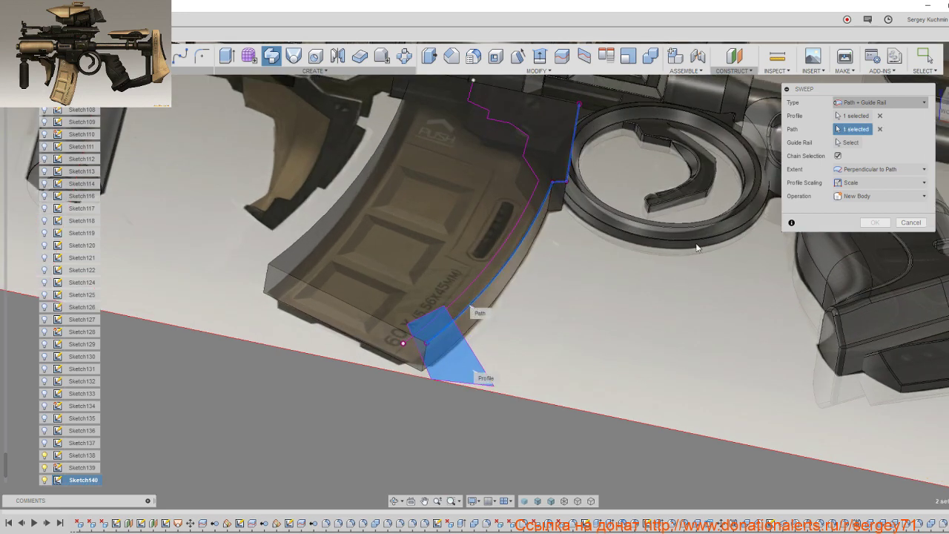
pyautogui.click(854, 143)
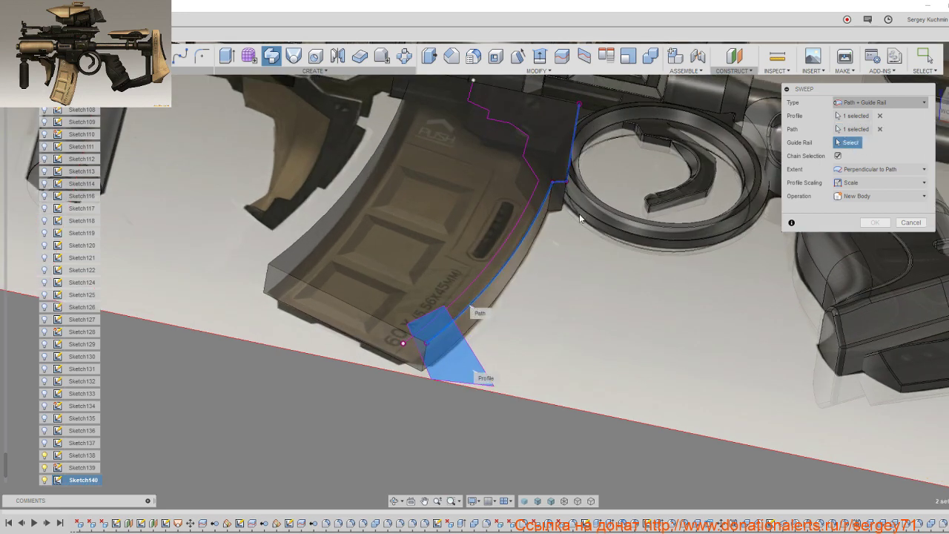
pyautogui.click(510, 243)
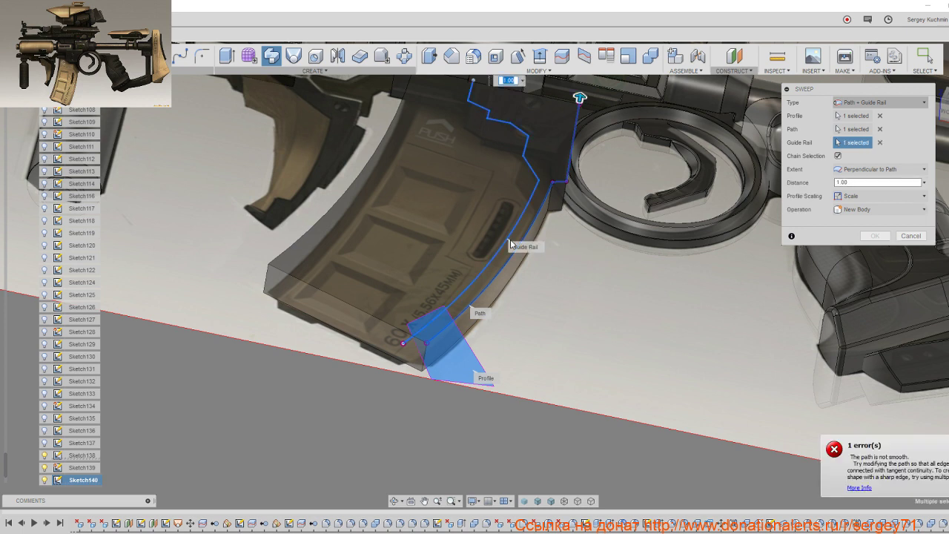
# Step: Switch the sweep to Single Path, inspect the preview, and commit it as a Cut
pyautogui.click(882, 102)
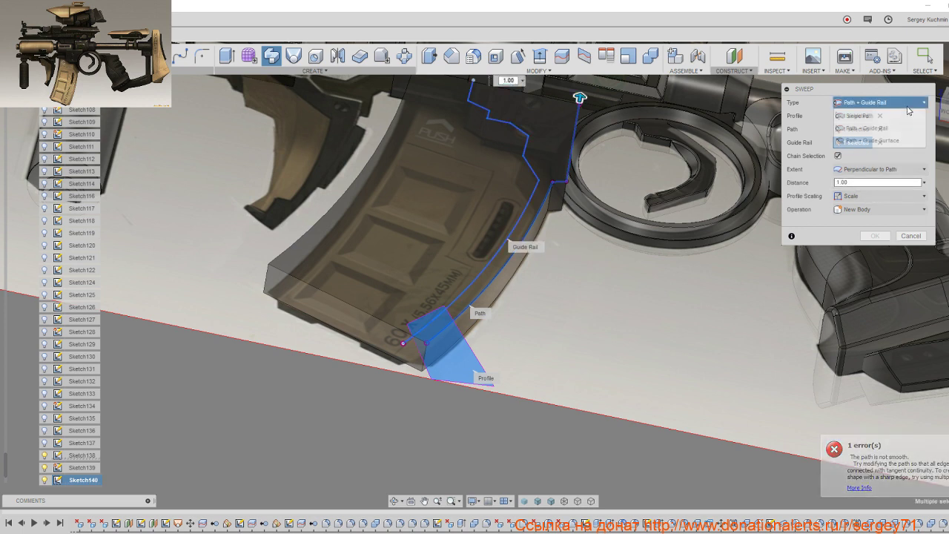
pyautogui.click(890, 115)
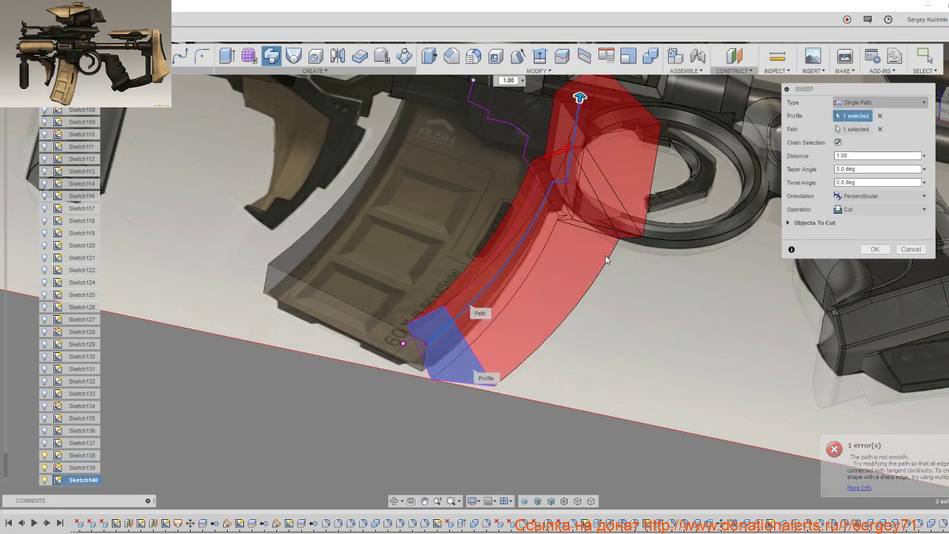
pyautogui.moveTo(610, 254)
pyautogui.keyDown('shift'); pyautogui.mouseDown(button='middle')
pyautogui.moveTo(549, 338)
pyautogui.moveTo(523, 341)
pyautogui.moveTo(523, 283)
pyautogui.moveTo(544, 285)
pyautogui.mouseUp(button='middle'); pyautogui.keyUp('shift')
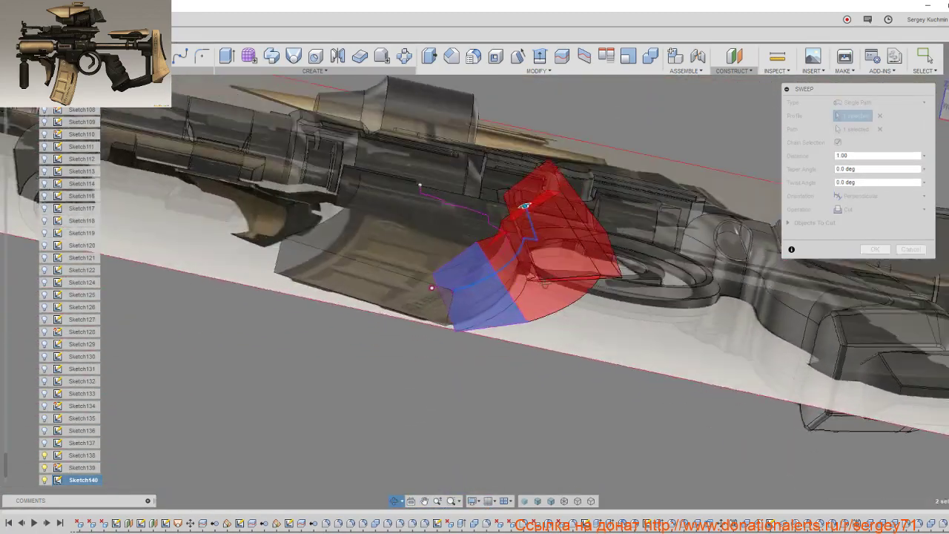
pyautogui.moveTo(524, 205)
pyautogui.keyDown('shift'); pyautogui.mouseDown(button='middle')
pyautogui.moveTo(525, 258)
pyautogui.moveTo(530, 190)
pyautogui.moveTo(571, 195)
pyautogui.moveTo(561, 186)
pyautogui.moveTo(546, 247)
pyautogui.moveTo(554, 253)
pyautogui.moveTo(521, 331)
pyautogui.mouseUp(button='middle'); pyautogui.keyUp('shift')
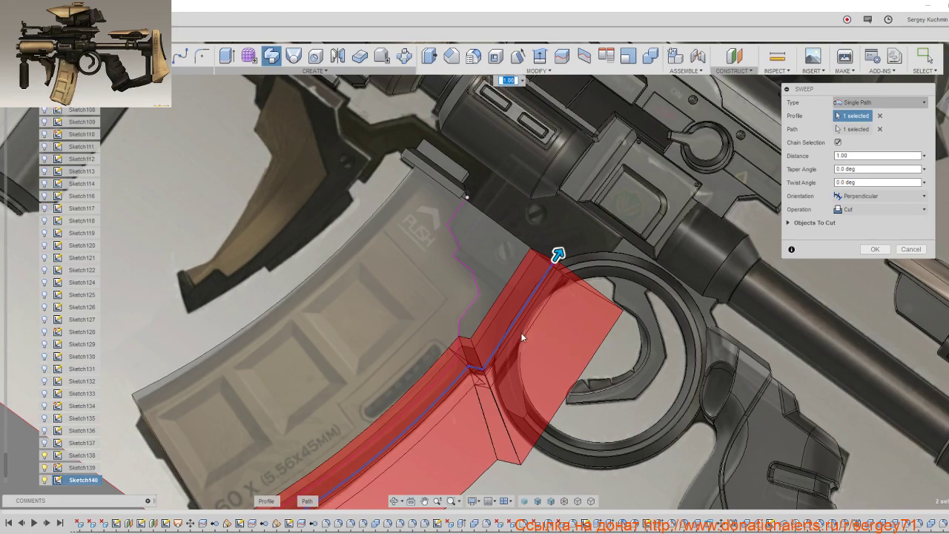
pyautogui.keyDown('shift'); pyautogui.moveTo(521, 332); pyautogui.dragTo(493, 317, button='middle'); pyautogui.keyUp('shift')
pyautogui.moveTo(587, 272)
pyautogui.keyDown('shift'); pyautogui.mouseDown(button='middle')
pyautogui.moveTo(553, 247)
pyautogui.moveTo(517, 247)
pyautogui.moveTo(549, 276)
pyautogui.moveTo(555, 296)
pyautogui.moveTo(561, 279)
pyautogui.moveTo(549, 268)
pyautogui.moveTo(382, 381)
pyautogui.moveTo(840, 304)
pyautogui.mouseUp(button='middle'); pyautogui.keyUp('shift')
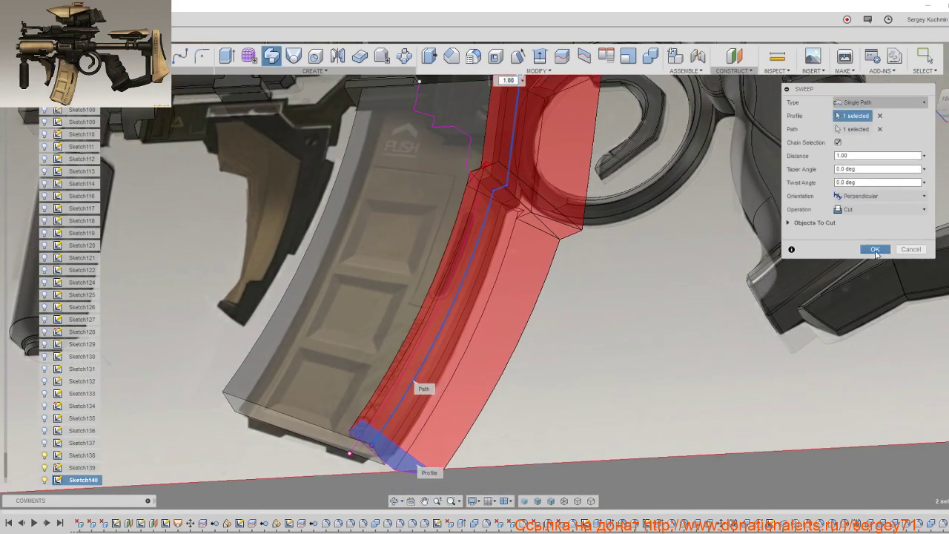
pyautogui.click(874, 250)
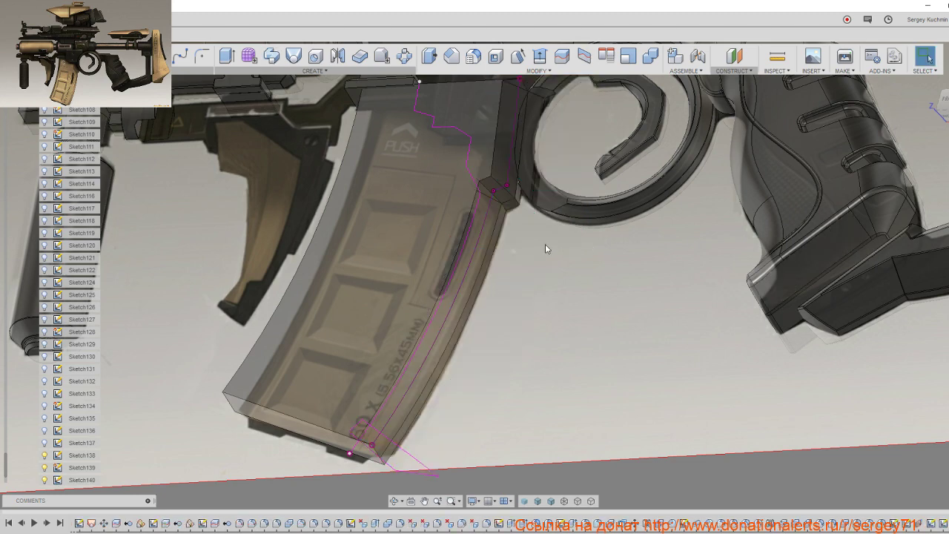
# Step: Draft the face atop the magazine's cut edge to -30 degrees from its parting plane
pyautogui.moveTo(428, 335)
pyautogui.mouseDown(button='middle')
pyautogui.moveTo(428, 409)
pyautogui.moveTo(494, 369)
pyautogui.mouseUp(button='middle')
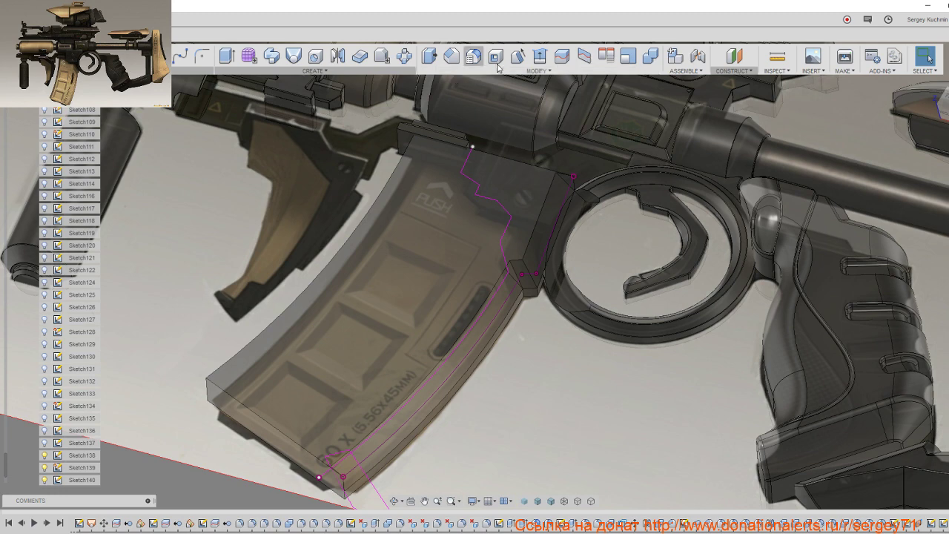
pyautogui.click(517, 56)
pyautogui.scroll(2, 563, 279)
pyautogui.scroll(2, 562, 280)
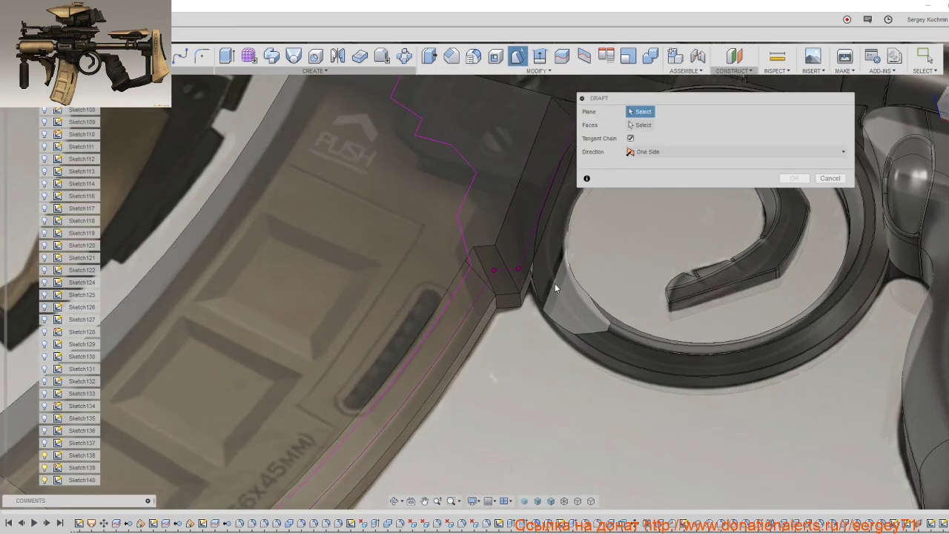
pyautogui.scroll(1, 554, 283)
pyautogui.click(518, 293)
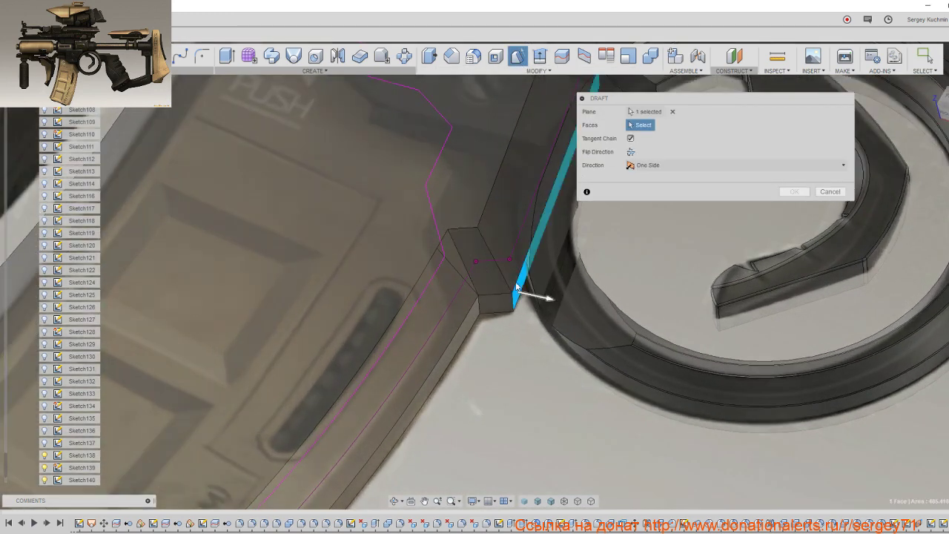
pyautogui.click(521, 290)
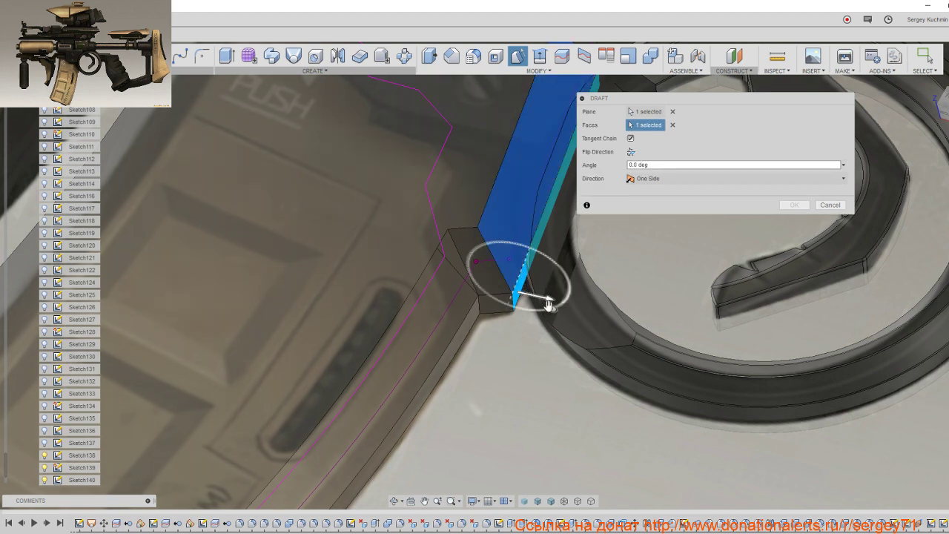
pyautogui.moveTo(549, 304)
pyautogui.mouseDown()
pyautogui.moveTo(537, 275)
pyautogui.moveTo(548, 296)
pyautogui.mouseUp()
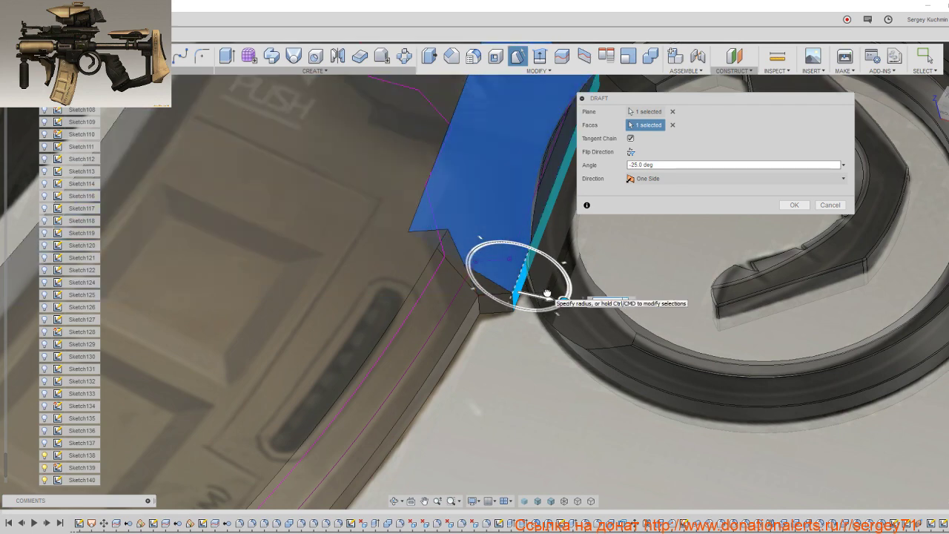
pyautogui.scroll(-2, 525, 301)
pyautogui.scroll(-2, 524, 303)
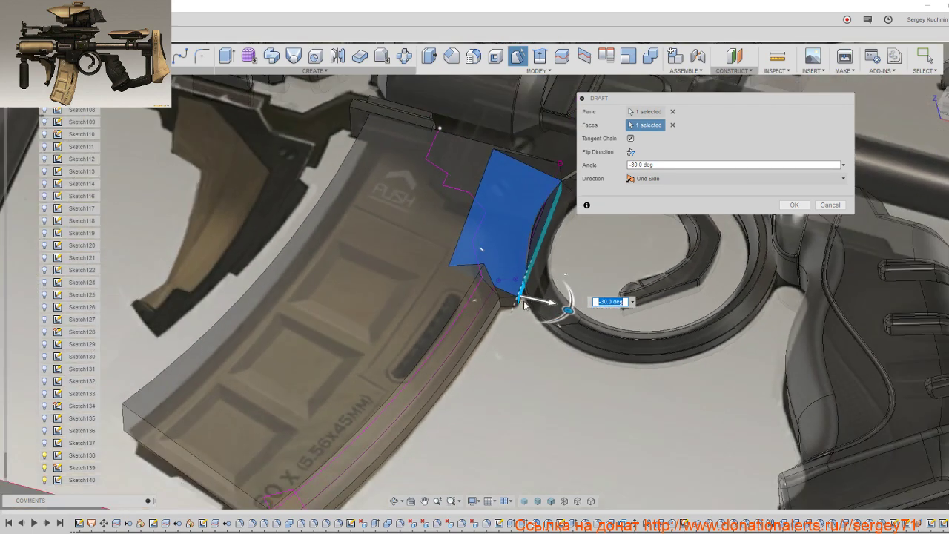
pyautogui.click(793, 205)
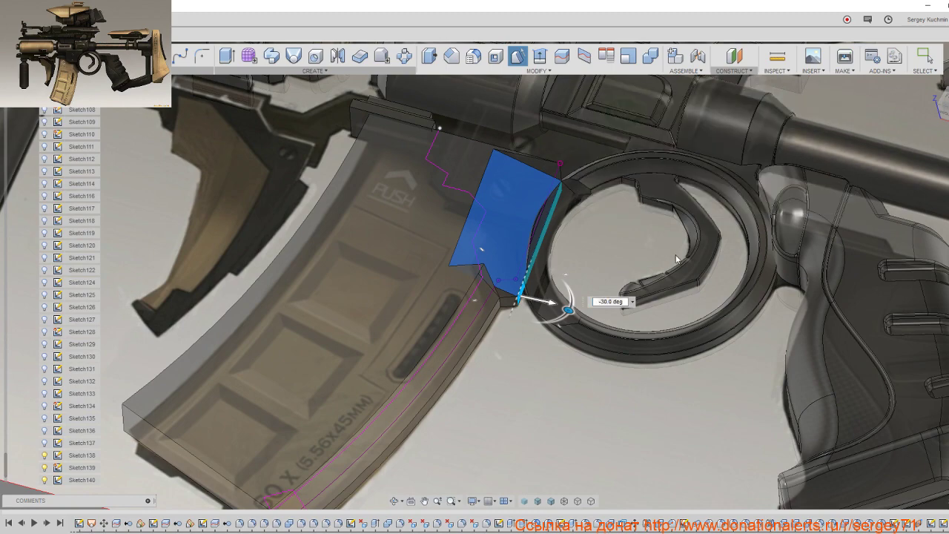
pyautogui.moveTo(670, 252)
pyautogui.keyDown('shift'); pyautogui.mouseDown(button='middle')
pyautogui.moveTo(624, 254)
pyautogui.moveTo(630, 245)
pyautogui.moveTo(658, 267)
pyautogui.moveTo(634, 296)
pyautogui.moveTo(652, 319)
pyautogui.moveTo(646, 361)
pyautogui.moveTo(661, 359)
pyautogui.mouseUp(button='middle'); pyautogui.keyUp('shift')
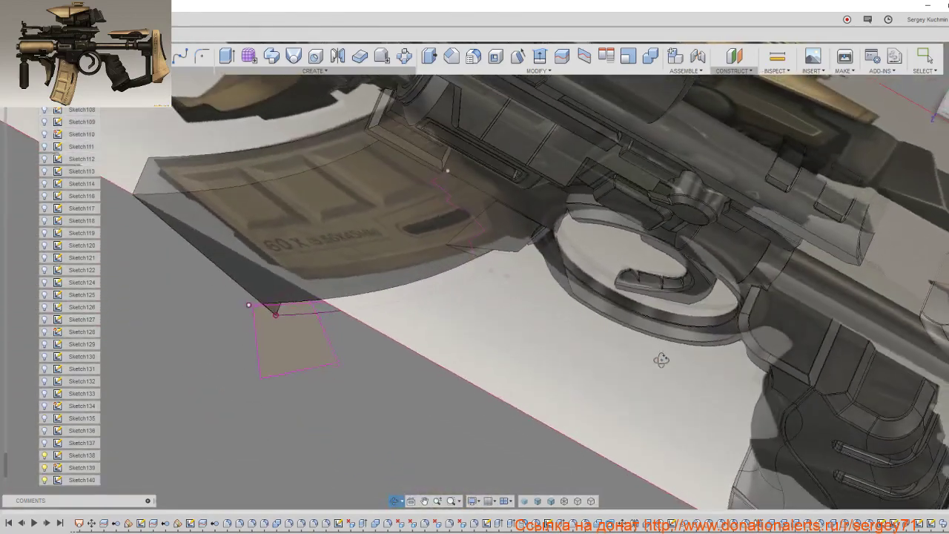
pyautogui.scroll(3, 442, 236)
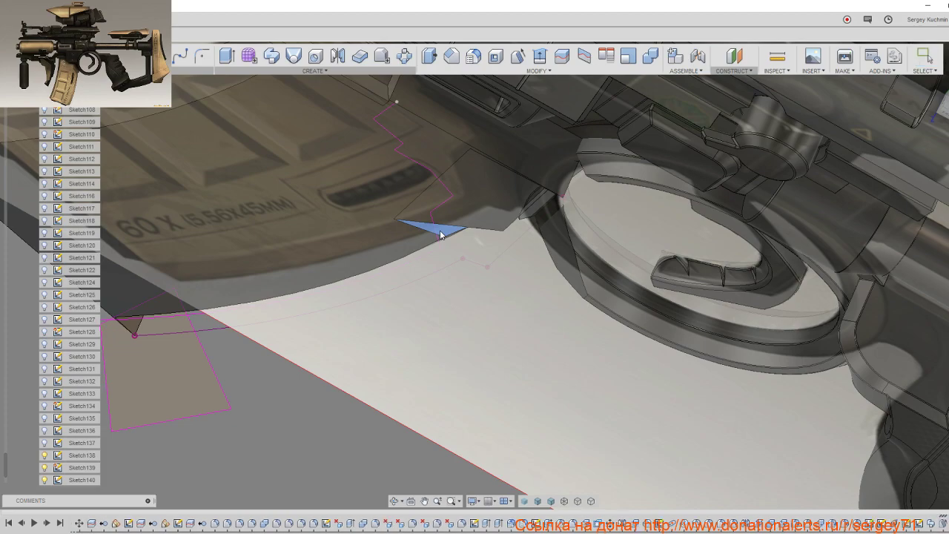
# Step: Hide Sketch138 and Sketch140 at the magazine bottom, then select the small triangular profile
pyautogui.scroll(-2, 440, 234)
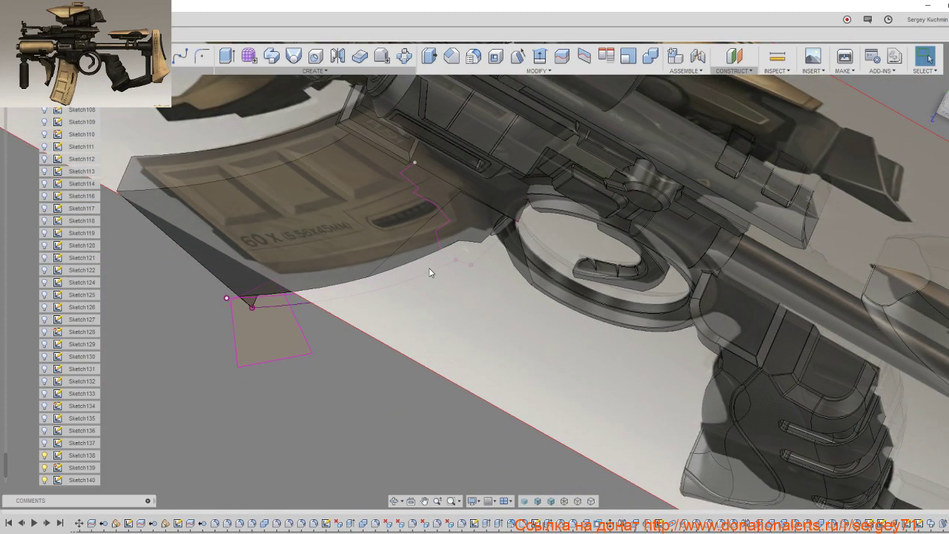
pyautogui.moveTo(429, 273)
pyautogui.keyDown('shift'); pyautogui.mouseDown(button='middle')
pyautogui.moveTo(550, 185)
pyautogui.moveTo(606, 329)
pyautogui.mouseUp(button='middle'); pyautogui.keyUp('shift')
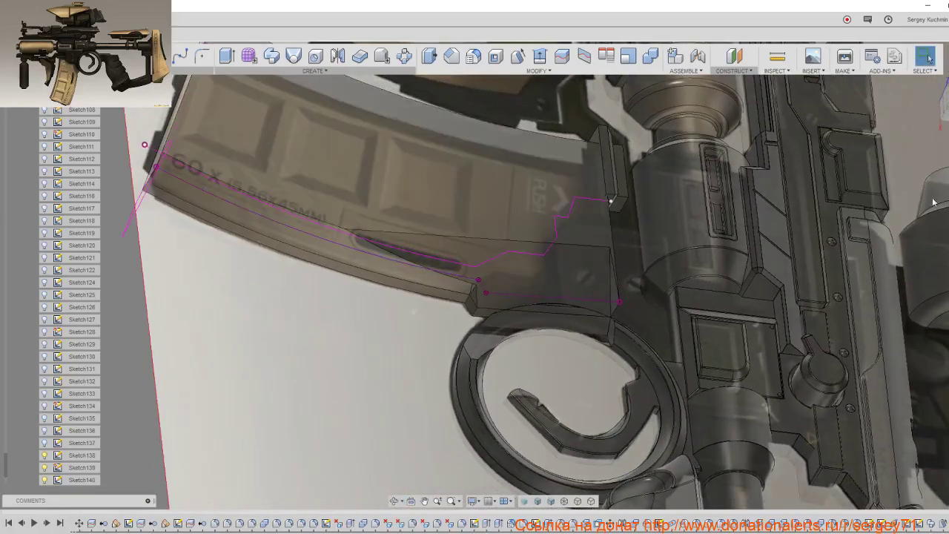
pyautogui.scroll(-5, 606, 329)
pyautogui.moveTo(541, 285)
pyautogui.keyDown('shift'); pyautogui.mouseDown(button='middle')
pyautogui.moveTo(476, 242)
pyautogui.moveTo(363, 245)
pyautogui.moveTo(891, 241)
pyautogui.mouseUp(button='middle'); pyautogui.keyUp('shift')
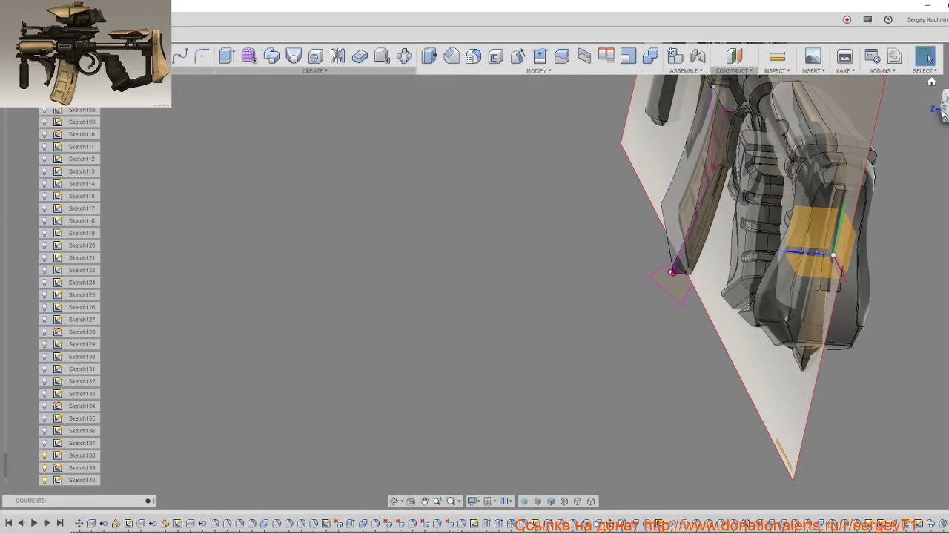
pyautogui.click(929, 84)
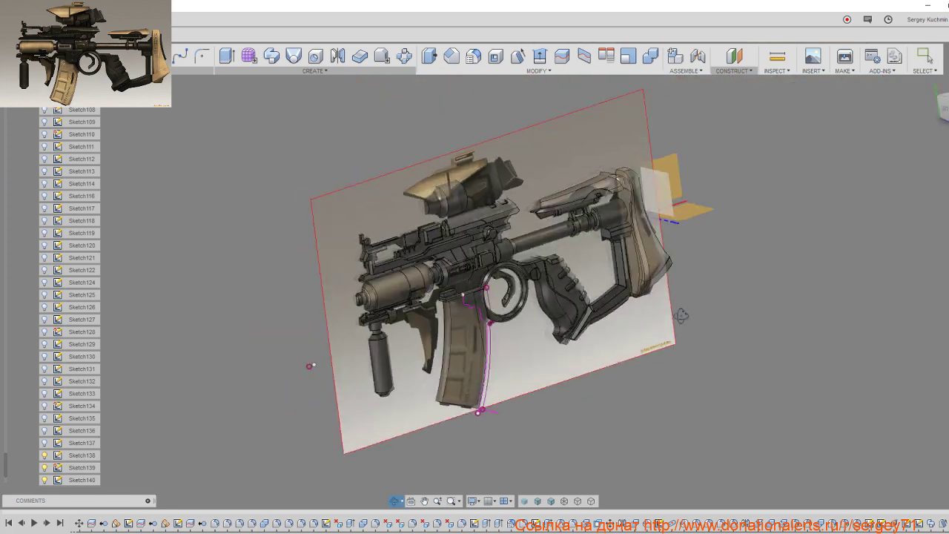
pyautogui.scroll(8, 450, 305)
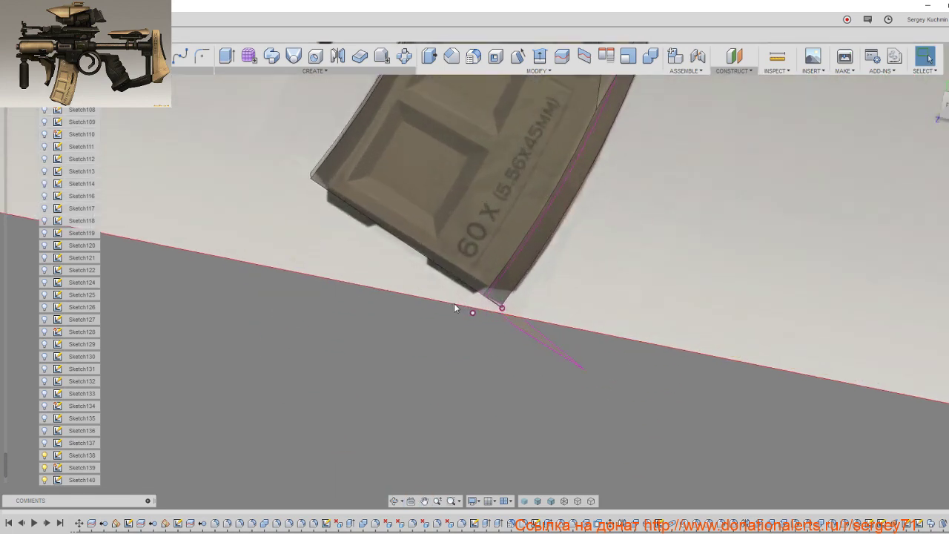
pyautogui.keyDown('shift'); pyautogui.moveTo(454, 303); pyautogui.dragTo(465, 303, button='middle'); pyautogui.keyUp('shift')
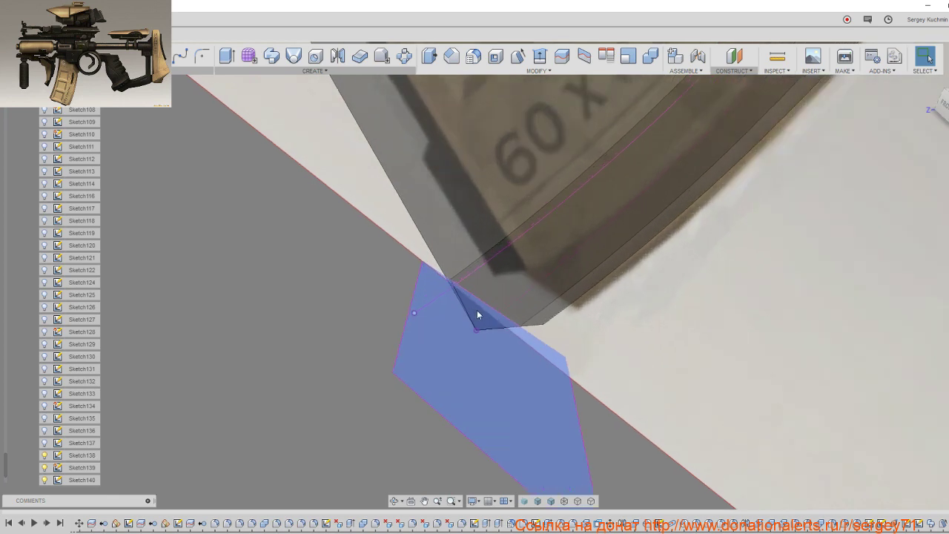
pyautogui.click(44, 455)
pyautogui.click(43, 480)
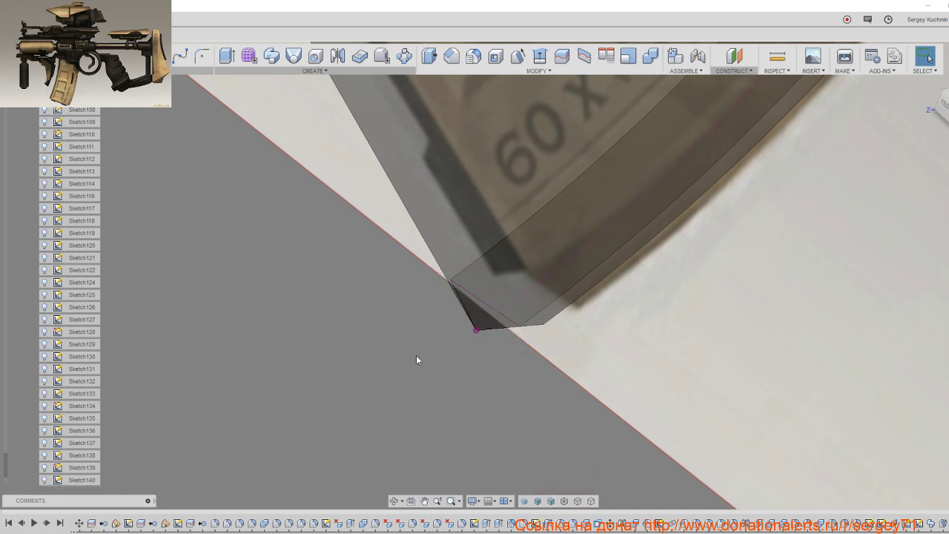
pyautogui.click(495, 327)
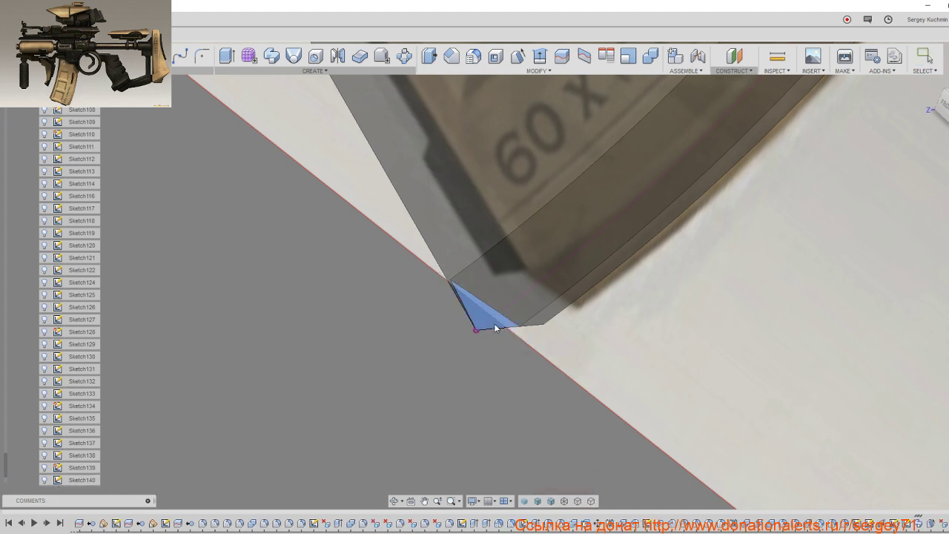
pyautogui.scroll(-2, 491, 334)
pyautogui.scroll(-3, 492, 337)
pyautogui.scroll(-2, 493, 336)
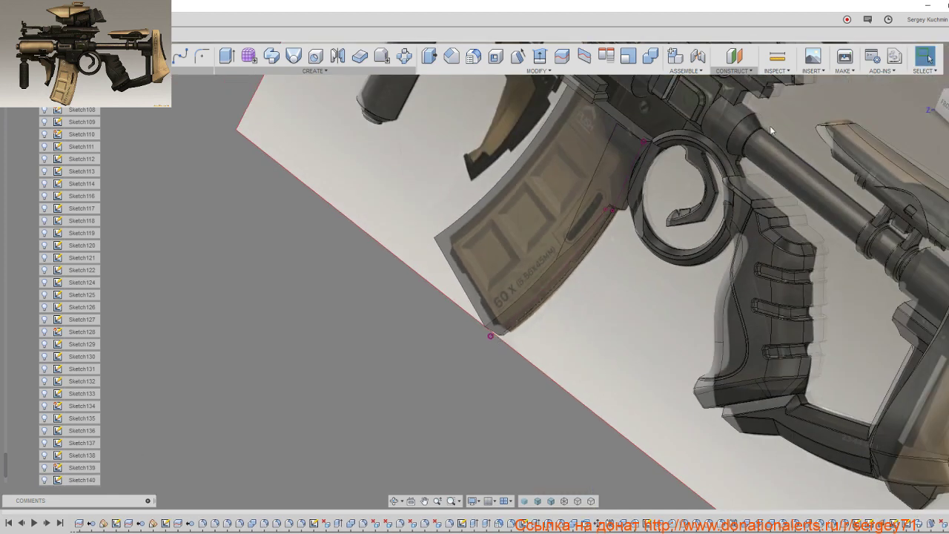
pyautogui.click(945, 108)
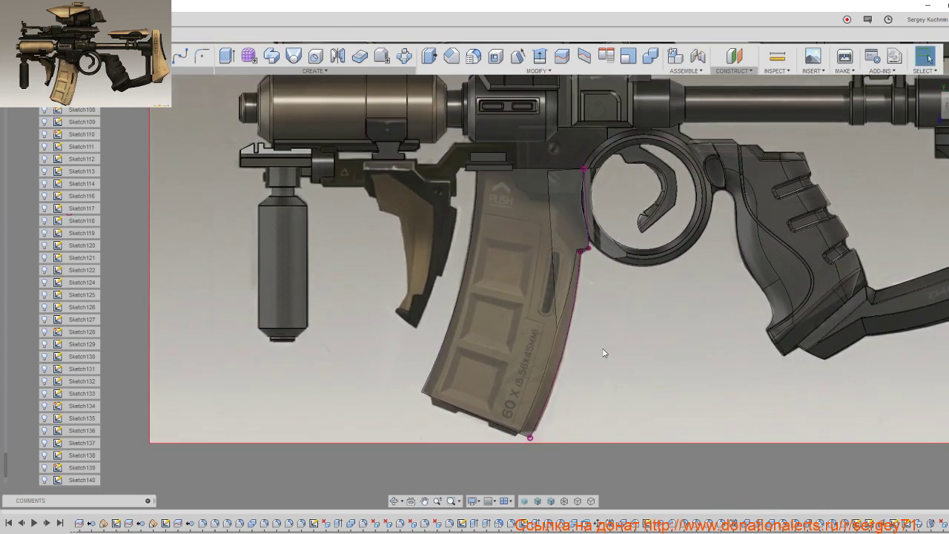
pyautogui.keyDown('shift'); pyautogui.moveTo(603, 353); pyautogui.dragTo(616, 333, button='middle'); pyautogui.keyUp('shift')
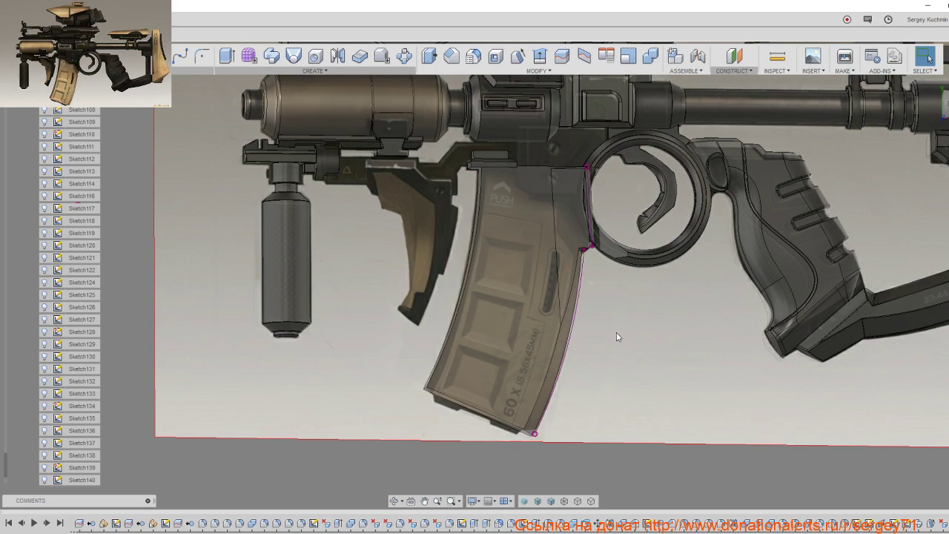
pyautogui.moveTo(608, 303)
pyautogui.keyDown('shift'); pyautogui.mouseDown(button='middle')
pyautogui.moveTo(595, 331)
pyautogui.moveTo(585, 320)
pyautogui.moveTo(583, 329)
pyautogui.moveTo(546, 318)
pyautogui.mouseUp(button='middle'); pyautogui.keyUp('shift')
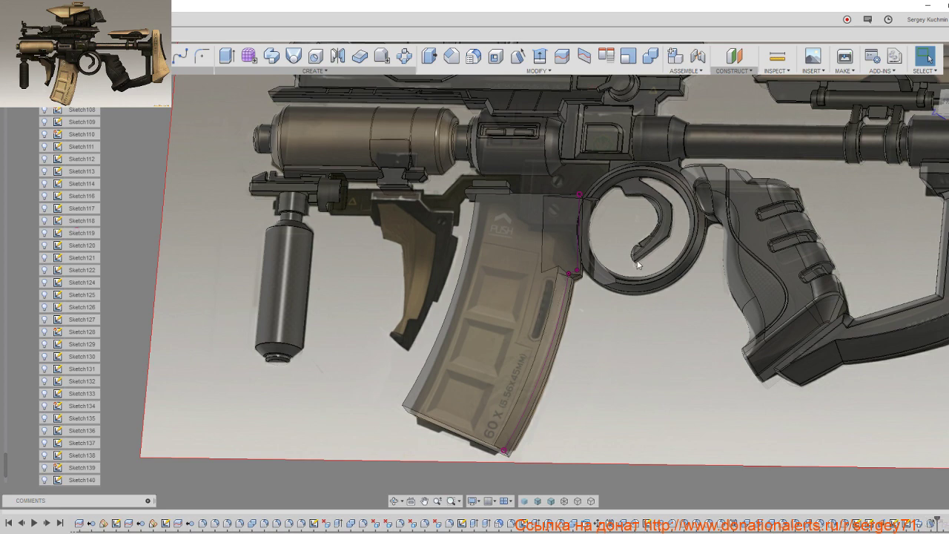
pyautogui.keyDown('shift'); pyautogui.moveTo(550, 279); pyautogui.dragTo(563, 275, button='middle'); pyautogui.keyUp('shift')
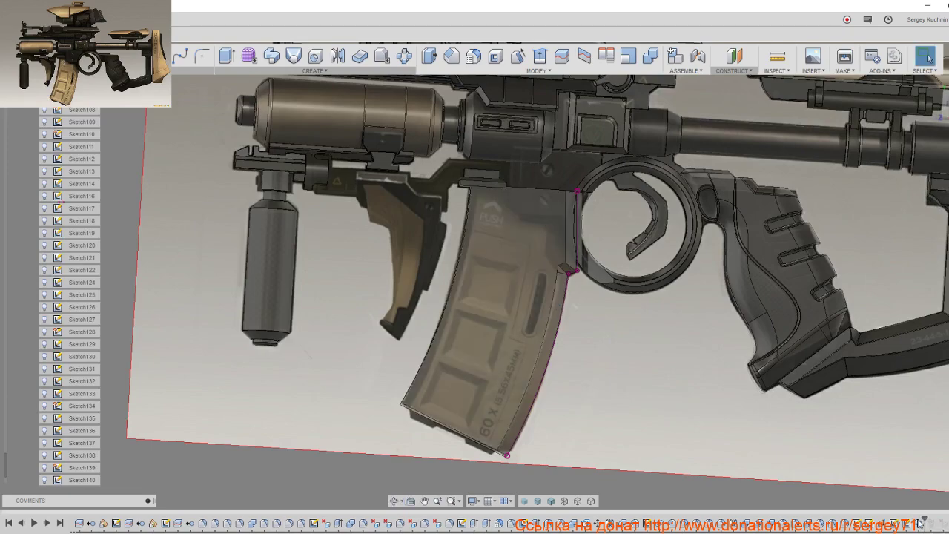
pyautogui.moveTo(583, 265)
pyautogui.keyDown('shift'); pyautogui.mouseDown(button='middle')
pyautogui.moveTo(563, 245)
pyautogui.moveTo(593, 223)
pyautogui.mouseUp(button='middle'); pyautogui.keyUp('shift')
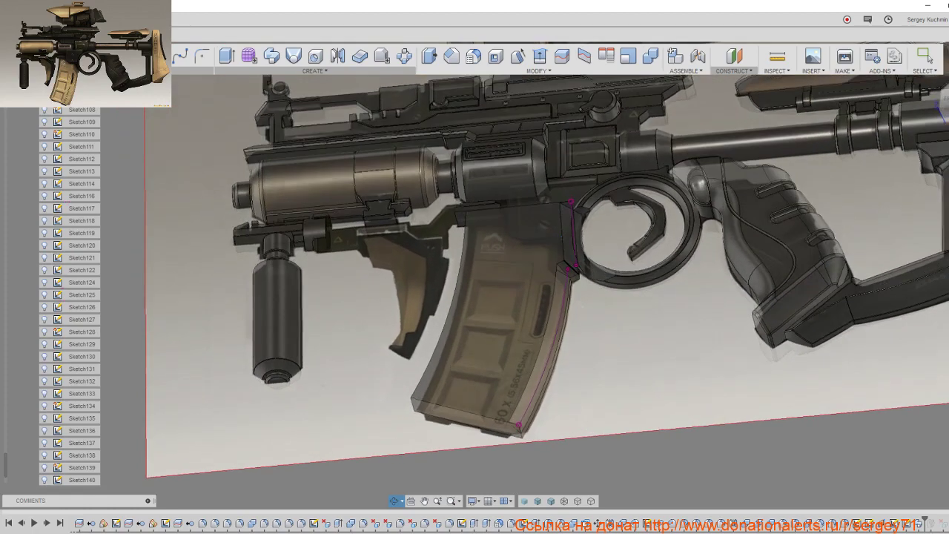
pyautogui.click(942, 104)
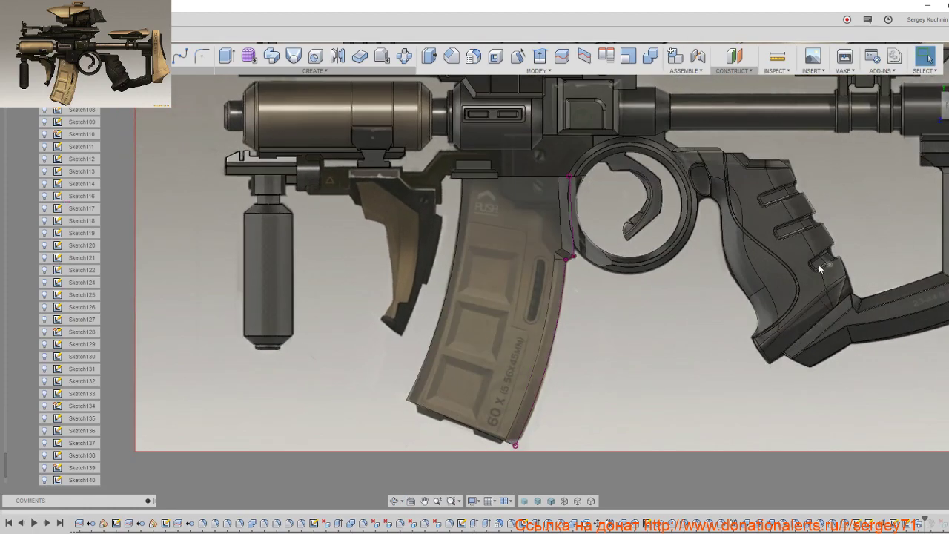
pyautogui.moveTo(717, 272); pyautogui.dragTo(716, 352, button='middle')
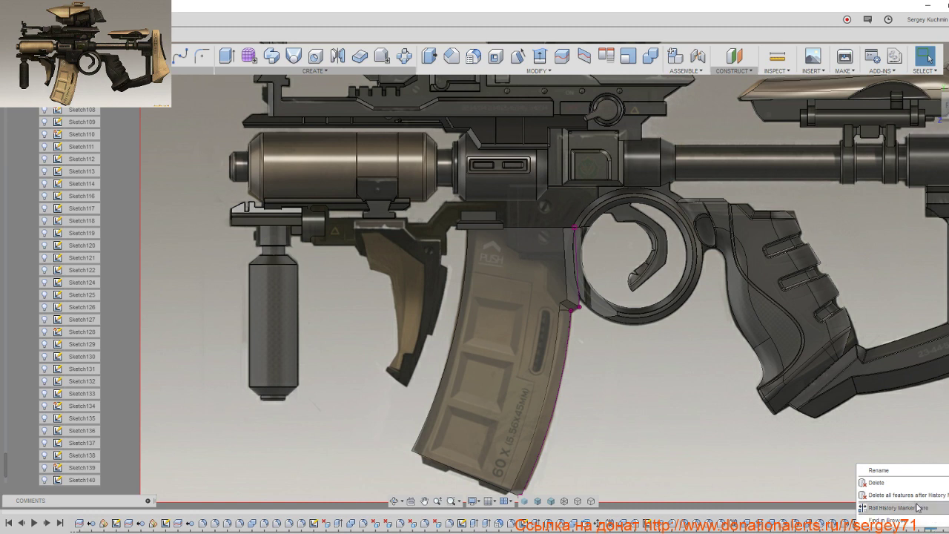
pyautogui.click(914, 506)
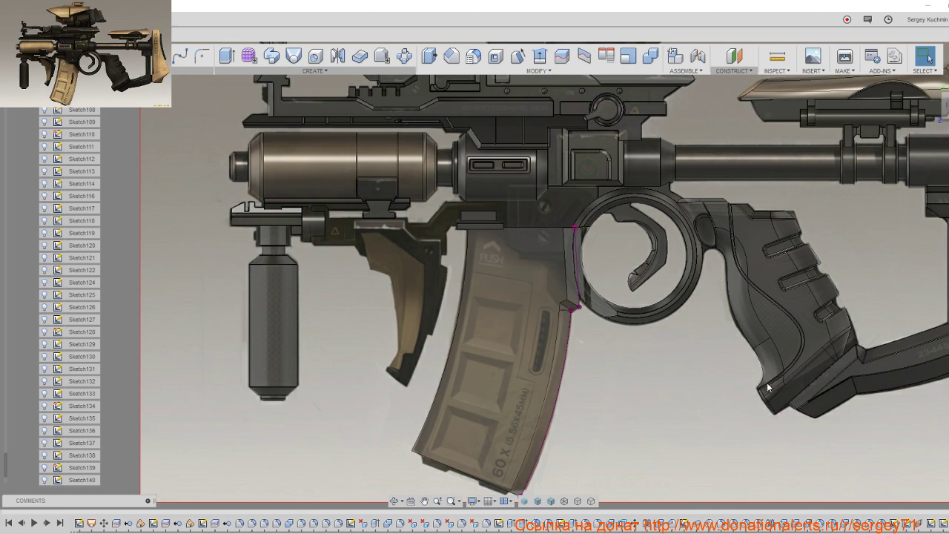
pyautogui.moveTo(556, 353)
pyautogui.mouseDown(button='middle')
pyautogui.moveTo(459, 393)
pyautogui.moveTo(498, 329)
pyautogui.moveTo(478, 348)
pyautogui.mouseUp(button='middle')
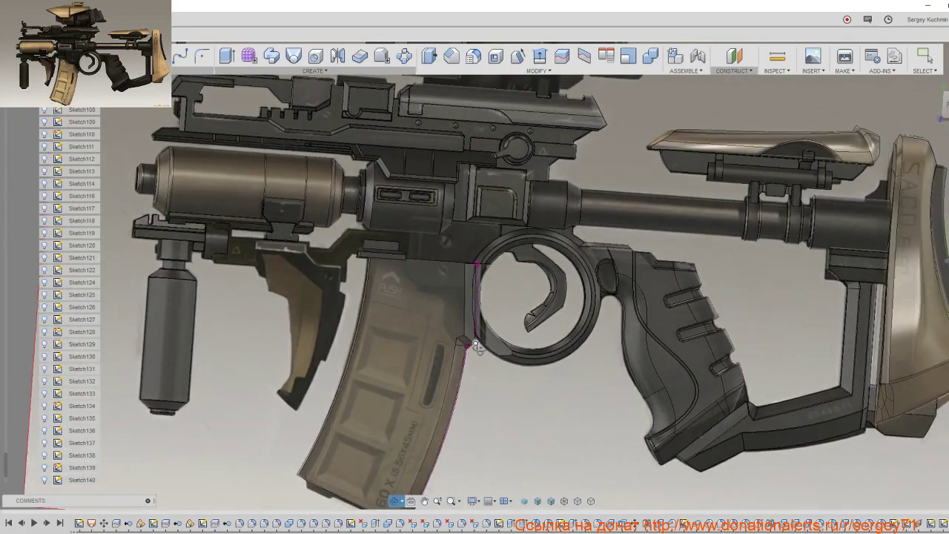
# Step: Show Sketch138 and zoom in on its stepped outline across the magazine top
pyautogui.click(459, 324)
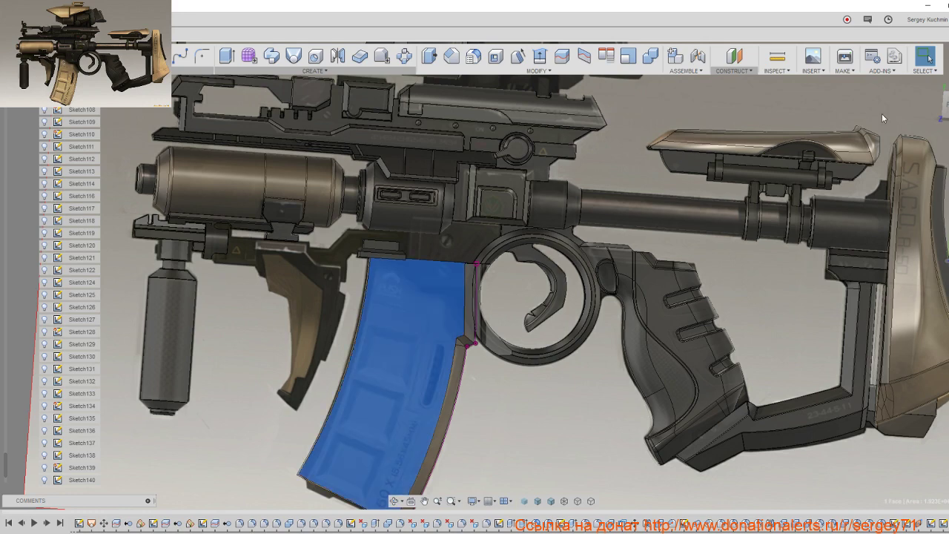
pyautogui.scroll(-1, 599, 353)
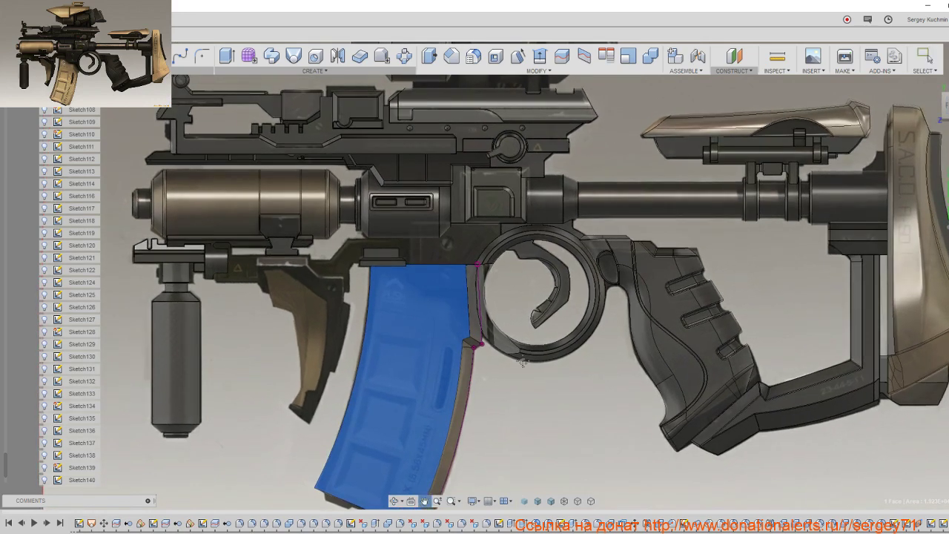
pyautogui.scroll(2, 474, 296)
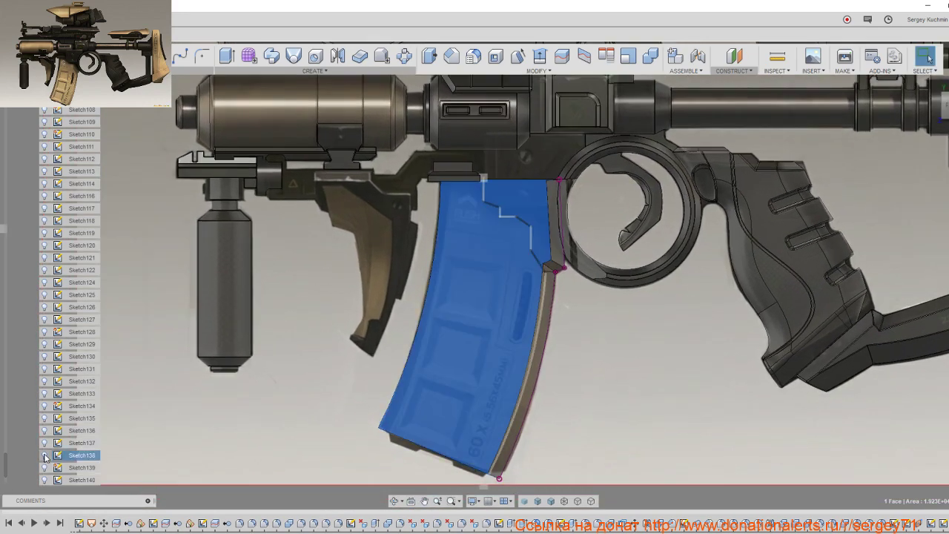
pyautogui.click(44, 454)
pyautogui.scroll(-1, 432, 329)
pyautogui.scroll(1, 417, 353)
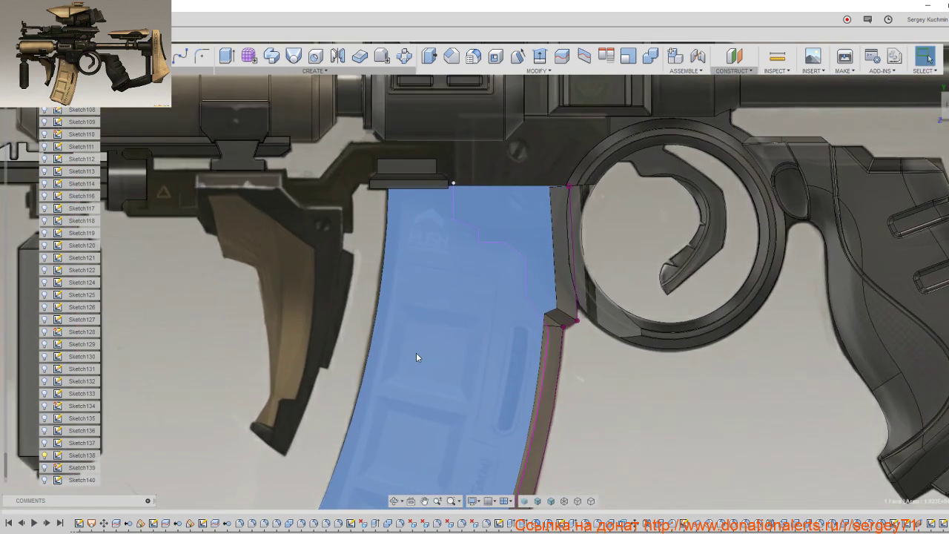
pyautogui.scroll(2, 431, 350)
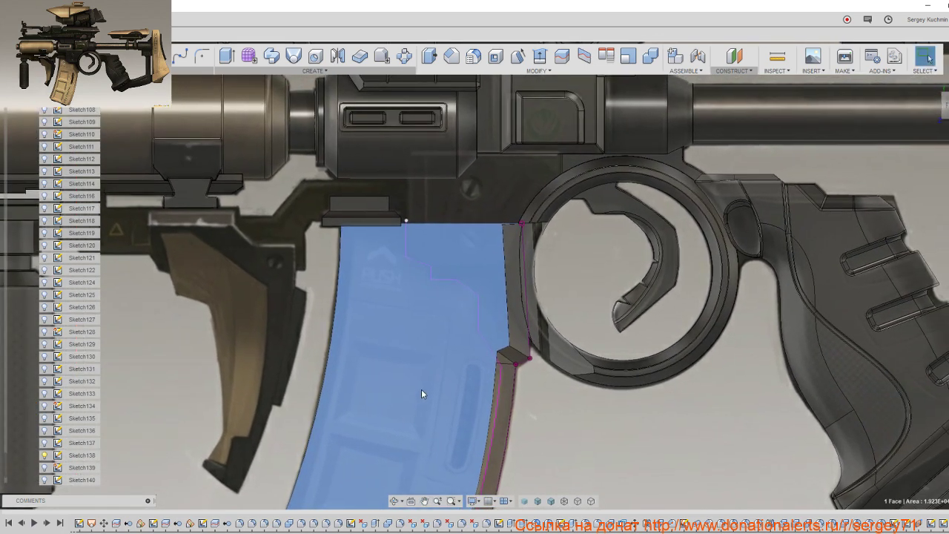
pyautogui.scroll(-1, 430, 385)
pyautogui.scroll(1, 489, 319)
pyautogui.keyDown('shift'); pyautogui.moveTo(499, 332); pyautogui.dragTo(505, 336, button='middle'); pyautogui.keyUp('shift')
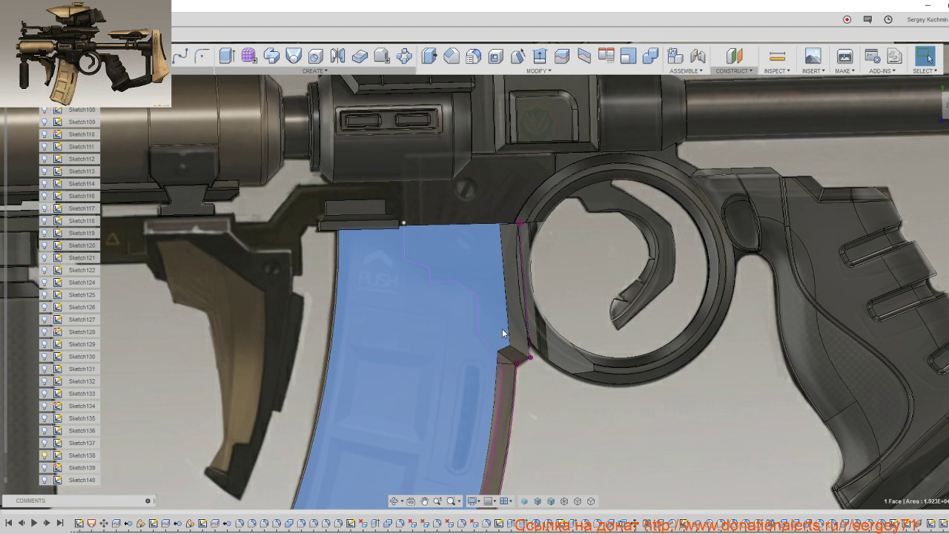
pyautogui.click(750, 72)
# Step: Add a Plane Along Path on the magazine's front edge at distance 0, then select it
pyautogui.click(743, 171)
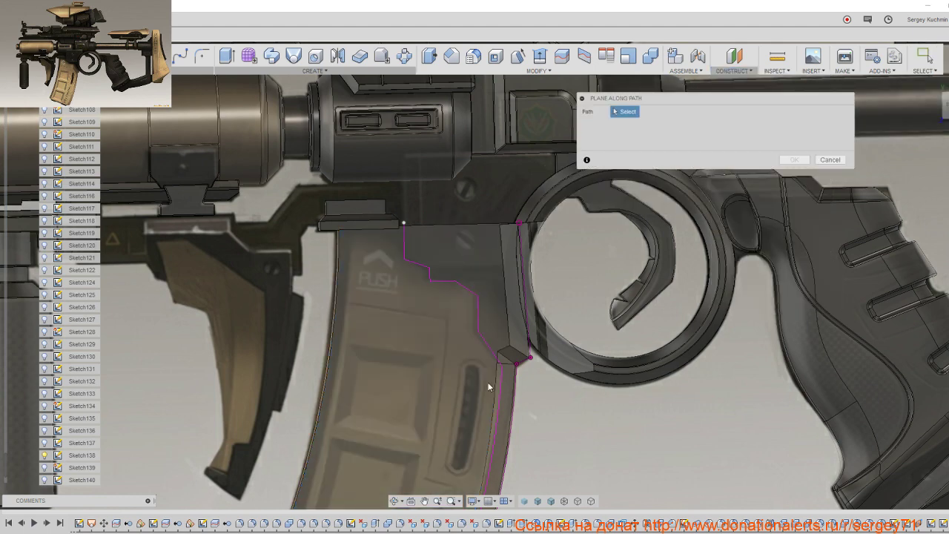
pyautogui.click(509, 348)
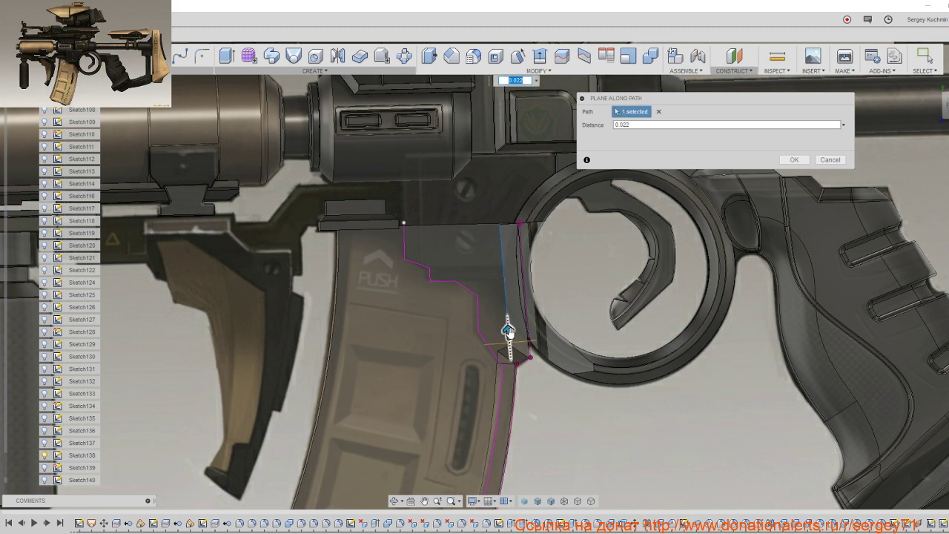
pyautogui.moveTo(507, 332); pyautogui.dragTo(509, 341)
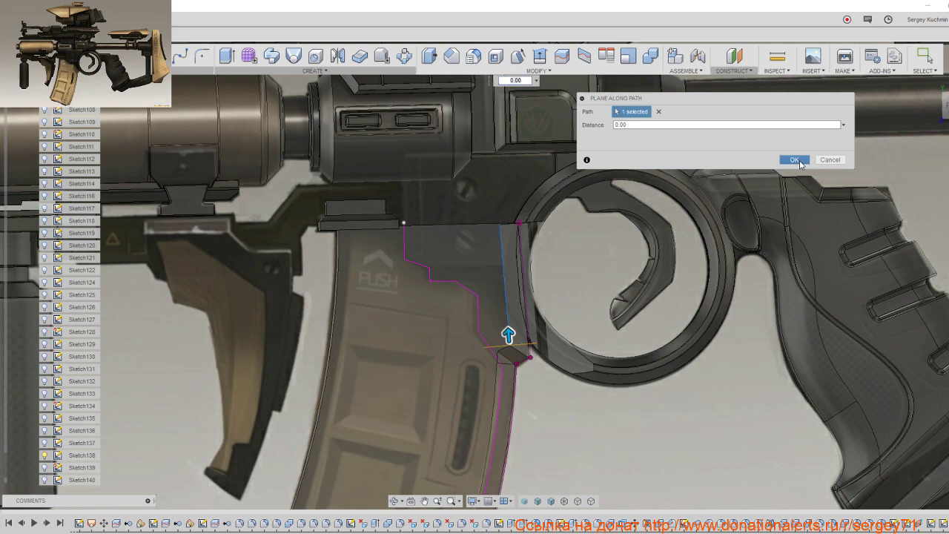
pyautogui.click(795, 160)
pyautogui.moveTo(601, 309)
pyautogui.keyDown('shift'); pyautogui.mouseDown(button='middle')
pyautogui.moveTo(541, 286)
pyautogui.moveTo(527, 256)
pyautogui.mouseUp(button='middle'); pyautogui.keyUp('shift')
pyautogui.click(504, 315)
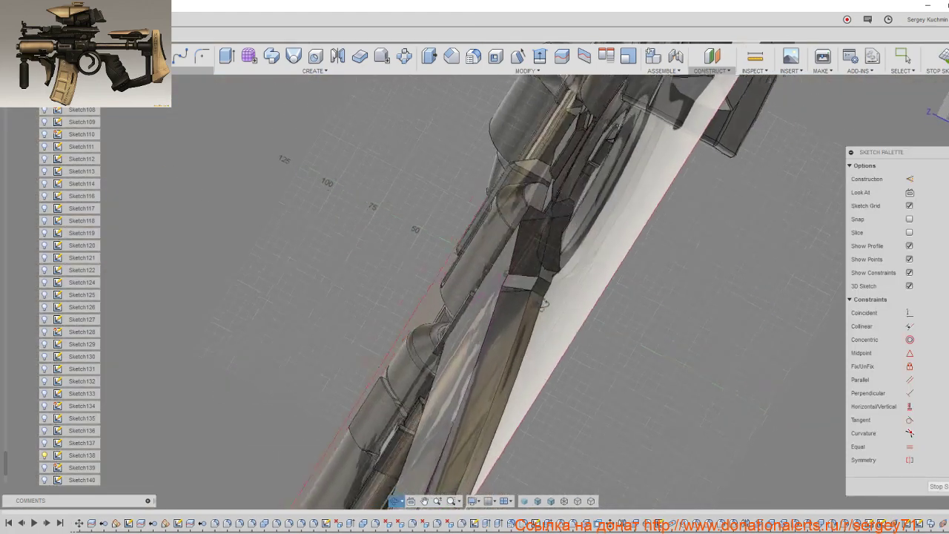
# Step: Draw a closed four-sided line profile around the magazine's front step vertex
pyautogui.moveTo(513, 282)
pyautogui.keyDown('shift'); pyautogui.mouseDown(button='middle')
pyautogui.moveTo(585, 340)
pyautogui.moveTo(626, 319)
pyautogui.mouseUp(button='middle'); pyautogui.keyUp('shift')
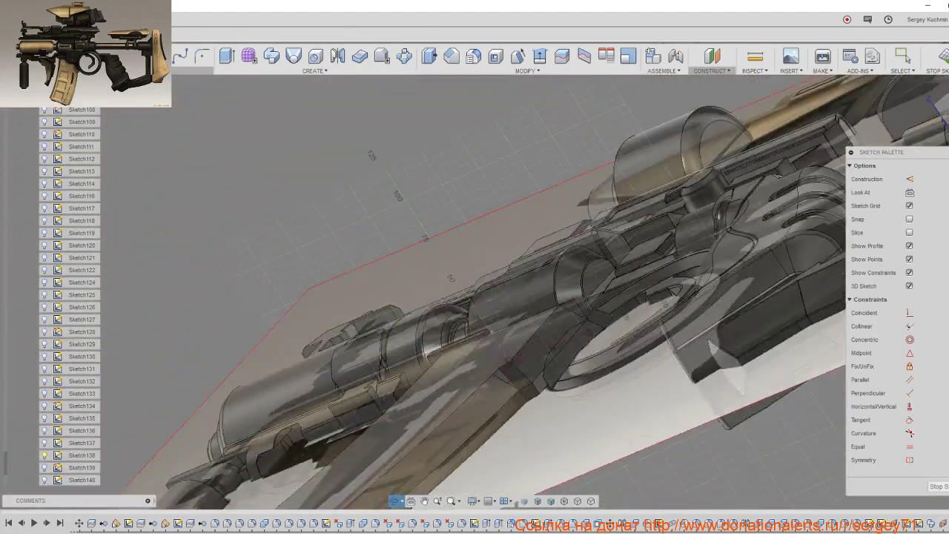
pyautogui.moveTo(666, 352)
pyautogui.keyDown('shift'); pyautogui.mouseDown(button='middle')
pyautogui.moveTo(682, 366)
pyautogui.moveTo(811, 401)
pyautogui.mouseUp(button='middle'); pyautogui.keyUp('shift')
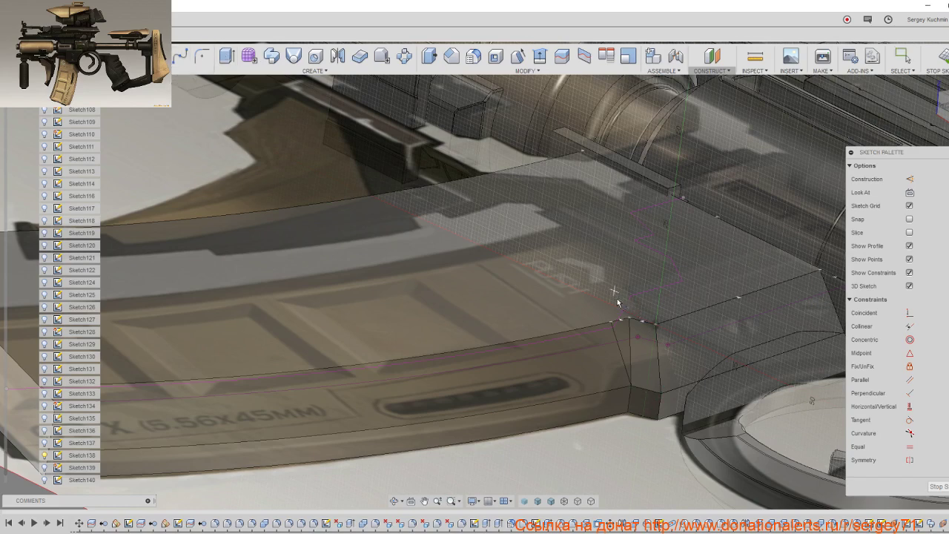
pyautogui.click(642, 327)
pyautogui.click(672, 369)
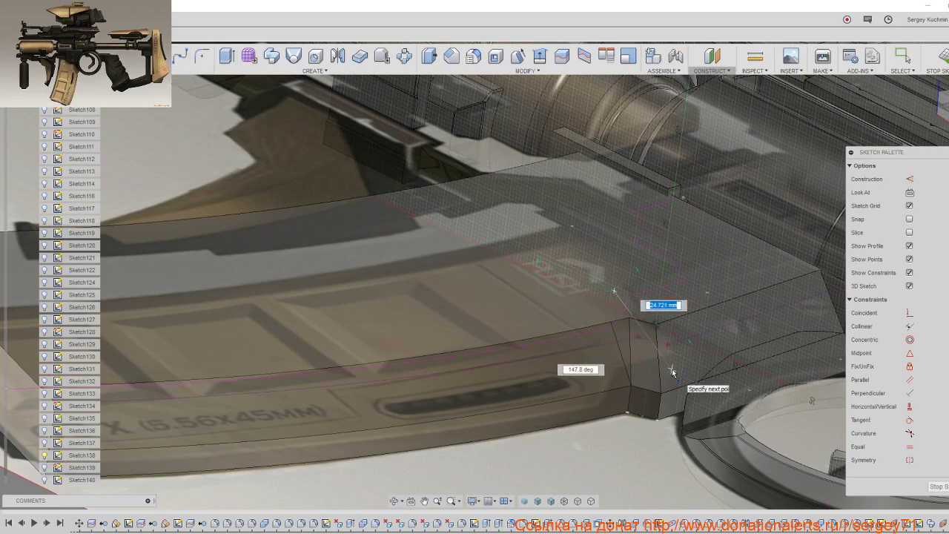
pyautogui.click(745, 350)
pyautogui.click(719, 252)
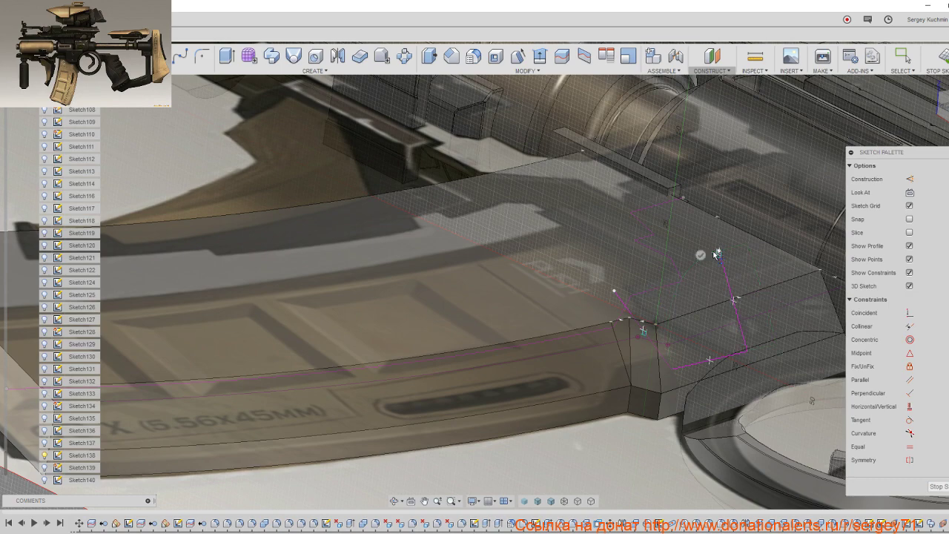
pyautogui.click(614, 290)
# Step: Drag the profile's lower corner down to the edge and finish the sketch
pyautogui.moveTo(615, 291)
pyautogui.keyDown('shift'); pyautogui.mouseDown(button='middle')
pyautogui.moveTo(413, 274)
pyautogui.moveTo(415, 282)
pyautogui.mouseUp(button='middle'); pyautogui.keyUp('shift')
pyautogui.rightClick(415, 282)
pyautogui.press('Escape')
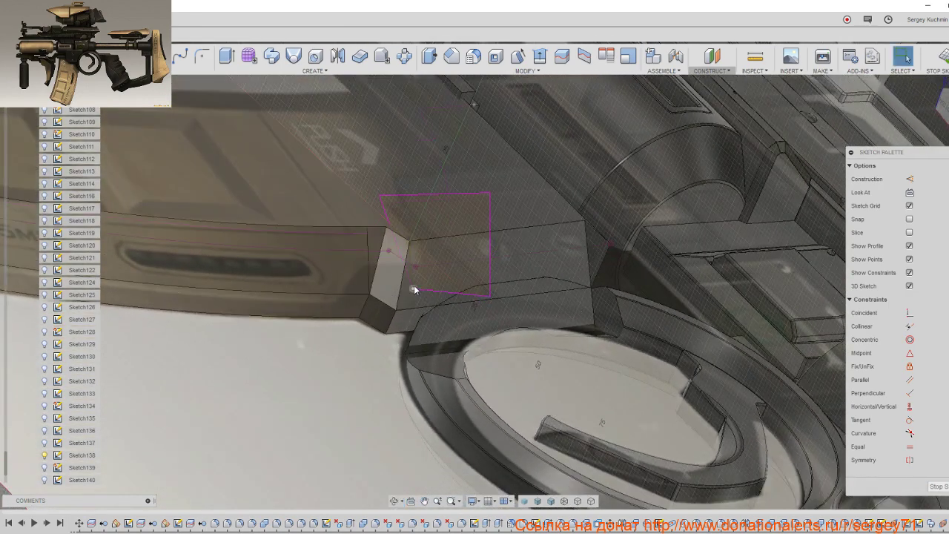
pyautogui.moveTo(413, 297); pyautogui.dragTo(400, 317)
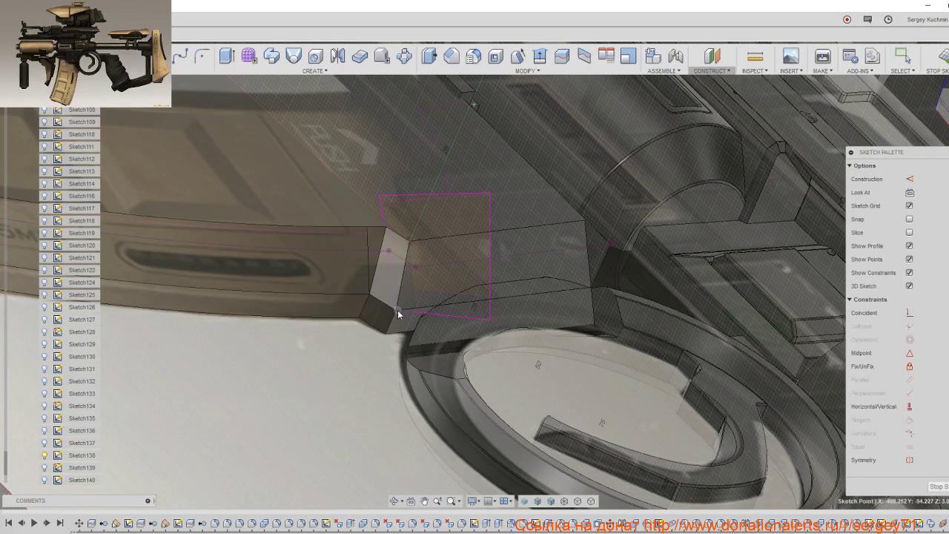
pyautogui.moveTo(397, 312)
pyautogui.keyDown('shift'); pyautogui.mouseDown(button='middle')
pyautogui.moveTo(446, 329)
pyautogui.moveTo(500, 380)
pyautogui.mouseUp(button='middle'); pyautogui.keyUp('shift')
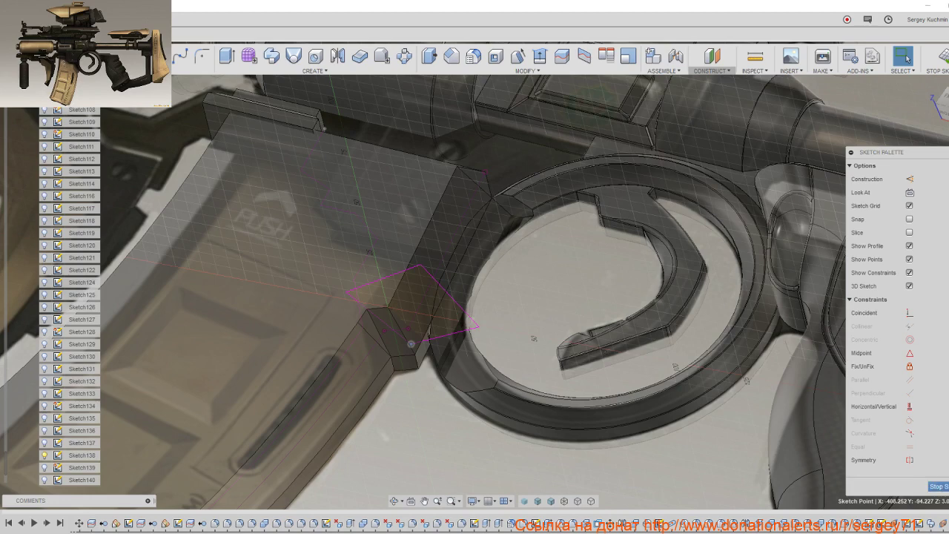
pyautogui.click(937, 486)
pyautogui.keyDown('shift'); pyautogui.moveTo(781, 434); pyautogui.dragTo(647, 387, button='middle'); pyautogui.keyUp('shift')
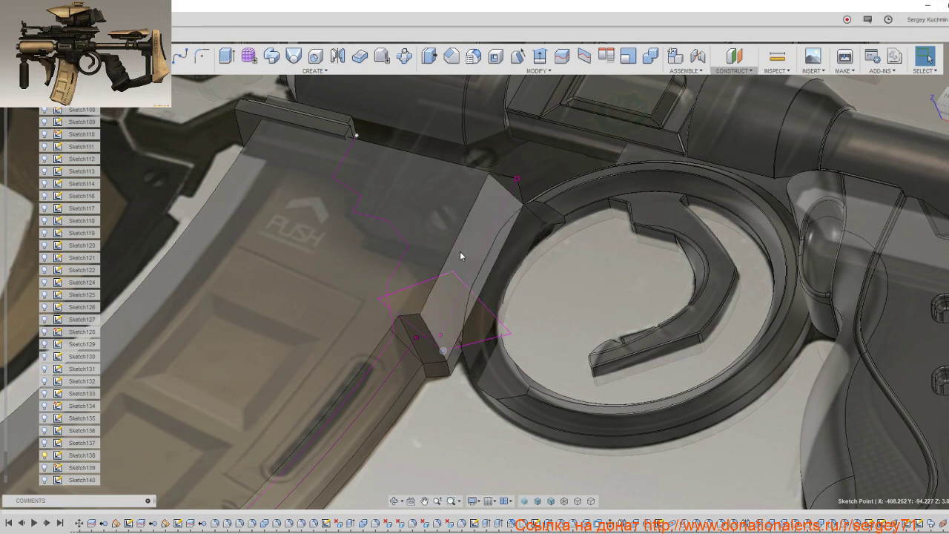
# Step: Sketch an arc on the magazine side face from the top to the profile corner
pyautogui.click(422, 233)
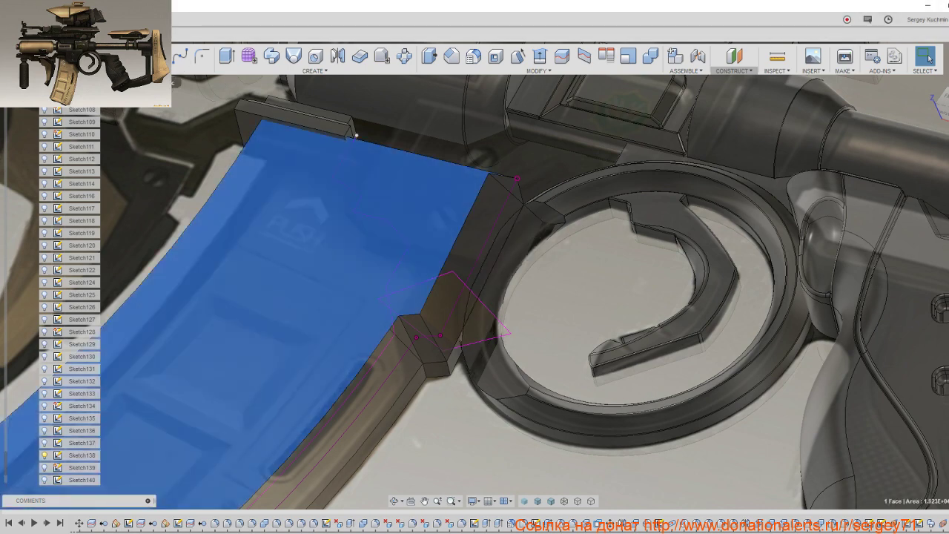
pyautogui.press('s')
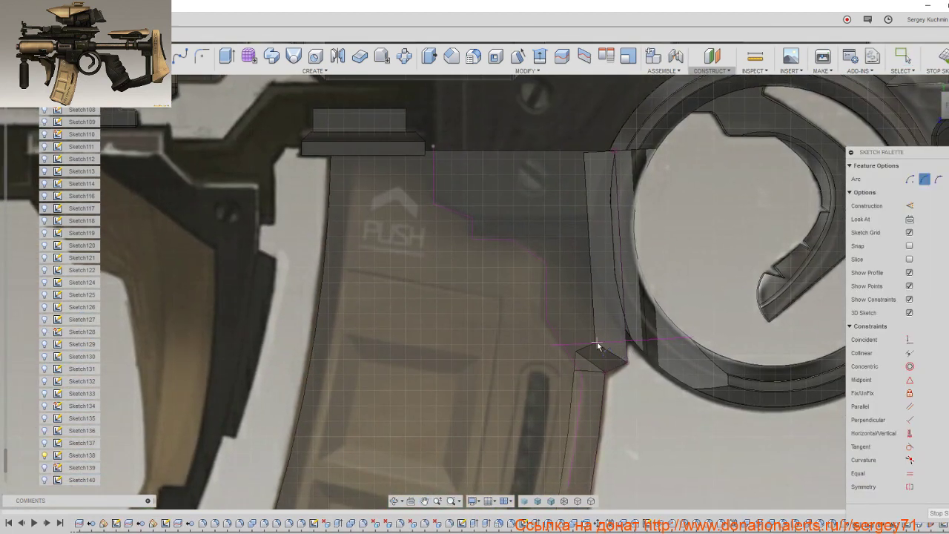
pyautogui.click(597, 344)
pyautogui.click(434, 147)
pyautogui.click(556, 199)
pyautogui.rightClick(546, 184)
pyautogui.click(584, 184)
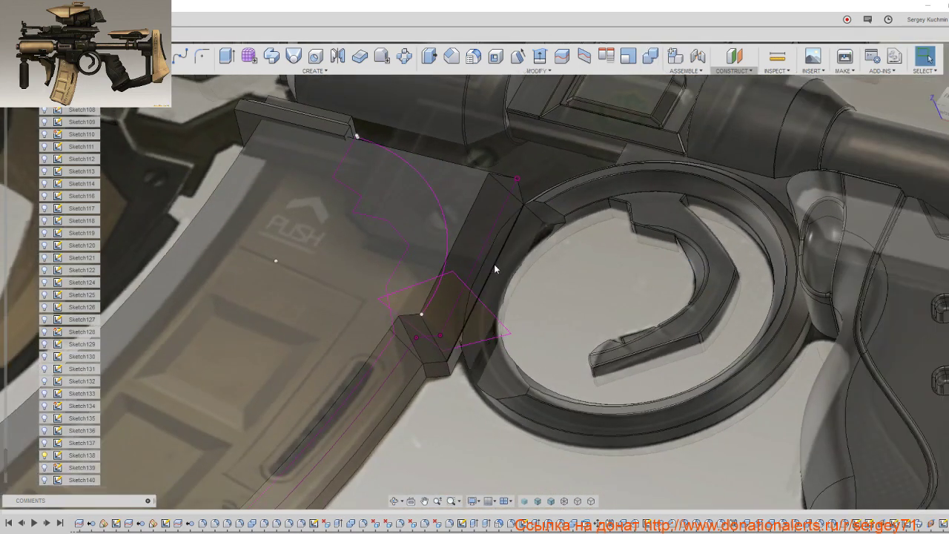
pyautogui.moveTo(494, 264); pyautogui.dragTo(531, 236, button='middle')
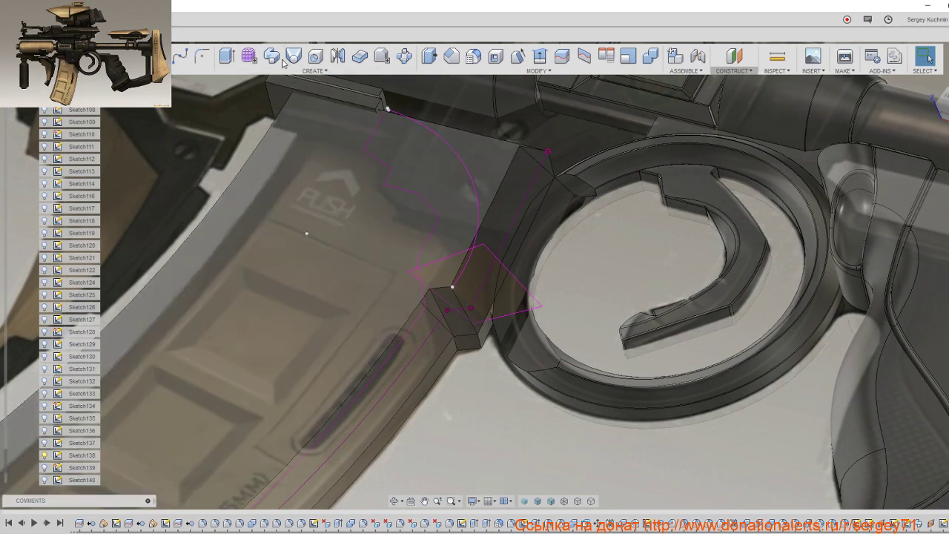
# Step: Set up a Path + Guide Rail sweep of the profile: zigzag curve as path, arc as rail
pyautogui.click(274, 60)
pyautogui.click(499, 290)
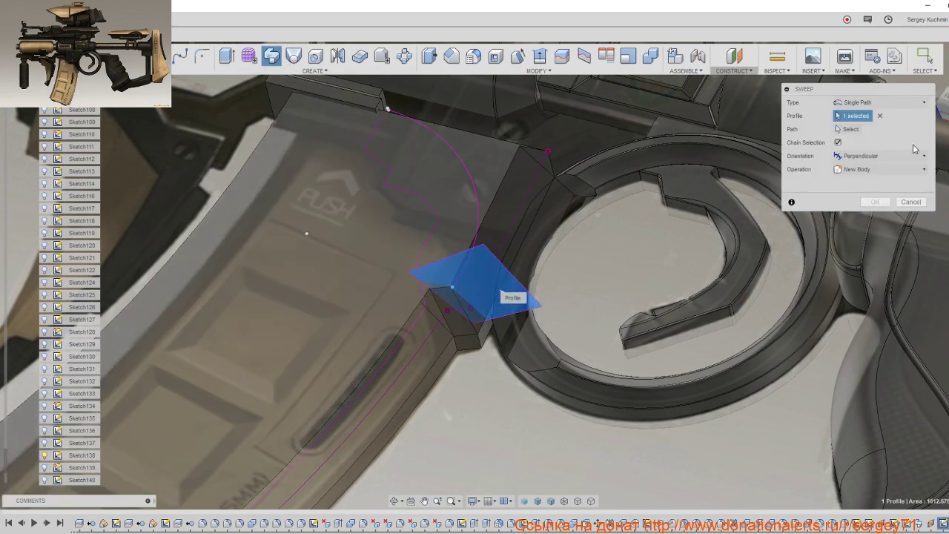
pyautogui.click(889, 102)
pyautogui.click(885, 126)
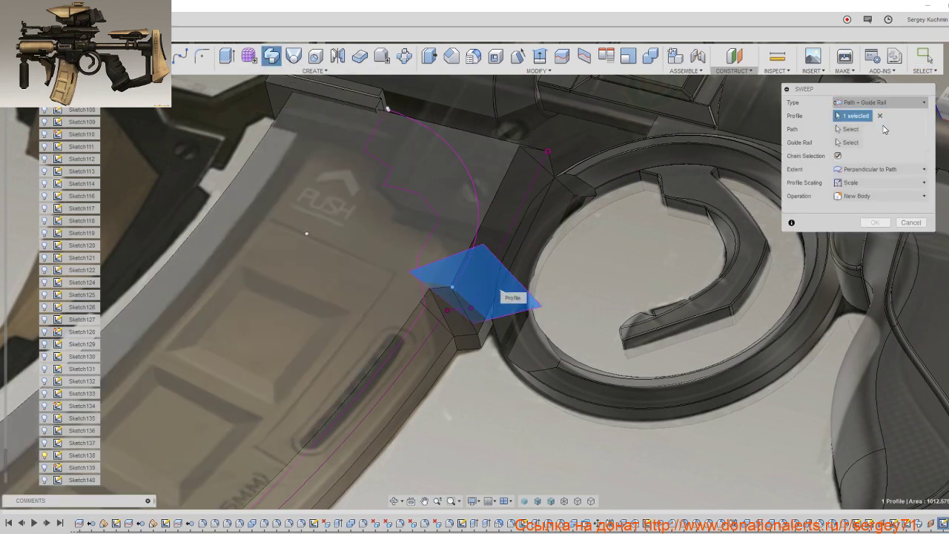
pyautogui.click(849, 129)
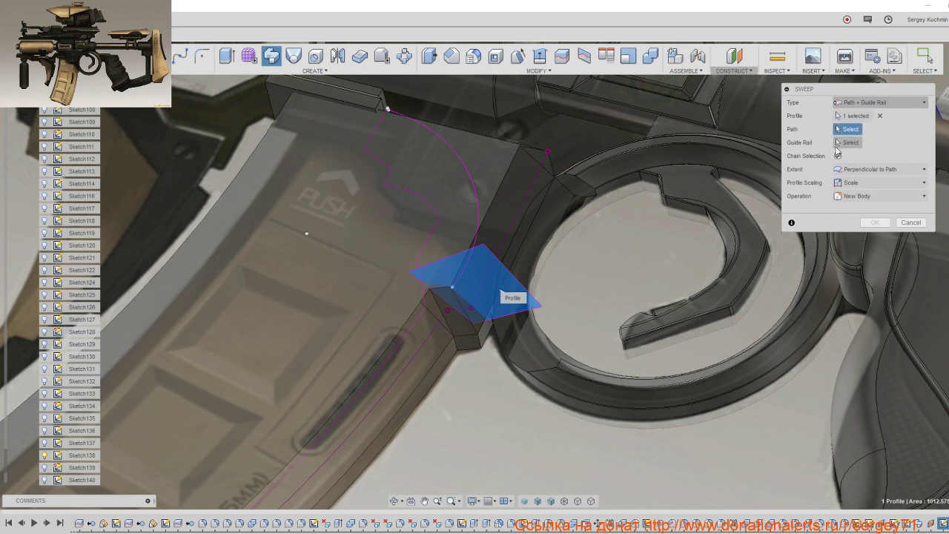
pyautogui.click(423, 252)
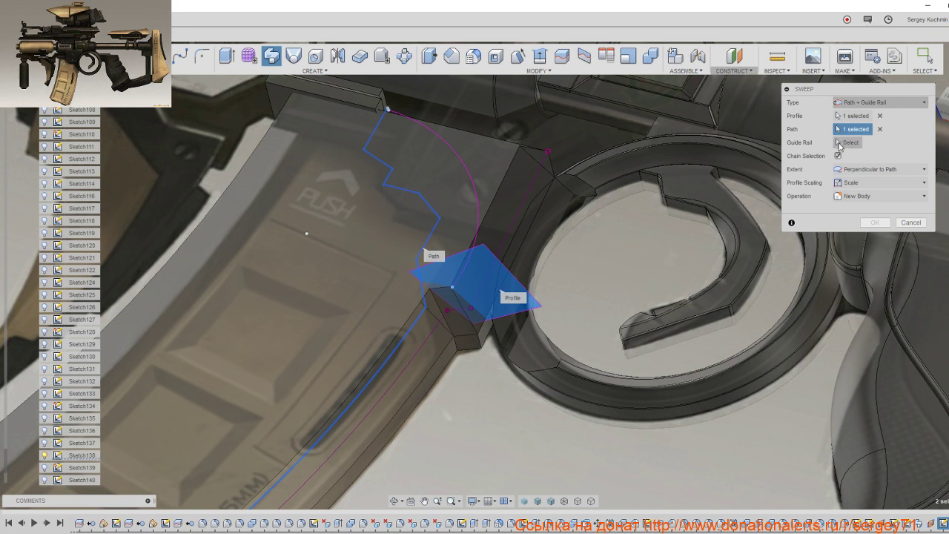
pyautogui.click(839, 145)
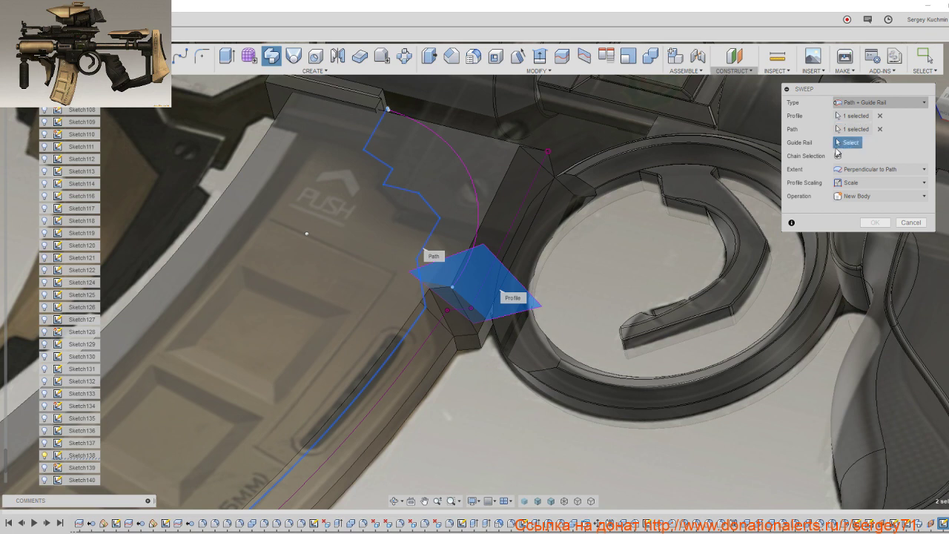
pyautogui.click(478, 221)
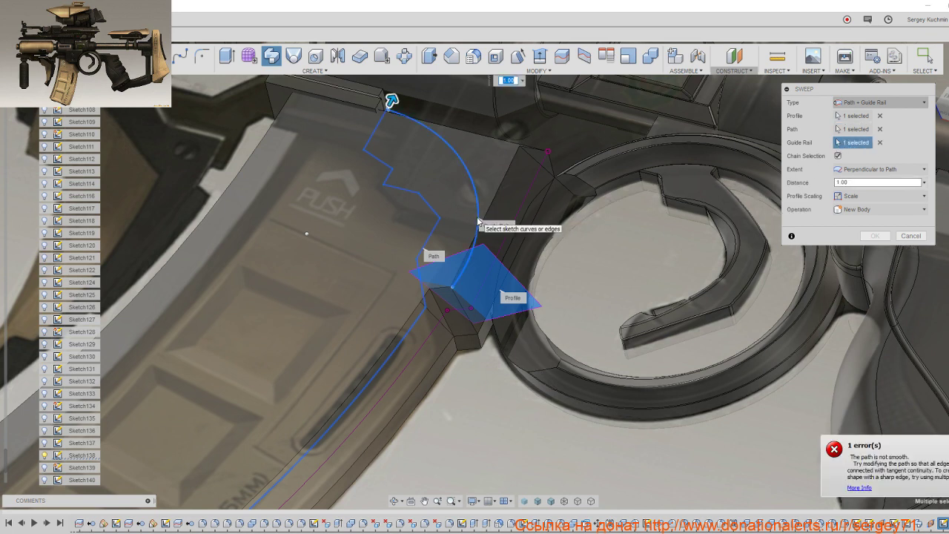
# Step: Swap to the arc as path and zigzag as guide rail, then cancel the failing sweep
pyautogui.click(880, 142)
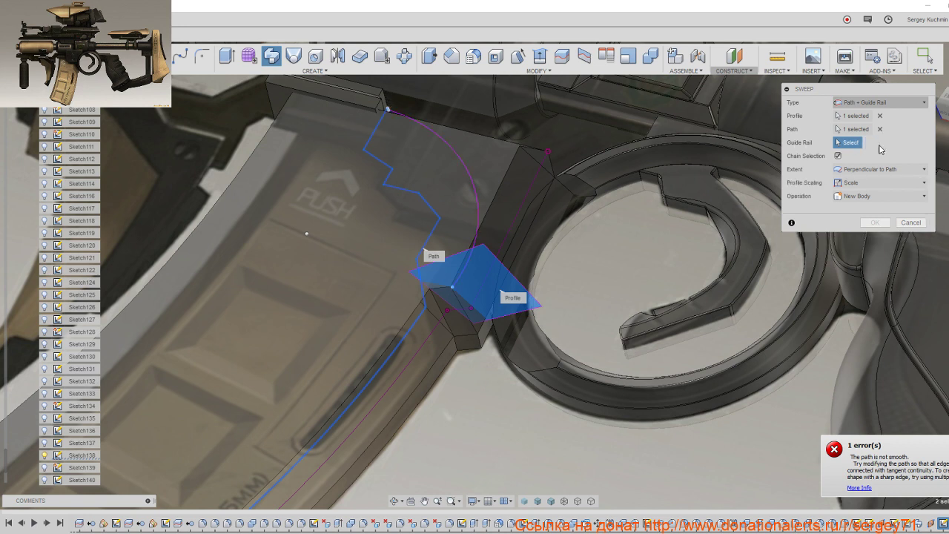
pyautogui.click(879, 129)
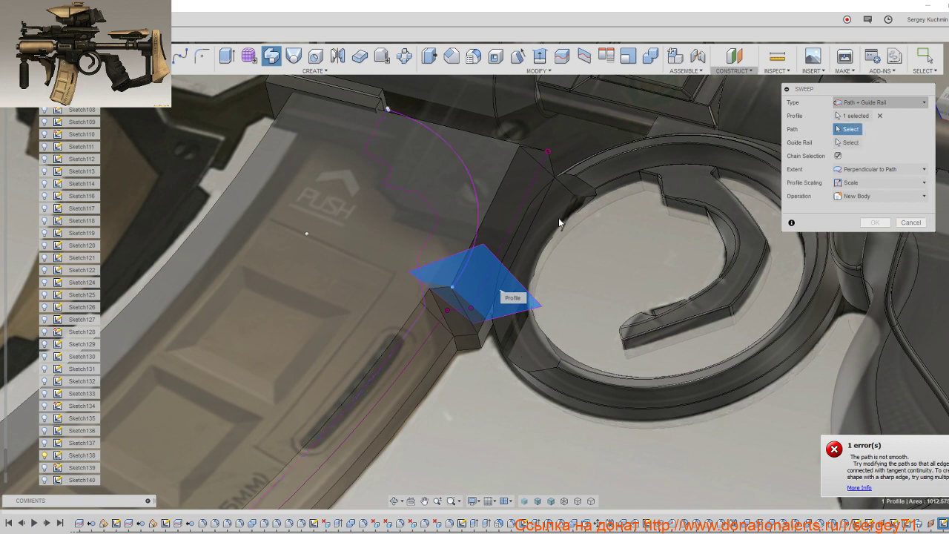
pyautogui.click(480, 220)
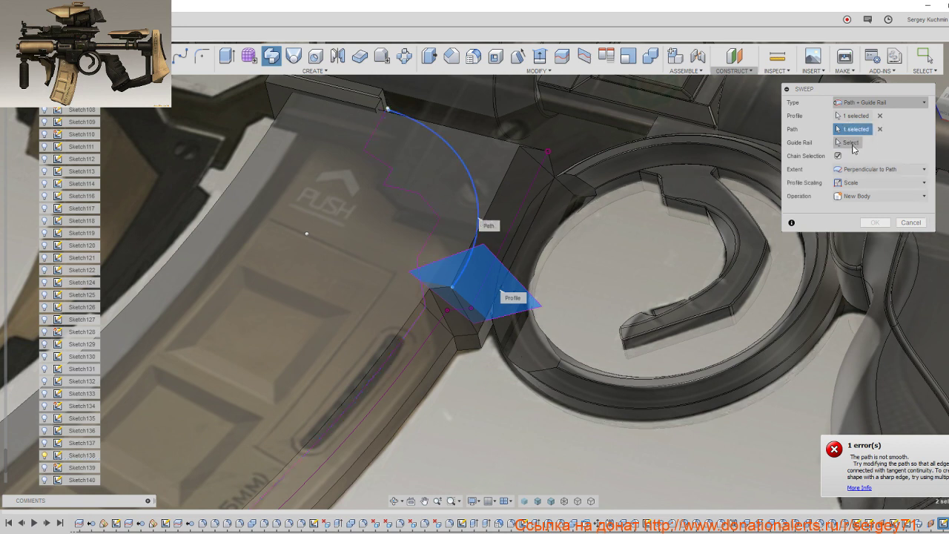
pyautogui.click(851, 144)
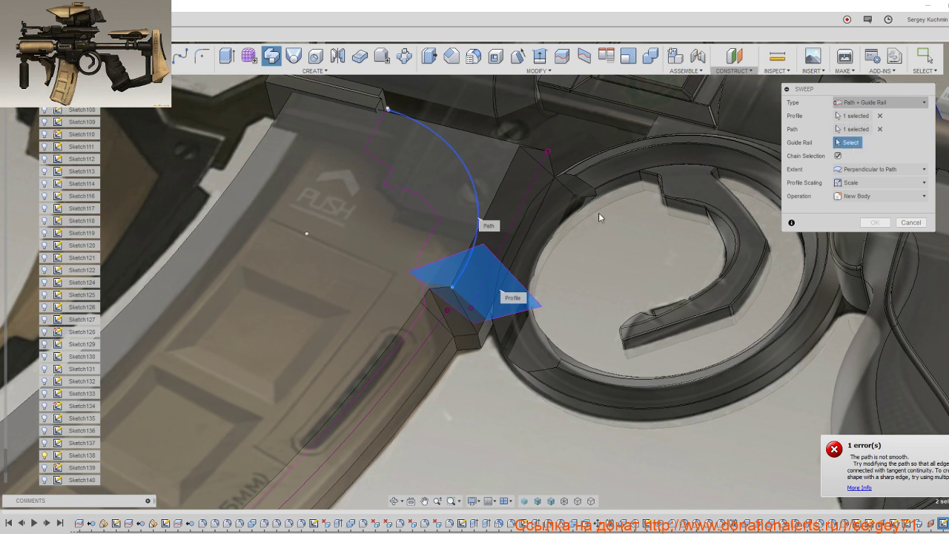
pyautogui.click(427, 243)
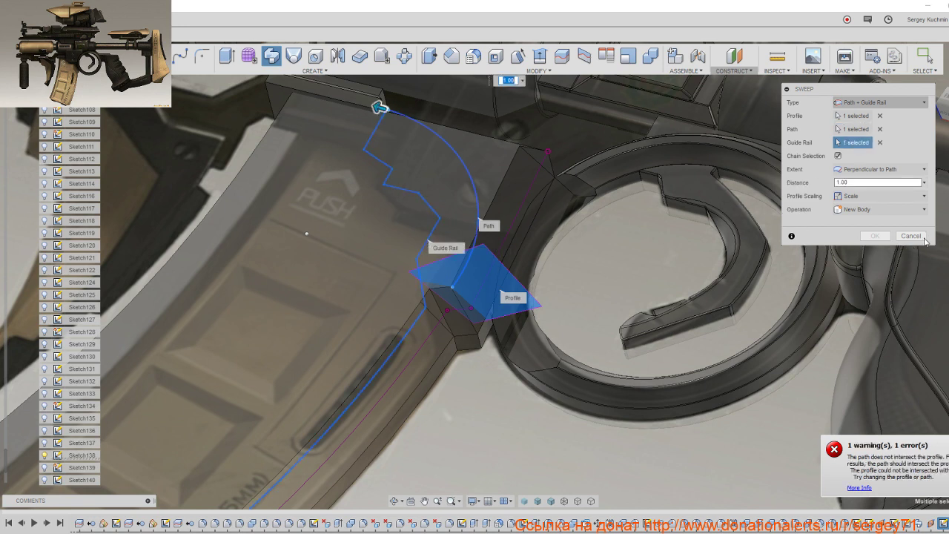
pyautogui.click(910, 236)
# Step: Sweep-cut the small region at the arc's foot along the arc as a single path
pyautogui.moveTo(681, 243)
pyautogui.keyDown('shift'); pyautogui.mouseDown(button='middle')
pyautogui.moveTo(689, 238)
pyautogui.moveTo(712, 295)
pyautogui.mouseUp(button='middle'); pyautogui.keyUp('shift')
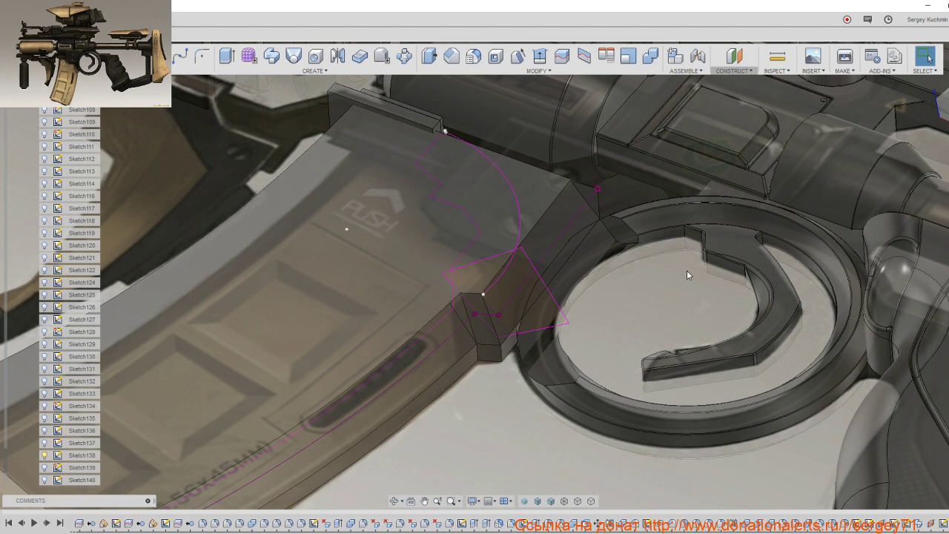
pyautogui.click(271, 55)
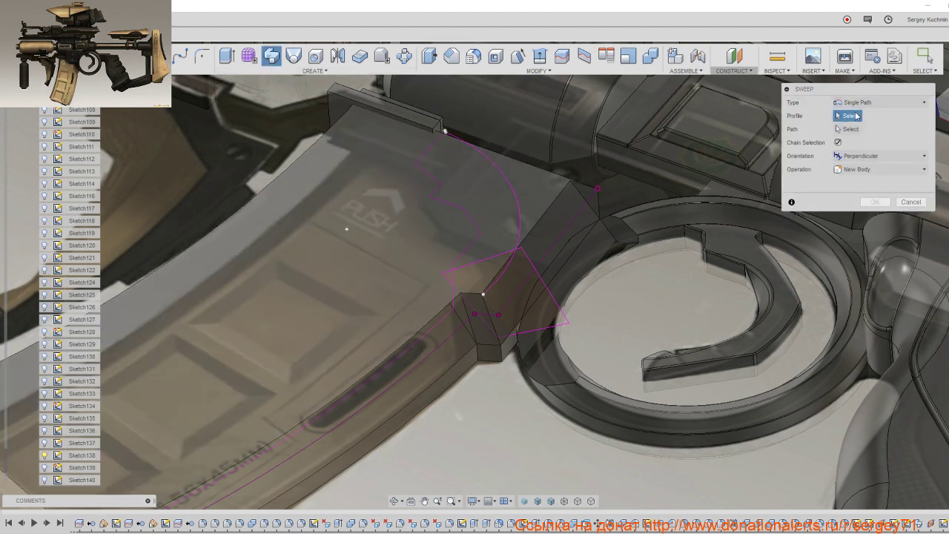
pyautogui.click(531, 293)
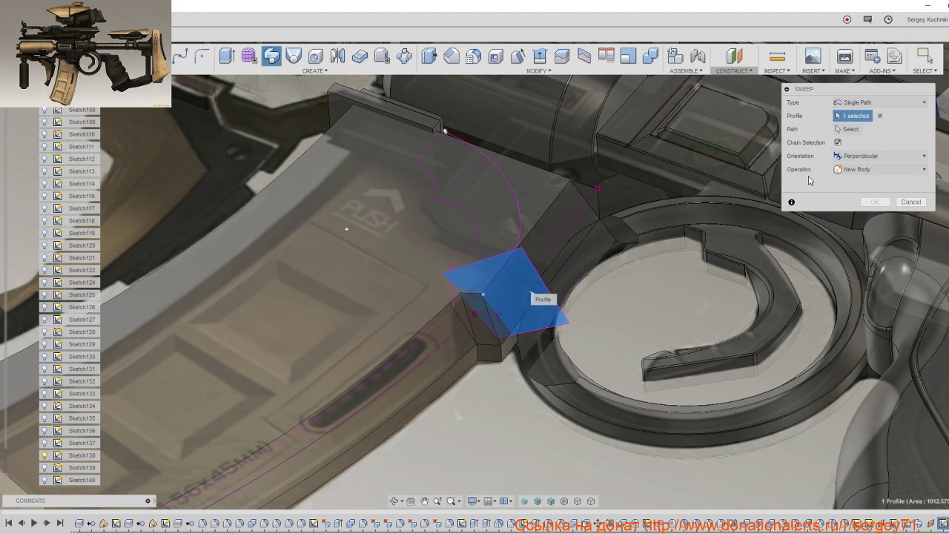
pyautogui.click(517, 248)
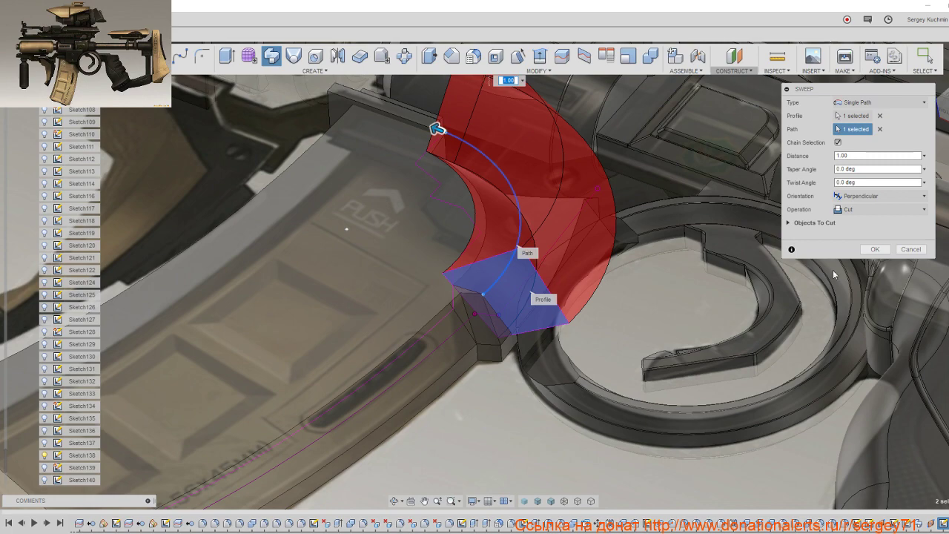
pyautogui.click(869, 250)
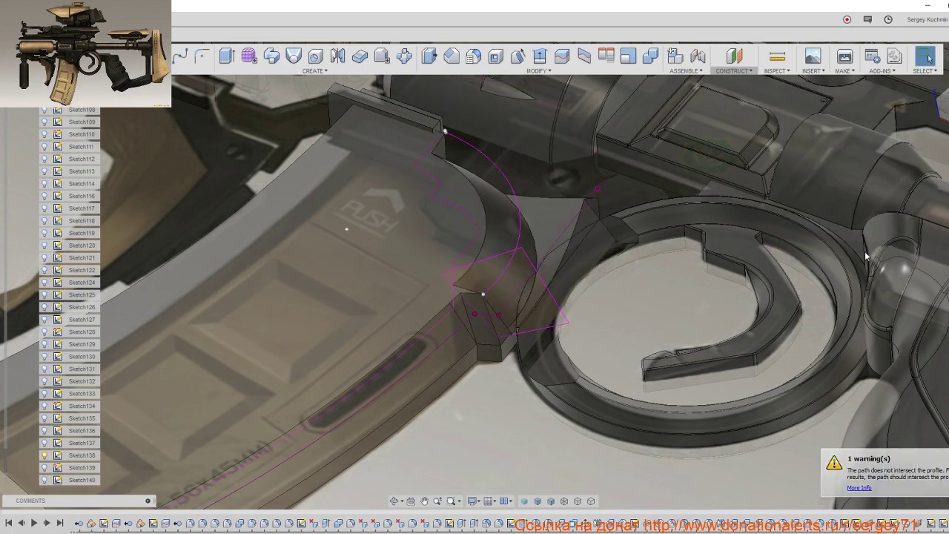
pyautogui.moveTo(866, 255)
pyautogui.keyDown('shift'); pyautogui.mouseDown(button='middle')
pyautogui.moveTo(723, 304)
pyautogui.moveTo(771, 281)
pyautogui.mouseUp(button='middle'); pyautogui.keyUp('shift')
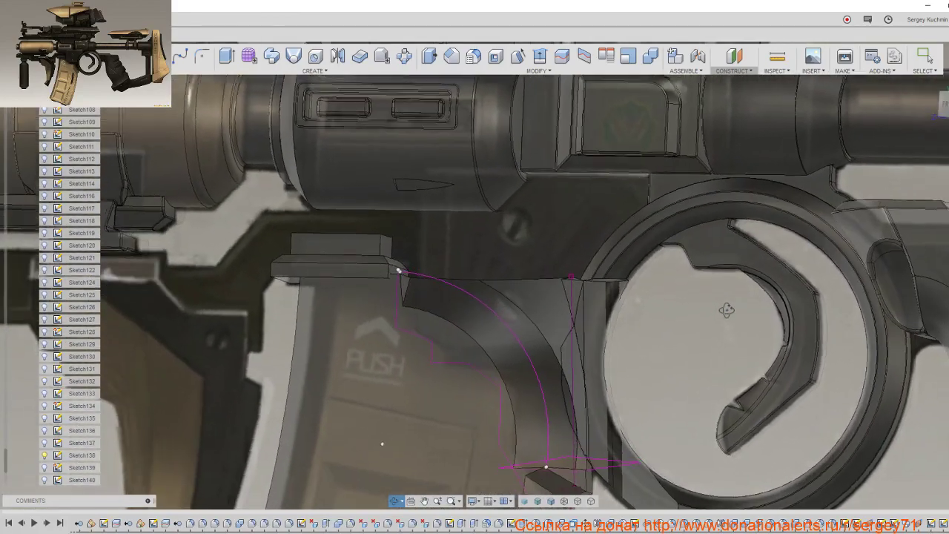
# Step: Orbit, pan and zoom to frame where the magazine-top sketch meets the trigger ring
pyautogui.click(924, 57)
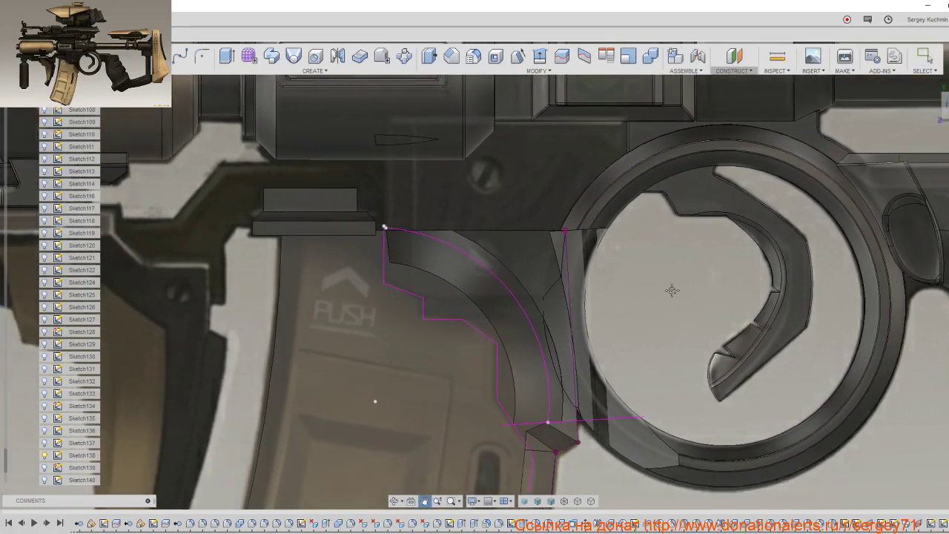
pyautogui.keyDown('shift'); pyautogui.moveTo(753, 306); pyautogui.dragTo(683, 265, button='middle'); pyautogui.keyUp('shift')
pyautogui.scroll(-2, 683, 265)
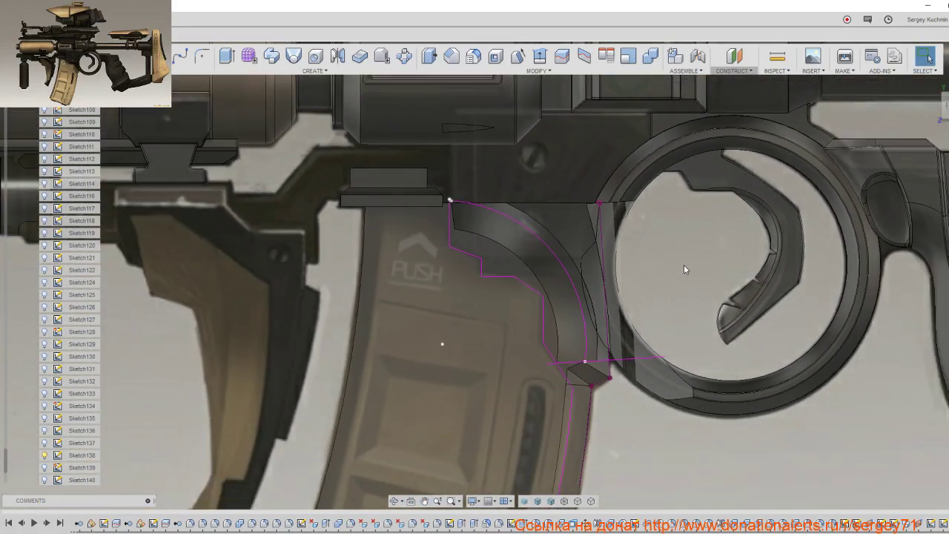
pyautogui.scroll(3, 661, 256)
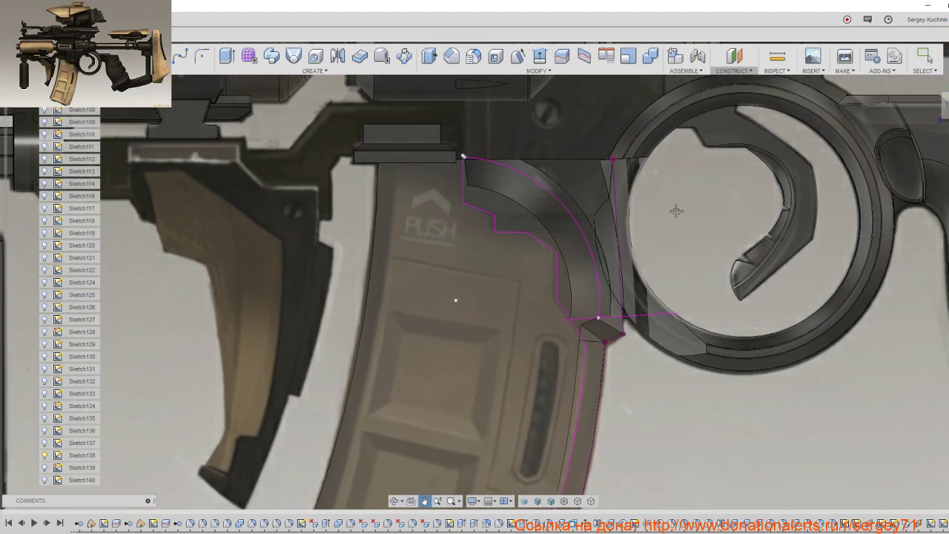
pyautogui.moveTo(685, 215)
pyautogui.mouseDown(button='middle')
pyautogui.moveTo(702, 217)
pyautogui.moveTo(712, 195)
pyautogui.moveTo(692, 186)
pyautogui.moveTo(670, 205)
pyautogui.moveTo(672, 189)
pyautogui.mouseUp(button='middle')
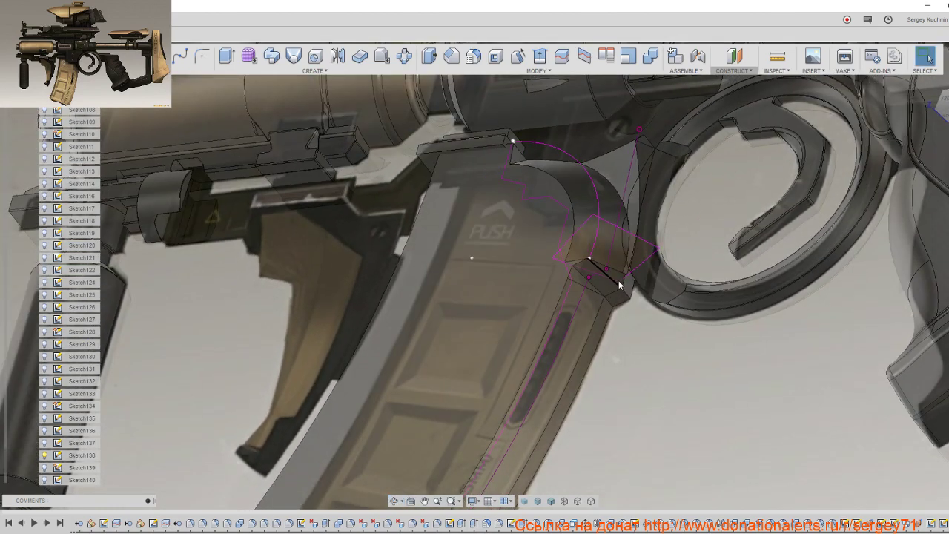
pyautogui.scroll(3, 619, 282)
pyautogui.scroll(1, 621, 280)
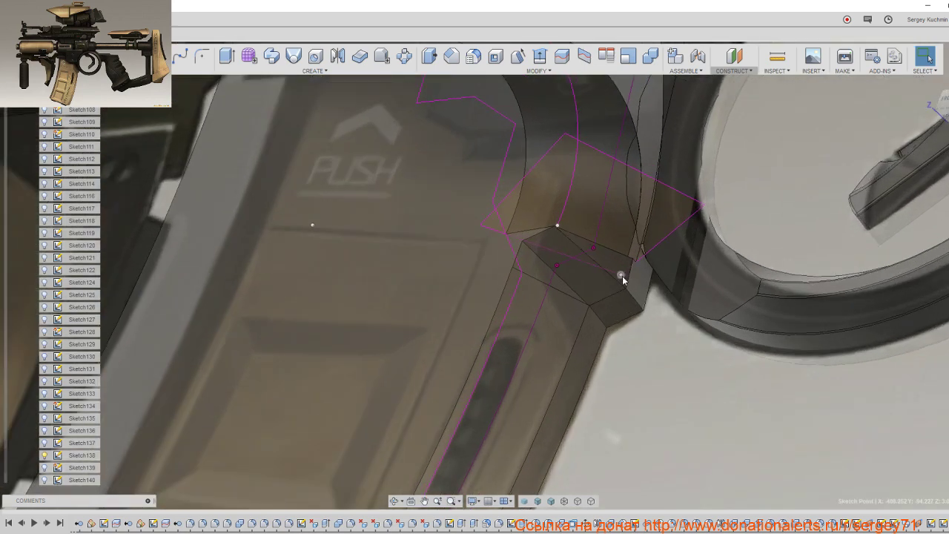
# Step: Use Move/Copy to shift the profile's corner sketch point about 7 mm along Y, then up-right
pyautogui.press('m')
pyautogui.moveTo(596, 309); pyautogui.dragTo(412, 307, button='middle')
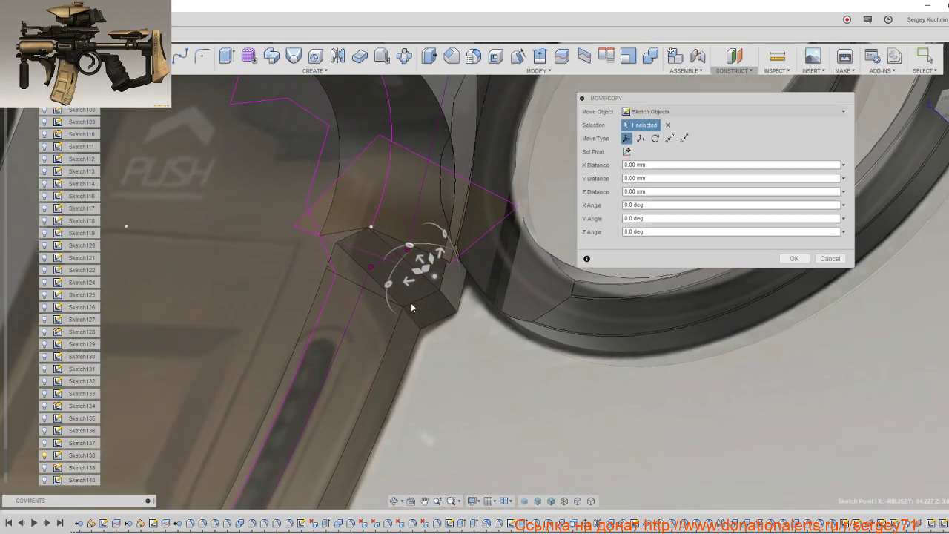
pyautogui.moveTo(420, 261); pyautogui.dragTo(443, 284)
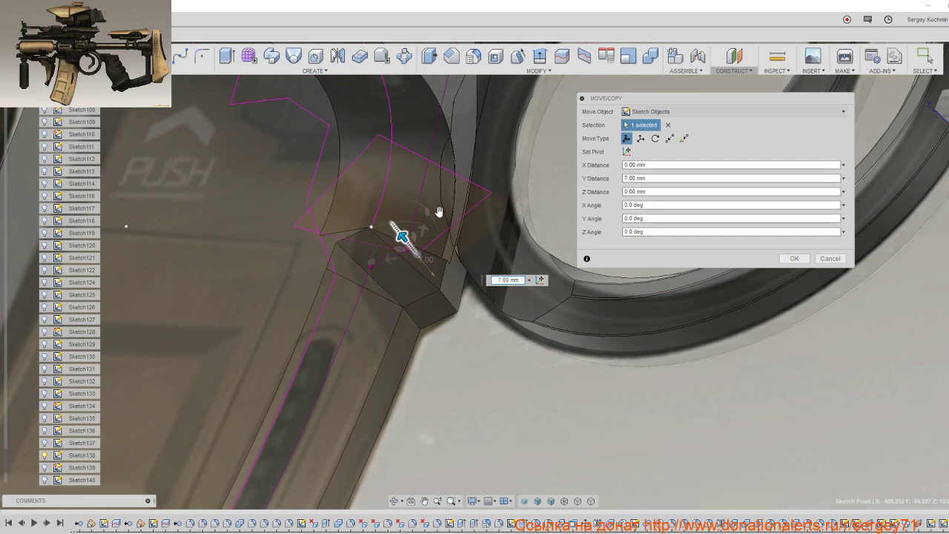
pyautogui.scroll(-3, 443, 282)
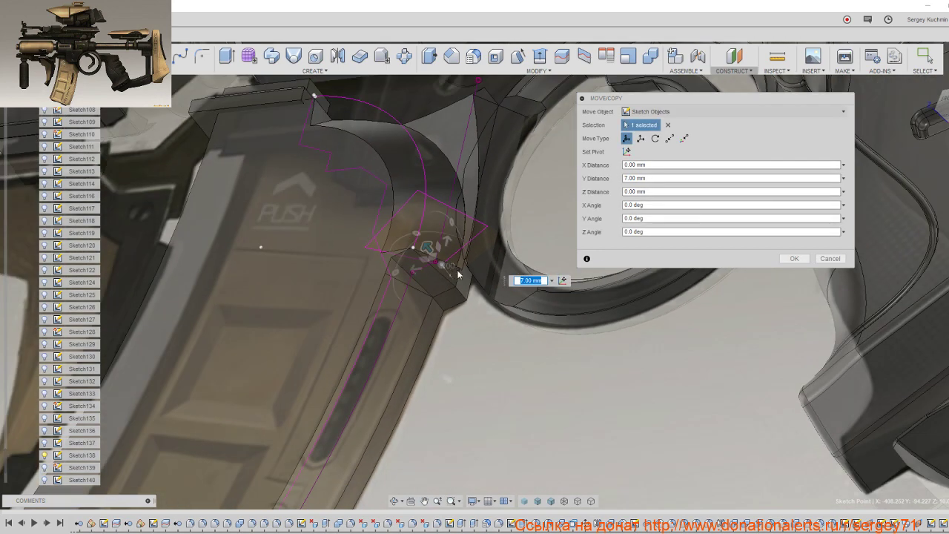
pyautogui.keyDown('shift'); pyautogui.moveTo(458, 274); pyautogui.dragTo(449, 246, button='middle'); pyautogui.keyUp('shift')
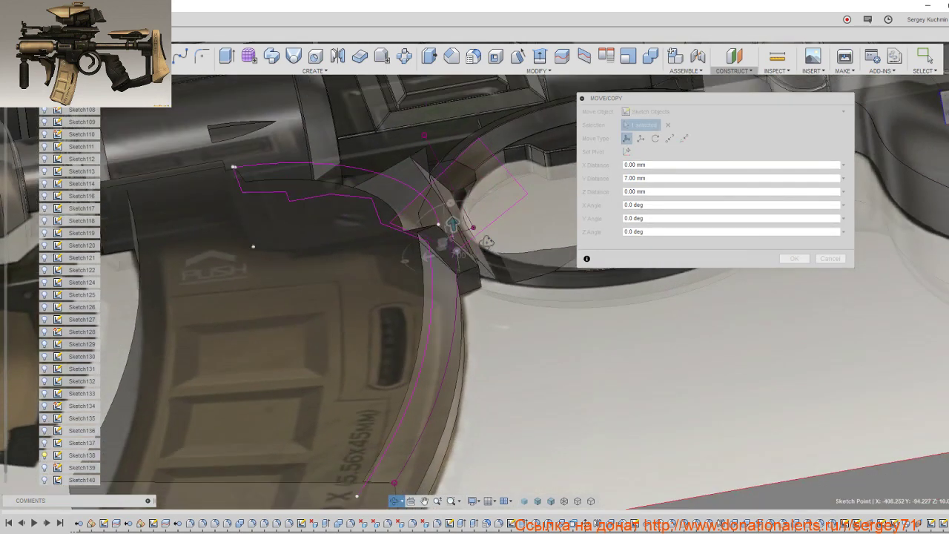
pyautogui.moveTo(442, 242); pyautogui.dragTo(468, 225)
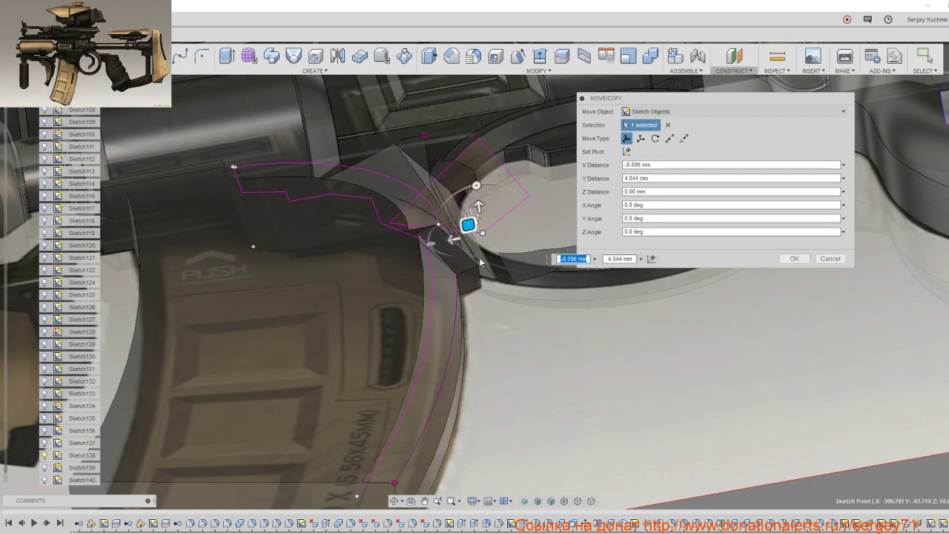
pyautogui.keyDown('shift'); pyautogui.moveTo(482, 286); pyautogui.dragTo(471, 282, button='middle'); pyautogui.keyUp('shift')
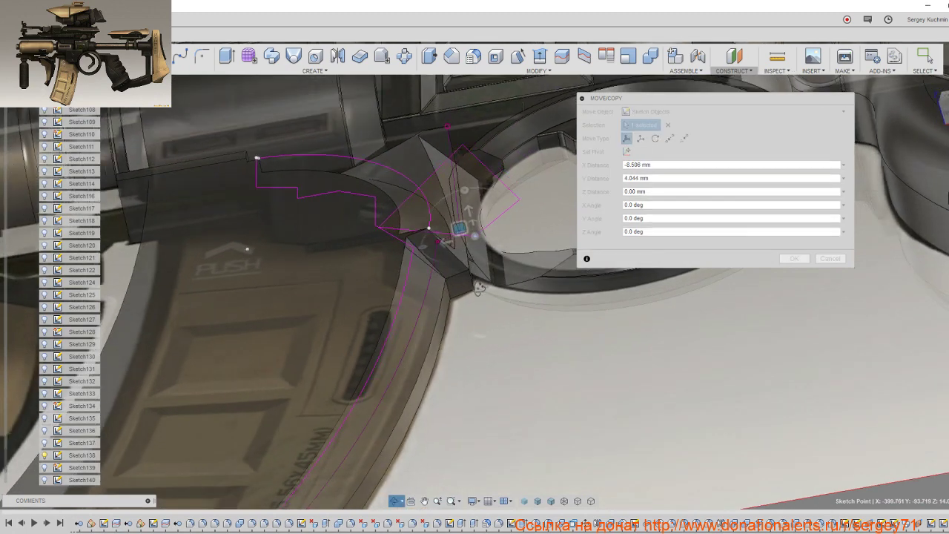
pyautogui.moveTo(449, 237); pyautogui.dragTo(464, 231)
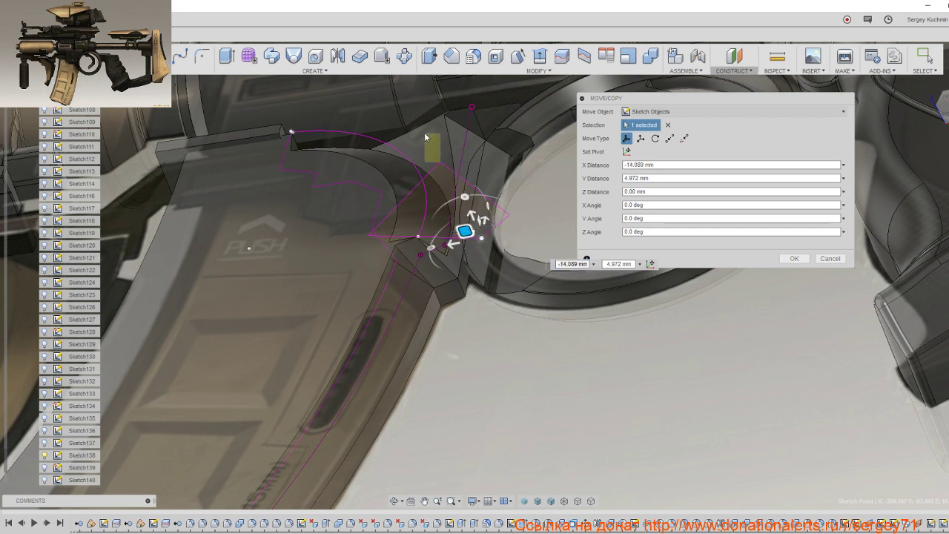
pyautogui.click(440, 163)
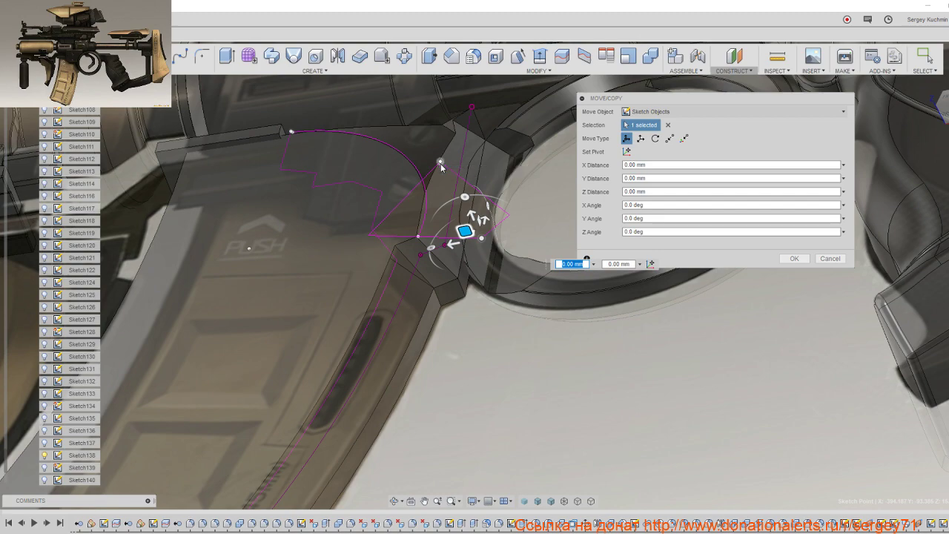
pyautogui.click(440, 163)
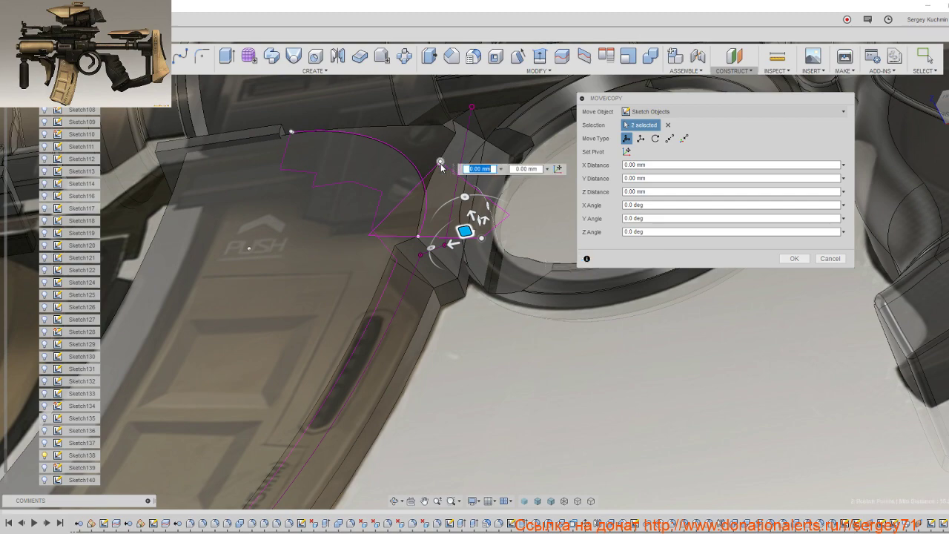
pyautogui.click(794, 259)
pyautogui.moveTo(510, 284)
pyautogui.keyDown('shift'); pyautogui.mouseDown(button='middle')
pyautogui.moveTo(468, 289)
pyautogui.moveTo(504, 282)
pyautogui.mouseUp(button='middle'); pyautogui.keyUp('shift')
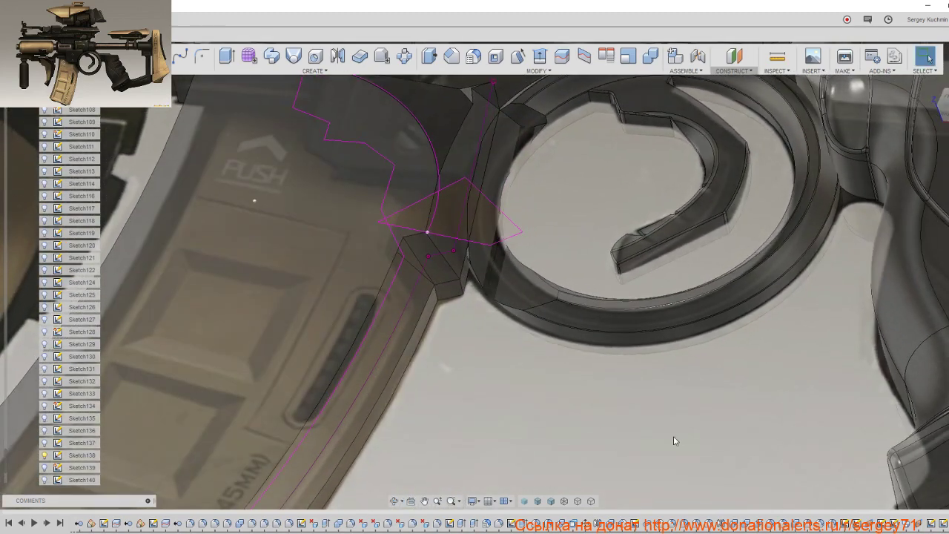
pyautogui.click(633, 297)
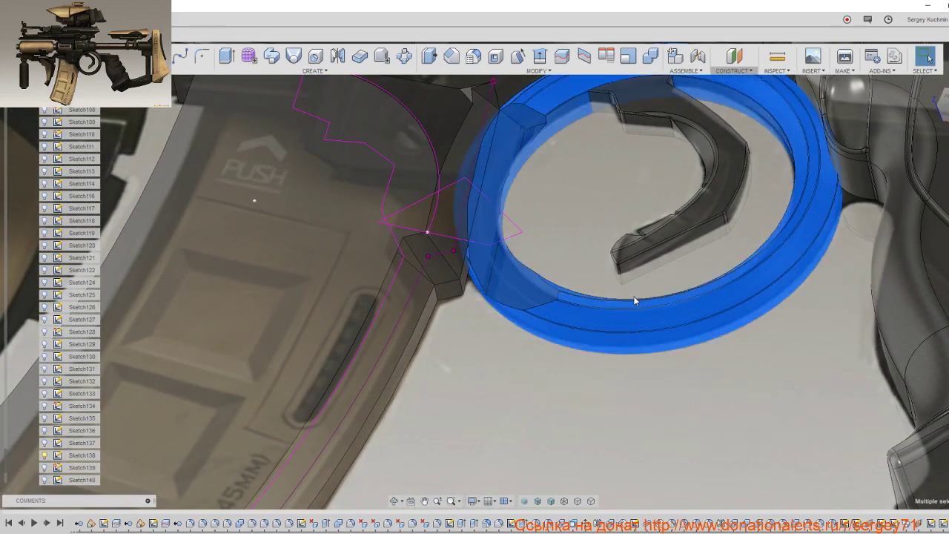
pyautogui.click(693, 424)
pyautogui.scroll(3, 645, 396)
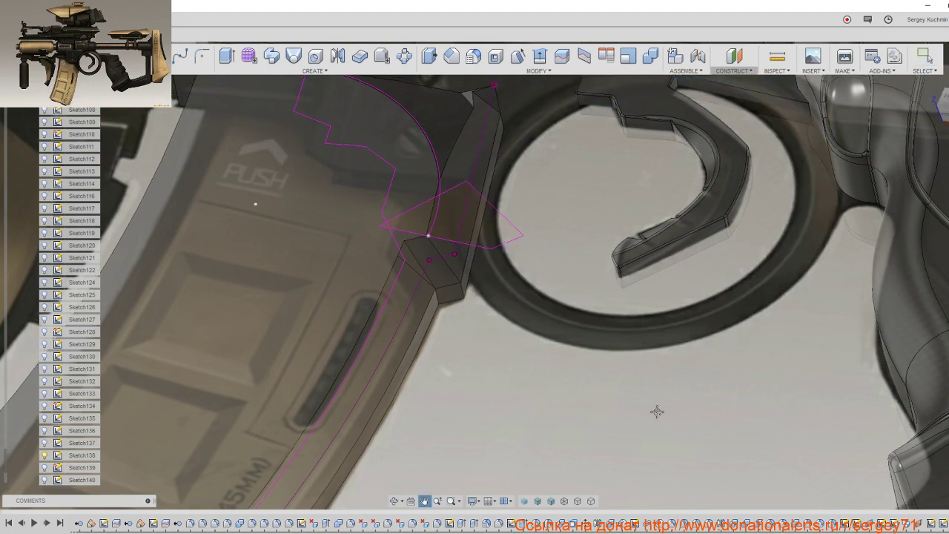
pyautogui.moveTo(656, 408)
pyautogui.keyDown('shift'); pyautogui.mouseDown(button='middle')
pyautogui.moveTo(712, 451)
pyautogui.moveTo(688, 439)
pyautogui.moveTo(704, 443)
pyautogui.mouseUp(button='middle'); pyautogui.keyUp('shift')
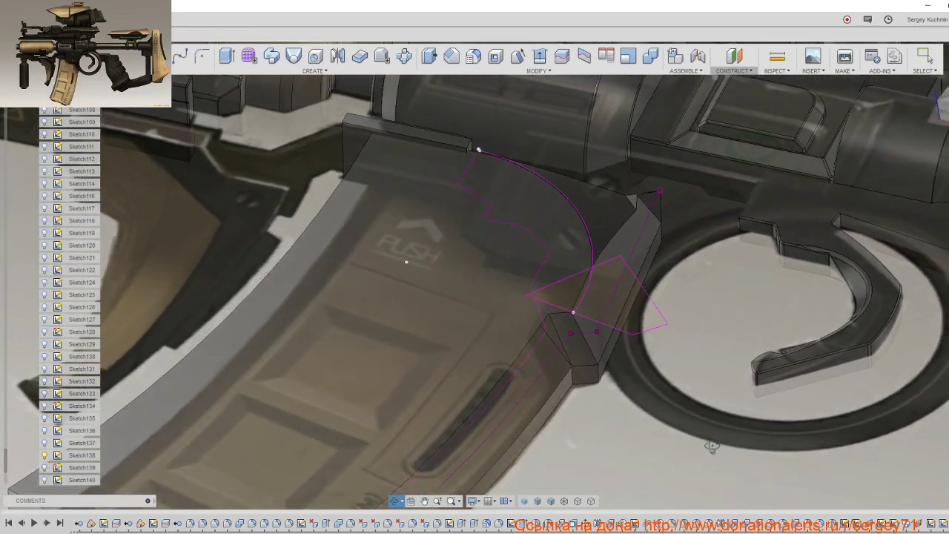
# Step: Move two of the profile's sketch points up-left and down-left with Move/Copy
pyautogui.click(621, 256)
pyautogui.press('m')
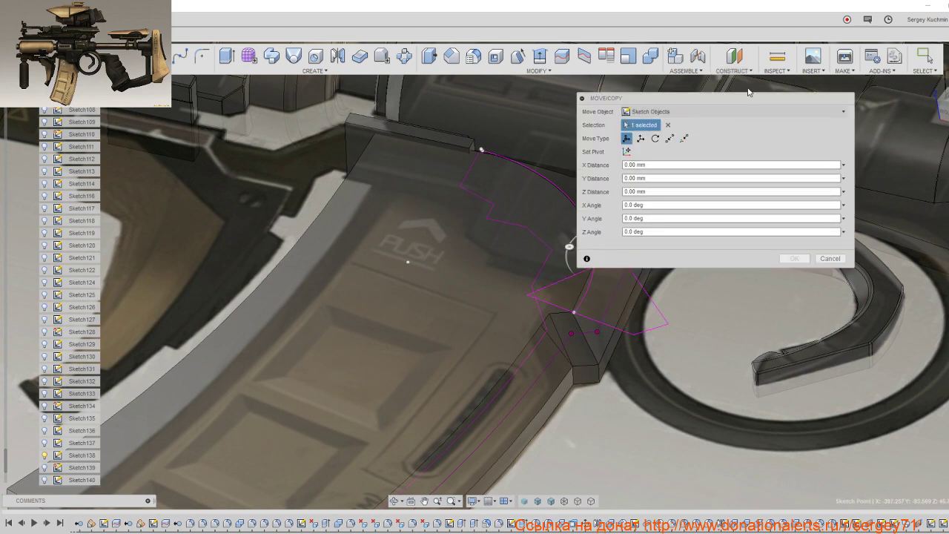
pyautogui.moveTo(752, 100); pyautogui.dragTo(895, 106)
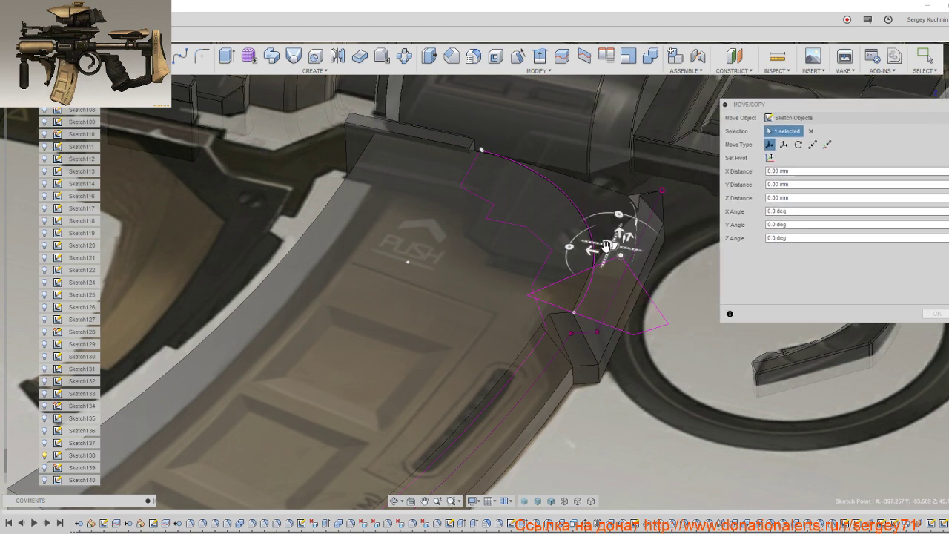
pyautogui.moveTo(591, 247)
pyautogui.mouseDown()
pyautogui.moveTo(598, 237)
pyautogui.moveTo(571, 206)
pyautogui.mouseUp()
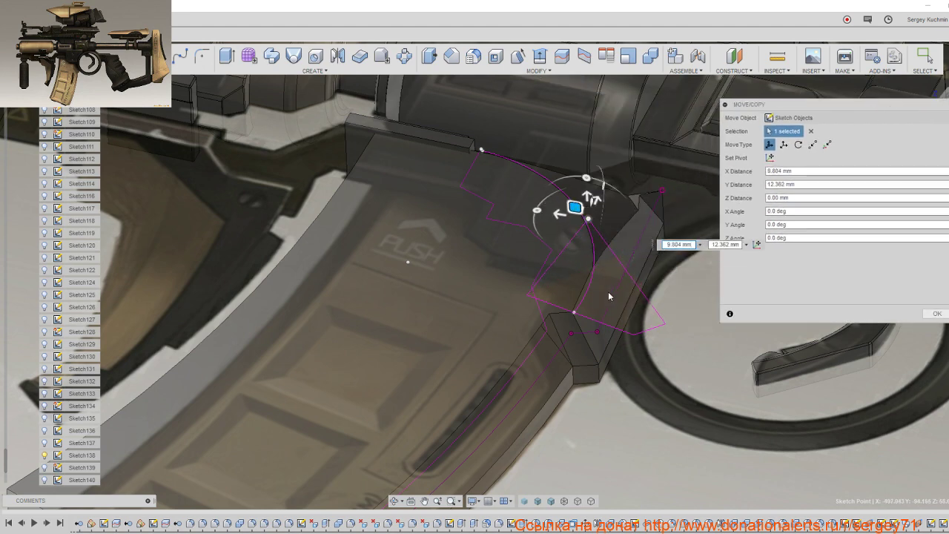
pyautogui.moveTo(607, 300)
pyautogui.mouseDown(button='middle')
pyautogui.moveTo(520, 320)
pyautogui.moveTo(440, 320)
pyautogui.mouseUp(button='middle')
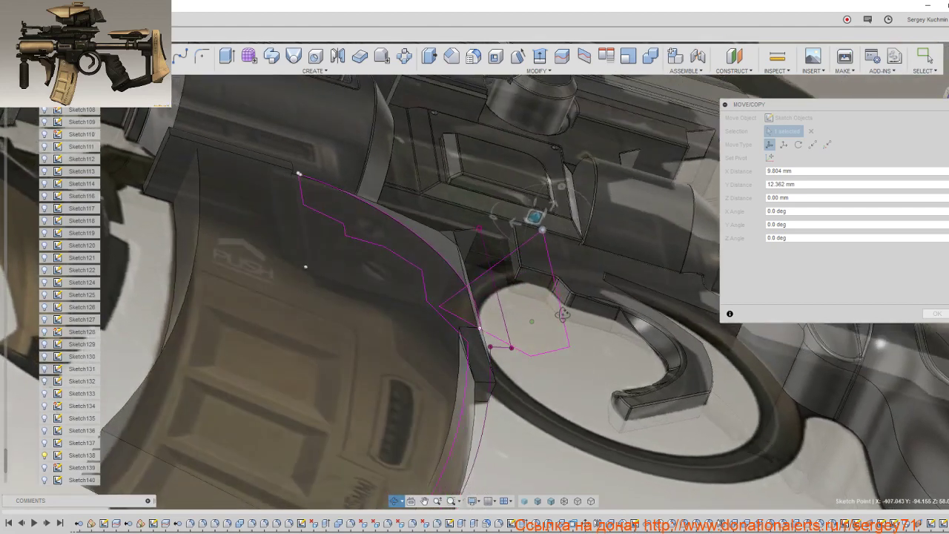
pyautogui.click(430, 298)
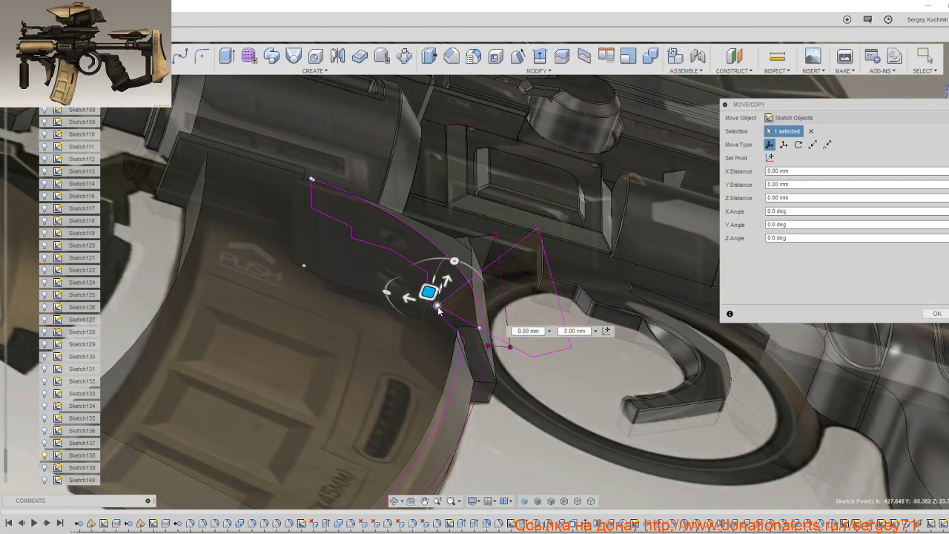
pyautogui.moveTo(428, 292)
pyautogui.mouseDown()
pyautogui.moveTo(375, 320)
pyautogui.moveTo(405, 315)
pyautogui.mouseUp()
pyautogui.click(936, 312)
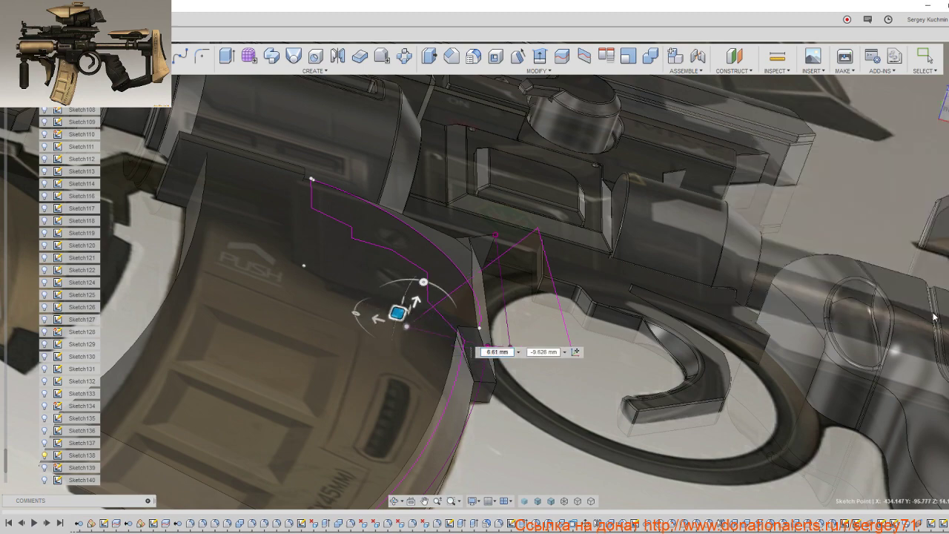
# Step: Move the profile's corner point 3.707 mm and -9.084 mm, past the trigger-guard junction
pyautogui.moveTo(660, 361)
pyautogui.keyDown('shift'); pyautogui.mouseDown(button='middle')
pyautogui.moveTo(631, 381)
pyautogui.moveTo(648, 387)
pyautogui.moveTo(640, 401)
pyautogui.mouseUp(button='middle'); pyautogui.keyUp('shift')
pyautogui.click(926, 58)
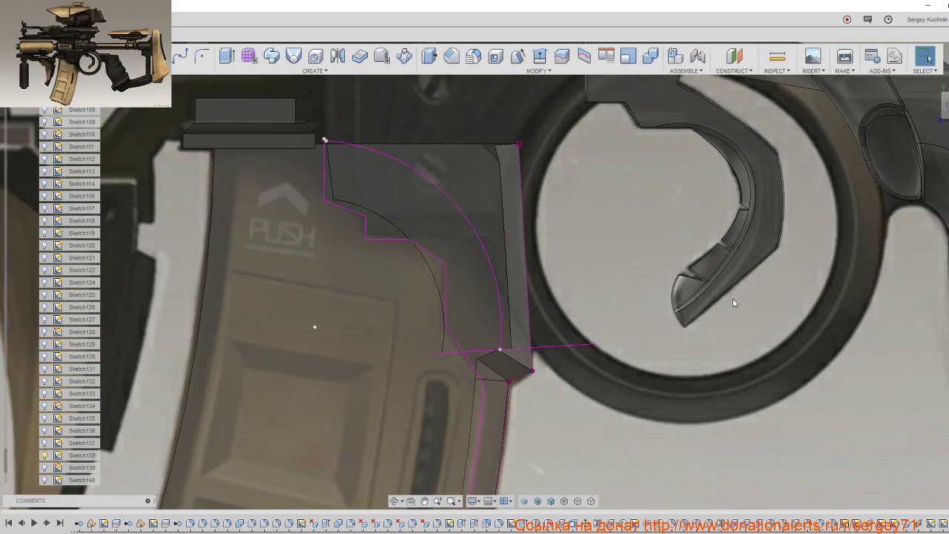
pyautogui.moveTo(530, 378)
pyautogui.keyDown('shift'); pyautogui.mouseDown(button='middle')
pyautogui.moveTo(548, 370)
pyautogui.moveTo(438, 363)
pyautogui.moveTo(463, 369)
pyautogui.mouseUp(button='middle'); pyautogui.keyUp('shift')
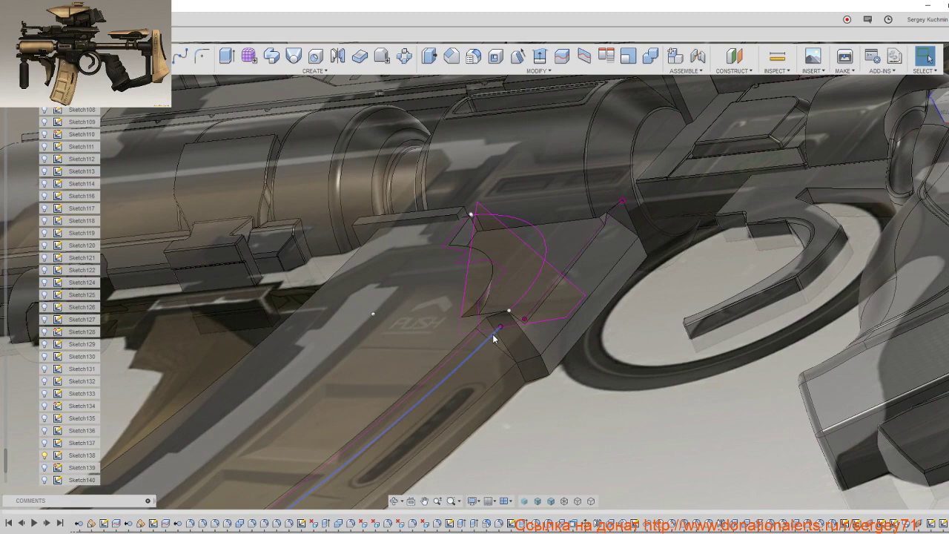
pyautogui.moveTo(650, 331)
pyautogui.keyDown('shift'); pyautogui.mouseDown(button='middle')
pyautogui.moveTo(781, 314)
pyautogui.moveTo(484, 369)
pyautogui.mouseUp(button='middle'); pyautogui.keyUp('shift')
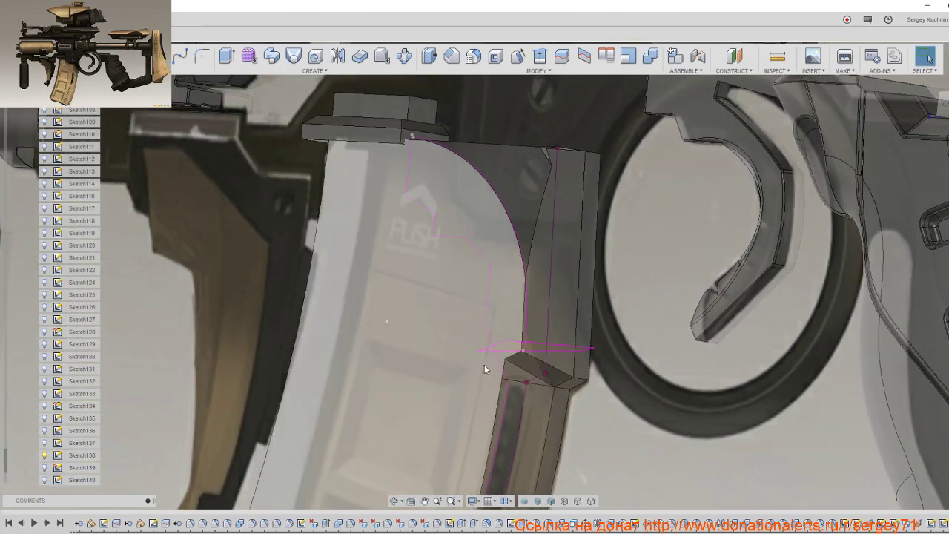
pyautogui.click(481, 350)
pyautogui.press('m')
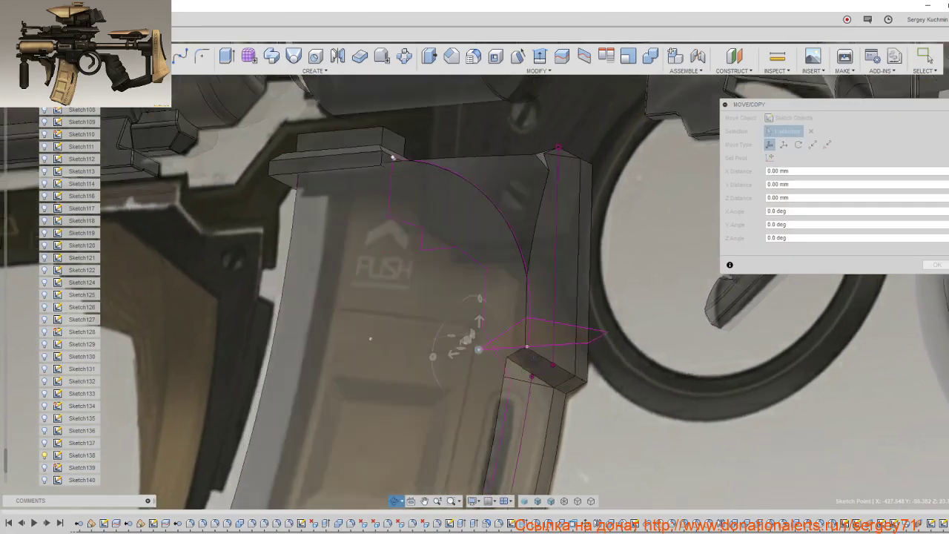
pyautogui.keyDown('shift'); pyautogui.moveTo(478, 348); pyautogui.dragTo(476, 345, button='middle'); pyautogui.keyUp('shift')
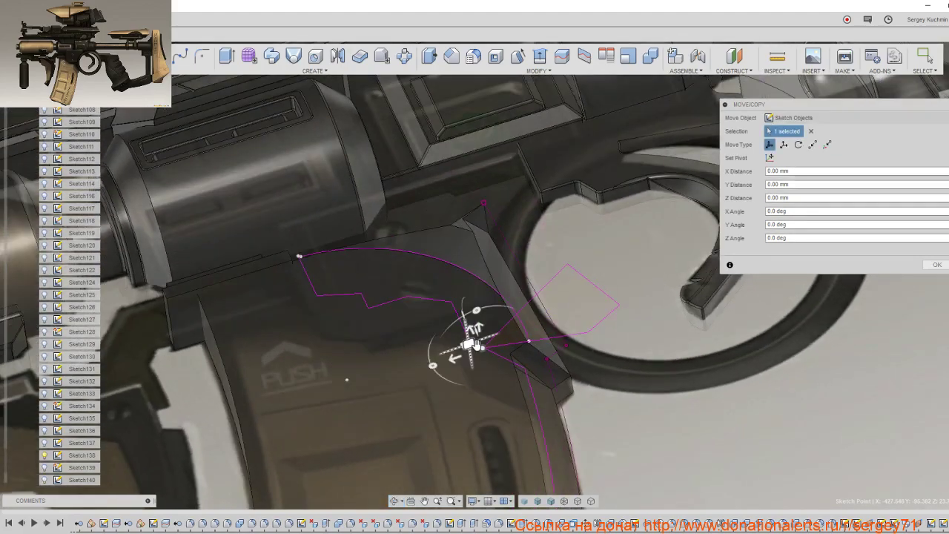
pyautogui.moveTo(474, 343); pyautogui.dragTo(470, 345)
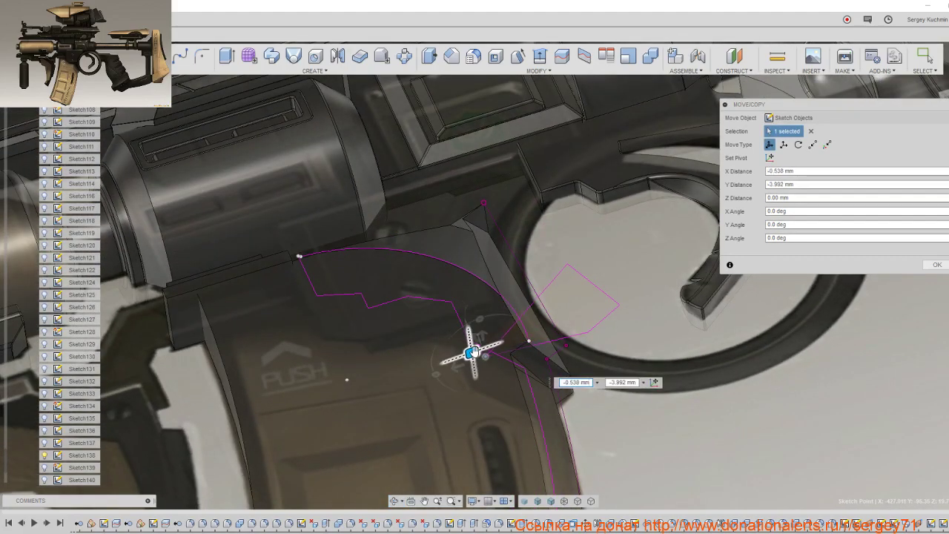
pyautogui.keyDown('shift'); pyautogui.moveTo(470, 345); pyautogui.dragTo(474, 359, button='middle'); pyautogui.keyUp('shift')
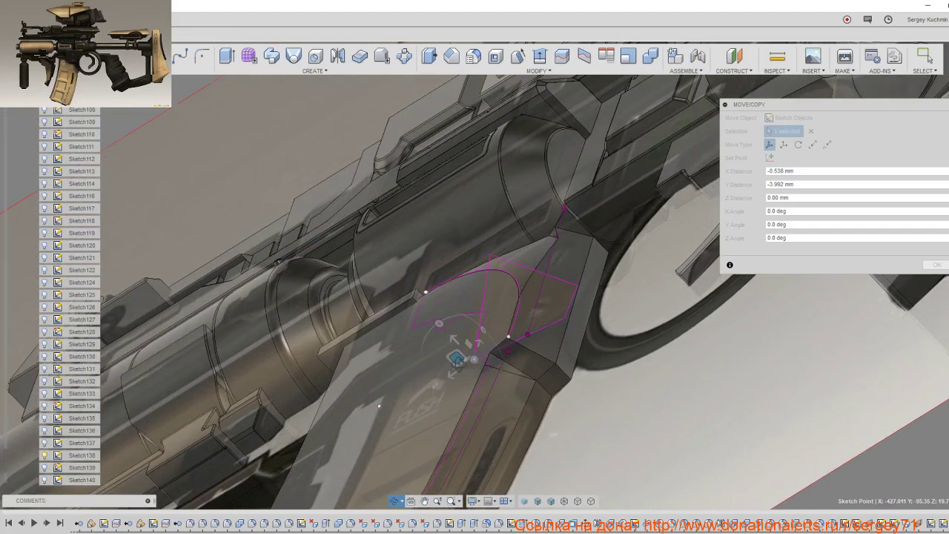
pyautogui.moveTo(456, 359)
pyautogui.mouseDown()
pyautogui.moveTo(456, 350)
pyautogui.moveTo(556, 342)
pyautogui.mouseUp()
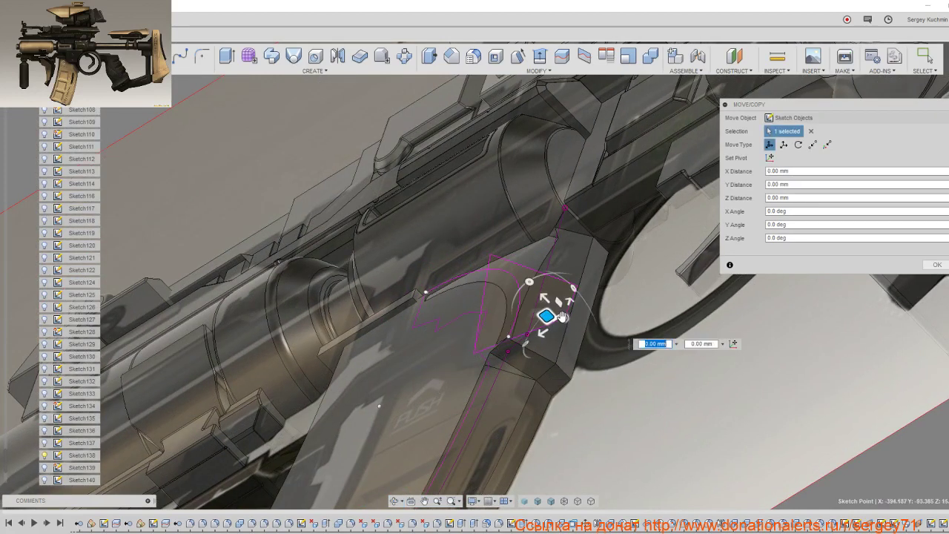
pyautogui.click(937, 265)
# Step: Hide the Sketch138, Sketch141, Sketch142 and Sketch143 profiles
pyautogui.scroll(3, 774, 332)
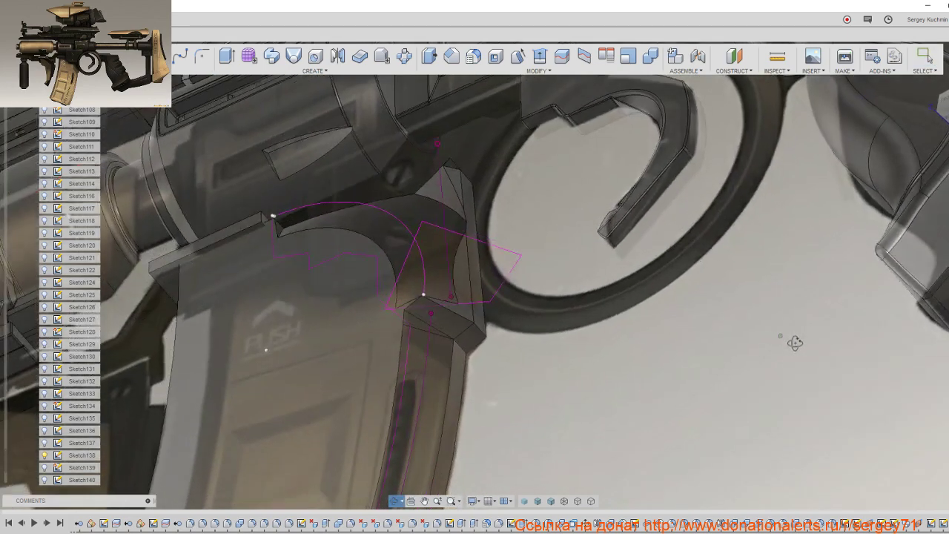
pyautogui.scroll(2, 794, 338)
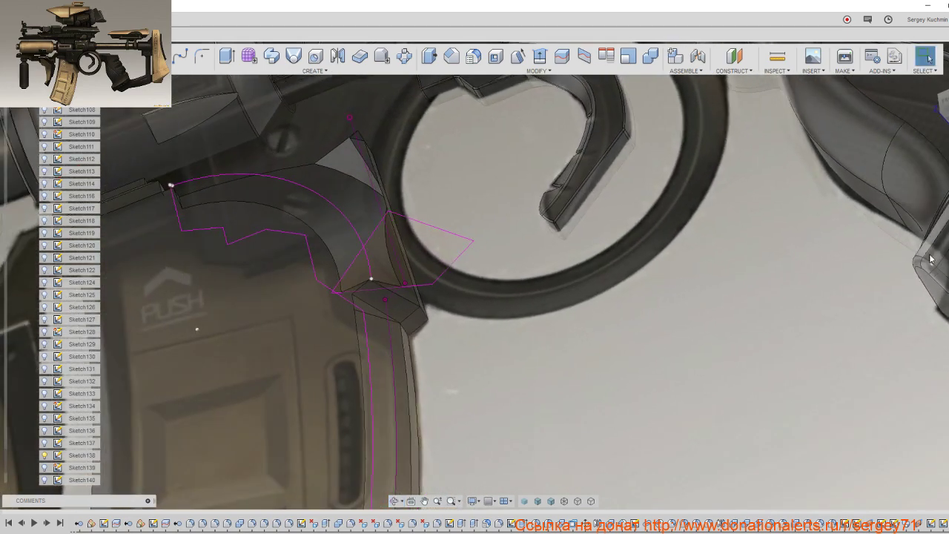
pyautogui.scroll(-2, 675, 420)
pyautogui.scroll(-1, 655, 414)
pyautogui.moveTo(664, 407)
pyautogui.keyDown('shift'); pyautogui.mouseDown(button='middle')
pyautogui.moveTo(693, 452)
pyautogui.moveTo(688, 438)
pyautogui.moveTo(662, 432)
pyautogui.moveTo(689, 477)
pyautogui.moveTo(678, 452)
pyautogui.mouseUp(button='middle'); pyautogui.keyUp('shift')
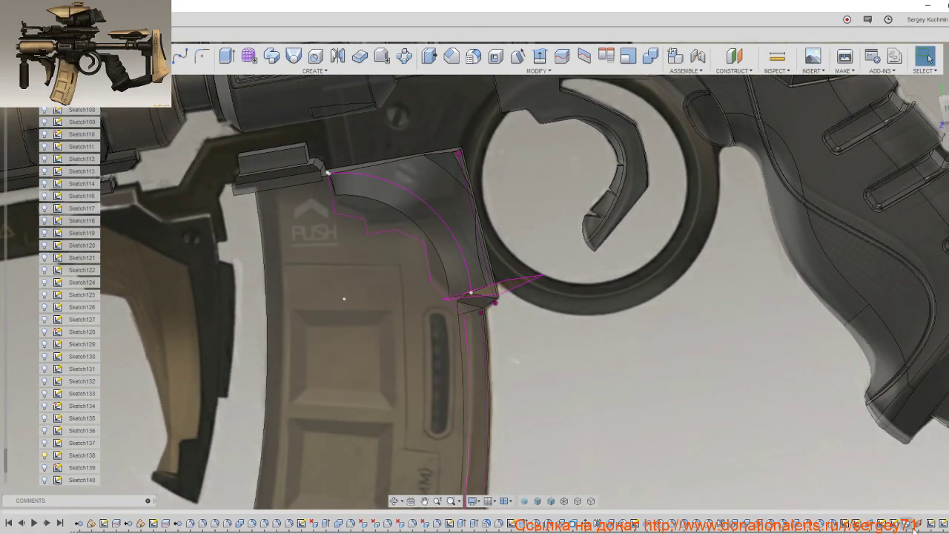
pyautogui.scroll(-2, 127, 441)
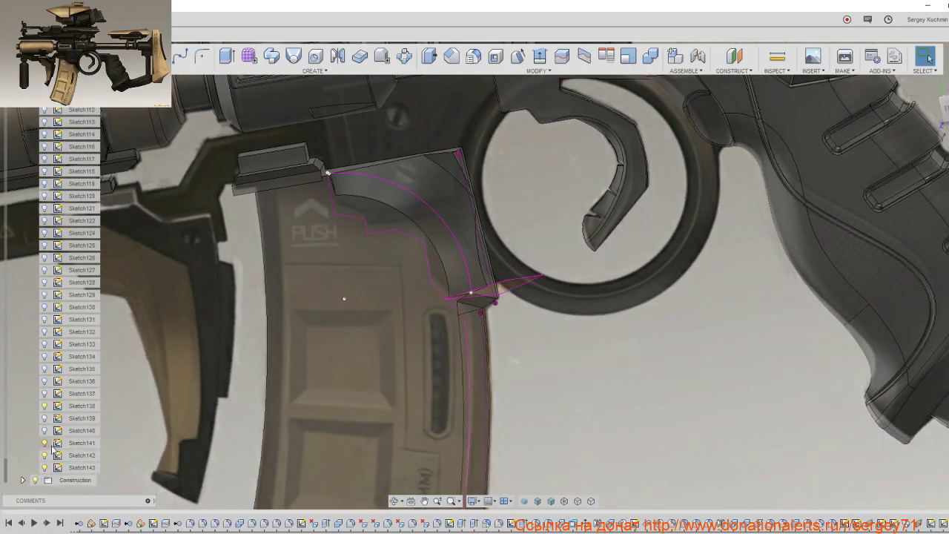
pyautogui.click(44, 405)
pyautogui.click(44, 443)
pyautogui.click(44, 456)
pyautogui.click(44, 467)
pyautogui.scroll(-5, 444, 359)
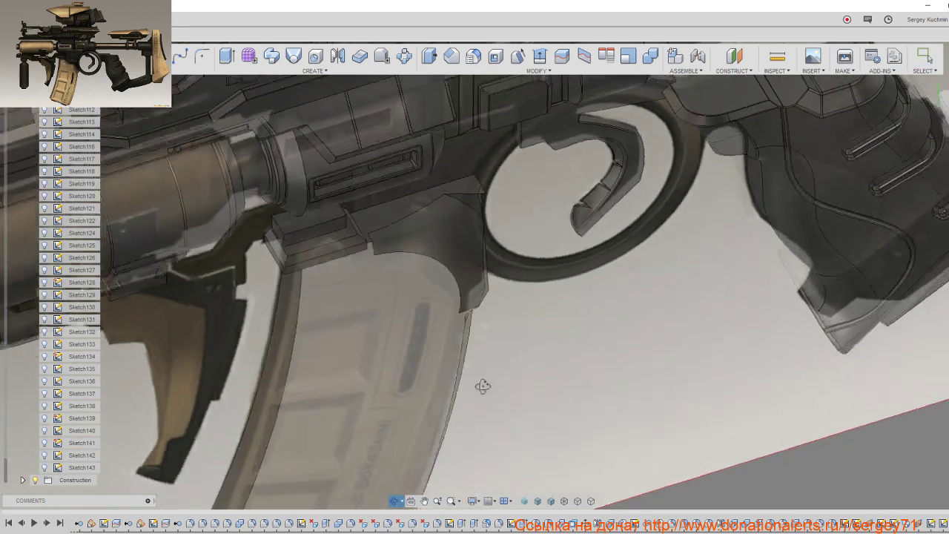
pyautogui.scroll(3, 483, 377)
pyautogui.scroll(3, 470, 275)
pyautogui.scroll(1, 475, 278)
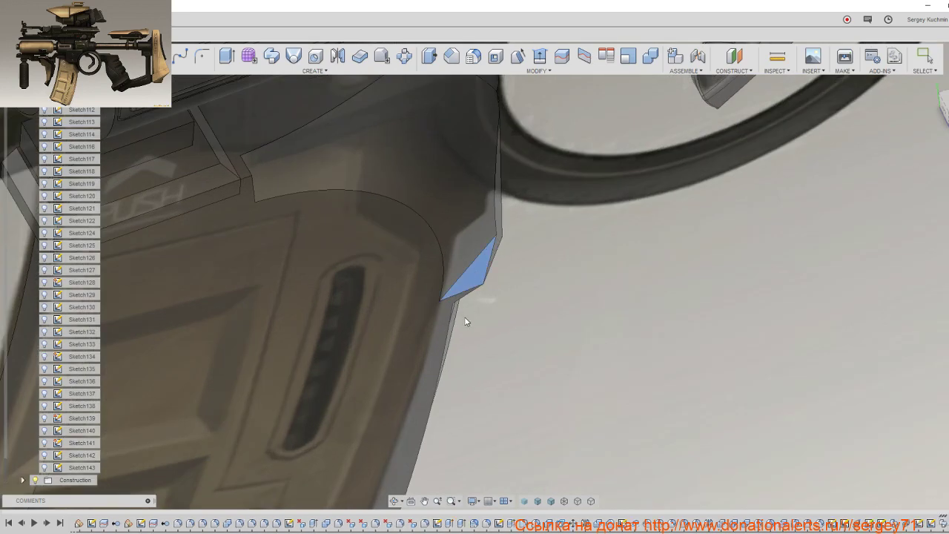
# Step: Delete the small face on the magazine top so the body heals into an angled wedge
pyautogui.moveTo(463, 314)
pyautogui.keyDown('shift'); pyautogui.mouseDown(button='middle')
pyautogui.moveTo(461, 329)
pyautogui.moveTo(444, 290)
pyautogui.moveTo(427, 291)
pyautogui.moveTo(421, 330)
pyautogui.moveTo(438, 279)
pyautogui.moveTo(427, 253)
pyautogui.moveTo(441, 249)
pyautogui.mouseUp(button='middle'); pyautogui.keyUp('shift')
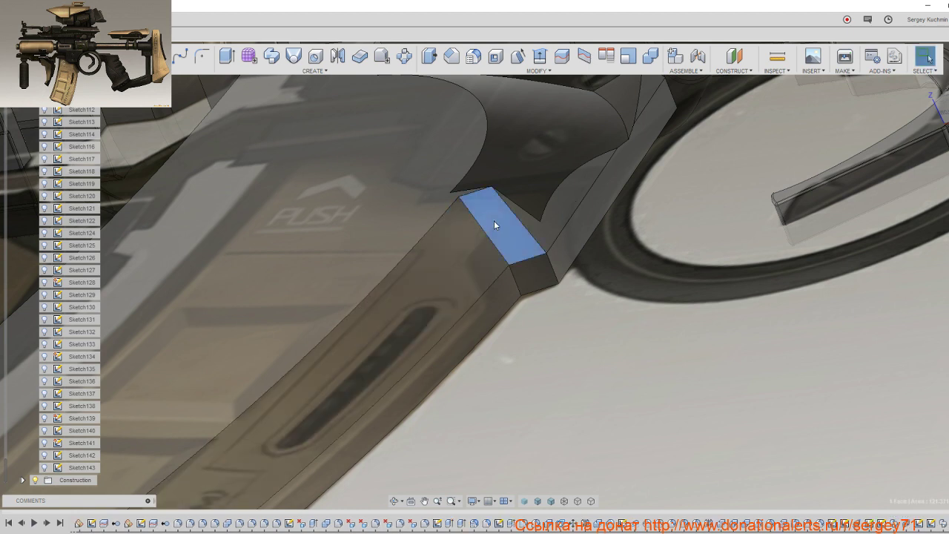
pyautogui.press('Delete')
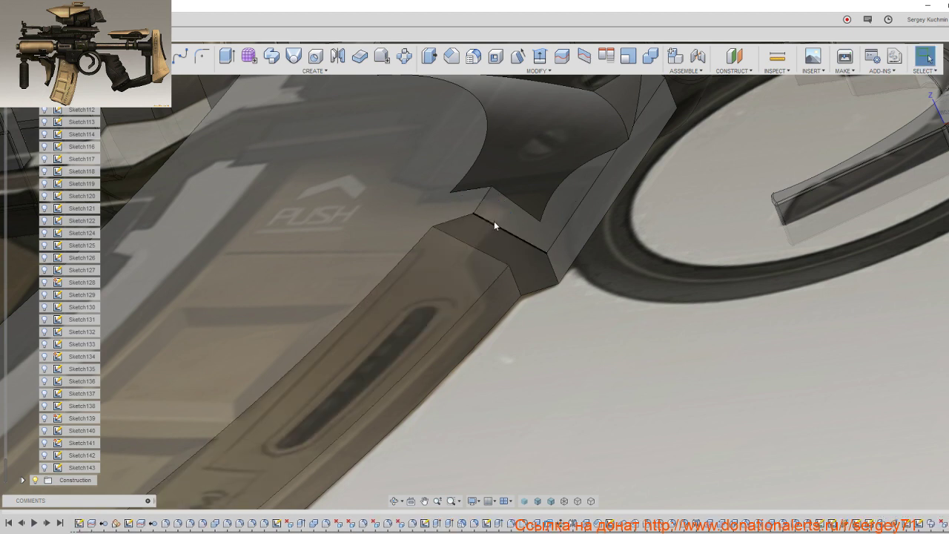
pyautogui.moveTo(511, 246)
pyautogui.keyDown('shift'); pyautogui.mouseDown(button='middle')
pyautogui.moveTo(500, 226)
pyautogui.moveTo(487, 254)
pyautogui.mouseUp(button='middle'); pyautogui.keyUp('shift')
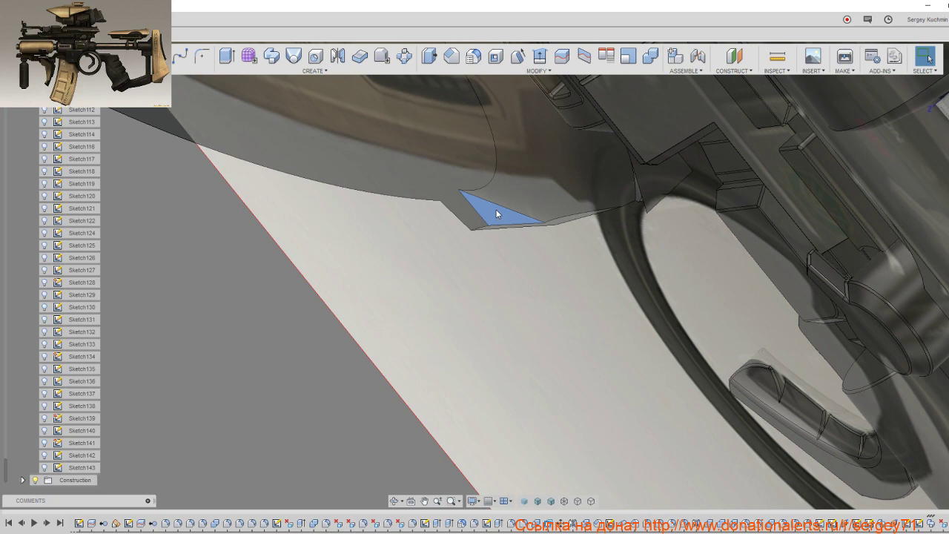
pyautogui.moveTo(496, 214)
pyautogui.keyDown('shift'); pyautogui.mouseDown(button='middle')
pyautogui.moveTo(483, 343)
pyautogui.moveTo(583, 307)
pyautogui.moveTo(577, 267)
pyautogui.mouseUp(button='middle'); pyautogui.keyUp('shift')
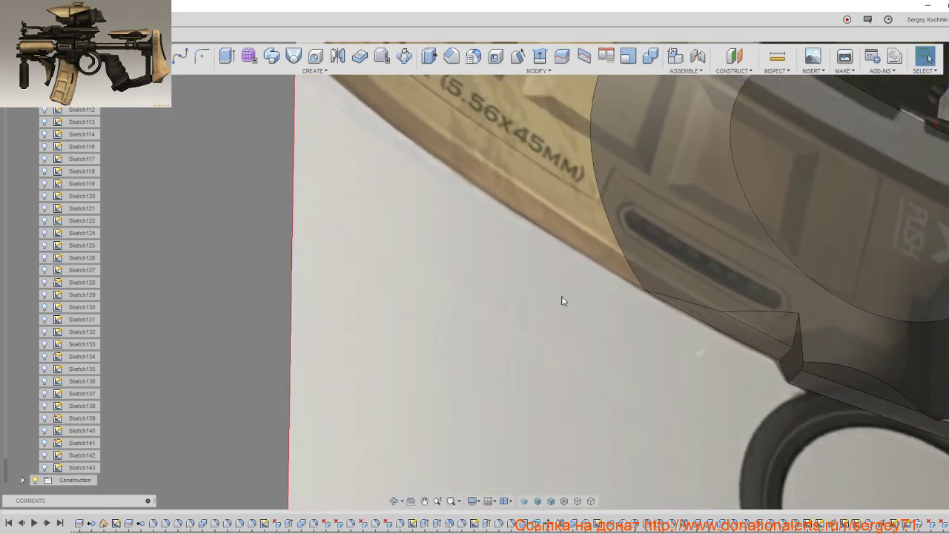
pyautogui.moveTo(595, 338)
pyautogui.keyDown('shift'); pyautogui.mouseDown(button='middle')
pyautogui.moveTo(648, 341)
pyautogui.moveTo(610, 344)
pyautogui.moveTo(610, 334)
pyautogui.moveTo(625, 333)
pyautogui.moveTo(661, 348)
pyautogui.moveTo(800, 215)
pyautogui.moveTo(889, 111)
pyautogui.mouseUp(button='middle'); pyautogui.keyUp('shift')
# Step: Go to a side view, roll the timeline forward and orbit onto the magazine catch
pyautogui.click(940, 111)
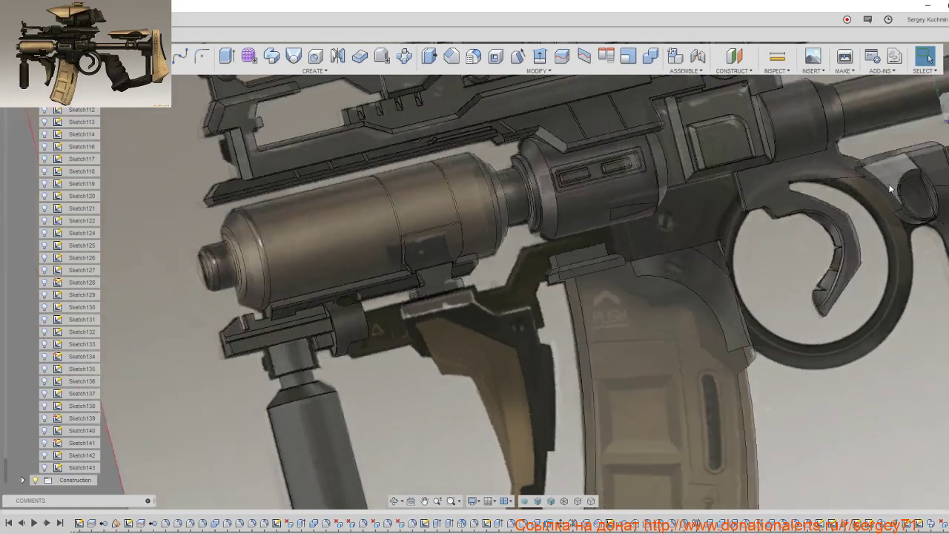
pyautogui.scroll(3, 567, 278)
pyautogui.scroll(3, 588, 317)
pyautogui.moveTo(588, 318); pyautogui.dragTo(458, 273, button='middle')
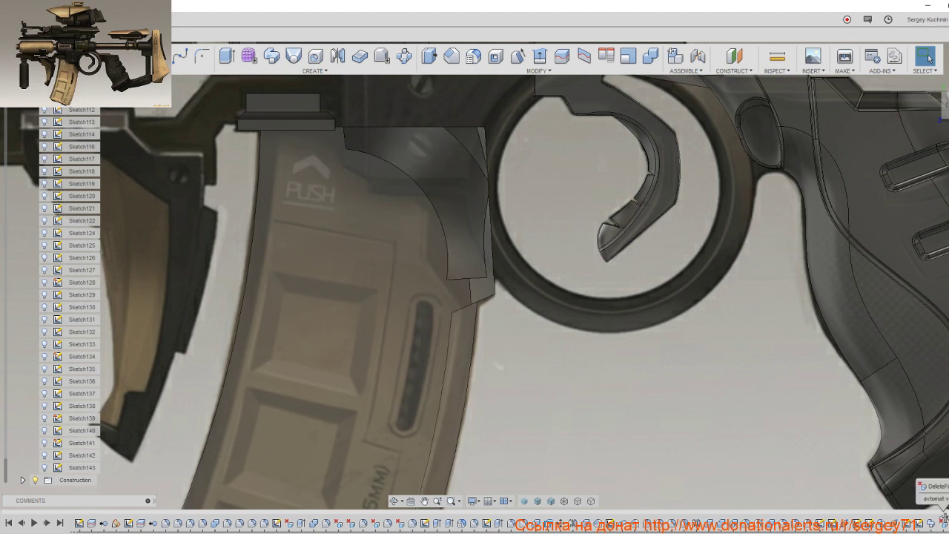
pyautogui.moveTo(935, 523); pyautogui.dragTo(917, 523)
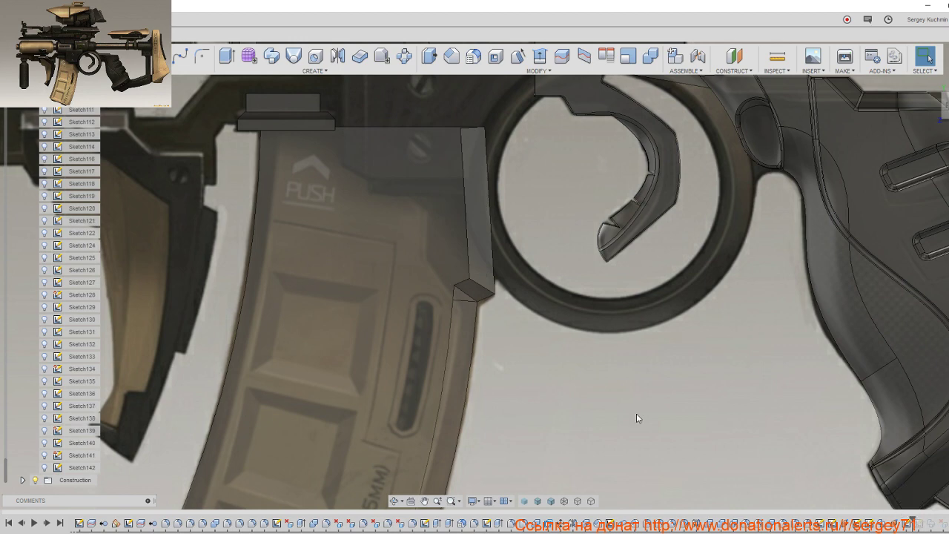
pyautogui.keyDown('shift'); pyautogui.moveTo(510, 366); pyautogui.dragTo(519, 340, button='middle'); pyautogui.keyUp('shift')
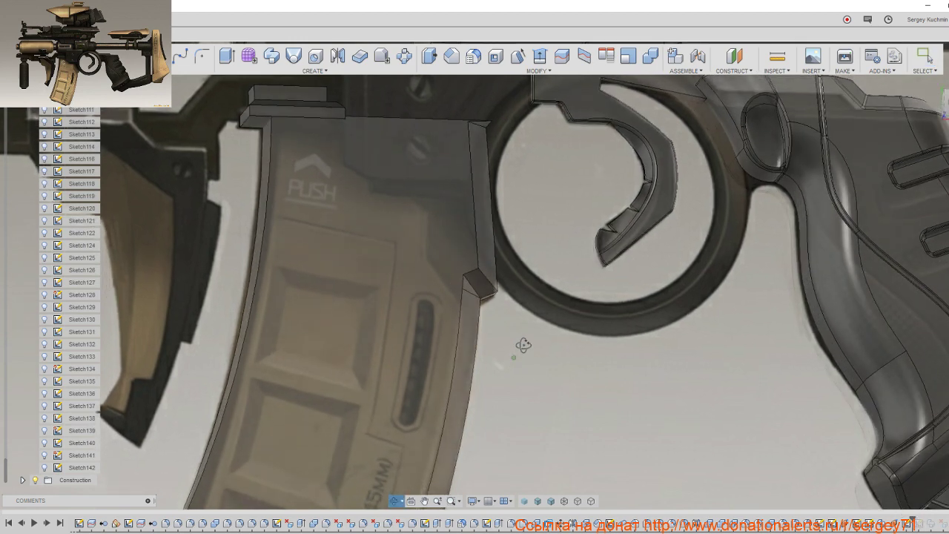
pyautogui.moveTo(941, 103); pyautogui.dragTo(749, 383)
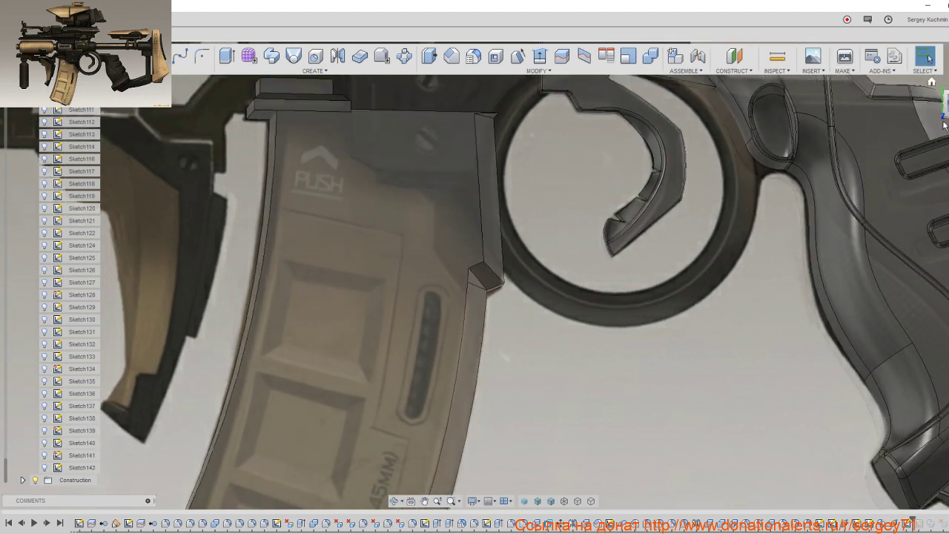
pyautogui.scroll(-2, 749, 383)
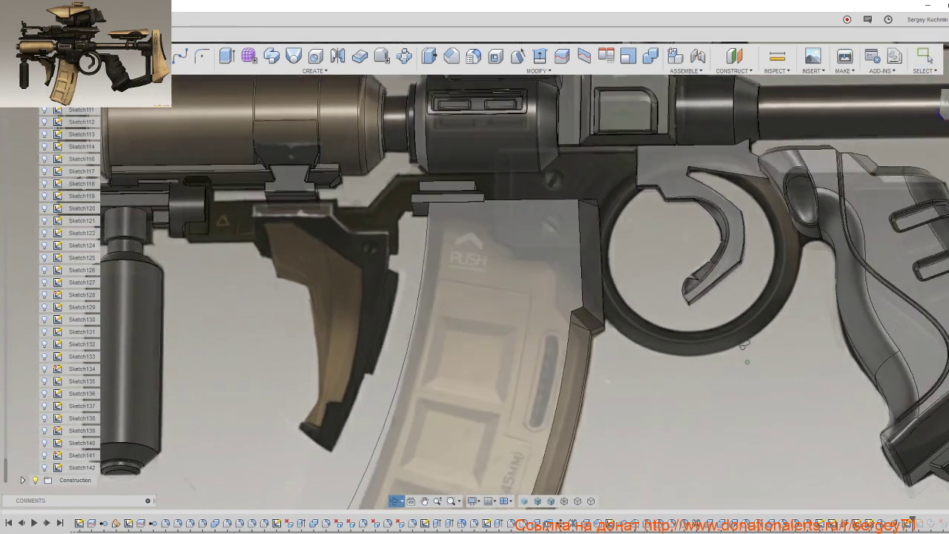
pyautogui.keyDown('shift'); pyautogui.moveTo(747, 369); pyautogui.dragTo(568, 313, button='middle'); pyautogui.keyUp('shift')
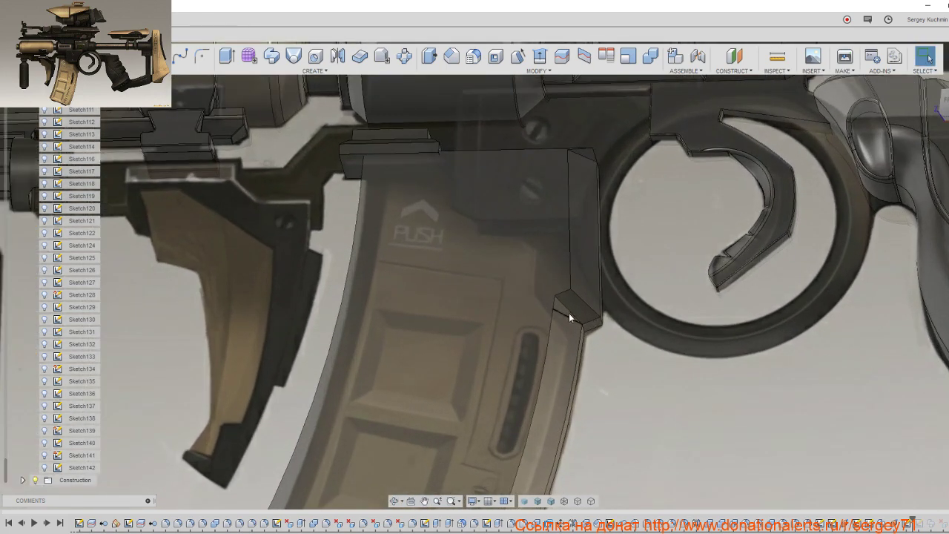
pyautogui.scroll(3, 571, 312)
# Step: Delete the small corner faces at the magazine catch so the surface heals over
pyautogui.click(576, 320)
pyautogui.press('Delete')
pyautogui.click(581, 323)
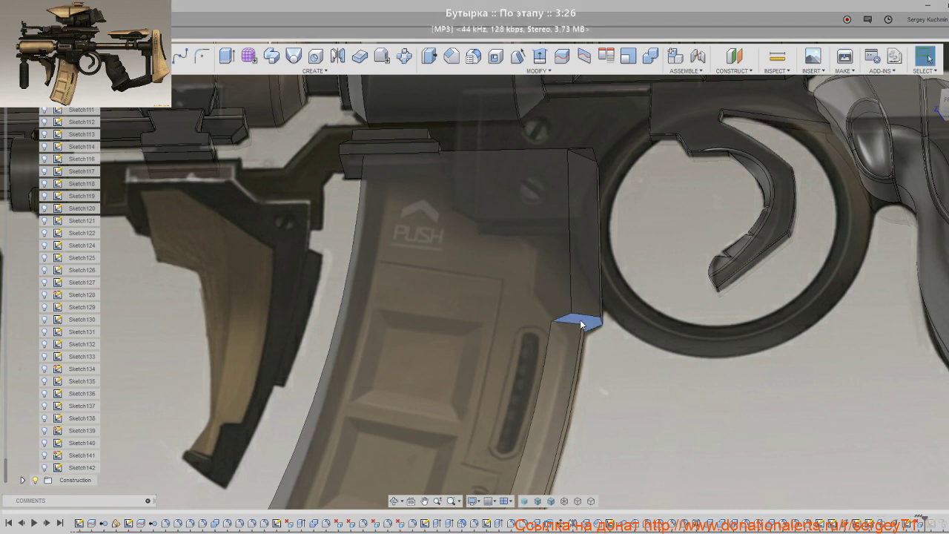
pyautogui.press('Delete')
pyautogui.scroll(-3, 577, 372)
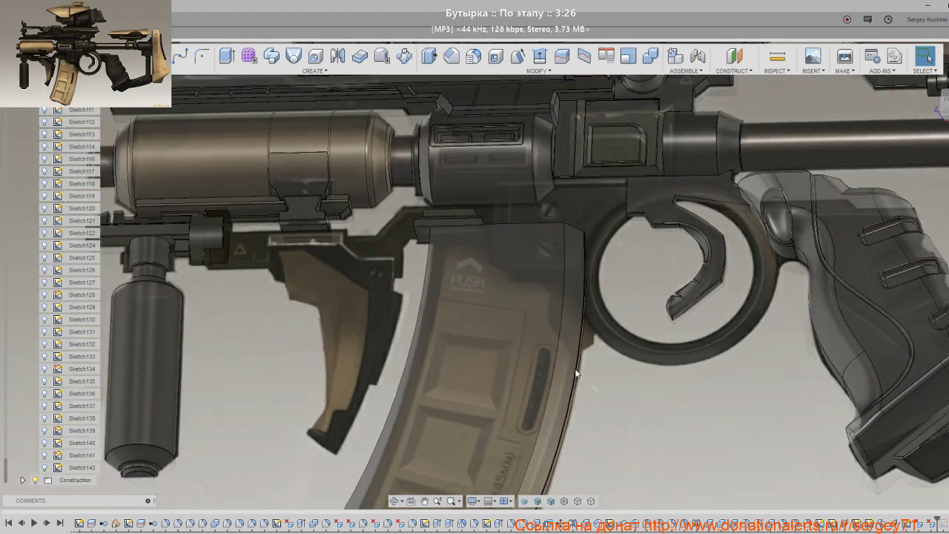
pyautogui.scroll(3, 713, 271)
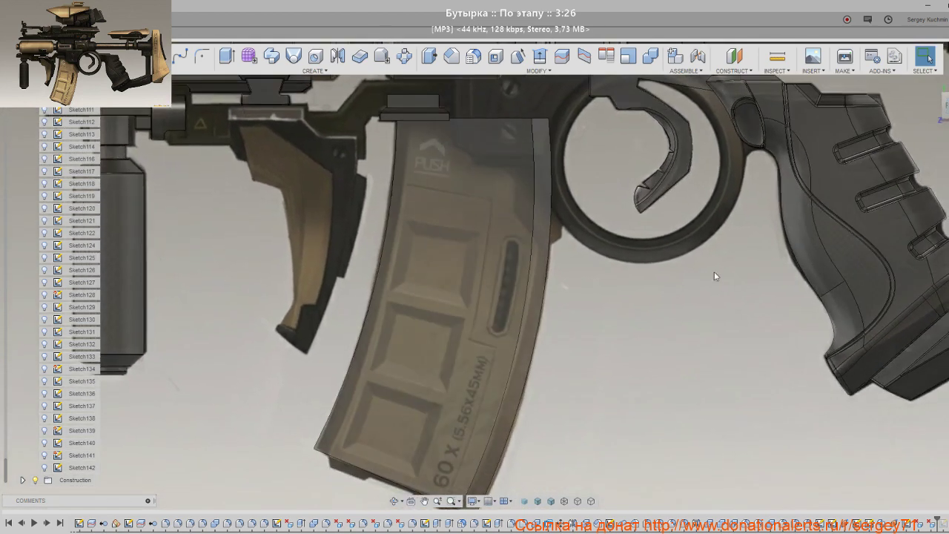
pyautogui.moveTo(670, 262)
pyautogui.mouseDown(button='middle')
pyautogui.moveTo(734, 292)
pyautogui.moveTo(732, 330)
pyautogui.moveTo(796, 237)
pyautogui.moveTo(784, 271)
pyautogui.moveTo(792, 259)
pyautogui.moveTo(805, 222)
pyautogui.mouseUp(button='middle')
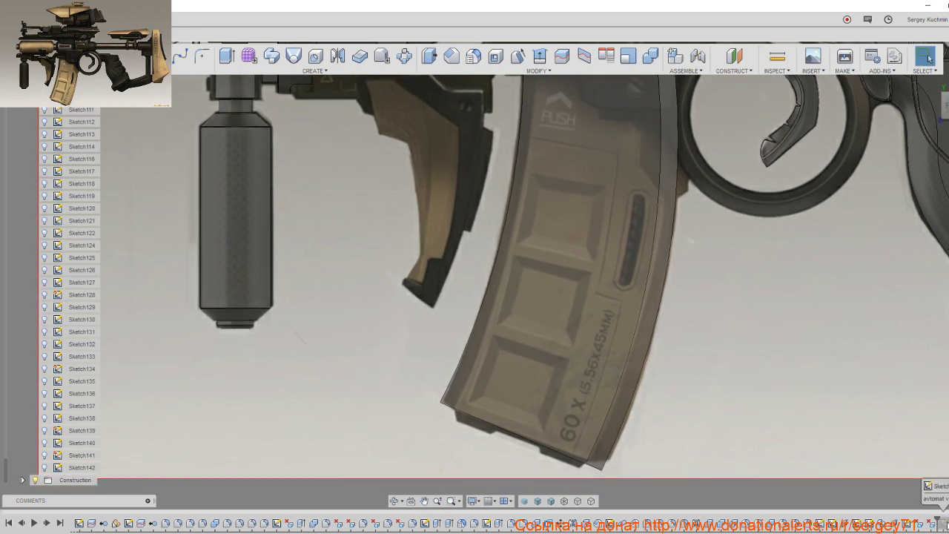
pyautogui.rightClick(934, 524)
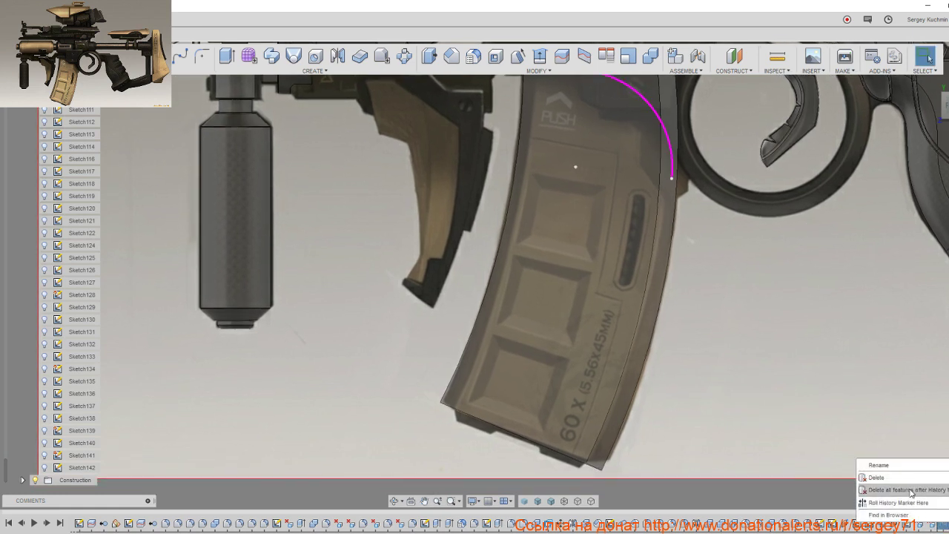
pyautogui.click(920, 503)
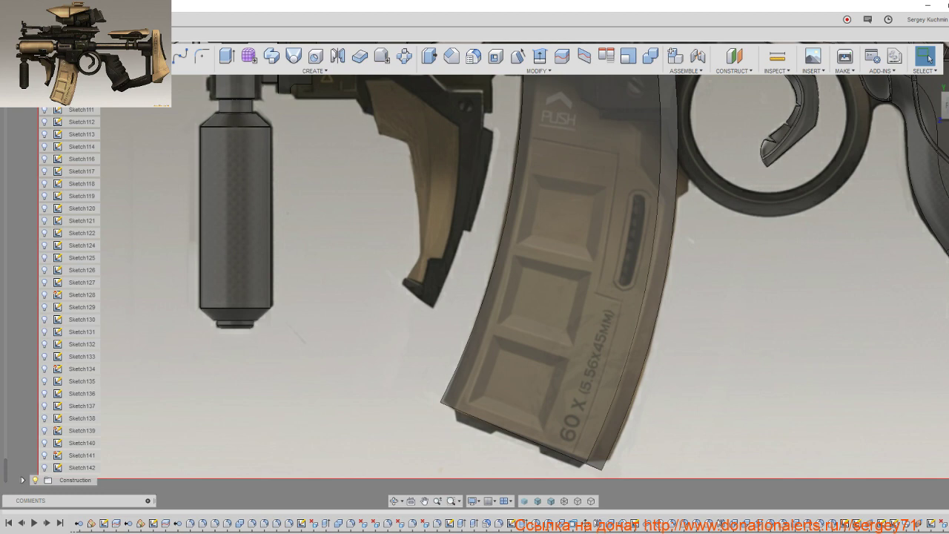
# Step: Show Sketch140 and Sketch138's magazine curve, leaving Sketch141 and Sketch142 hidden
pyautogui.moveTo(731, 255); pyautogui.dragTo(599, 364, button='middle')
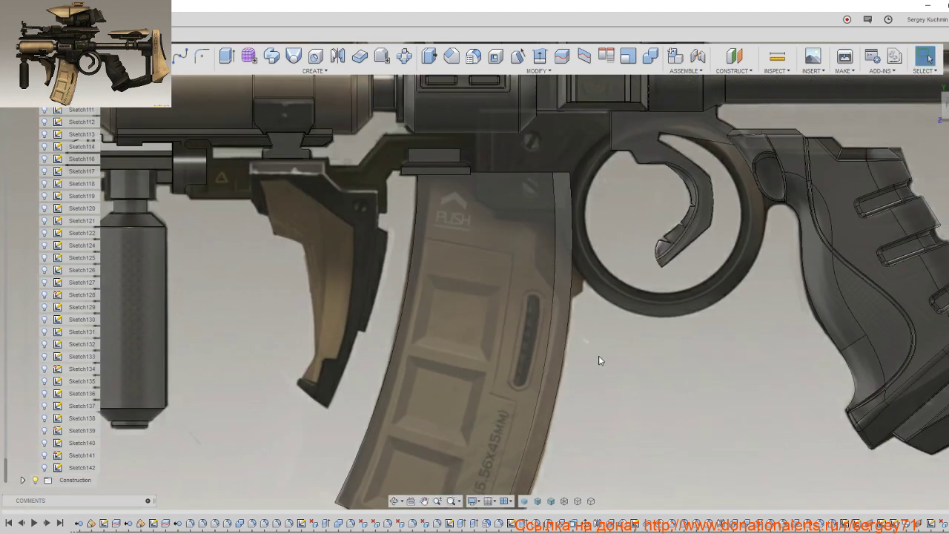
pyautogui.click(44, 467)
pyautogui.click(45, 468)
pyautogui.click(45, 455)
pyautogui.click(45, 455)
pyautogui.click(44, 442)
pyautogui.click(44, 418)
# Step: Nudge one Sketch138 point slightly up onto the magazine edge with Move/Copy
pyautogui.moveTo(567, 349); pyautogui.dragTo(539, 364, button='middle')
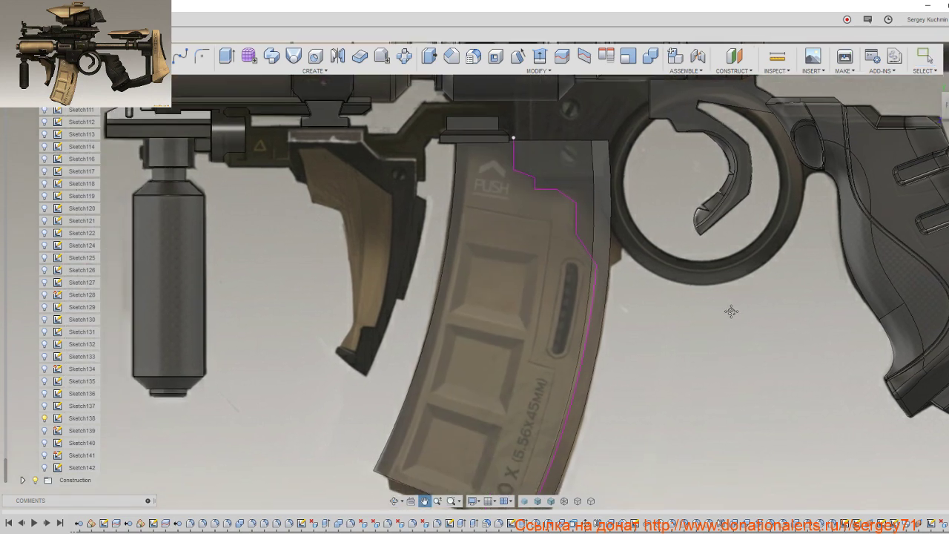
pyautogui.scroll(3, 813, 334)
pyautogui.scroll(3, 717, 335)
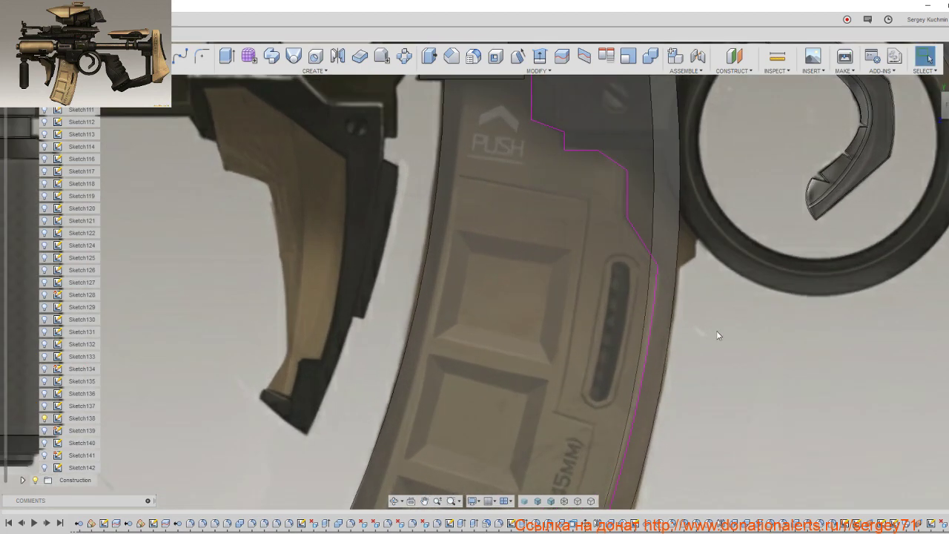
pyautogui.click(656, 265)
pyautogui.press('m')
pyautogui.moveTo(656, 263); pyautogui.dragTo(659, 252)
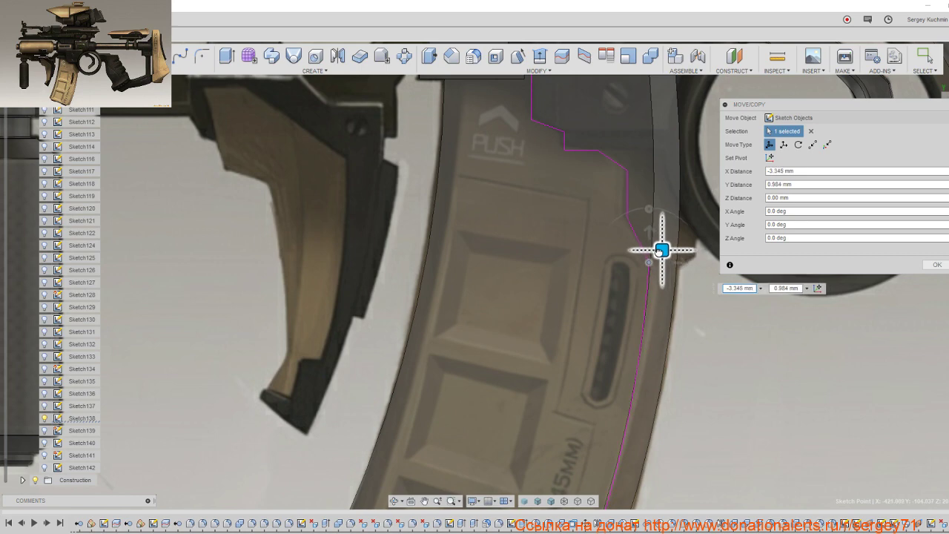
pyautogui.click(936, 265)
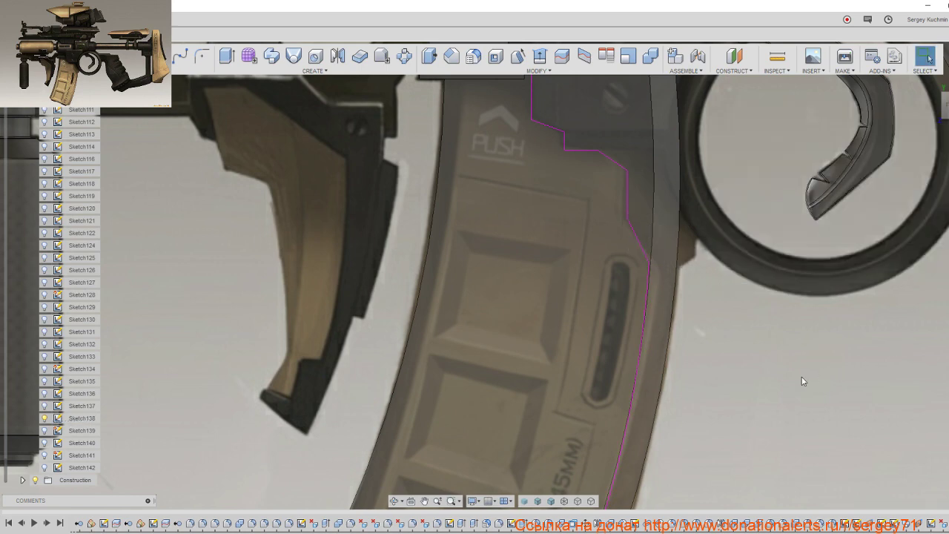
# Step: Start new Sketch144 on the magazine's side face
pyautogui.scroll(-2, 801, 381)
pyautogui.scroll(-2, 749, 385)
pyautogui.moveTo(749, 414); pyautogui.dragTo(551, 430, button='middle')
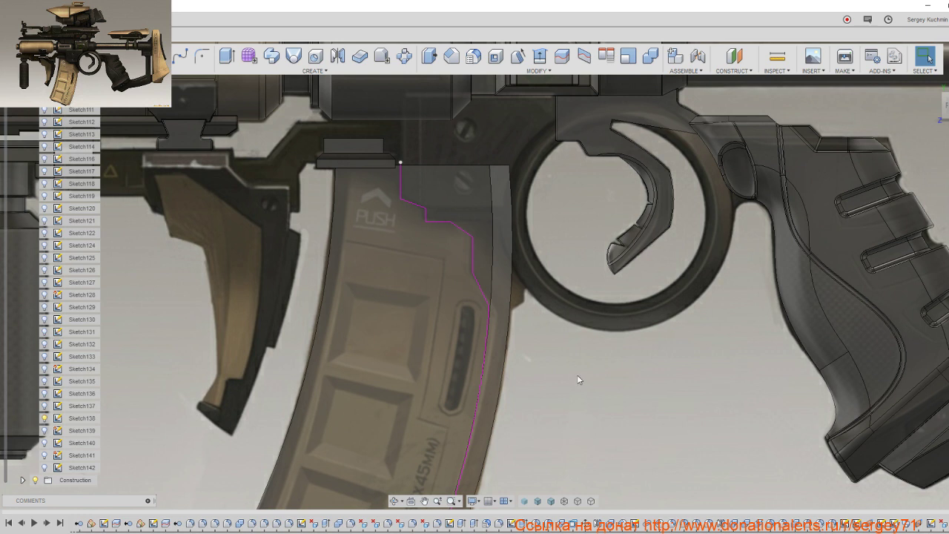
pyautogui.click(470, 194)
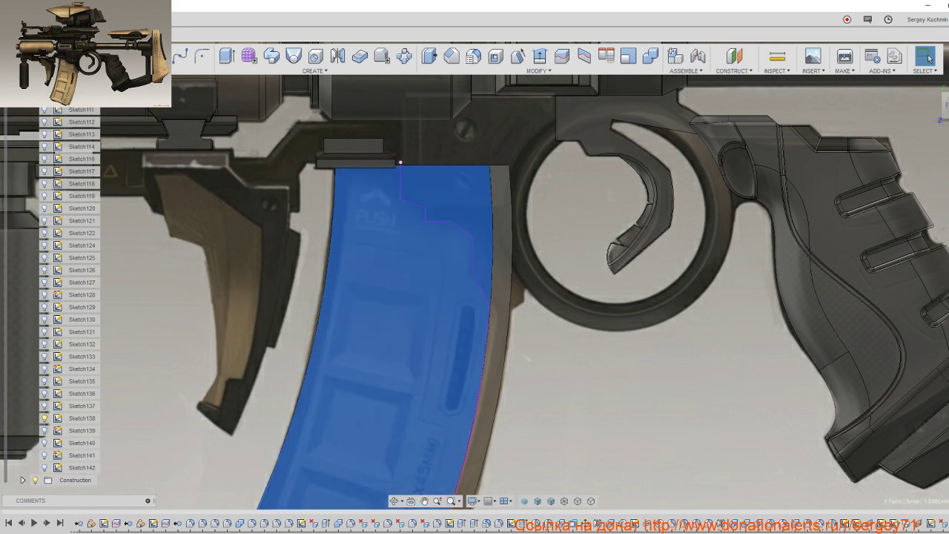
pyautogui.press('s')
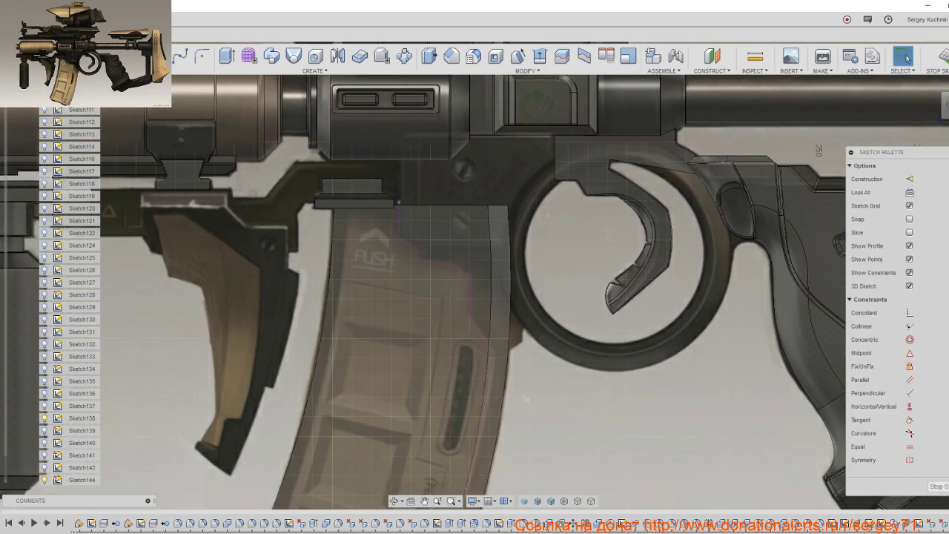
# Step: Project the three stepped magazine edges into Sketch144 and finish the sketch
pyautogui.press('p')
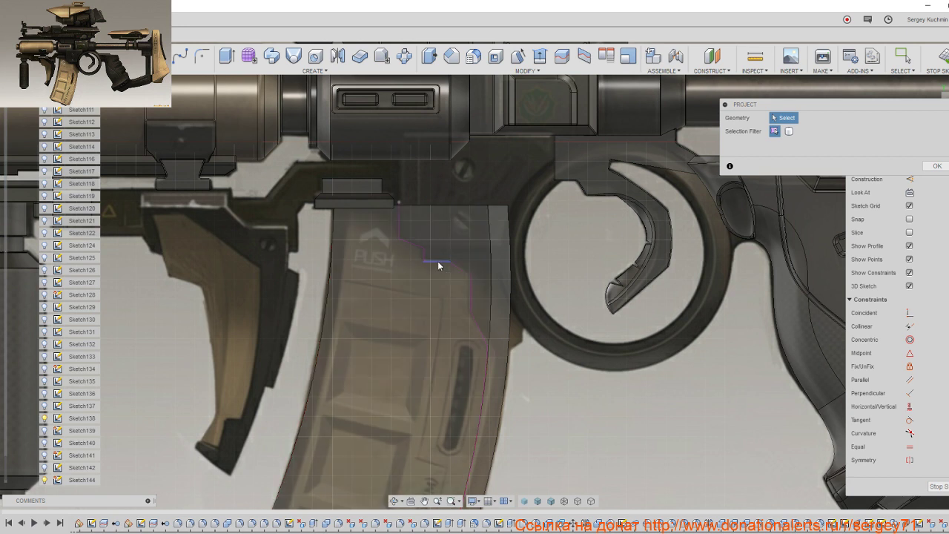
pyautogui.click(399, 232)
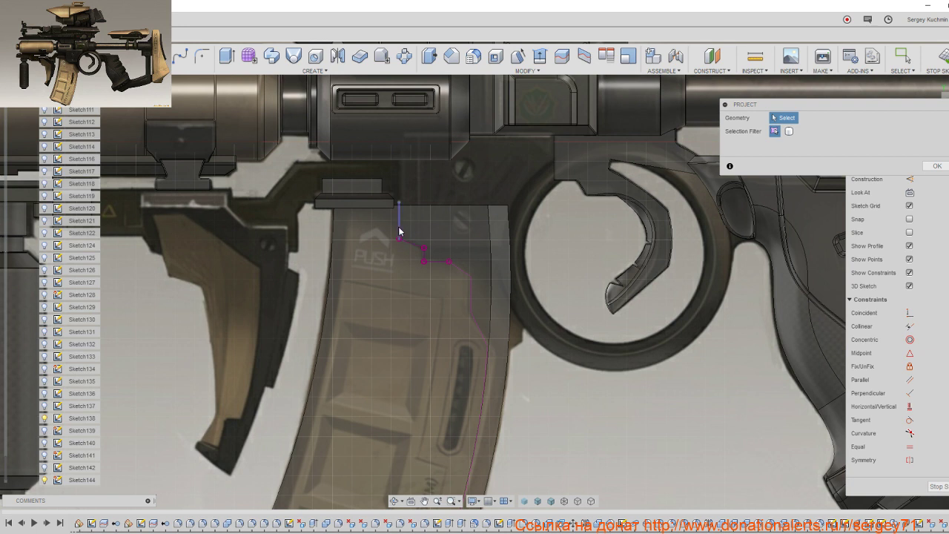
pyautogui.click(467, 275)
pyautogui.click(471, 293)
pyautogui.click(936, 167)
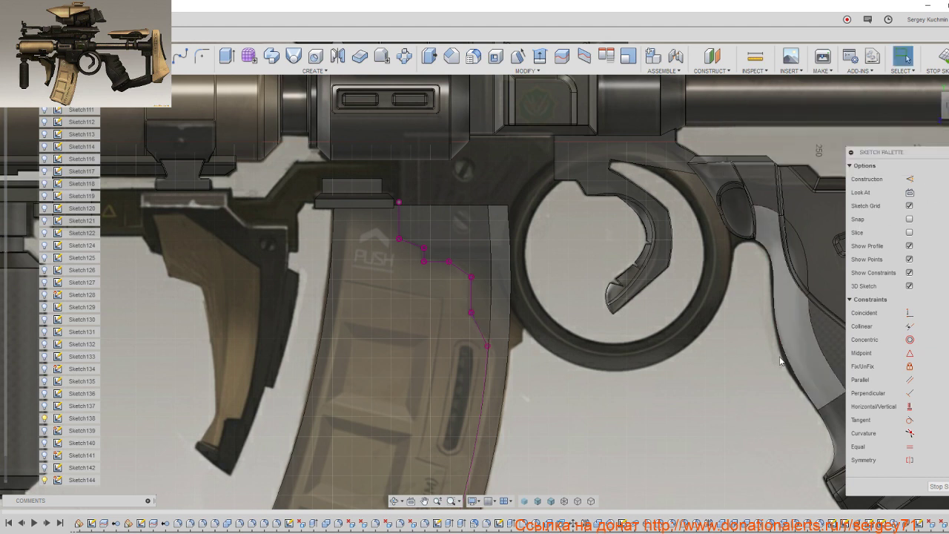
pyautogui.click(938, 486)
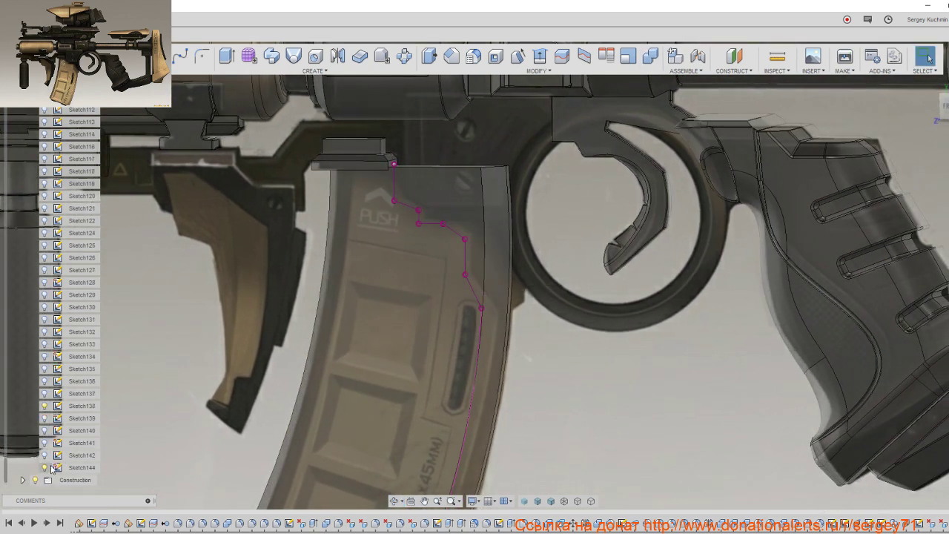
# Step: Toggle Sketch144's visibility and orbit the model to check the projected outline
pyautogui.click(44, 467)
pyautogui.click(44, 468)
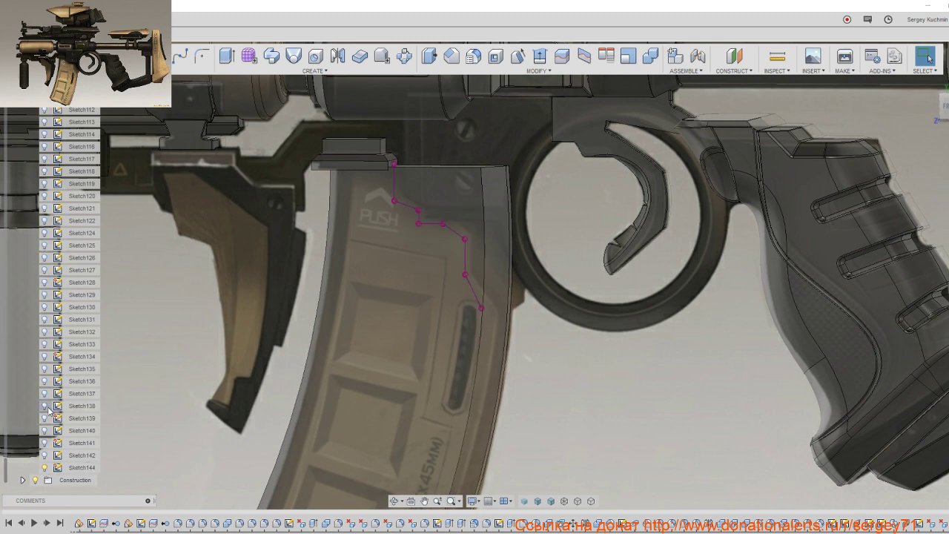
pyautogui.moveTo(280, 369)
pyautogui.keyDown('shift'); pyautogui.mouseDown(button='middle')
pyautogui.moveTo(328, 340)
pyautogui.moveTo(378, 357)
pyautogui.mouseUp(button='middle'); pyautogui.keyUp('shift')
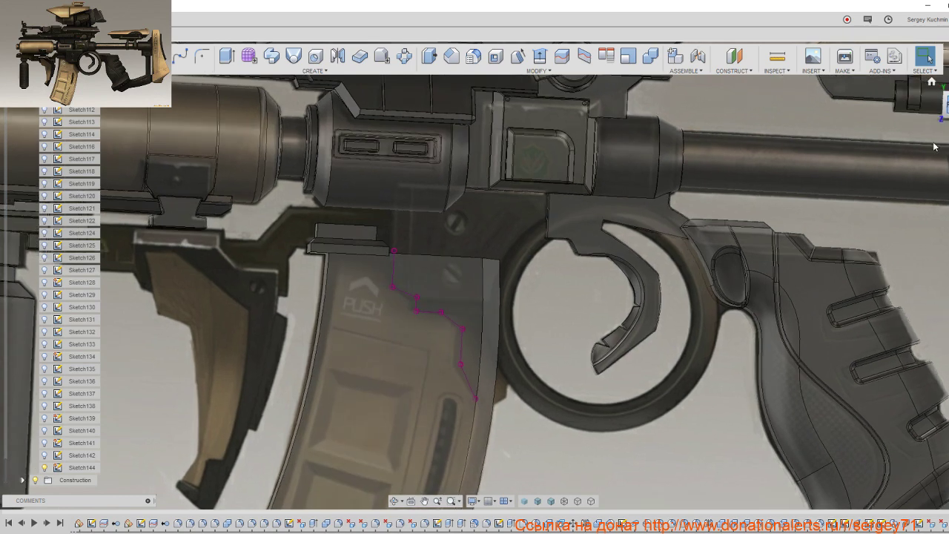
pyautogui.scroll(-2, 688, 324)
pyautogui.scroll(-2, 793, 275)
pyautogui.scroll(-1, 604, 329)
pyautogui.scroll(1, 604, 333)
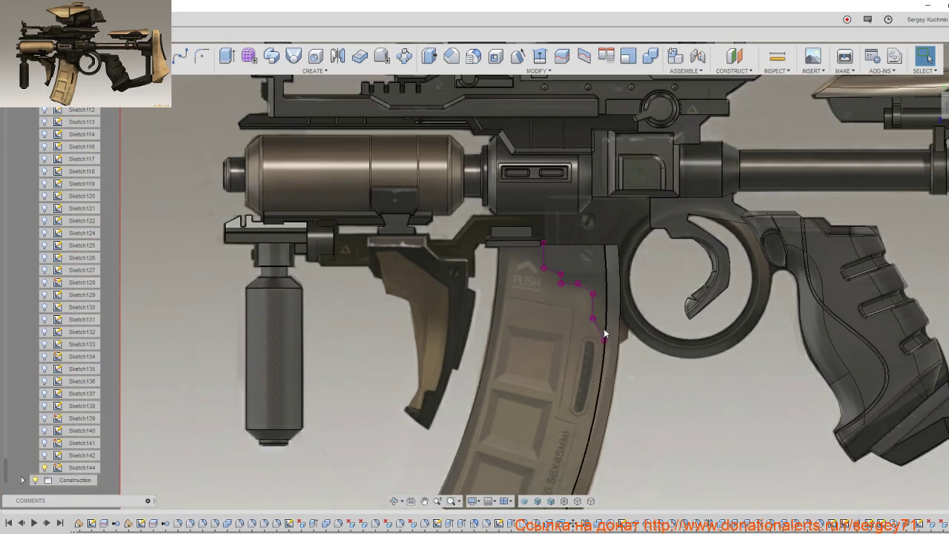
pyautogui.scroll(1, 586, 337)
pyautogui.scroll(1, 534, 343)
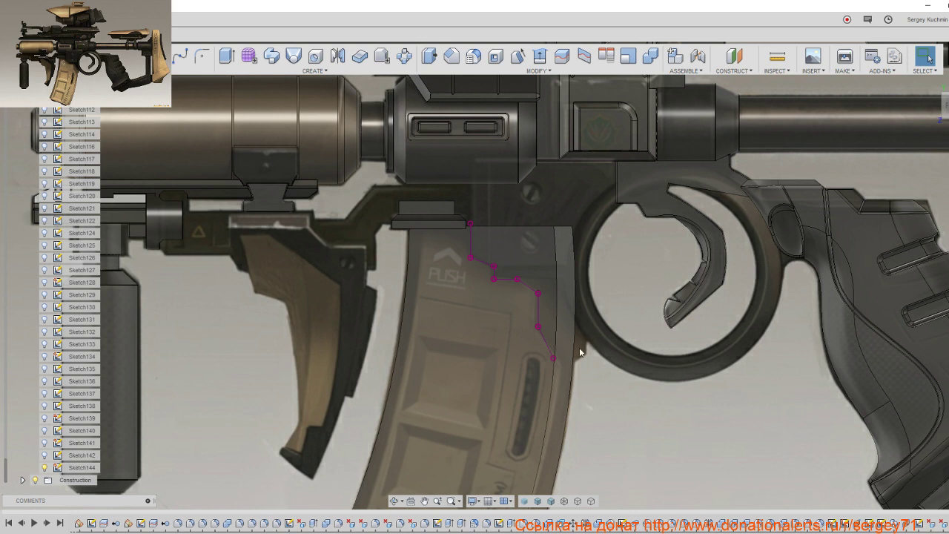
# Step: Start a sketch on the magazine face and draw top, right and bottom lines as an open box
pyautogui.click(497, 256)
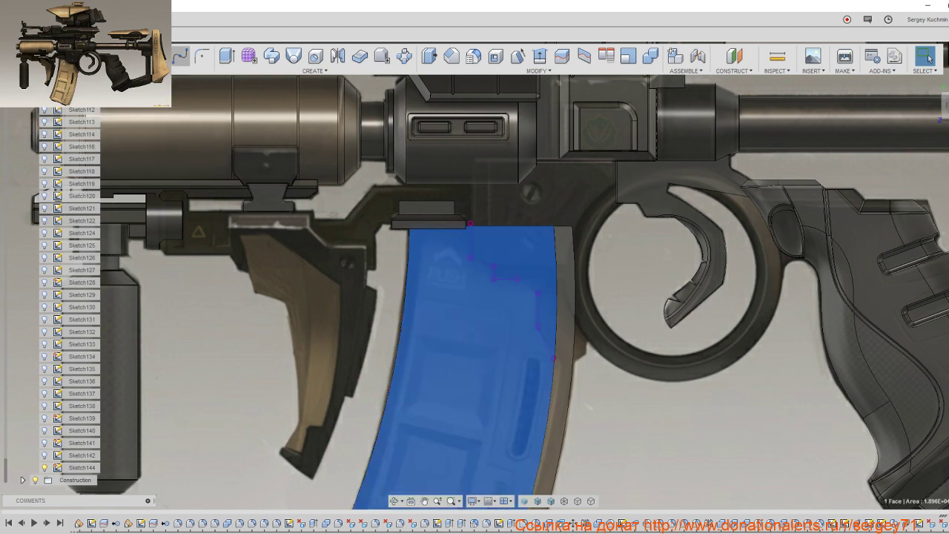
pyautogui.press('s')
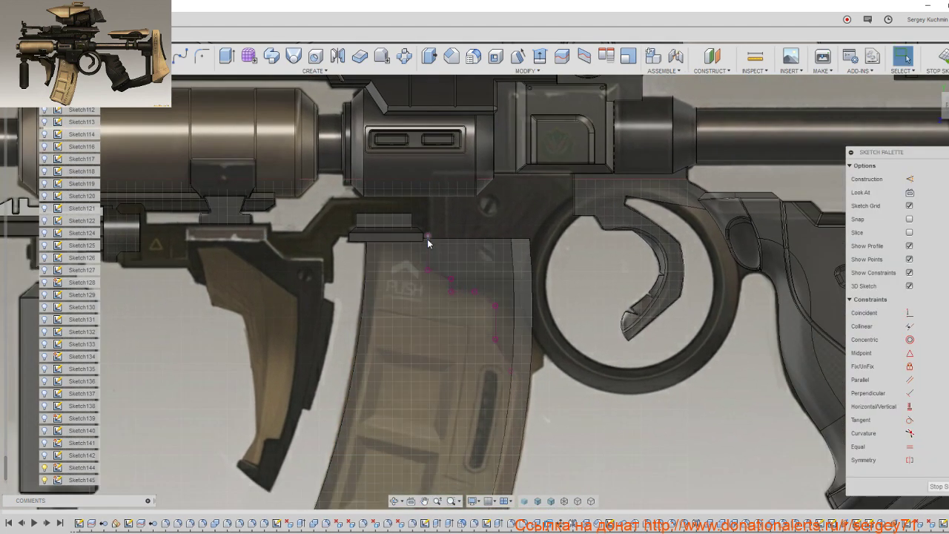
pyautogui.press('l')
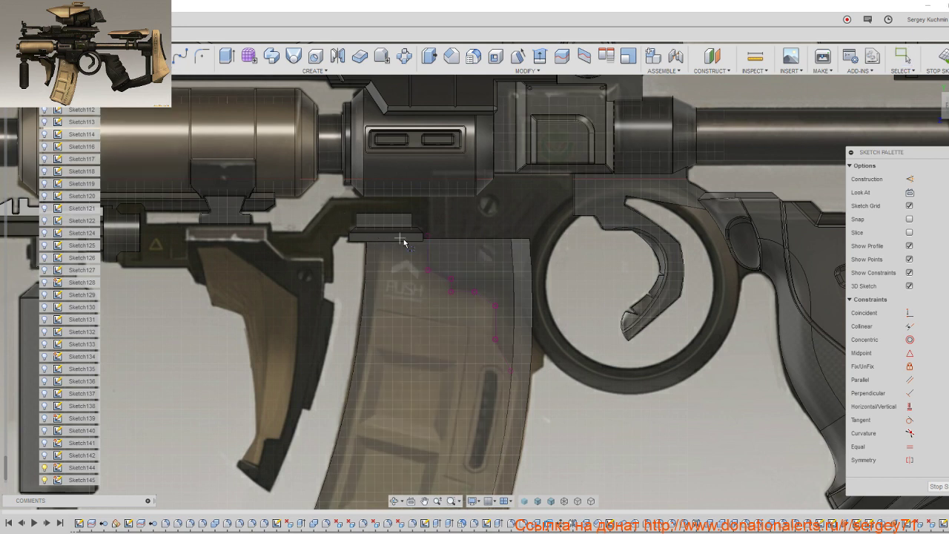
pyautogui.click(427, 236)
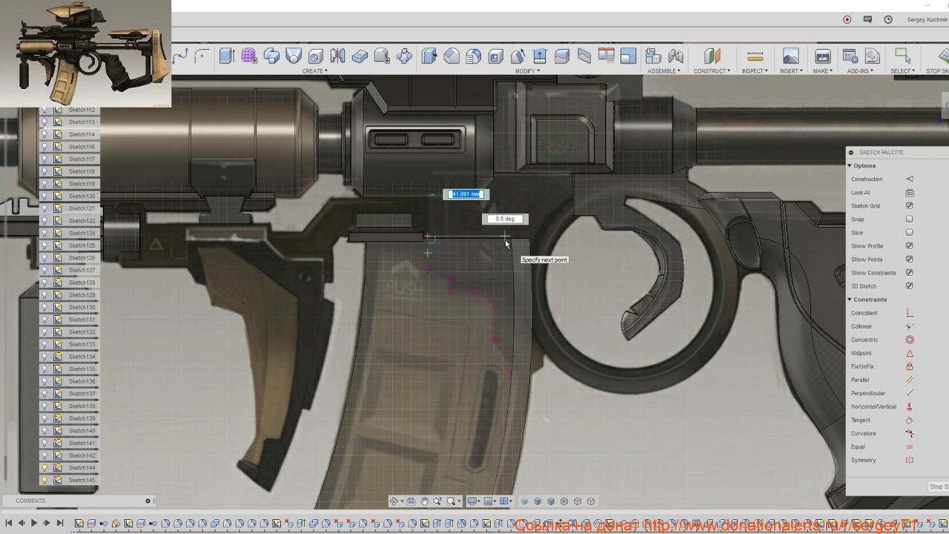
pyautogui.click(556, 236)
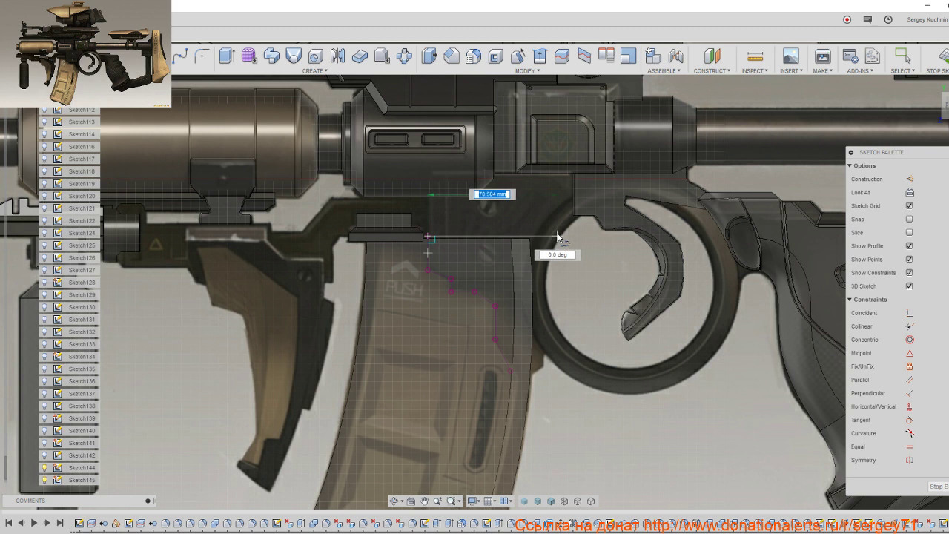
pyautogui.click(556, 370)
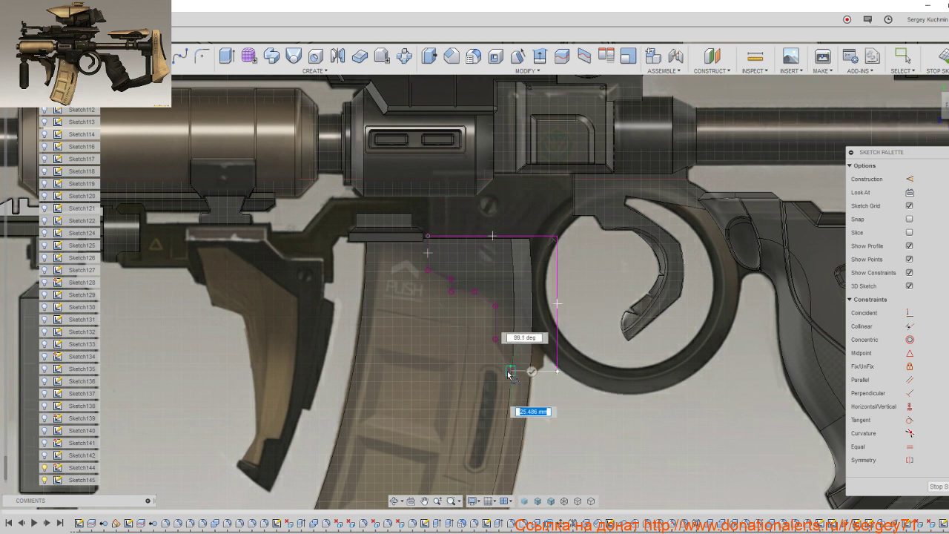
pyautogui.click(510, 371)
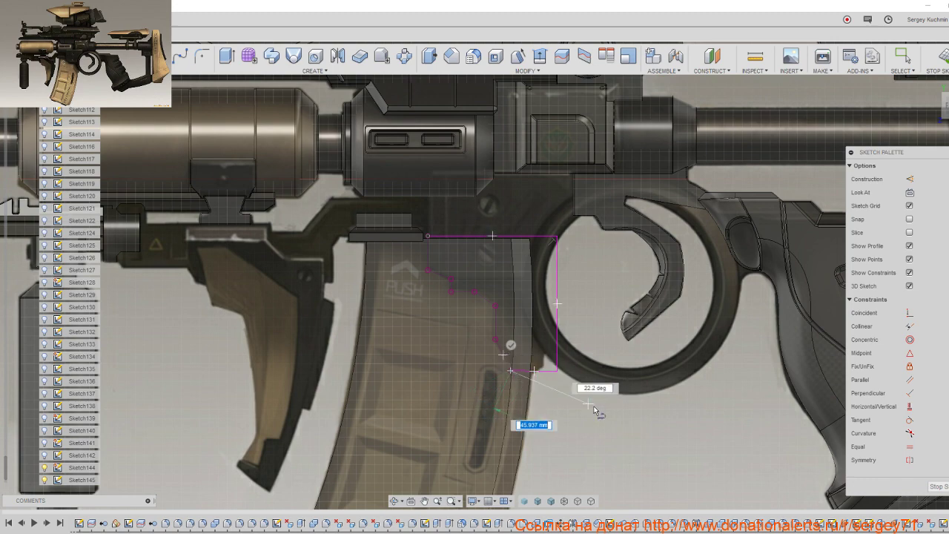
pyautogui.press('Escape')
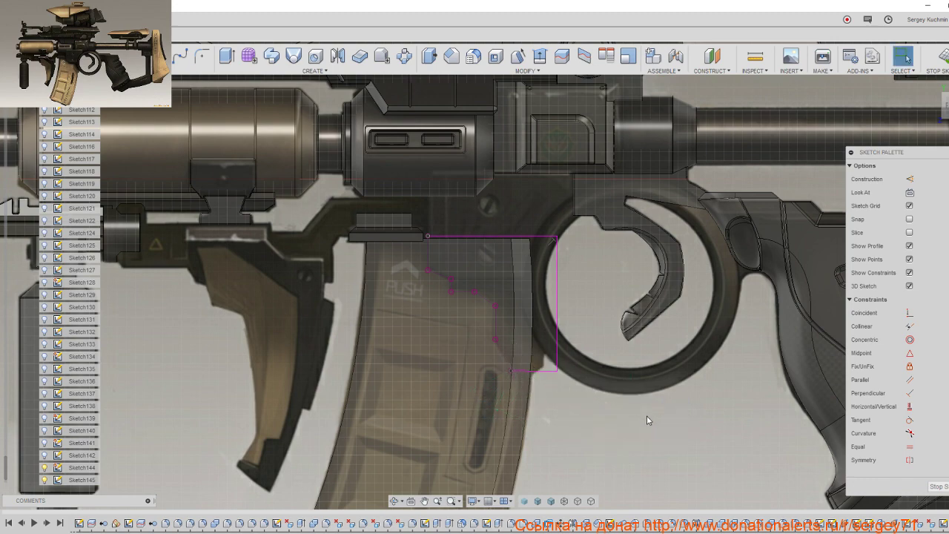
# Step: Zoom in on the new lines and pick the Coincident constraint
pyautogui.moveTo(647, 415)
pyautogui.keyDown('shift'); pyautogui.mouseDown(button='middle')
pyautogui.moveTo(613, 404)
pyautogui.moveTo(629, 408)
pyautogui.mouseUp(button='middle'); pyautogui.keyUp('shift')
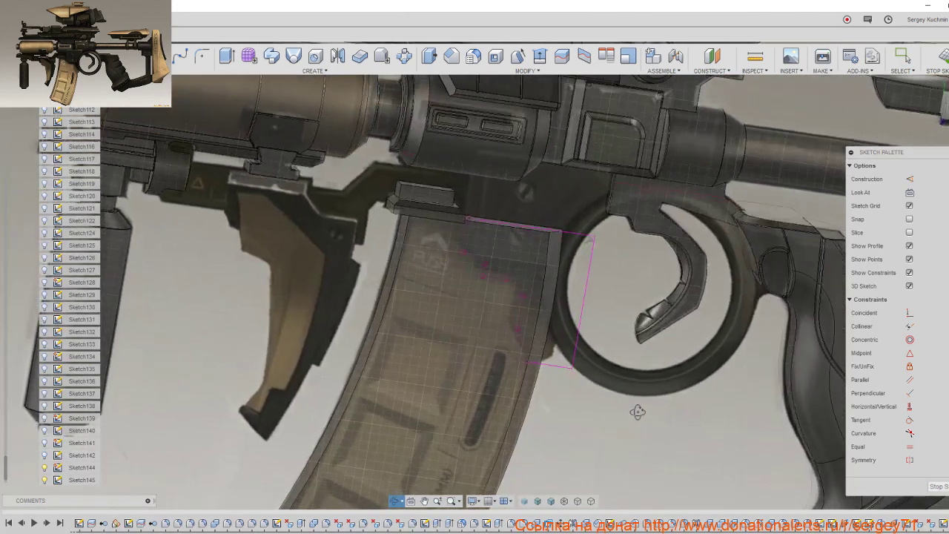
pyautogui.scroll(3, 530, 355)
pyautogui.scroll(5, 530, 355)
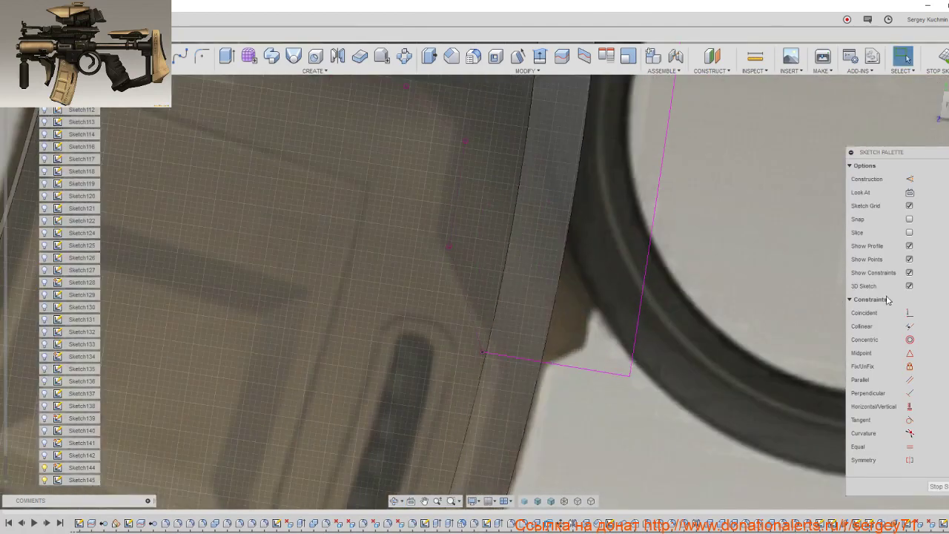
pyautogui.click(909, 312)
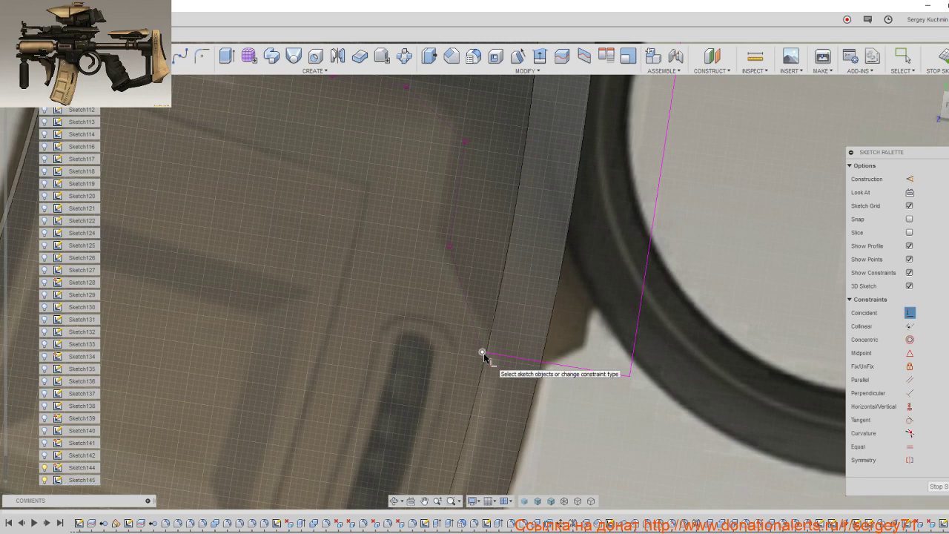
pyautogui.scroll(-2, 483, 353)
# Step: Finish Sketch145 and orbit around the magazine and trigger guard
pyautogui.click(936, 486)
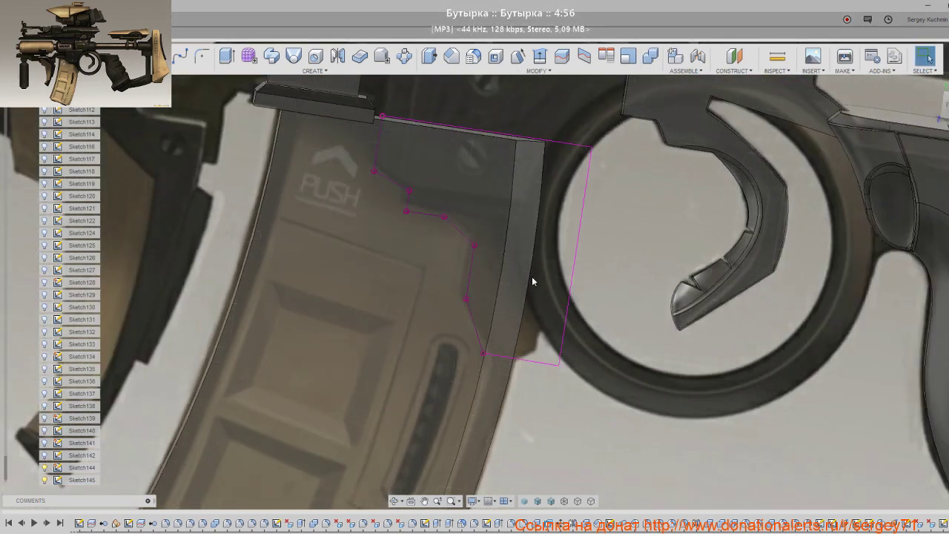
pyautogui.keyDown('shift'); pyautogui.moveTo(539, 281); pyautogui.dragTo(460, 311, button='middle'); pyautogui.keyUp('shift')
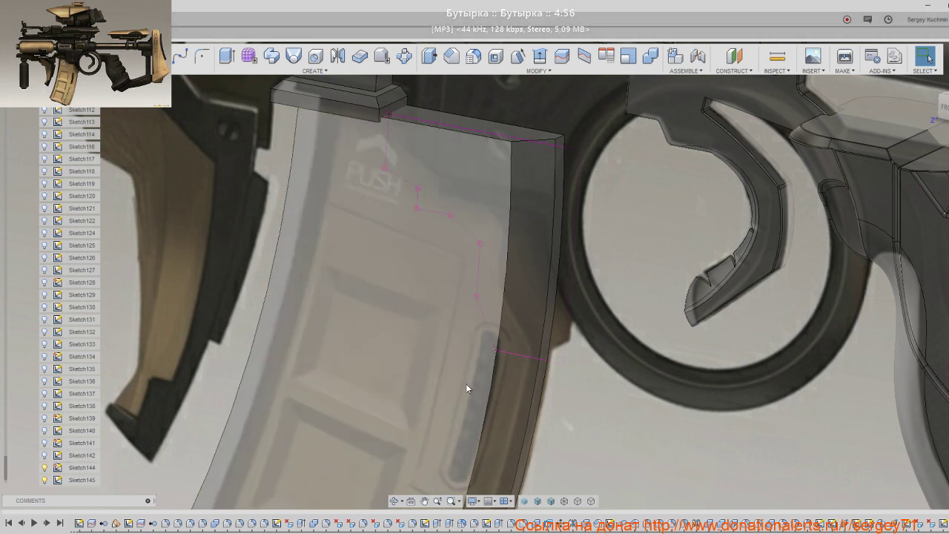
pyautogui.moveTo(601, 391)
pyautogui.keyDown('shift'); pyautogui.mouseDown(button='middle')
pyautogui.moveTo(630, 394)
pyautogui.moveTo(646, 320)
pyautogui.moveTo(649, 344)
pyautogui.moveTo(656, 329)
pyautogui.moveTo(639, 382)
pyautogui.mouseUp(button='middle'); pyautogui.keyUp('shift')
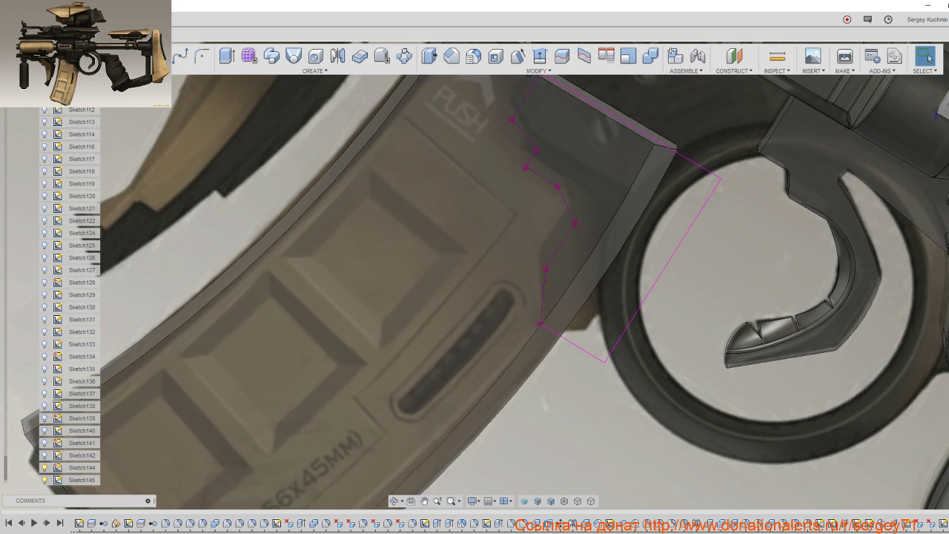
# Step: Skip music tracks from the notification area, panning the view left in between
pyautogui.click(852, 533)
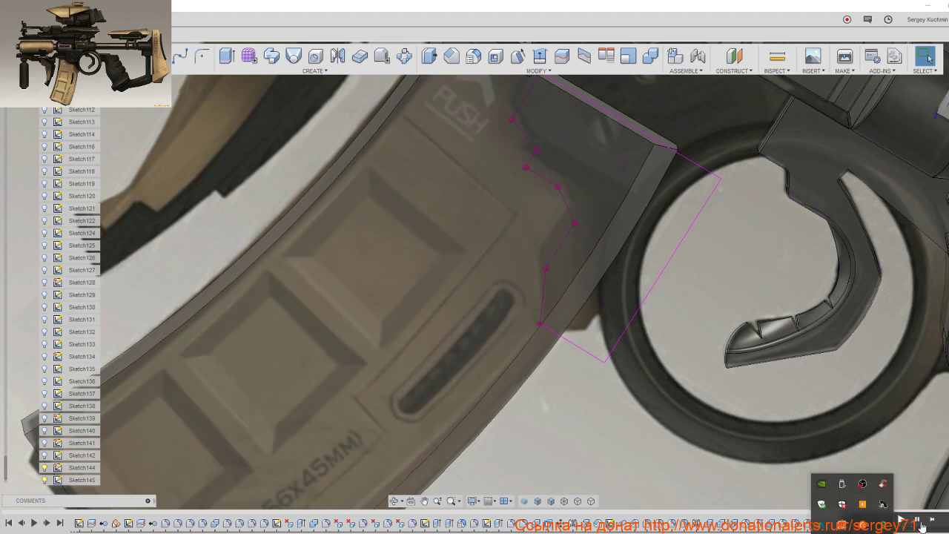
pyautogui.click(931, 519)
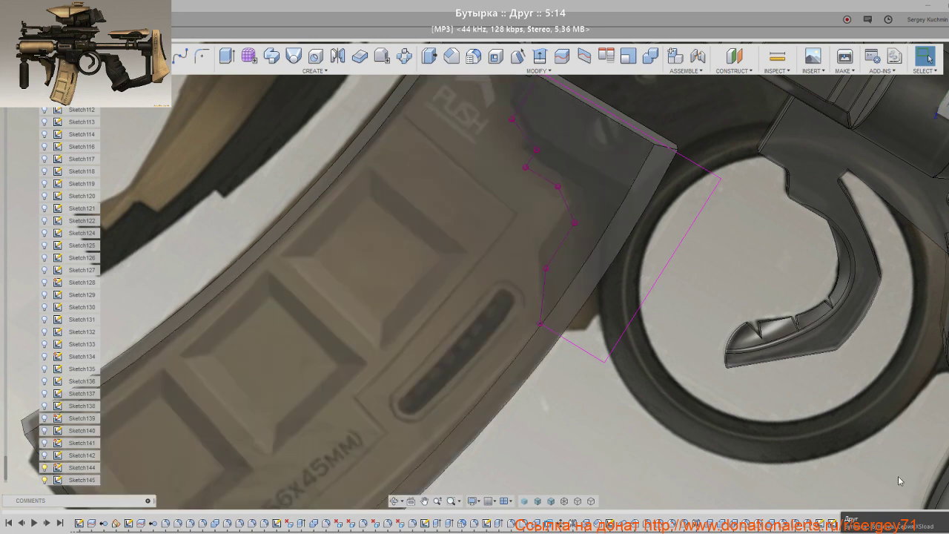
pyautogui.click(931, 523)
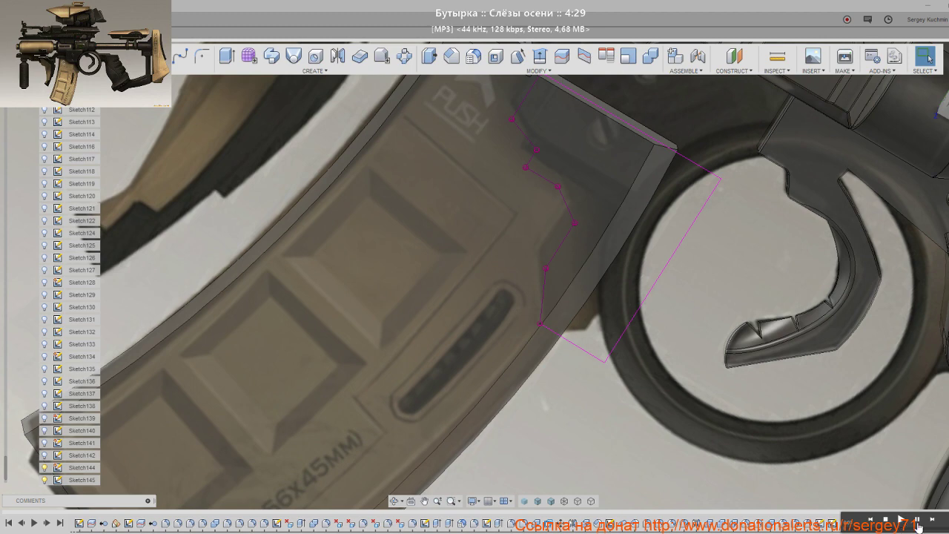
pyautogui.click(932, 522)
pyautogui.moveTo(444, 318); pyautogui.dragTo(318, 335, button='middle')
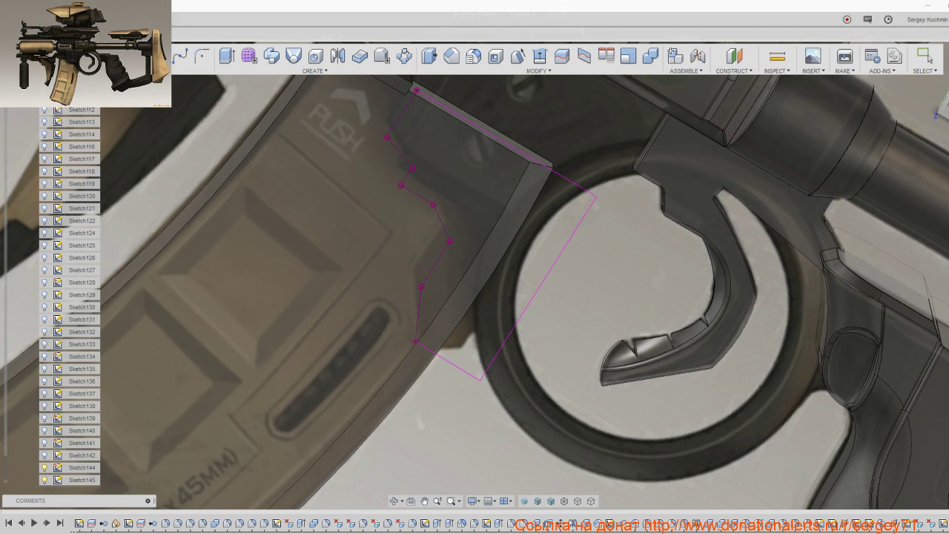
pyautogui.click(845, 525)
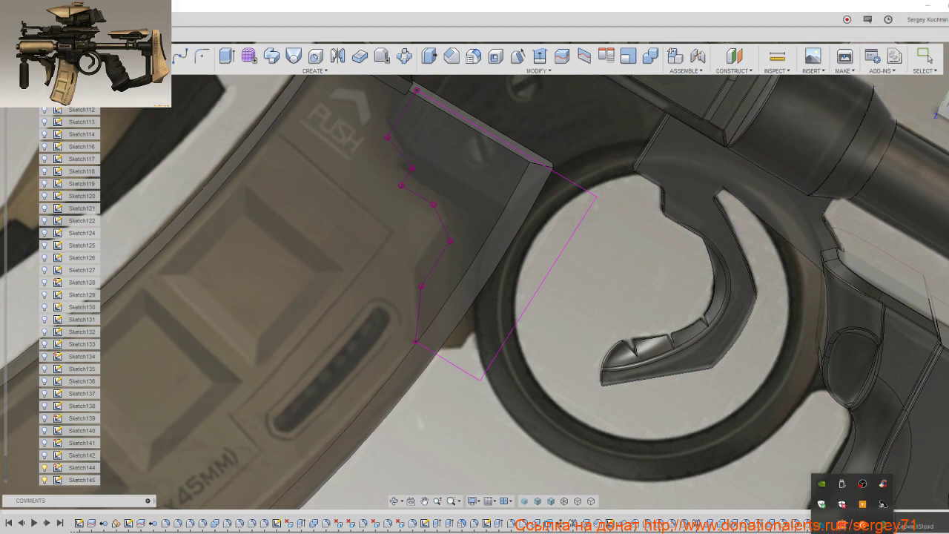
pyautogui.click(931, 523)
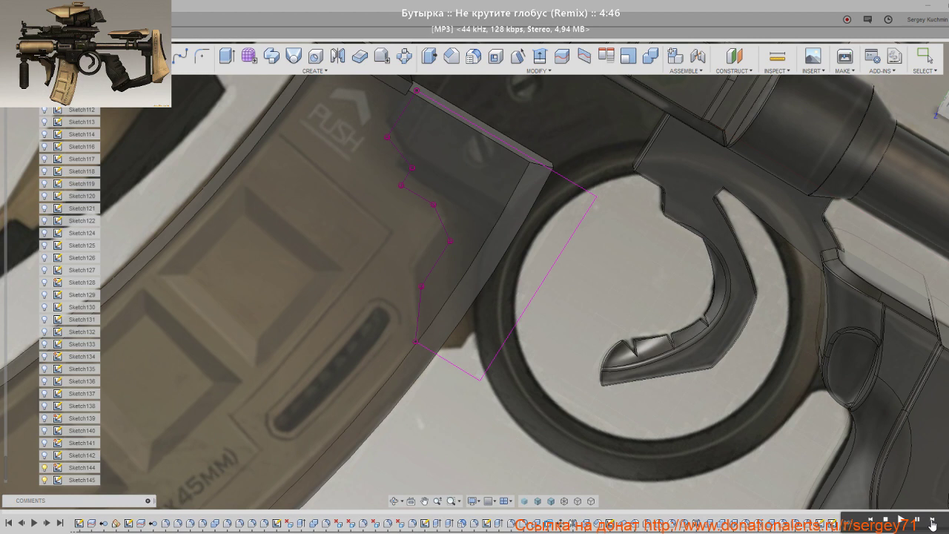
pyautogui.click(931, 523)
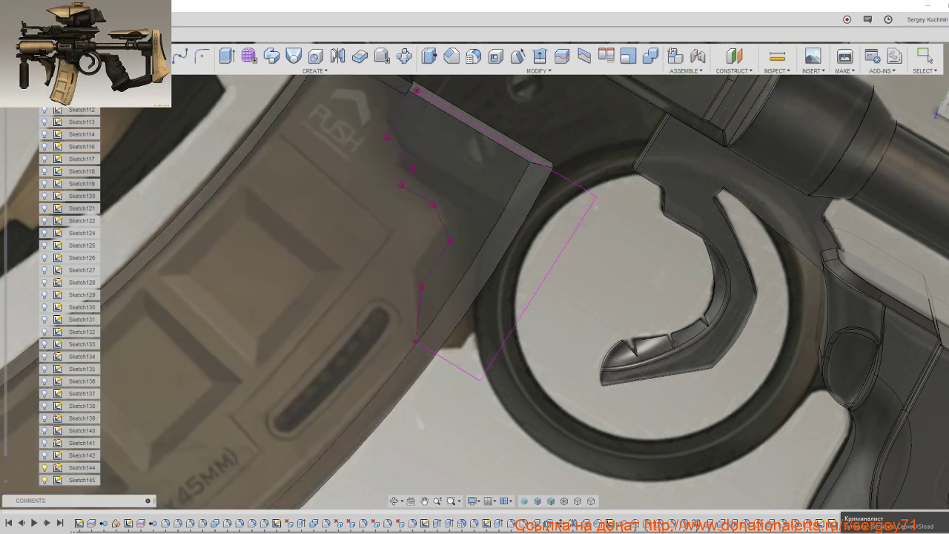
# Step: Reopen Sketch145 and draw two stepped segments up from the outline's lower end
pyautogui.doubleClick(416, 347)
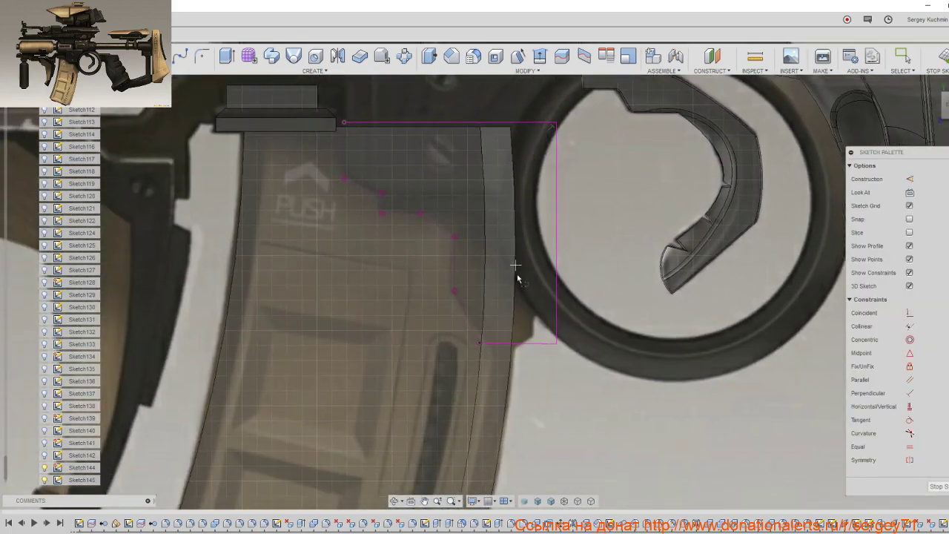
pyautogui.click(479, 343)
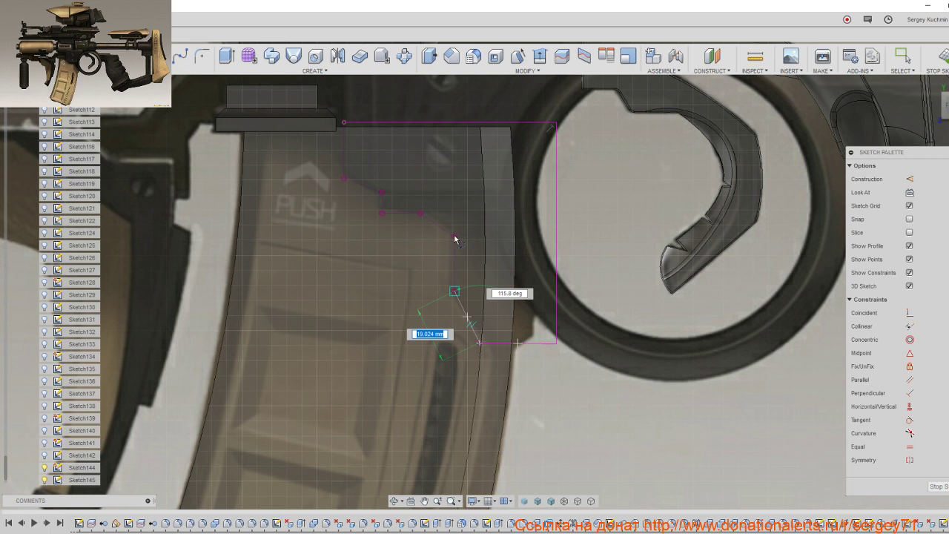
pyautogui.click(454, 291)
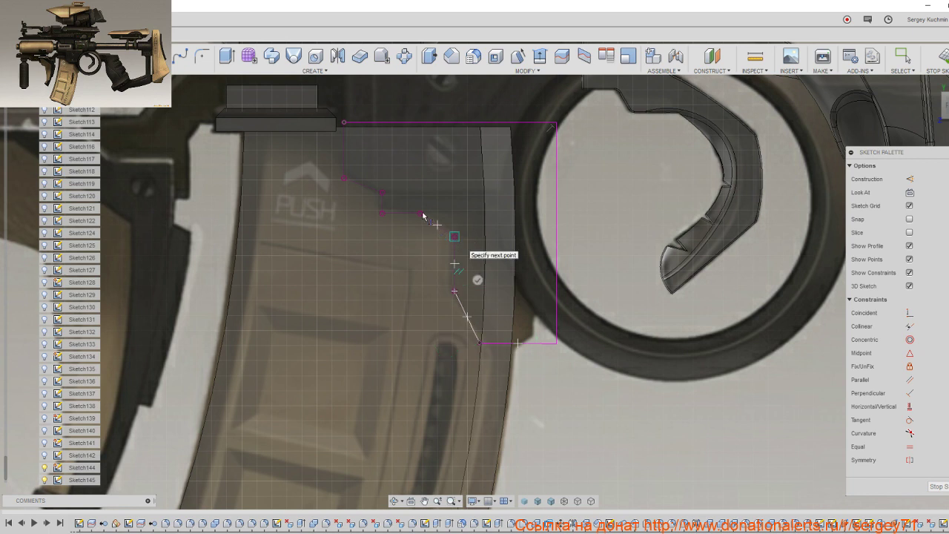
pyautogui.click(382, 214)
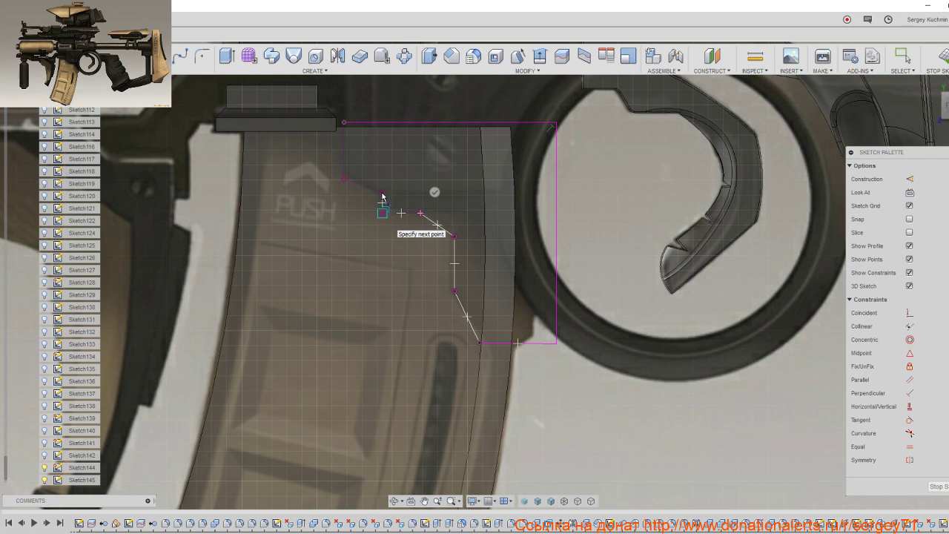
pyautogui.press('Escape')
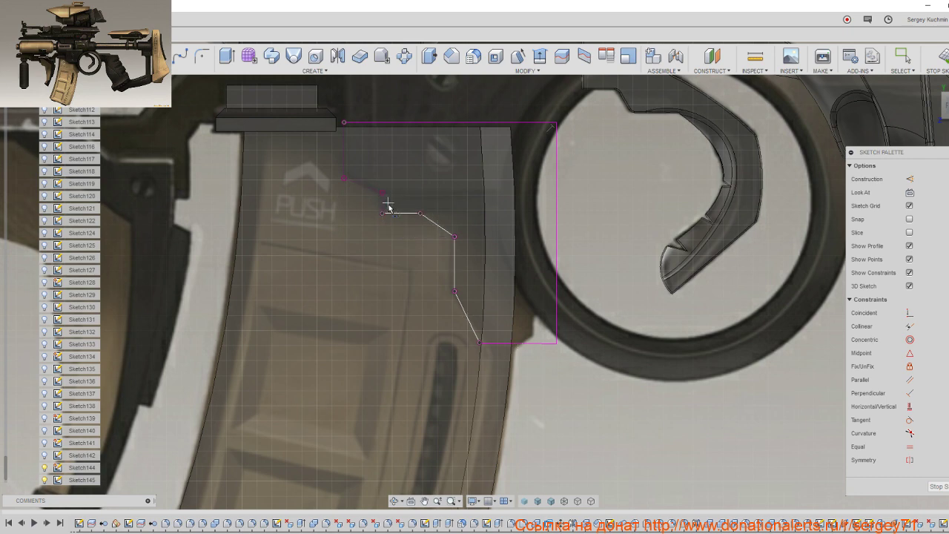
# Step: Draw the remaining stepped segments and close the profile at its start point
pyautogui.scroll(3, 388, 206)
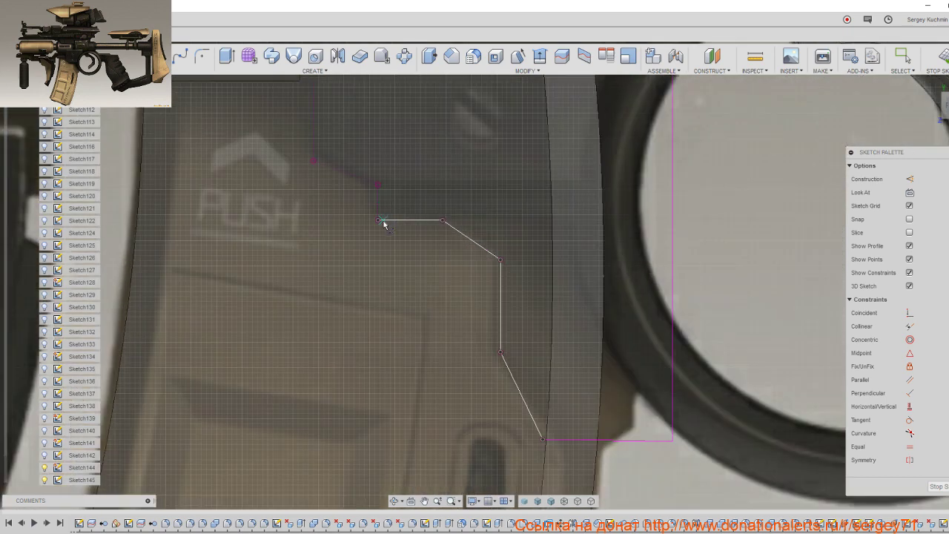
pyautogui.click(378, 220)
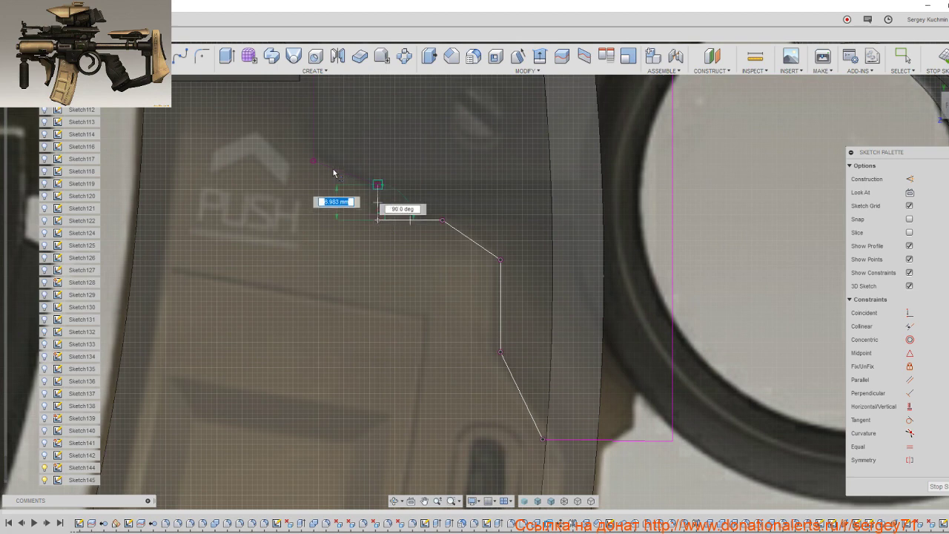
pyautogui.press('Return')
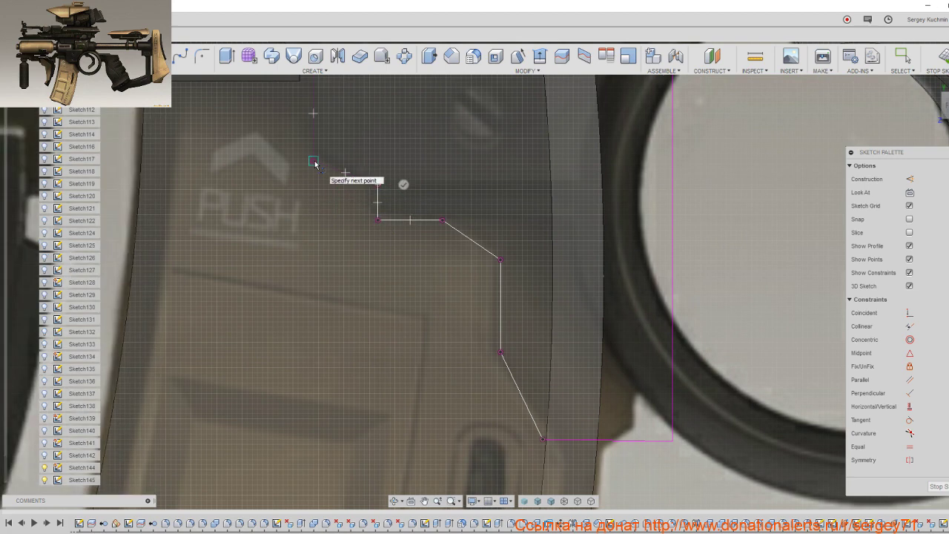
pyautogui.click(313, 162)
pyautogui.moveTo(320, 138); pyautogui.dragTo(398, 323, button='middle')
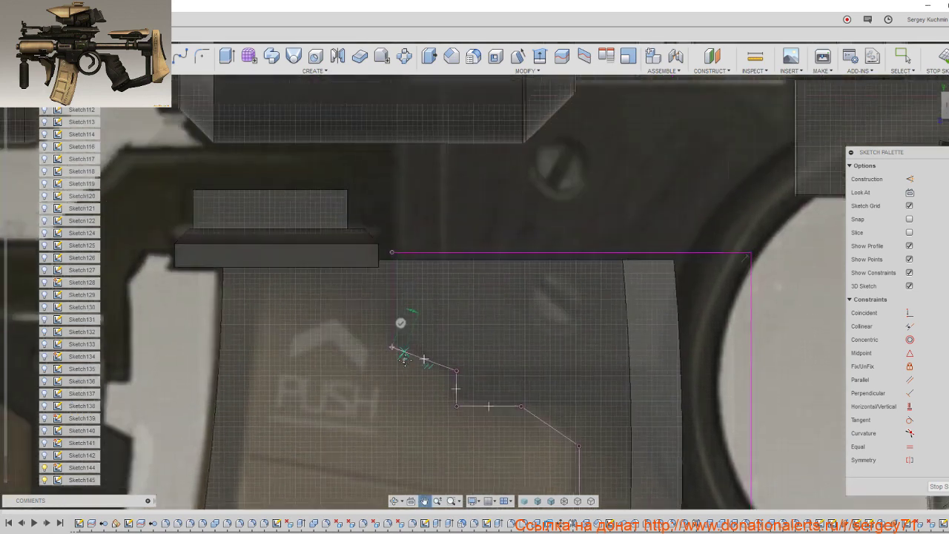
pyautogui.click(393, 289)
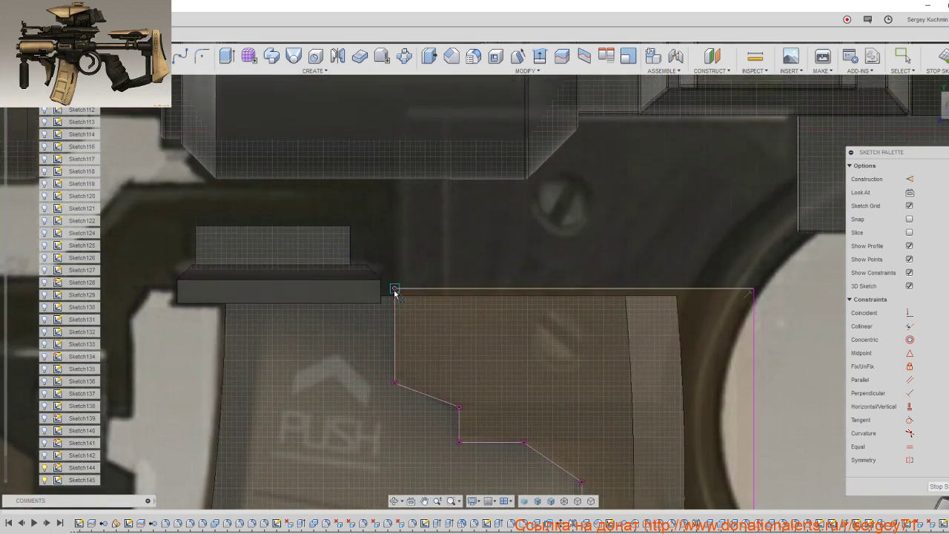
pyautogui.scroll(-3, 393, 289)
pyautogui.scroll(-3, 393, 289)
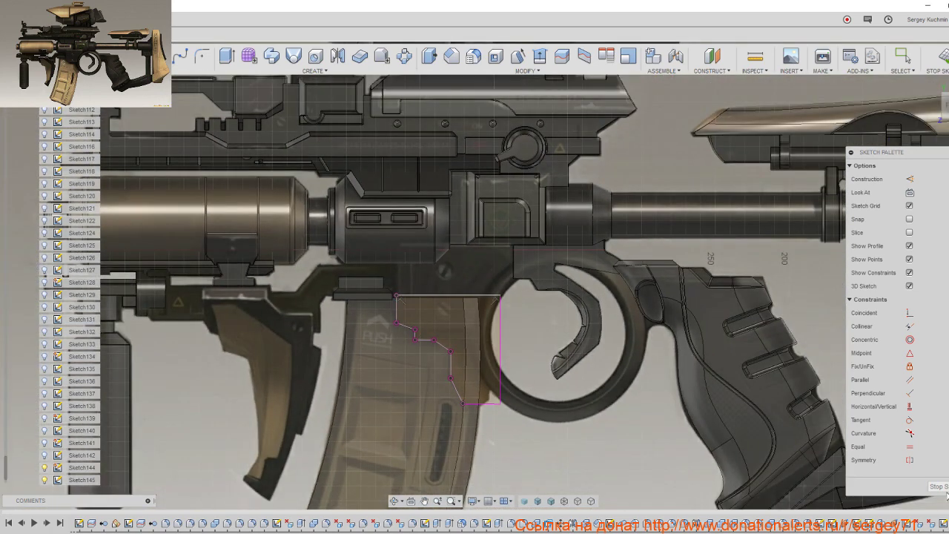
# Step: Finish Sketch145 and tilt the view to see the model at an angle
pyautogui.click(938, 487)
pyautogui.scroll(-3, 681, 474)
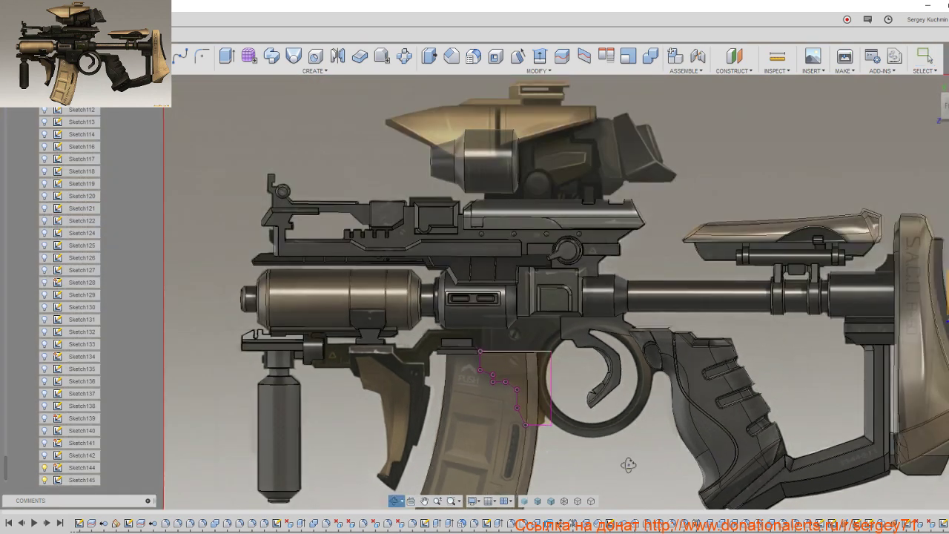
pyautogui.keyDown('shift'); pyautogui.moveTo(618, 462); pyautogui.dragTo(564, 489, button='middle'); pyautogui.keyUp('shift')
# Step: Start a new-body Extrude of the stepped magazine-top profile, distance still 0.00 mm
pyautogui.press('e')
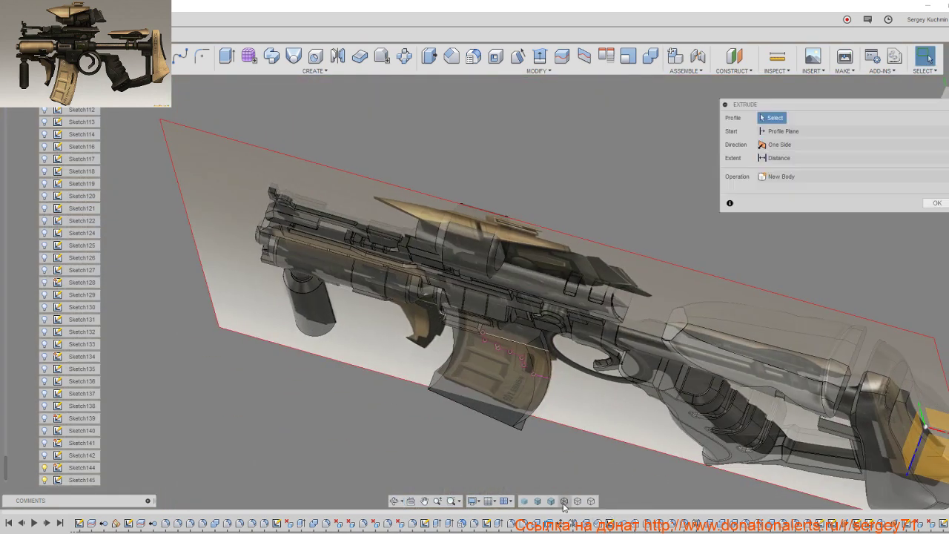
pyautogui.click(532, 366)
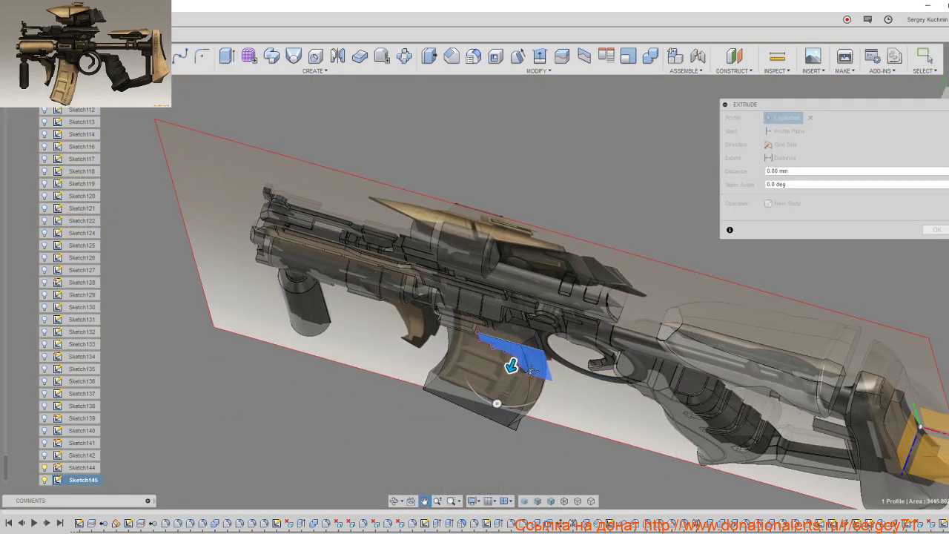
pyautogui.scroll(3, 482, 374)
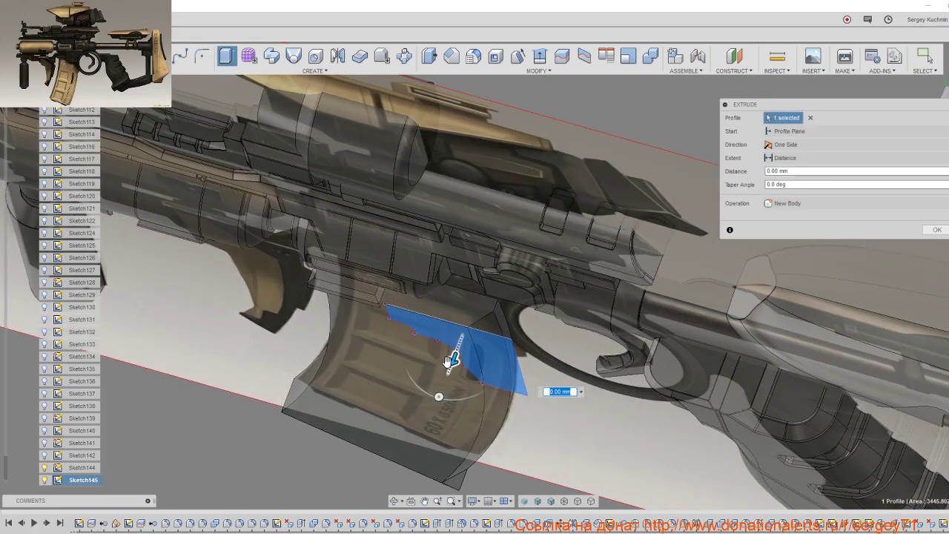
pyautogui.moveTo(450, 361)
pyautogui.keyDown('shift'); pyautogui.mouseDown(button='middle')
pyautogui.moveTo(484, 312)
pyautogui.moveTo(482, 293)
pyautogui.moveTo(478, 342)
pyautogui.mouseUp(button='middle'); pyautogui.keyUp('shift')
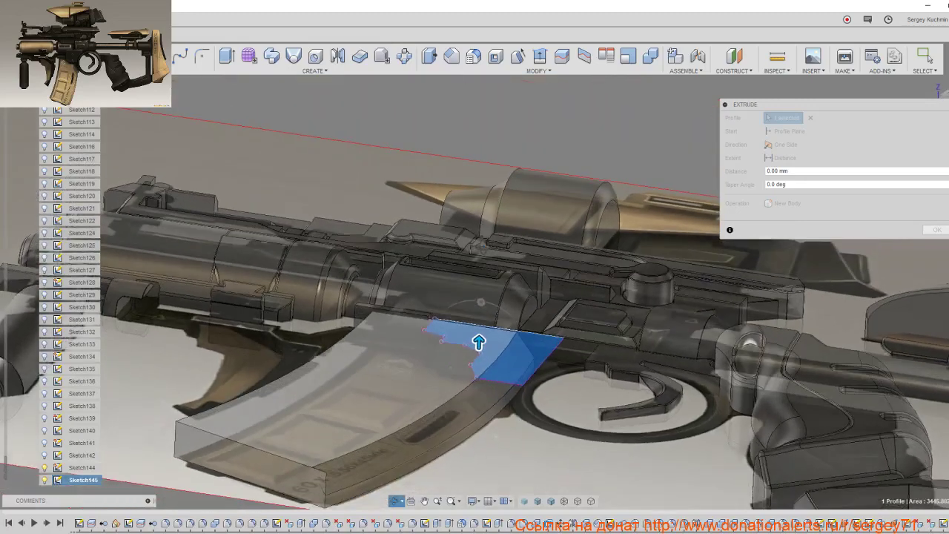
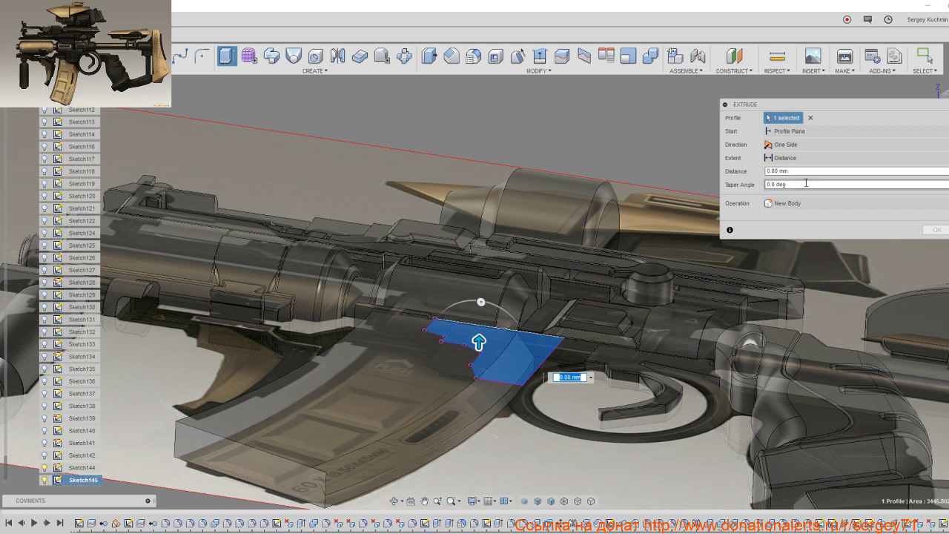
# Step: Cancel the pending extrude and split the magazine body with the zig-zag sketch line
pyautogui.press('Escape')
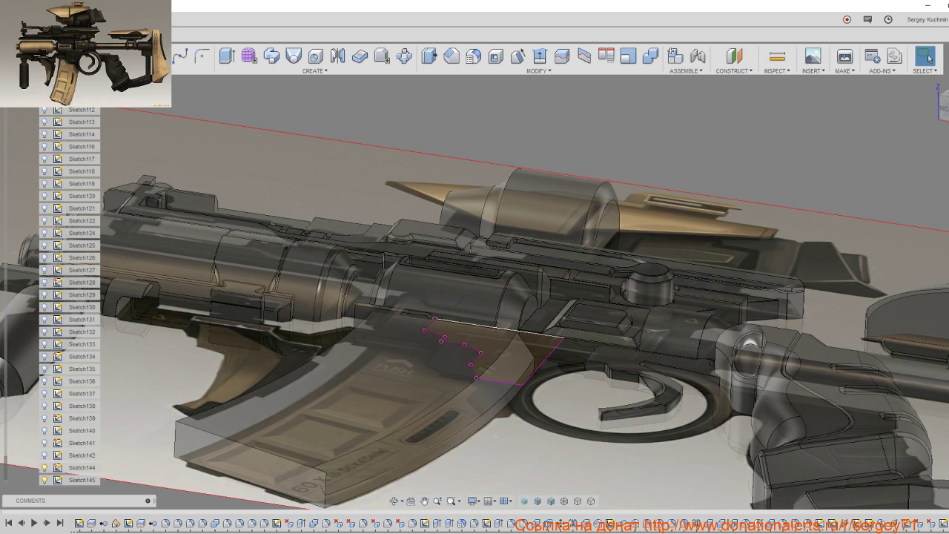
pyautogui.click(562, 56)
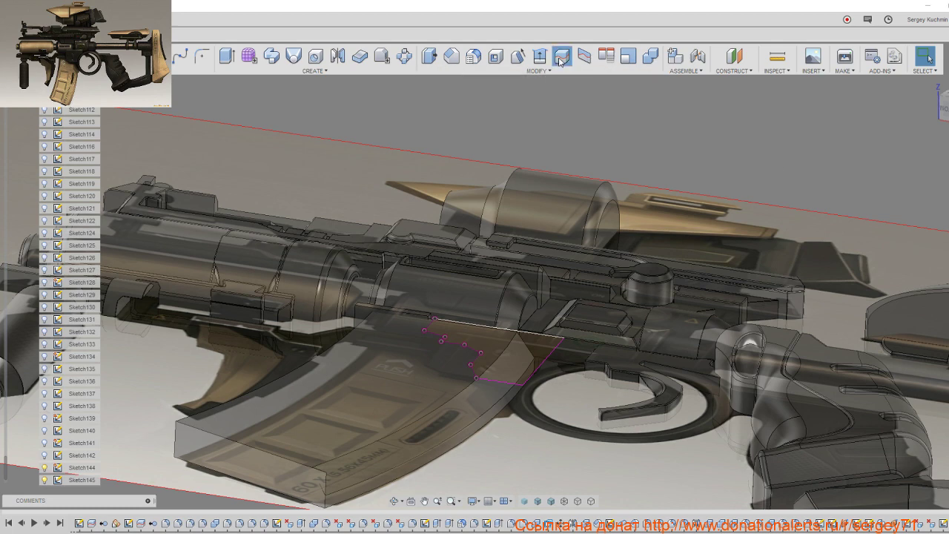
pyautogui.click(466, 389)
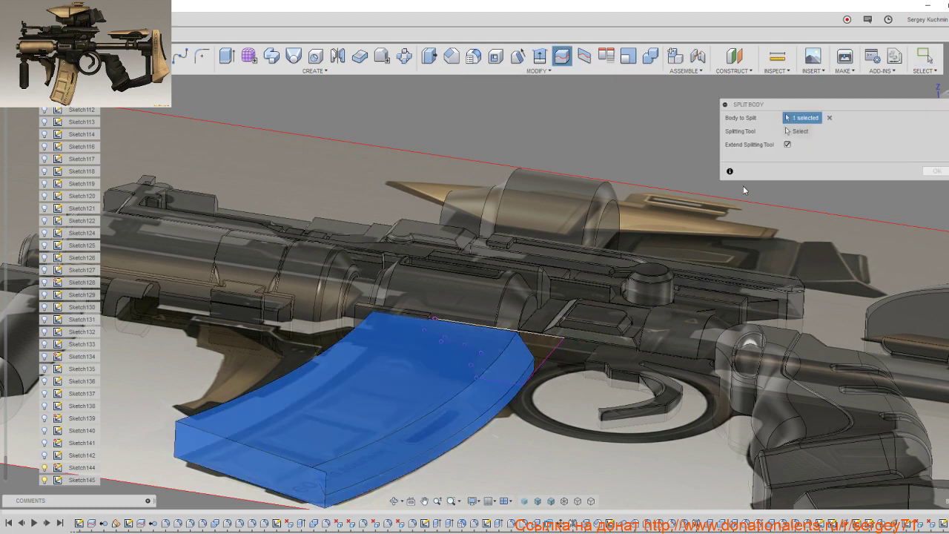
pyautogui.click(795, 133)
pyautogui.scroll(2, 489, 356)
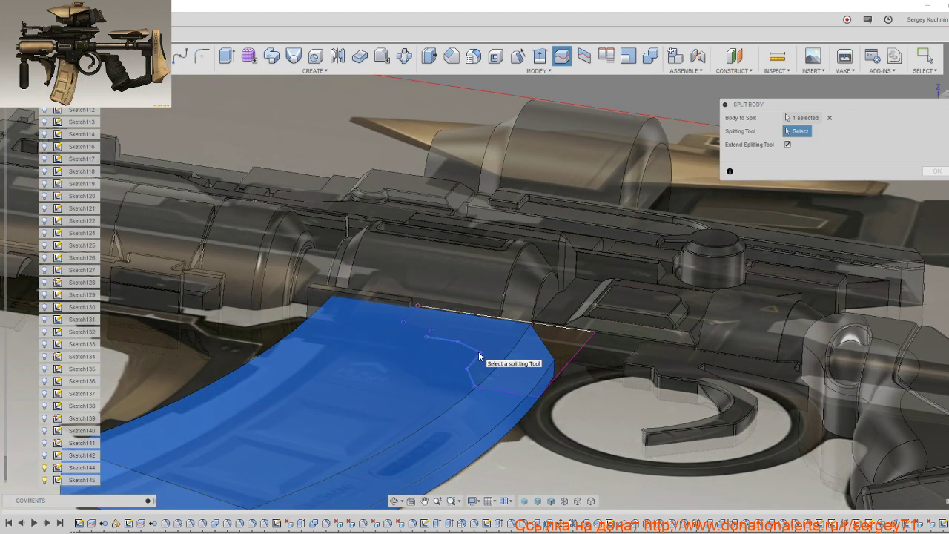
pyautogui.keyDown('shift'); pyautogui.moveTo(477, 353); pyautogui.dragTo(475, 397, button='middle'); pyautogui.keyUp('shift')
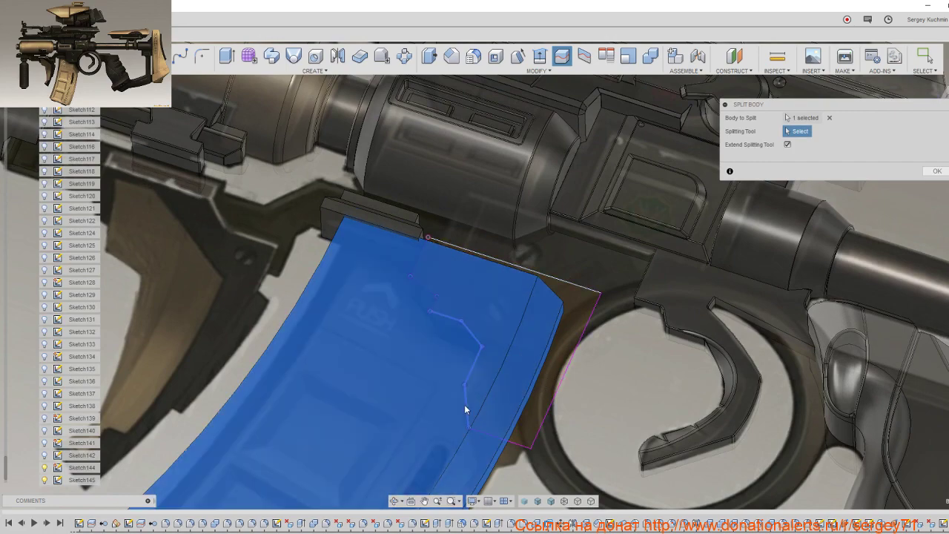
pyautogui.click(465, 409)
pyautogui.keyDown('shift'); pyautogui.moveTo(466, 402); pyautogui.dragTo(452, 407, button='middle'); pyautogui.keyUp('shift')
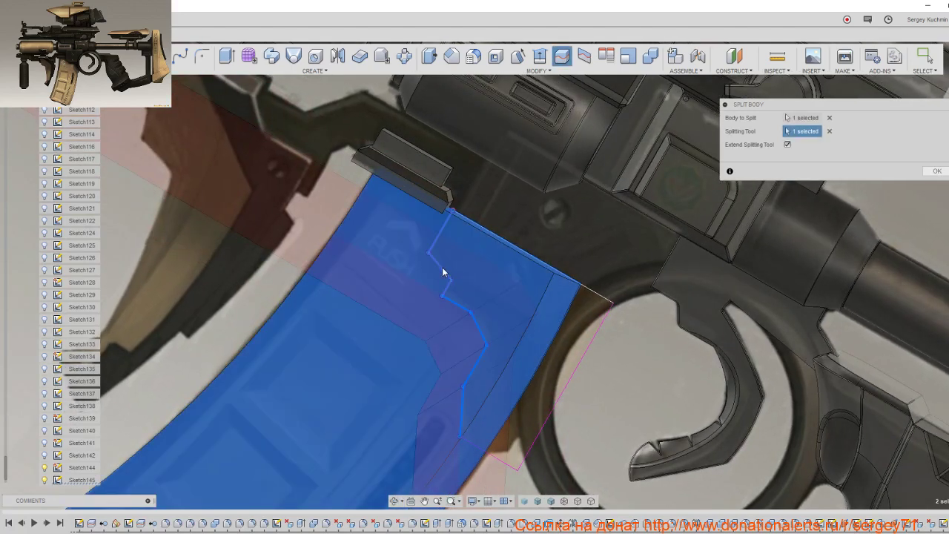
pyautogui.keyDown('shift'); pyautogui.moveTo(453, 317); pyautogui.dragTo(454, 334, button='middle'); pyautogui.keyUp('shift')
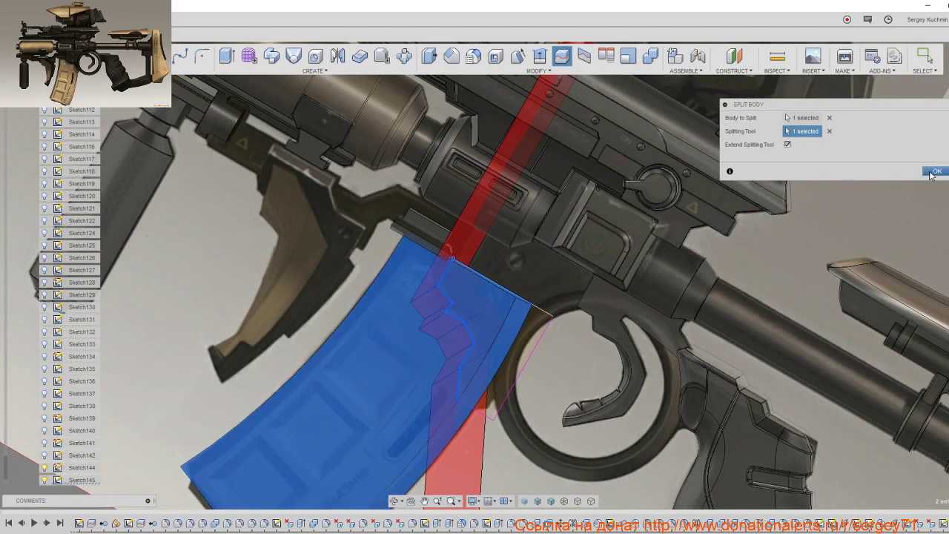
pyautogui.click(922, 175)
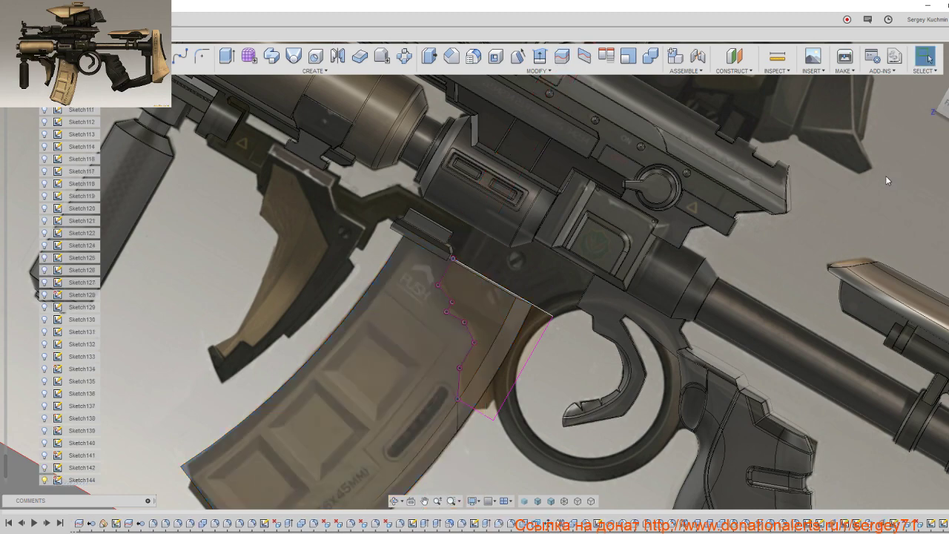
# Step: Hide both split sketches in the browser so only the magazine's stepped seam remains visible
pyautogui.keyDown('shift'); pyautogui.moveTo(554, 286); pyautogui.dragTo(561, 209, button='middle'); pyautogui.keyUp('shift')
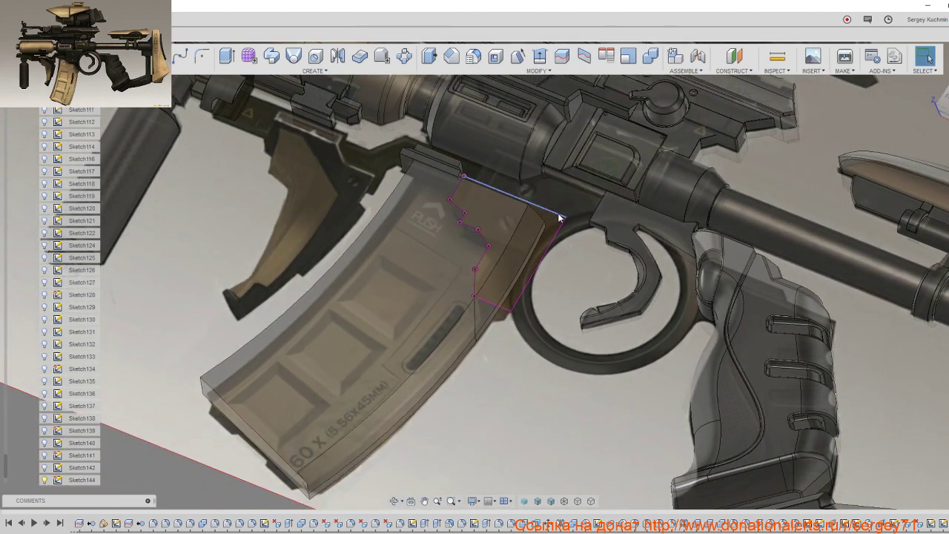
pyautogui.click(45, 479)
pyautogui.scroll(-1, 45, 480)
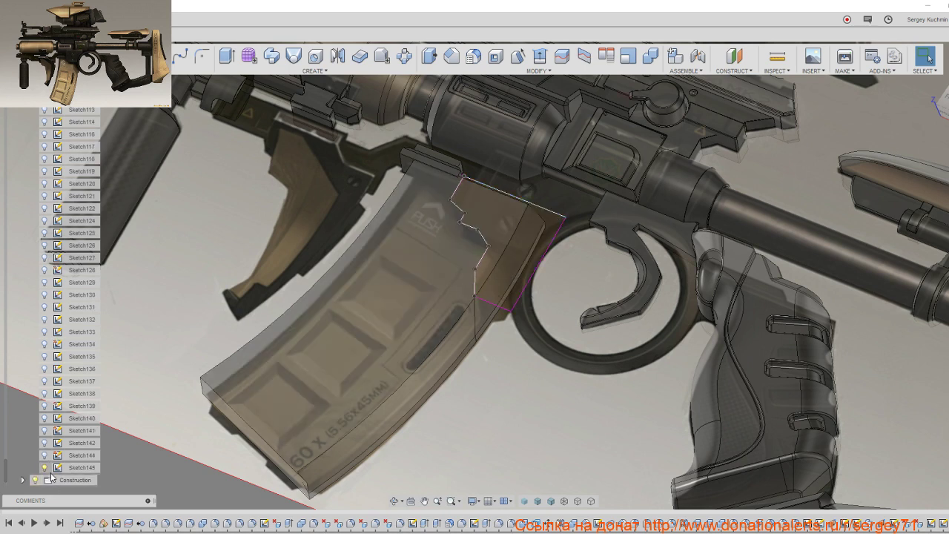
pyautogui.click(45, 467)
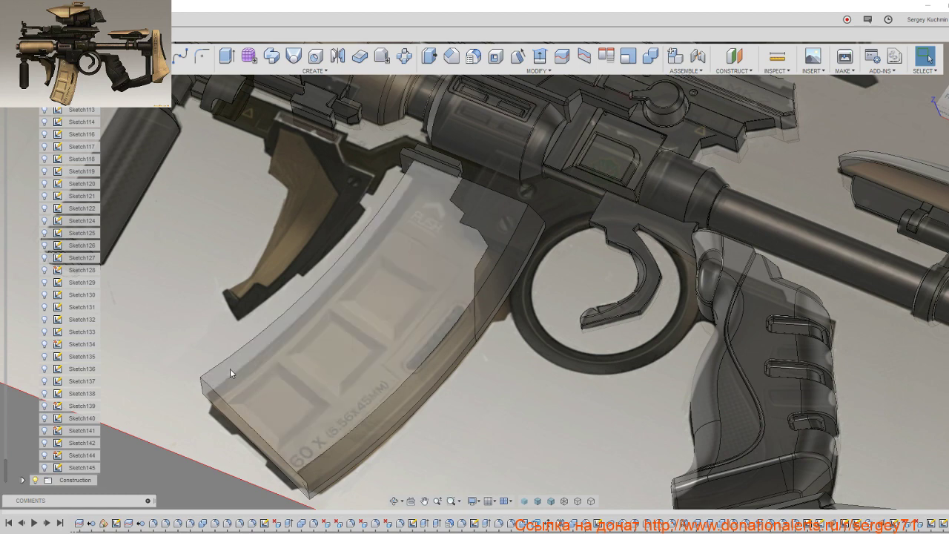
pyautogui.moveTo(231, 367)
pyautogui.keyDown('shift'); pyautogui.mouseDown(button='middle')
pyautogui.moveTo(244, 375)
pyautogui.moveTo(281, 327)
pyautogui.moveTo(239, 385)
pyautogui.mouseUp(button='middle'); pyautogui.keyUp('shift')
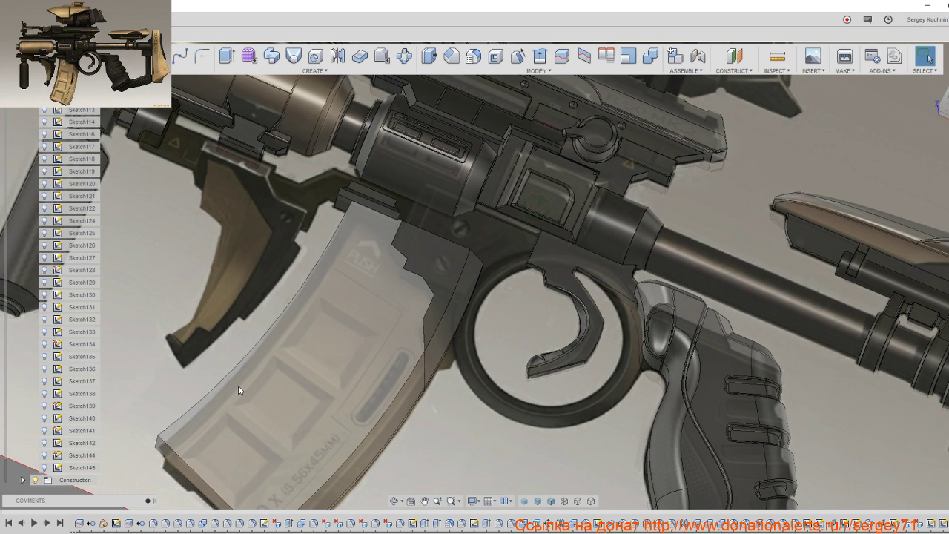
# Step: Add a plane along the magazine's curved side edge, then view the gun from the side
pyautogui.click(733, 68)
pyautogui.click(731, 169)
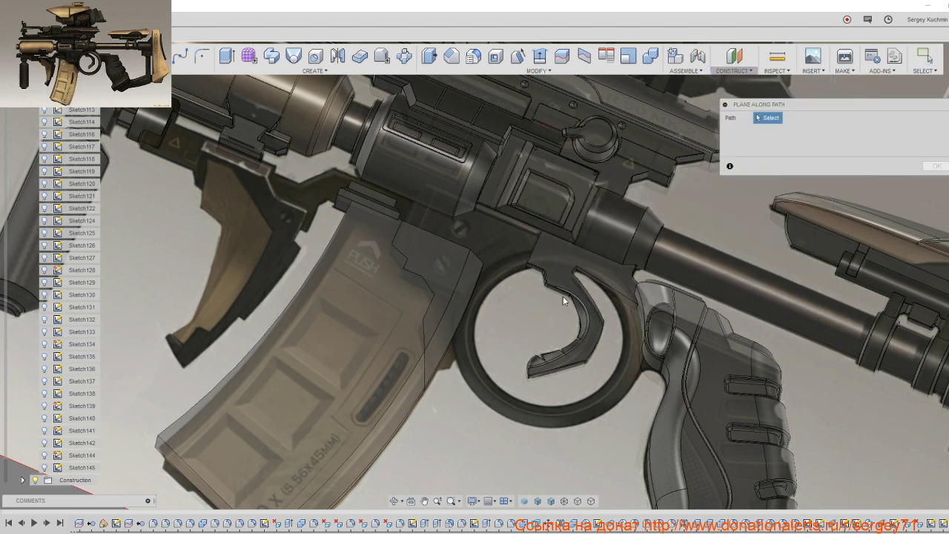
pyautogui.click(449, 304)
pyautogui.moveTo(450, 298); pyautogui.dragTo(429, 341)
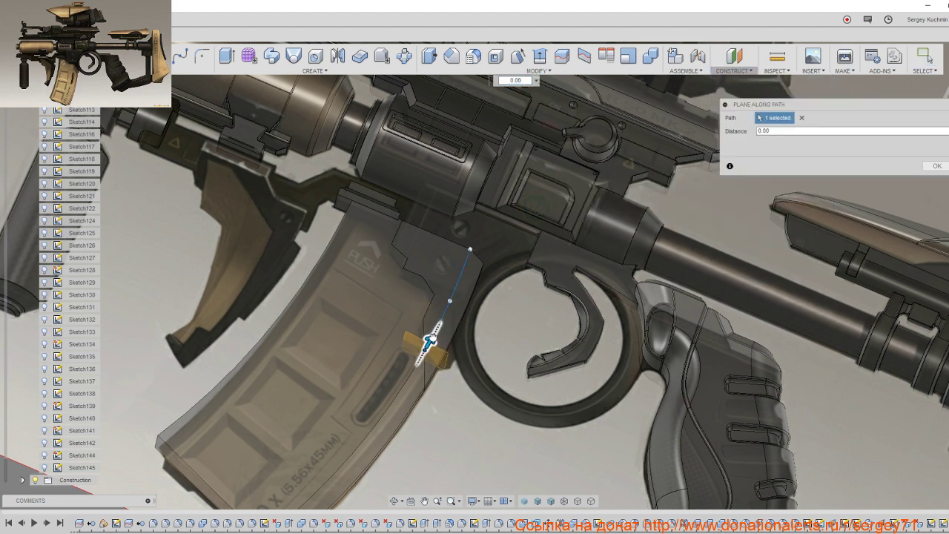
pyautogui.click(931, 167)
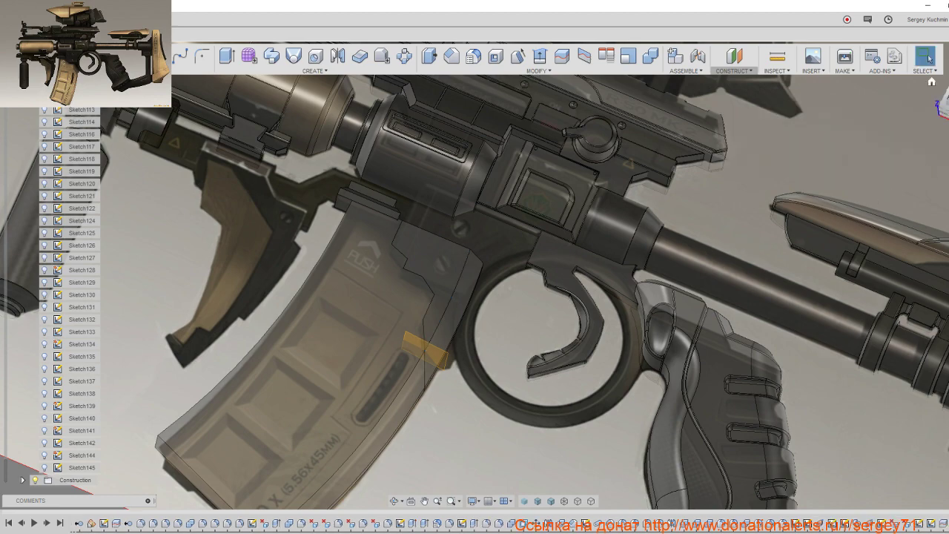
pyautogui.click(944, 104)
pyautogui.moveTo(733, 210); pyautogui.dragTo(761, 172, button='middle')
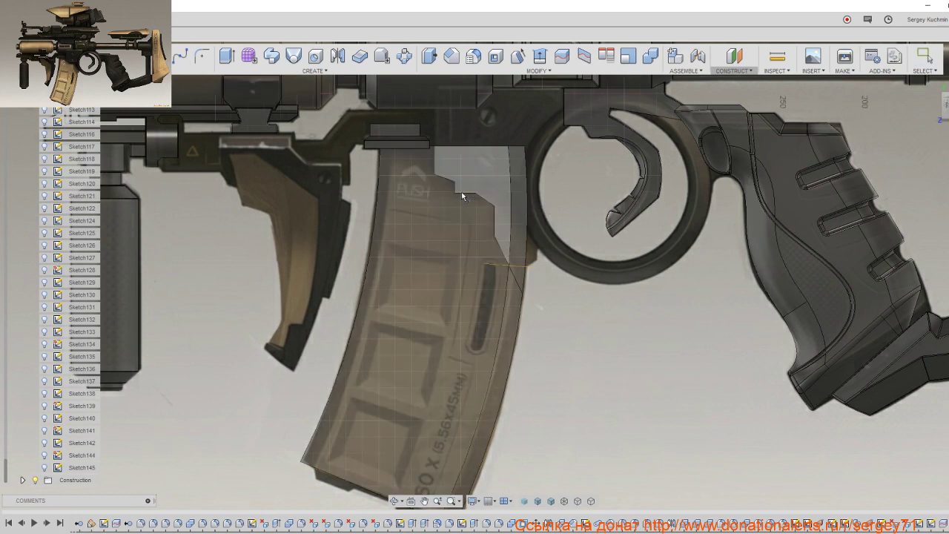
# Step: Sketch a three-point arc on the magazine's side face, from above the magazine down past its top
pyautogui.click(461, 194)
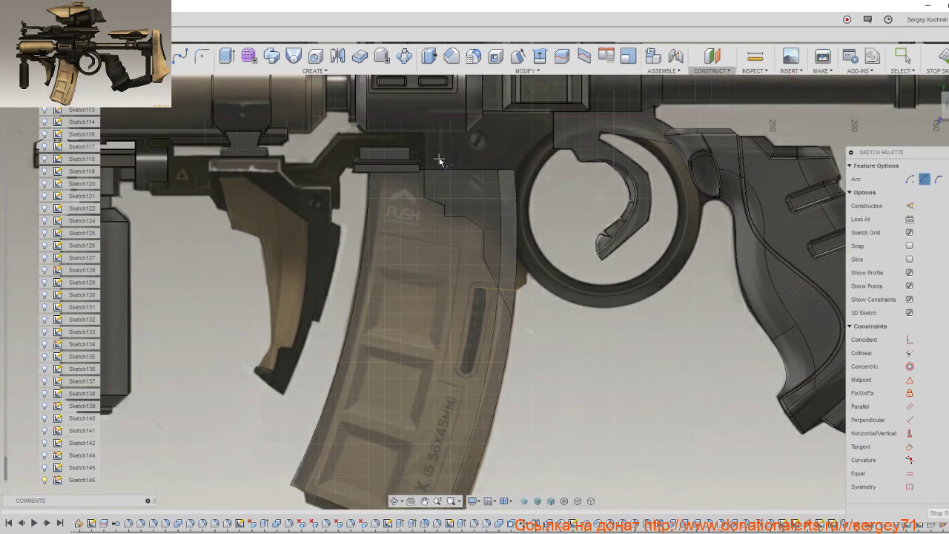
pyautogui.click(437, 158)
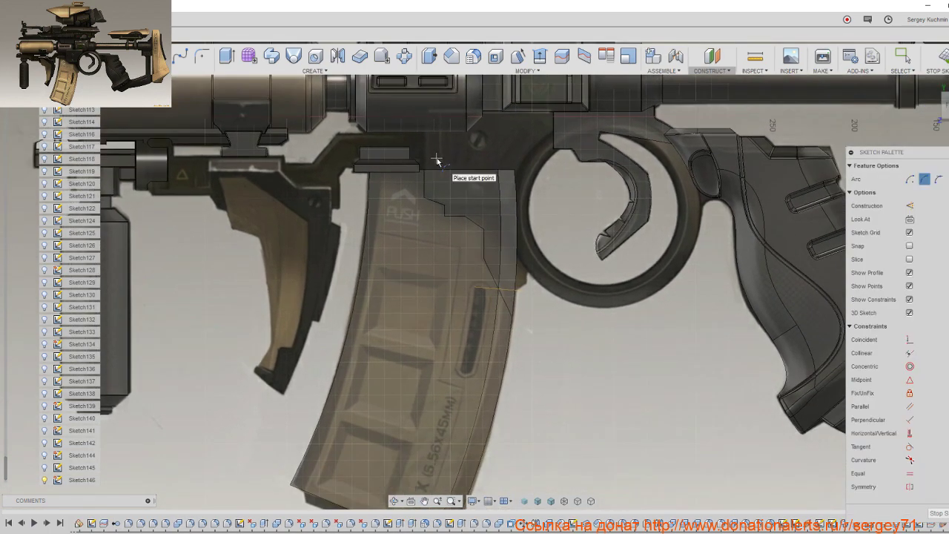
pyautogui.click(538, 412)
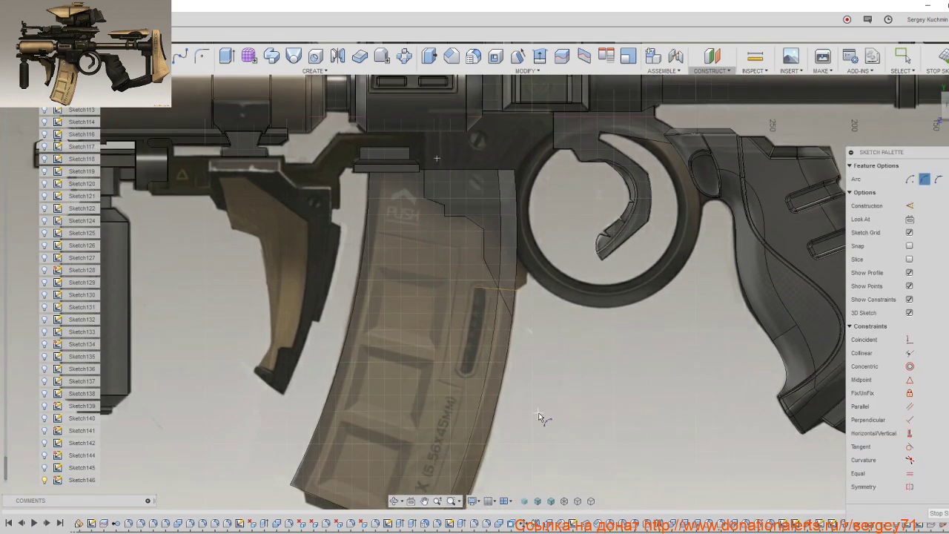
pyautogui.click(493, 237)
pyautogui.rightClick(545, 252)
pyautogui.click(564, 269)
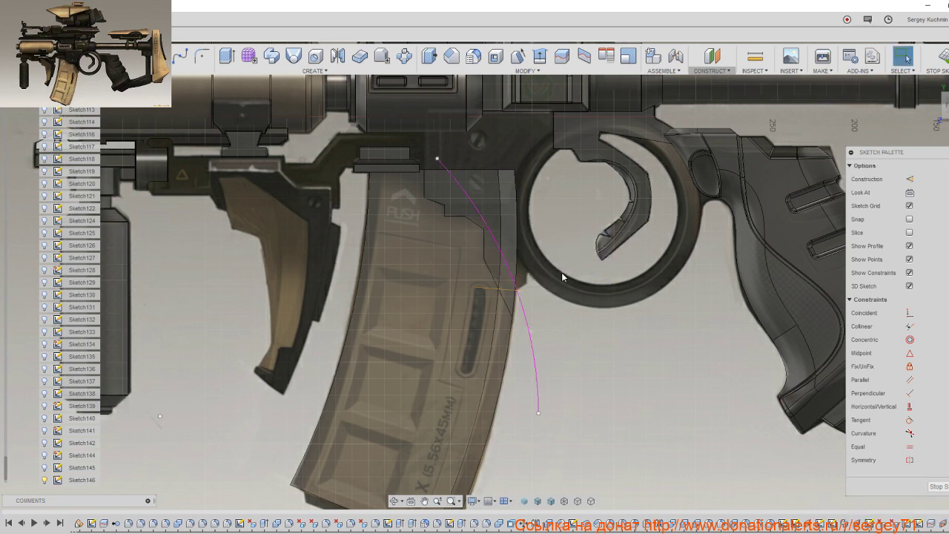
pyautogui.keyDown('shift'); pyautogui.moveTo(561, 275); pyautogui.dragTo(529, 268, button='middle'); pyautogui.keyUp('shift')
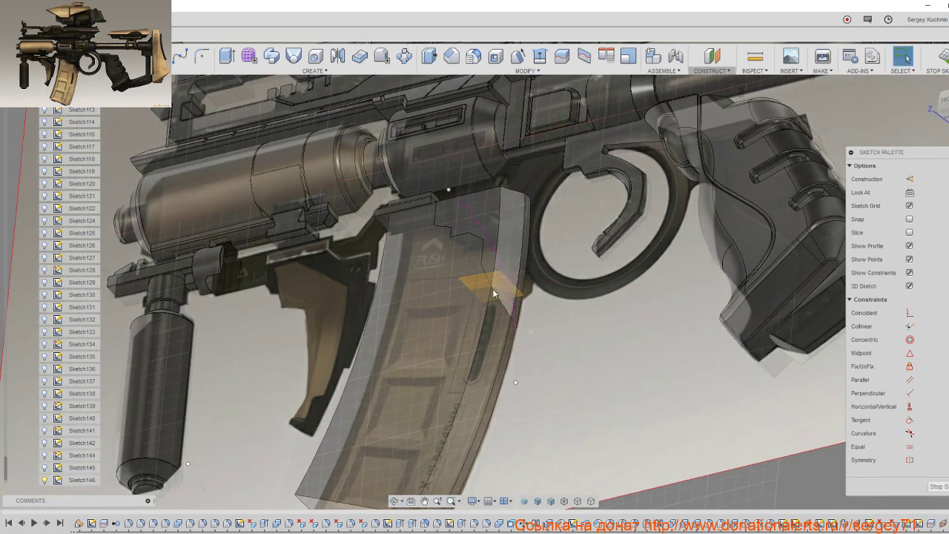
pyautogui.click(494, 293)
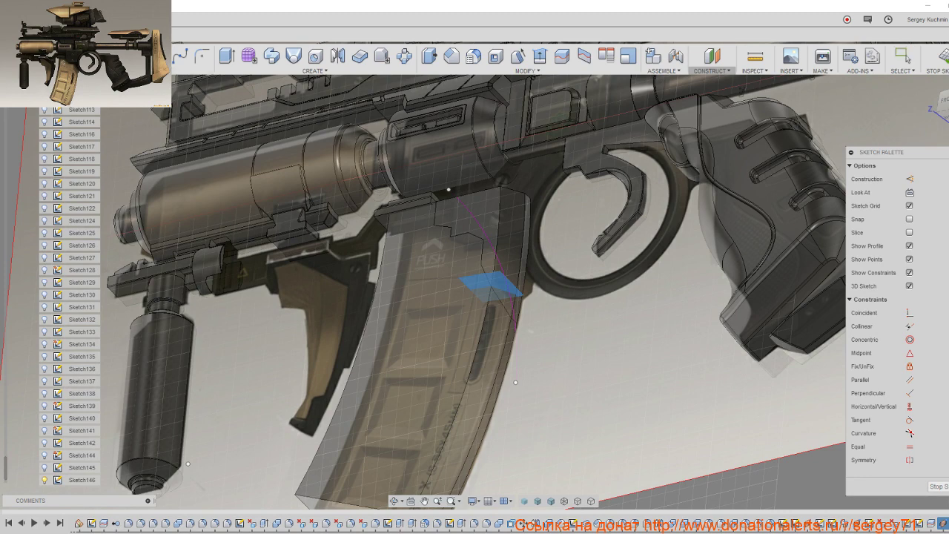
pyautogui.click(937, 486)
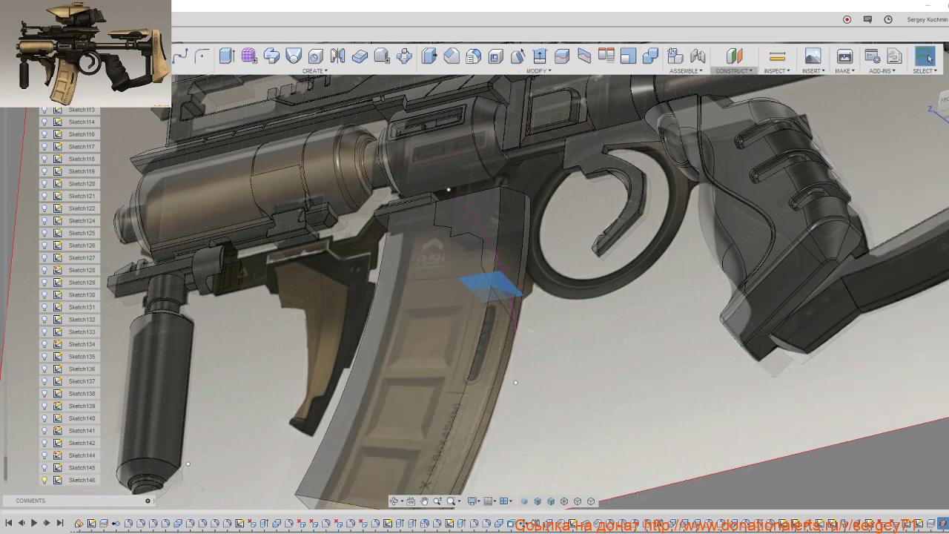
# Step: Start a sketch on the new construction plane and draw a short line near the magazine's top edge
pyautogui.click(491, 284)
pyautogui.moveTo(467, 279)
pyautogui.keyDown('shift'); pyautogui.mouseDown(button='middle')
pyautogui.moveTo(399, 320)
pyautogui.moveTo(439, 309)
pyautogui.mouseUp(button='middle'); pyautogui.keyUp('shift')
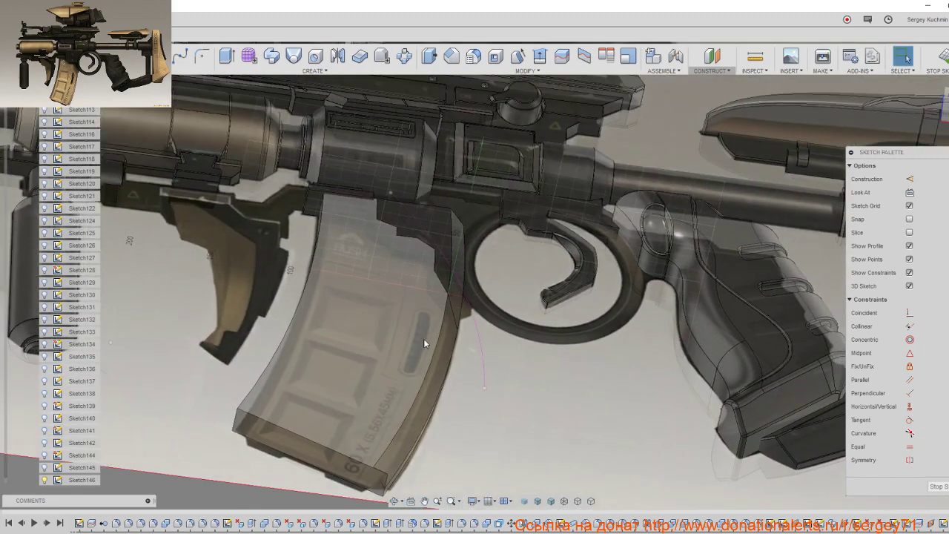
pyautogui.scroll(2, 441, 310)
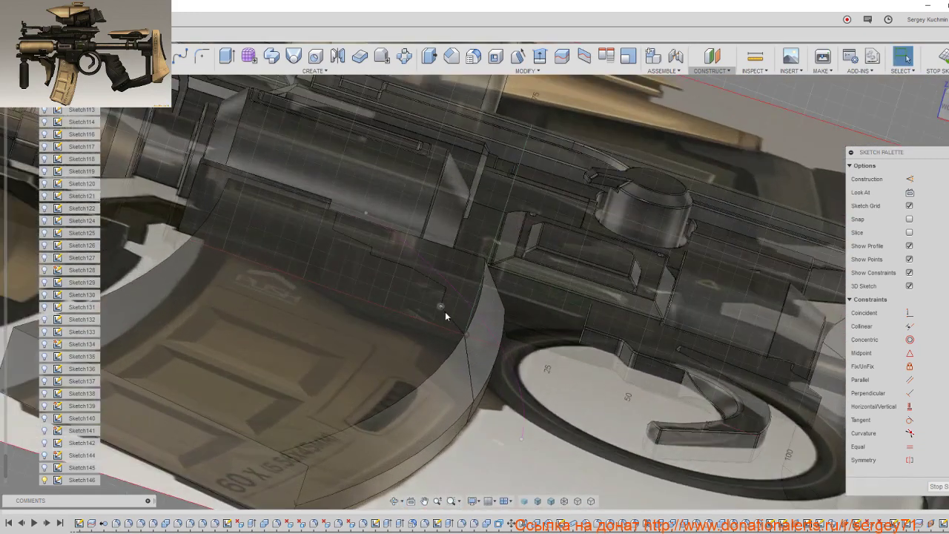
pyautogui.scroll(2, 444, 311)
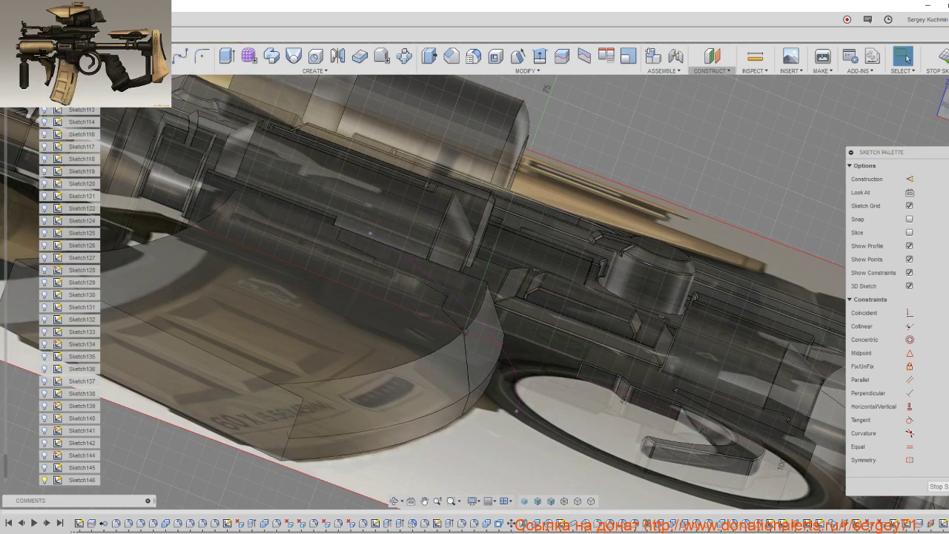
pyautogui.click(428, 293)
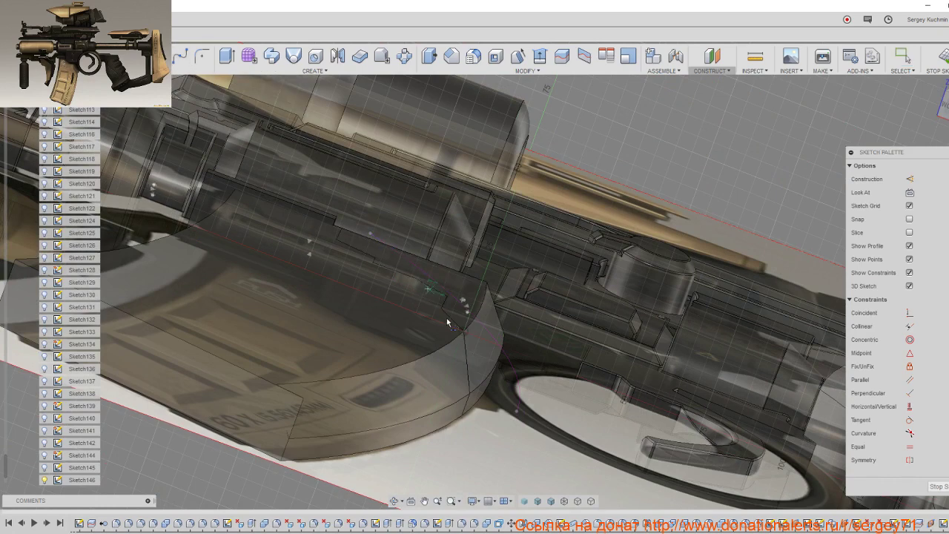
pyautogui.click(498, 406)
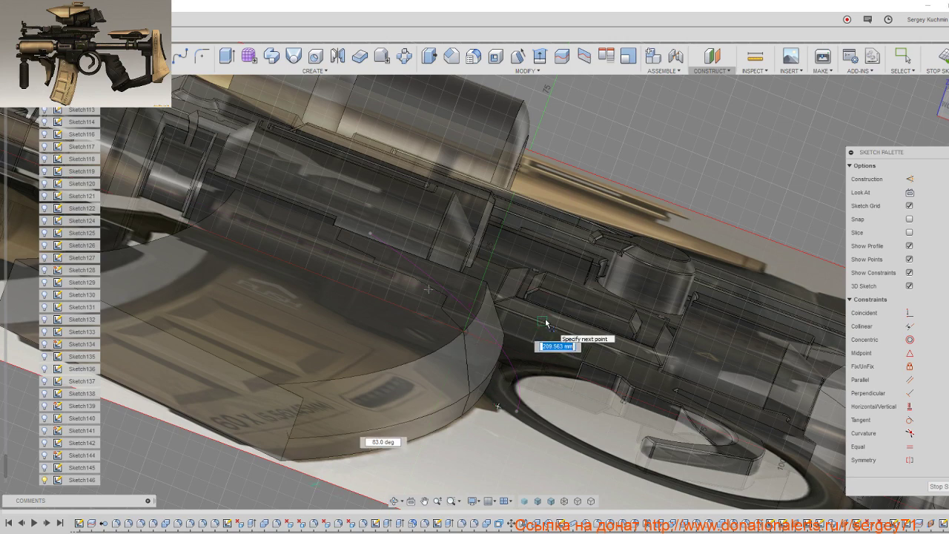
pyautogui.click(476, 252)
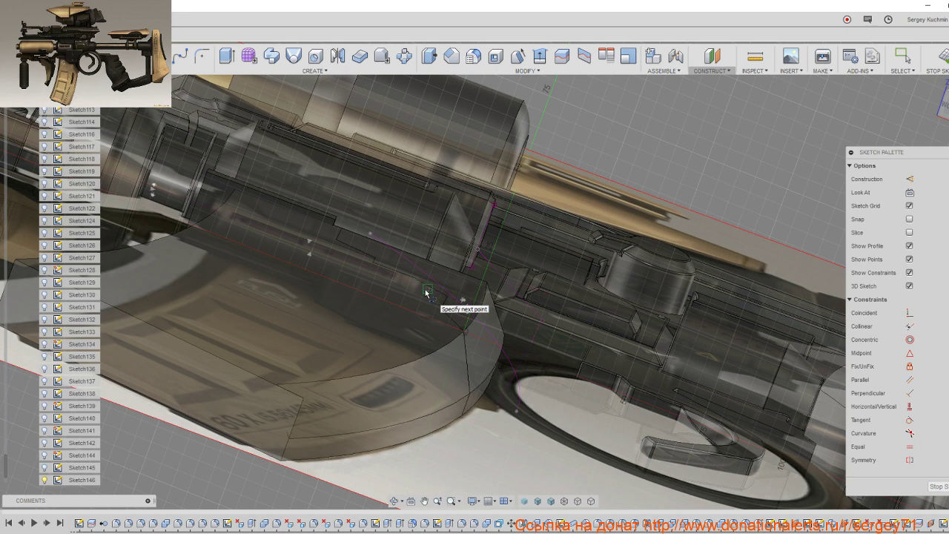
pyautogui.click(427, 290)
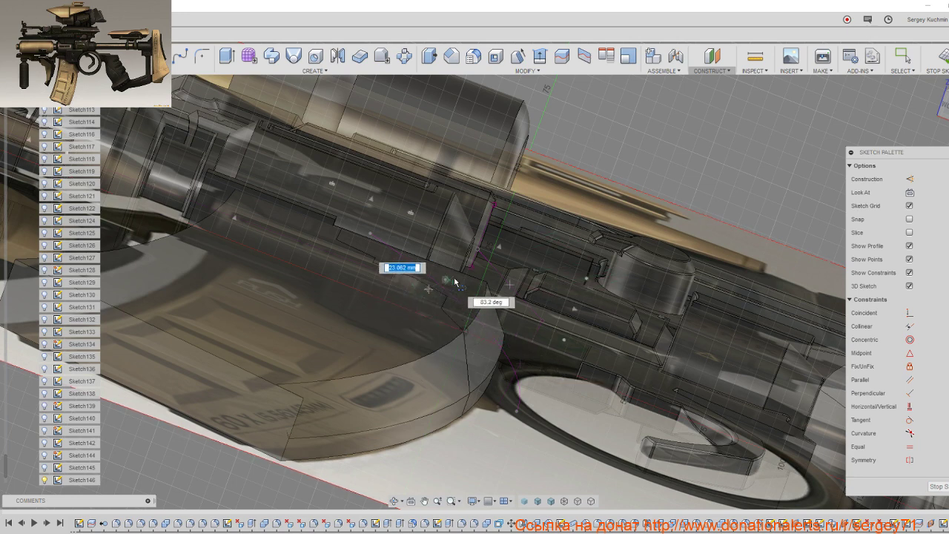
pyautogui.press('Escape')
pyautogui.scroll(5, 447, 295)
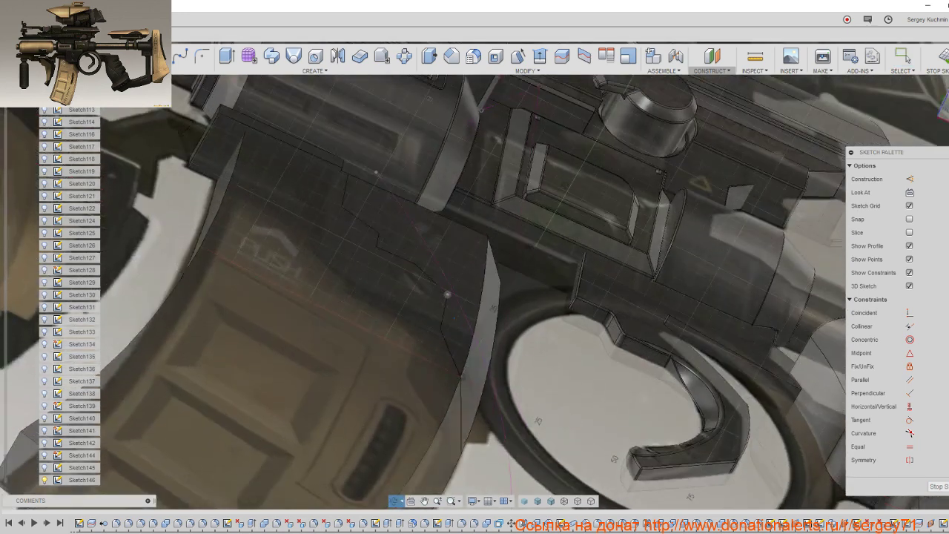
pyautogui.keyDown('shift'); pyautogui.moveTo(447, 294); pyautogui.dragTo(358, 228, button='middle'); pyautogui.keyUp('shift')
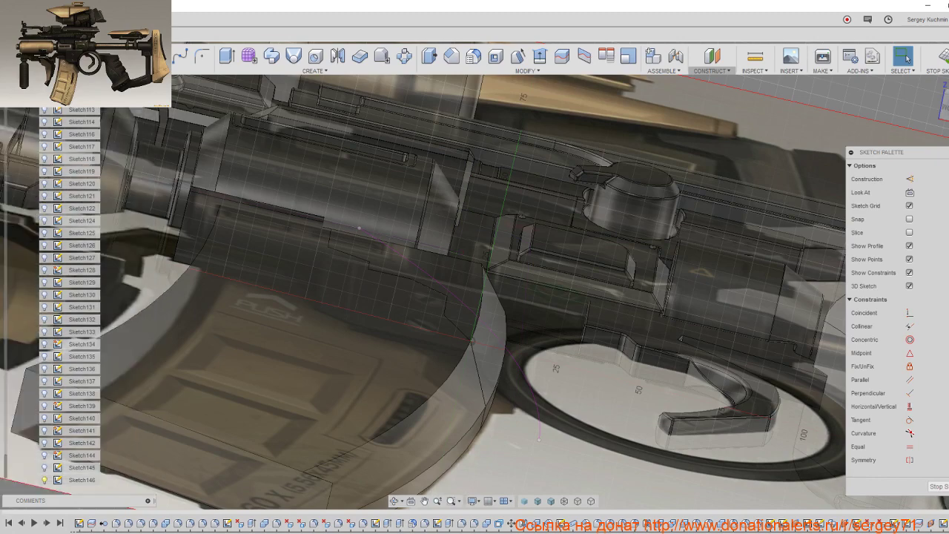
# Step: Create a sketch on the small square plane at the magazine's top, beside the trigger guard
pyautogui.scroll(5, 497, 341)
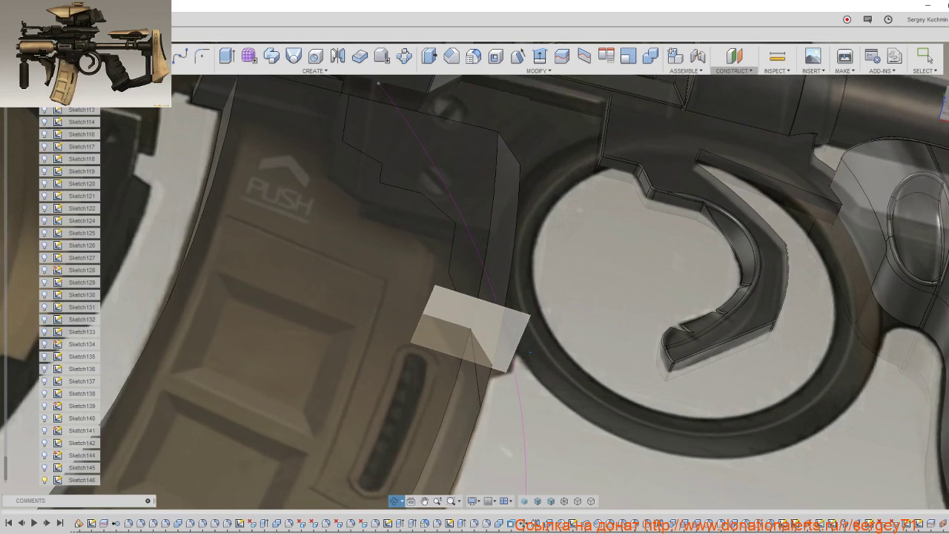
pyautogui.keyDown('shift'); pyautogui.moveTo(529, 349); pyautogui.dragTo(540, 335, button='middle'); pyautogui.keyUp('shift')
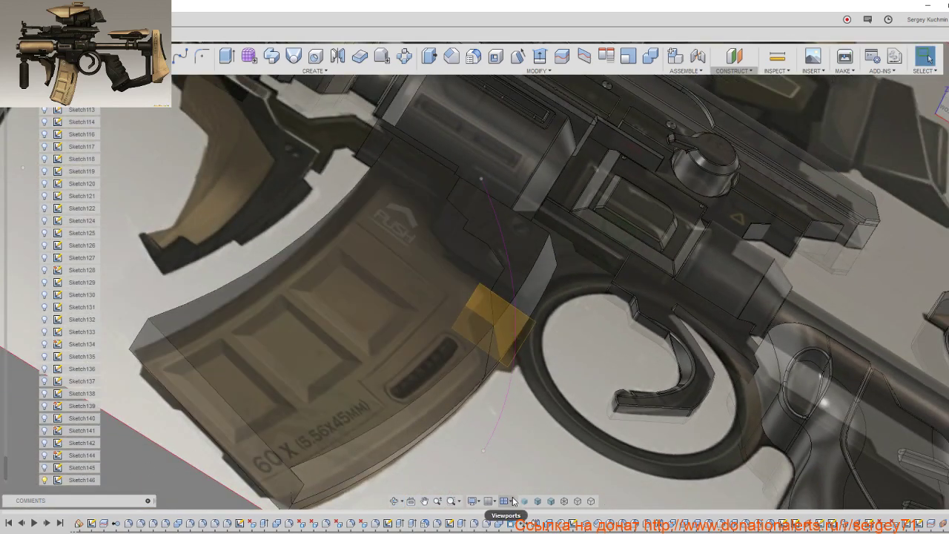
pyautogui.click(517, 325)
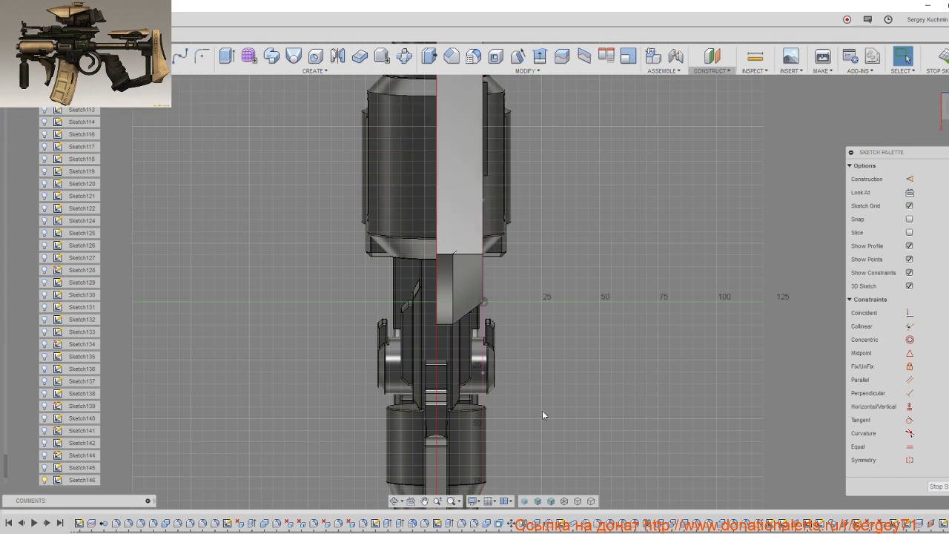
# Step: Draw connected outline lines across the magazine top for the stepped cut
pyautogui.moveTo(542, 414)
pyautogui.keyDown('shift'); pyautogui.mouseDown(button='middle')
pyautogui.moveTo(445, 371)
pyautogui.moveTo(483, 454)
pyautogui.moveTo(516, 389)
pyautogui.moveTo(515, 408)
pyautogui.moveTo(585, 403)
pyautogui.mouseUp(button='middle'); pyautogui.keyUp('shift')
pyautogui.scroll(5, 516, 408)
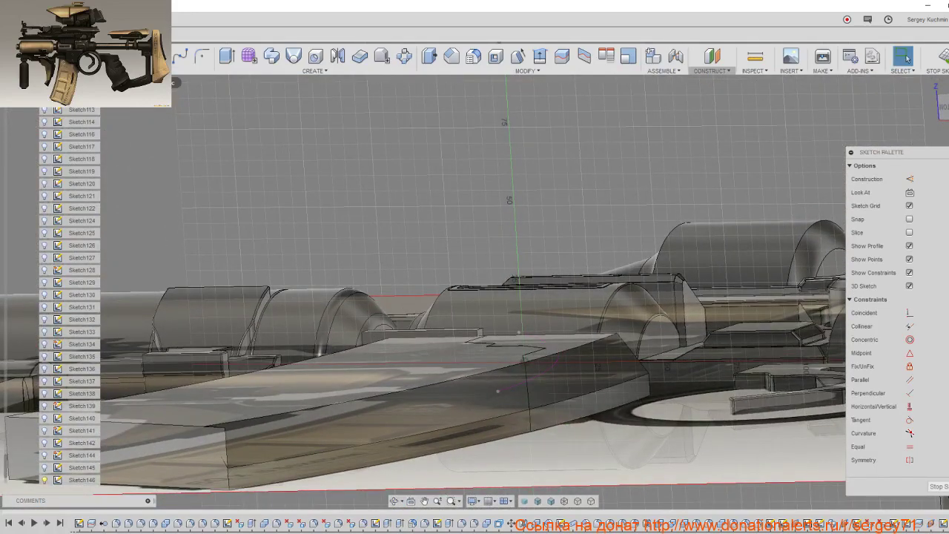
pyautogui.click(479, 320)
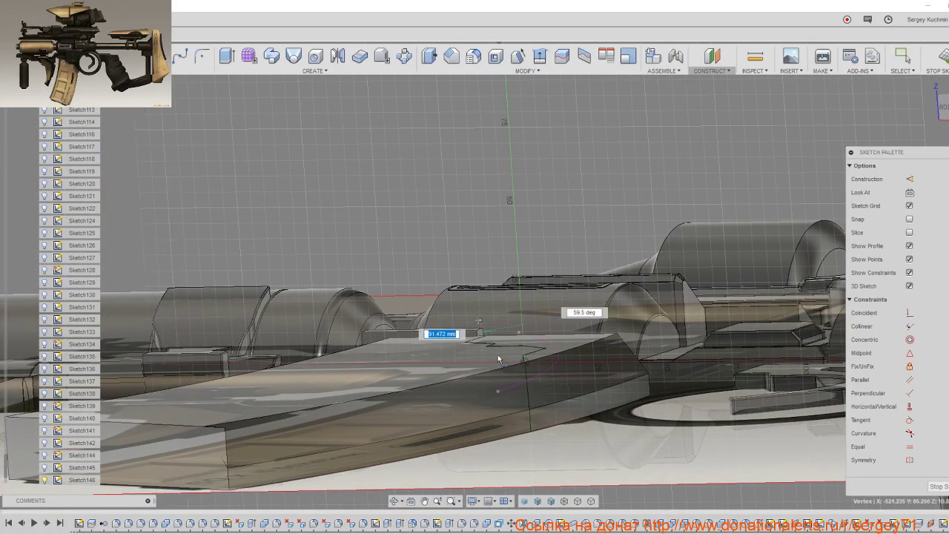
pyautogui.click(601, 384)
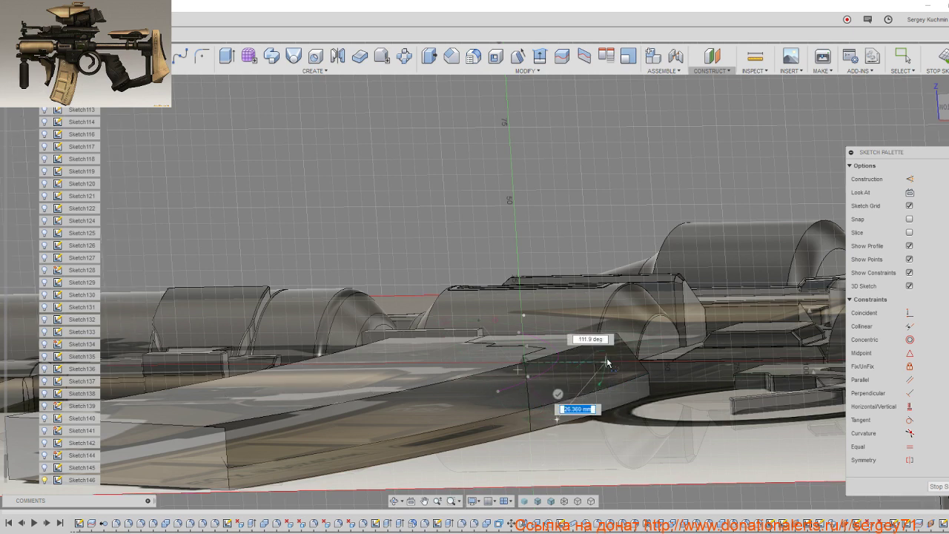
pyautogui.click(557, 289)
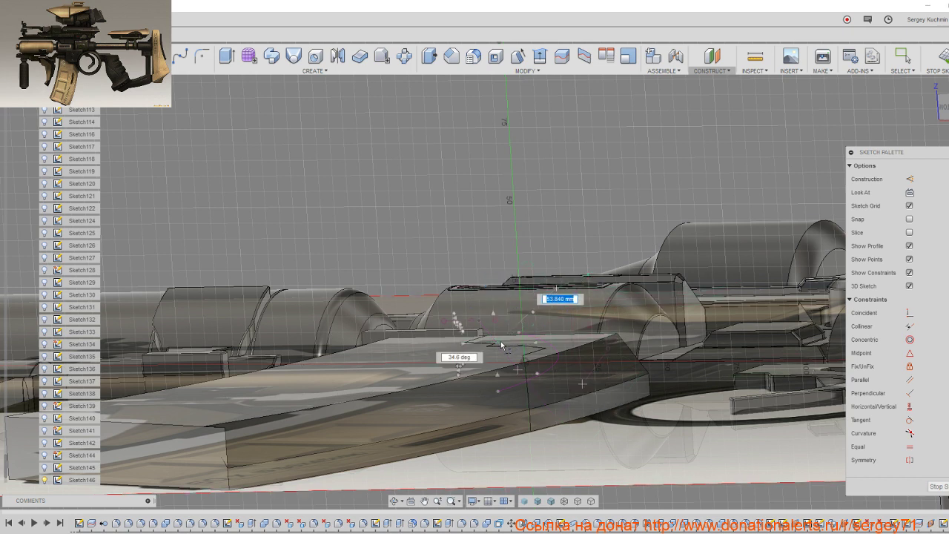
pyautogui.keyDown('shift'); pyautogui.moveTo(481, 329); pyautogui.dragTo(511, 299, button='middle'); pyautogui.keyUp('shift')
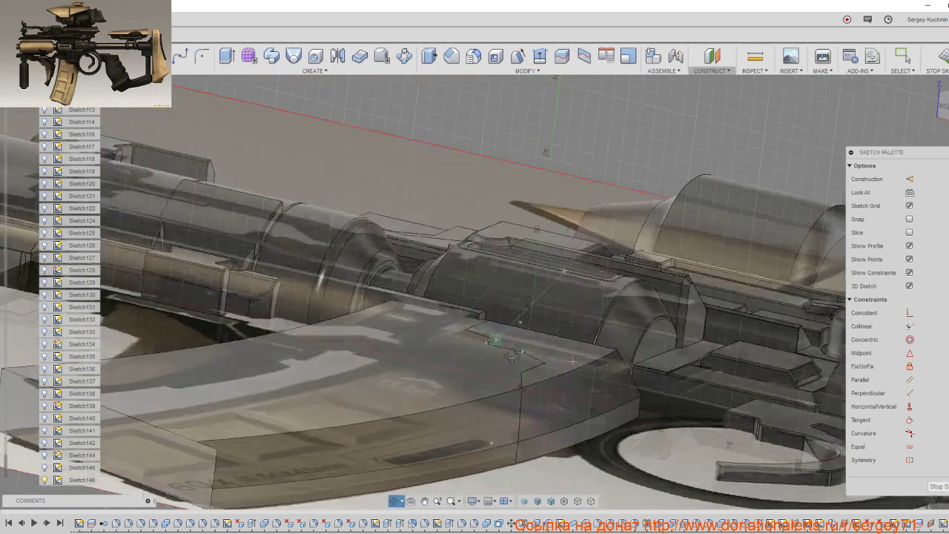
pyautogui.scroll(5, 511, 300)
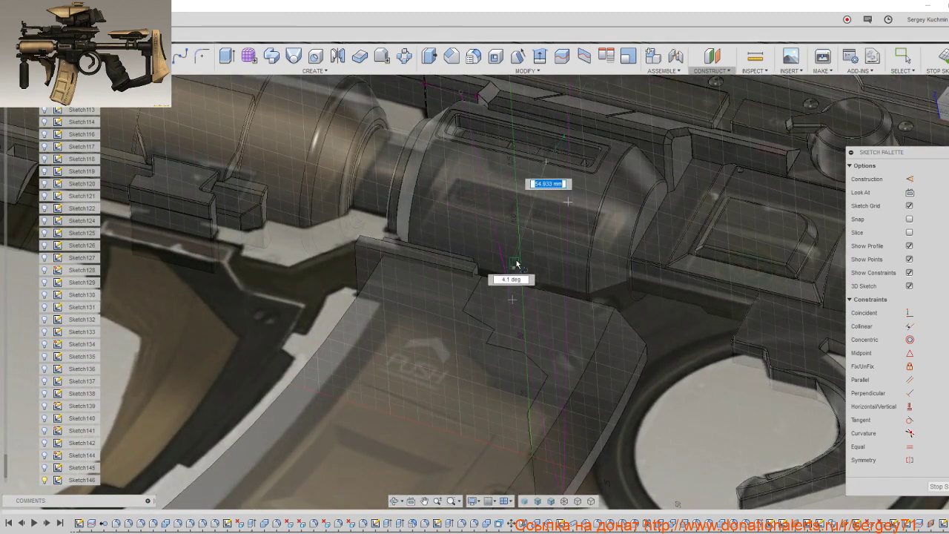
pyautogui.click(518, 316)
pyautogui.moveTo(519, 378)
pyautogui.keyDown('shift'); pyautogui.mouseDown(button='middle')
pyautogui.moveTo(561, 420)
pyautogui.moveTo(527, 363)
pyautogui.mouseUp(button='middle'); pyautogui.keyUp('shift')
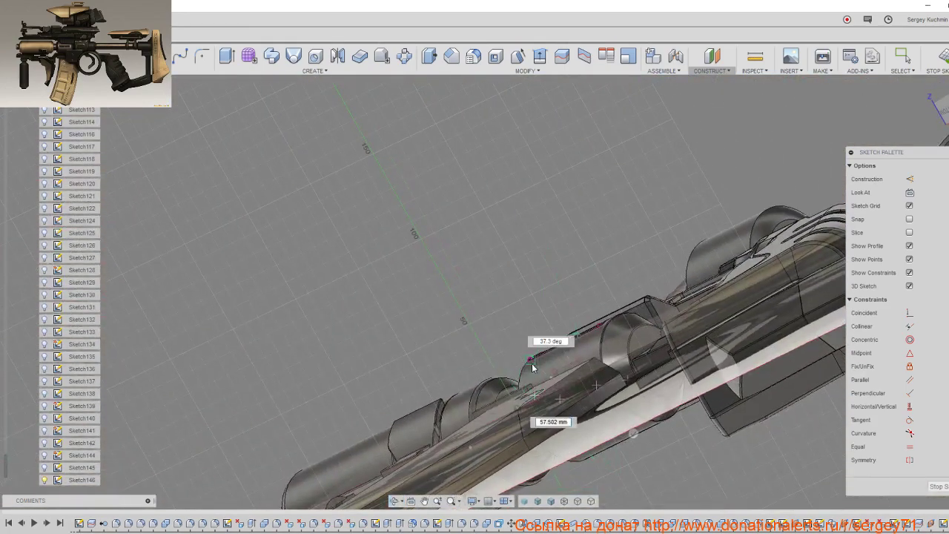
pyautogui.rightClick(527, 363)
pyautogui.click(497, 362)
pyautogui.moveTo(578, 368)
pyautogui.keyDown('shift'); pyautogui.mouseDown(button='middle')
pyautogui.moveTo(543, 420)
pyautogui.moveTo(517, 430)
pyautogui.moveTo(534, 424)
pyautogui.mouseUp(button='middle'); pyautogui.keyUp('shift')
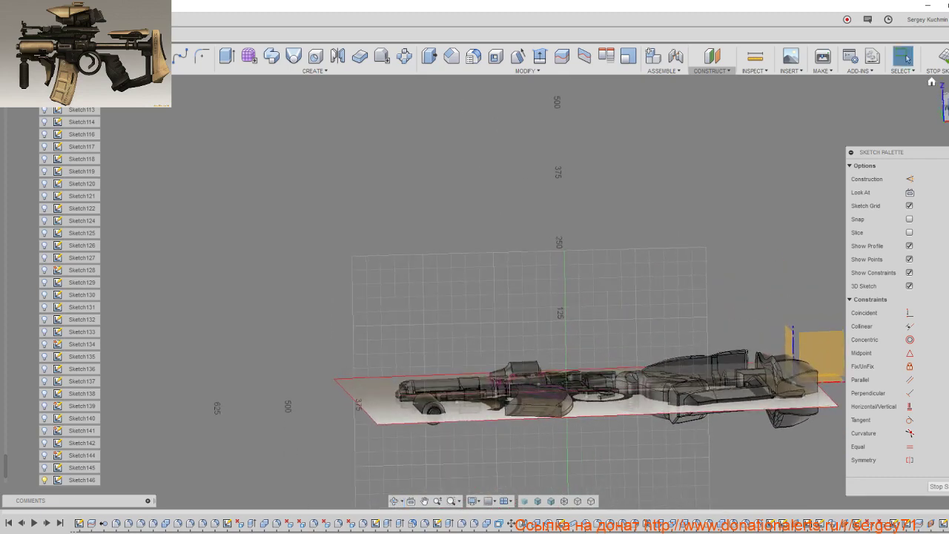
# Step: Look straight down onto the sketch plane, zoom in, and hide the sketch grid
pyautogui.click(910, 192)
pyautogui.scroll(3, 479, 361)
pyautogui.scroll(3, 452, 299)
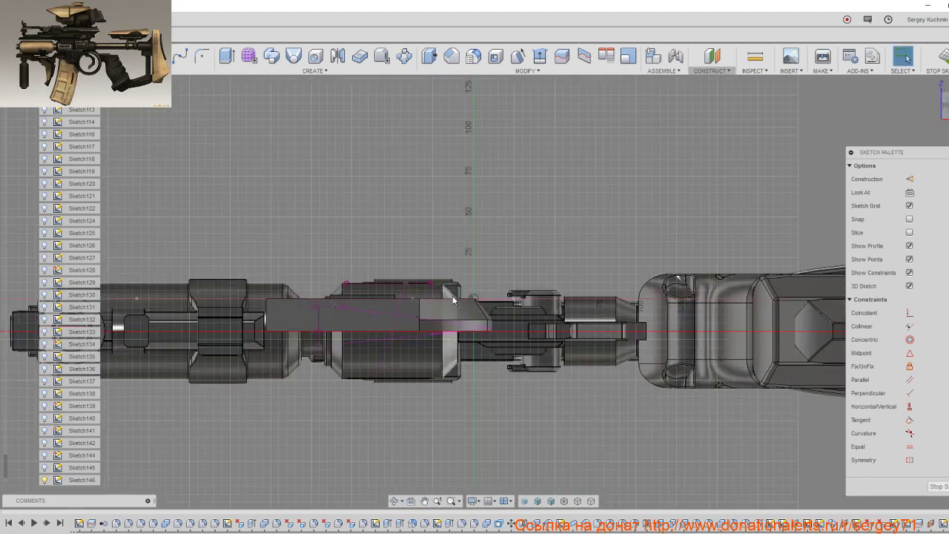
pyautogui.scroll(2, 454, 301)
pyautogui.scroll(2, 457, 301)
pyautogui.scroll(2, 455, 304)
pyautogui.scroll(2, 453, 316)
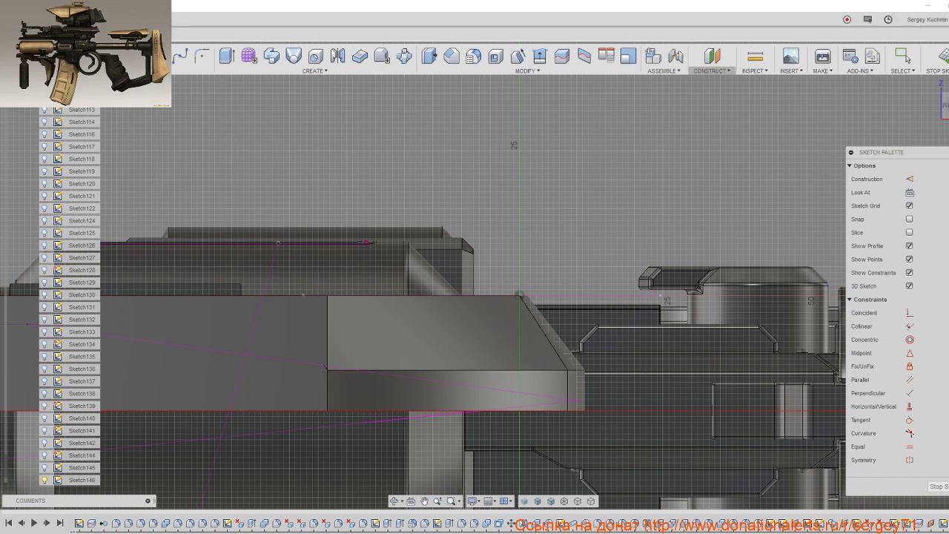
pyautogui.click(909, 207)
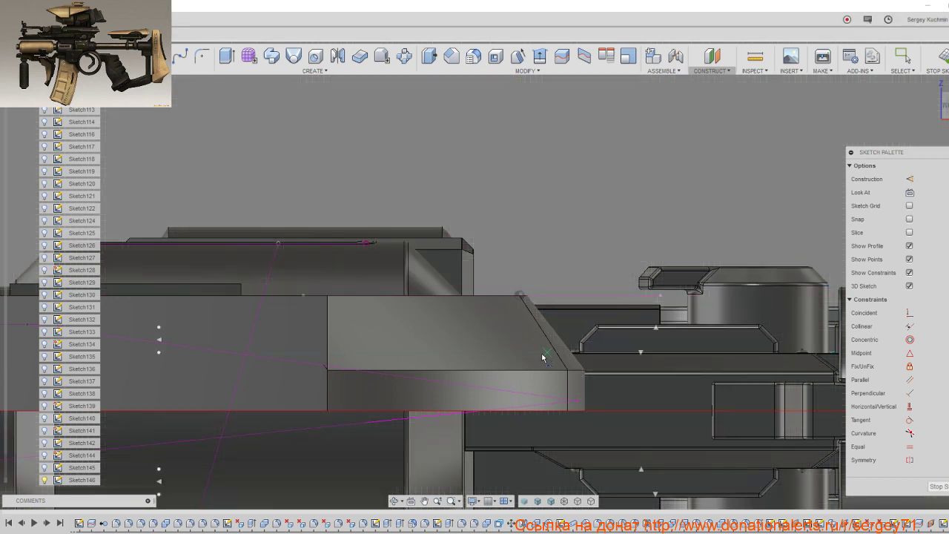
# Step: Add a horizontal line from the magazine's top corner and a small 3-point rectangle
pyautogui.click(487, 281)
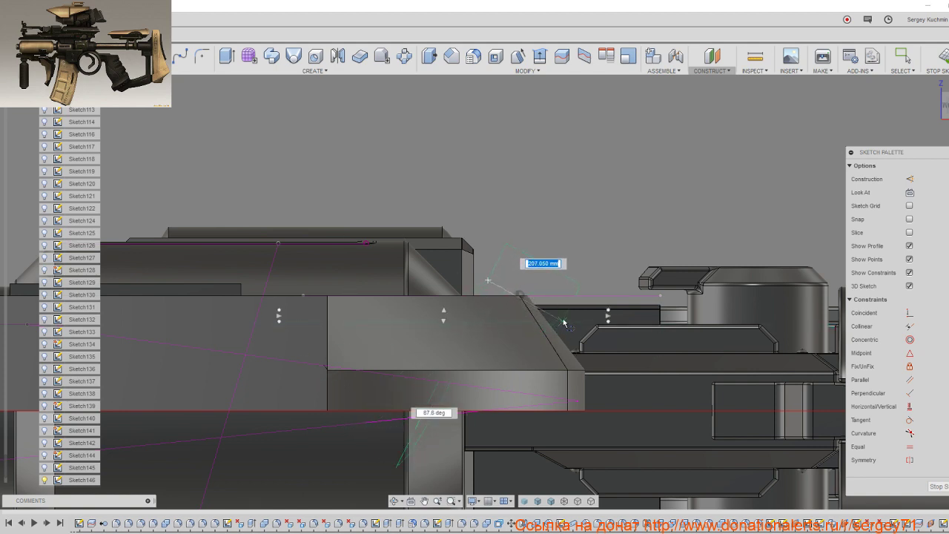
pyautogui.click(600, 280)
pyautogui.press('p')
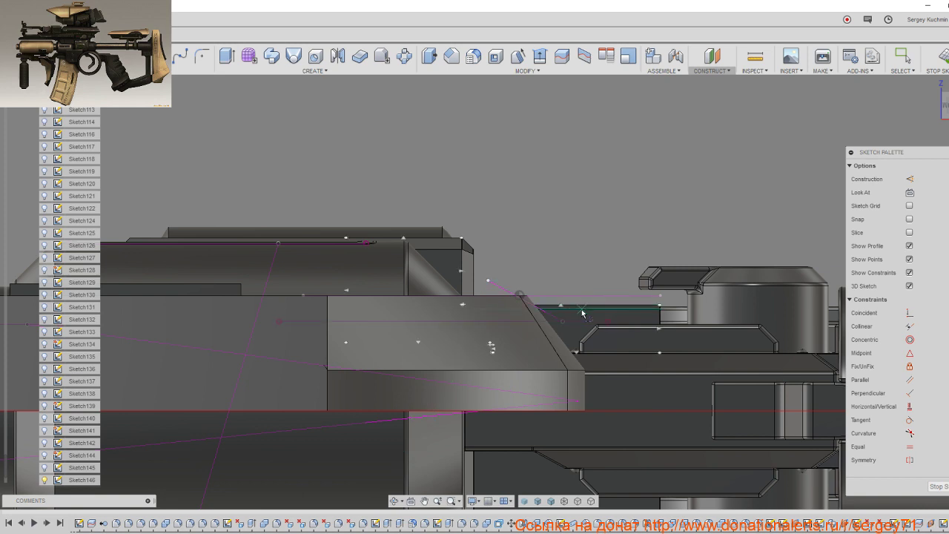
pyautogui.click(490, 281)
pyautogui.click(523, 241)
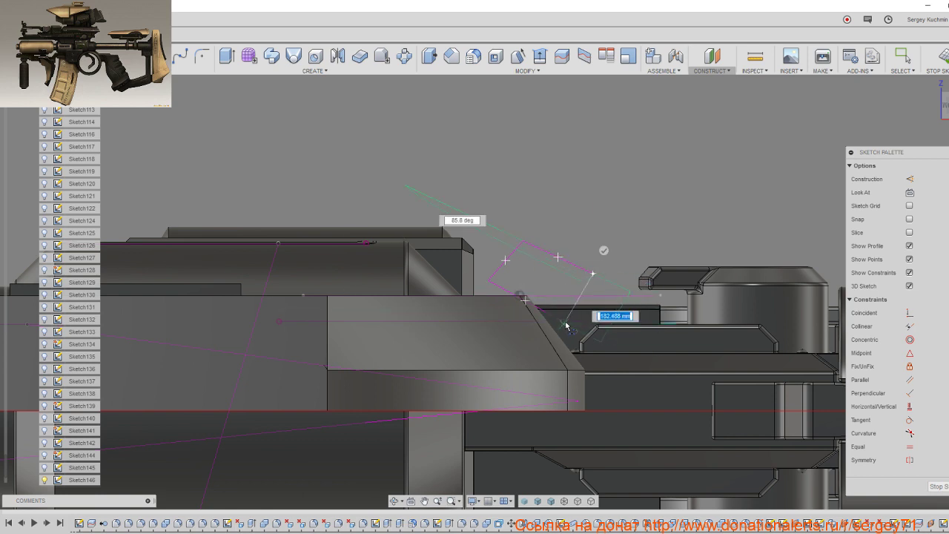
pyautogui.press('p')
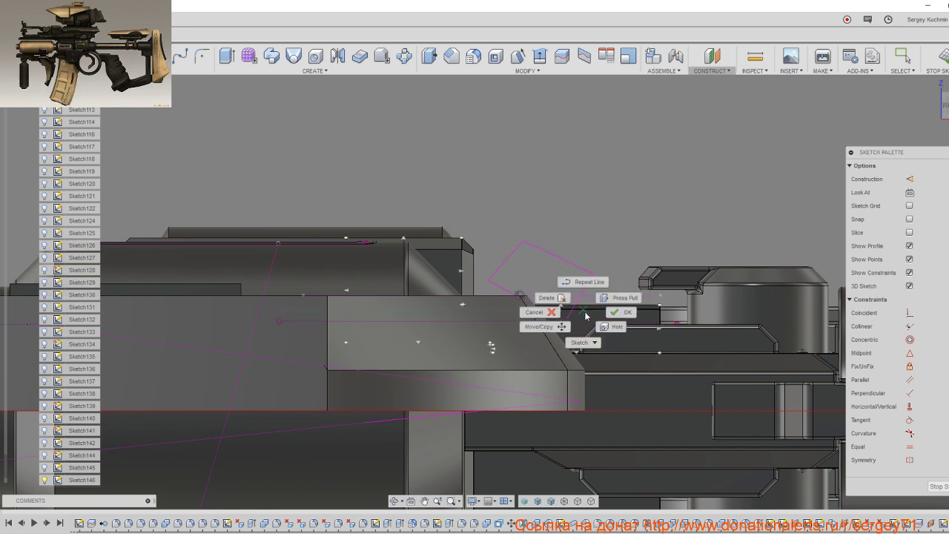
pyautogui.moveTo(608, 299)
pyautogui.keyDown('shift'); pyautogui.mouseDown(button='middle')
pyautogui.moveTo(585, 359)
pyautogui.moveTo(582, 440)
pyautogui.moveTo(563, 385)
pyautogui.mouseUp(button='middle'); pyautogui.keyUp('shift')
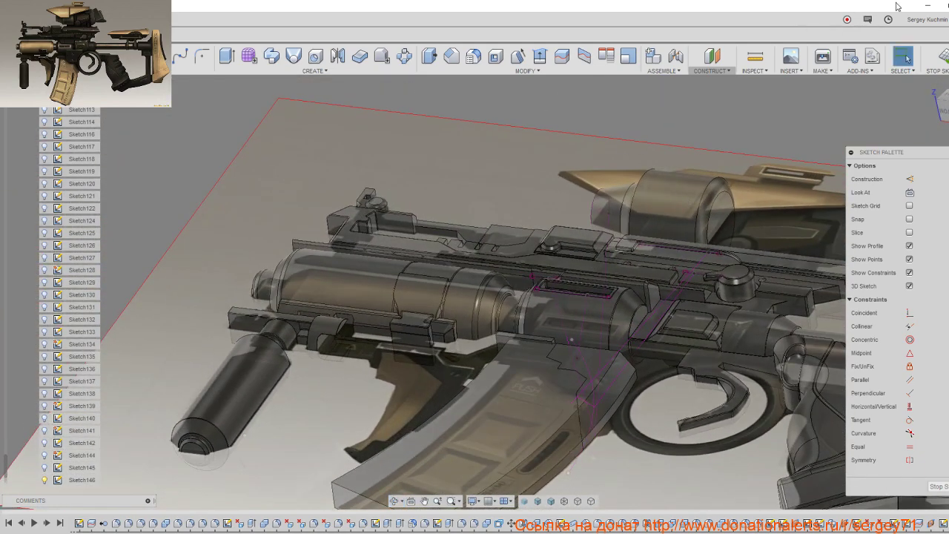
# Step: Finish the magazine sketch and orbit to an edge-on side view of the gun
pyautogui.click(940, 57)
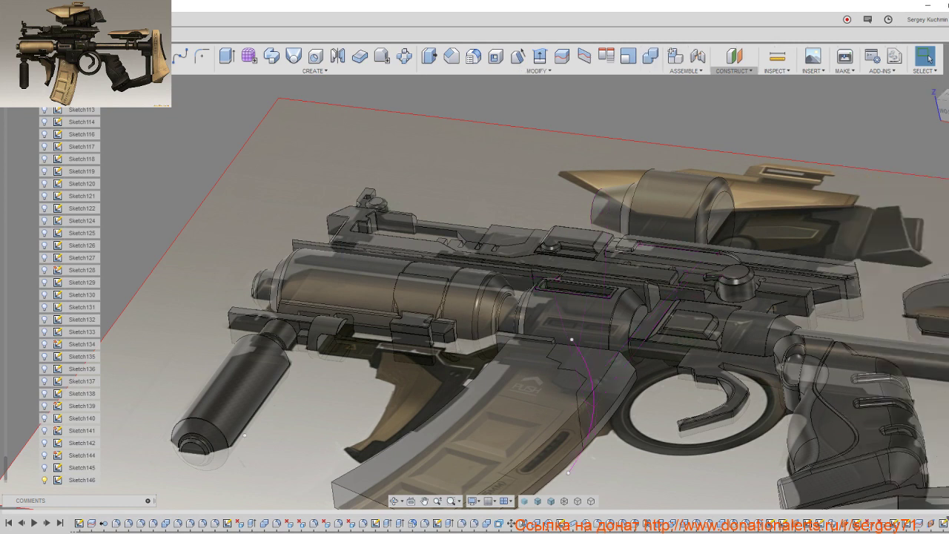
pyautogui.moveTo(653, 371)
pyautogui.keyDown('shift'); pyautogui.mouseDown(button='middle')
pyautogui.moveTo(689, 357)
pyautogui.moveTo(730, 363)
pyautogui.mouseUp(button='middle'); pyautogui.keyUp('shift')
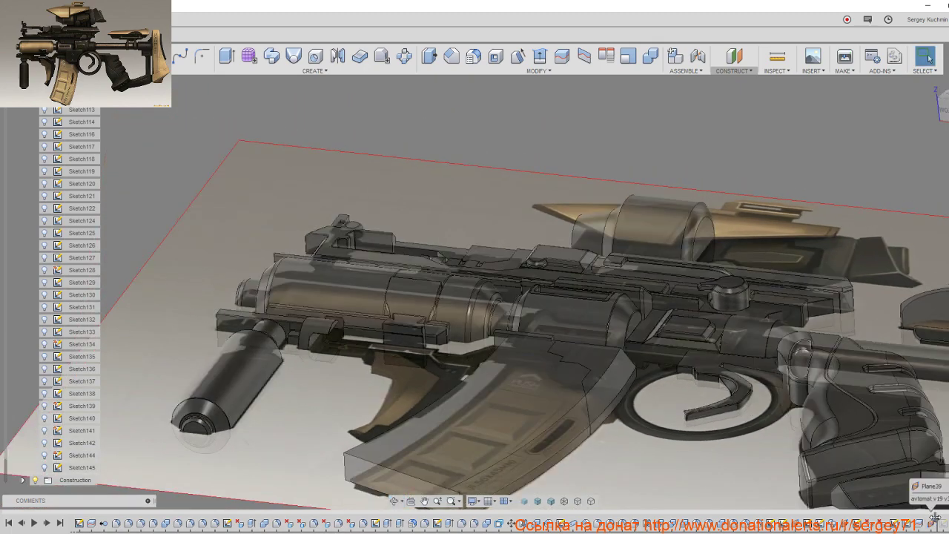
pyautogui.moveTo(936, 522)
pyautogui.keyDown('shift'); pyautogui.mouseDown(button='middle')
pyautogui.moveTo(293, 421)
pyautogui.moveTo(717, 370)
pyautogui.mouseUp(button='middle'); pyautogui.keyUp('shift')
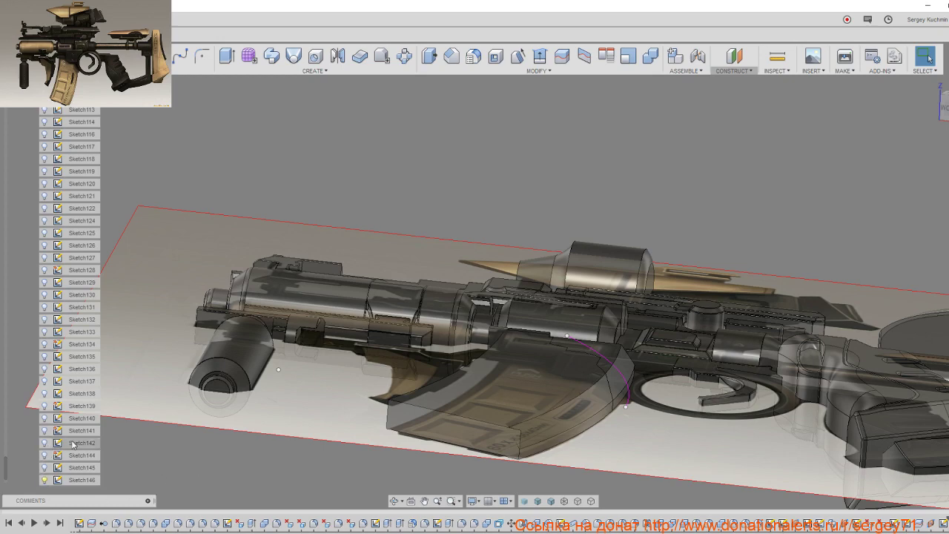
pyautogui.moveTo(556, 429)
pyautogui.keyDown('shift'); pyautogui.mouseDown(button='middle')
pyautogui.moveTo(590, 398)
pyautogui.moveTo(157, 510)
pyautogui.mouseUp(button='middle'); pyautogui.keyUp('shift')
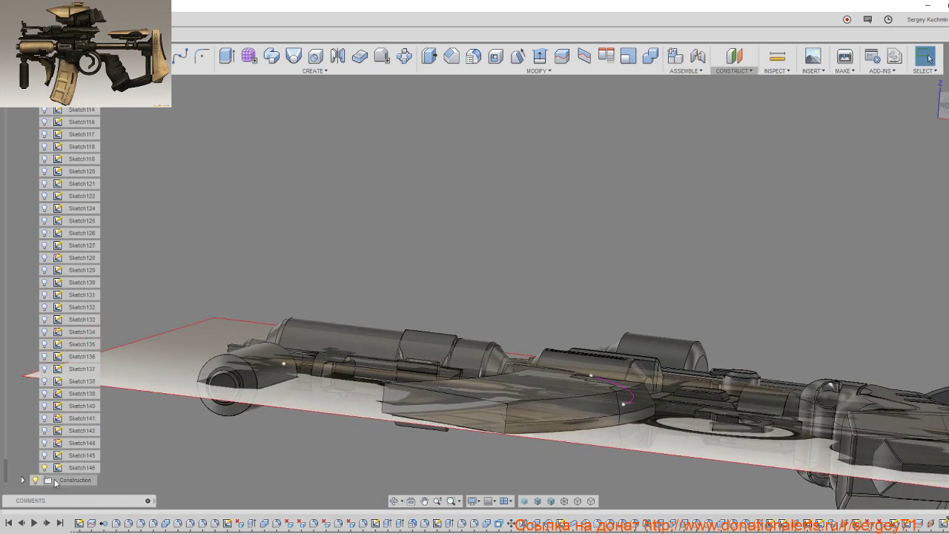
# Step: Show Plane39 from the Construction folder and start a new sketch on it
pyautogui.click(23, 480)
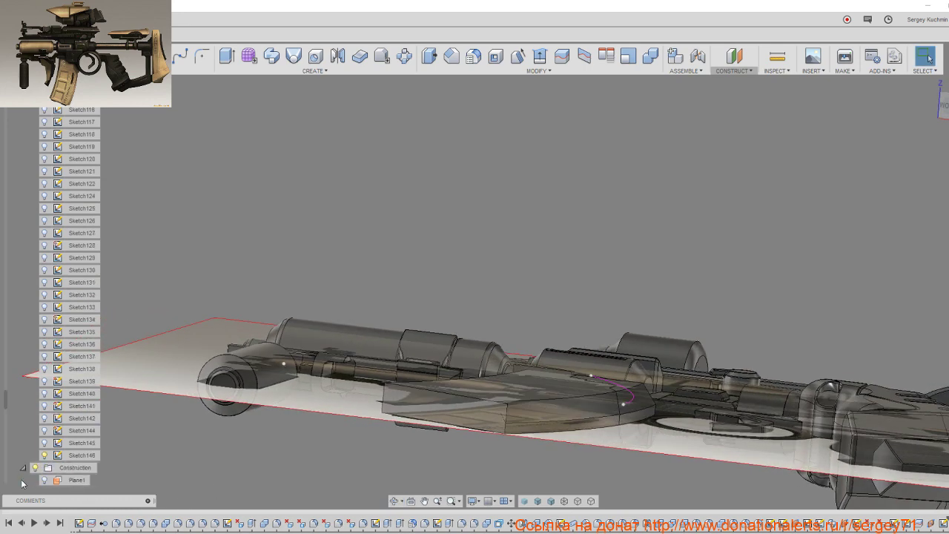
pyautogui.scroll(-5, 22, 475)
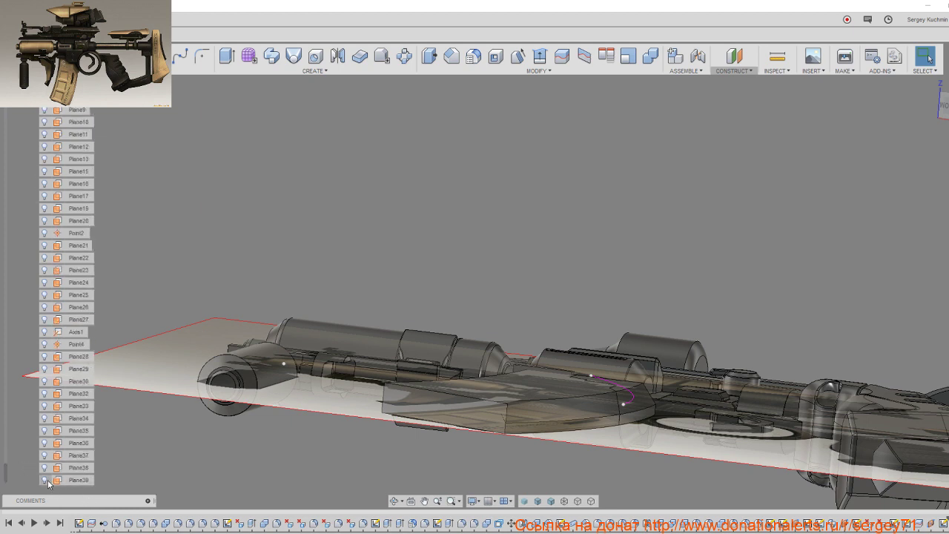
pyautogui.click(45, 480)
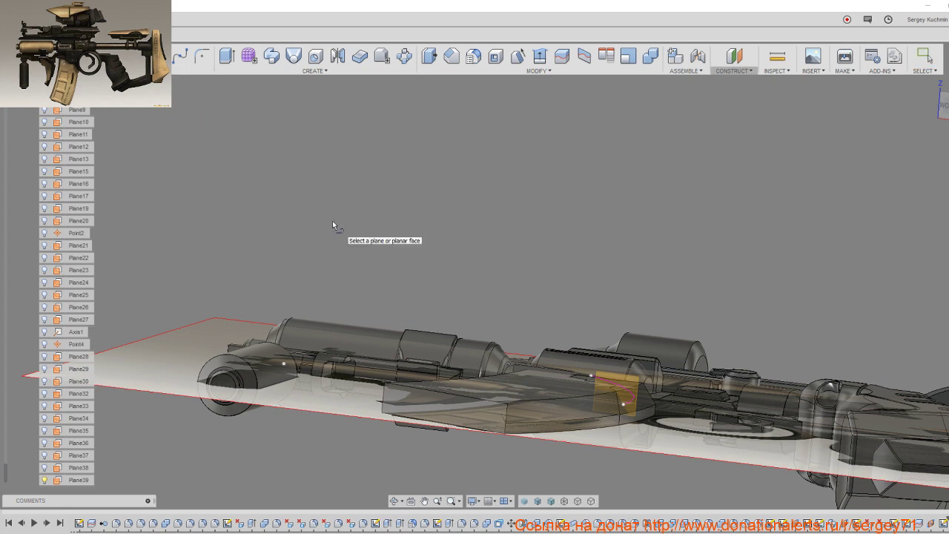
pyautogui.click(633, 386)
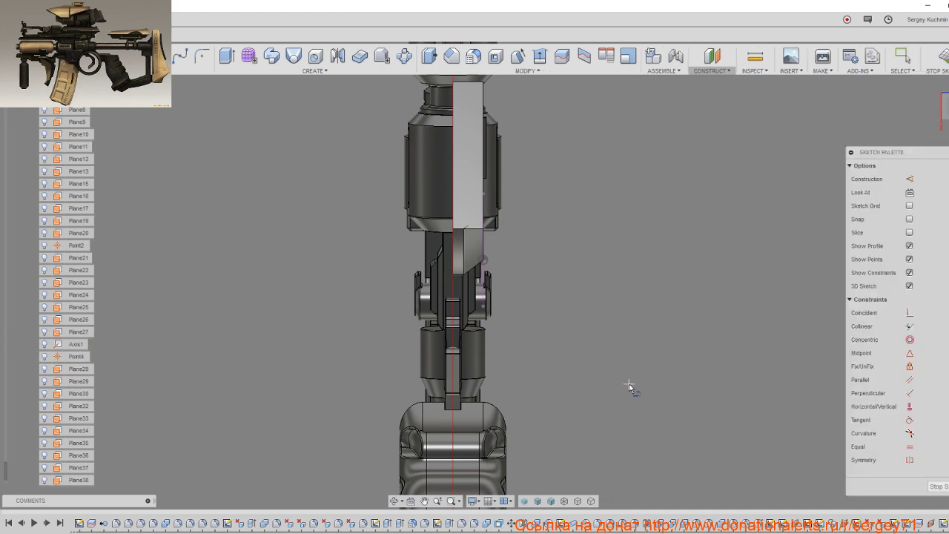
# Step: Draw a triangle of lines beside the angled step on Plane39
pyautogui.scroll(1, 467, 315)
pyautogui.scroll(1, 456, 337)
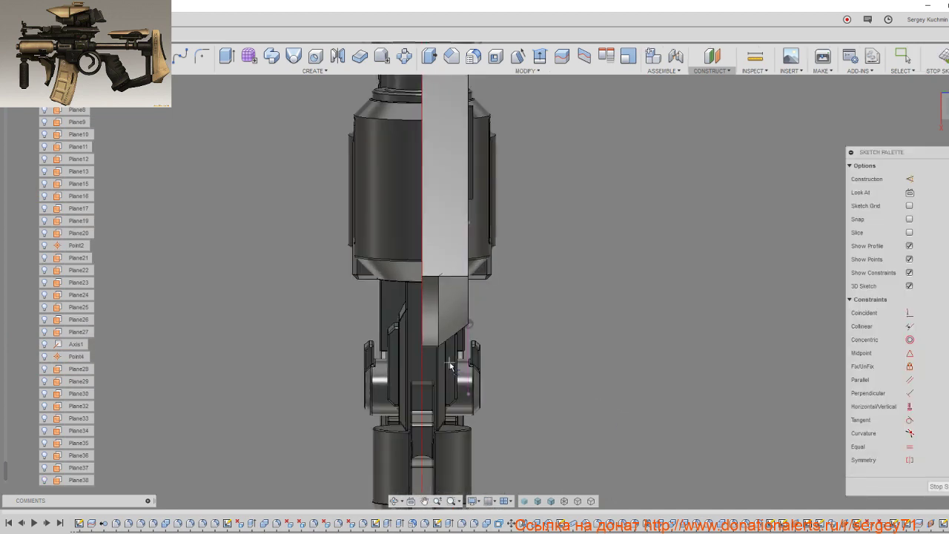
pyautogui.scroll(2, 445, 361)
pyautogui.click(513, 218)
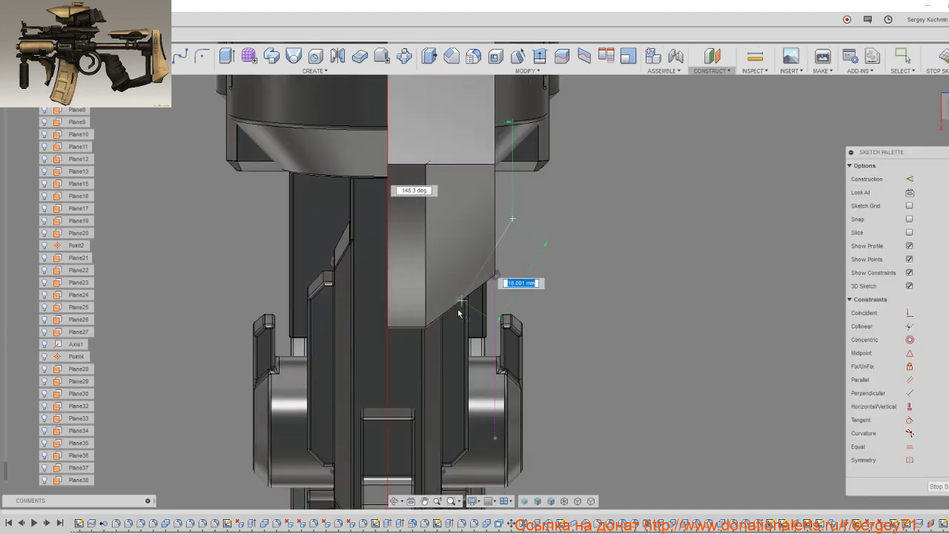
pyautogui.click(453, 319)
pyautogui.click(573, 313)
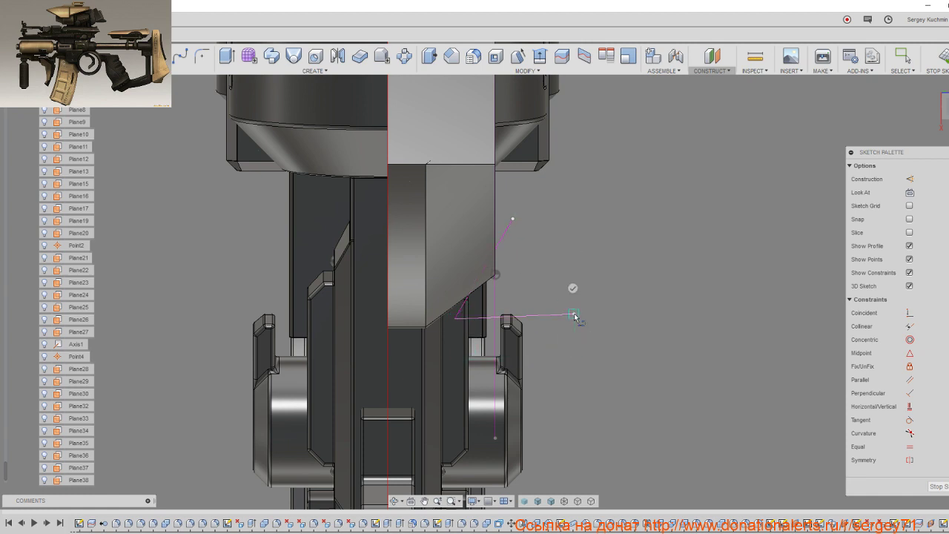
pyautogui.click(513, 218)
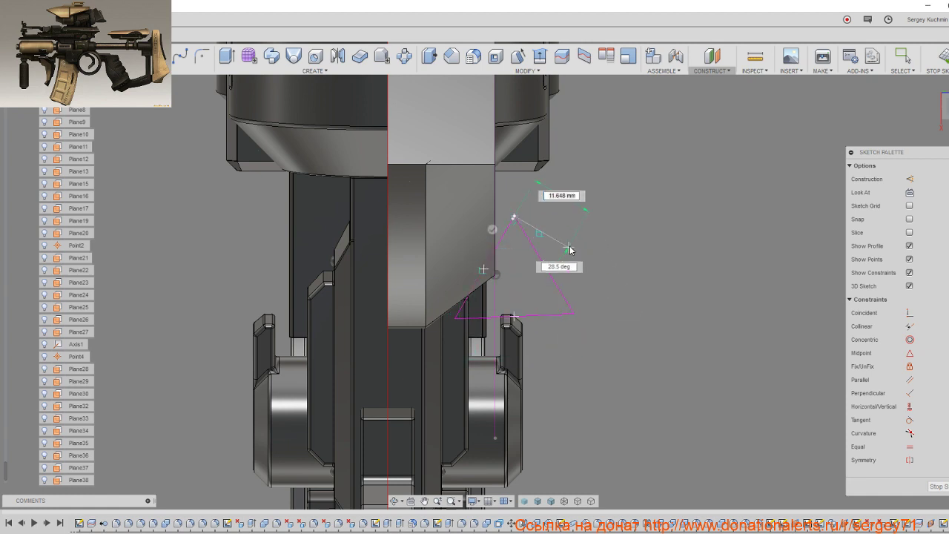
pyautogui.press('Escape')
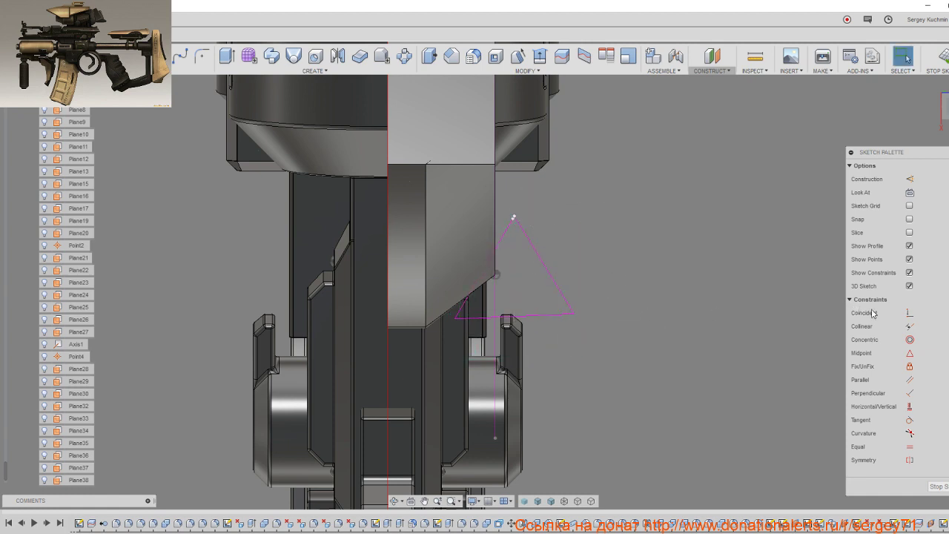
# Step: Close the triangle by joining its loose endpoints with a Coincident constraint
pyautogui.click(910, 313)
pyautogui.scroll(3, 474, 199)
pyautogui.scroll(2, 506, 212)
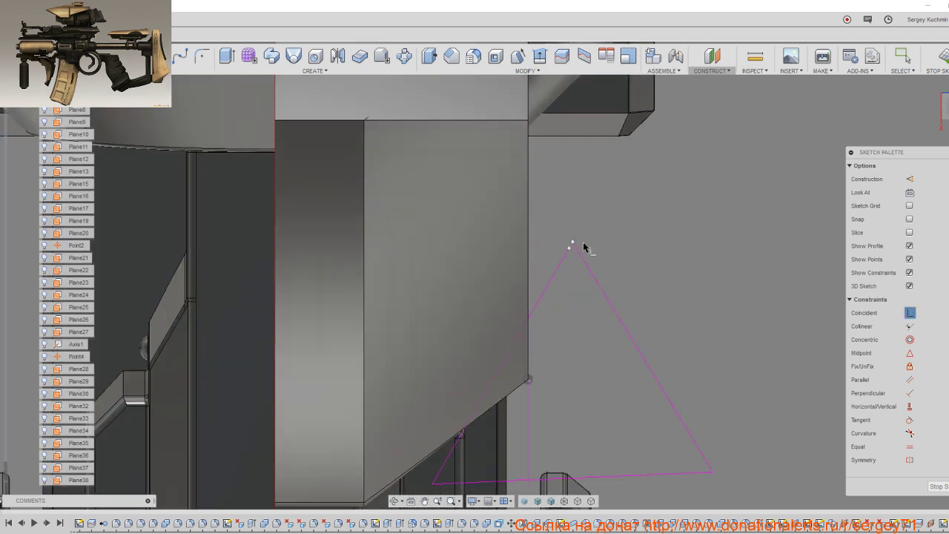
pyautogui.click(573, 245)
pyautogui.scroll(-3, 577, 261)
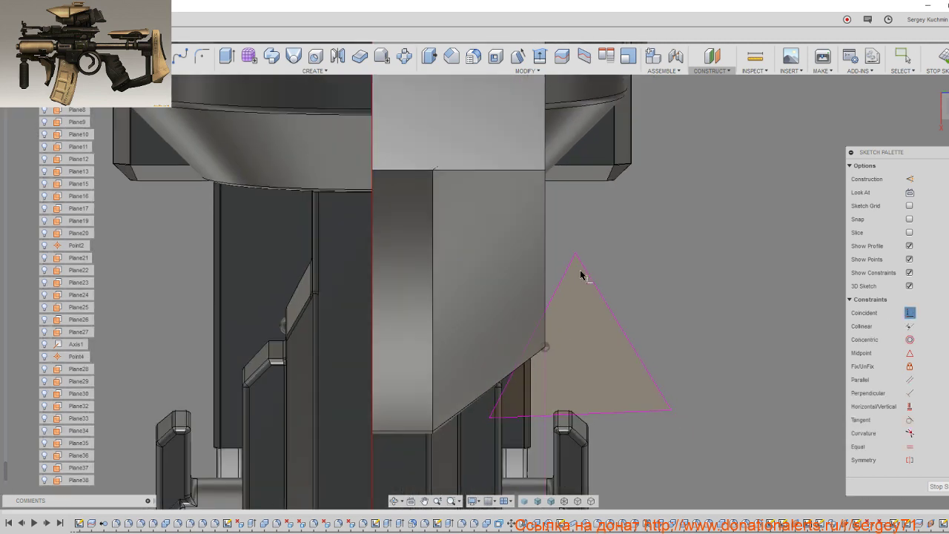
pyautogui.scroll(-2, 579, 289)
pyautogui.rightClick(604, 305)
pyautogui.press('Escape')
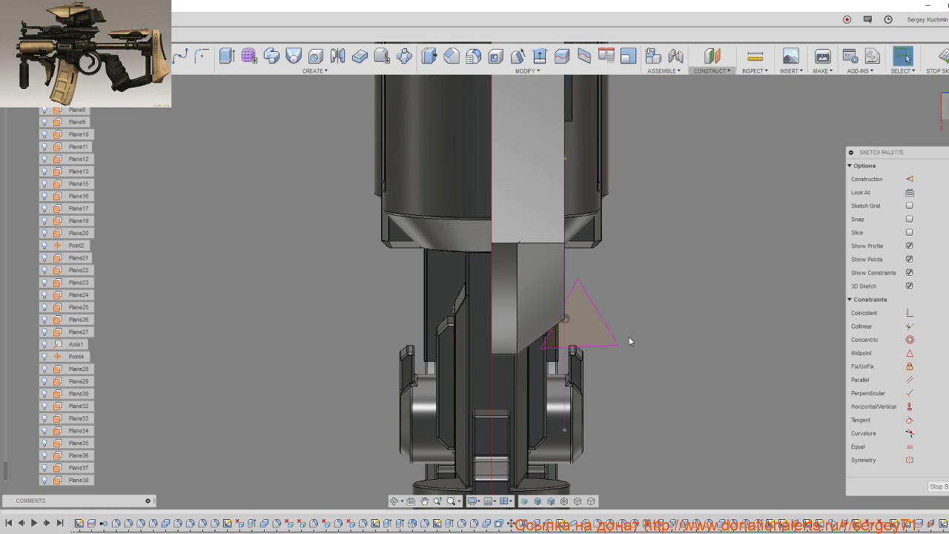
pyautogui.scroll(-3, 631, 340)
# Step: Drag the triangle's apex onto the magazine's top edge corner and finish the sketch
pyautogui.keyDown('shift'); pyautogui.moveTo(630, 340); pyautogui.dragTo(445, 341, button='middle'); pyautogui.keyUp('shift')
pyautogui.keyDown('shift'); pyautogui.moveTo(608, 363); pyautogui.dragTo(561, 355, button='middle'); pyautogui.keyUp('shift')
pyautogui.scroll(2, 562, 354)
pyautogui.scroll(2, 695, 376)
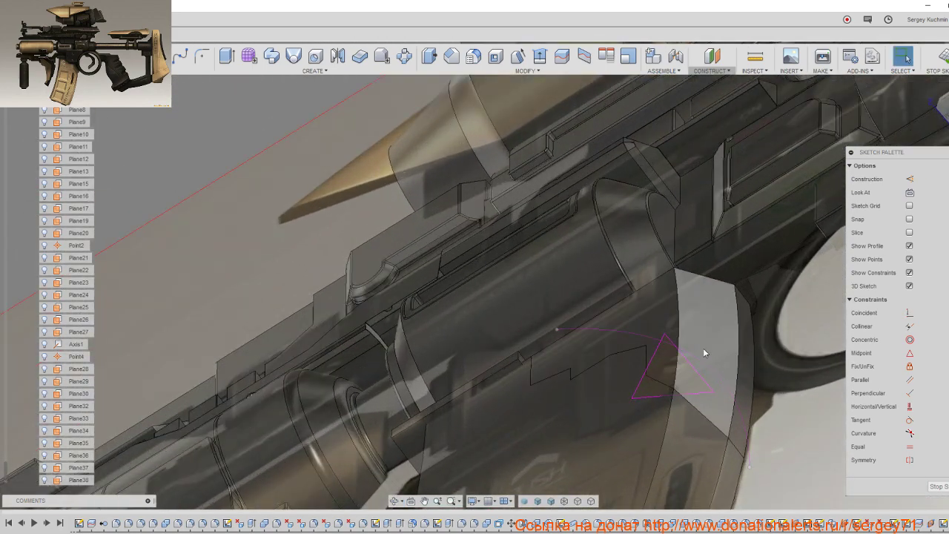
pyautogui.moveTo(664, 335); pyautogui.dragTo(688, 321)
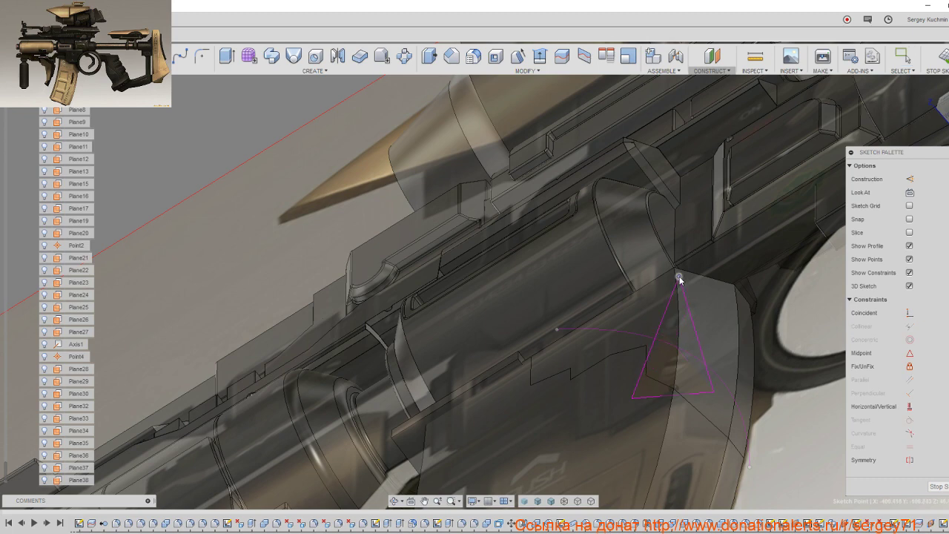
pyautogui.keyDown('shift'); pyautogui.moveTo(682, 344); pyautogui.dragTo(630, 384, button='middle'); pyautogui.keyUp('shift')
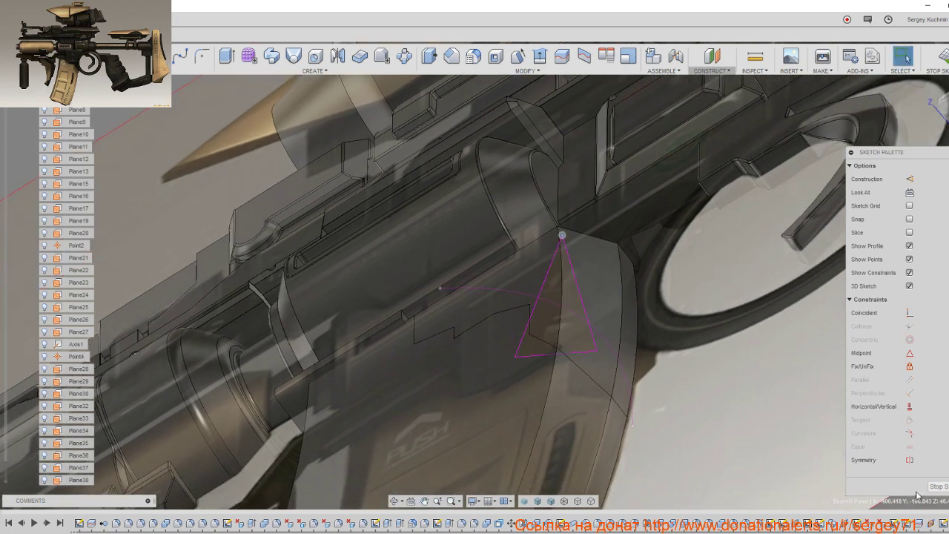
pyautogui.click(935, 487)
pyautogui.moveTo(687, 389)
pyautogui.keyDown('shift'); pyautogui.mouseDown(button='middle')
pyautogui.moveTo(660, 361)
pyautogui.moveTo(639, 366)
pyautogui.mouseUp(button='middle'); pyautogui.keyUp('shift')
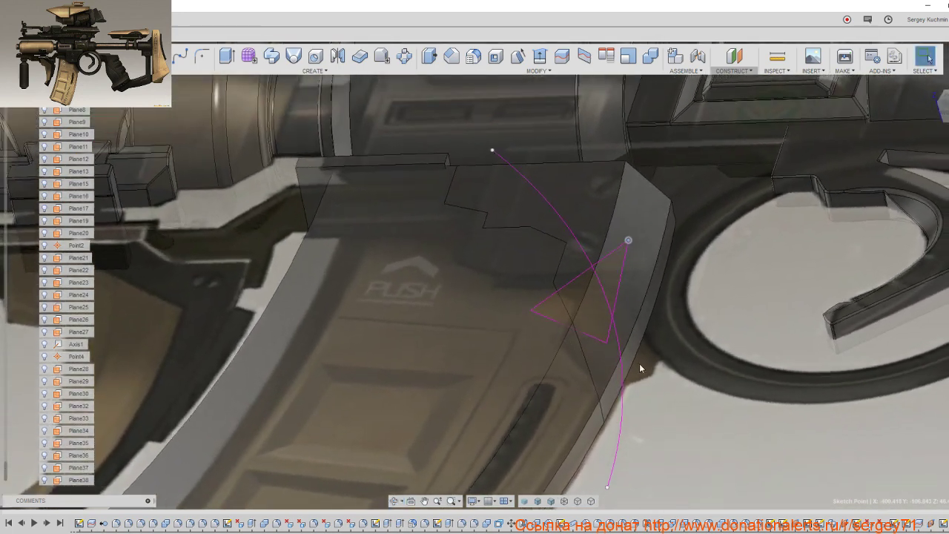
# Step: Open an earlier sketch from the browser for editing and close it again
pyautogui.scroll(3, 69, 347)
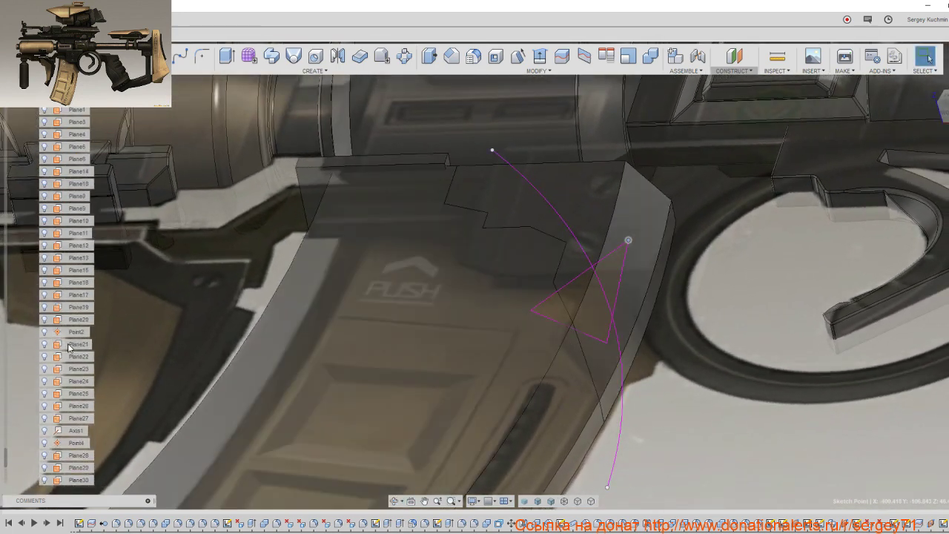
pyautogui.scroll(-10, 69, 346)
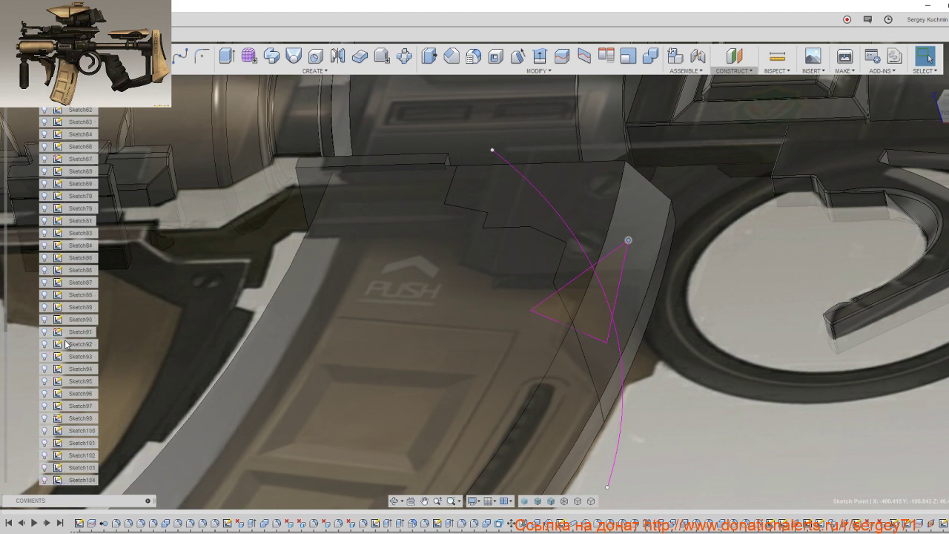
pyautogui.scroll(4, 67, 343)
pyautogui.scroll(10, 69, 345)
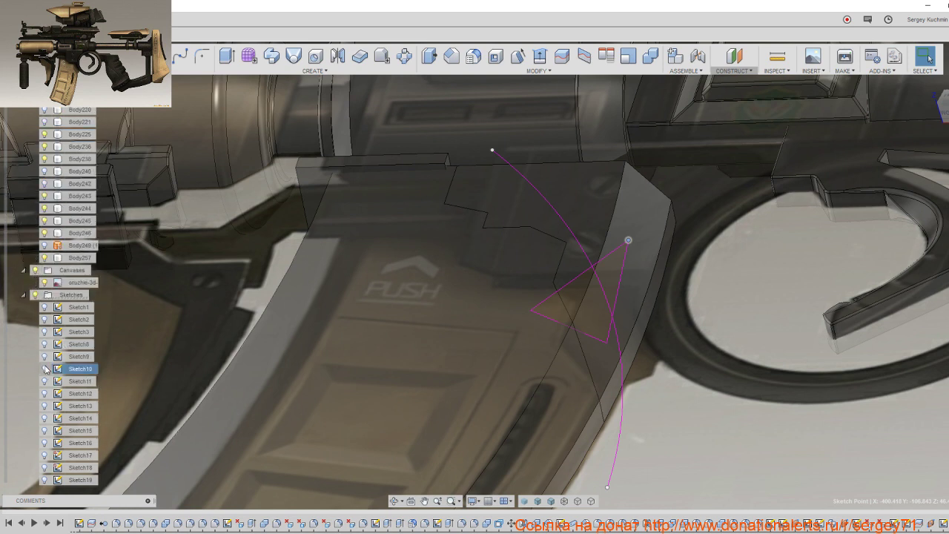
pyautogui.scroll(-5, 46, 368)
pyautogui.scroll(-5, 48, 367)
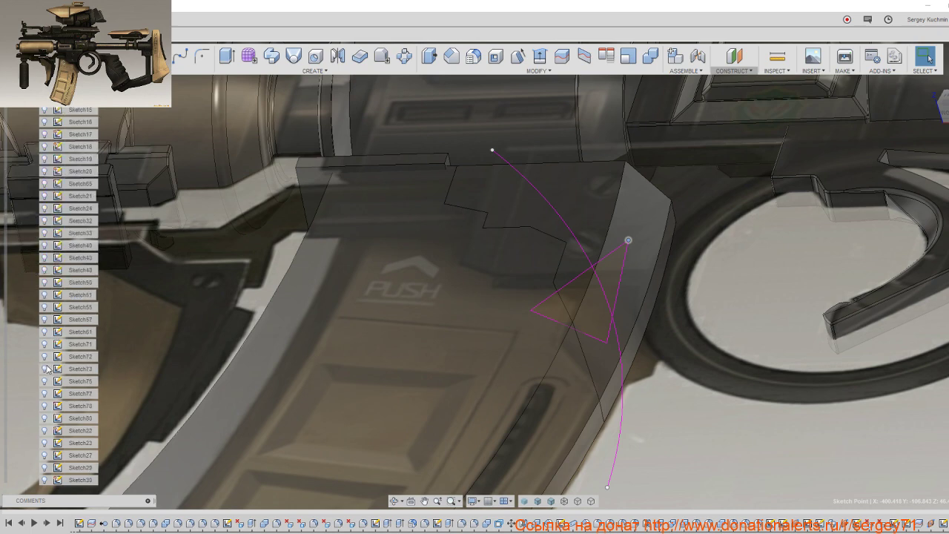
pyautogui.doubleClick(52, 368)
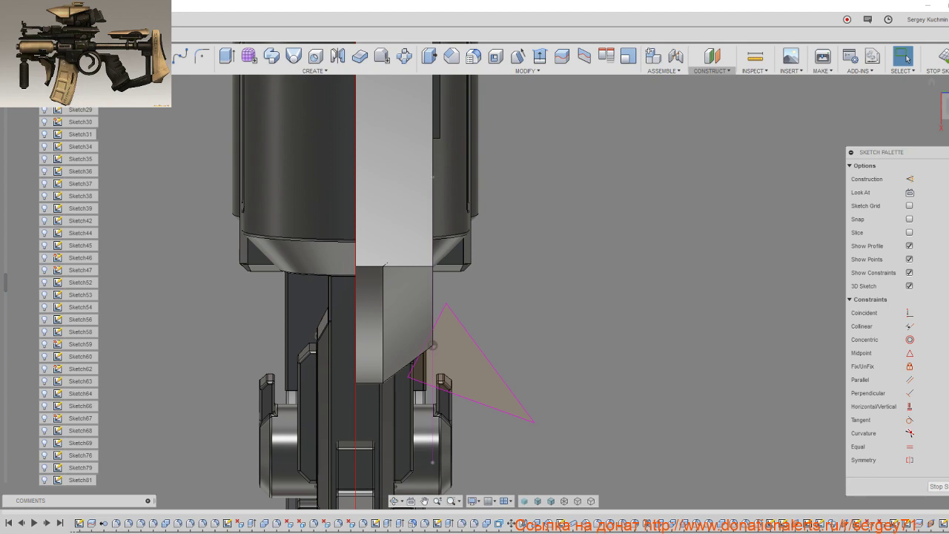
pyautogui.click(936, 487)
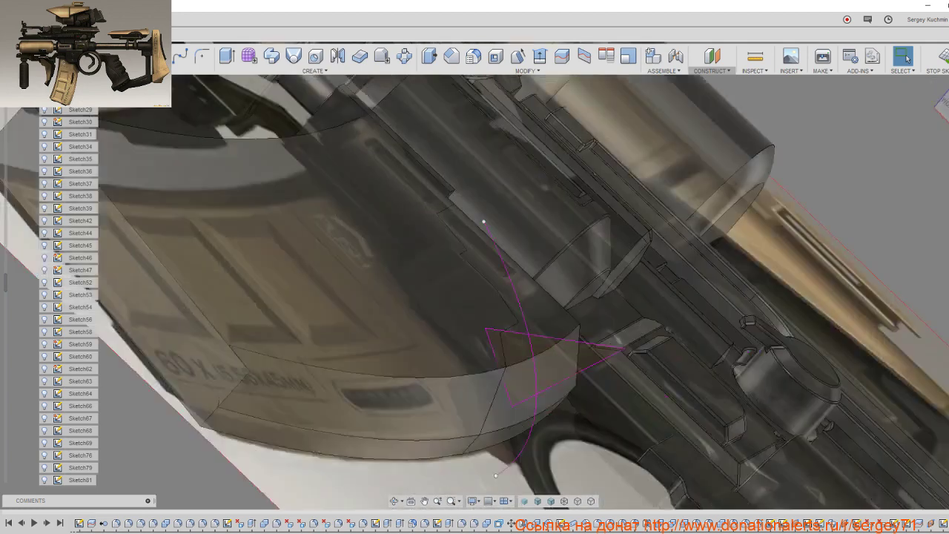
# Step: Turn on Sketch145's visibility to display the stepped outline over the magazine top
pyautogui.scroll(-2, 22, 467)
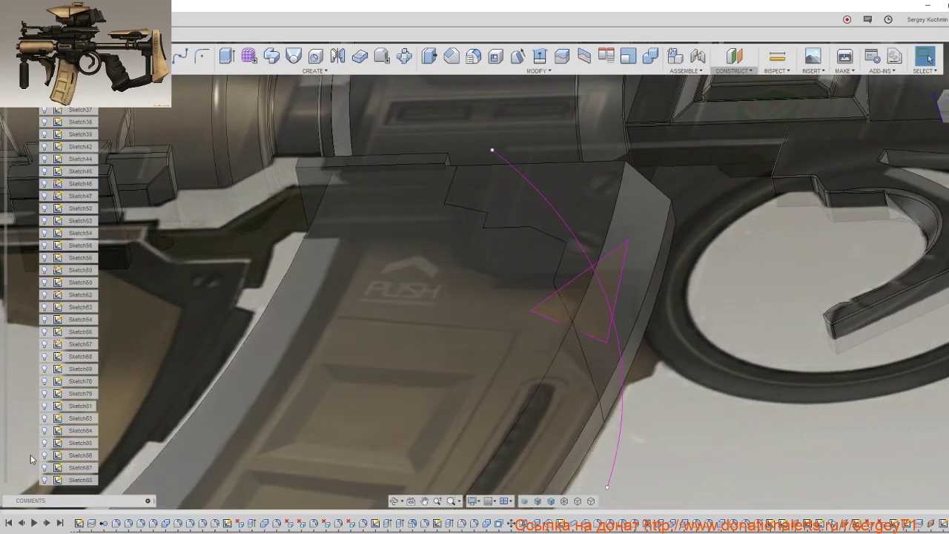
pyautogui.scroll(-10, 11, 412)
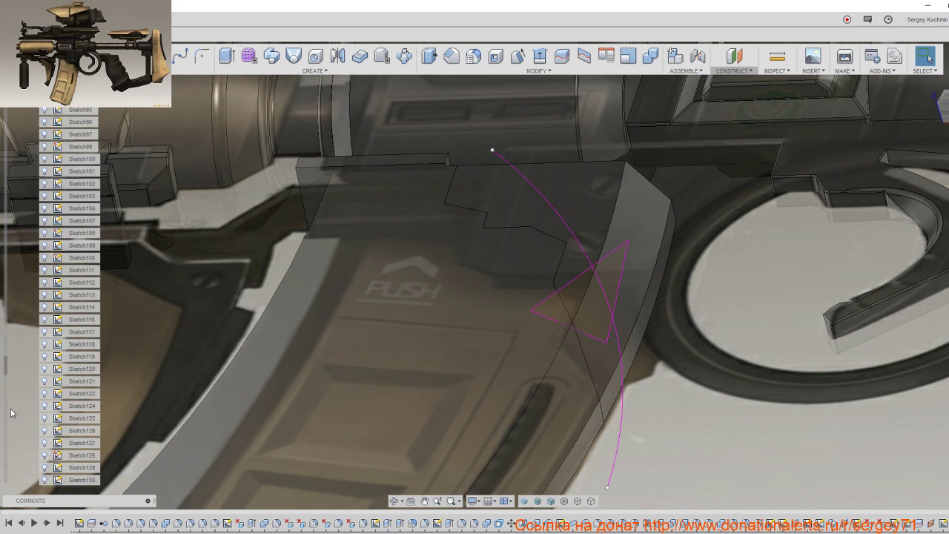
pyautogui.scroll(-3, 49, 485)
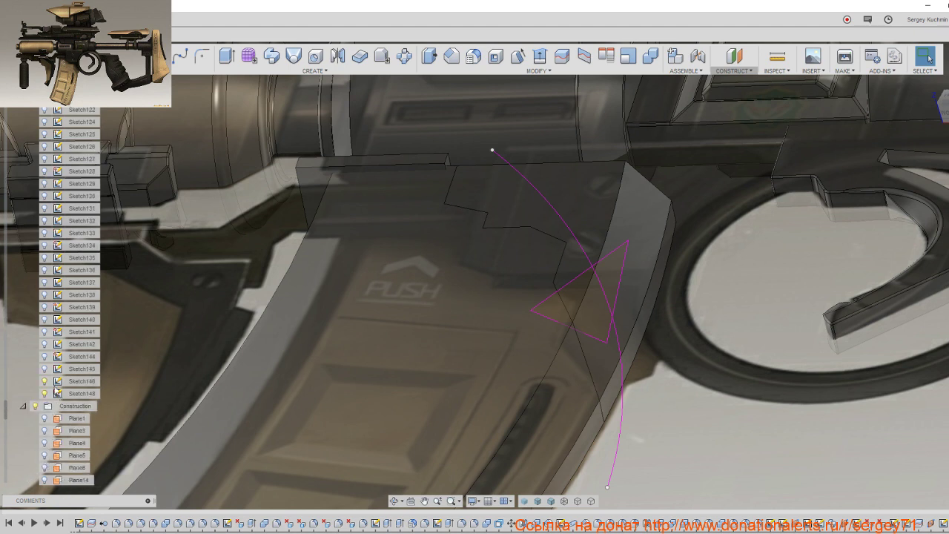
pyautogui.click(44, 368)
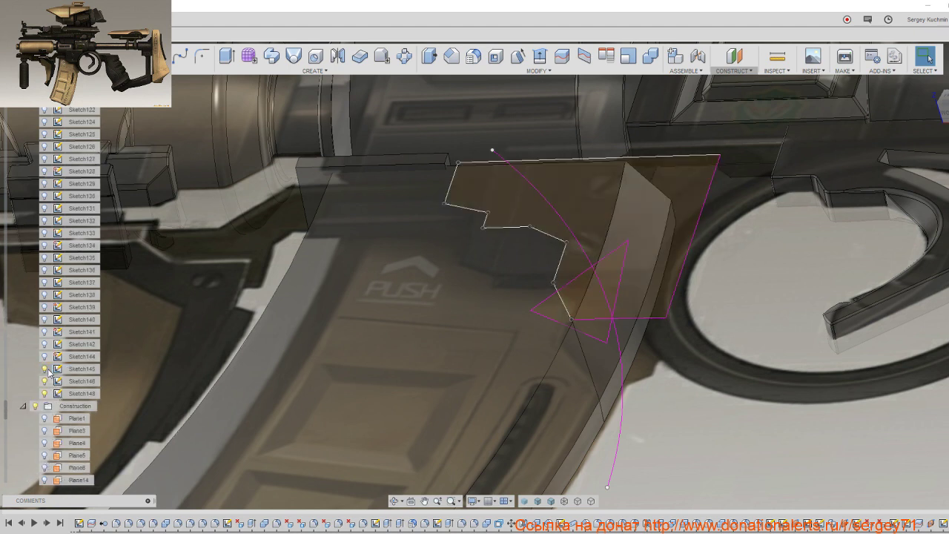
# Step: Hide Sketch145 and project the magazine's curved front edge into a new sketch, Sketch149
pyautogui.click(44, 369)
pyautogui.moveTo(381, 349); pyautogui.dragTo(180, 415, button='middle')
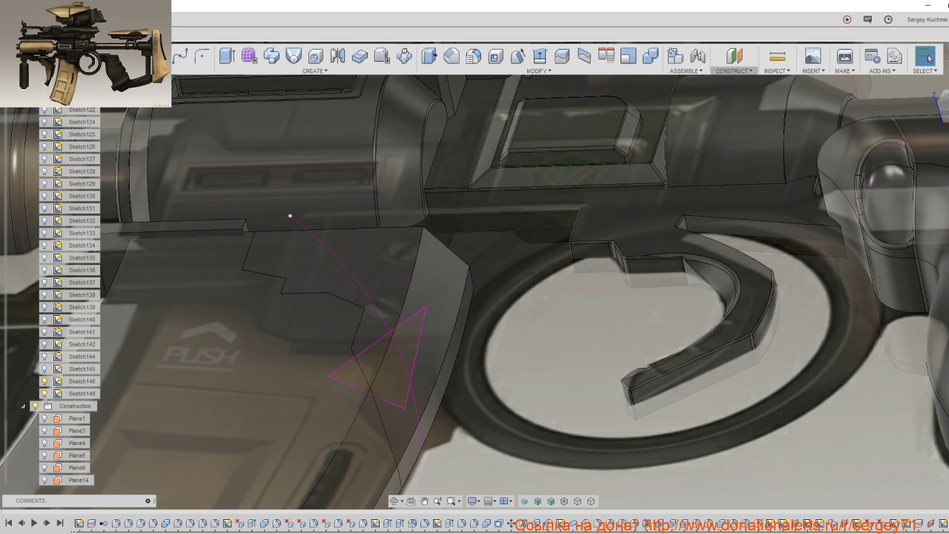
pyautogui.click(133, 70)
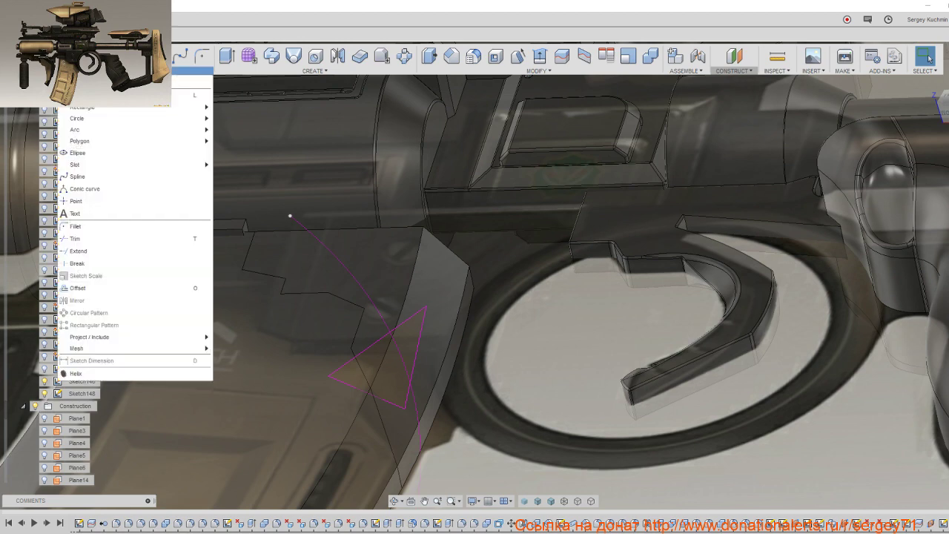
pyautogui.moveTo(111, 337)
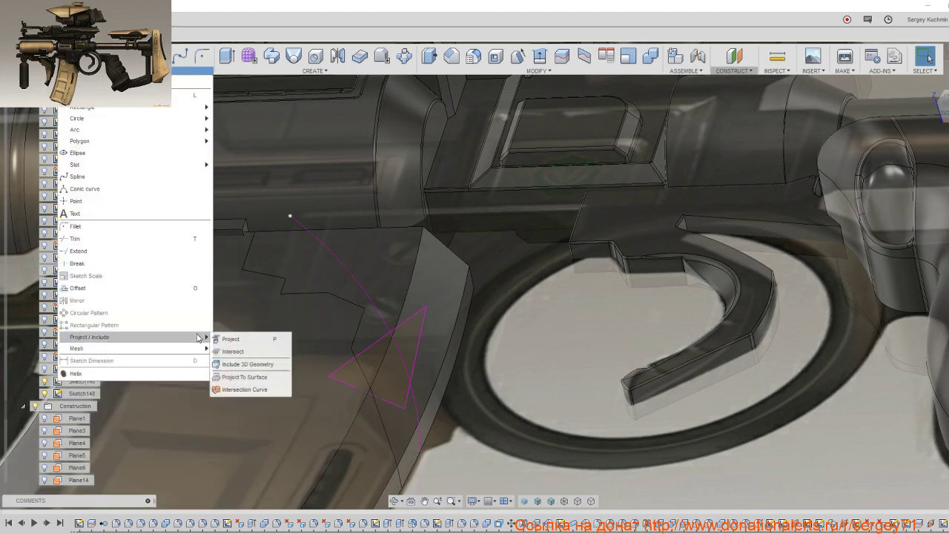
pyautogui.click(234, 339)
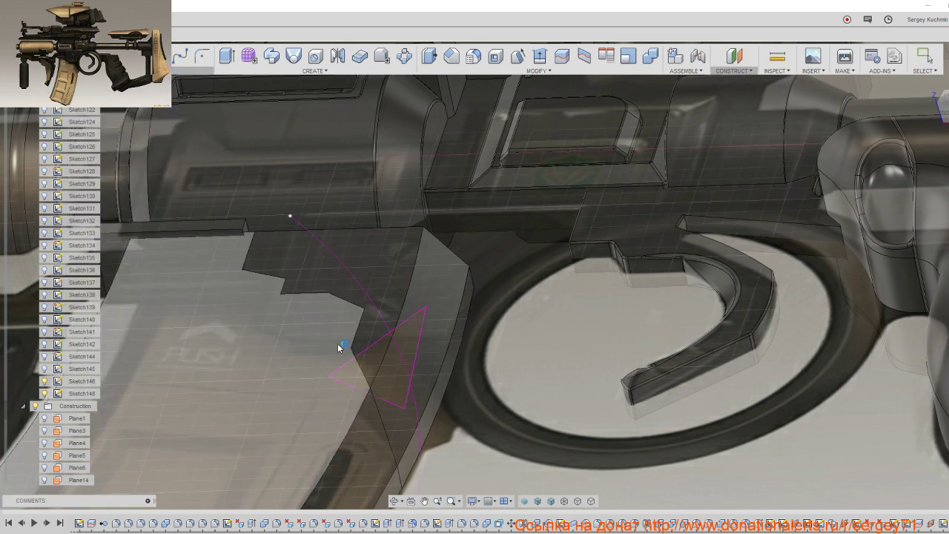
pyautogui.click(338, 346)
pyautogui.press('p')
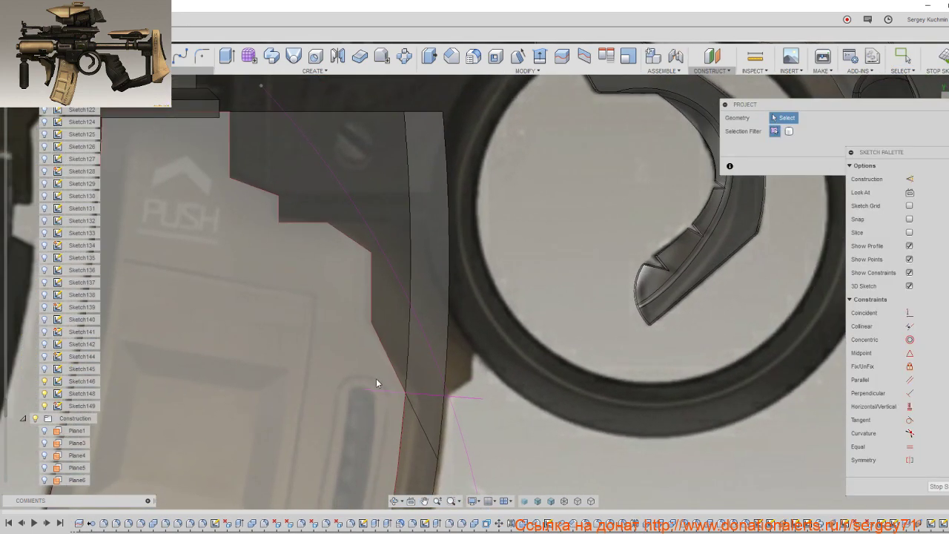
pyautogui.click(408, 367)
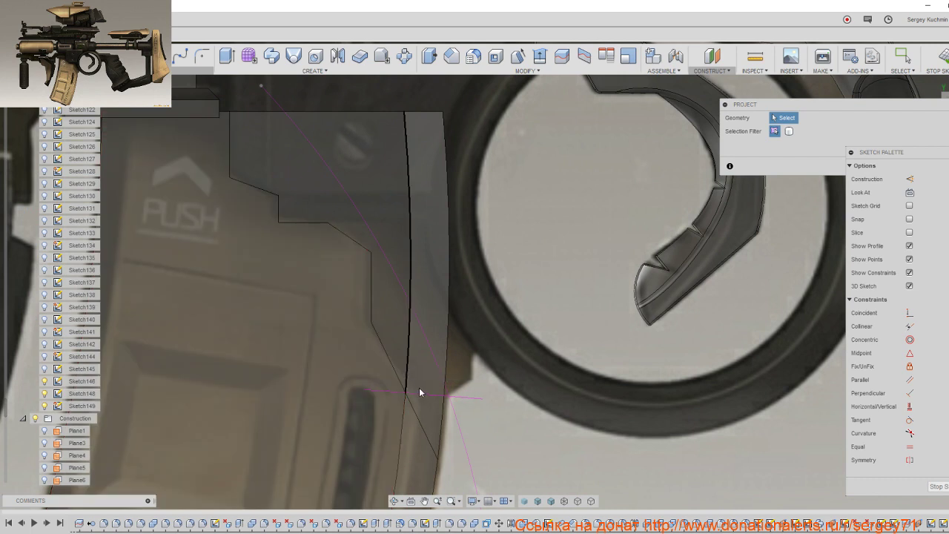
pyautogui.click(423, 383)
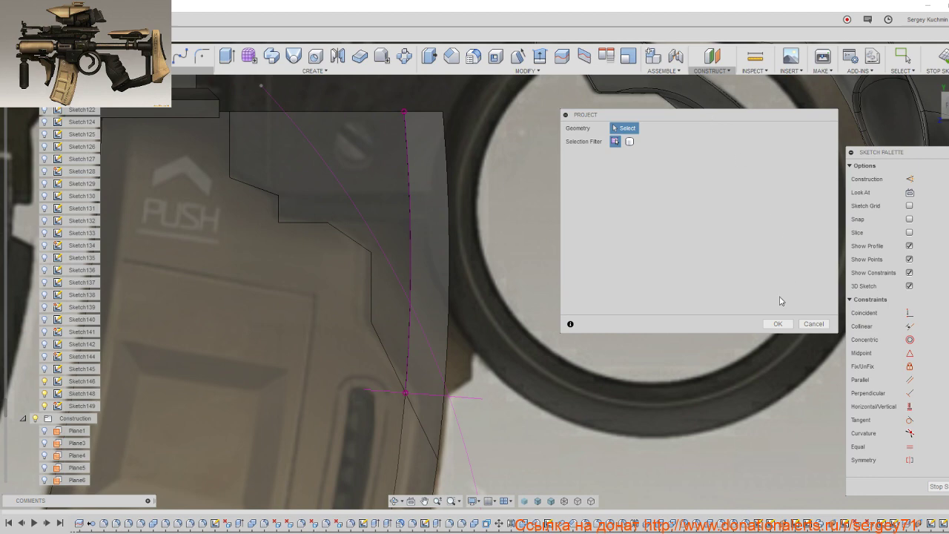
pyautogui.click(775, 323)
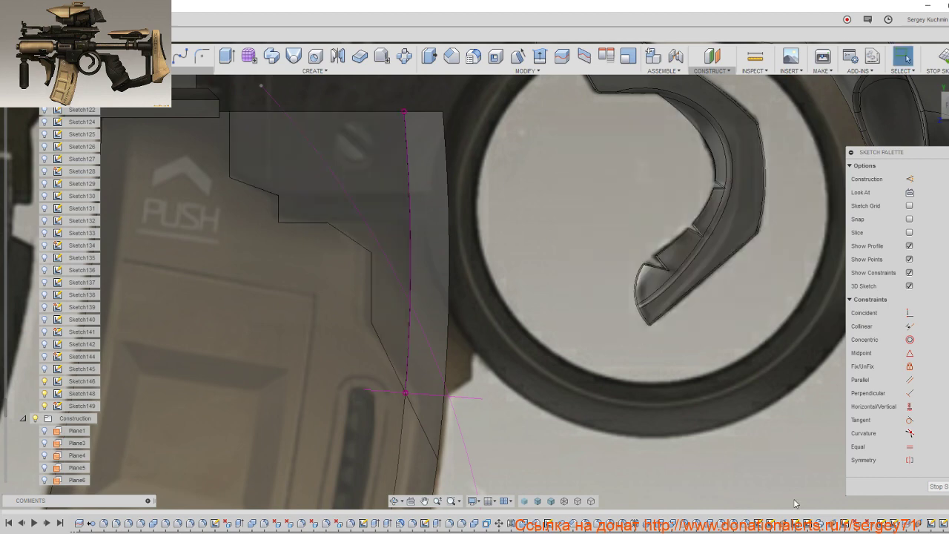
pyautogui.click(938, 486)
pyautogui.keyDown('shift'); pyautogui.moveTo(720, 438); pyautogui.dragTo(250, 94, button='middle'); pyautogui.keyUp('shift')
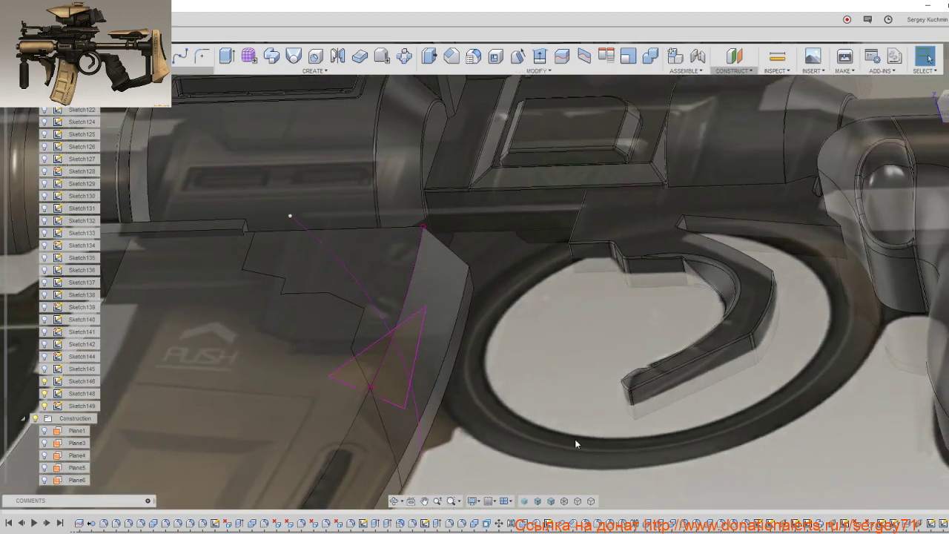
# Step: Start a sweep using the triangle profile, the magazine edge as path and the arc as guide rail
pyautogui.click(271, 55)
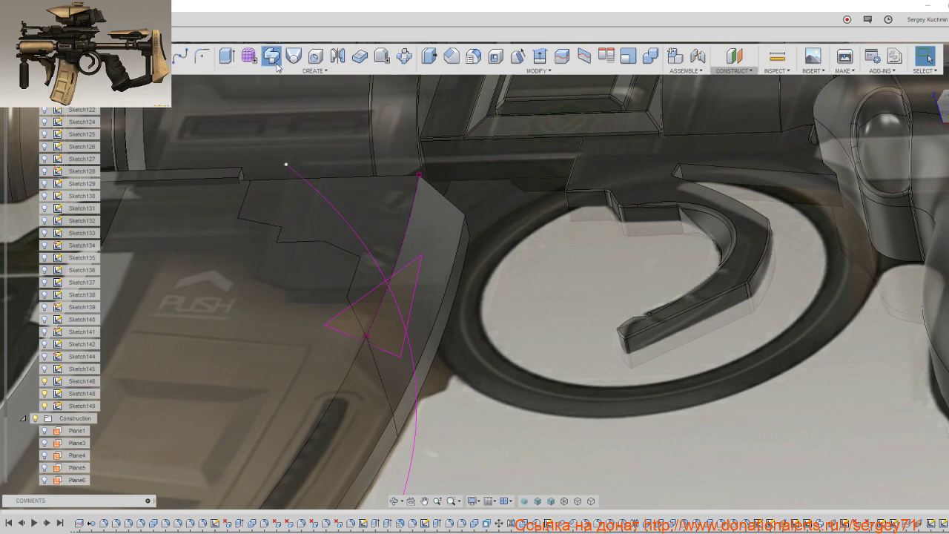
pyautogui.scroll(2, 344, 274)
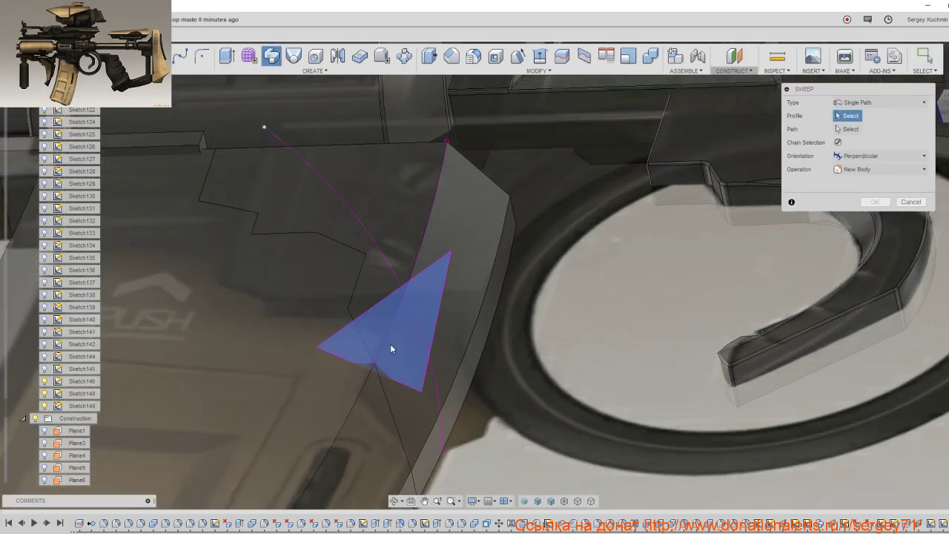
pyautogui.click(390, 343)
pyautogui.scroll(1, 311, 245)
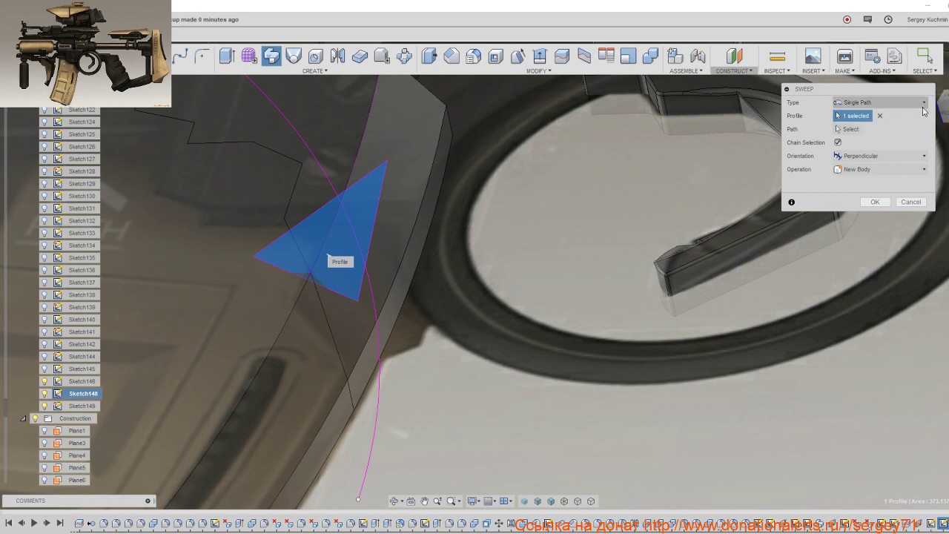
pyautogui.click(882, 103)
pyautogui.click(879, 128)
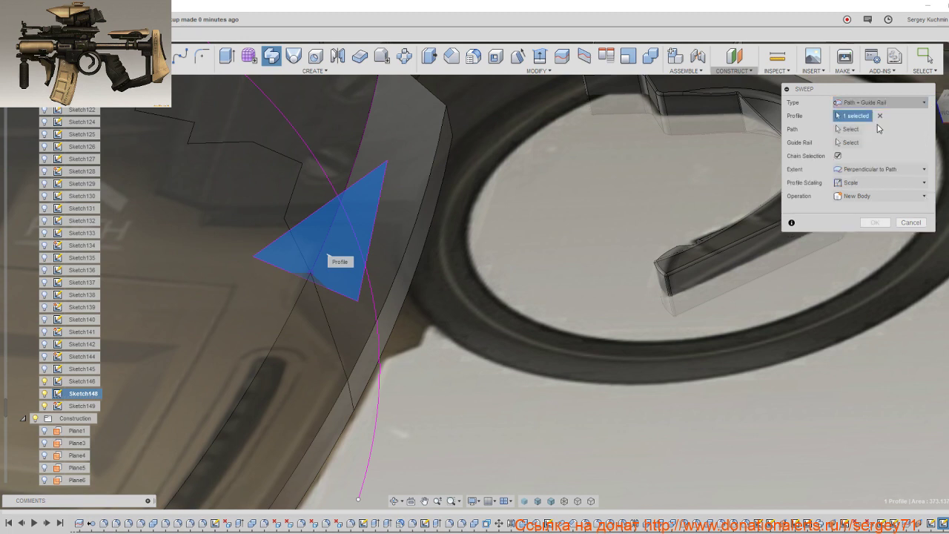
pyautogui.click(860, 129)
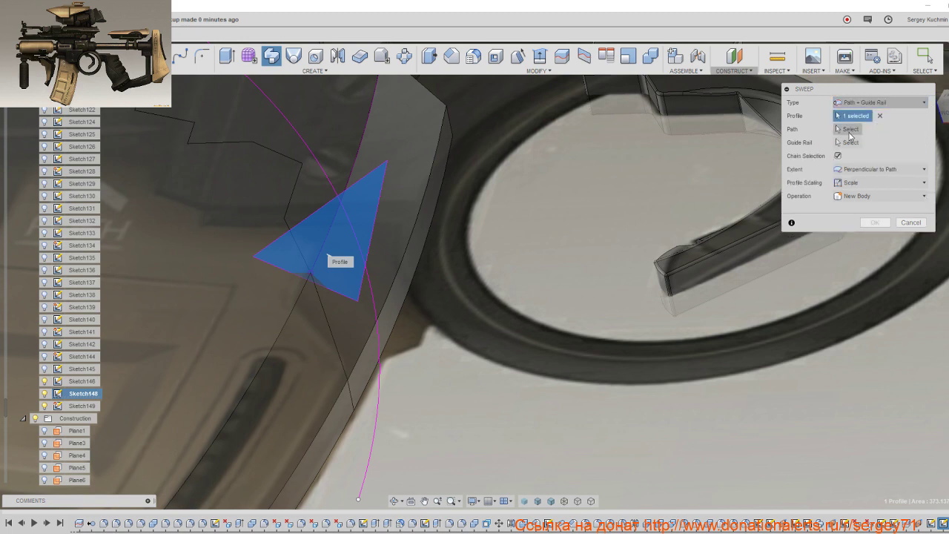
pyautogui.click(357, 164)
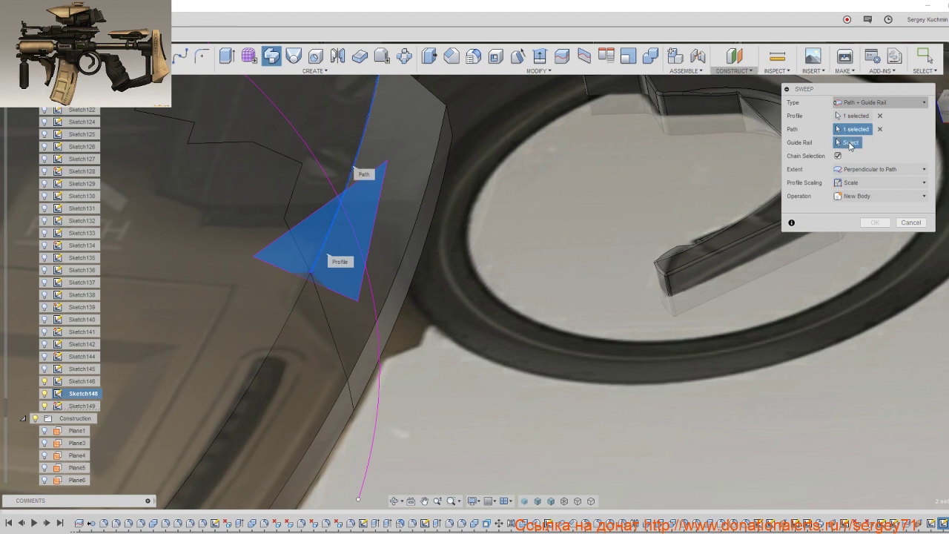
pyautogui.click(850, 143)
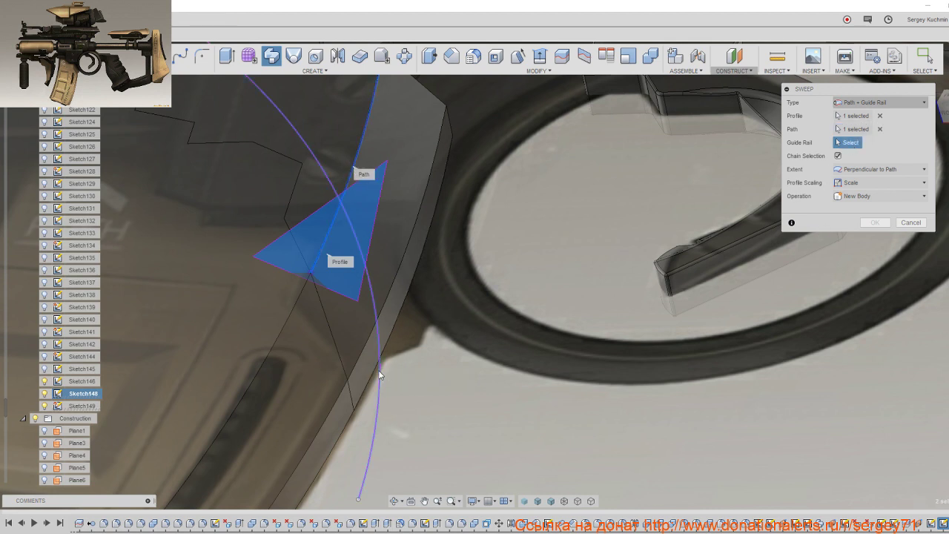
pyautogui.click(378, 369)
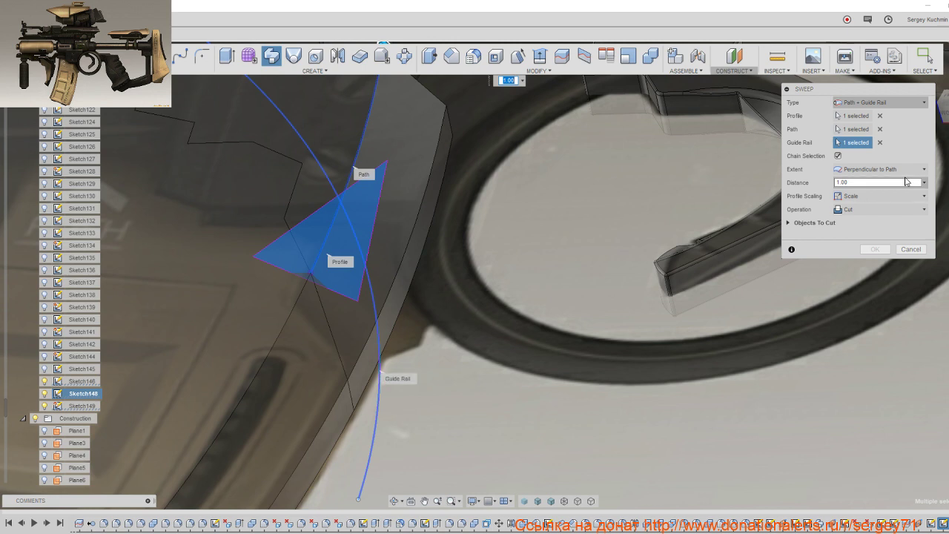
# Step: Change the sweep type to Single Path and clear its profile selection
pyautogui.click(924, 103)
pyautogui.click(890, 115)
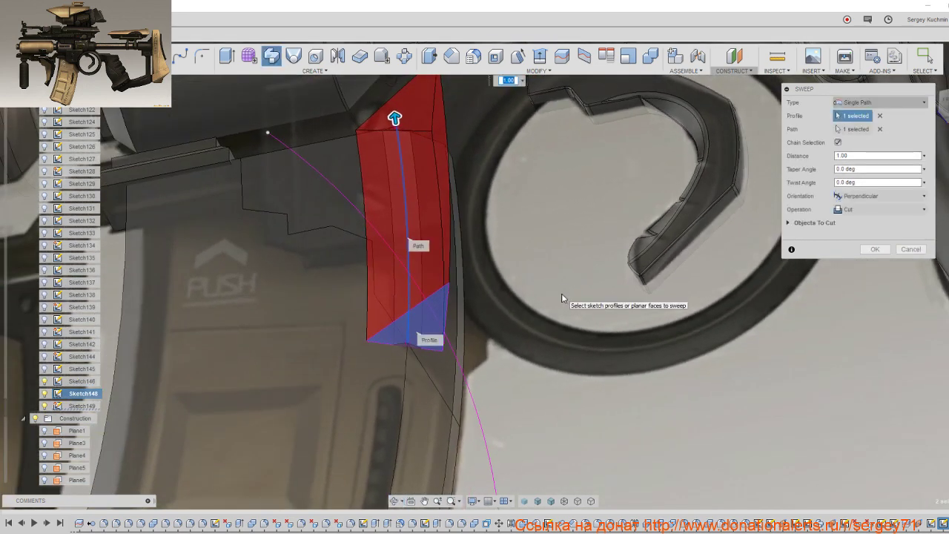
pyautogui.click(879, 117)
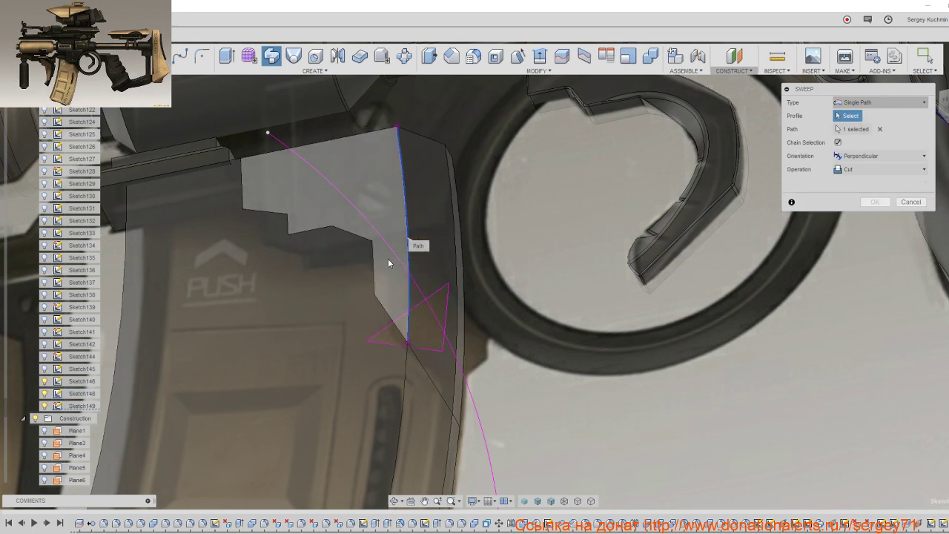
pyautogui.keyDown('shift'); pyautogui.moveTo(483, 413); pyautogui.dragTo(445, 327, button='middle'); pyautogui.keyUp('shift')
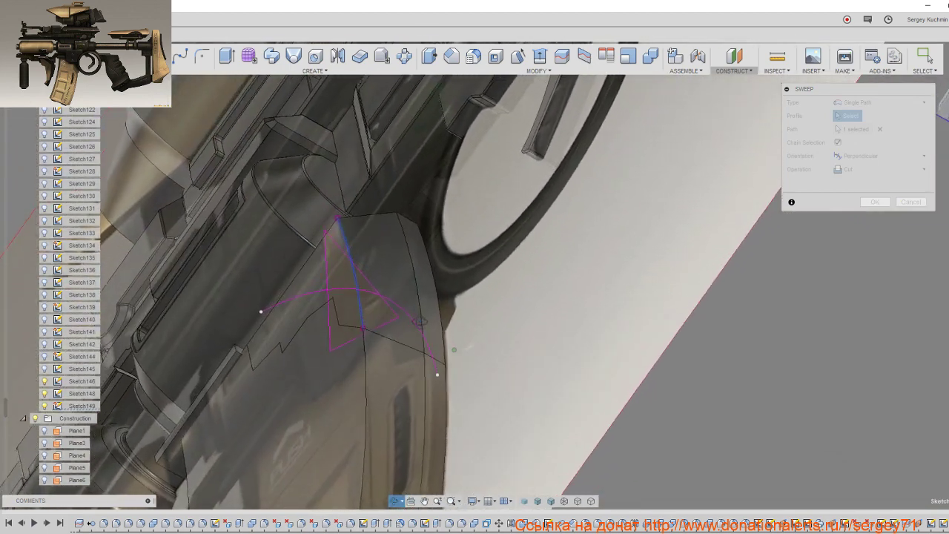
# Step: Set the sweep to Path + Guide Surface with the triangle profile and the top line as path
pyautogui.click(900, 104)
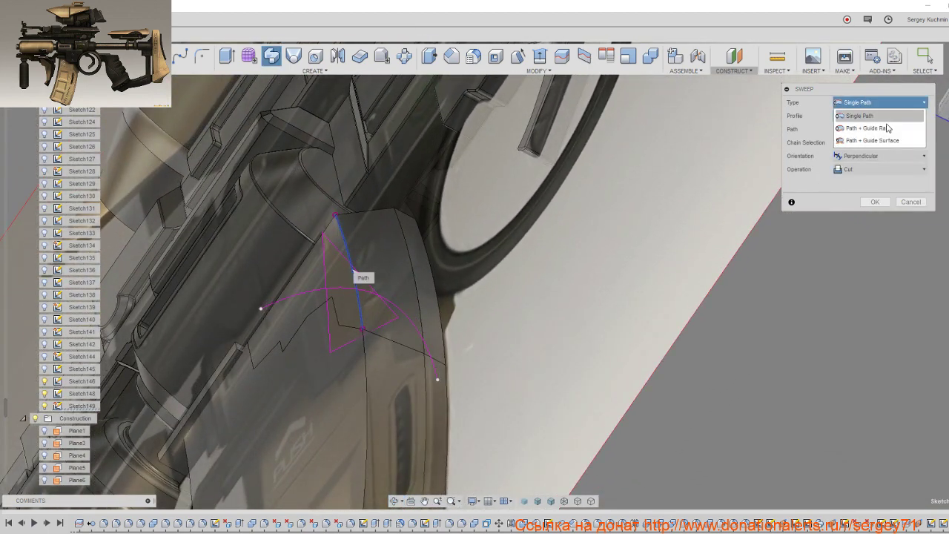
pyautogui.click(881, 141)
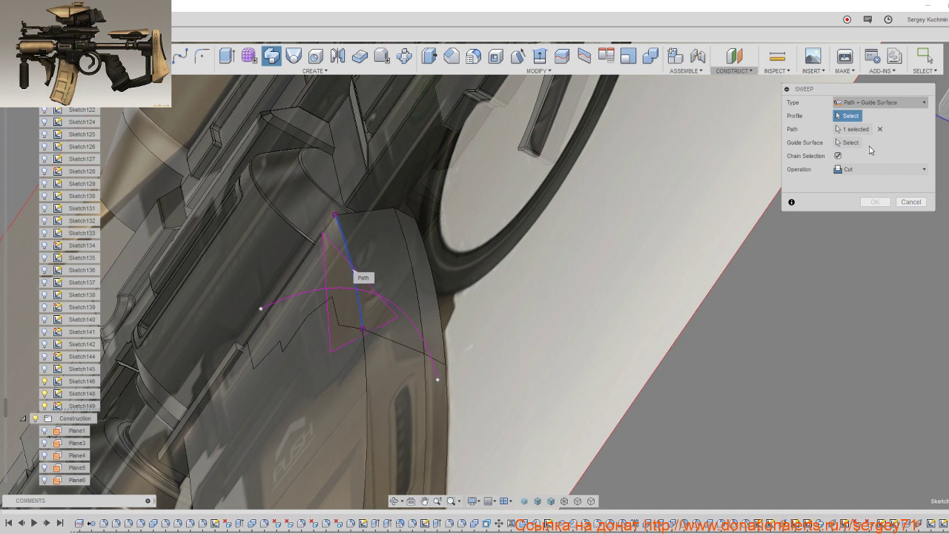
pyautogui.click(348, 306)
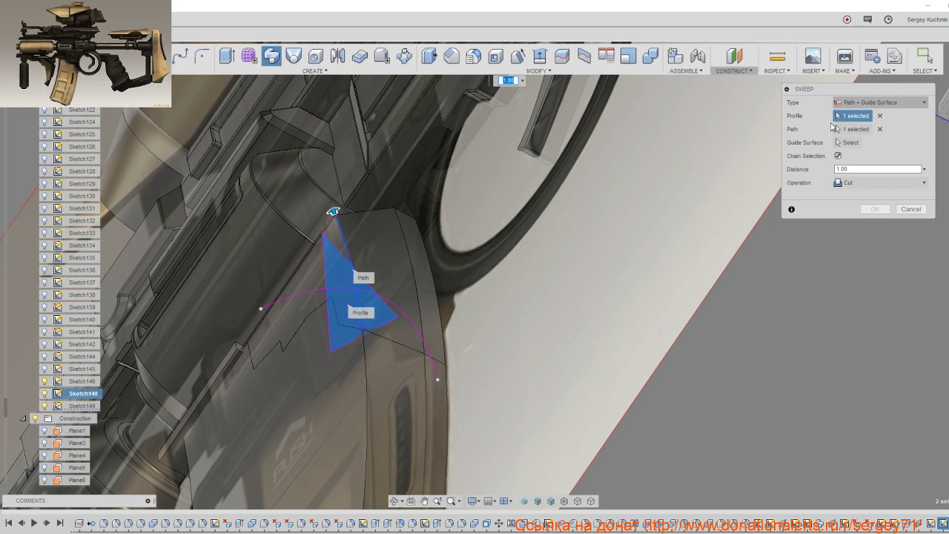
pyautogui.click(880, 129)
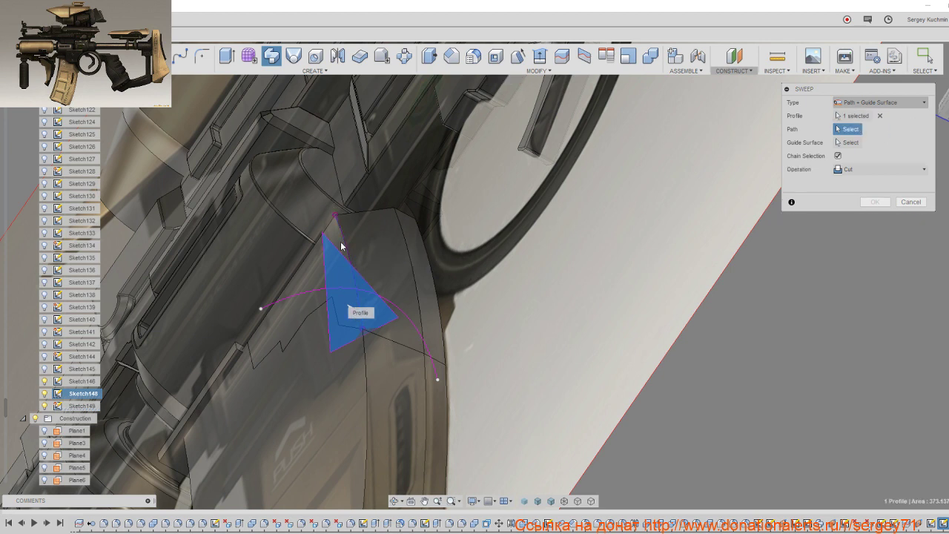
pyautogui.click(334, 214)
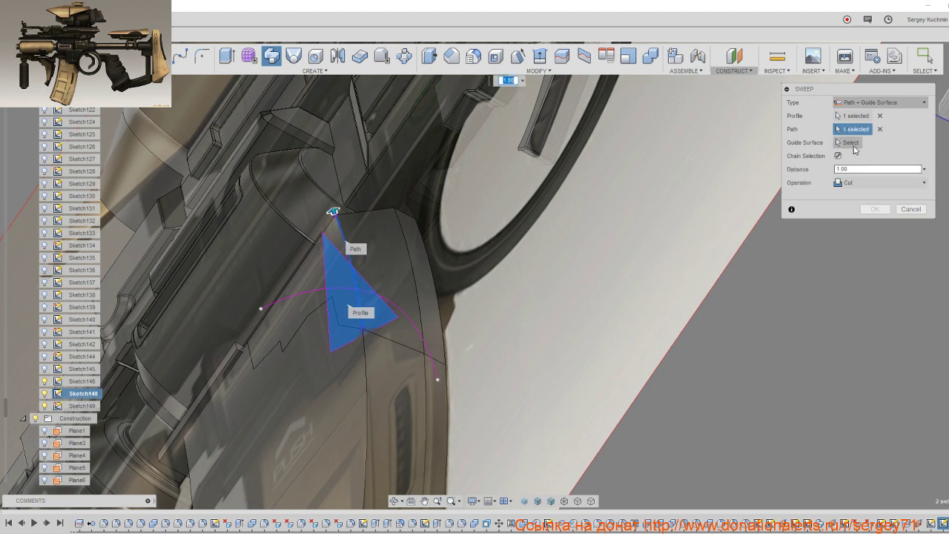
# Step: Use the stepped face as the guide surface, check the preview and commit the sweep cut
pyautogui.click(852, 143)
pyautogui.click(371, 285)
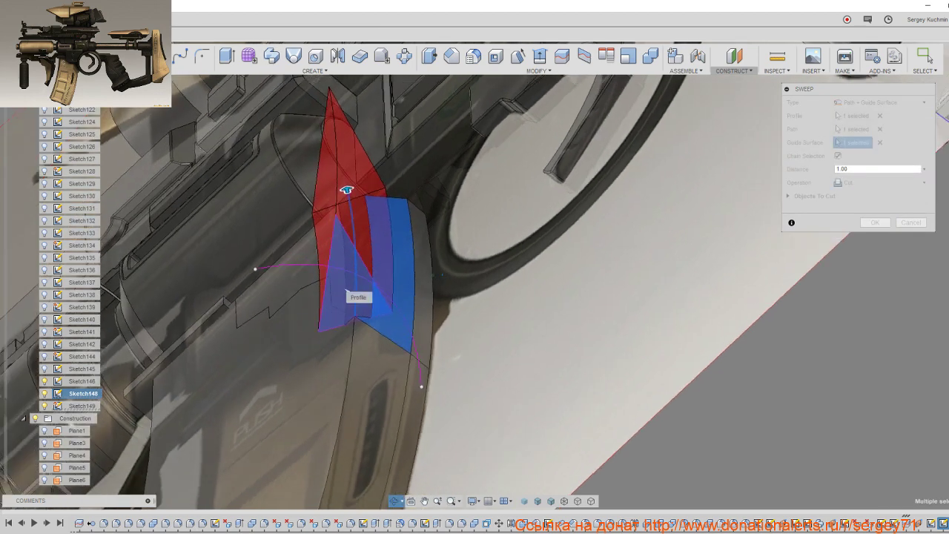
pyautogui.keyDown('shift'); pyautogui.moveTo(371, 285); pyautogui.dragTo(799, 144, button='middle'); pyautogui.keyUp('shift')
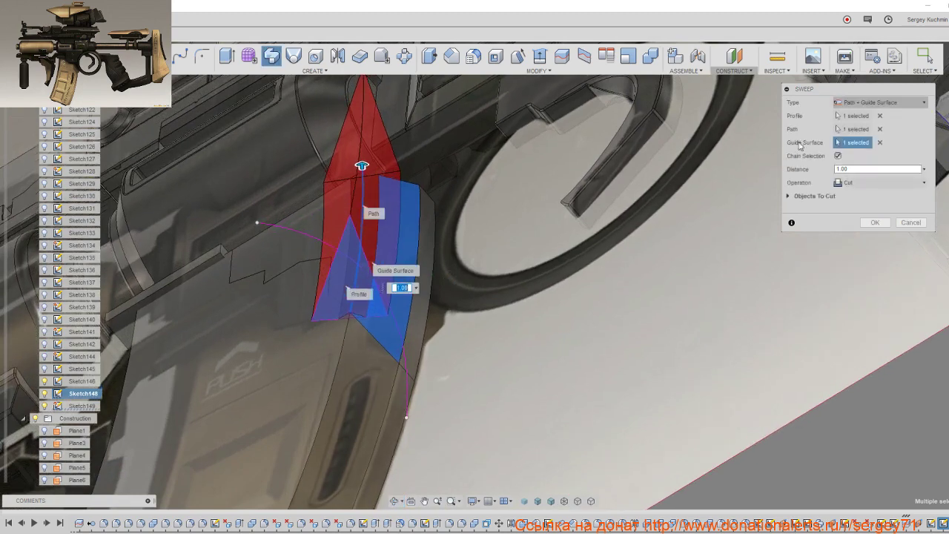
pyautogui.click(879, 142)
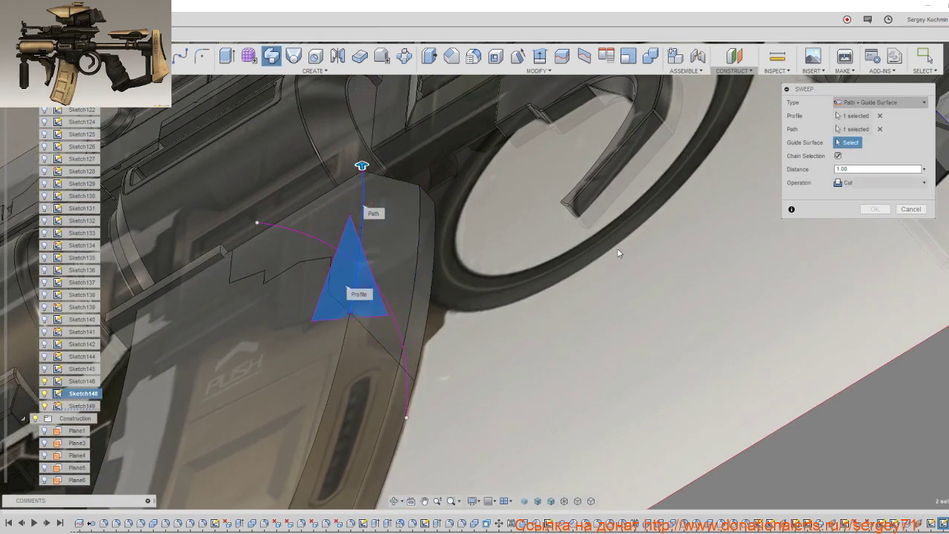
pyautogui.click(316, 226)
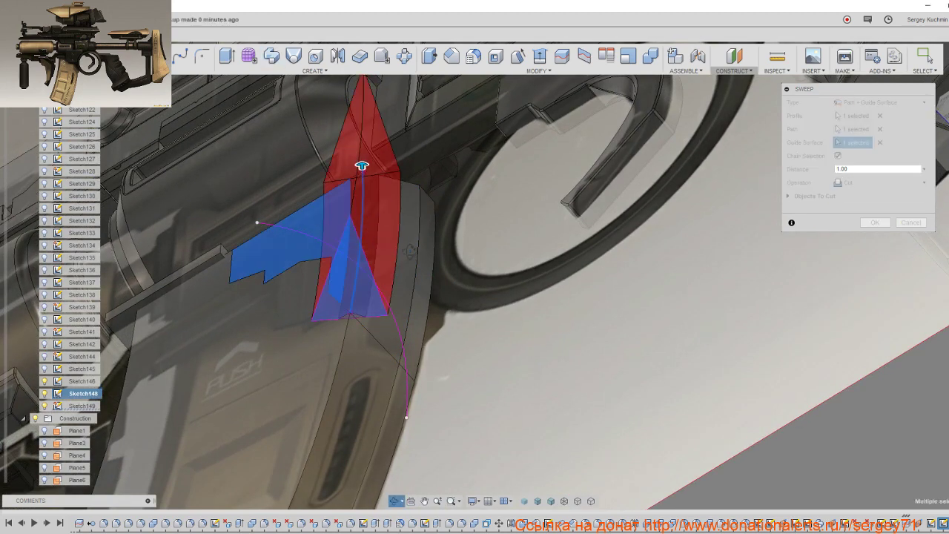
pyautogui.keyDown('shift'); pyautogui.moveTo(415, 282); pyautogui.dragTo(534, 252, button='middle'); pyautogui.keyUp('shift')
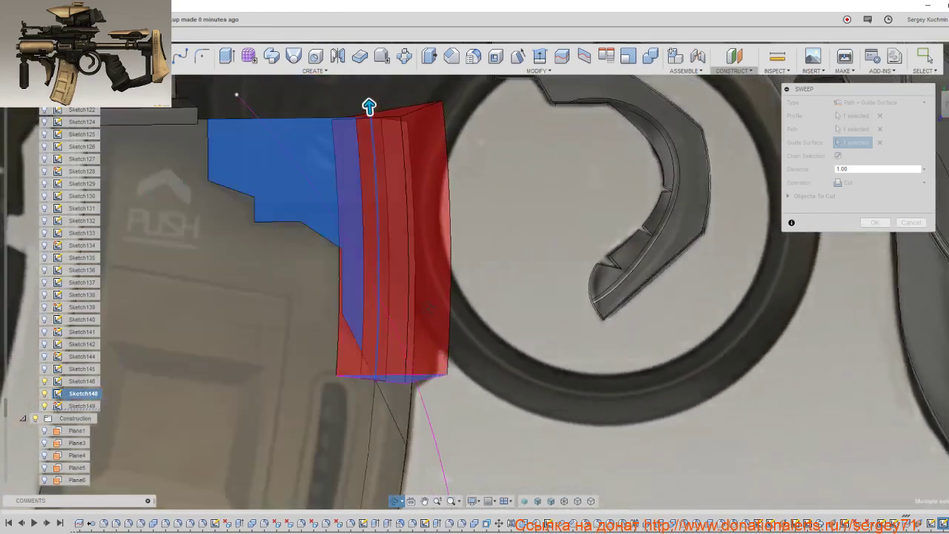
pyautogui.moveTo(369, 106)
pyautogui.keyDown('shift'); pyautogui.mouseDown(button='middle')
pyautogui.moveTo(381, 121)
pyautogui.moveTo(358, 144)
pyautogui.moveTo(295, 173)
pyautogui.moveTo(264, 203)
pyautogui.moveTo(279, 158)
pyautogui.moveTo(388, 106)
pyautogui.moveTo(302, 160)
pyautogui.mouseUp(button='middle'); pyautogui.keyUp('shift')
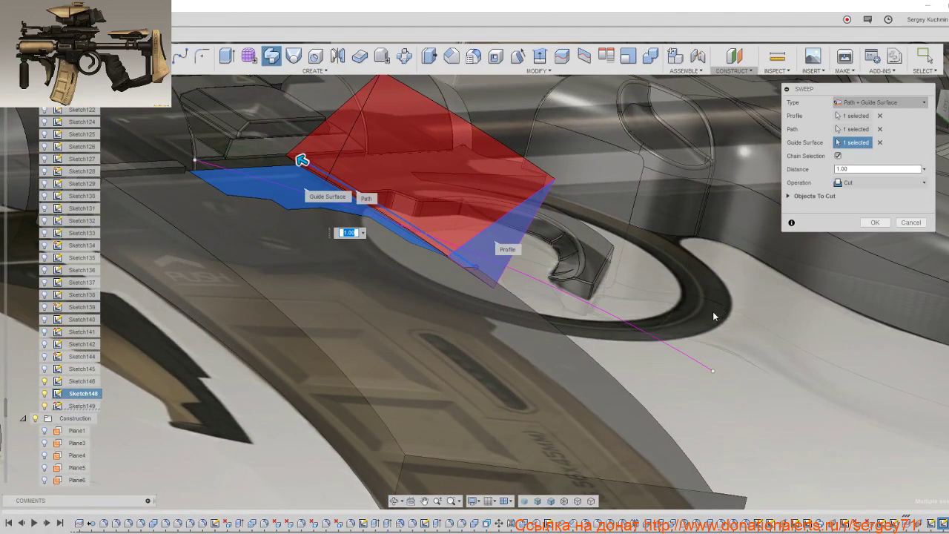
pyautogui.moveTo(712, 312); pyautogui.dragTo(547, 262, button='middle')
pyautogui.click(873, 223)
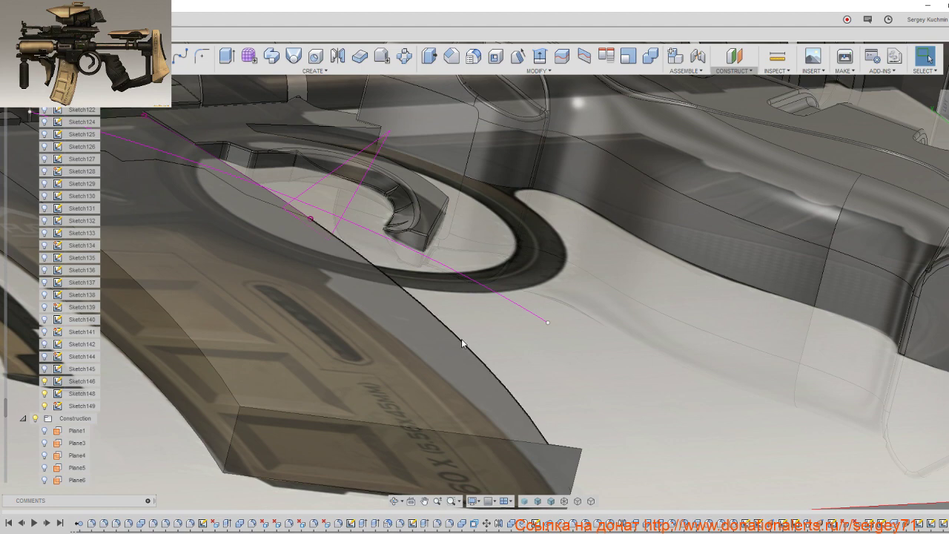
# Step: Roll the timeline back past Sketch148/149 and Sketch146, then select the magazine's top face
pyautogui.scroll(-3, 370, 383)
pyautogui.moveTo(370, 383)
pyautogui.keyDown('shift'); pyautogui.mouseDown(button='middle')
pyautogui.moveTo(378, 282)
pyautogui.moveTo(425, 339)
pyautogui.moveTo(386, 376)
pyautogui.mouseUp(button='middle'); pyautogui.keyUp('shift')
pyautogui.scroll(3, 378, 281)
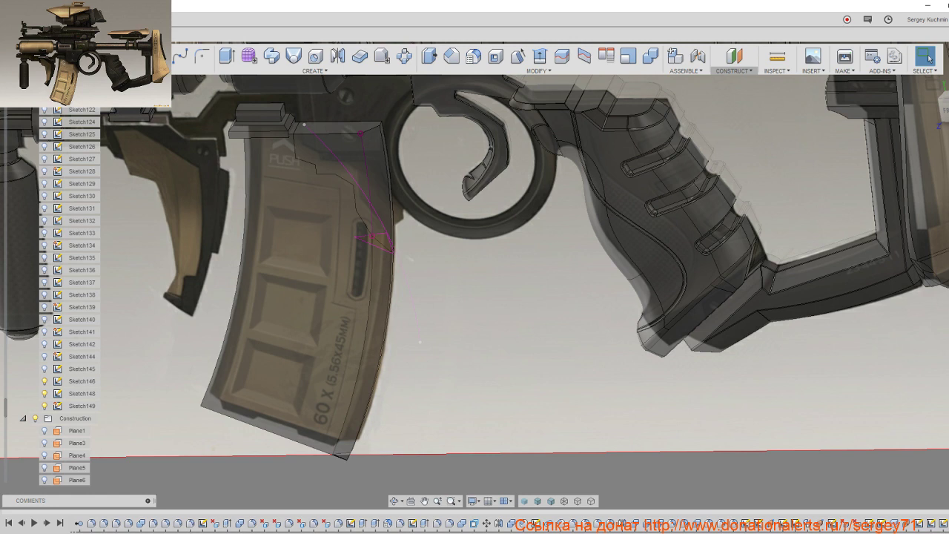
pyautogui.moveTo(930, 521); pyautogui.dragTo(923, 519)
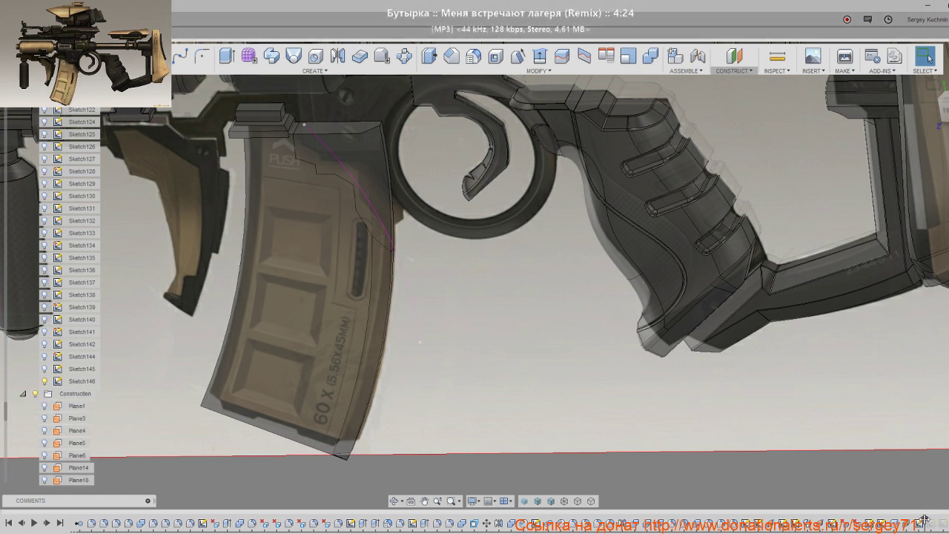
pyautogui.moveTo(924, 519); pyautogui.dragTo(898, 524)
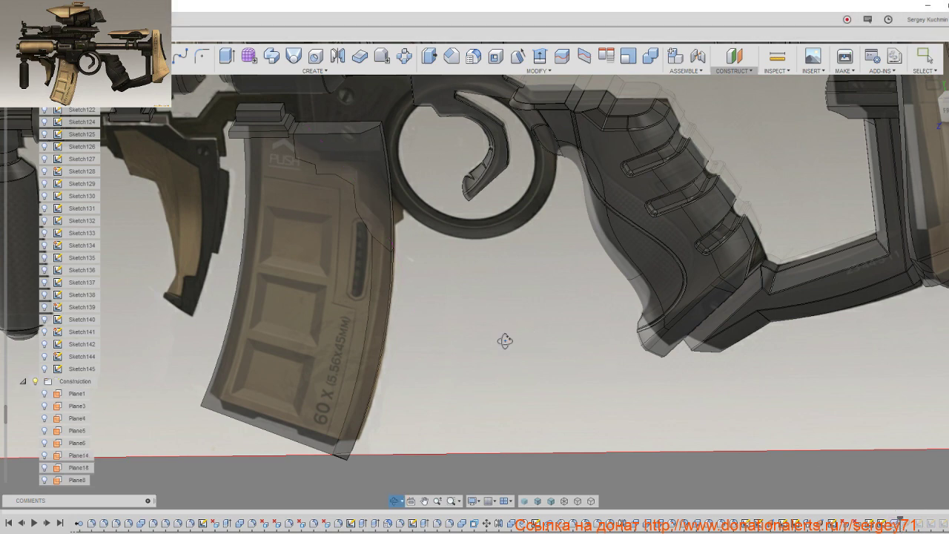
pyautogui.moveTo(504, 338)
pyautogui.keyDown('shift'); pyautogui.mouseDown(button='middle')
pyautogui.moveTo(509, 360)
pyautogui.moveTo(382, 349)
pyautogui.mouseUp(button='middle'); pyautogui.keyUp('shift')
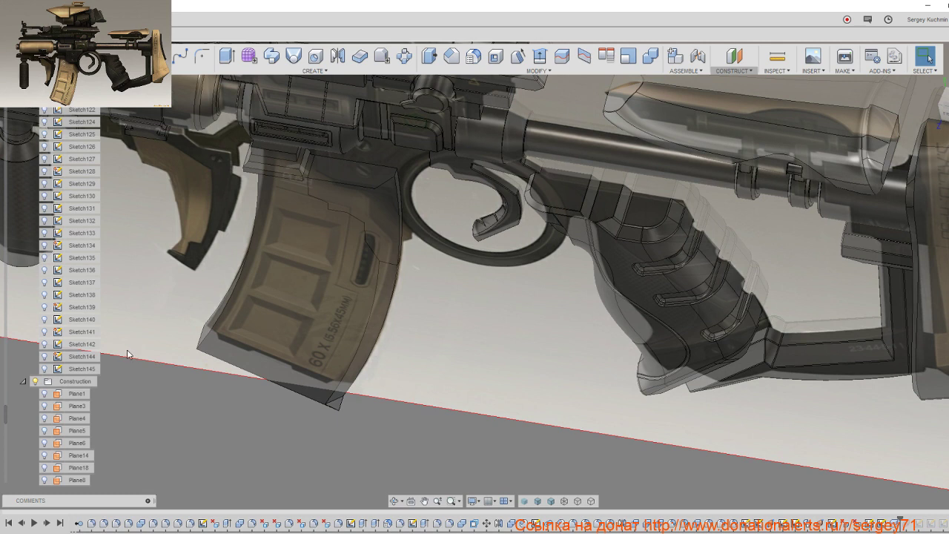
pyautogui.click(358, 177)
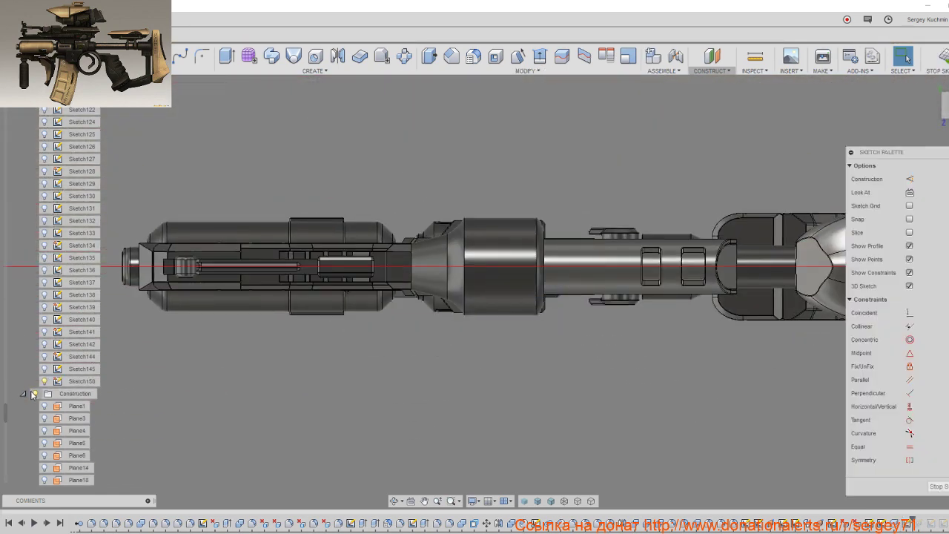
# Step: Hide the reference concept image and orbit to a side-on view of the magazine
pyautogui.moveTo(437, 442)
pyautogui.keyDown('shift'); pyautogui.mouseDown(button='middle')
pyautogui.moveTo(441, 389)
pyautogui.moveTo(141, 351)
pyautogui.mouseUp(button='middle'); pyautogui.keyUp('shift')
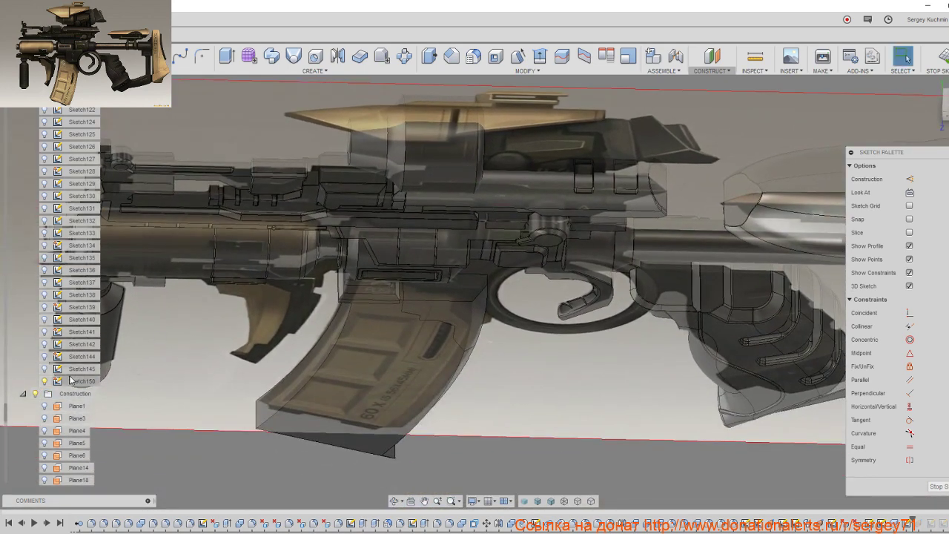
pyautogui.scroll(10, 71, 379)
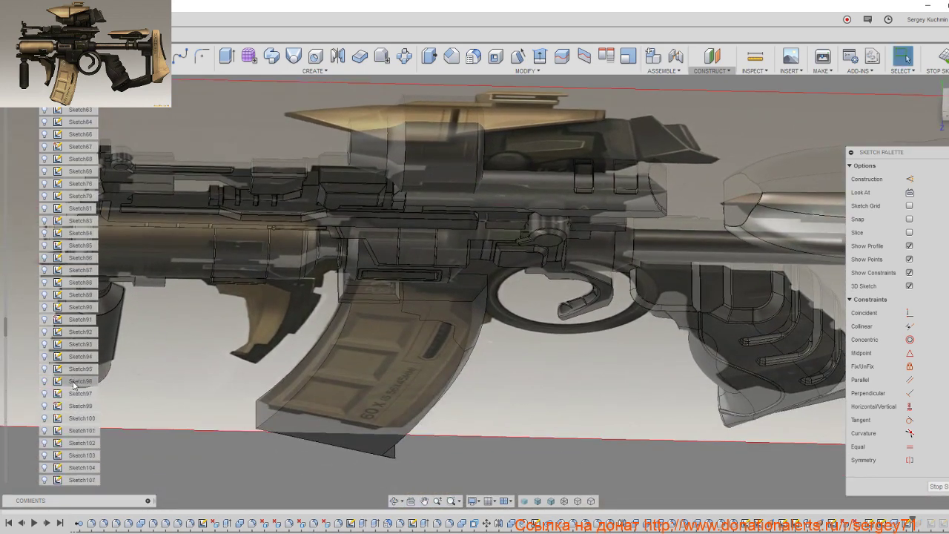
pyautogui.scroll(2, 73, 381)
pyautogui.scroll(3, 72, 381)
pyautogui.scroll(3, 72, 382)
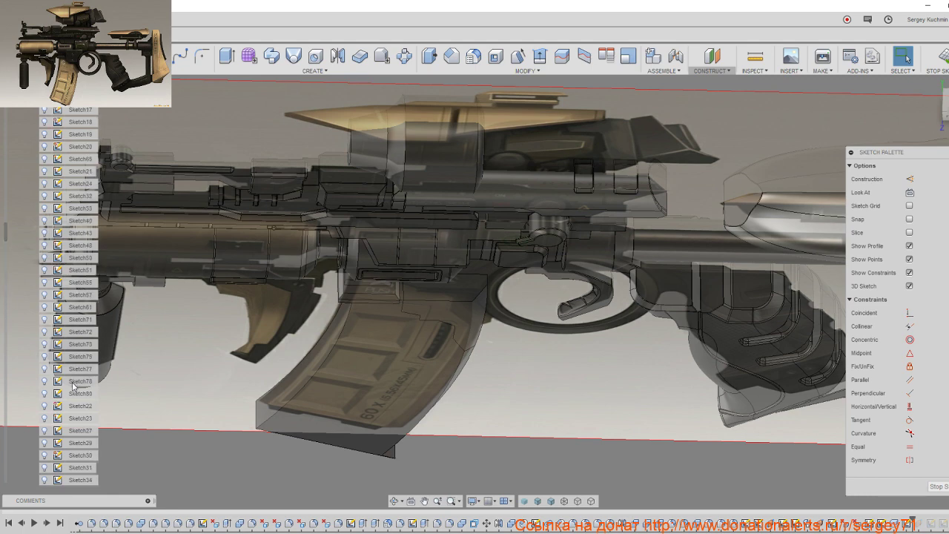
pyautogui.scroll(5, 72, 381)
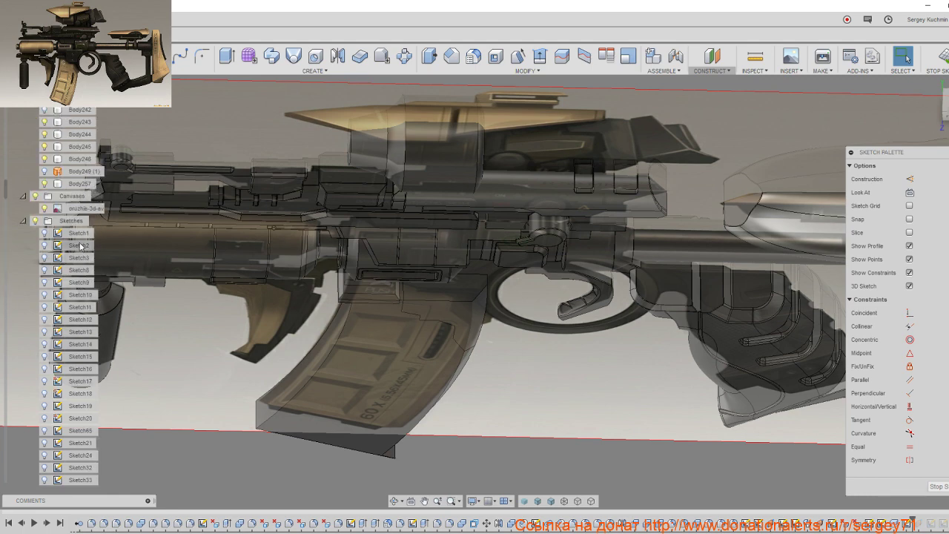
pyautogui.click(44, 208)
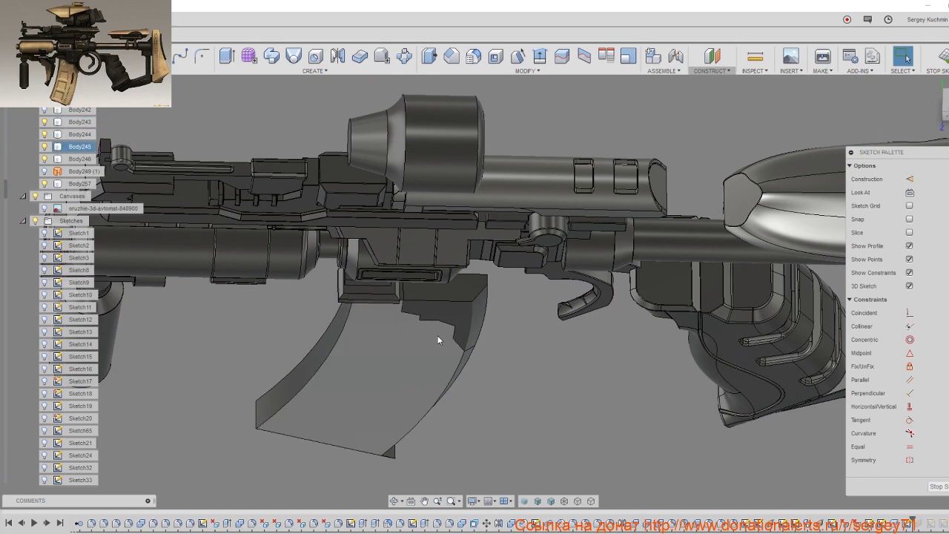
pyautogui.keyDown('shift'); pyautogui.moveTo(438, 335); pyautogui.dragTo(429, 300, button='middle'); pyautogui.keyUp('shift')
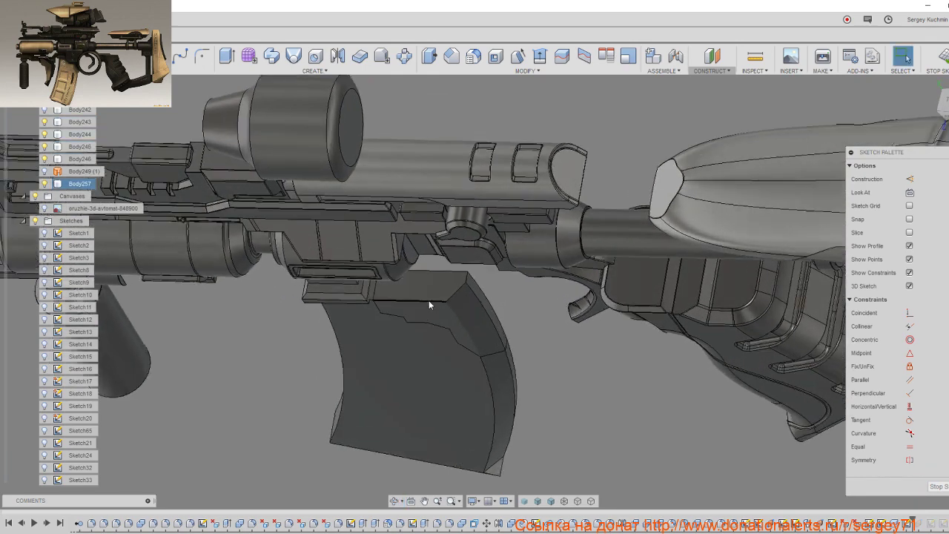
pyautogui.scroll(4, 428, 300)
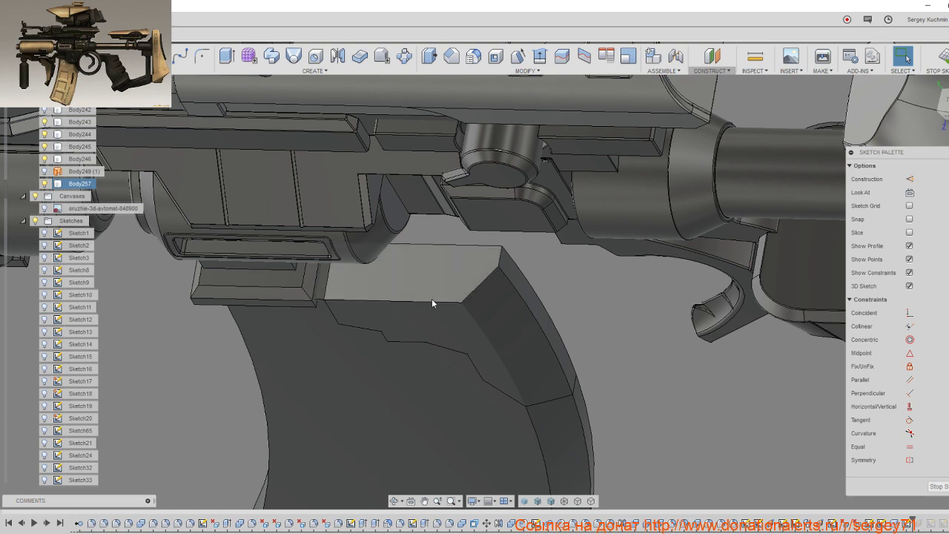
pyautogui.keyDown('shift'); pyautogui.moveTo(431, 299); pyautogui.dragTo(254, 77, button='middle'); pyautogui.keyUp('shift')
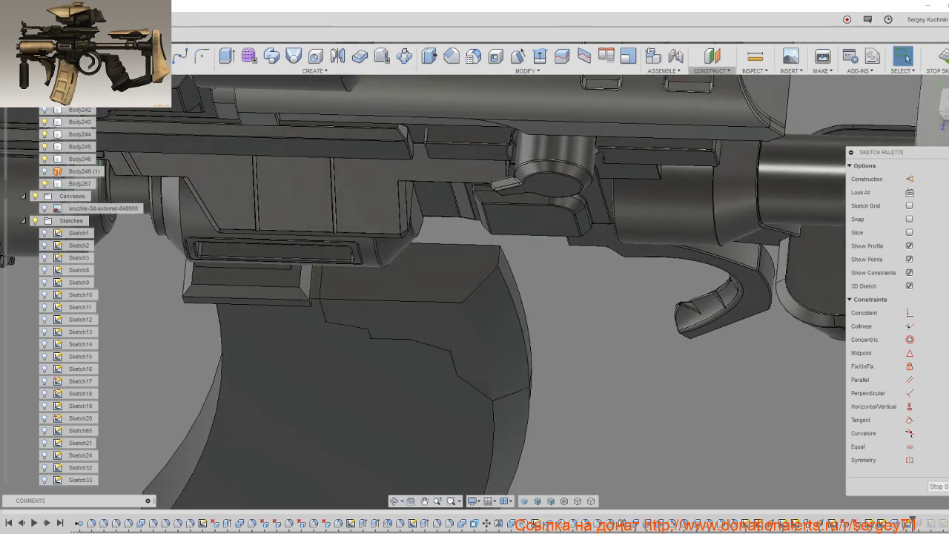
# Step: Draw a 3-point arc across the magazine top and end the Arc tool
pyautogui.click(181, 57)
pyautogui.moveTo(548, 282)
pyautogui.keyDown('shift'); pyautogui.mouseDown(button='middle')
pyautogui.moveTo(556, 294)
pyautogui.moveTo(544, 281)
pyautogui.mouseUp(button='middle'); pyautogui.keyUp('shift')
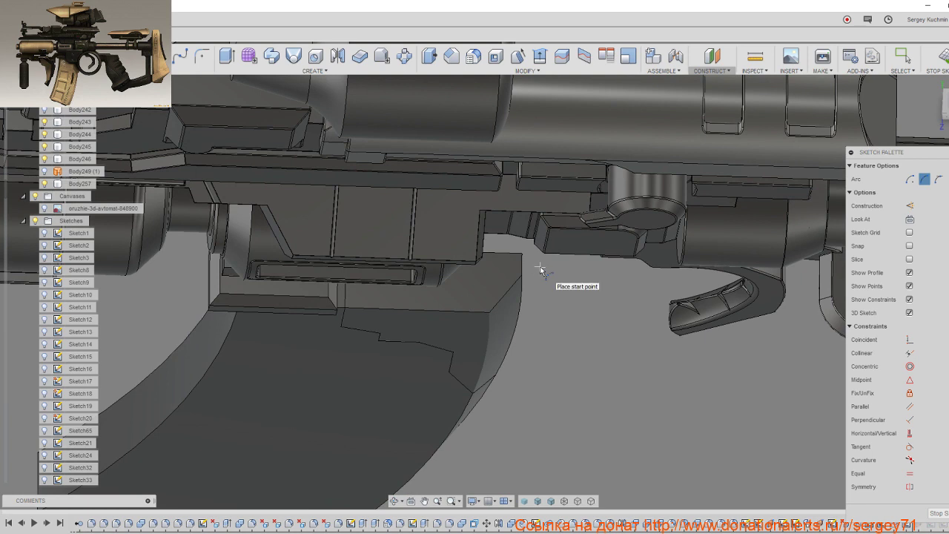
pyautogui.click(537, 271)
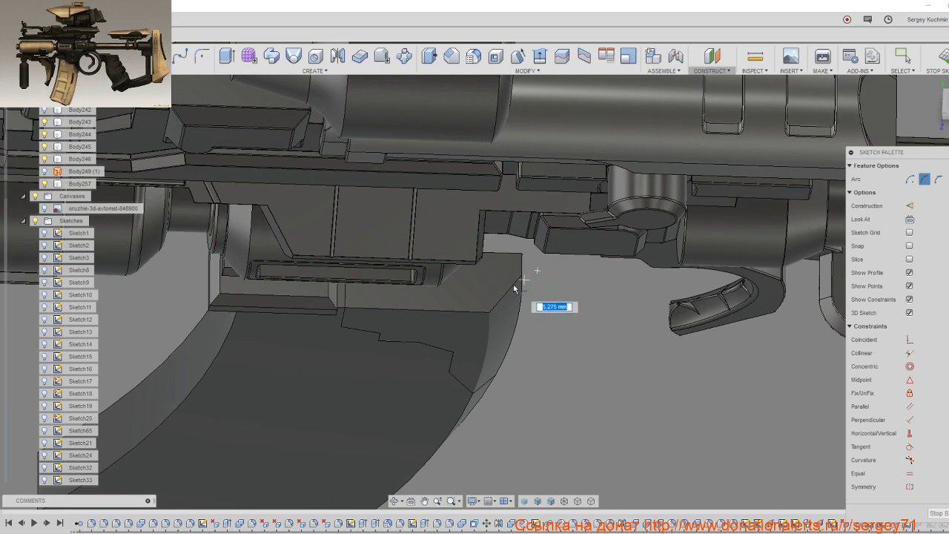
pyautogui.click(317, 317)
pyautogui.click(413, 306)
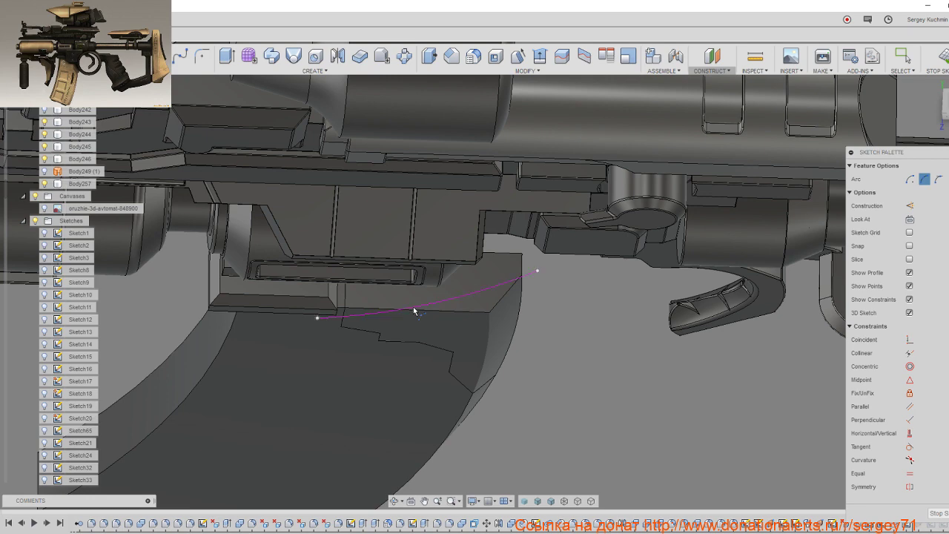
pyautogui.rightClick(461, 312)
pyautogui.click(511, 313)
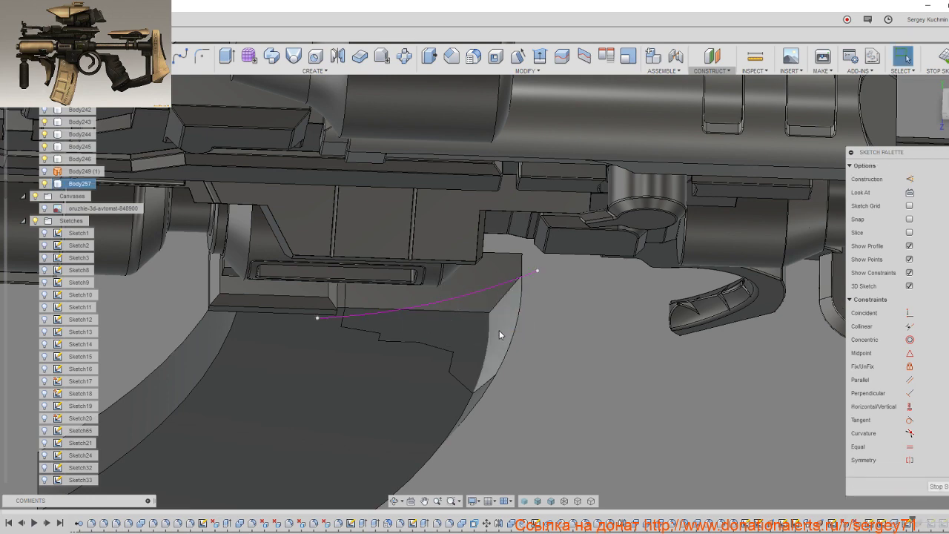
# Step: Orbit around the rifle and select the magazine's flat top face
pyautogui.moveTo(499, 330)
pyautogui.keyDown('shift'); pyautogui.mouseDown(button='middle')
pyautogui.moveTo(500, 312)
pyautogui.moveTo(481, 327)
pyautogui.mouseUp(button='middle'); pyautogui.keyUp('shift')
pyautogui.scroll(2, 465, 211)
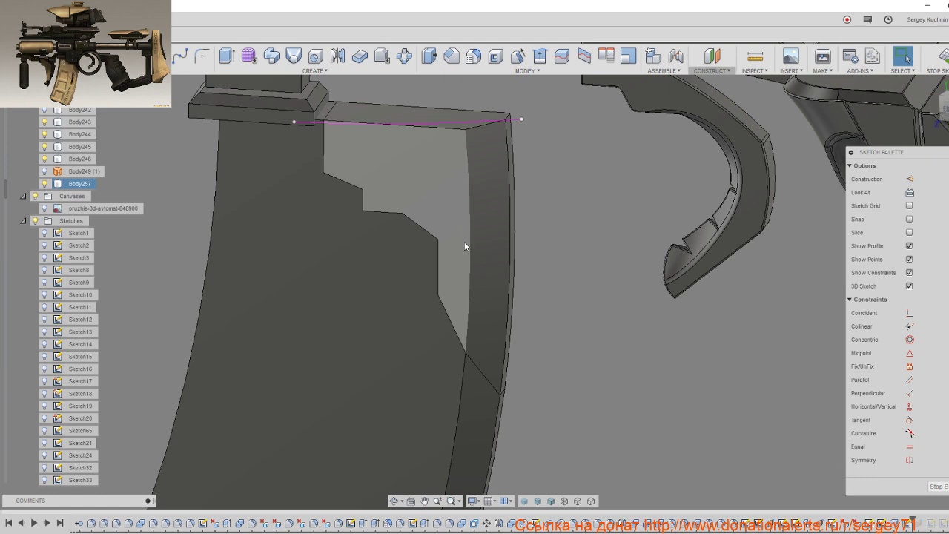
pyautogui.moveTo(464, 241)
pyautogui.keyDown('shift'); pyautogui.mouseDown(button='middle')
pyautogui.moveTo(477, 269)
pyautogui.moveTo(455, 236)
pyautogui.moveTo(402, 282)
pyautogui.mouseUp(button='middle'); pyautogui.keyUp('shift')
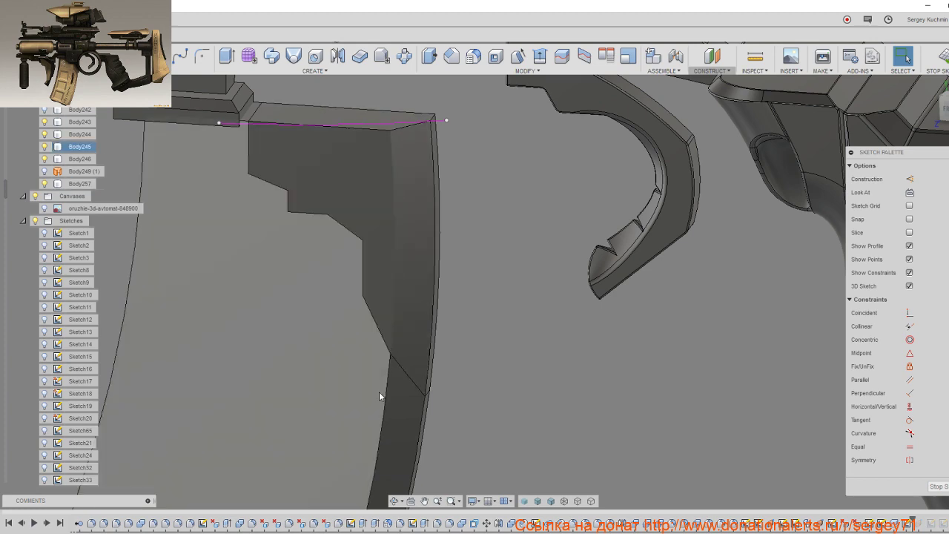
pyautogui.scroll(-3, 380, 391)
pyautogui.scroll(-3, 382, 391)
pyautogui.moveTo(381, 391)
pyautogui.keyDown('shift'); pyautogui.mouseDown(button='middle')
pyautogui.moveTo(466, 304)
pyautogui.moveTo(470, 315)
pyautogui.moveTo(438, 323)
pyautogui.mouseUp(button='middle'); pyautogui.keyUp('shift')
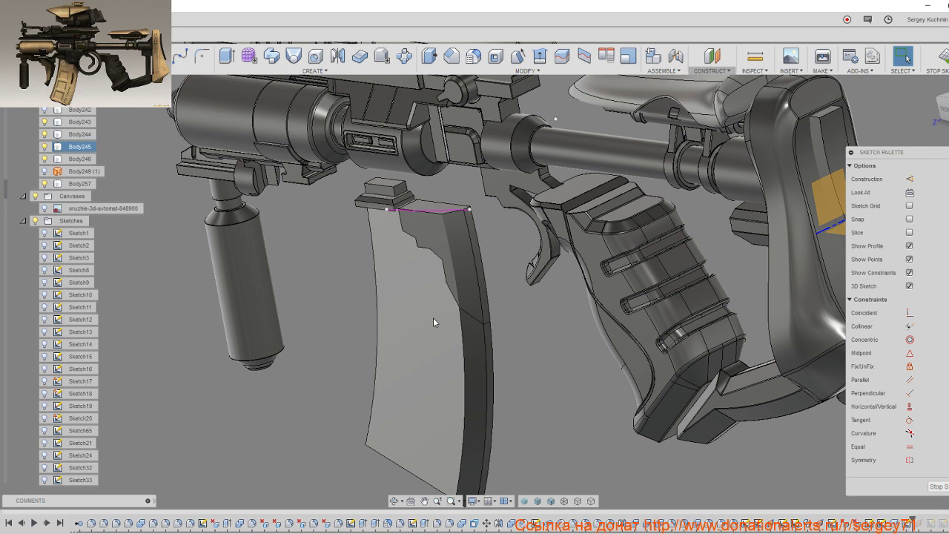
pyautogui.keyDown('shift'); pyautogui.moveTo(432, 321); pyautogui.dragTo(432, 317, button='middle'); pyautogui.keyUp('shift')
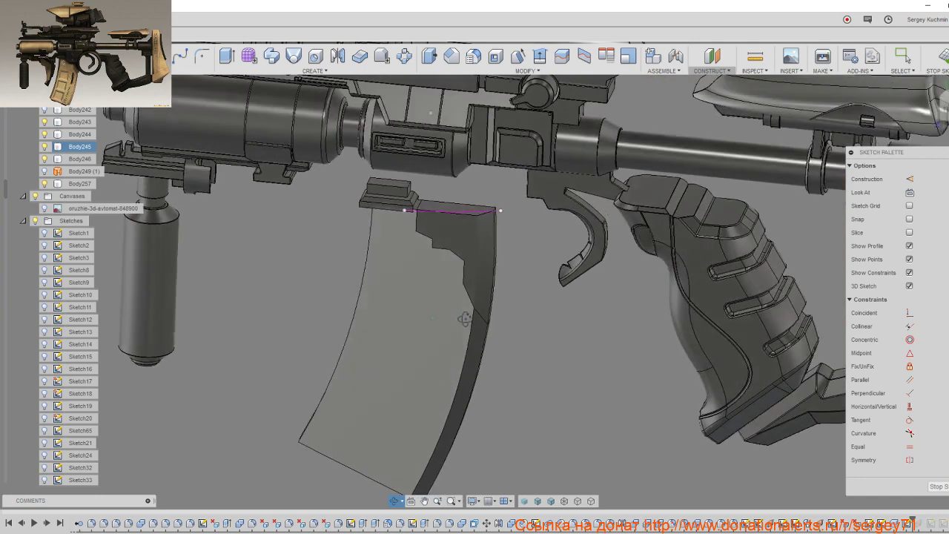
pyautogui.keyDown('shift'); pyautogui.moveTo(448, 317); pyautogui.dragTo(452, 202, button='middle'); pyautogui.keyUp('shift')
pyautogui.click(452, 203)
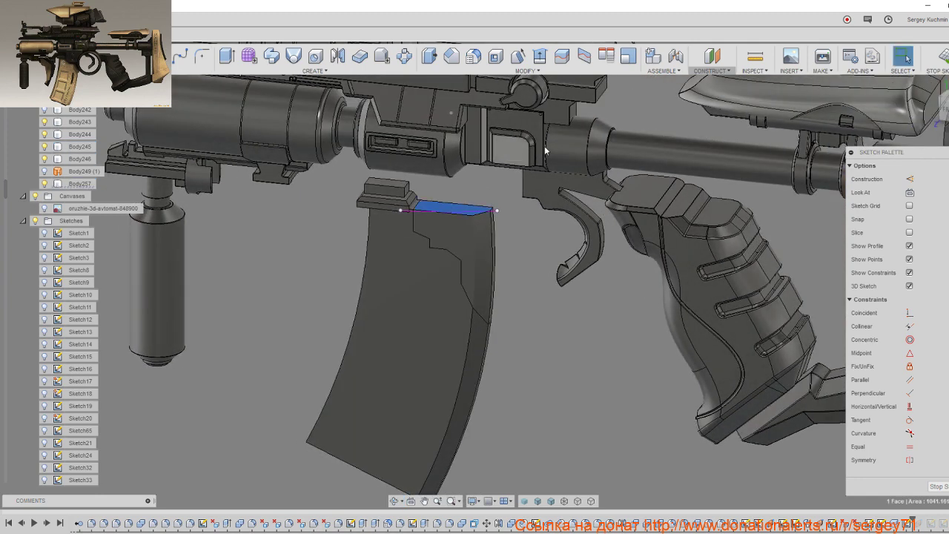
# Step: Create an offset construction plane 90 mm below the magazine's top face
pyautogui.click(709, 70)
pyautogui.click(681, 84)
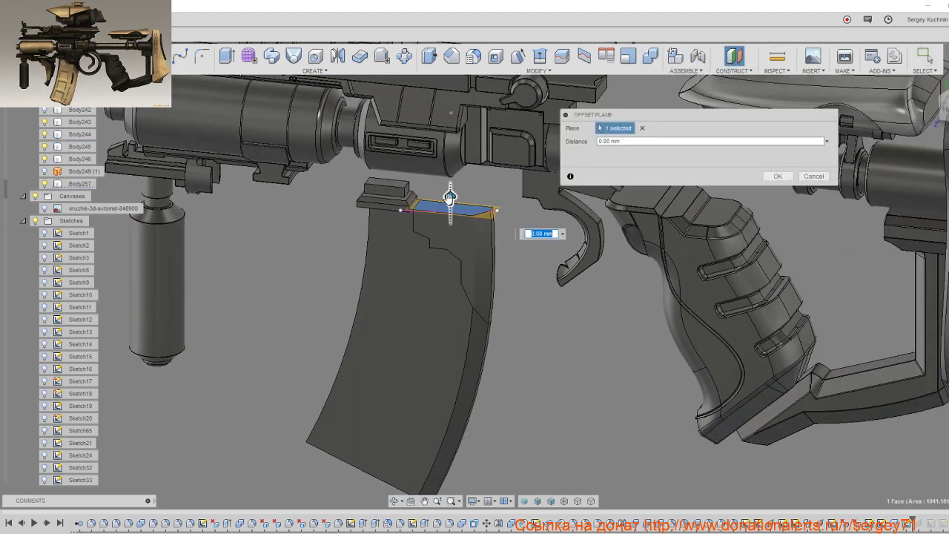
pyautogui.moveTo(450, 199); pyautogui.dragTo(454, 312)
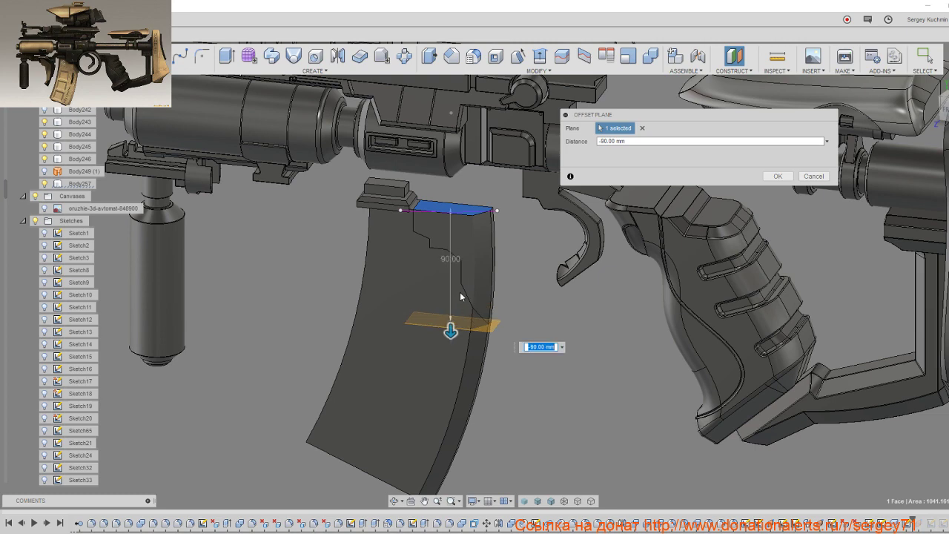
pyautogui.keyDown('shift'); pyautogui.moveTo(460, 291); pyautogui.dragTo(468, 301, button='middle'); pyautogui.keyUp('shift')
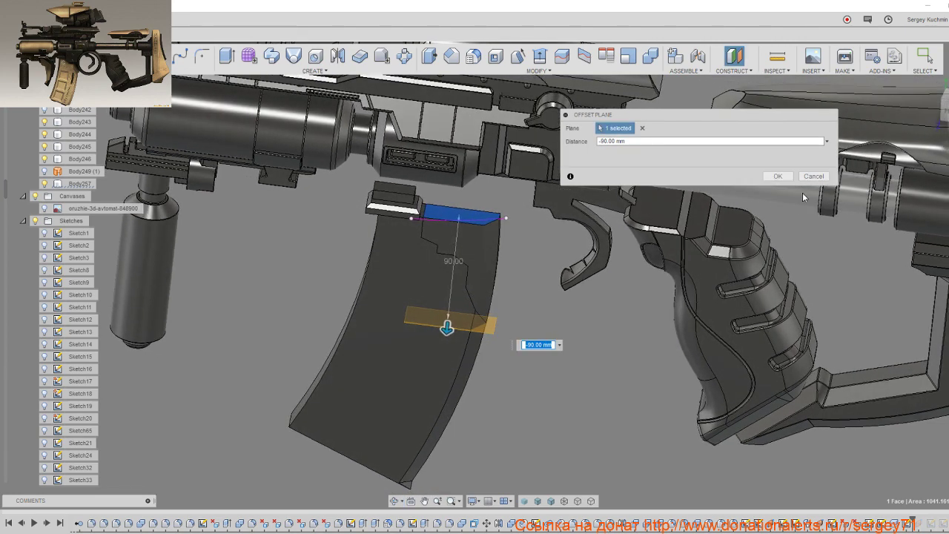
pyautogui.click(775, 176)
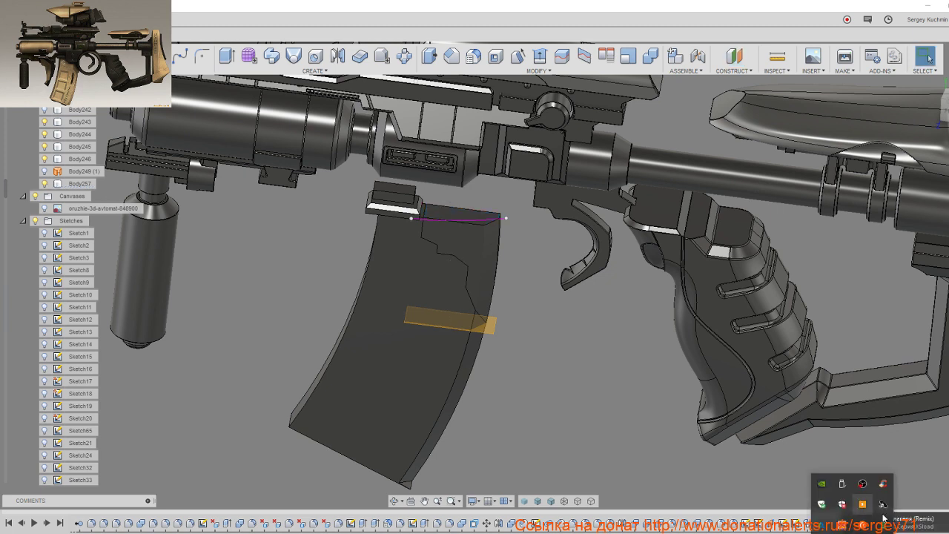
pyautogui.click(930, 522)
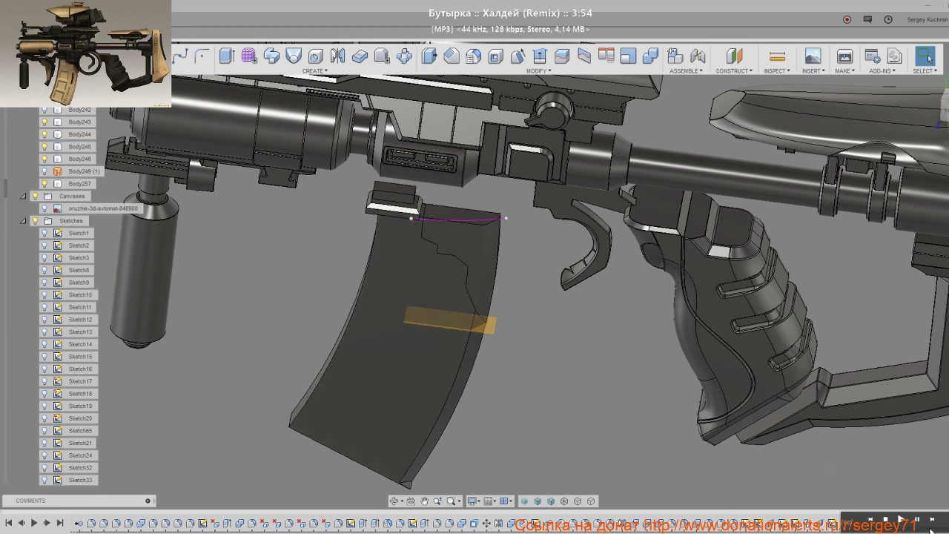
pyautogui.click(933, 522)
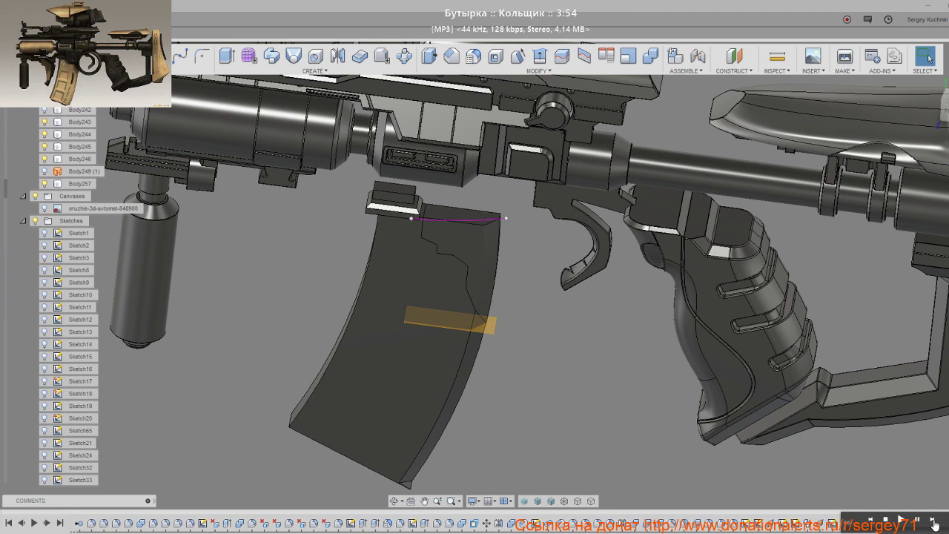
pyautogui.click(933, 524)
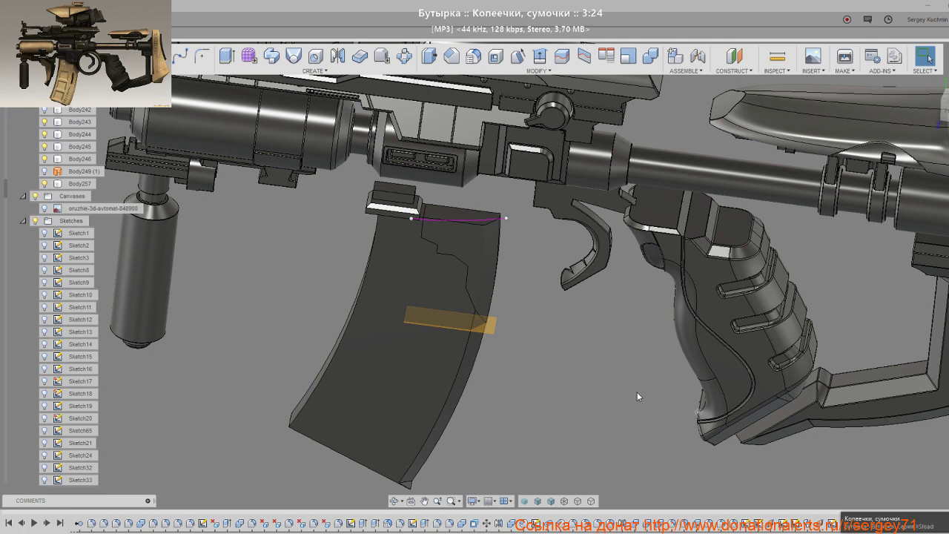
pyautogui.keyDown('shift'); pyautogui.moveTo(475, 366); pyautogui.dragTo(472, 377, button='middle'); pyautogui.keyUp('shift')
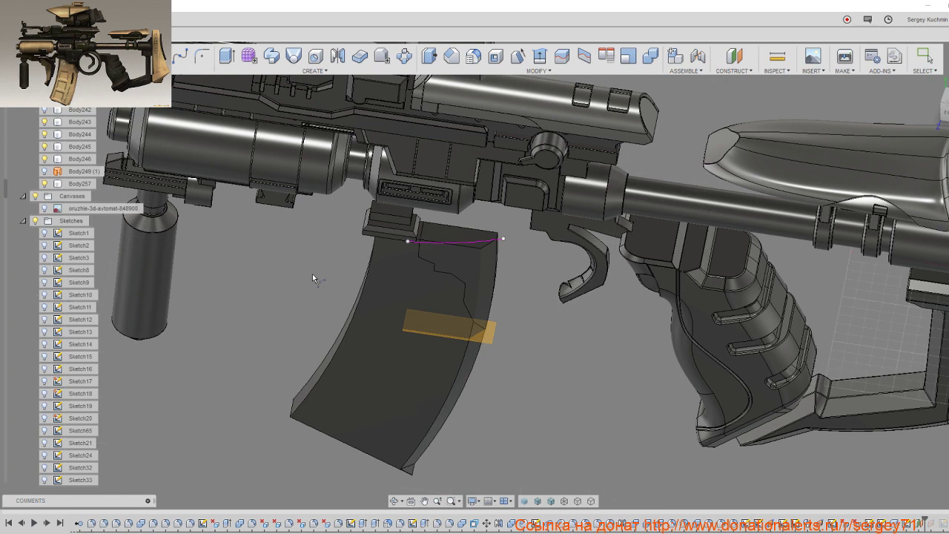
# Step: Include the magazine corner vertex as 3D geometry, then cancel Project to Surface
pyautogui.click(191, 71)
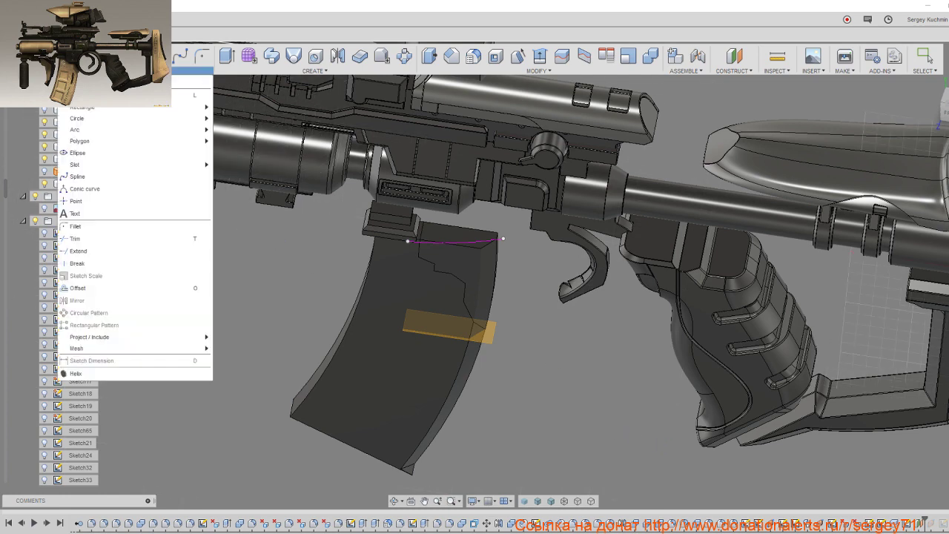
pyautogui.moveTo(111, 337)
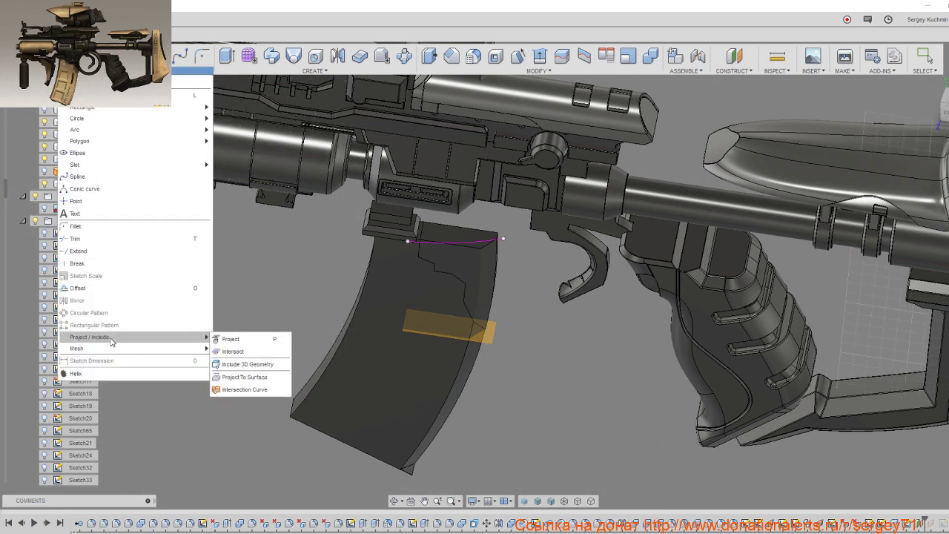
pyautogui.click(275, 368)
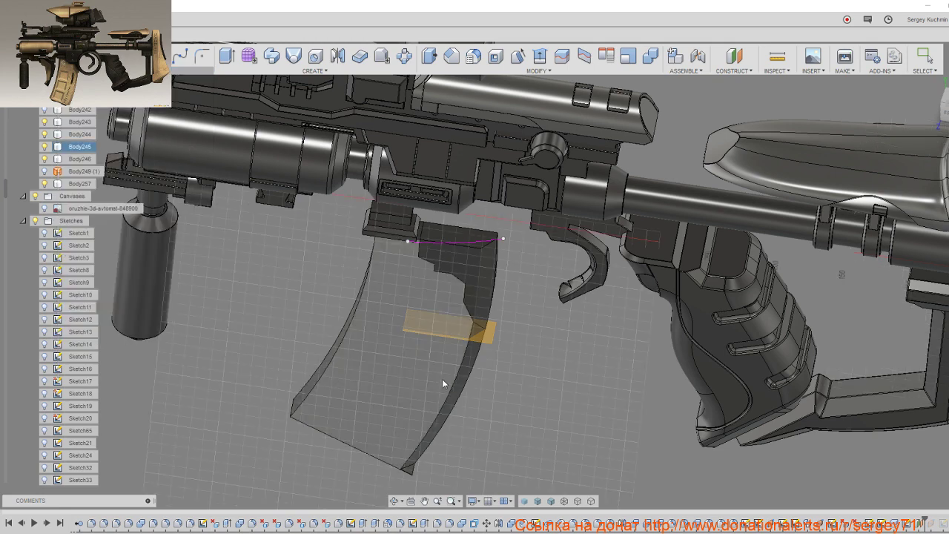
pyautogui.click(474, 337)
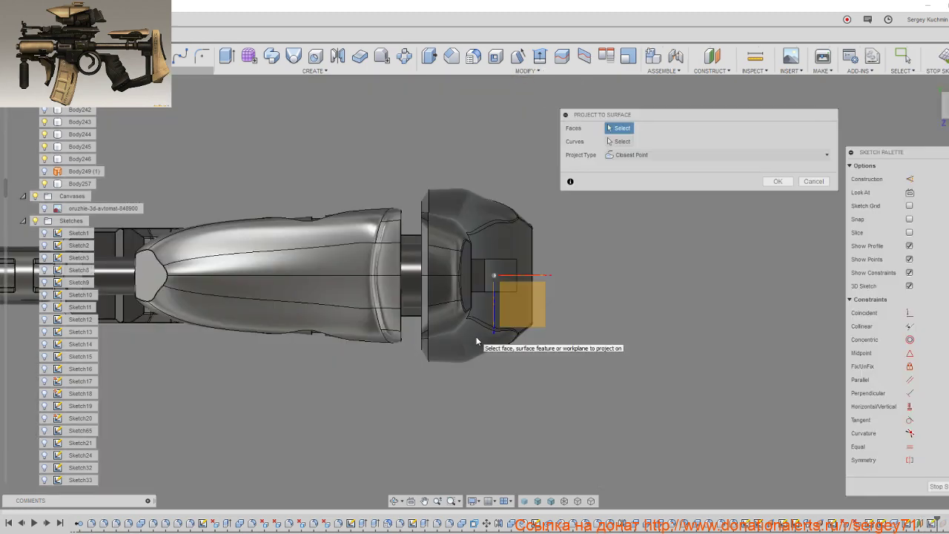
pyautogui.moveTo(497, 339)
pyautogui.keyDown('shift'); pyautogui.mouseDown(button='middle')
pyautogui.moveTo(467, 269)
pyautogui.moveTo(466, 341)
pyautogui.moveTo(518, 295)
pyautogui.moveTo(511, 343)
pyautogui.moveTo(655, 311)
pyautogui.mouseUp(button='middle'); pyautogui.keyUp('shift')
pyautogui.scroll(2, 513, 298)
pyautogui.scroll(3, 504, 319)
pyautogui.scroll(2, 512, 343)
pyautogui.scroll(1, 552, 341)
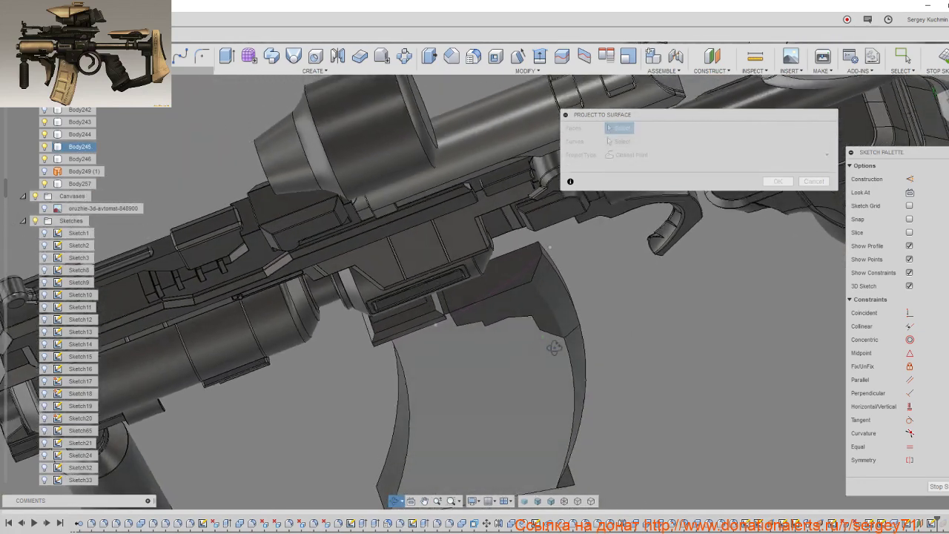
pyautogui.click(813, 181)
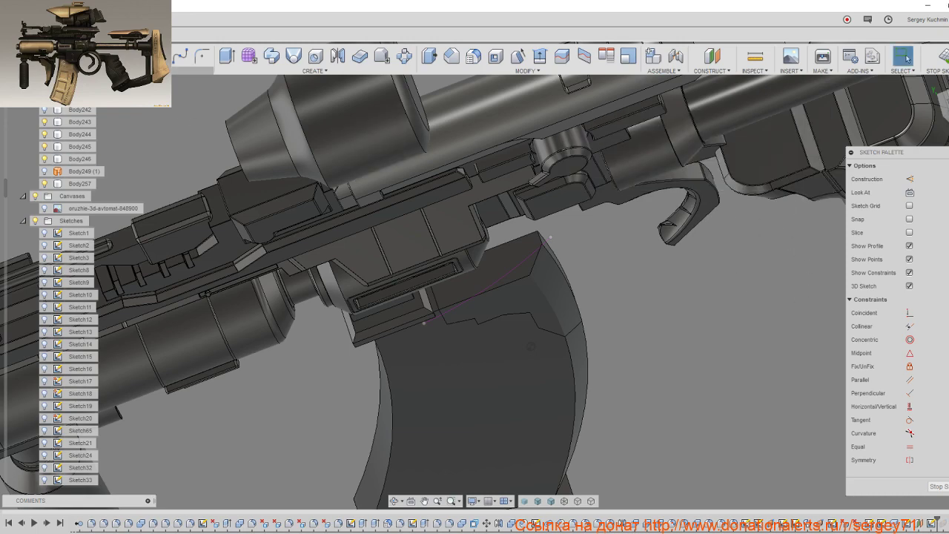
# Step: Project the magazine's curved edge into the sketch
pyautogui.click(192, 70)
pyautogui.moveTo(111, 336)
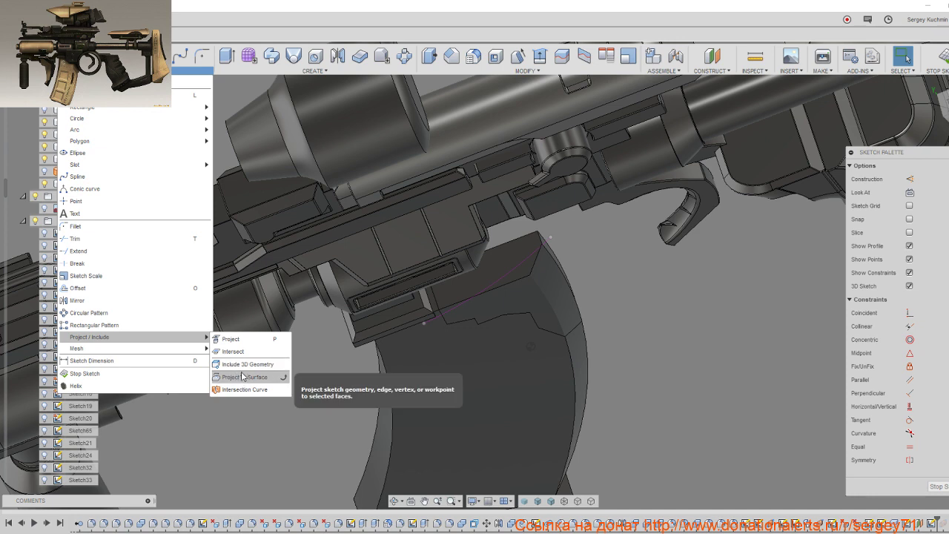
pyautogui.click(236, 339)
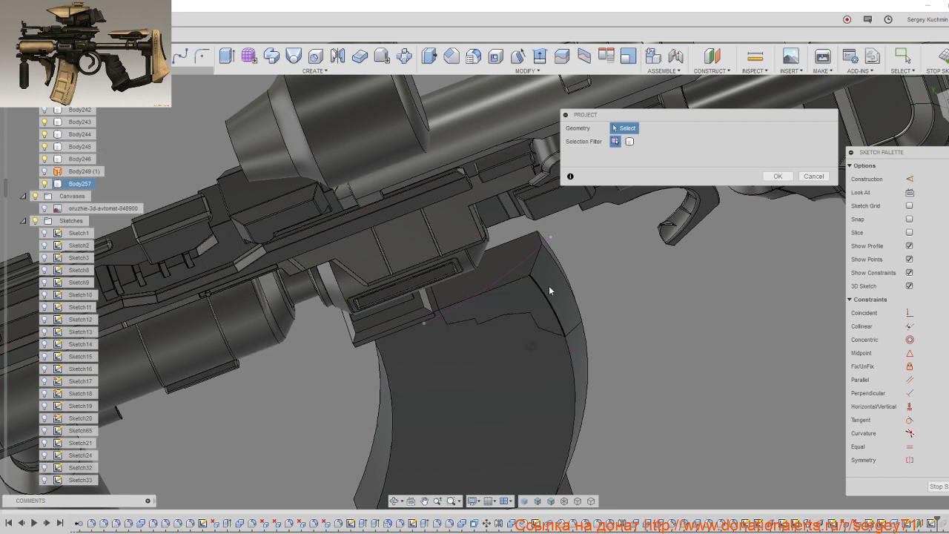
pyautogui.click(521, 270)
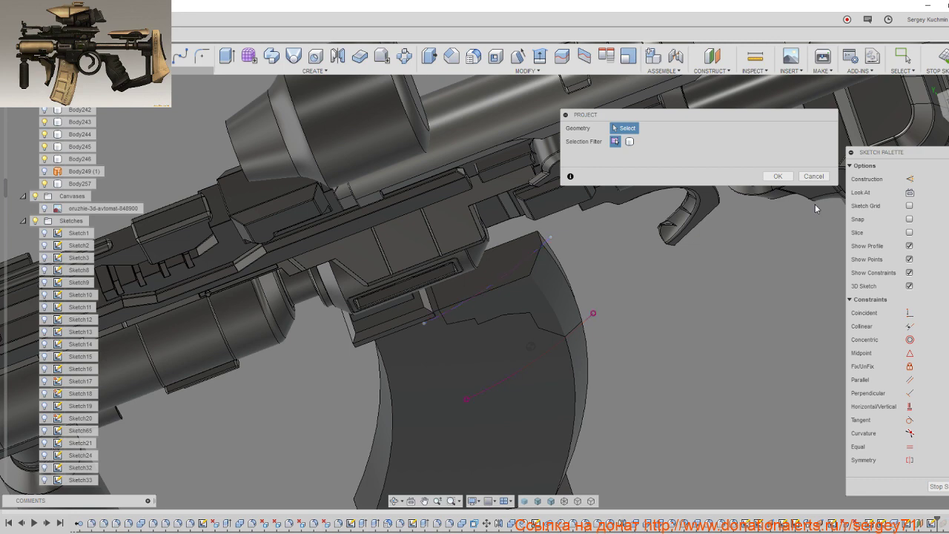
pyautogui.click(783, 178)
pyautogui.keyDown('shift'); pyautogui.moveTo(630, 327); pyautogui.dragTo(610, 290, button='middle'); pyautogui.keyUp('shift')
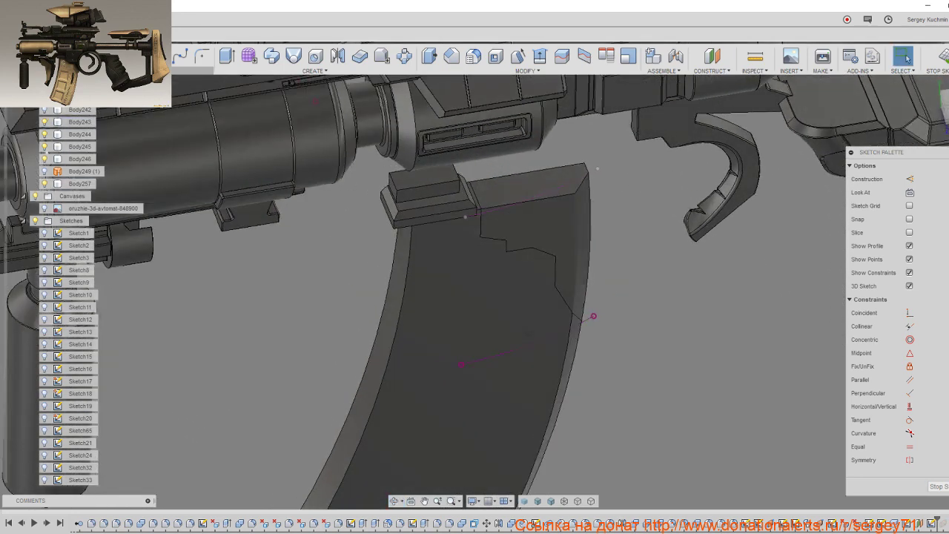
# Step: Switch to the Patch workspace and try a patch on the top arc, then cancel it
pyautogui.click(26, 56)
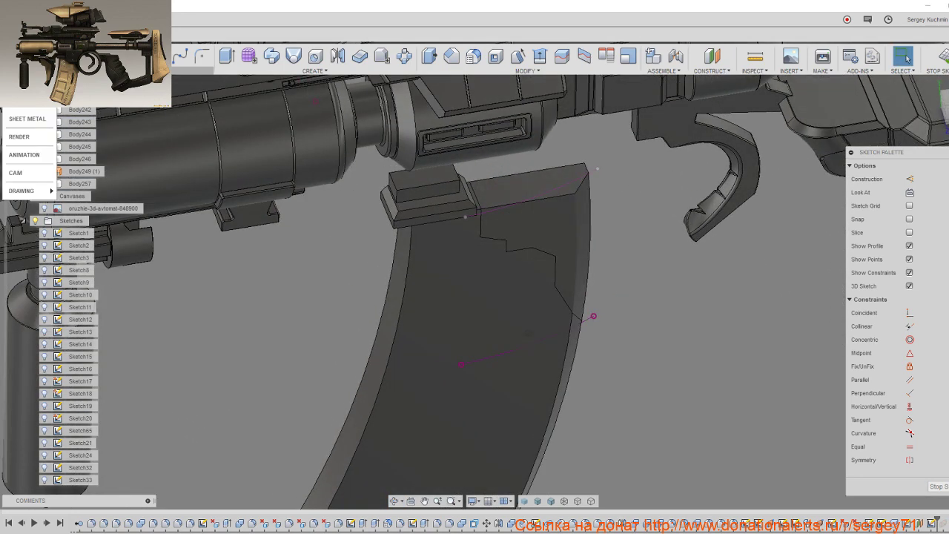
pyautogui.click(33, 105)
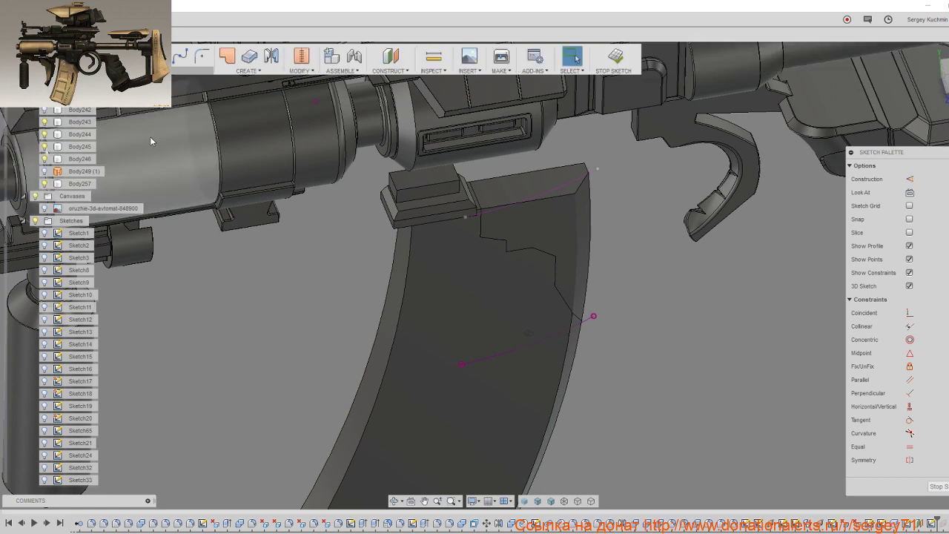
pyautogui.click(227, 56)
pyautogui.click(500, 209)
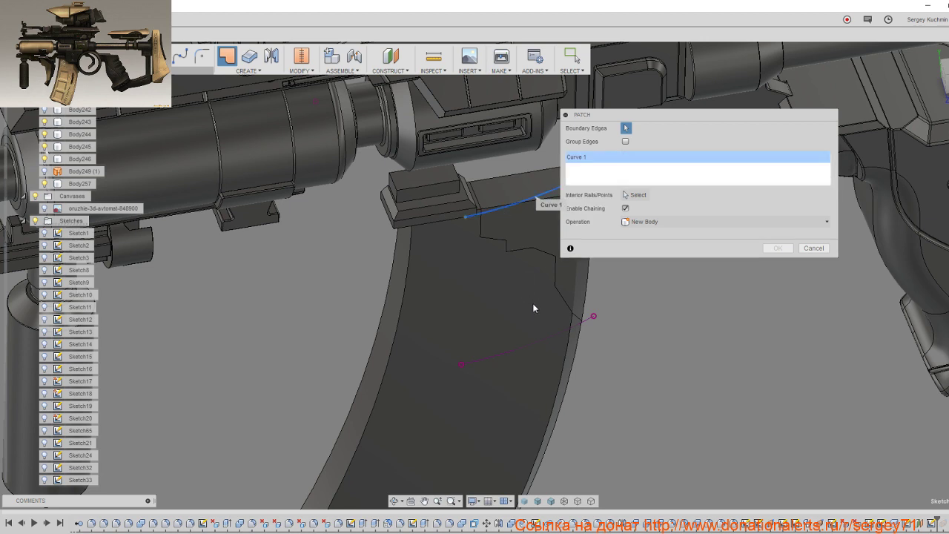
pyautogui.click(824, 249)
# Step: Loft between the magazine-top arc and the lower projected curve to create Body258
pyautogui.click(243, 71)
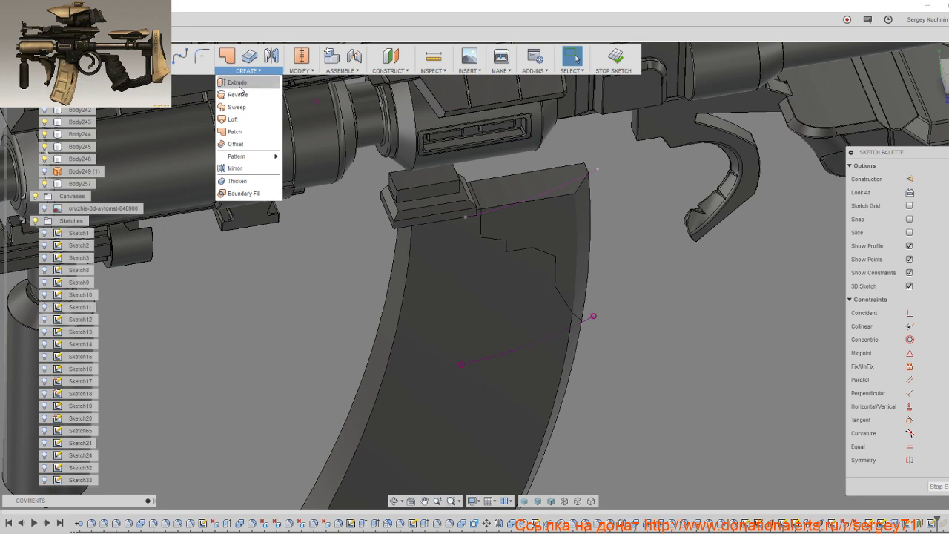
pyautogui.click(233, 119)
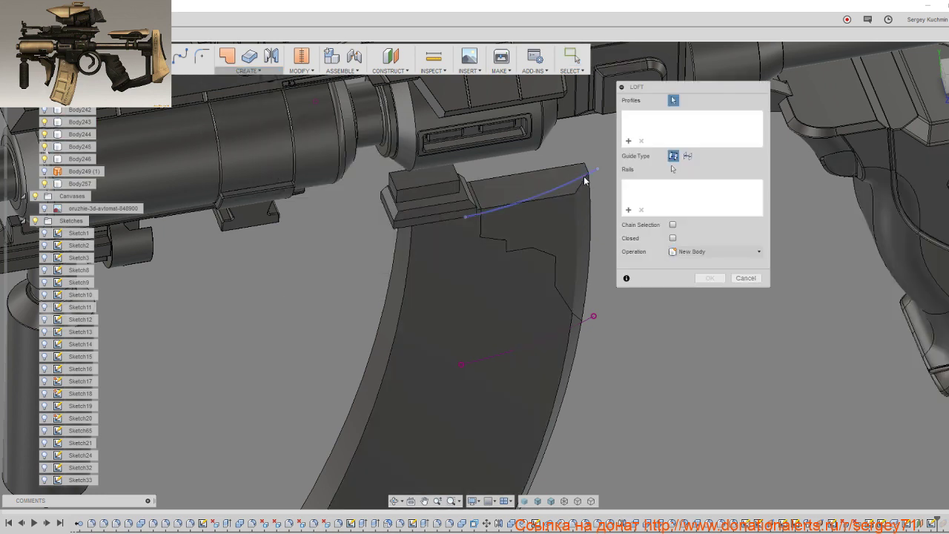
pyautogui.click(548, 188)
pyautogui.click(586, 320)
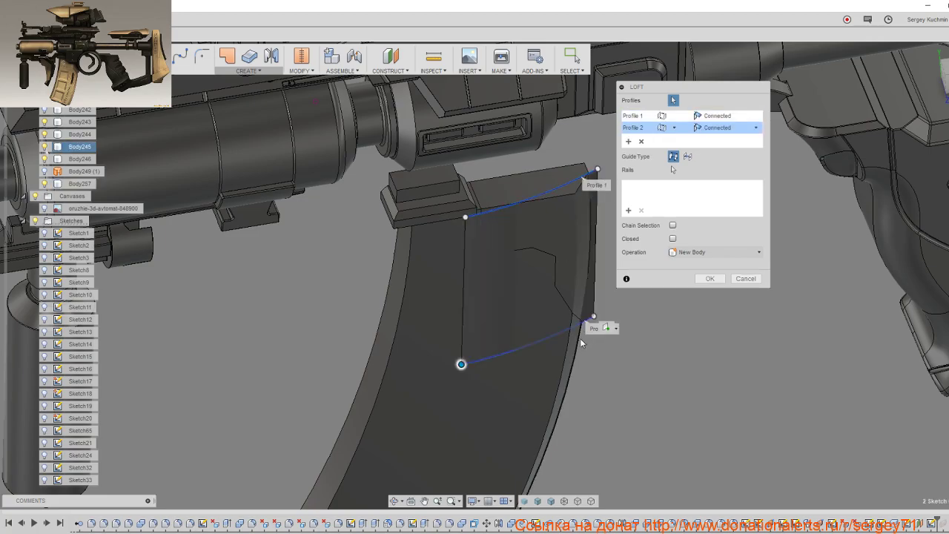
pyautogui.moveTo(586, 320)
pyautogui.keyDown('shift'); pyautogui.mouseDown(button='middle')
pyautogui.moveTo(487, 315)
pyautogui.moveTo(491, 272)
pyautogui.mouseUp(button='middle'); pyautogui.keyUp('shift')
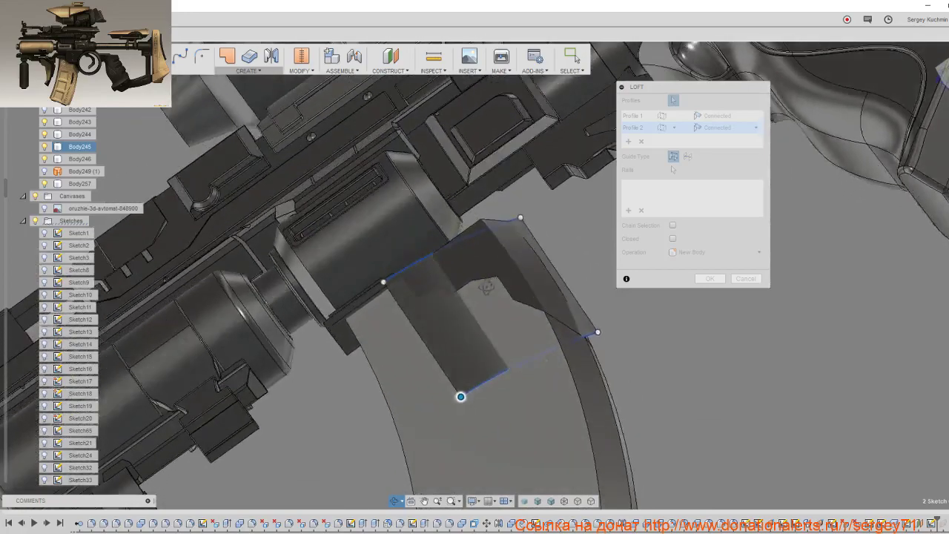
pyautogui.keyDown('shift'); pyautogui.moveTo(491, 271); pyautogui.dragTo(697, 280, button='middle'); pyautogui.keyUp('shift')
pyautogui.click(716, 279)
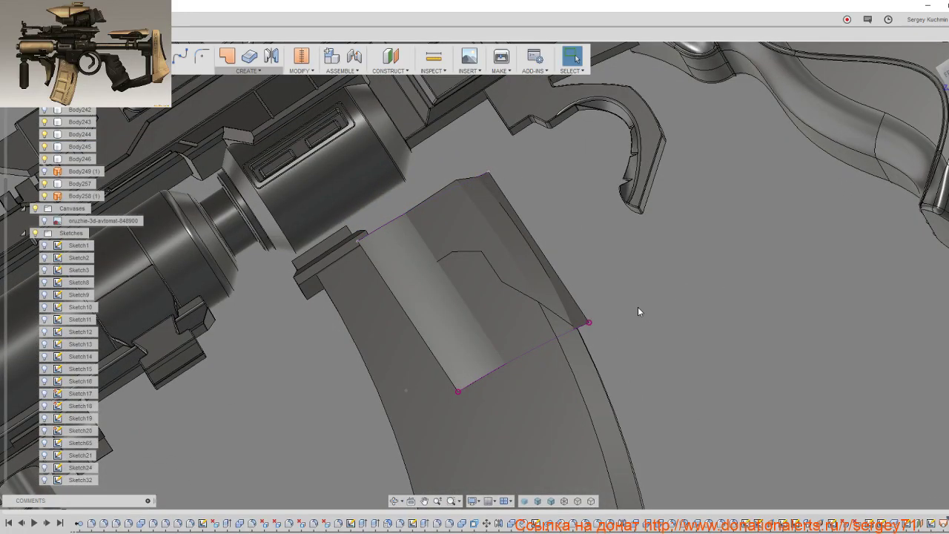
# Step: Move the split curve's endpoint about 12 mm upward with Move/Copy
pyautogui.moveTo(638, 306)
pyautogui.keyDown('shift'); pyautogui.mouseDown(button='middle')
pyautogui.moveTo(672, 344)
pyautogui.moveTo(541, 332)
pyautogui.mouseUp(button='middle'); pyautogui.keyUp('shift')
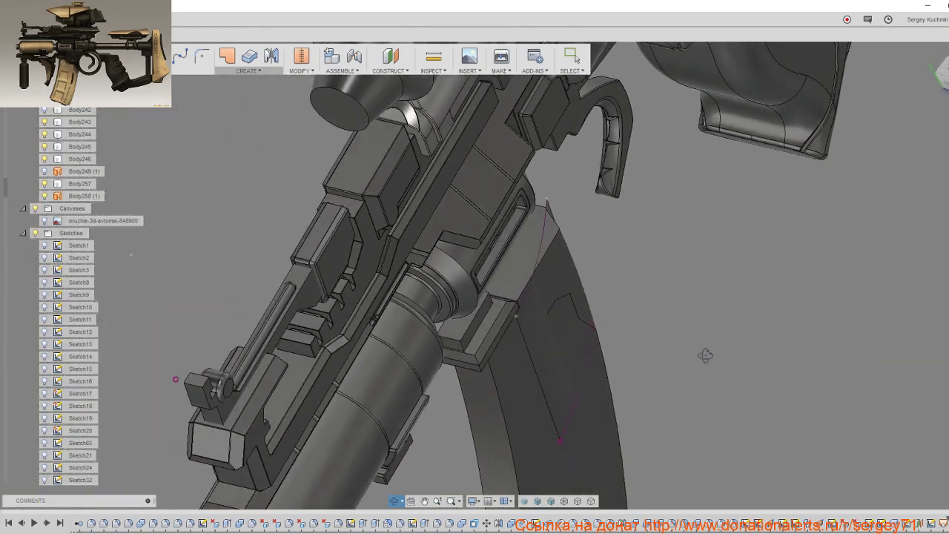
pyautogui.click(516, 317)
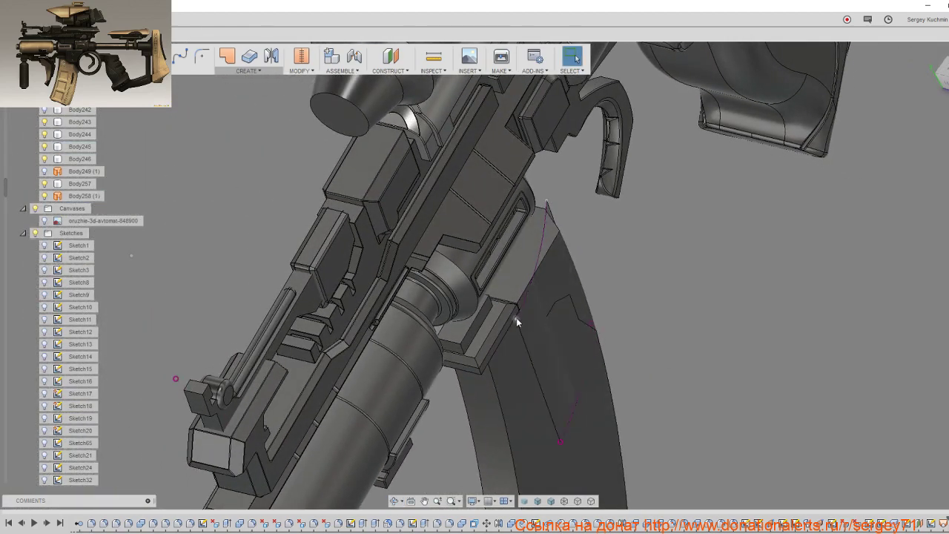
pyautogui.keyDown('ctrl'); pyautogui.click(561, 441); pyautogui.keyUp('ctrl')
pyautogui.press('m')
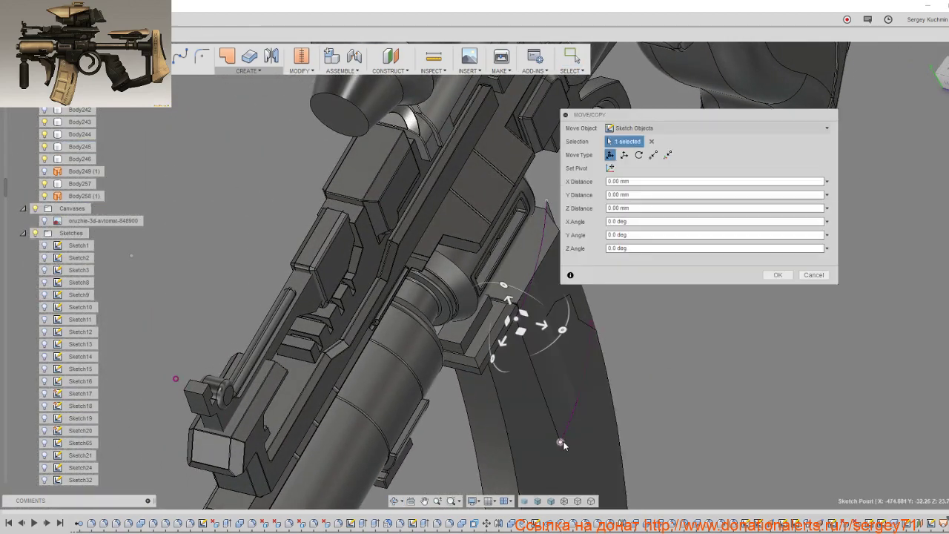
pyautogui.moveTo(521, 330); pyautogui.dragTo(541, 337)
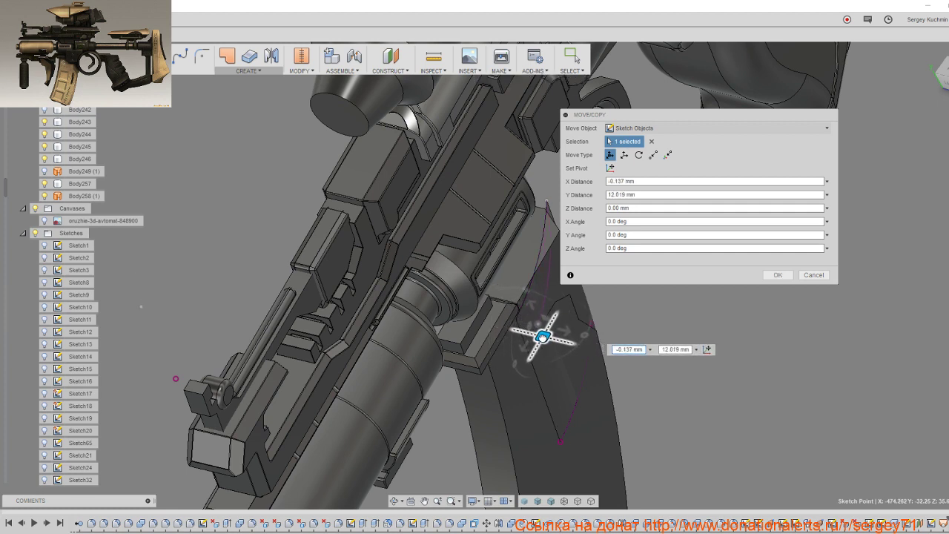
pyautogui.click(771, 278)
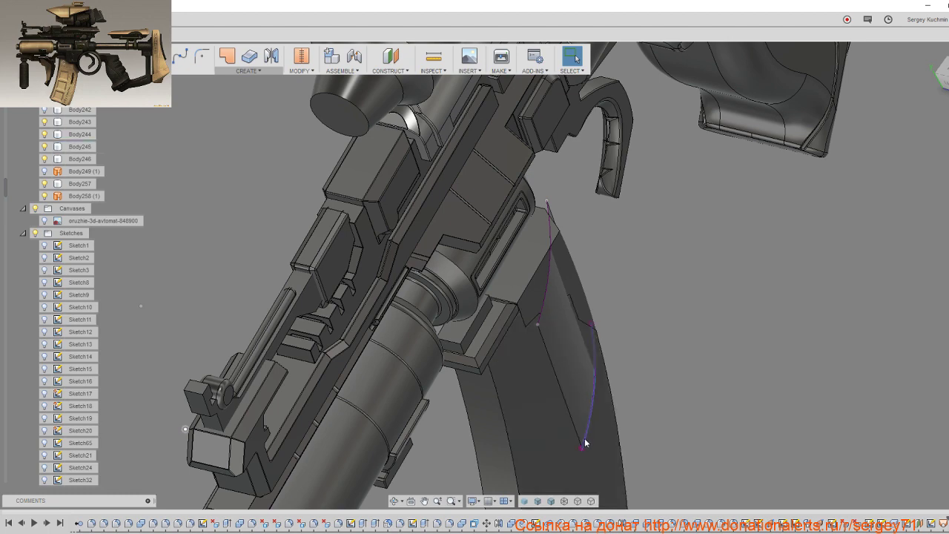
# Step: Start and abandon several further Move/Copy attempts while reorienting the view on the magazine
pyautogui.press('m')
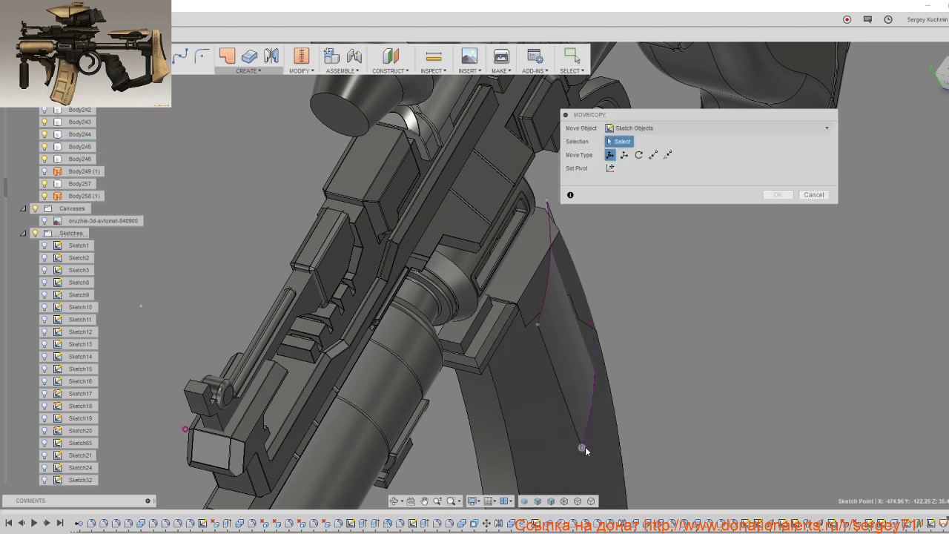
pyautogui.moveTo(566, 340)
pyautogui.mouseDown(button='middle')
pyautogui.moveTo(385, 257)
pyautogui.moveTo(400, 312)
pyautogui.mouseUp(button='middle')
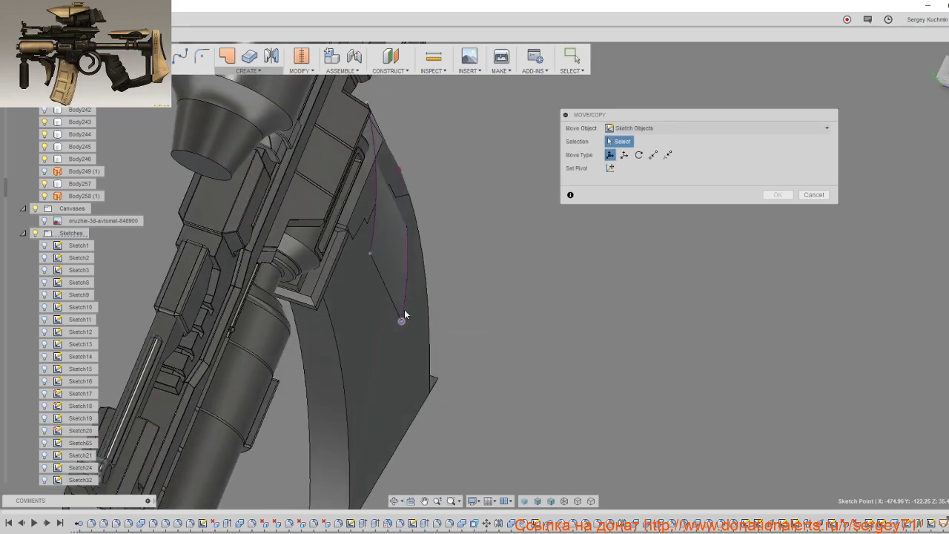
pyautogui.scroll(3, 401, 324)
pyautogui.keyDown('shift'); pyautogui.moveTo(401, 319); pyautogui.dragTo(837, 168, button='middle'); pyautogui.keyUp('shift')
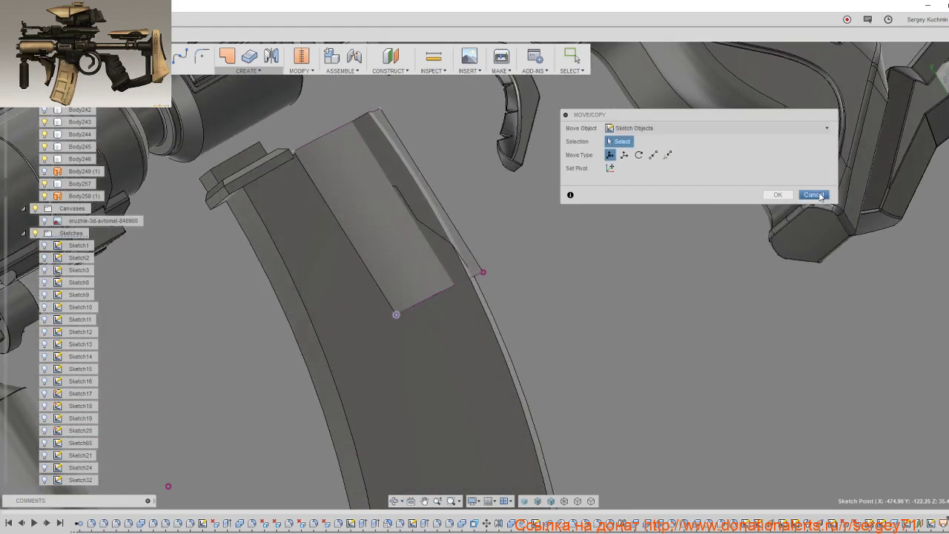
pyautogui.click(813, 194)
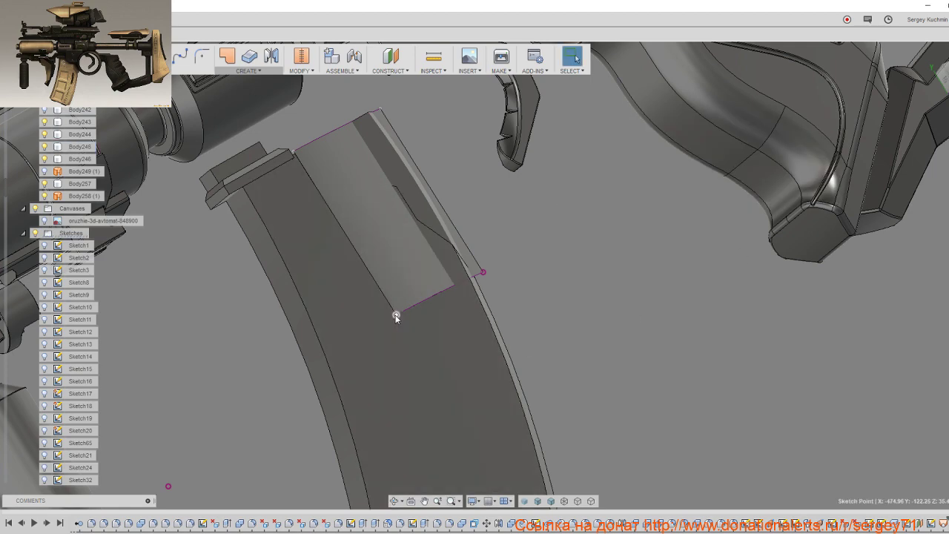
pyautogui.press('m')
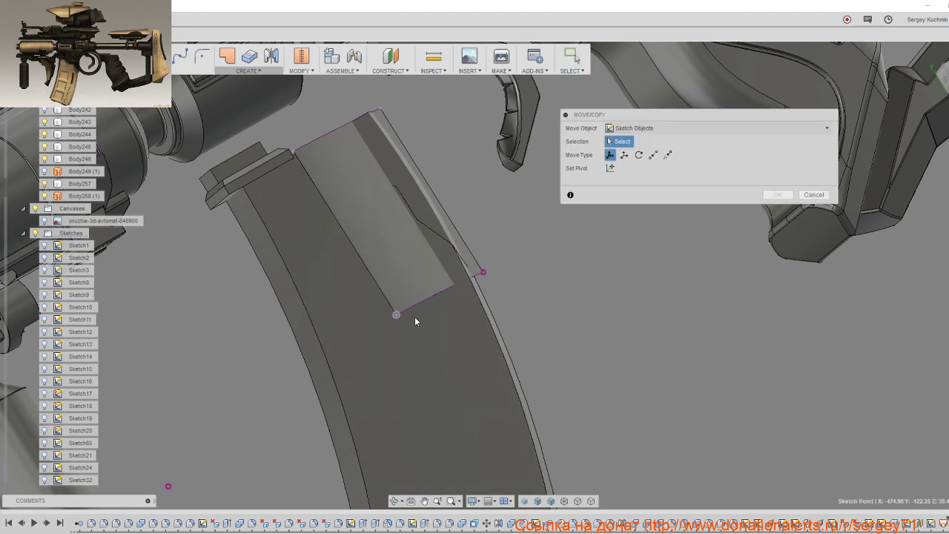
pyautogui.moveTo(414, 317)
pyautogui.keyDown('shift'); pyautogui.mouseDown(button='middle')
pyautogui.moveTo(421, 379)
pyautogui.moveTo(433, 234)
pyautogui.moveTo(445, 235)
pyautogui.mouseUp(button='middle'); pyautogui.keyUp('shift')
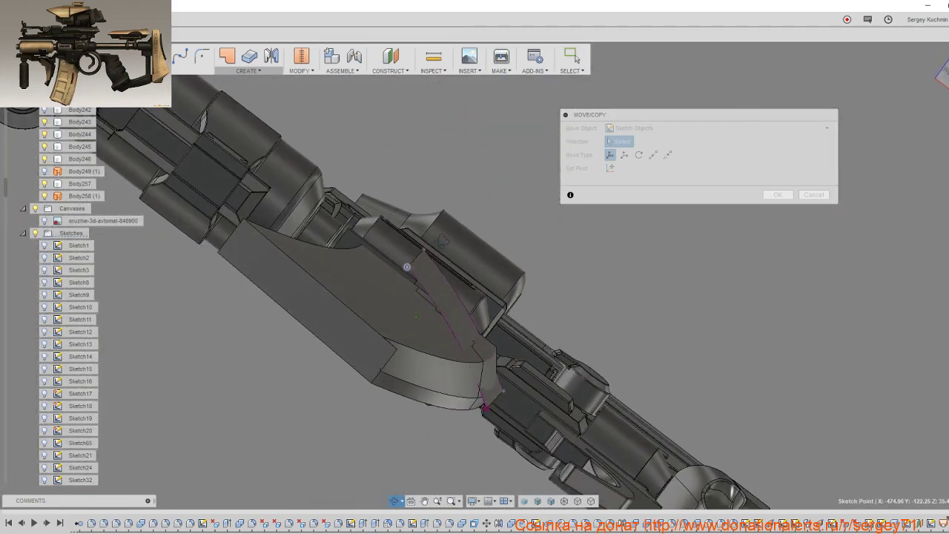
pyautogui.click(813, 194)
pyautogui.click(434, 275)
pyautogui.keyDown('shift'); pyautogui.moveTo(434, 275); pyautogui.dragTo(458, 395, button='middle'); pyautogui.keyUp('shift')
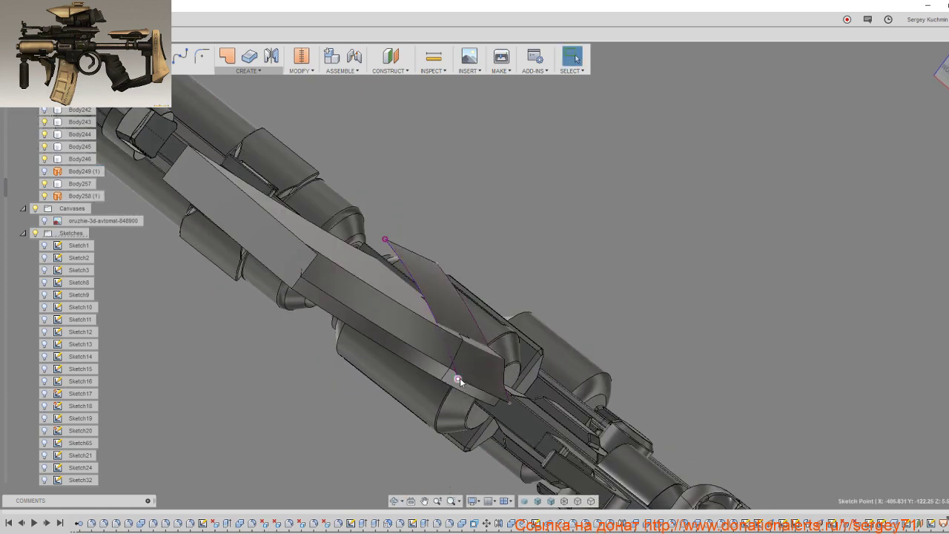
pyautogui.press('m')
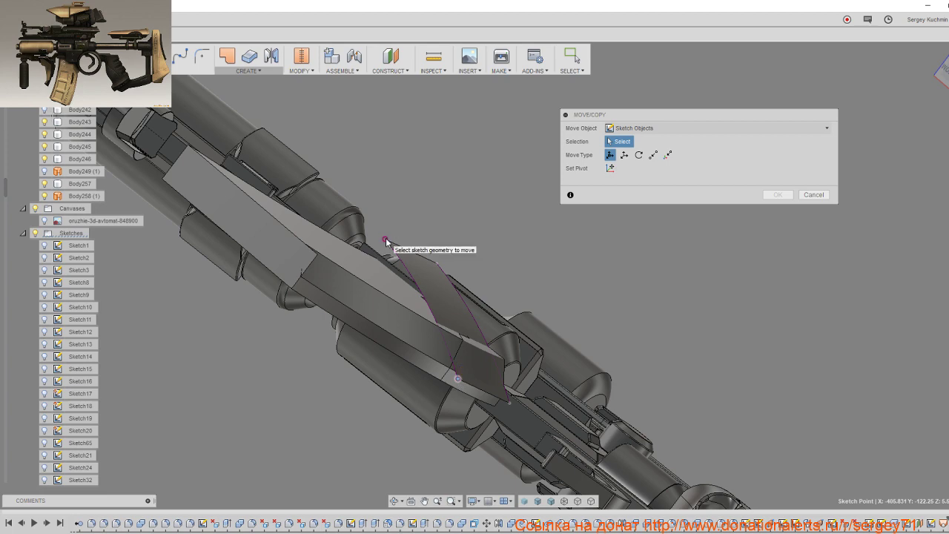
pyautogui.click(813, 194)
# Step: Zoom in, select a sketch point on the magazine and orbit to view its top
pyautogui.scroll(5, 705, 297)
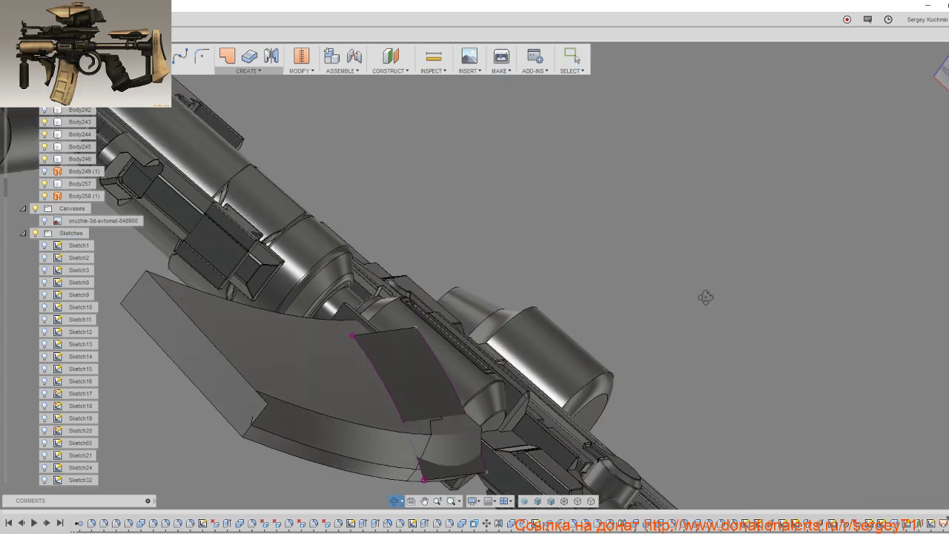
pyautogui.scroll(3, 711, 304)
pyautogui.moveTo(712, 303)
pyautogui.mouseDown(button='middle')
pyautogui.moveTo(566, 335)
pyautogui.moveTo(515, 216)
pyautogui.moveTo(507, 302)
pyautogui.moveTo(472, 79)
pyautogui.moveTo(517, 294)
pyautogui.moveTo(336, 274)
pyautogui.mouseUp(button='middle')
pyautogui.scroll(-3, 514, 226)
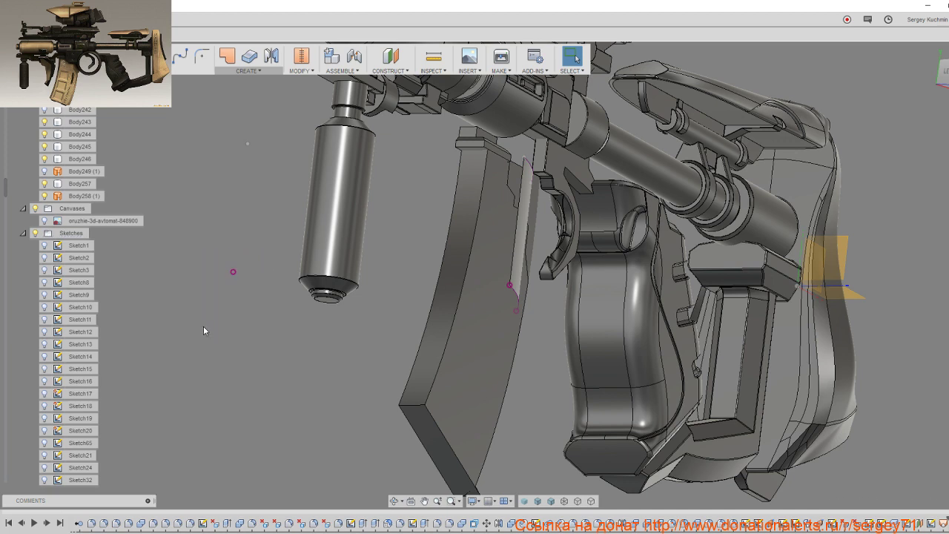
pyautogui.moveTo(254, 241); pyautogui.dragTo(186, 326)
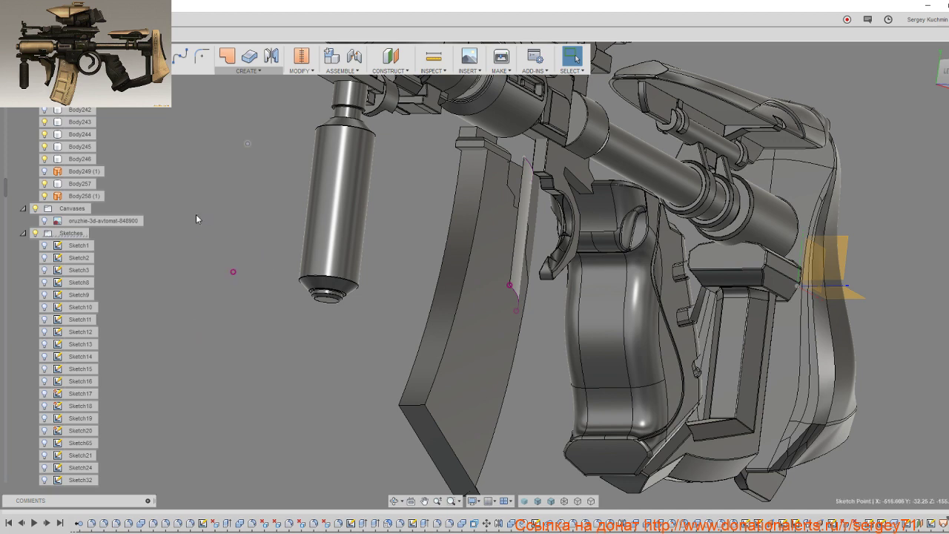
pyautogui.keyDown('shift'); pyautogui.moveTo(567, 299); pyautogui.dragTo(519, 281, button='middle'); pyautogui.keyUp('shift')
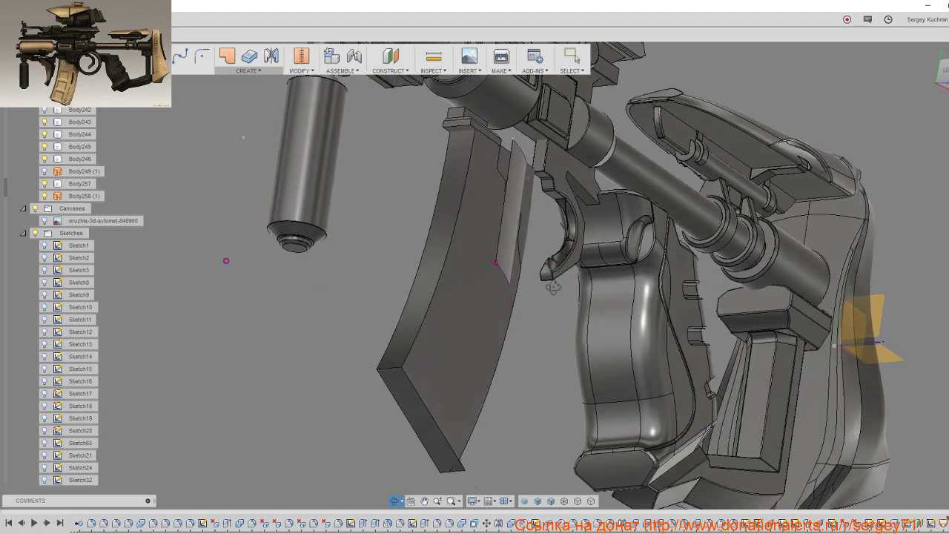
pyautogui.moveTo(286, 326)
pyautogui.keyDown('shift'); pyautogui.mouseDown(button='middle')
pyautogui.moveTo(383, 345)
pyautogui.moveTo(645, 368)
pyautogui.moveTo(455, 196)
pyautogui.moveTo(538, 254)
pyautogui.moveTo(504, 256)
pyautogui.moveTo(601, 253)
pyautogui.mouseUp(button='middle'); pyautogui.keyUp('shift')
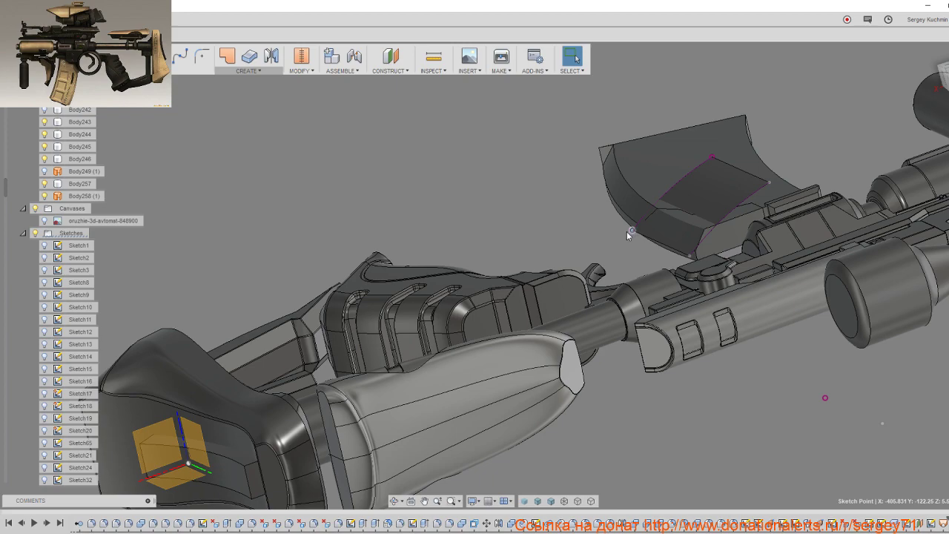
pyautogui.moveTo(624, 231)
pyautogui.keyDown('shift'); pyautogui.mouseDown(button='middle')
pyautogui.moveTo(667, 247)
pyautogui.moveTo(692, 286)
pyautogui.moveTo(682, 297)
pyautogui.moveTo(701, 312)
pyautogui.moveTo(667, 334)
pyautogui.moveTo(620, 339)
pyautogui.moveTo(593, 326)
pyautogui.moveTo(605, 300)
pyautogui.mouseUp(button='middle'); pyautogui.keyUp('shift')
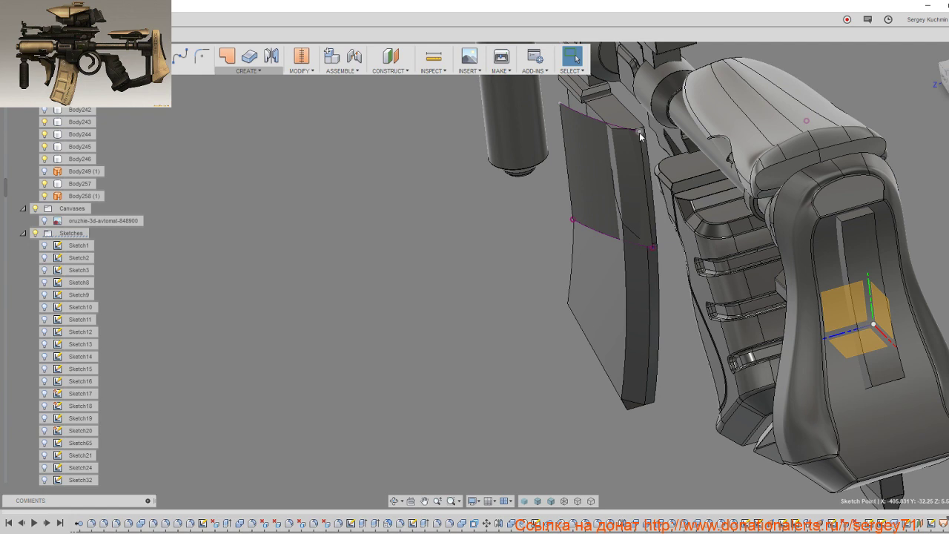
# Step: Move the magazine's first top corner point a few millimetres
pyautogui.press('m')
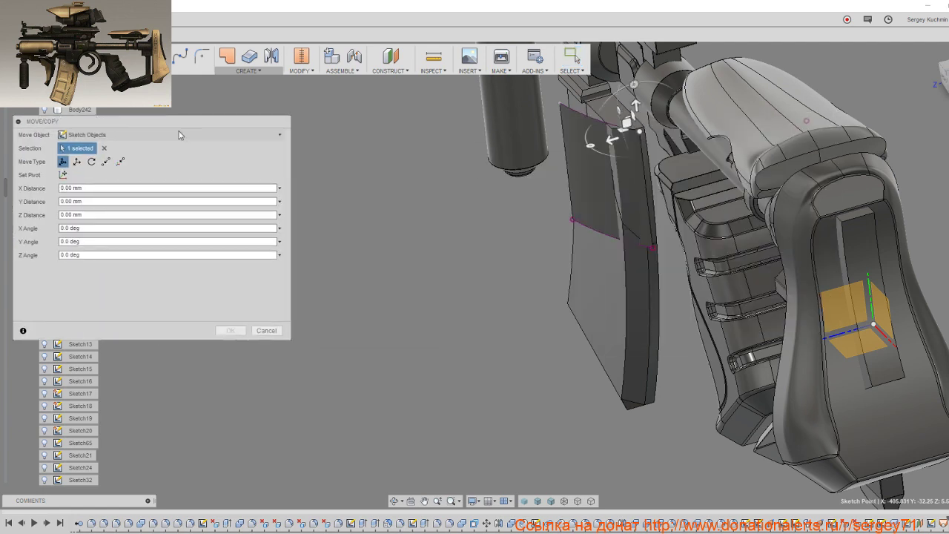
pyautogui.moveTo(626, 123); pyautogui.dragTo(621, 120)
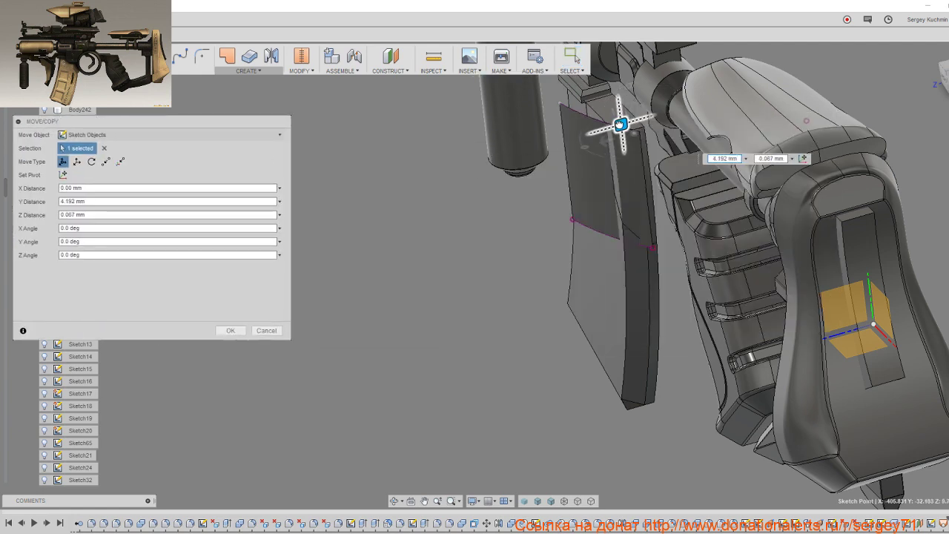
pyautogui.click(229, 329)
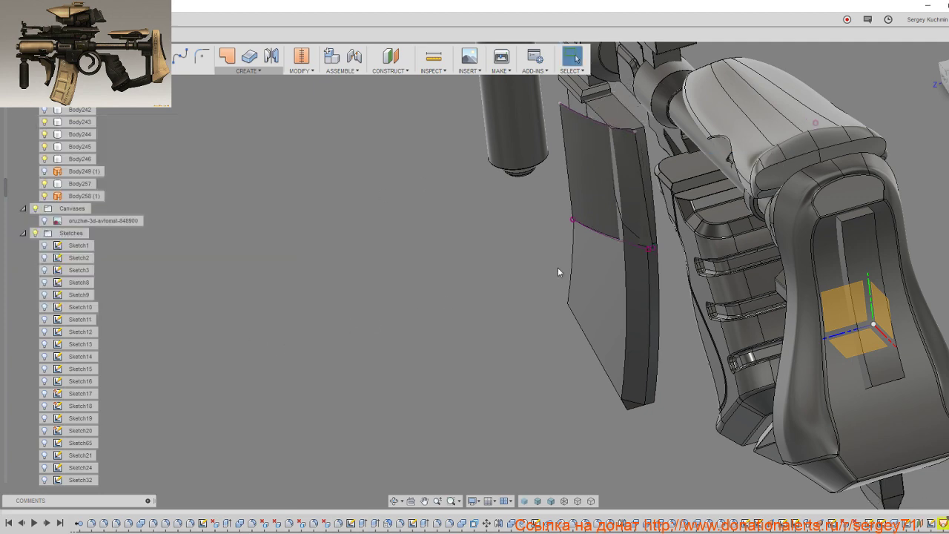
pyautogui.keyDown('shift'); pyautogui.moveTo(591, 182); pyautogui.dragTo(665, 172, button='middle'); pyautogui.keyUp('shift')
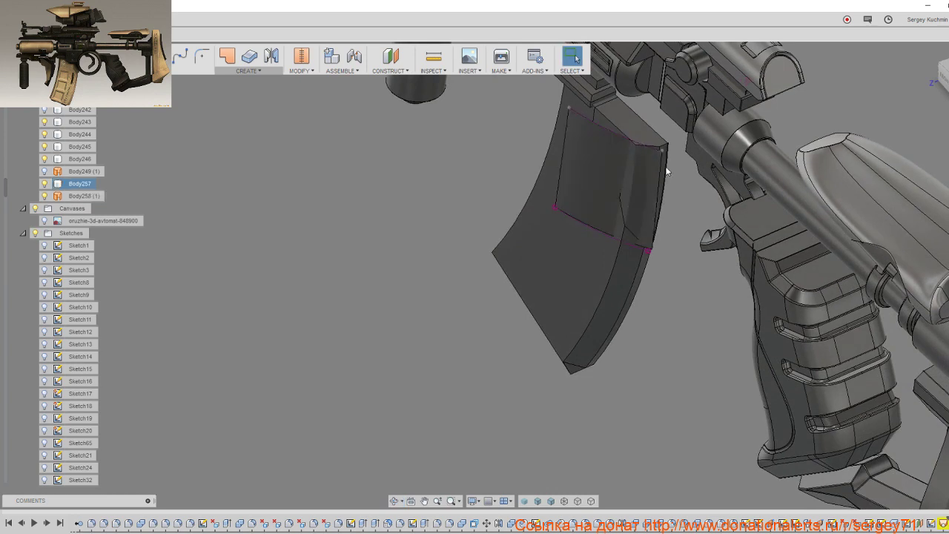
pyautogui.scroll(3, 665, 171)
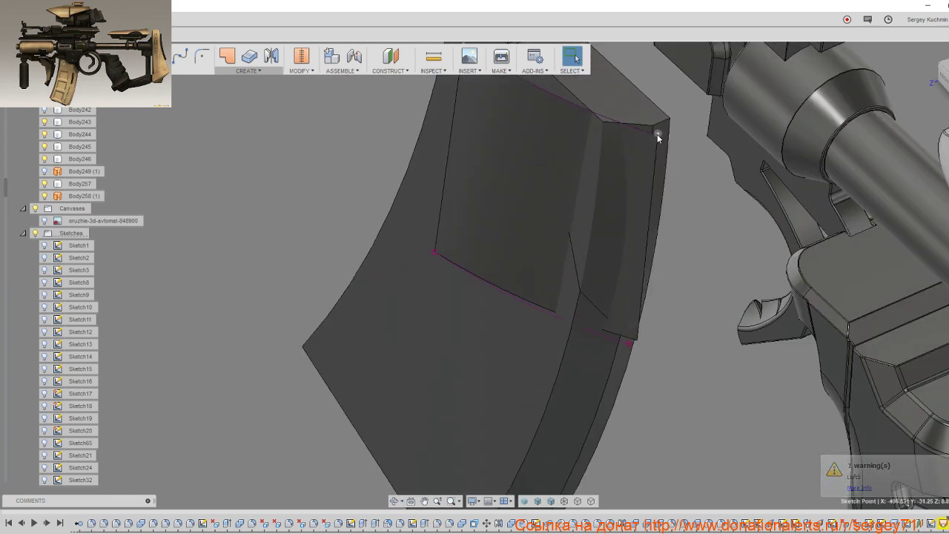
# Step: Move the other top corner point about 4.4 mm sideways and down
pyautogui.press('m')
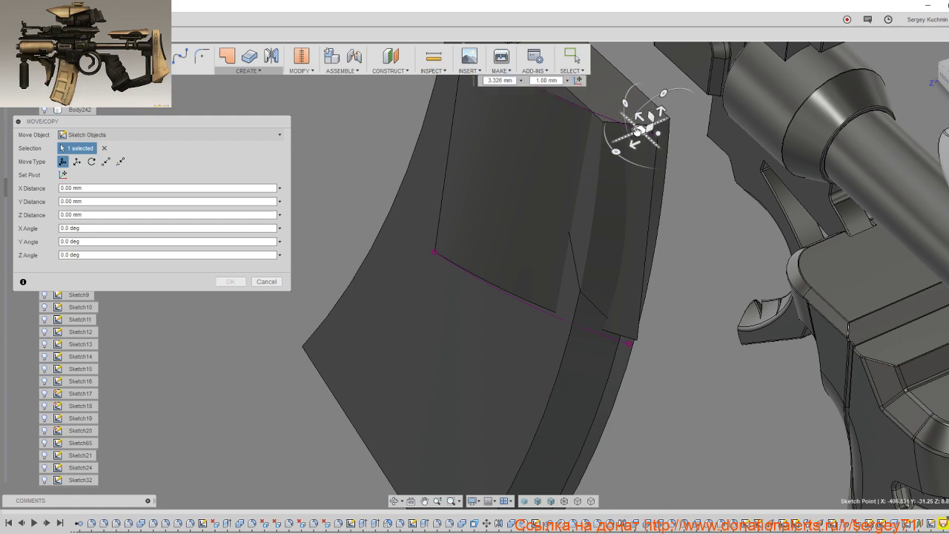
pyautogui.moveTo(635, 132); pyautogui.dragTo(641, 119)
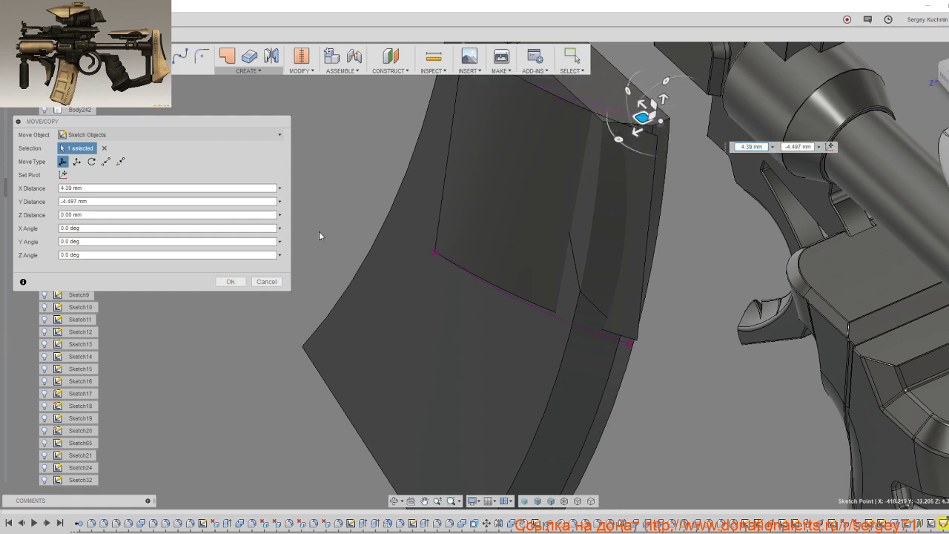
pyautogui.click(229, 281)
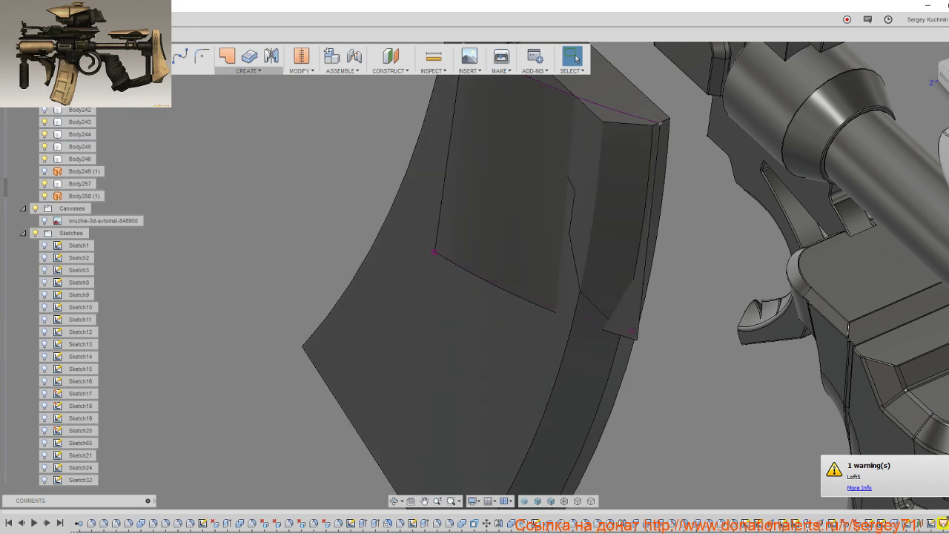
pyautogui.click(30, 56)
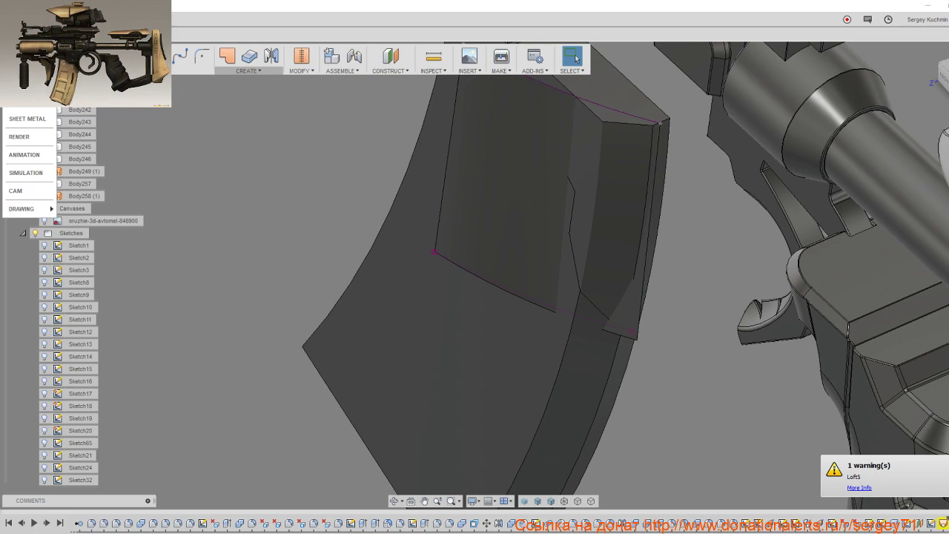
# Step: In the Model workspace, Combine-join the magazine's upper piece into the magazine target body
pyautogui.click(26, 74)
pyautogui.moveTo(514, 370)
pyautogui.keyDown('shift'); pyautogui.mouseDown(button='middle')
pyautogui.moveTo(519, 328)
pyautogui.moveTo(382, 319)
pyautogui.moveTo(442, 383)
pyautogui.mouseUp(button='middle'); pyautogui.keyUp('shift')
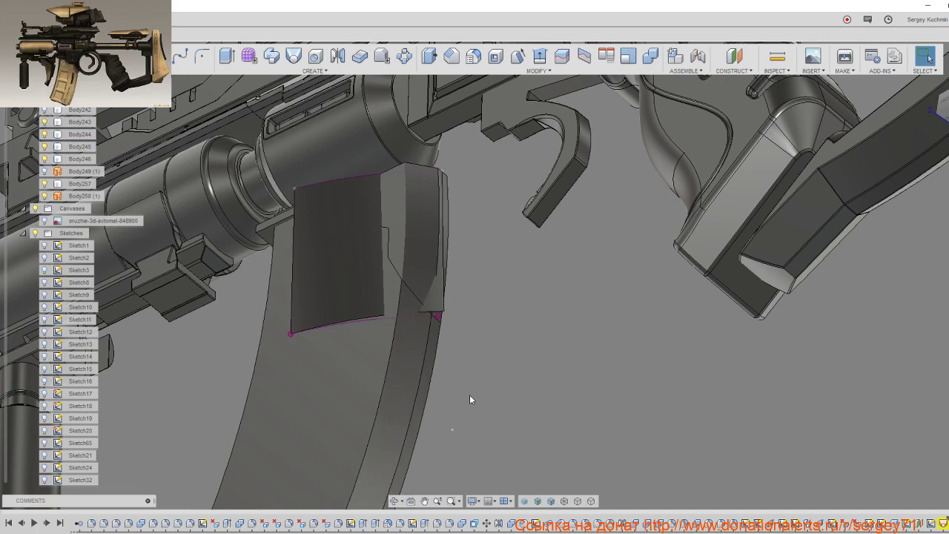
pyautogui.press('s')
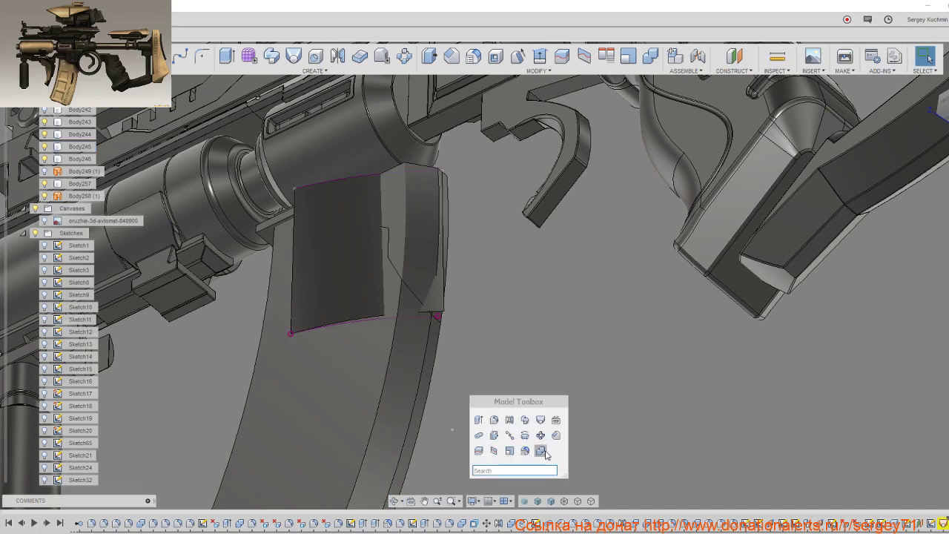
pyautogui.click(543, 452)
pyautogui.click(407, 410)
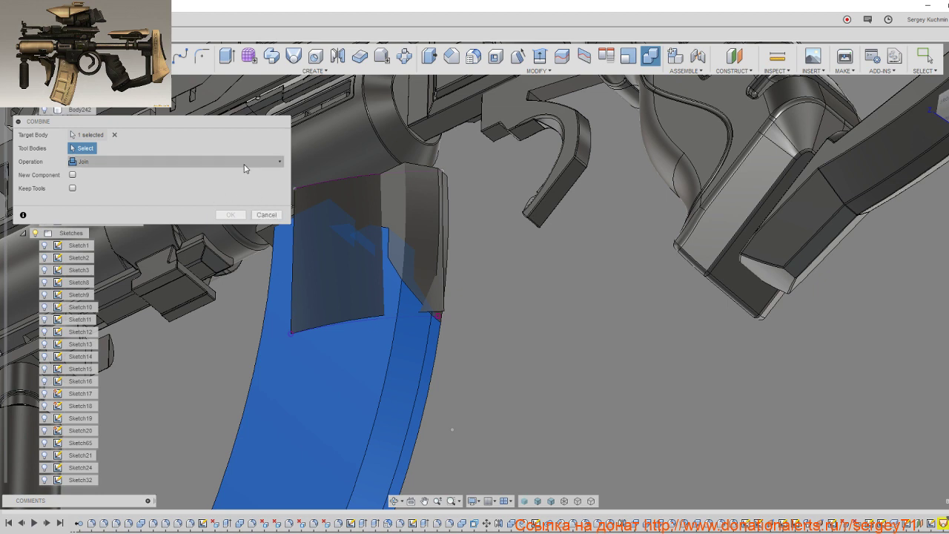
pyautogui.click(267, 215)
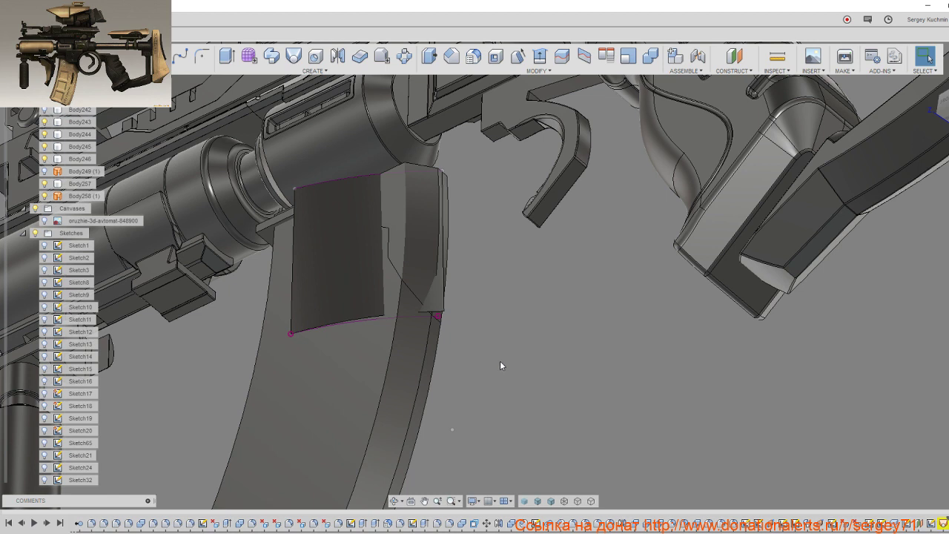
# Step: Split the magazine body using the curved surface as the splitting tool
pyautogui.press('s')
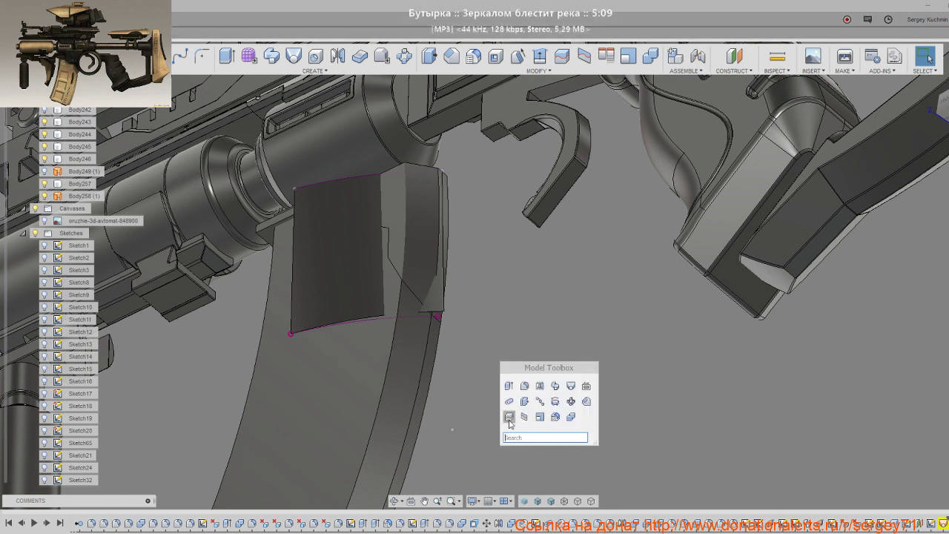
pyautogui.click(509, 417)
pyautogui.click(395, 398)
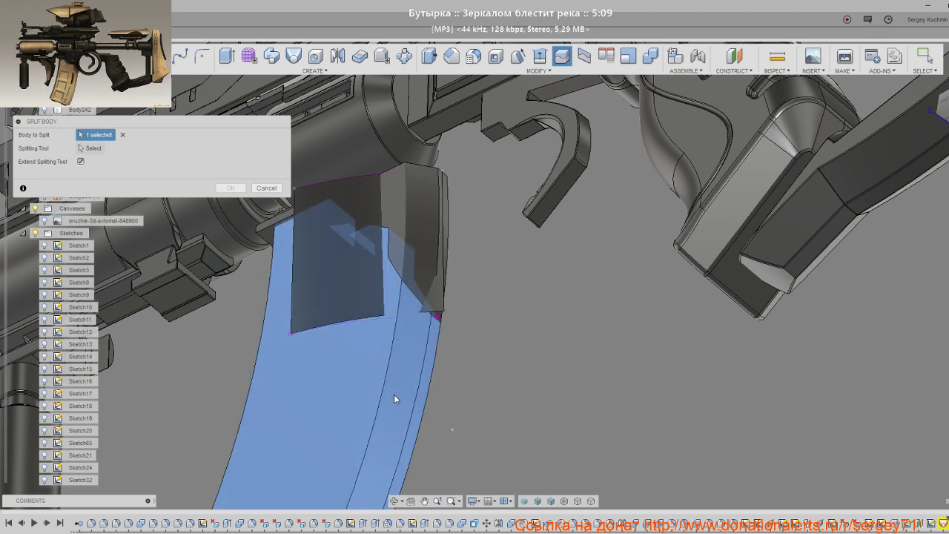
pyautogui.click(93, 148)
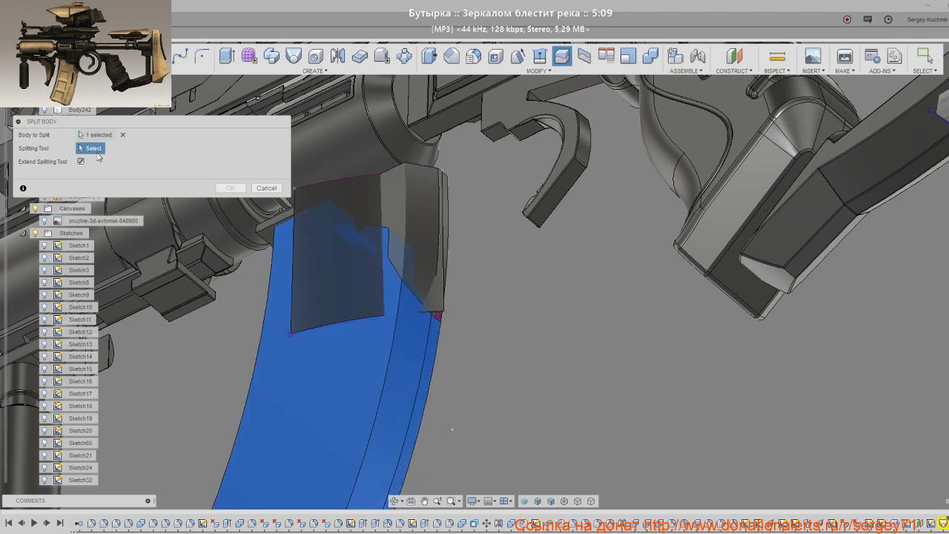
pyautogui.click(306, 287)
pyautogui.moveTo(305, 288)
pyautogui.keyDown('shift'); pyautogui.mouseDown(button='middle')
pyautogui.moveTo(307, 330)
pyautogui.moveTo(334, 291)
pyautogui.mouseUp(button='middle'); pyautogui.keyUp('shift')
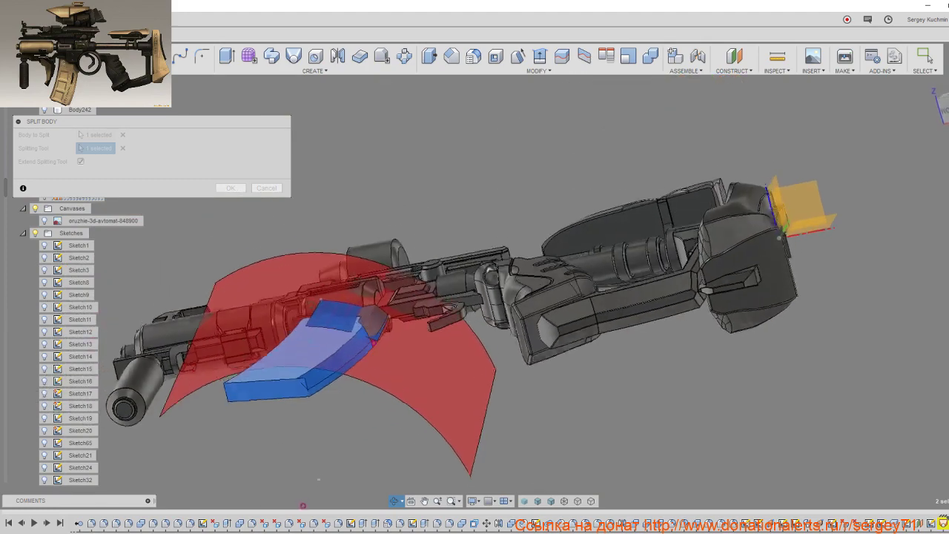
pyautogui.keyDown('shift'); pyautogui.moveTo(334, 291); pyautogui.dragTo(315, 291, button='middle'); pyautogui.keyUp('shift')
pyautogui.click(231, 188)
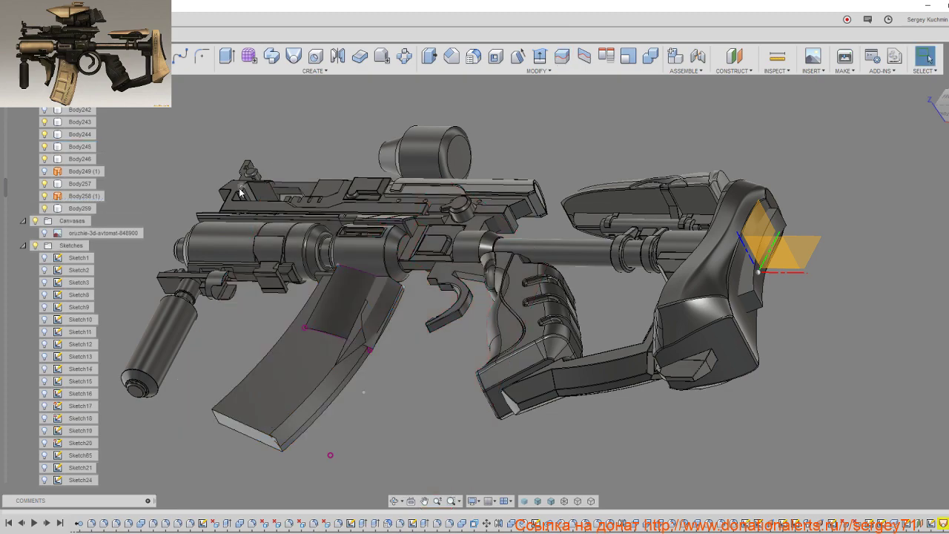
# Step: Remove Body257 from the model, then undo that removal
pyautogui.click(324, 313)
pyautogui.keyDown('shift'); pyautogui.moveTo(323, 313); pyautogui.dragTo(379, 402, button='middle'); pyautogui.keyUp('shift')
pyautogui.press('Escape')
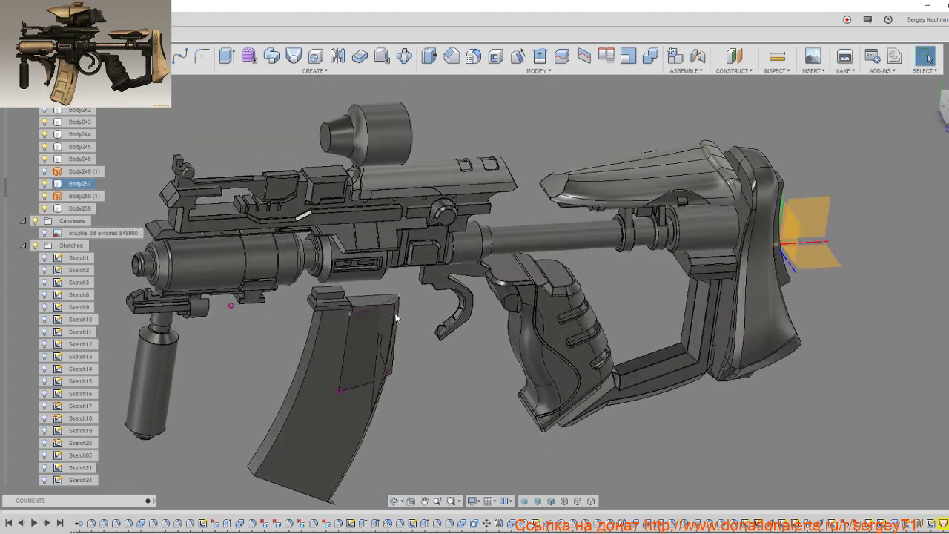
pyautogui.rightClick(83, 184)
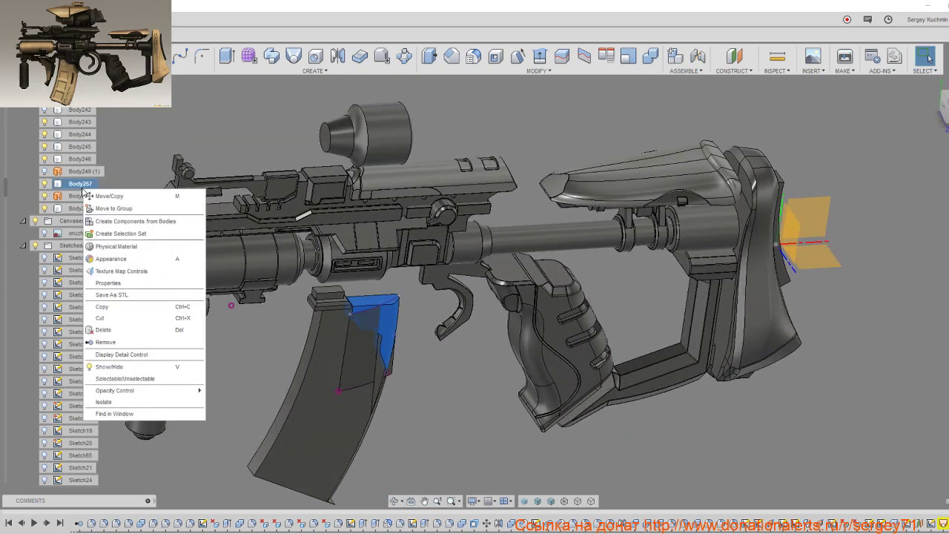
pyautogui.click(118, 343)
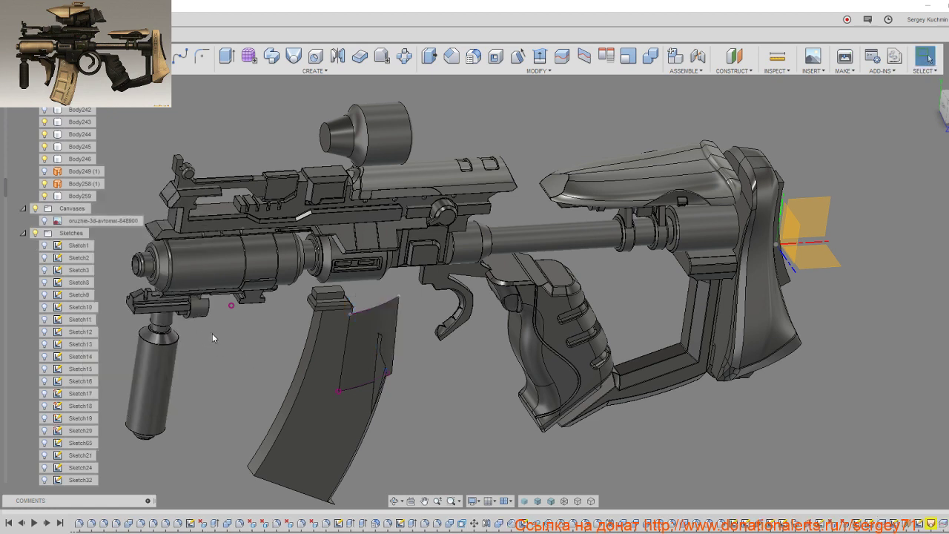
pyautogui.keyDown('shift'); pyautogui.moveTo(212, 337); pyautogui.dragTo(295, 390, button='middle'); pyautogui.keyUp('shift')
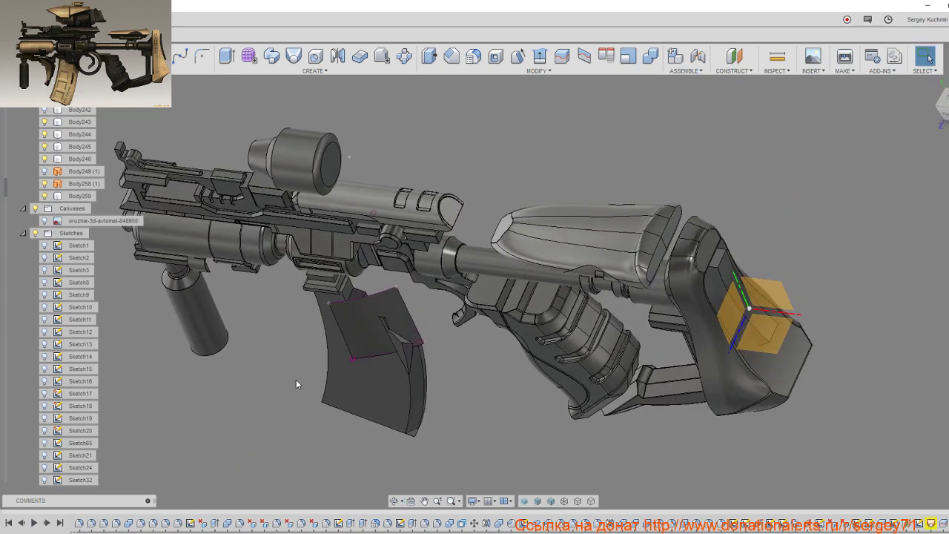
pyautogui.hotkey('ctrl', 'z')
# Step: Select Body257 and zoom in on the magazine's angled top piece
pyautogui.keyDown('shift'); pyautogui.moveTo(288, 367); pyautogui.dragTo(332, 369, button='middle'); pyautogui.keyUp('shift')
pyautogui.click(372, 318)
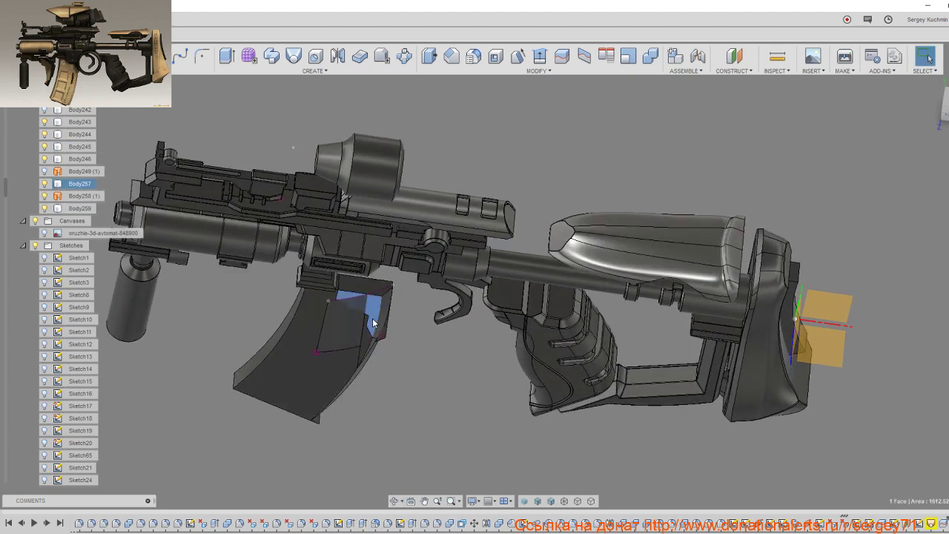
pyautogui.click(81, 184)
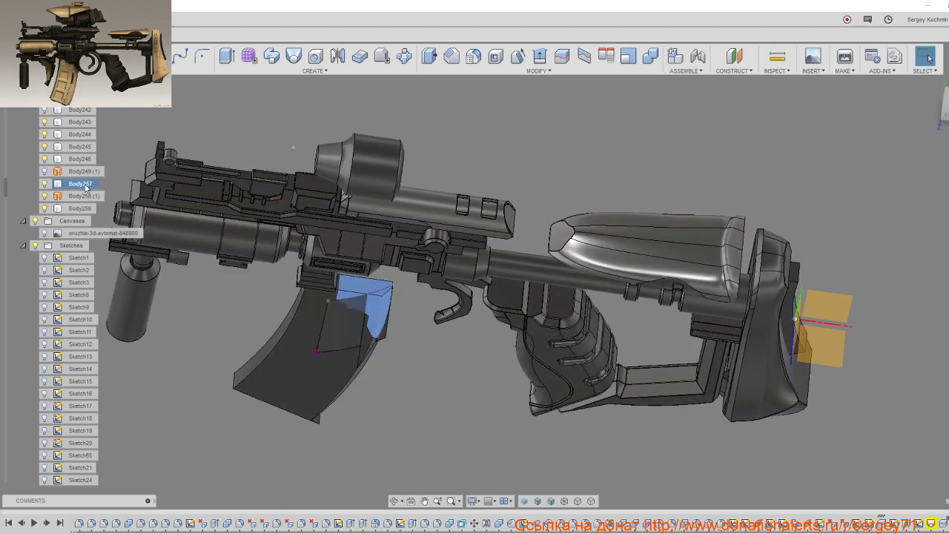
pyautogui.keyDown('shift'); pyautogui.moveTo(236, 280); pyautogui.dragTo(421, 308, button='middle'); pyautogui.keyUp('shift')
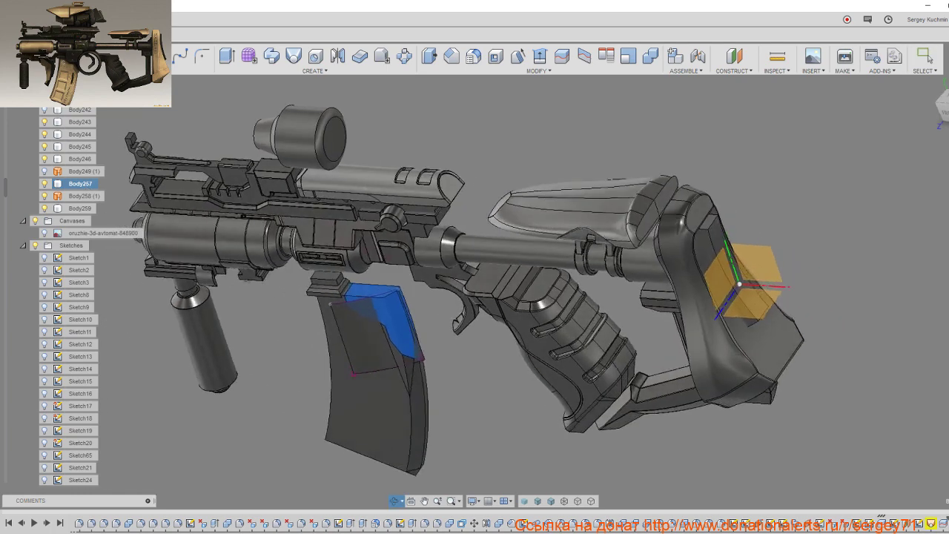
pyautogui.scroll(5, 420, 309)
pyautogui.scroll(2, 420, 308)
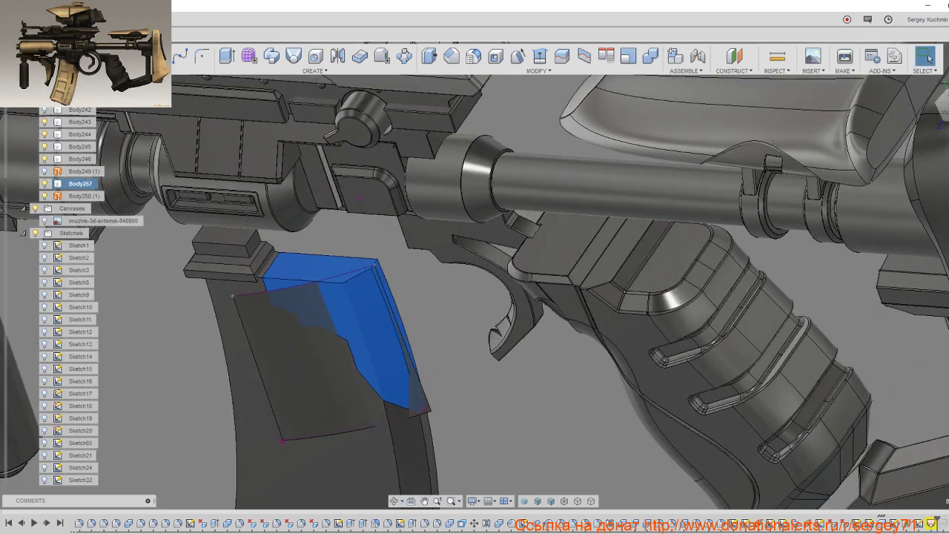
# Step: Nudge the sketch point at the magazine top corner a few millimetres with Move/Copy
pyautogui.click(374, 266)
pyautogui.press('m')
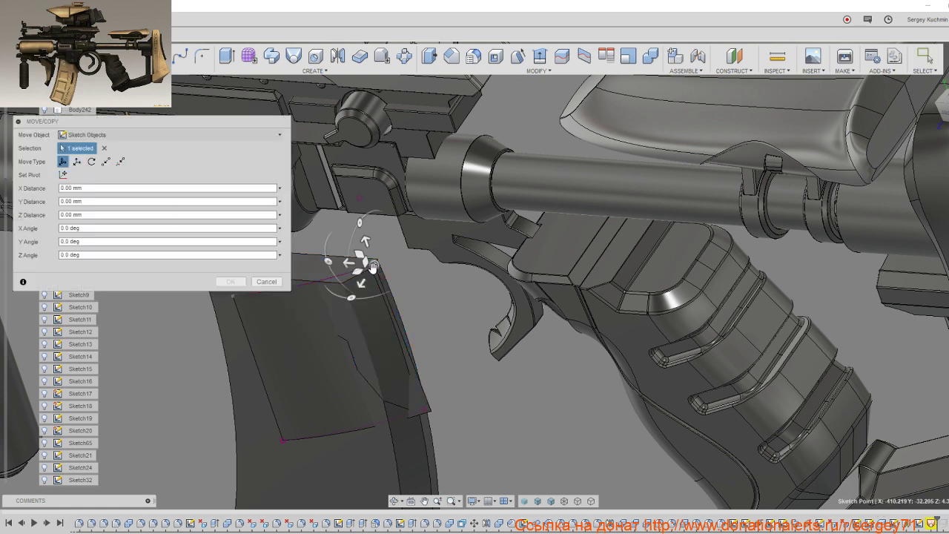
pyautogui.moveTo(374, 266); pyautogui.dragTo(367, 271)
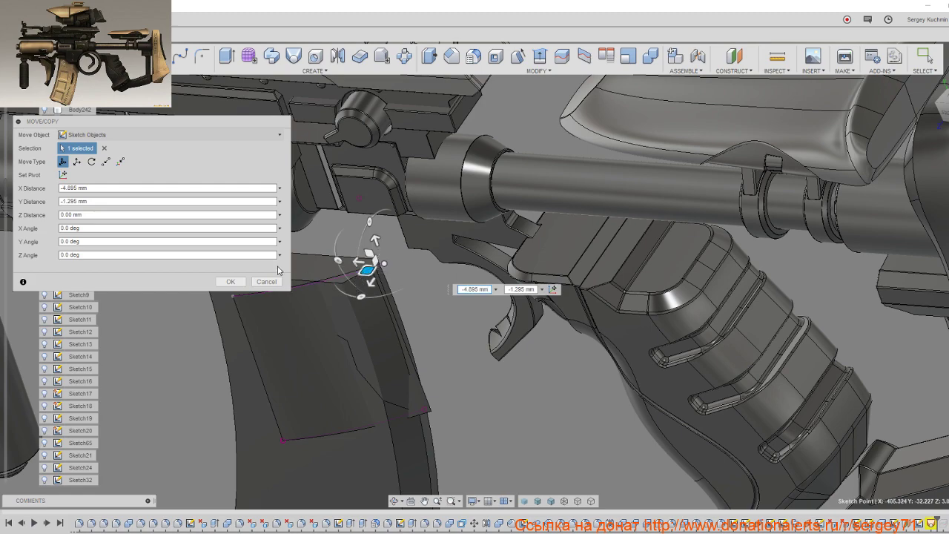
pyautogui.click(232, 283)
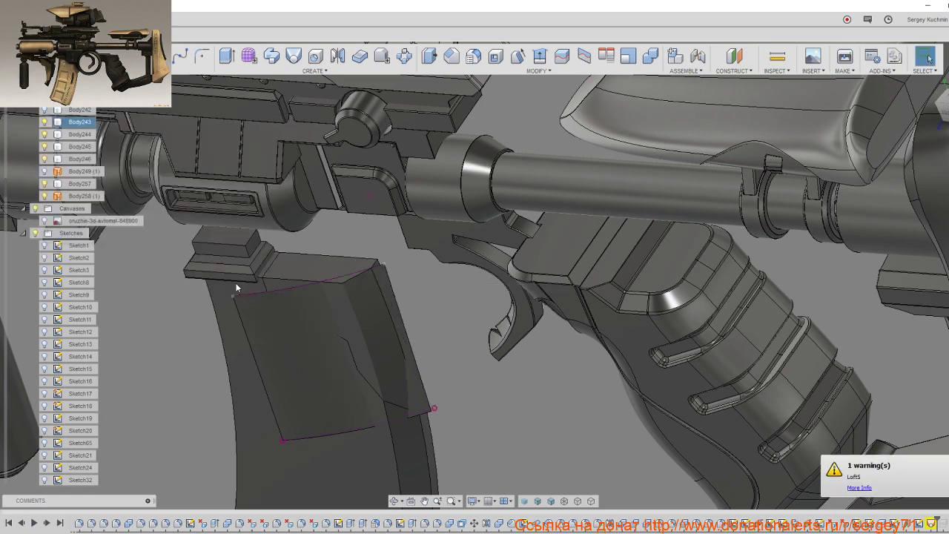
# Step: Move the loft's top sketch point to -2.67 mm X, 1.017 mm Y
pyautogui.keyDown('shift'); pyautogui.moveTo(529, 443); pyautogui.dragTo(474, 385, button='middle'); pyautogui.keyUp('shift')
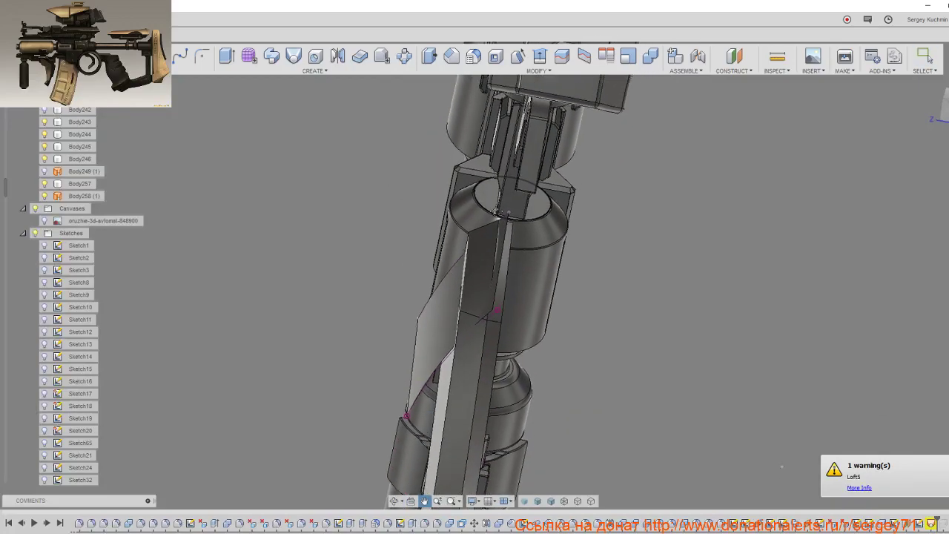
pyautogui.moveTo(491, 386)
pyautogui.keyDown('shift'); pyautogui.mouseDown(button='middle')
pyautogui.moveTo(534, 262)
pyautogui.moveTo(505, 172)
pyautogui.mouseUp(button='middle'); pyautogui.keyUp('shift')
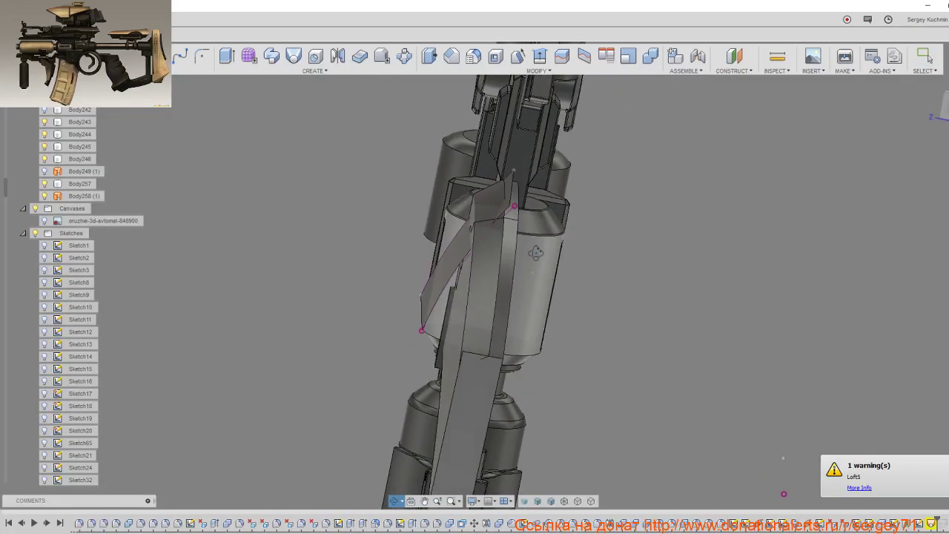
pyautogui.click(505, 169)
pyautogui.press('m')
pyautogui.moveTo(493, 174); pyautogui.dragTo(494, 176)
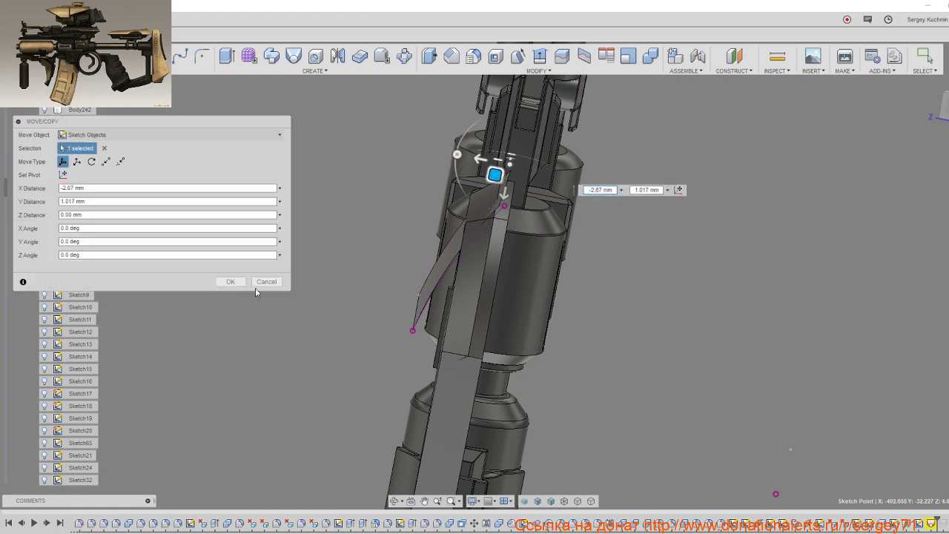
pyautogui.click(232, 282)
pyautogui.moveTo(383, 311)
pyautogui.keyDown('shift'); pyautogui.mouseDown(button='middle')
pyautogui.moveTo(467, 253)
pyautogui.moveTo(459, 261)
pyautogui.moveTo(489, 270)
pyautogui.mouseUp(button='middle'); pyautogui.keyUp('shift')
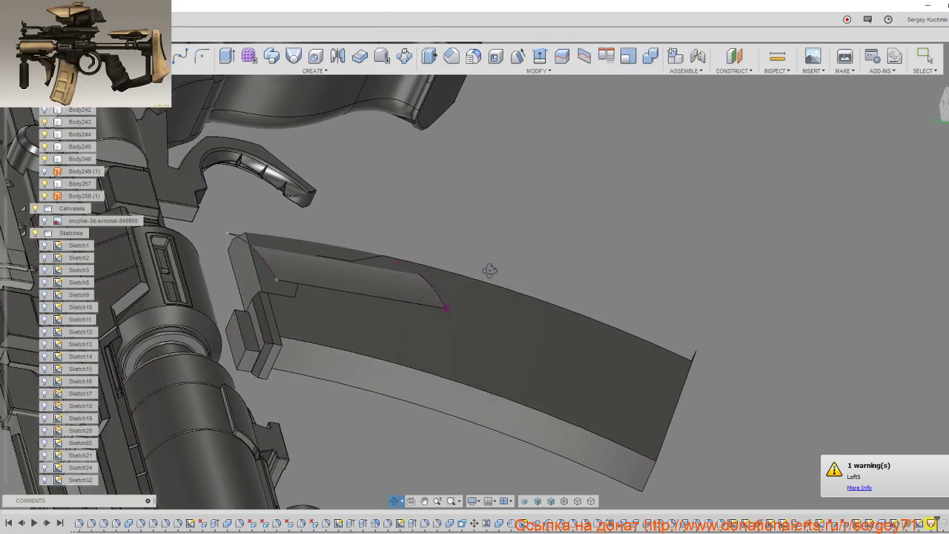
# Step: Roll the timeline marker to the end, then back one step to Plane40
pyautogui.press('Escape')
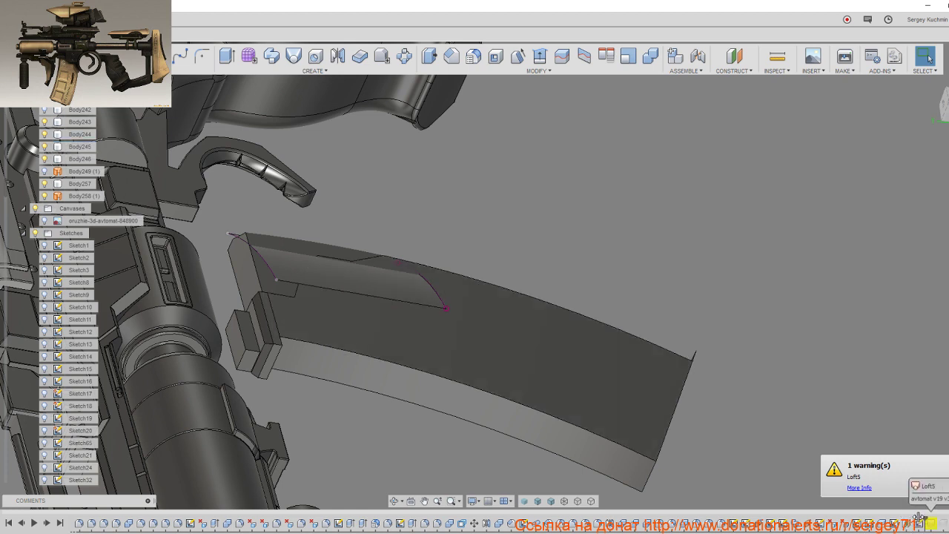
pyautogui.moveTo(914, 517); pyautogui.dragTo(919, 521)
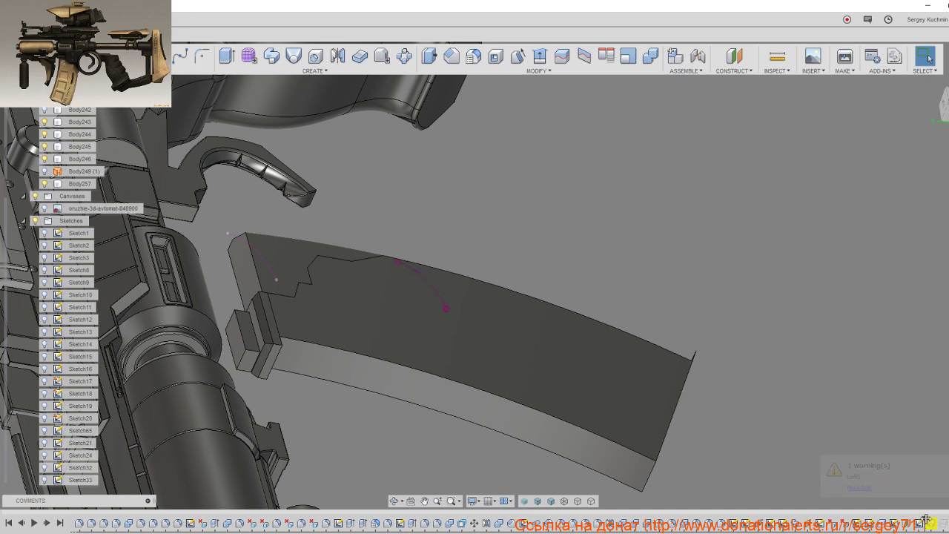
pyautogui.moveTo(919, 522); pyautogui.dragTo(906, 518)
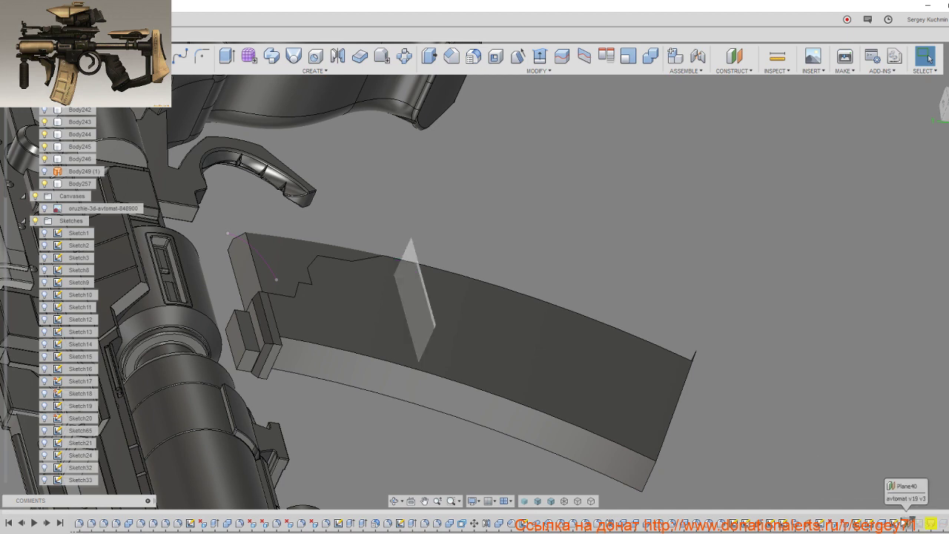
# Step: Split the lower magazine by the stepped-top surface with Extend Splitting Tool off, creating Body260
pyautogui.press('s')
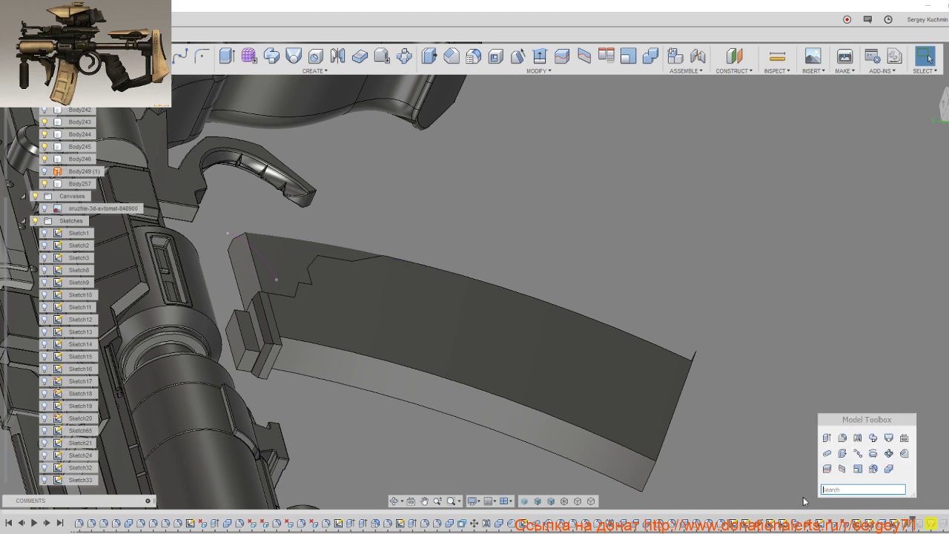
pyautogui.click(827, 468)
pyautogui.click(544, 387)
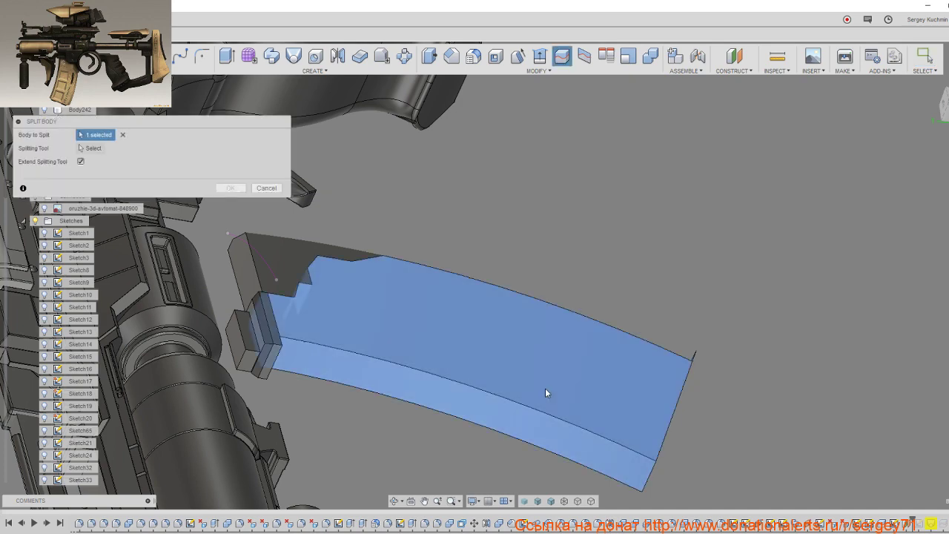
pyautogui.click(91, 150)
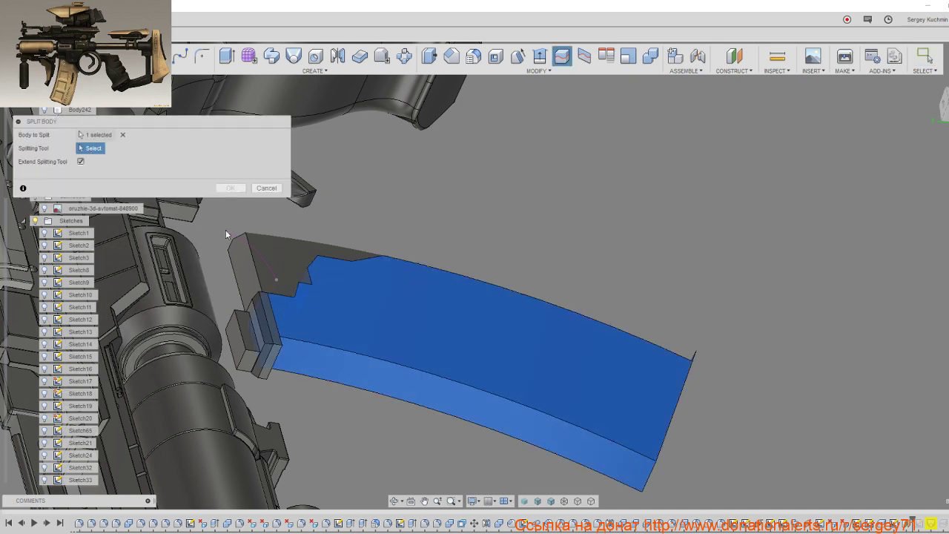
pyautogui.click(346, 345)
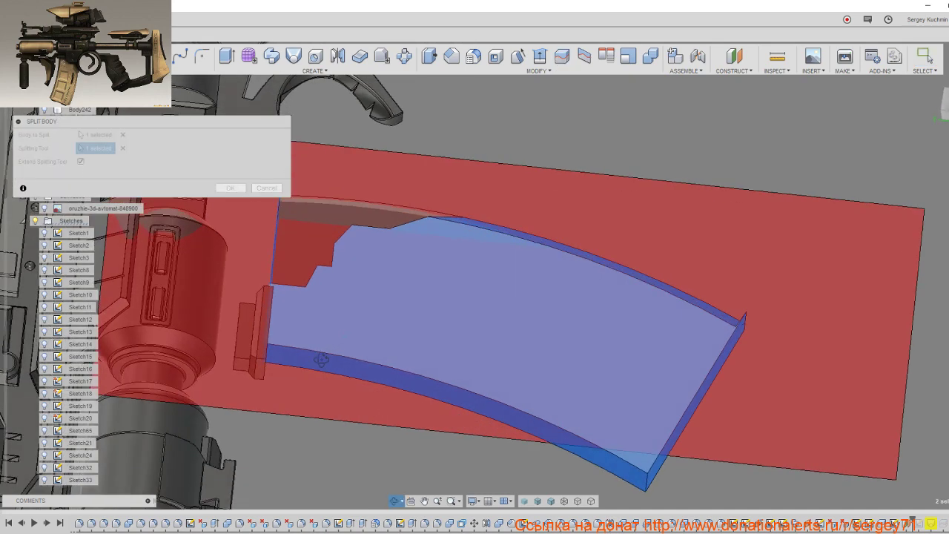
pyautogui.moveTo(222, 400)
pyautogui.keyDown('shift'); pyautogui.mouseDown(button='middle')
pyautogui.moveTo(297, 385)
pyautogui.moveTo(272, 378)
pyautogui.mouseUp(button='middle'); pyautogui.keyUp('shift')
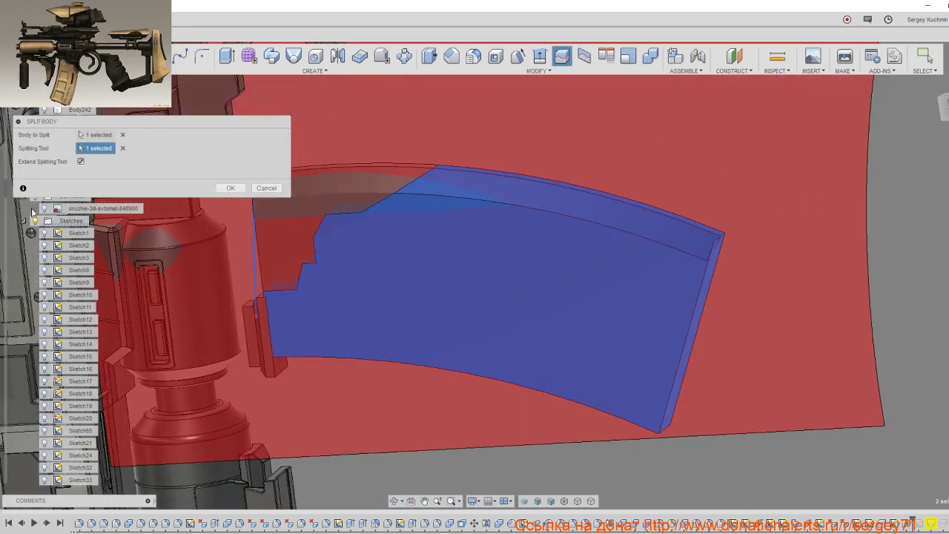
pyautogui.click(80, 161)
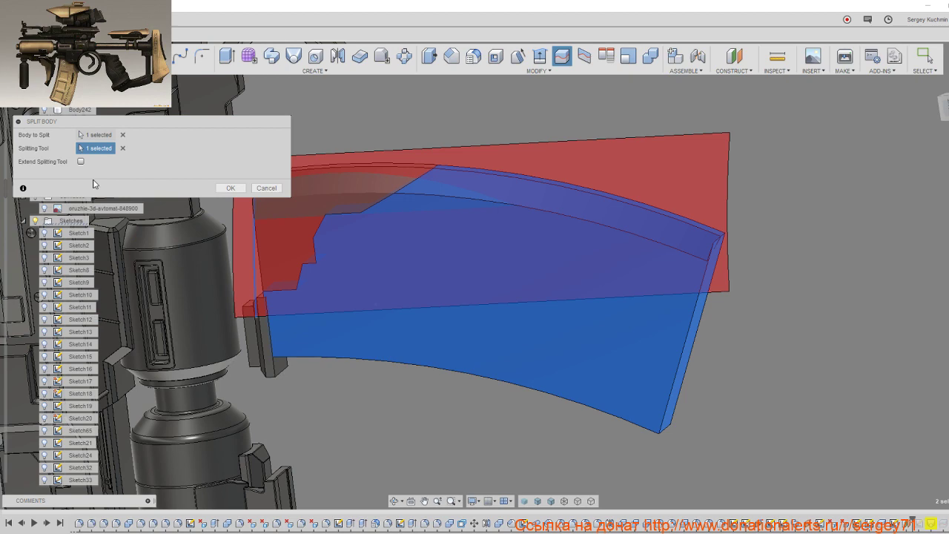
pyautogui.click(231, 189)
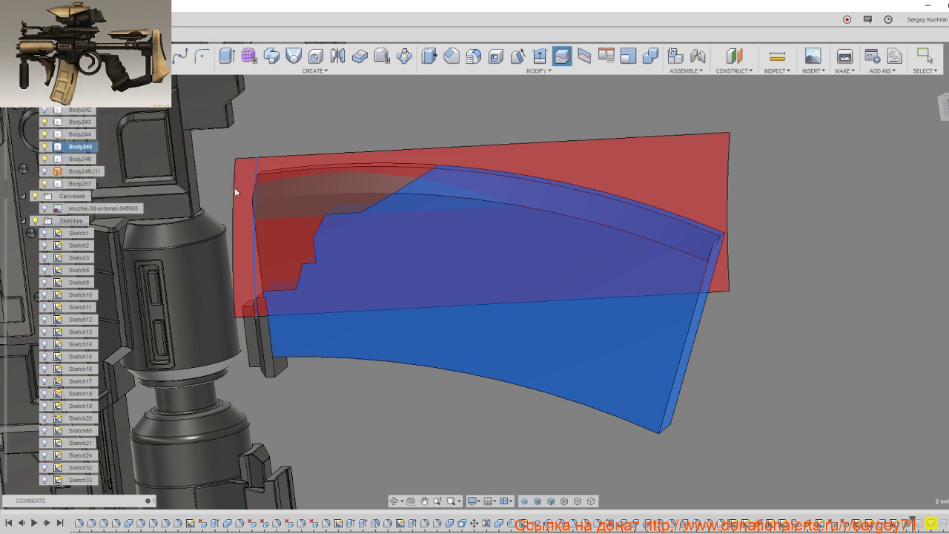
pyautogui.moveTo(370, 299)
pyautogui.keyDown('shift'); pyautogui.mouseDown(button='middle')
pyautogui.moveTo(442, 247)
pyautogui.moveTo(484, 245)
pyautogui.moveTo(420, 275)
pyautogui.moveTo(353, 339)
pyautogui.moveTo(385, 356)
pyautogui.moveTo(429, 360)
pyautogui.mouseUp(button='middle'); pyautogui.keyUp('shift')
pyautogui.press('Escape')
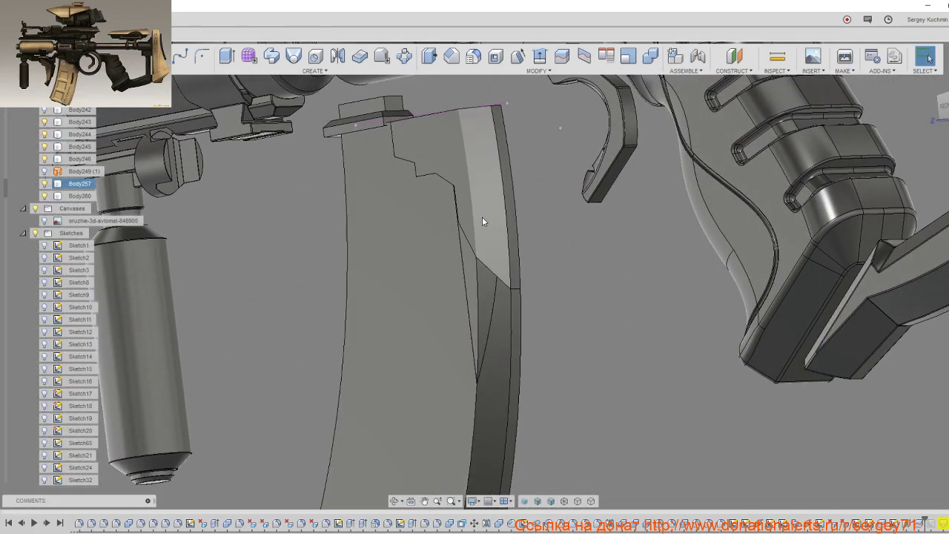
# Step: Show Body257, hide Body246, and inspect the magazine pieces Body257 and Body245
pyautogui.click(45, 183)
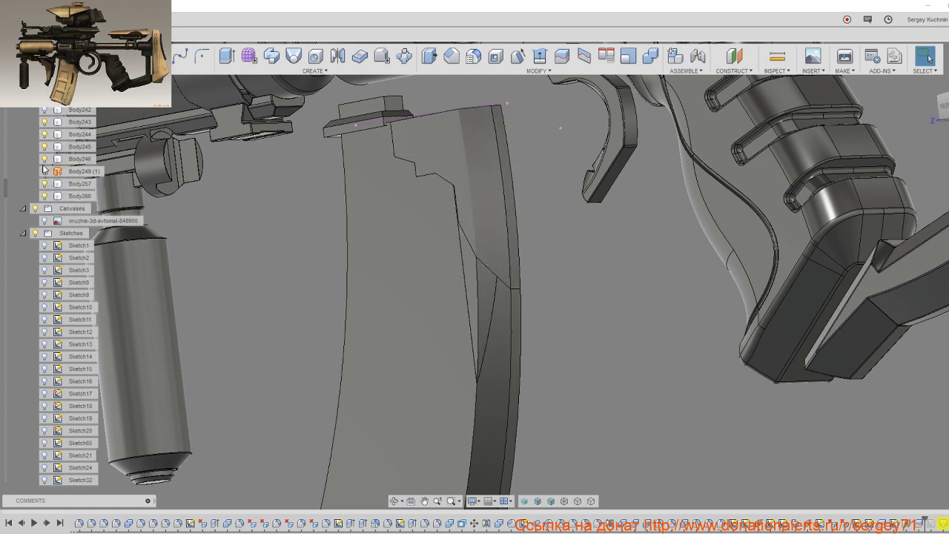
pyautogui.click(44, 159)
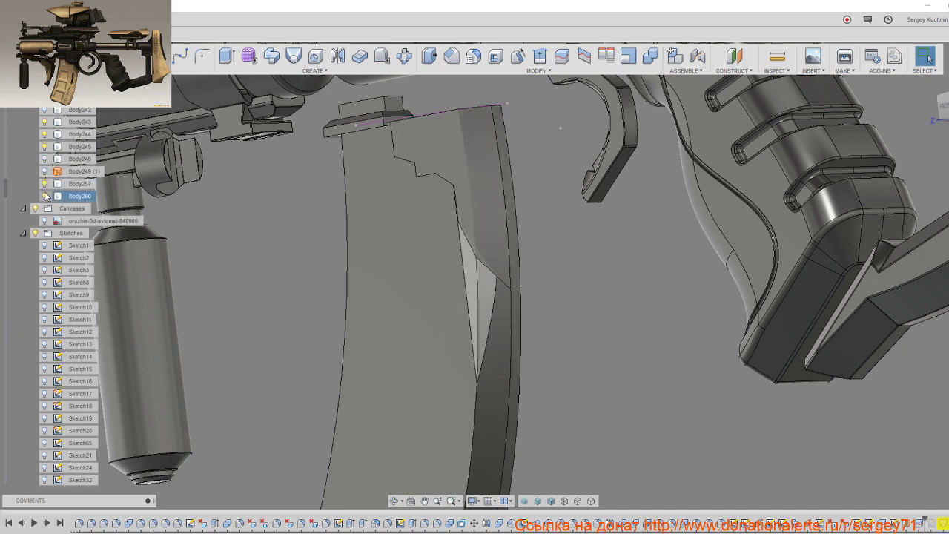
pyautogui.moveTo(180, 247)
pyautogui.keyDown('shift'); pyautogui.mouseDown(button='middle')
pyautogui.moveTo(254, 215)
pyautogui.moveTo(254, 452)
pyautogui.mouseUp(button='middle'); pyautogui.keyUp('shift')
pyautogui.click(409, 377)
pyautogui.moveTo(409, 377)
pyautogui.keyDown('shift'); pyautogui.mouseDown(button='middle')
pyautogui.moveTo(435, 356)
pyautogui.moveTo(494, 367)
pyautogui.mouseUp(button='middle'); pyautogui.keyUp('shift')
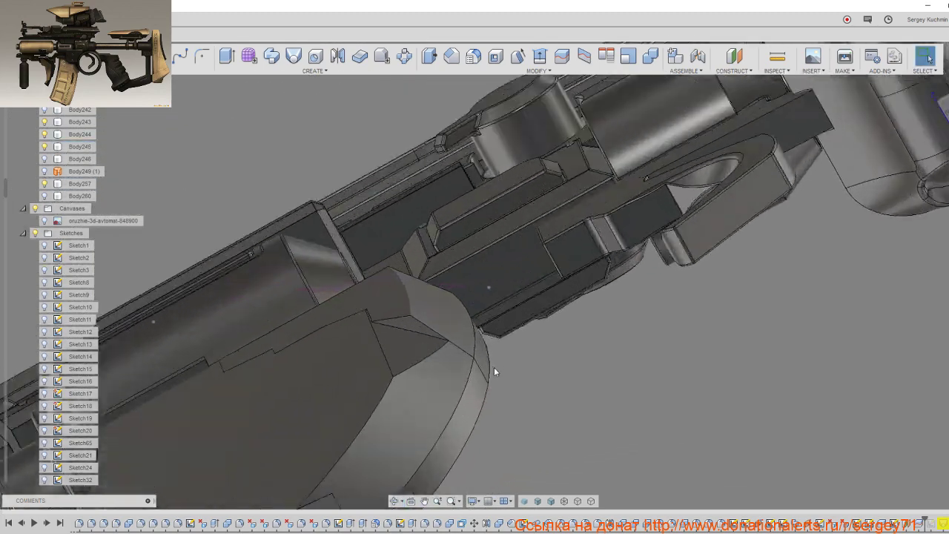
pyautogui.click(415, 325)
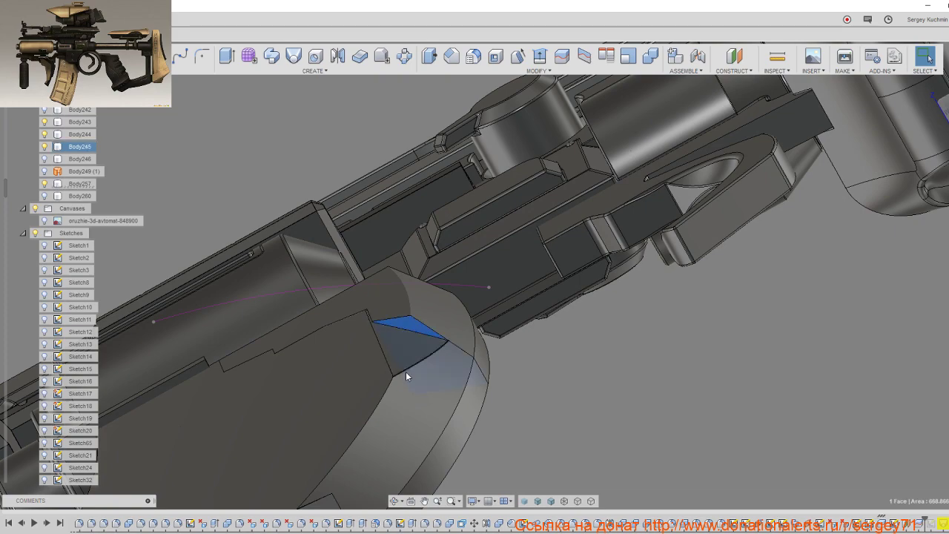
pyautogui.moveTo(406, 371)
pyautogui.keyDown('shift'); pyautogui.mouseDown(button='middle')
pyautogui.moveTo(404, 397)
pyautogui.moveTo(401, 385)
pyautogui.moveTo(417, 413)
pyautogui.moveTo(415, 400)
pyautogui.mouseUp(button='middle'); pyautogui.keyUp('shift')
# Step: Remove the small wedge body Body260 via its browser context menu
pyautogui.click(80, 196)
pyautogui.rightClick(80, 196)
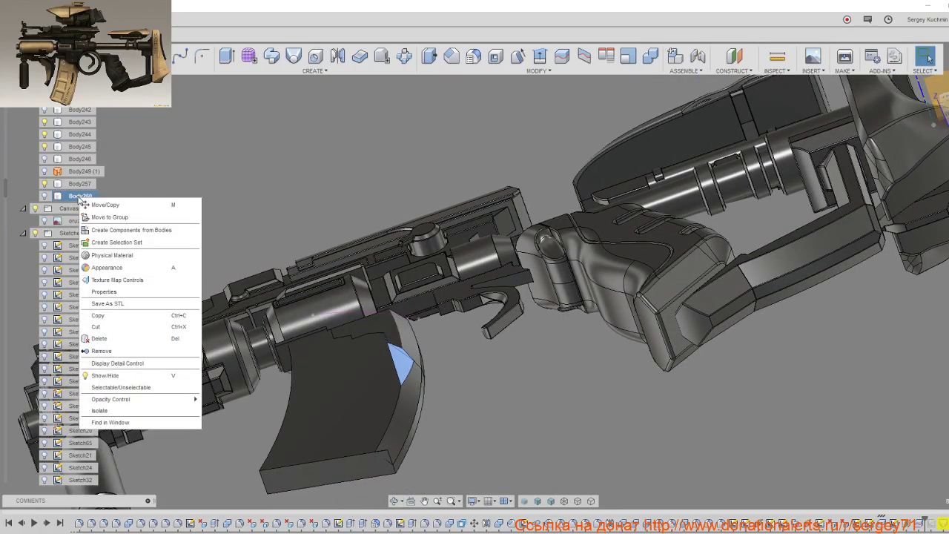
pyautogui.click(150, 180)
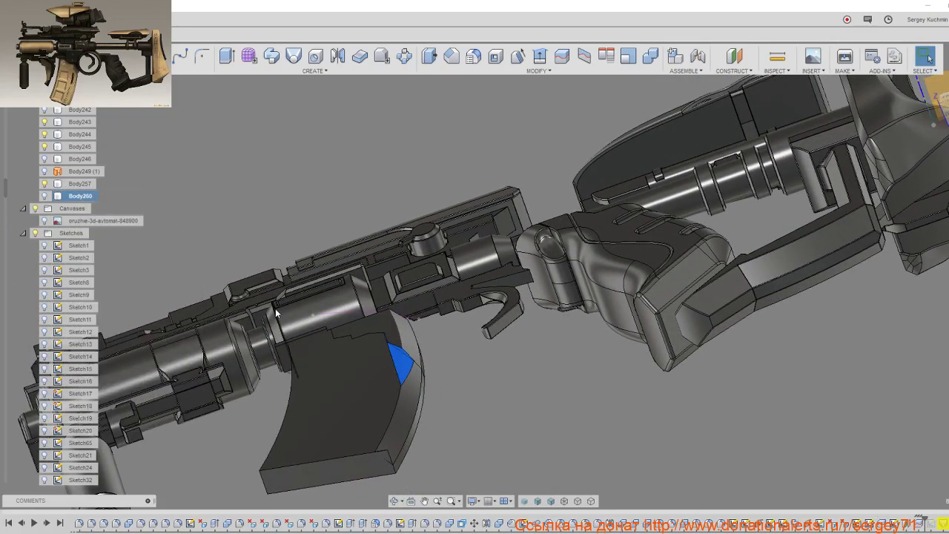
pyautogui.scroll(3, 275, 309)
pyautogui.keyDown('shift'); pyautogui.moveTo(275, 308); pyautogui.dragTo(278, 319, button='middle'); pyautogui.keyUp('shift')
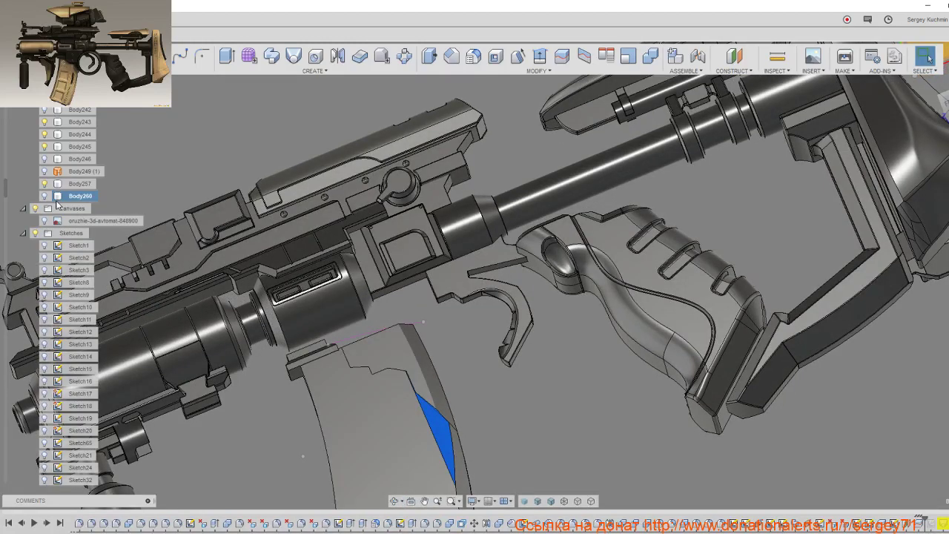
pyautogui.rightClick(65, 197)
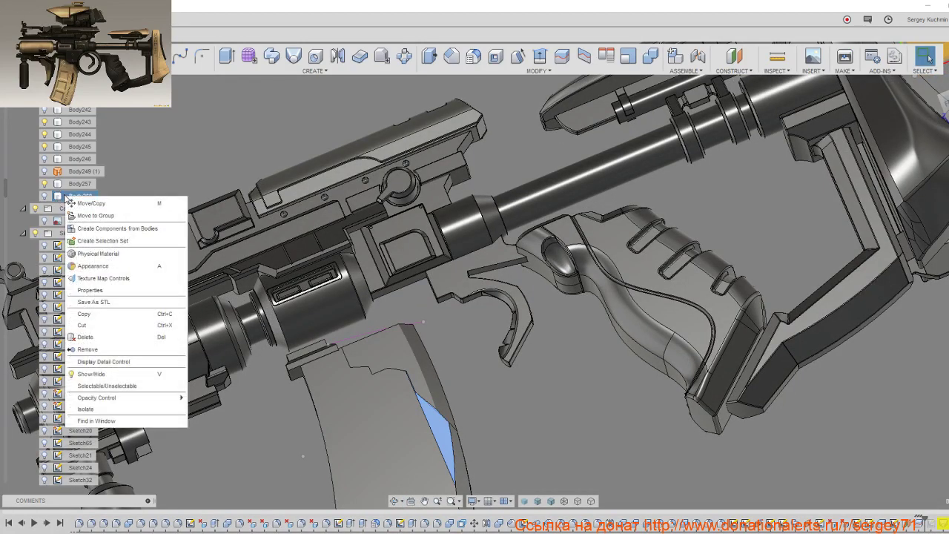
pyautogui.click(105, 347)
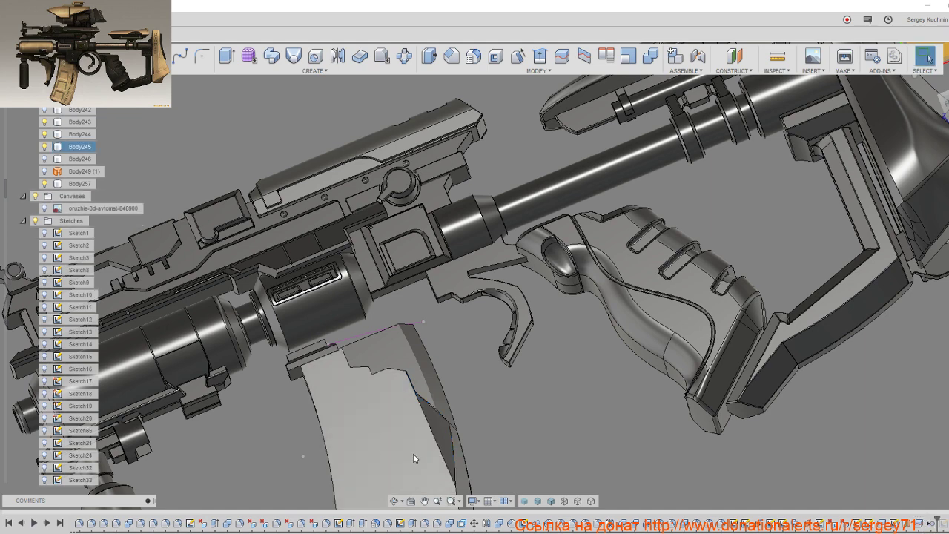
pyautogui.moveTo(413, 453)
pyautogui.keyDown('shift'); pyautogui.mouseDown(button='middle')
pyautogui.moveTo(386, 446)
pyautogui.moveTo(404, 393)
pyautogui.mouseUp(button='middle'); pyautogui.keyUp('shift')
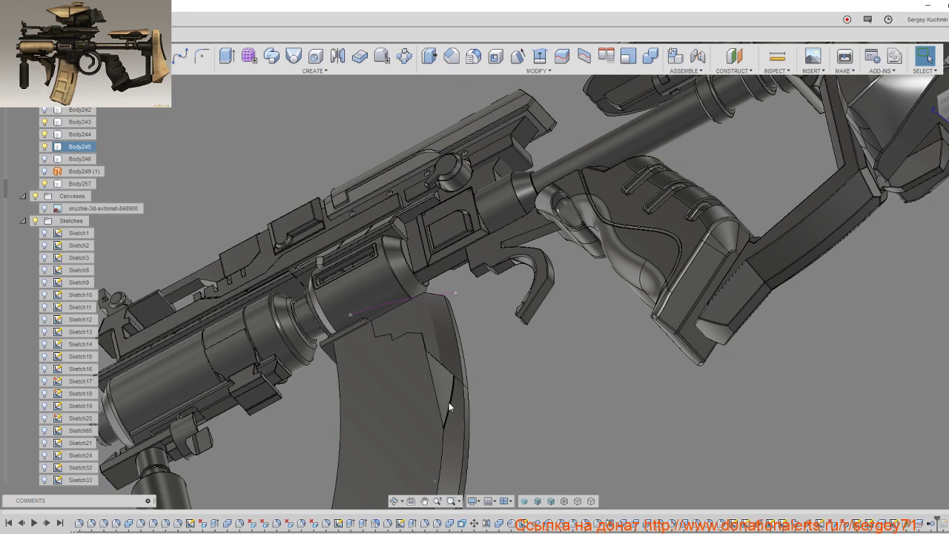
pyautogui.rightClick(448, 401)
# Step: Combine-join the upper magazine piece into the lower magazine body
pyautogui.click(523, 465)
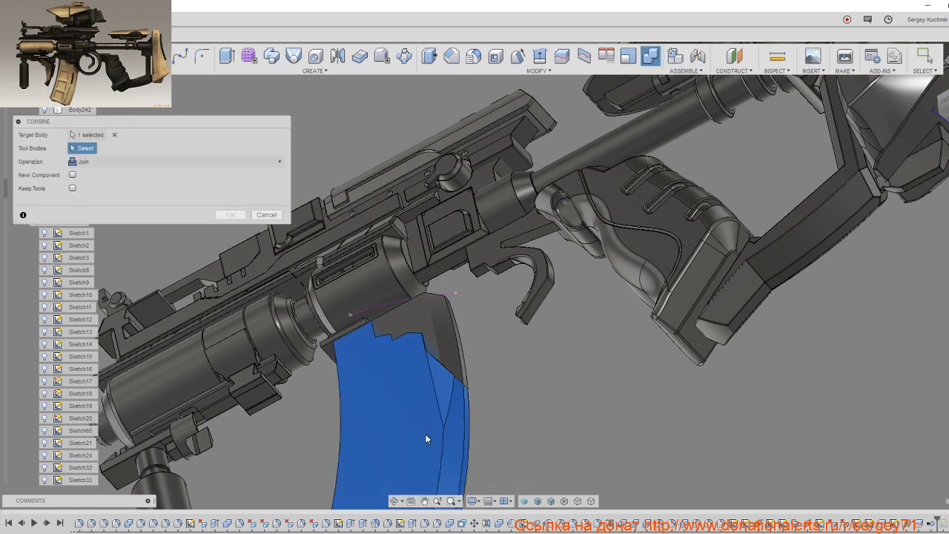
pyautogui.click(431, 338)
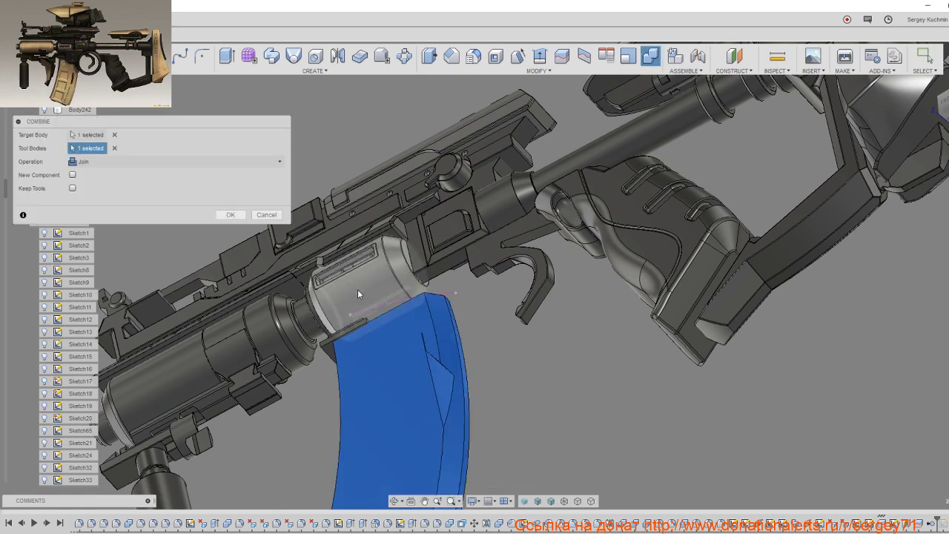
pyautogui.click(230, 215)
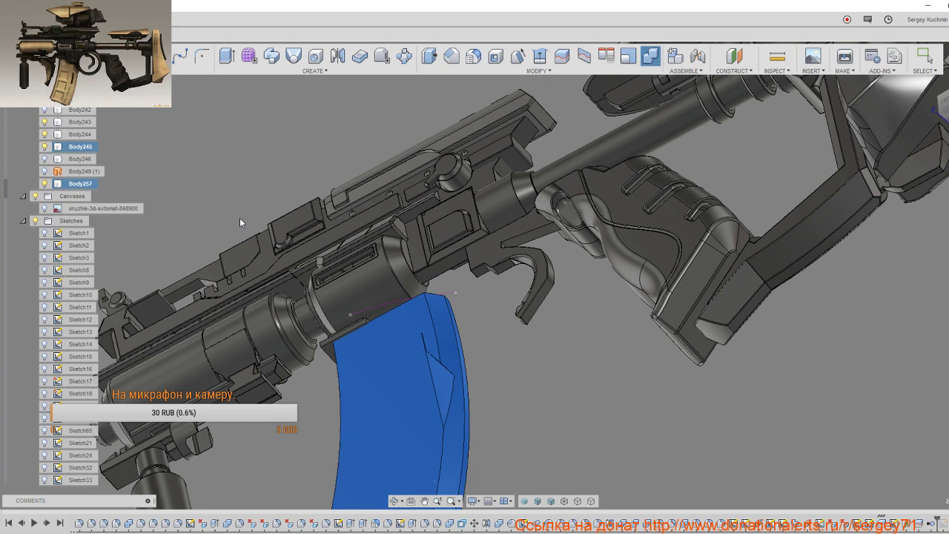
pyautogui.keyDown('shift'); pyautogui.moveTo(314, 286); pyautogui.dragTo(346, 291, button='middle'); pyautogui.keyUp('shift')
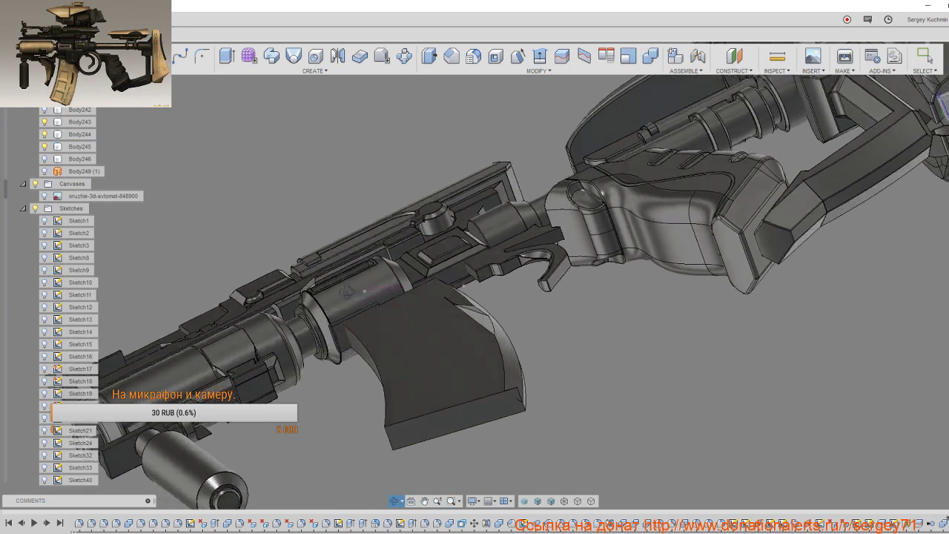
pyautogui.scroll(3, 461, 300)
pyautogui.scroll(3, 462, 300)
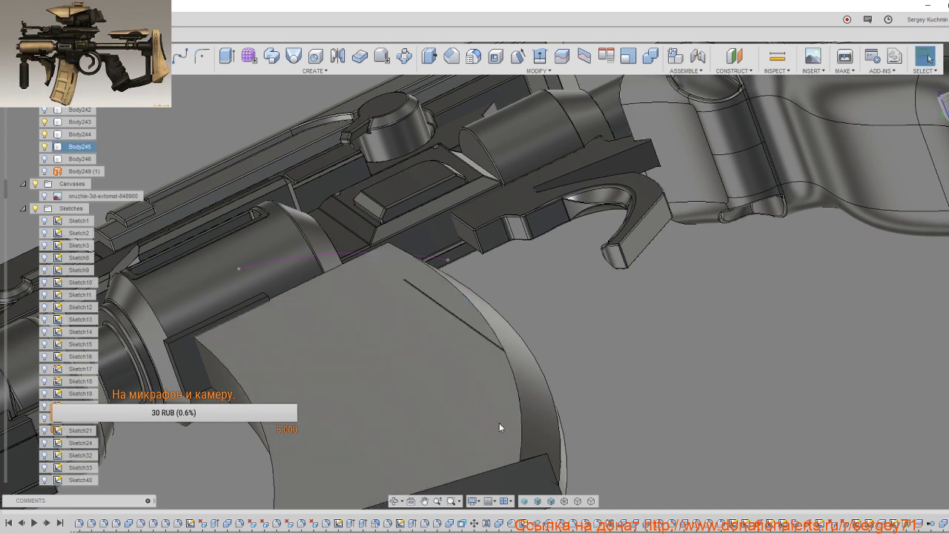
pyautogui.scroll(-3, 483, 354)
pyautogui.keyDown('shift'); pyautogui.moveTo(484, 354); pyautogui.dragTo(612, 493, button='middle'); pyautogui.keyUp('shift')
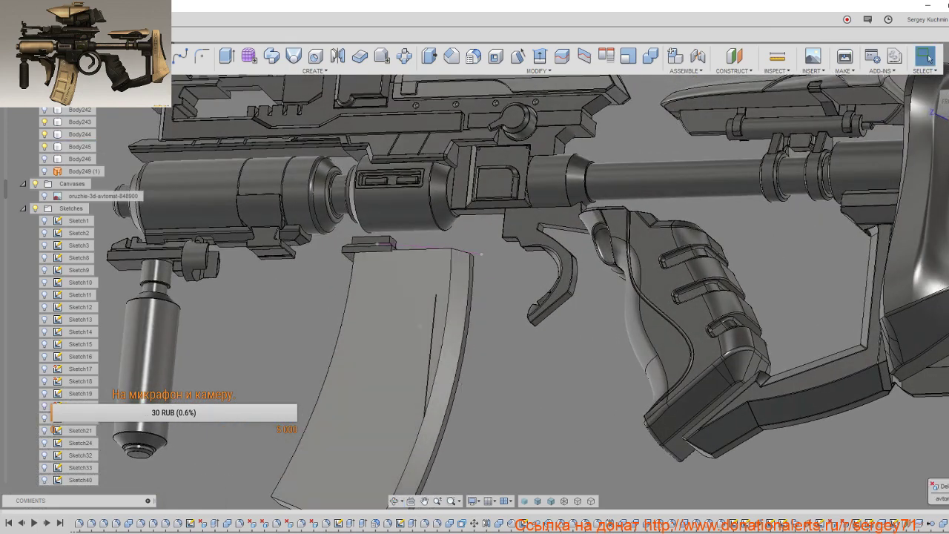
# Step: Roll the design history forward to its end and review the gun's top
pyautogui.moveTo(898, 524); pyautogui.dragTo(910, 523)
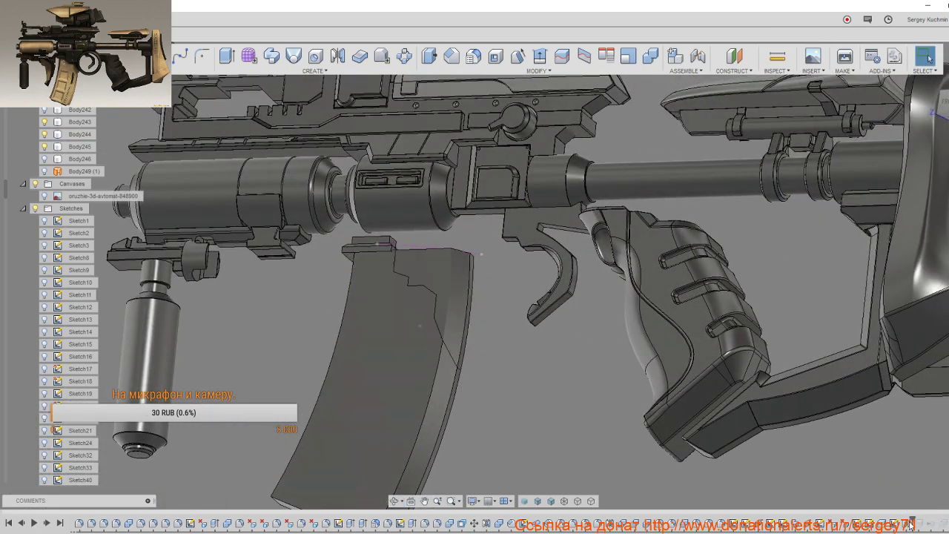
pyautogui.keyDown('shift'); pyautogui.moveTo(540, 400); pyautogui.dragTo(563, 416, button='middle'); pyautogui.keyUp('shift')
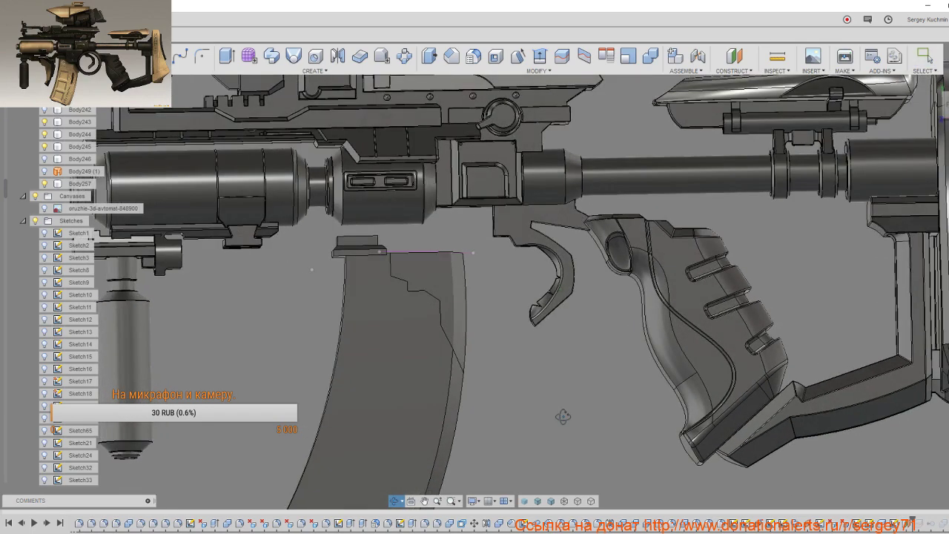
pyautogui.keyDown('shift'); pyautogui.moveTo(562, 416); pyautogui.dragTo(562, 413, button='middle'); pyautogui.keyUp('shift')
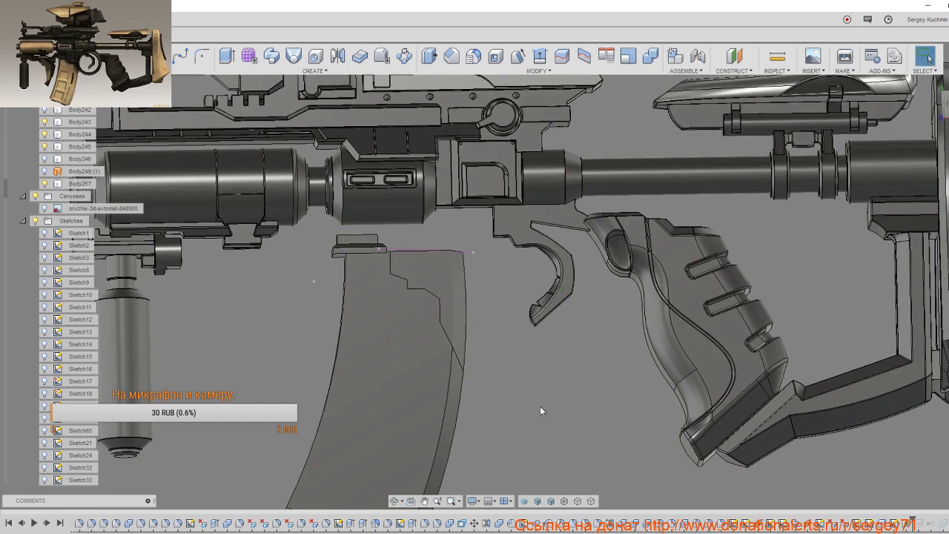
pyautogui.keyDown('shift'); pyautogui.moveTo(540, 405); pyautogui.dragTo(429, 356, button='middle'); pyautogui.keyUp('shift')
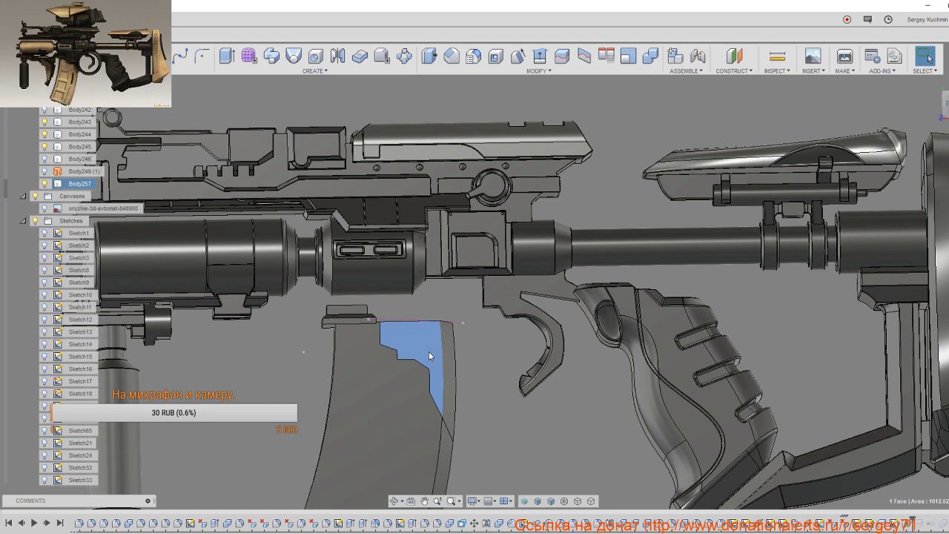
# Step: Extrude-cut the stepped top face -10 mm into the magazine
pyautogui.press('e')
pyautogui.keyDown('shift'); pyautogui.moveTo(429, 356); pyautogui.dragTo(388, 379, button='middle'); pyautogui.keyUp('shift')
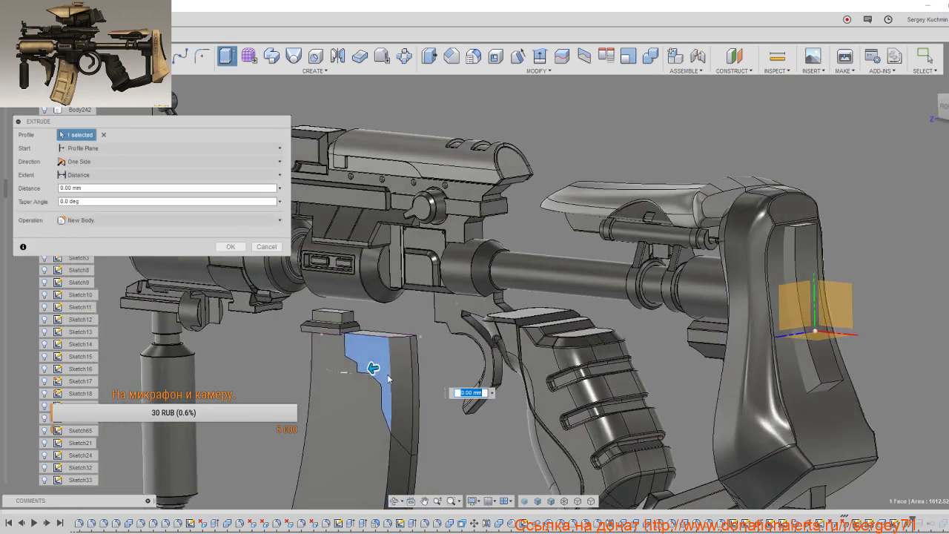
pyautogui.moveTo(374, 368); pyautogui.dragTo(396, 364)
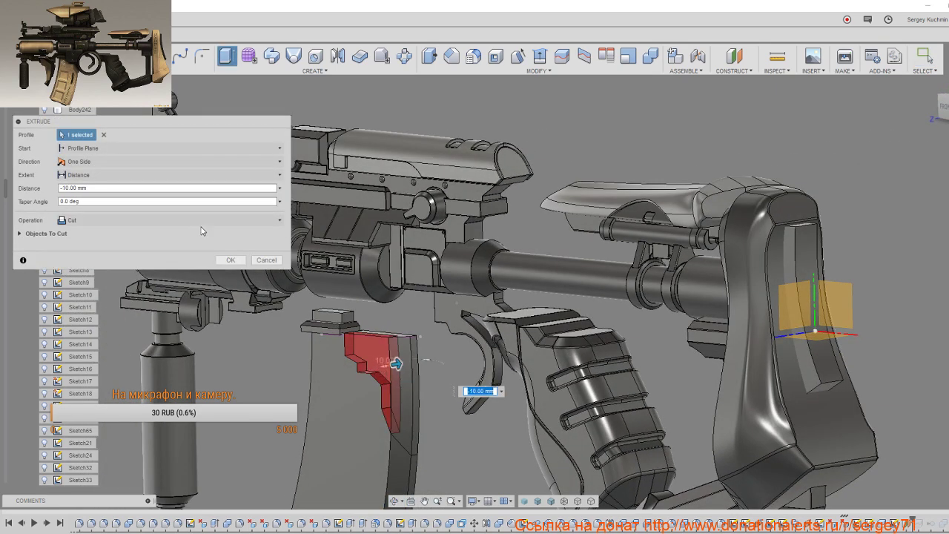
pyautogui.click(223, 261)
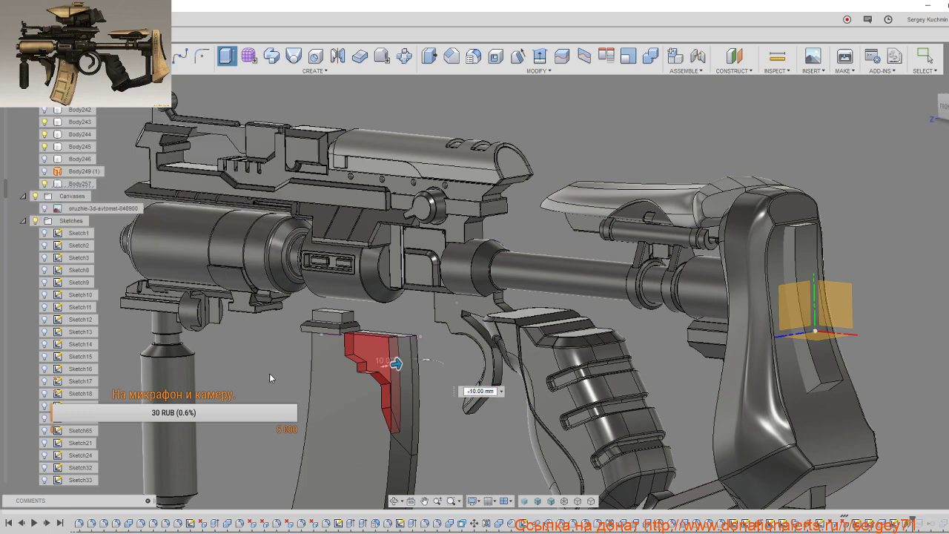
pyautogui.press('Return')
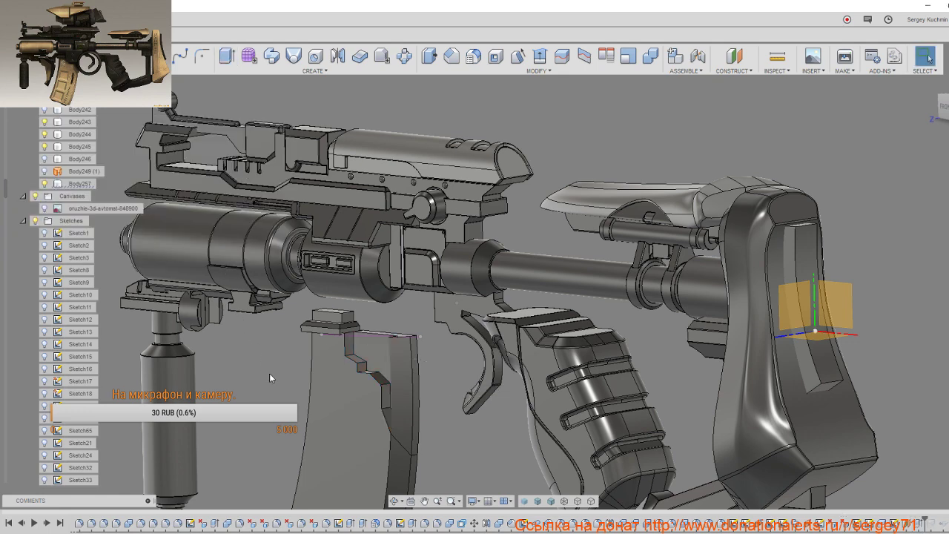
pyautogui.click(327, 371)
pyautogui.keyDown('shift'); pyautogui.moveTo(327, 371); pyautogui.dragTo(352, 371, button='middle'); pyautogui.keyUp('shift')
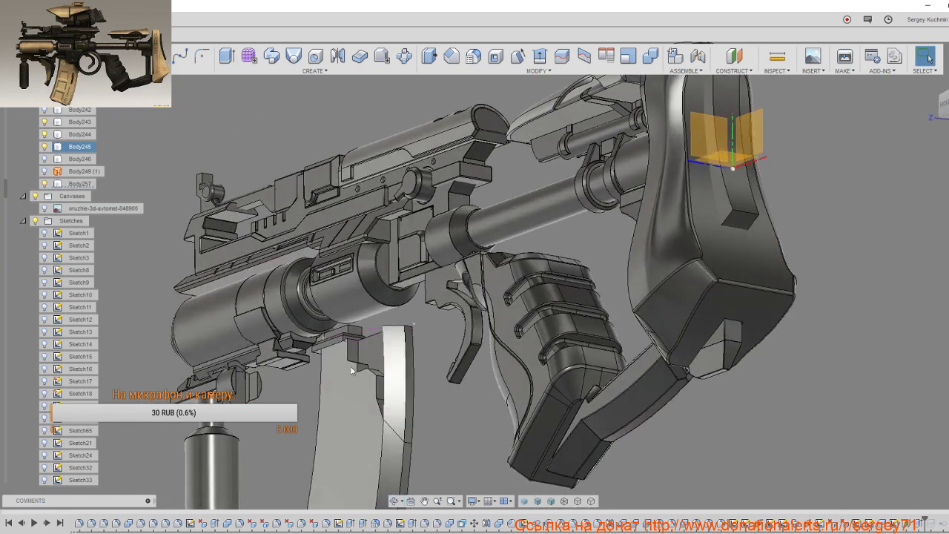
pyautogui.scroll(3, 352, 370)
pyautogui.scroll(2, 363, 374)
pyautogui.scroll(2, 371, 376)
# Step: Delete the narrow sliver face at the magazine's front top edge
pyautogui.scroll(1, 379, 380)
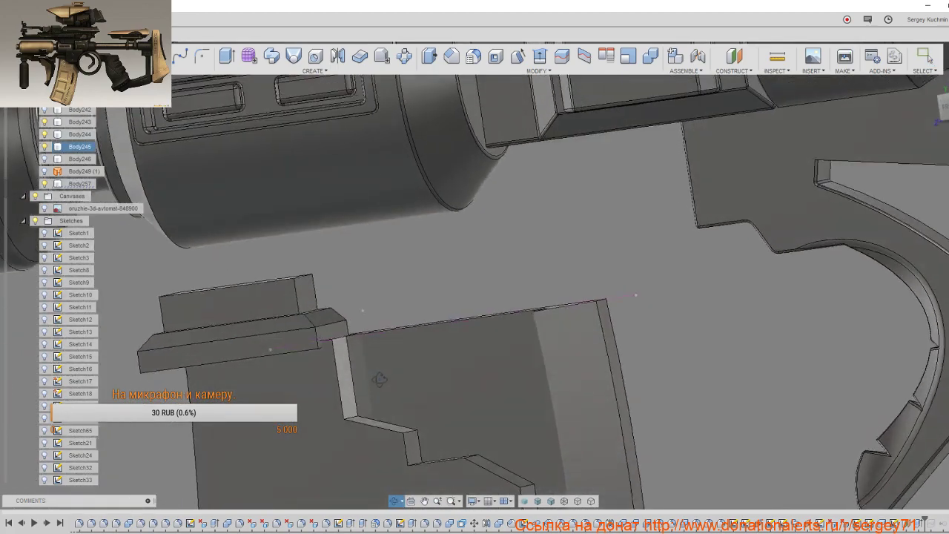
pyautogui.moveTo(379, 379)
pyautogui.keyDown('shift'); pyautogui.mouseDown(button='middle')
pyautogui.moveTo(435, 394)
pyautogui.moveTo(291, 209)
pyautogui.moveTo(334, 297)
pyautogui.moveTo(363, 314)
pyautogui.mouseUp(button='middle'); pyautogui.keyUp('shift')
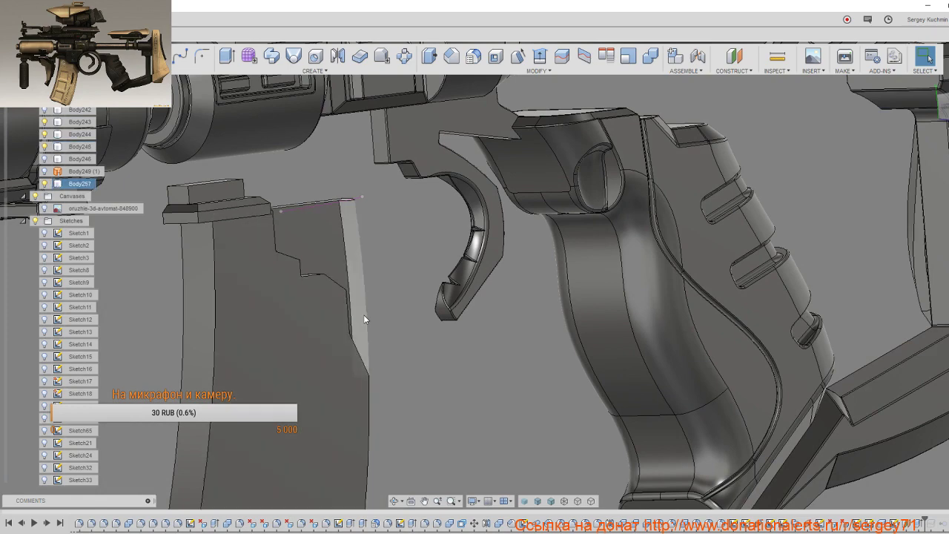
pyautogui.click(363, 315)
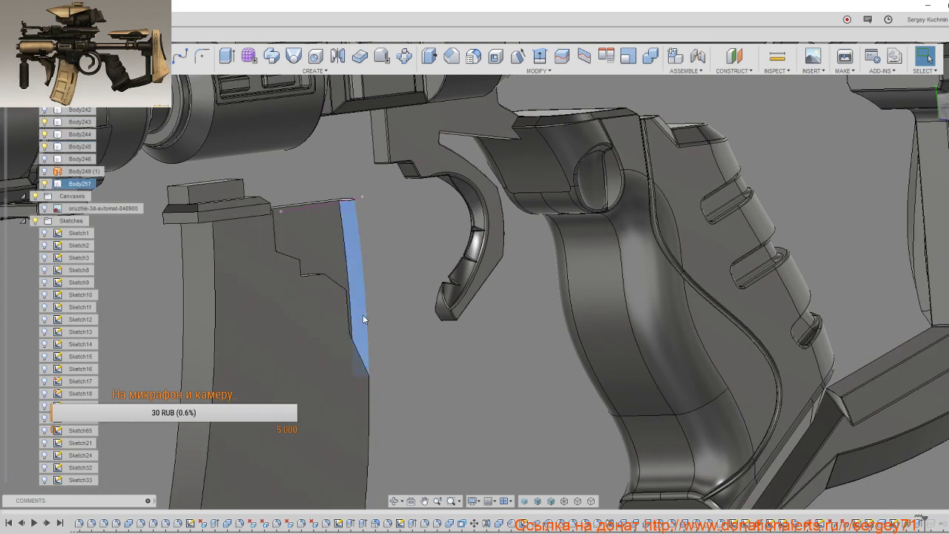
pyautogui.press('Delete')
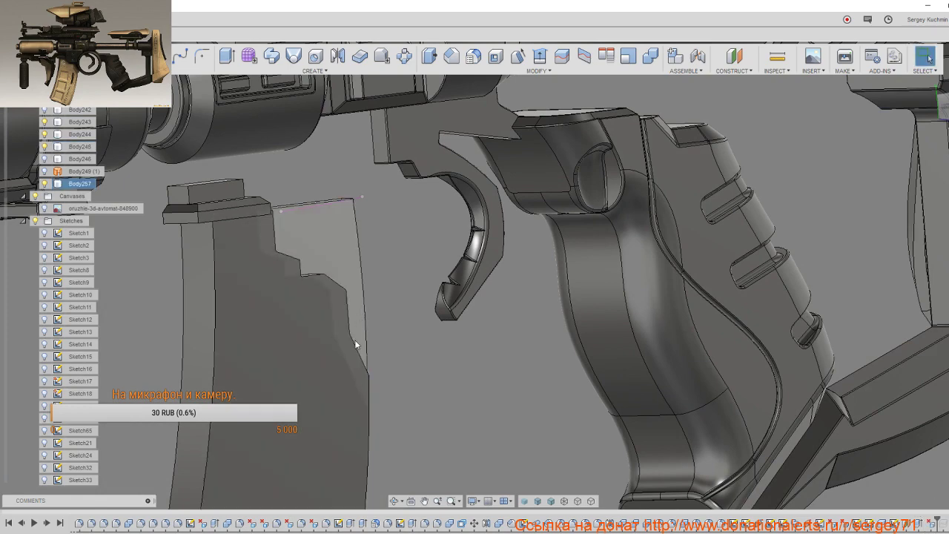
pyautogui.moveTo(354, 339)
pyautogui.keyDown('shift'); pyautogui.mouseDown(button='middle')
pyautogui.moveTo(262, 344)
pyautogui.moveTo(733, 216)
pyautogui.moveTo(396, 292)
pyautogui.moveTo(523, 346)
pyautogui.mouseUp(button='middle'); pyautogui.keyUp('shift')
pyautogui.scroll(-5, 263, 342)
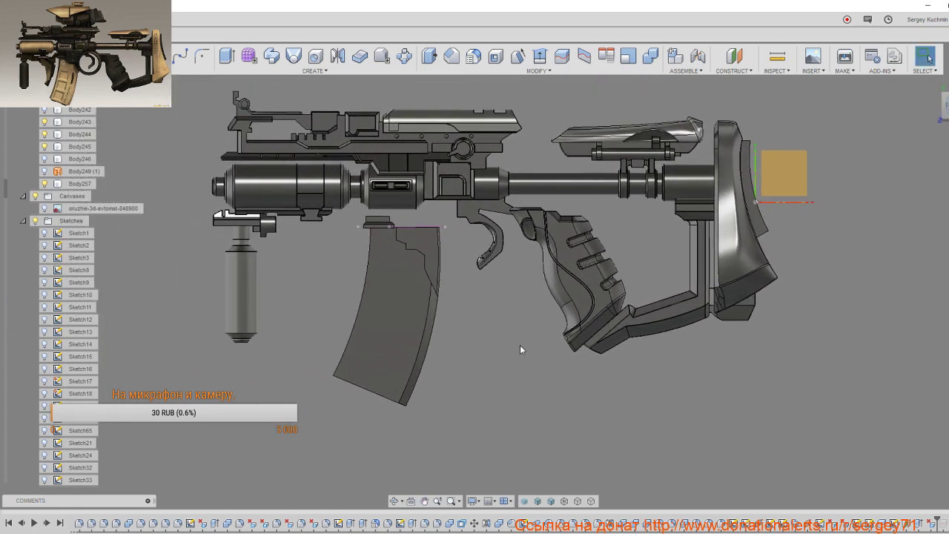
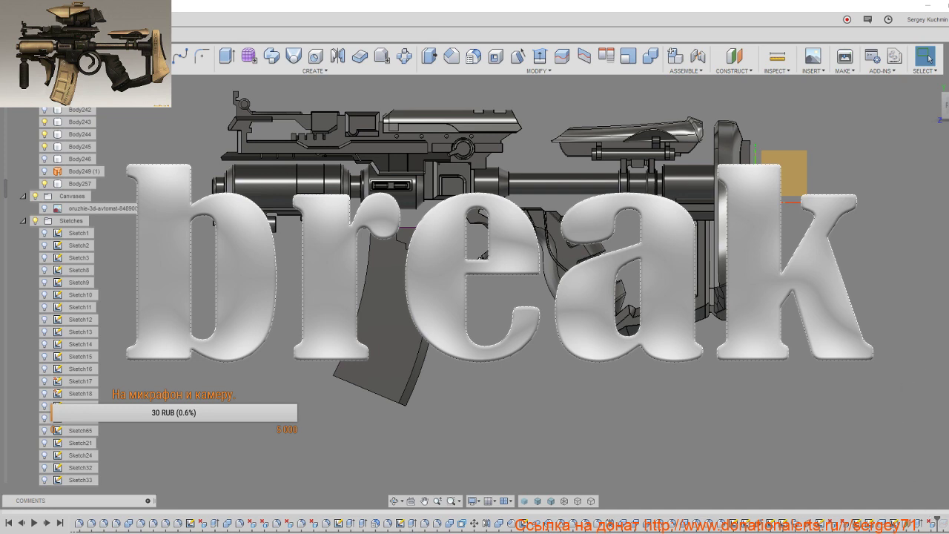
# Step: Skip to the next track in the background music player
pyautogui.click(852, 528)
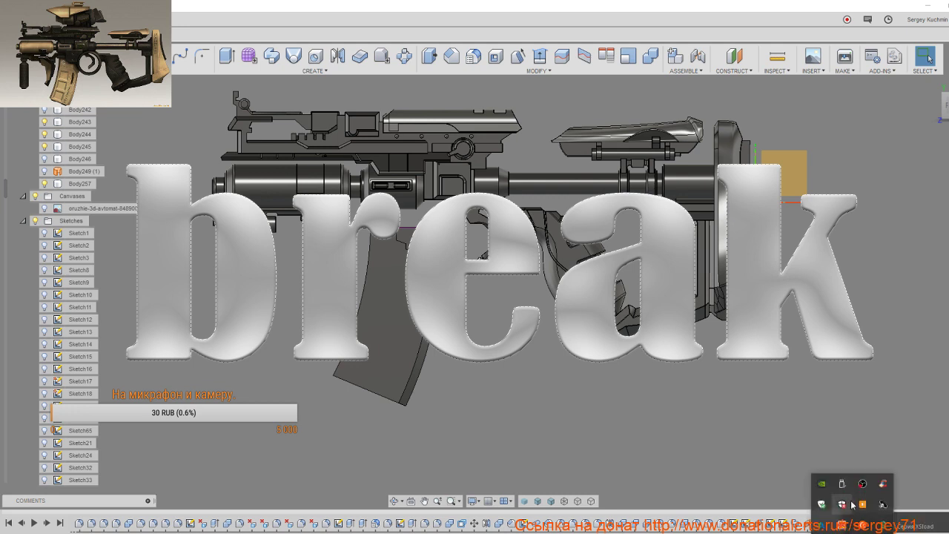
pyautogui.click(932, 523)
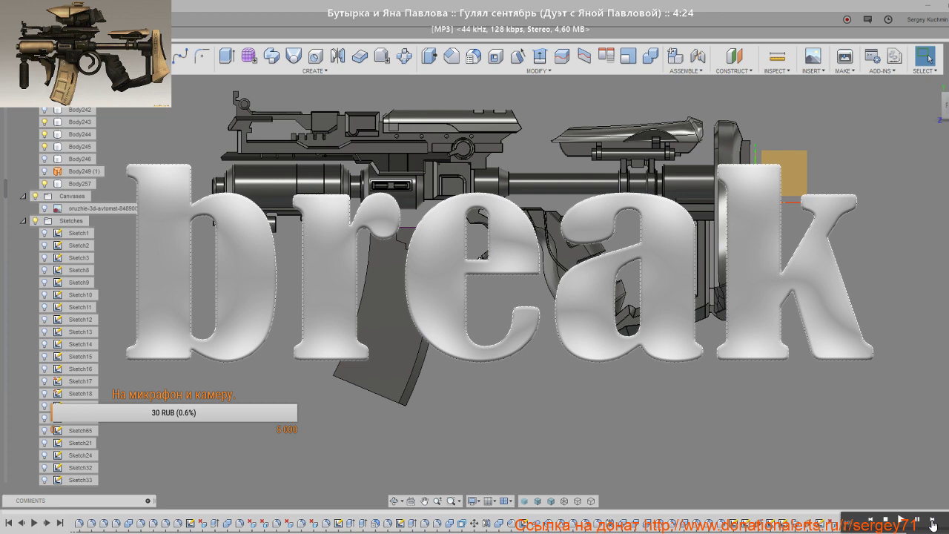
pyautogui.click(933, 523)
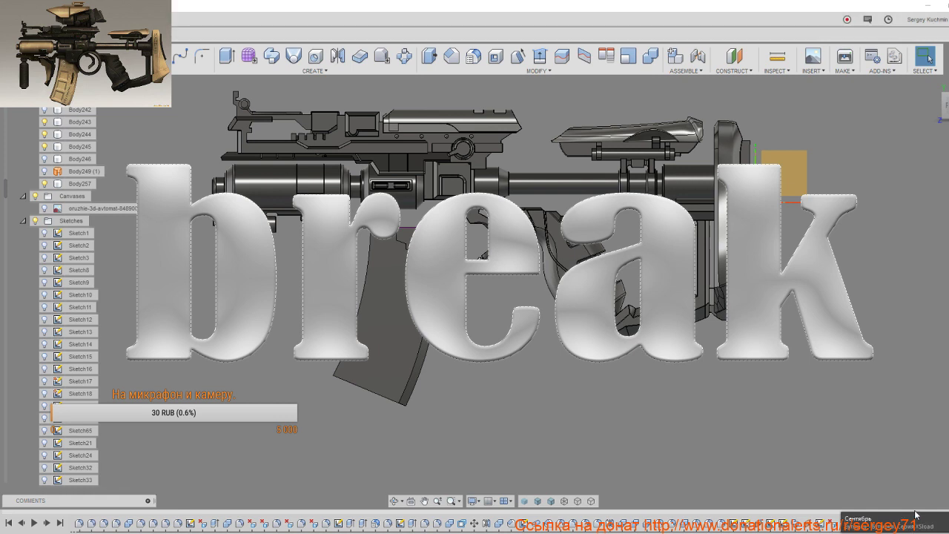
# Step: Centre the rifle, zoom in and orbit to view the magazine at an angle
pyautogui.moveTo(673, 457)
pyautogui.mouseDown(button='middle')
pyautogui.moveTo(753, 448)
pyautogui.moveTo(795, 458)
pyautogui.mouseUp(button='middle')
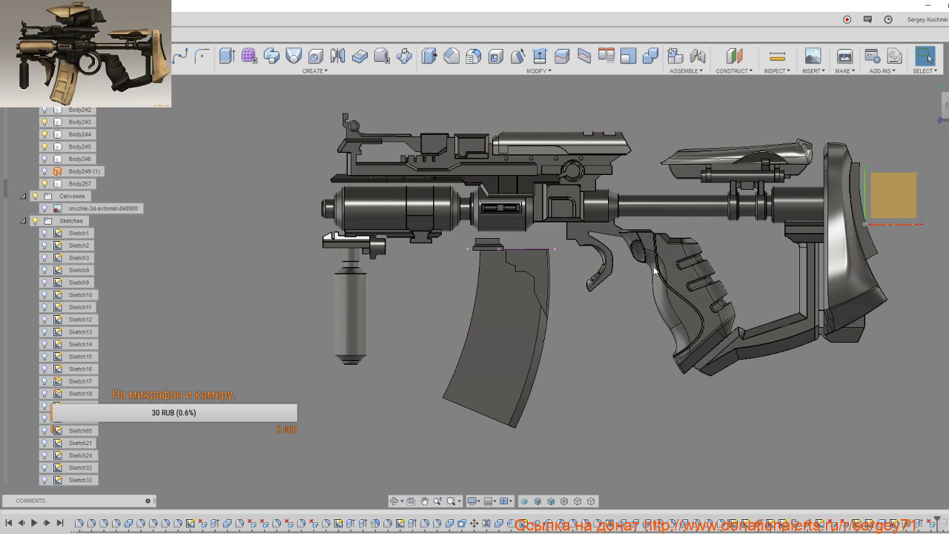
pyautogui.scroll(2, 464, 318)
pyautogui.scroll(2, 464, 319)
pyautogui.scroll(3, 427, 325)
pyautogui.moveTo(427, 325)
pyautogui.keyDown('shift'); pyautogui.mouseDown(button='middle')
pyautogui.moveTo(414, 336)
pyautogui.moveTo(427, 293)
pyautogui.moveTo(484, 314)
pyautogui.mouseUp(button='middle'); pyautogui.keyUp('shift')
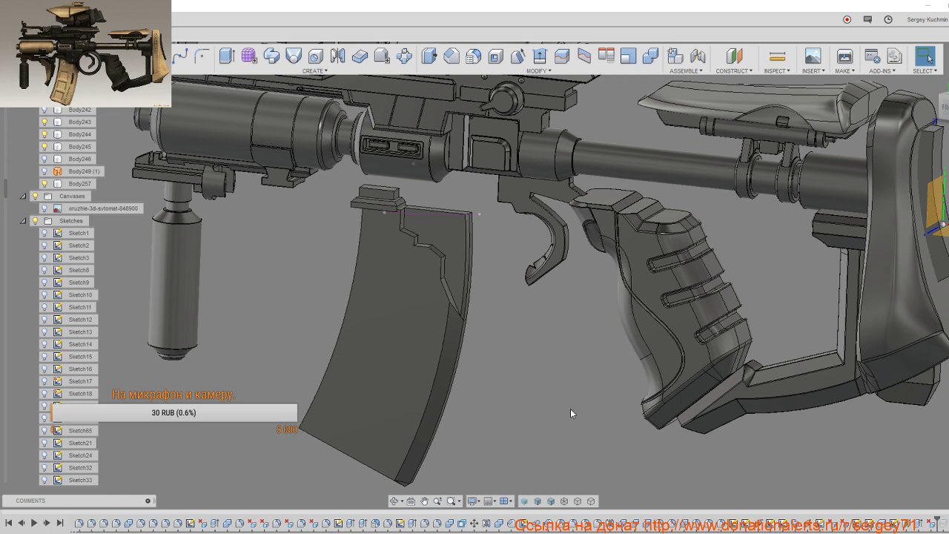
pyautogui.keyDown('shift'); pyautogui.moveTo(535, 397); pyautogui.dragTo(563, 369, button='middle'); pyautogui.keyUp('shift')
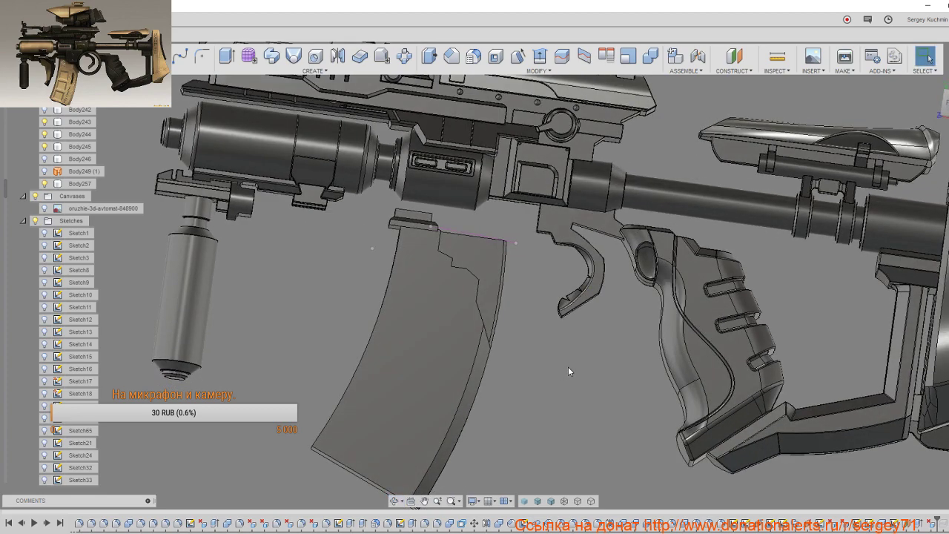
pyautogui.keyDown('shift'); pyautogui.moveTo(568, 366); pyautogui.dragTo(575, 362, button='middle'); pyautogui.keyUp('shift')
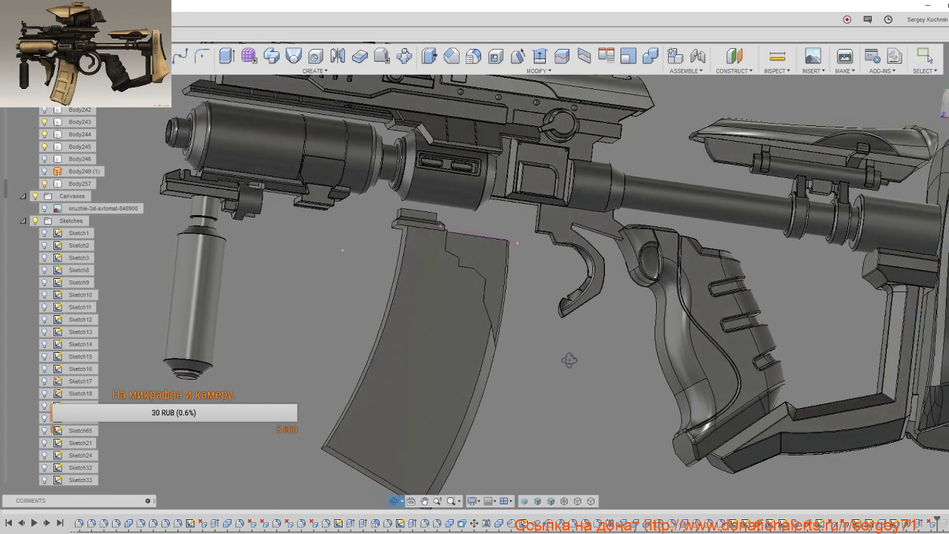
# Step: Chamfer the magazine's left curved edge by 10 mm
pyautogui.press('s')
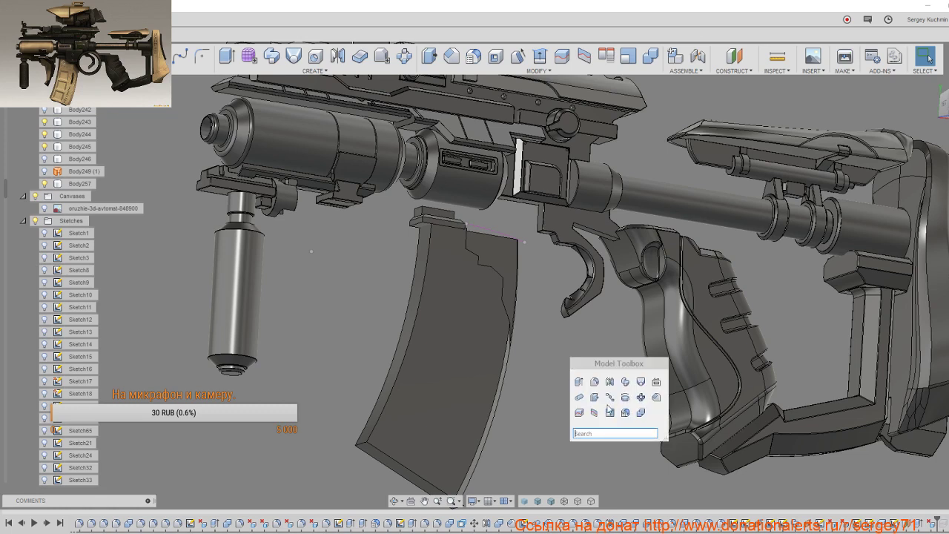
pyautogui.click(658, 397)
pyautogui.click(417, 305)
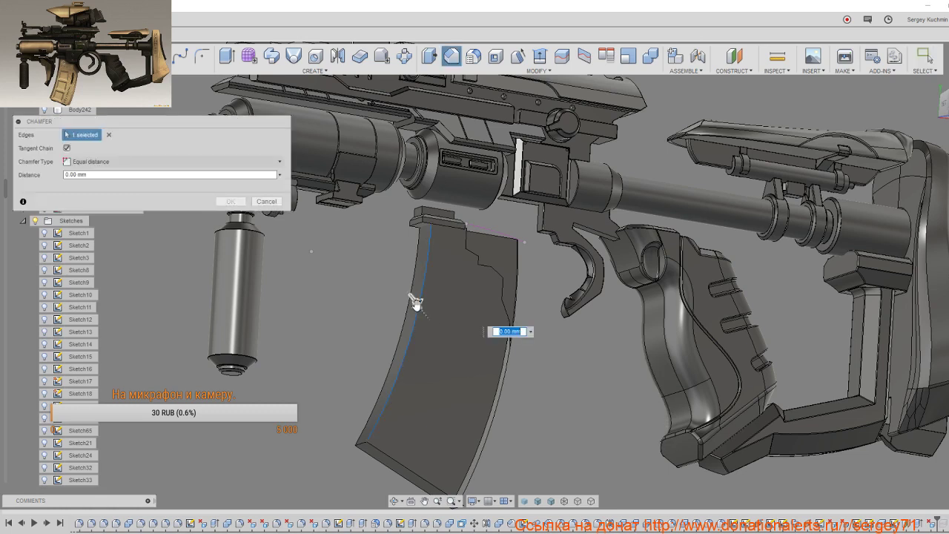
pyautogui.write('10')
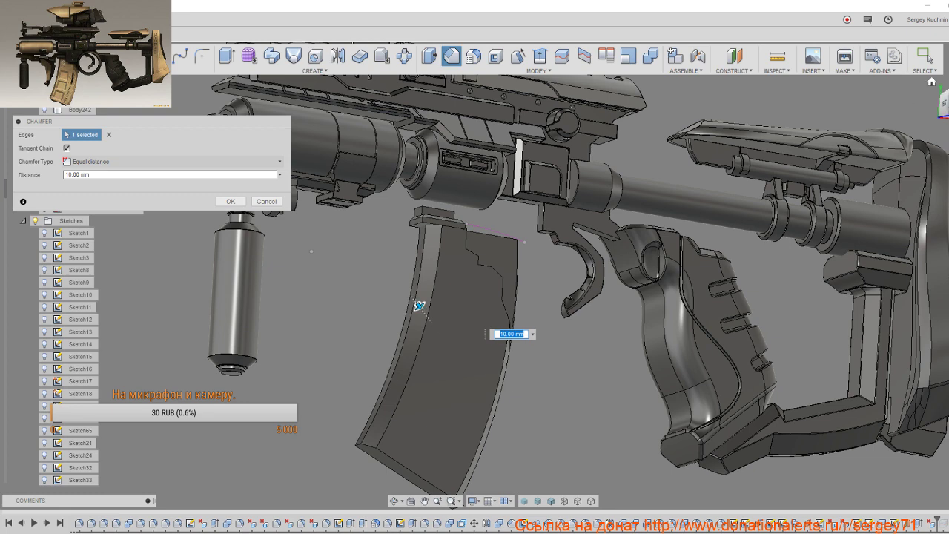
pyautogui.click(942, 103)
pyautogui.moveTo(760, 330)
pyautogui.mouseDown(button='middle')
pyautogui.moveTo(639, 361)
pyautogui.moveTo(591, 390)
pyautogui.mouseUp(button='middle')
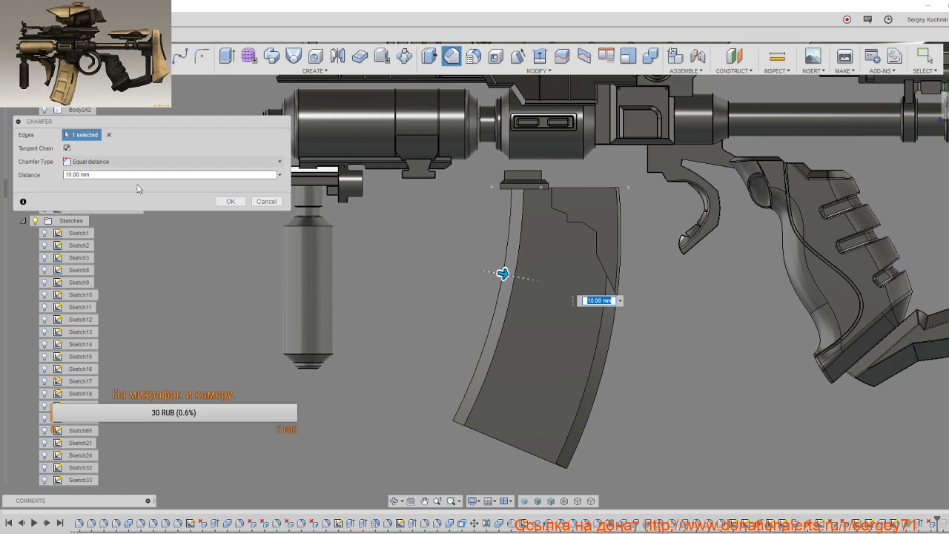
pyautogui.click(230, 202)
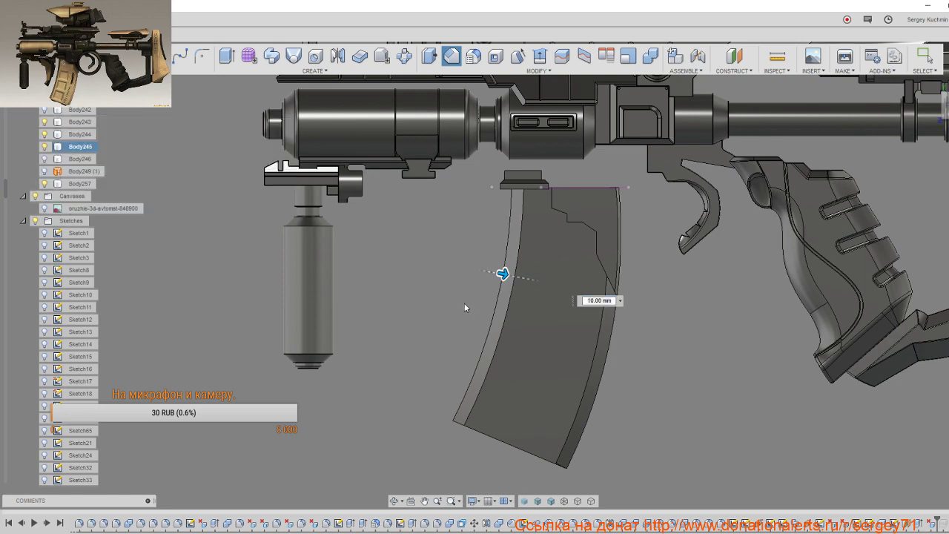
# Step: Select the upper magazine piece Body257 and start a Fillet
pyautogui.moveTo(609, 408)
pyautogui.mouseDown(button='middle')
pyautogui.moveTo(557, 376)
pyautogui.moveTo(494, 395)
pyautogui.mouseUp(button='middle')
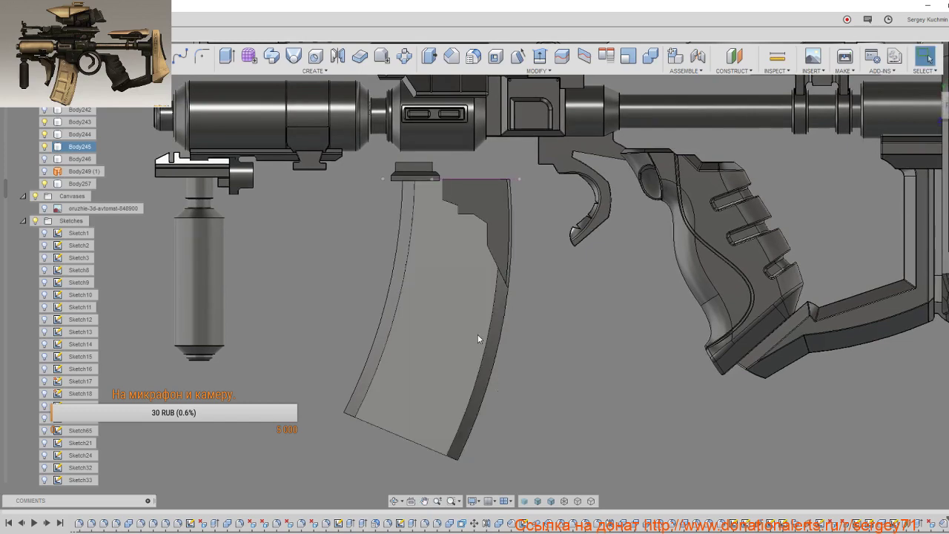
pyautogui.keyDown('shift'); pyautogui.moveTo(477, 338); pyautogui.dragTo(421, 352, button='middle'); pyautogui.keyUp('shift')
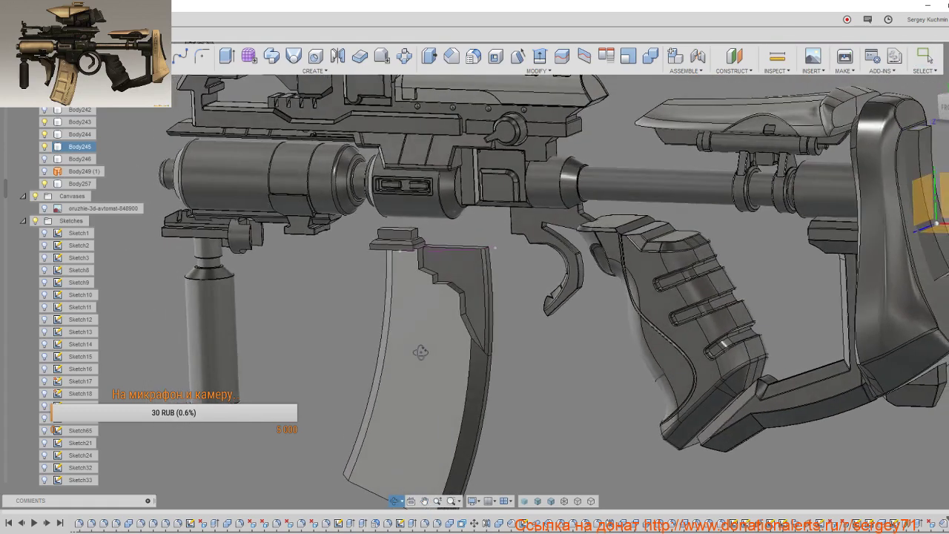
pyautogui.press('Escape')
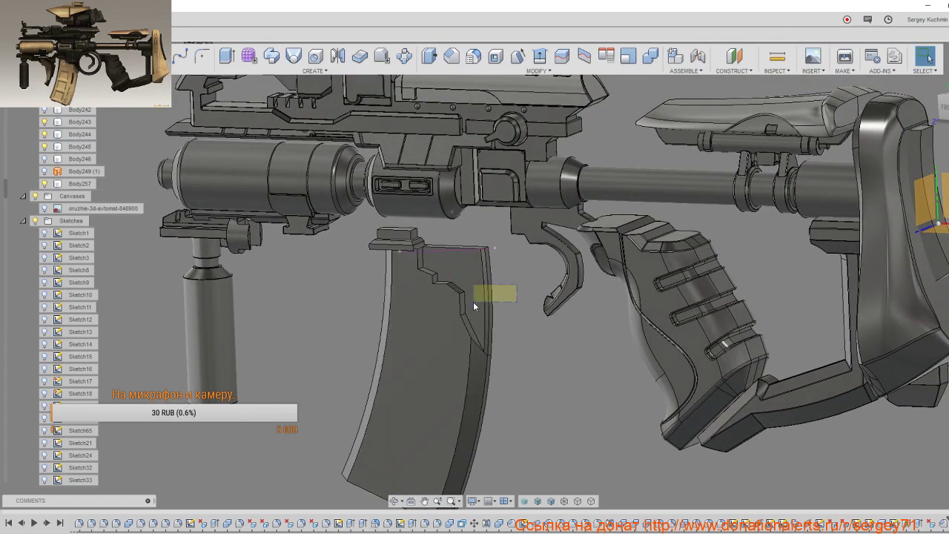
pyautogui.click(473, 301)
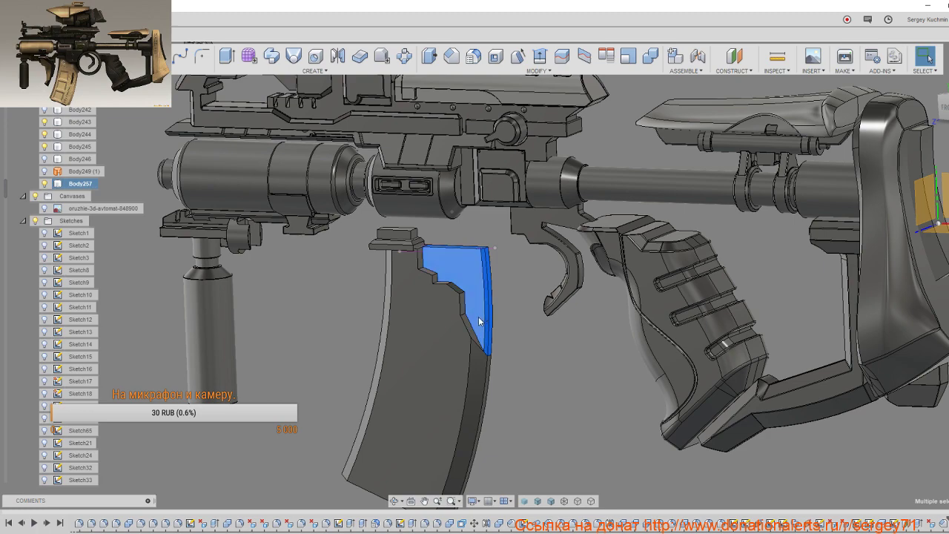
pyautogui.moveTo(479, 321)
pyautogui.keyDown('shift'); pyautogui.mouseDown(button='middle')
pyautogui.moveTo(460, 327)
pyautogui.moveTo(479, 321)
pyautogui.mouseUp(button='middle'); pyautogui.keyUp('shift')
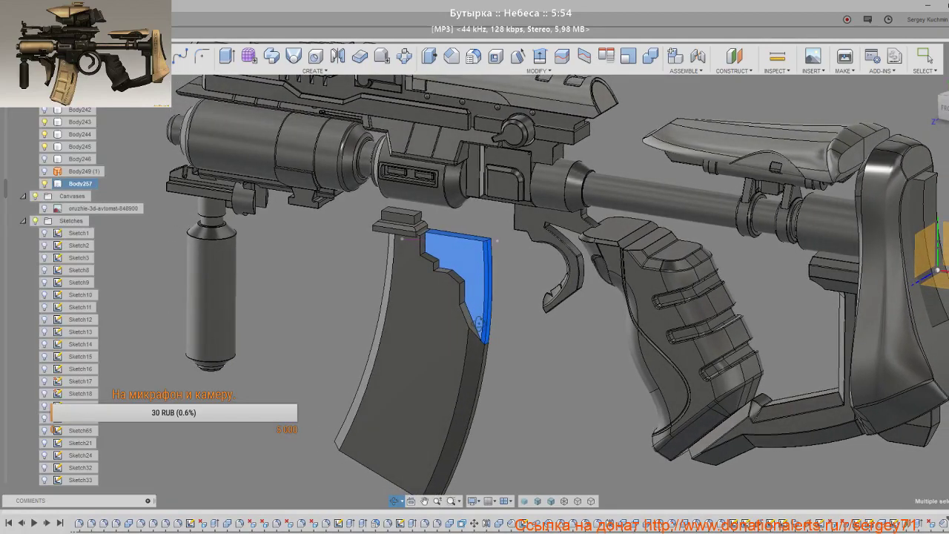
pyautogui.scroll(2, 479, 319)
pyautogui.scroll(2, 479, 314)
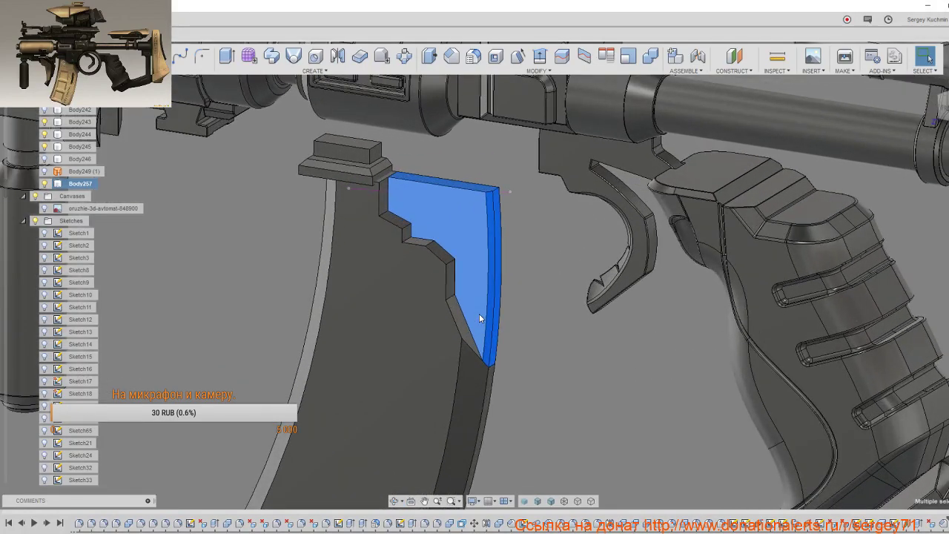
pyautogui.press('f')
pyautogui.scroll(3, 493, 223)
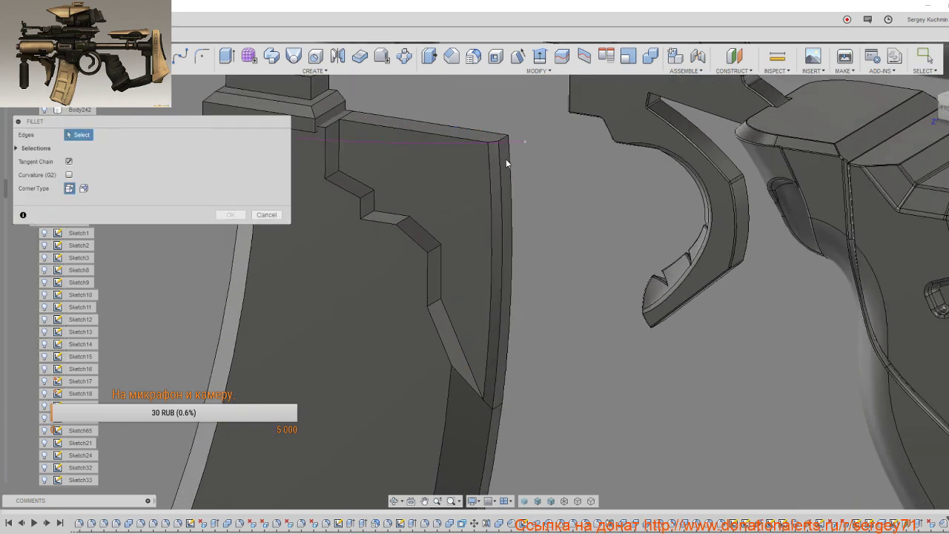
pyautogui.write('5')
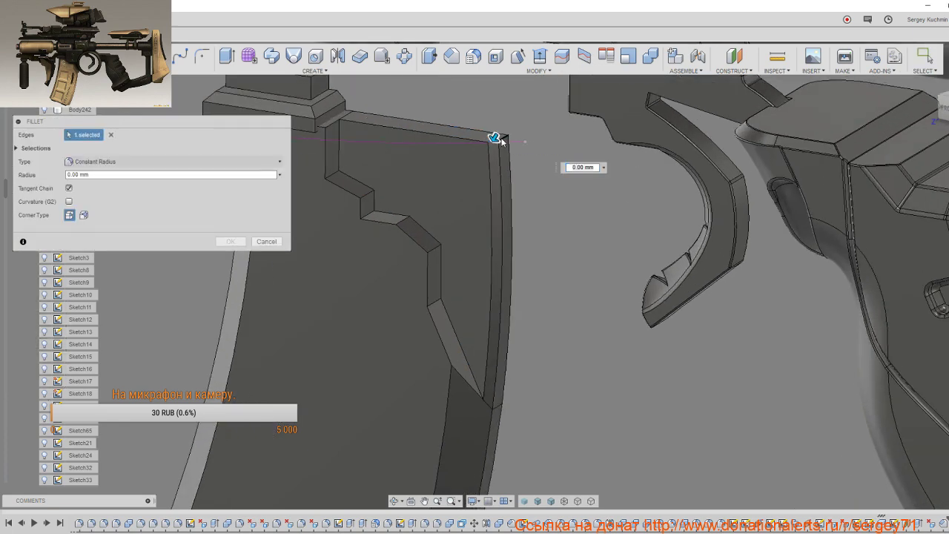
pyautogui.click(500, 139)
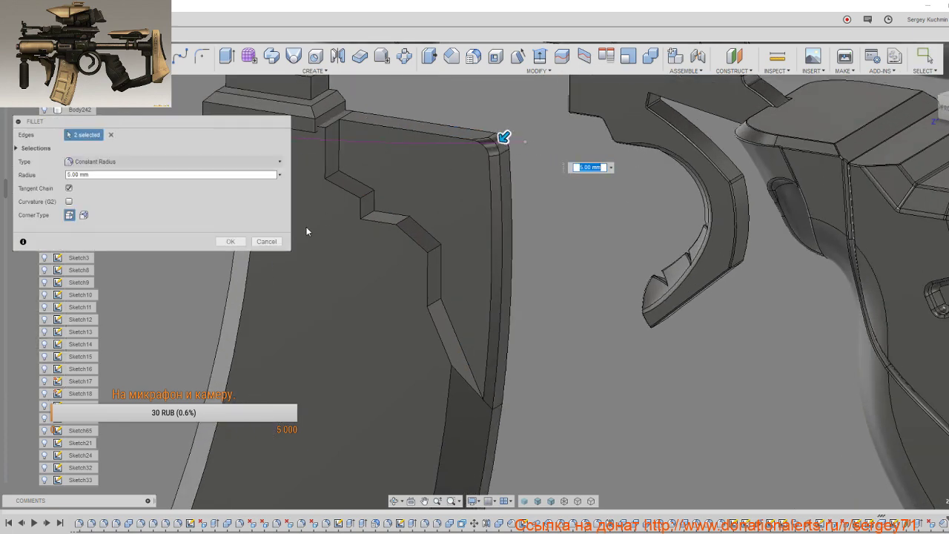
pyautogui.click(230, 241)
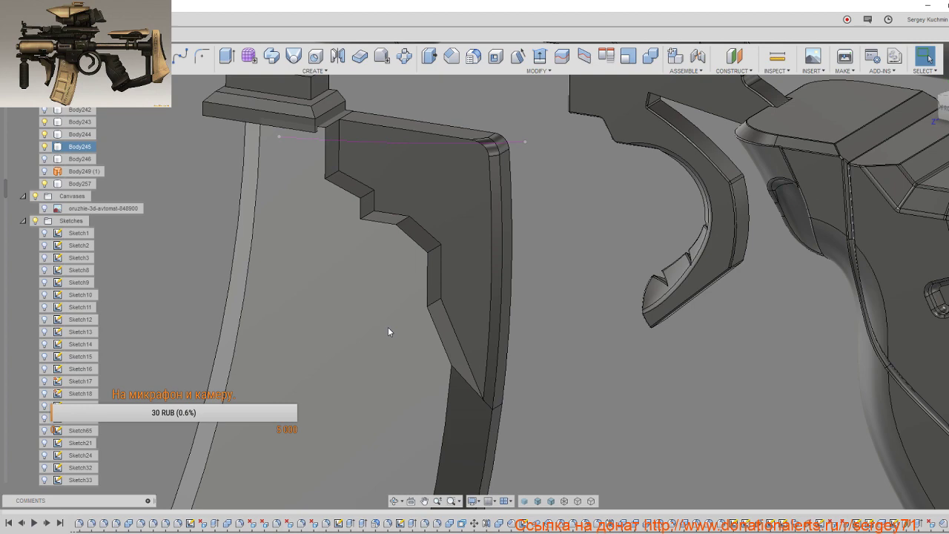
pyautogui.scroll(-2, 388, 327)
pyautogui.moveTo(392, 340)
pyautogui.keyDown('shift'); pyautogui.mouseDown(button='middle')
pyautogui.moveTo(402, 333)
pyautogui.moveTo(391, 324)
pyautogui.mouseUp(button='middle'); pyautogui.keyUp('shift')
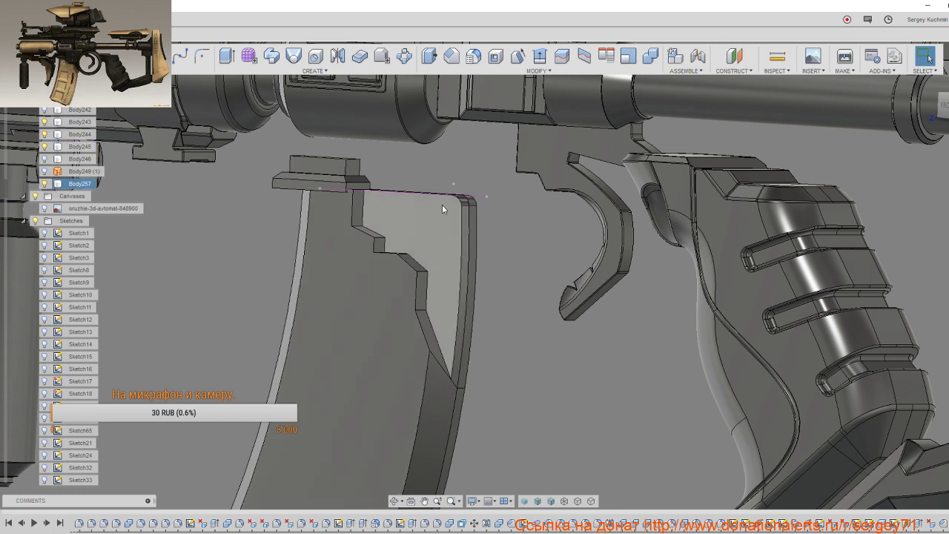
pyautogui.click(451, 56)
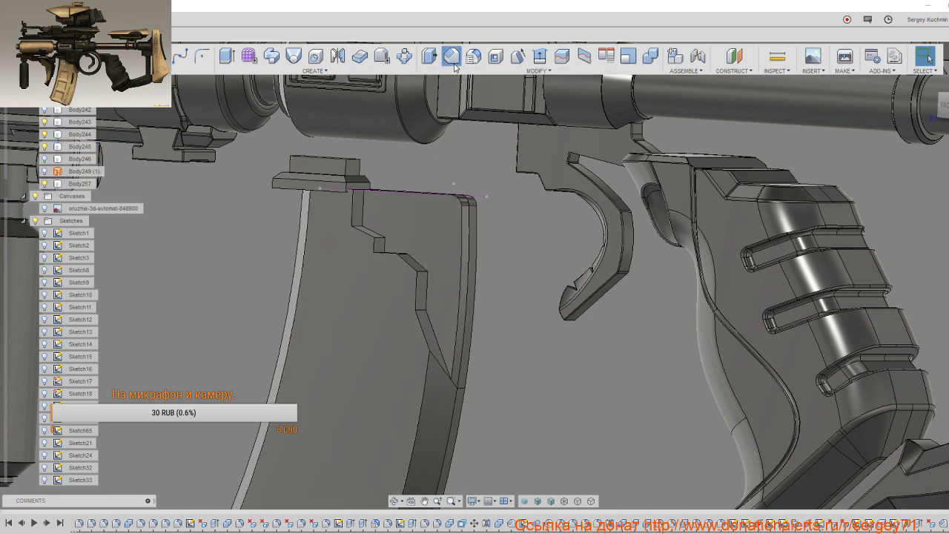
pyautogui.click(461, 231)
pyautogui.keyDown('shift'); pyautogui.moveTo(459, 234); pyautogui.dragTo(466, 229, button='middle'); pyautogui.keyUp('shift')
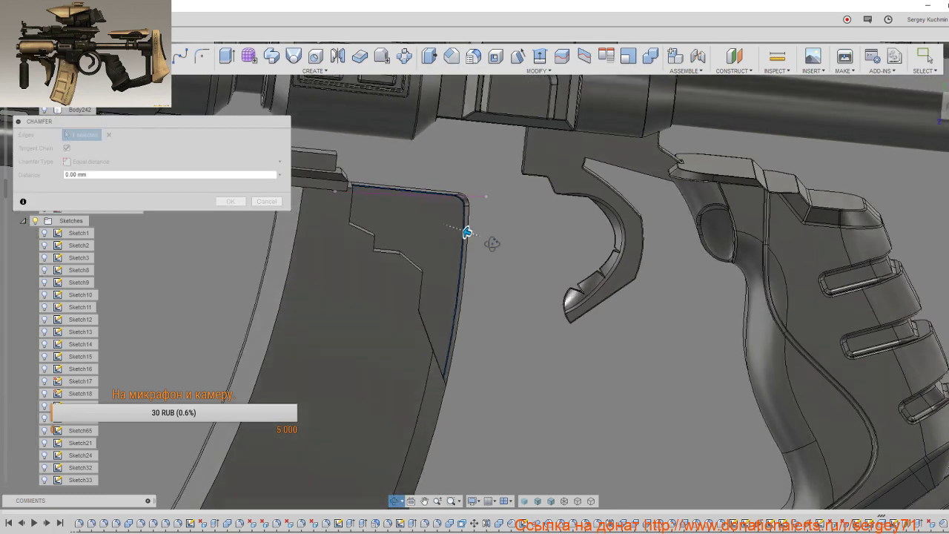
pyautogui.write('20')
pyautogui.press('Return')
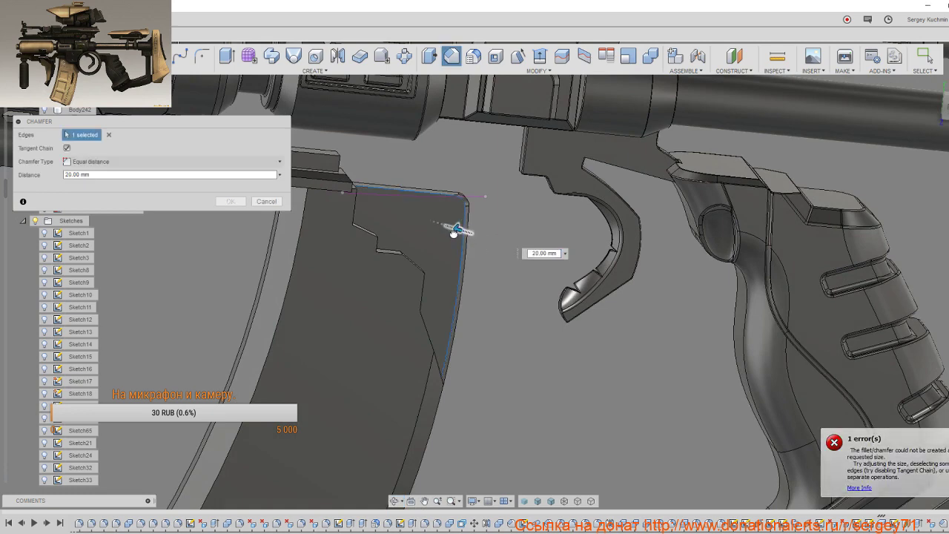
pyautogui.keyDown('shift'); pyautogui.moveTo(455, 231); pyautogui.dragTo(360, 228, button='middle'); pyautogui.keyUp('shift')
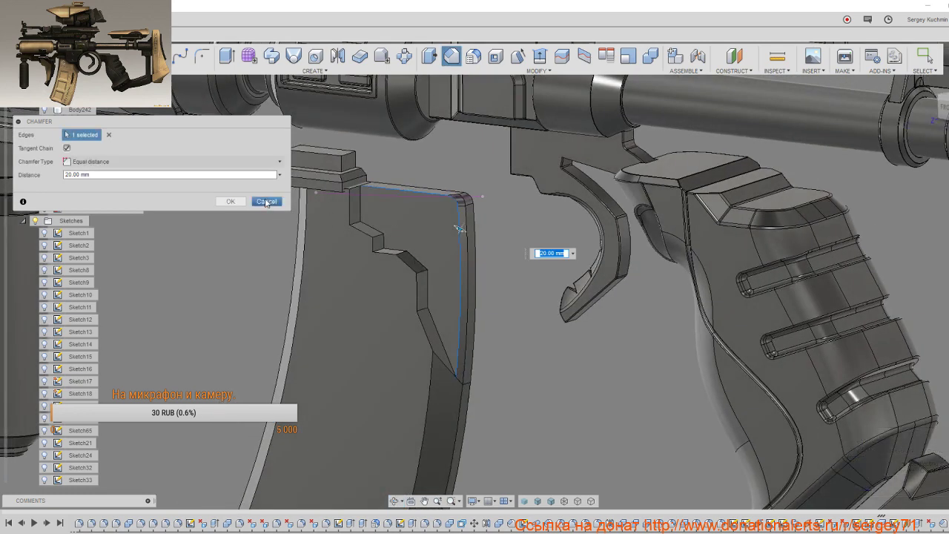
pyautogui.click(266, 200)
pyautogui.moveTo(293, 217)
pyautogui.keyDown('shift'); pyautogui.mouseDown(button='middle')
pyautogui.moveTo(381, 264)
pyautogui.moveTo(383, 276)
pyautogui.moveTo(443, 189)
pyautogui.mouseUp(button='middle'); pyautogui.keyUp('shift')
pyautogui.click(461, 224)
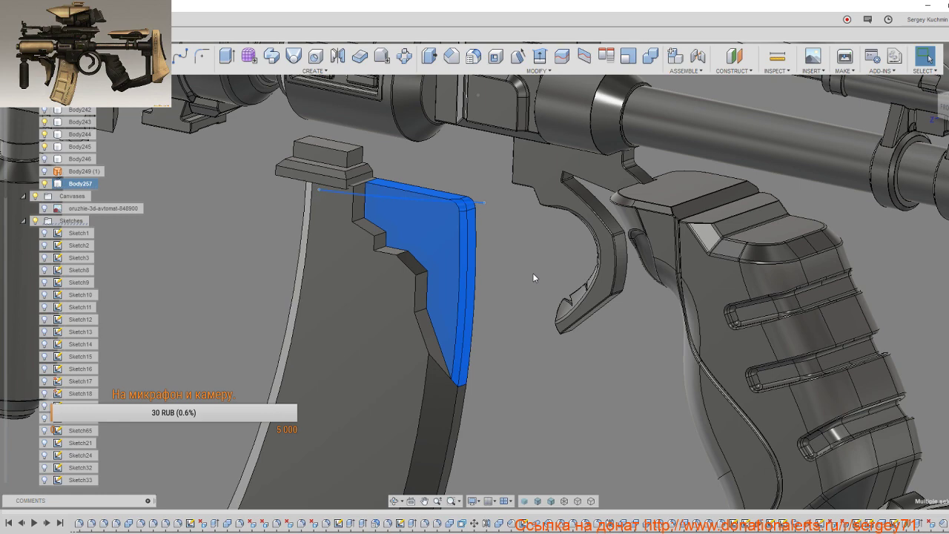
# Step: Round the magazine's curved front edge with a 1 mm fillet, then select Body257
pyautogui.keyDown('shift'); pyautogui.moveTo(533, 277); pyautogui.dragTo(529, 265, button='middle'); pyautogui.keyUp('shift')
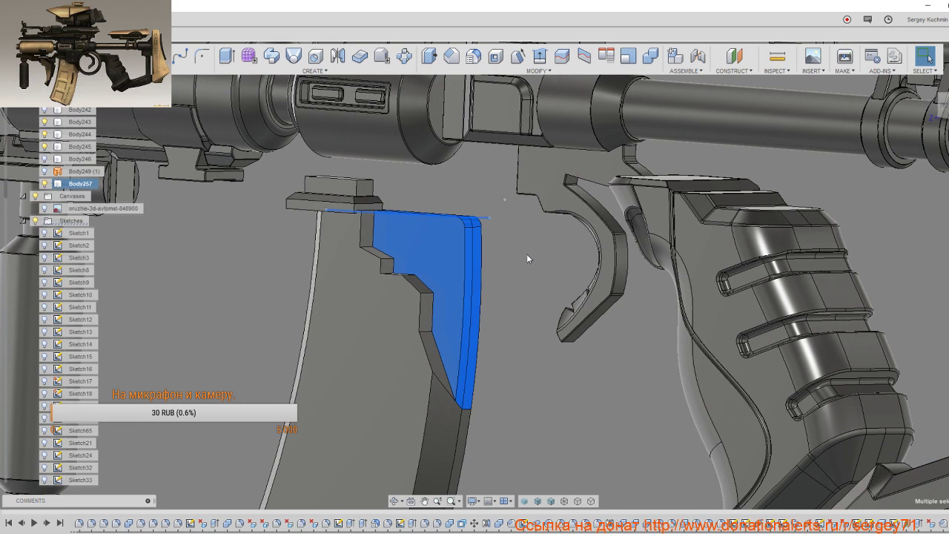
pyautogui.press('f')
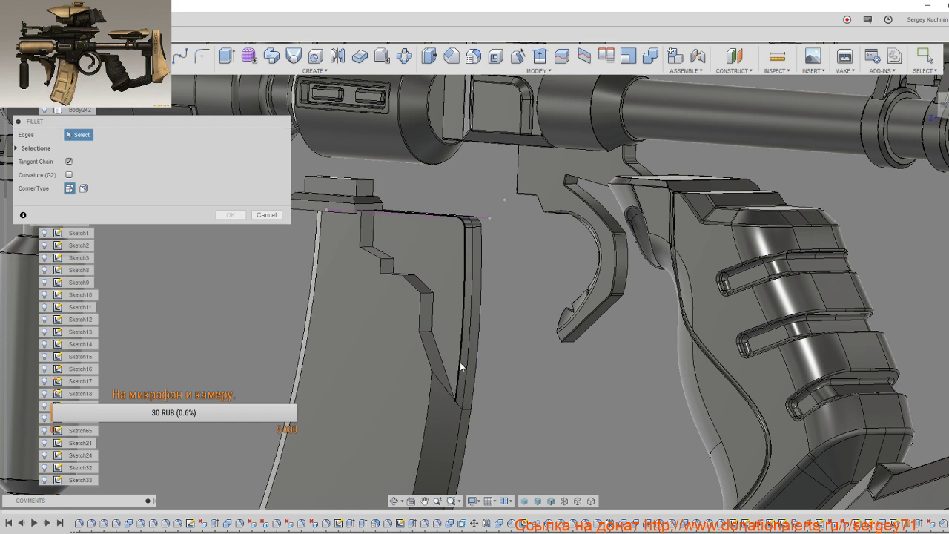
pyautogui.click(460, 362)
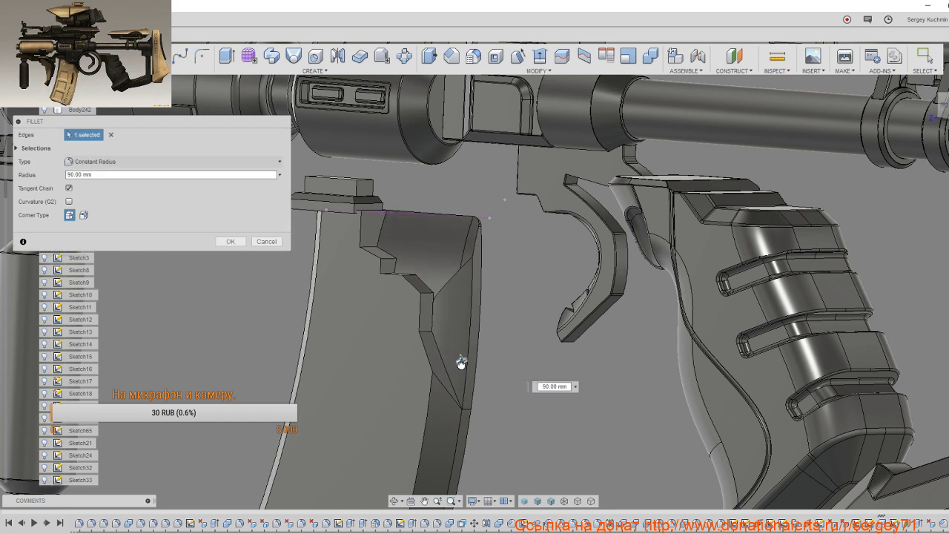
pyautogui.write('35')
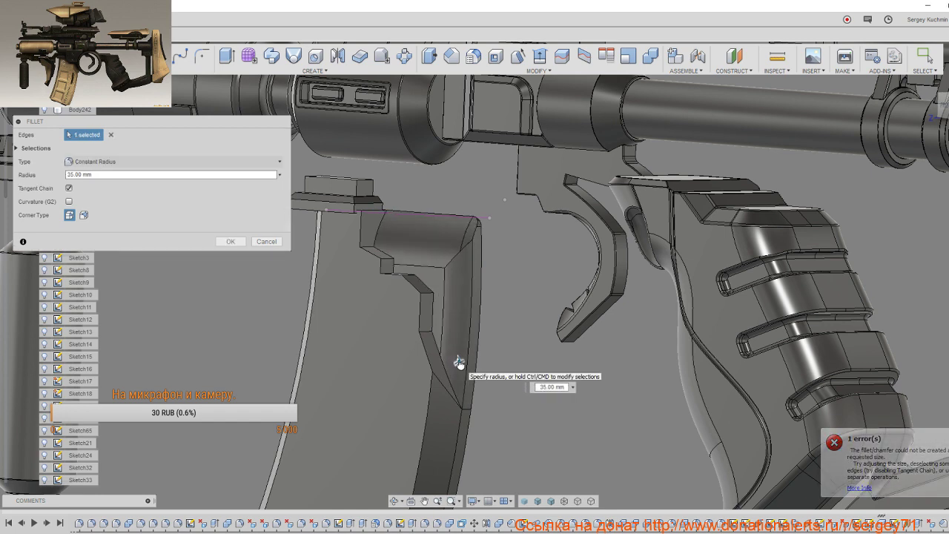
pyautogui.write('5')
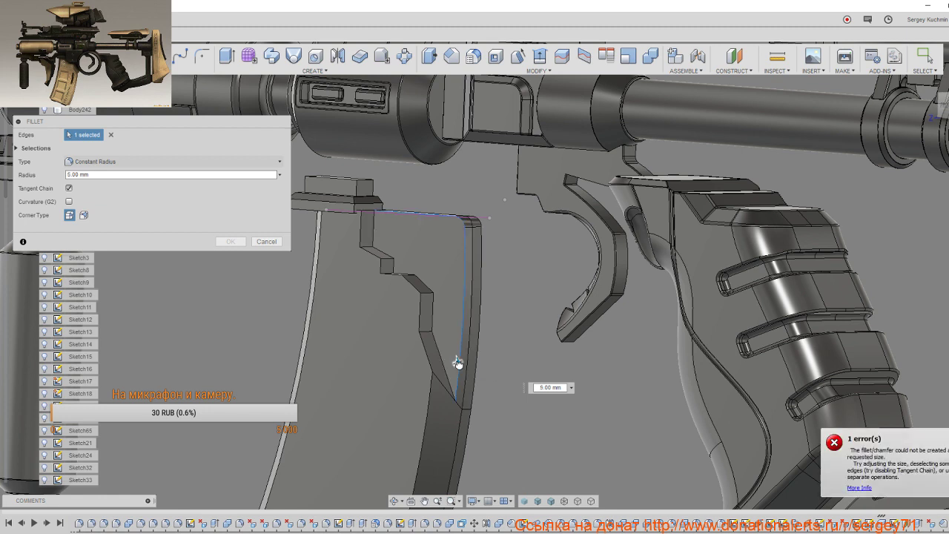
pyautogui.hotkey('ctrl', 'z')
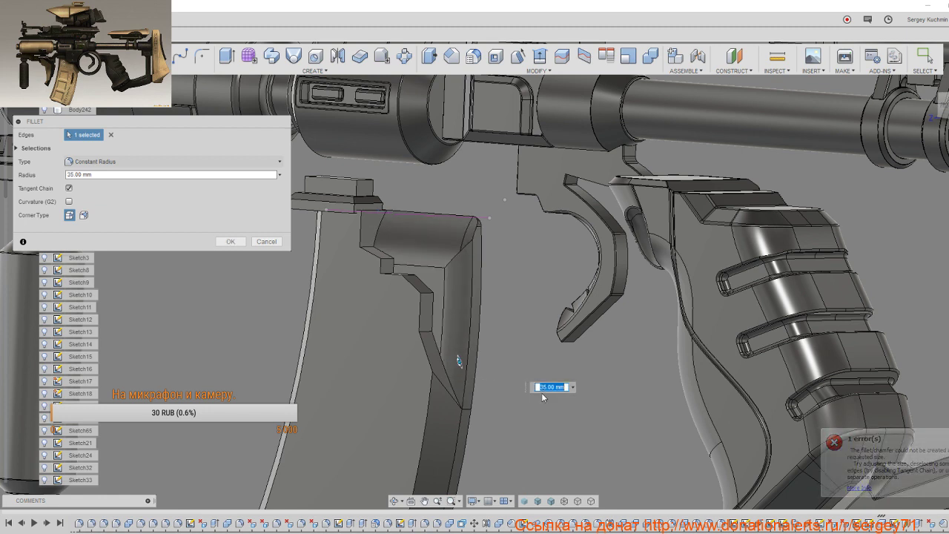
pyautogui.click(572, 386)
pyautogui.click(558, 404)
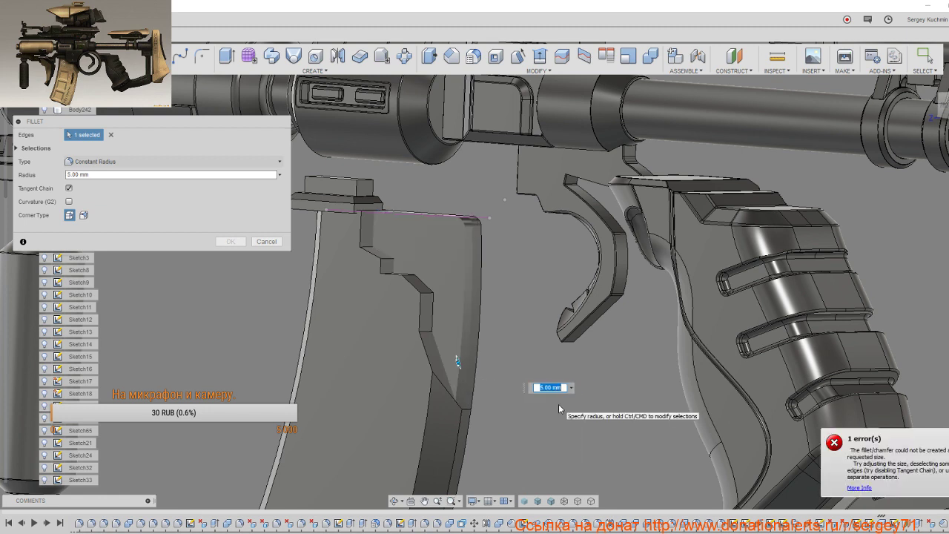
pyautogui.click(571, 389)
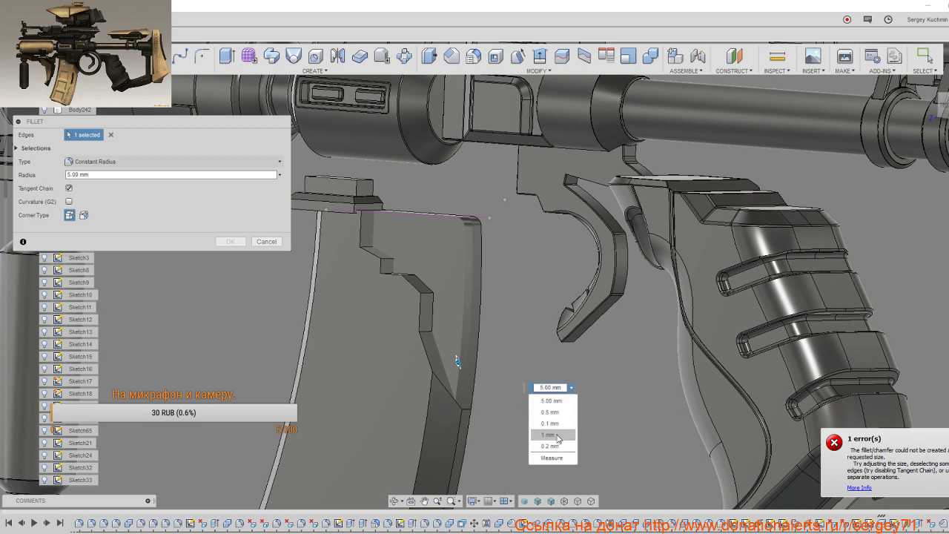
pyautogui.click(556, 434)
pyautogui.moveTo(512, 349)
pyautogui.keyDown('shift'); pyautogui.mouseDown(button='middle')
pyautogui.moveTo(539, 344)
pyautogui.moveTo(539, 381)
pyautogui.mouseUp(button='middle'); pyautogui.keyUp('shift')
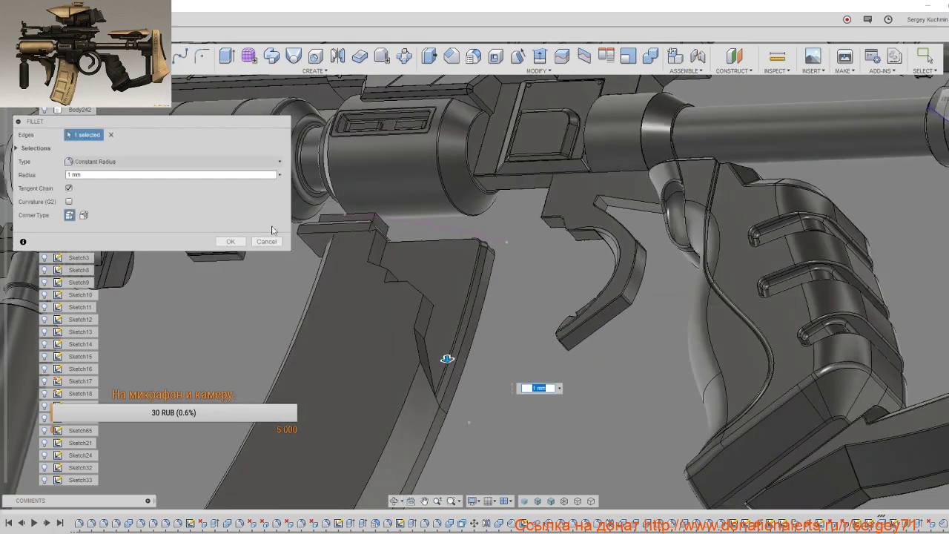
pyautogui.click(269, 243)
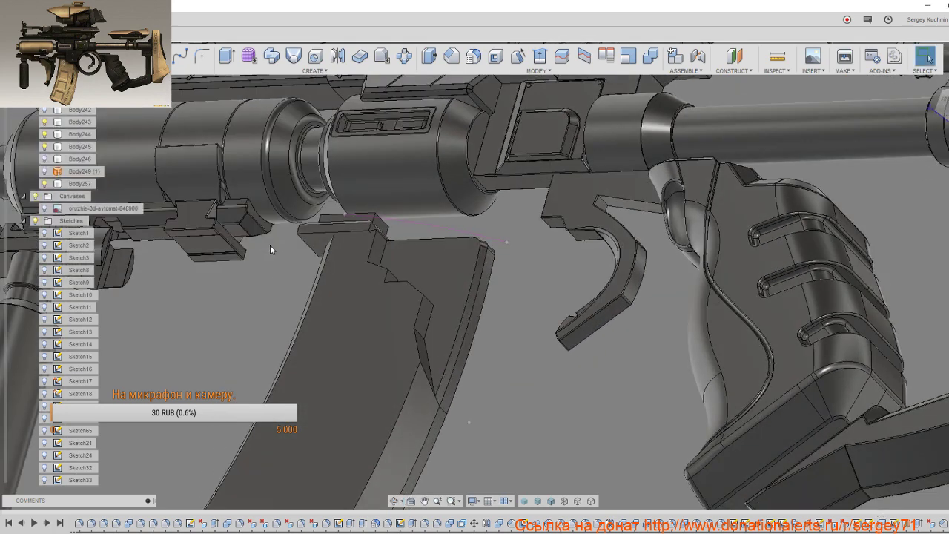
pyautogui.click(402, 308)
pyautogui.keyDown('shift'); pyautogui.moveTo(452, 333); pyautogui.dragTo(452, 335, button='middle'); pyautogui.keyUp('shift')
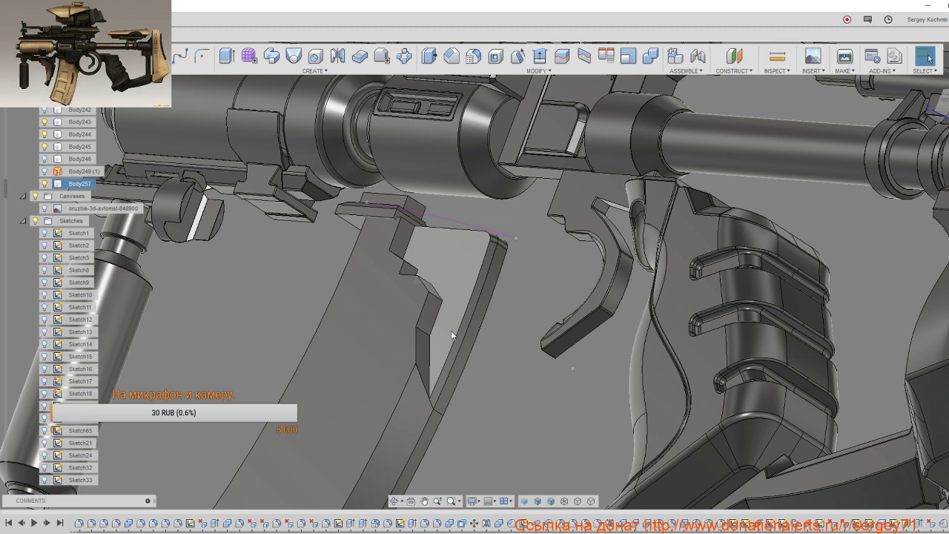
pyautogui.press('Escape')
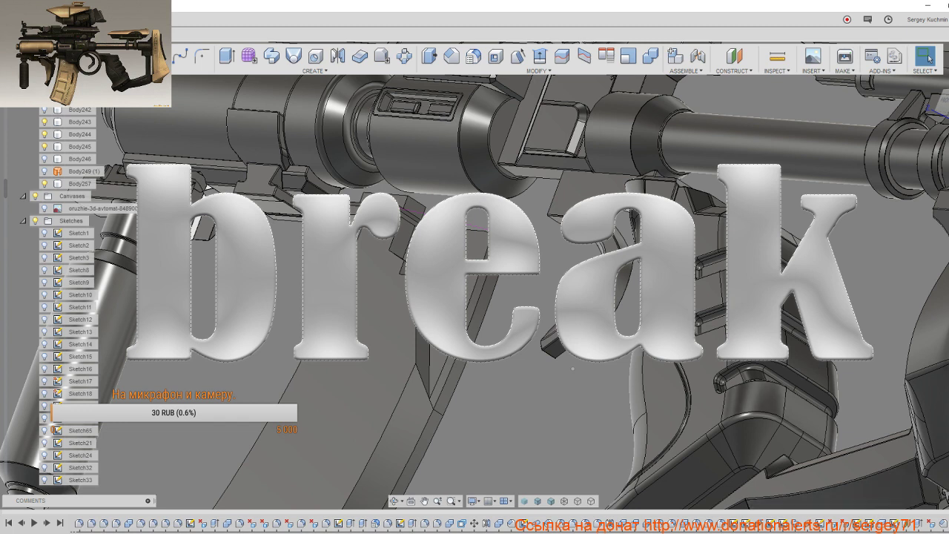
pyautogui.click(855, 527)
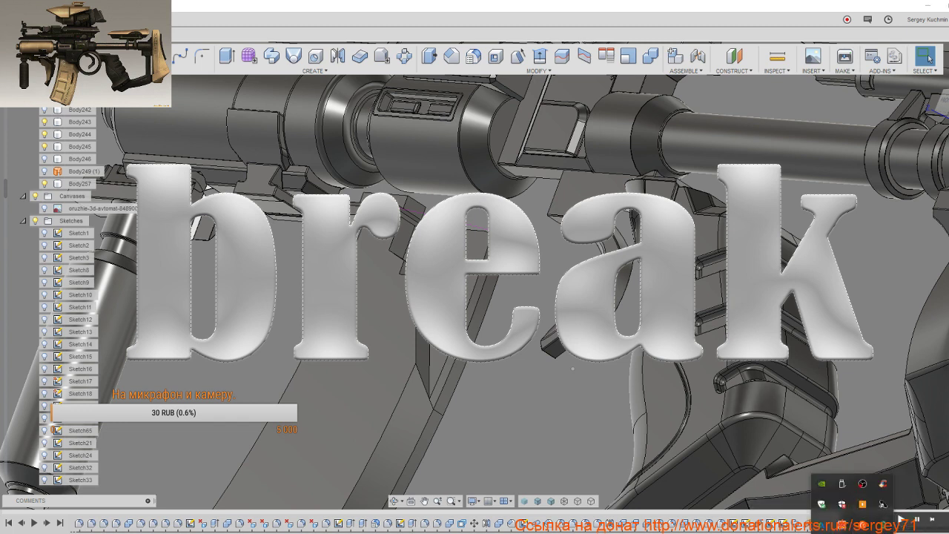
pyautogui.click(919, 525)
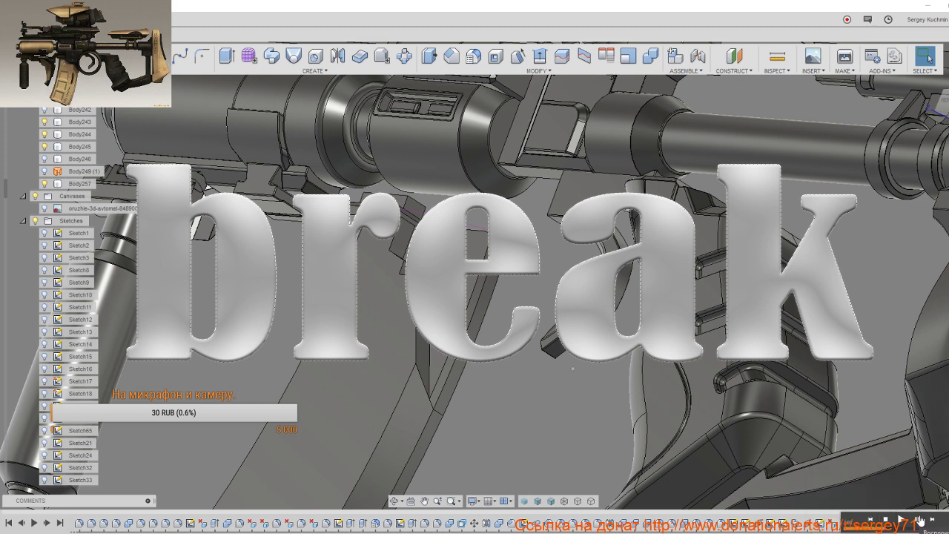
pyautogui.click(919, 519)
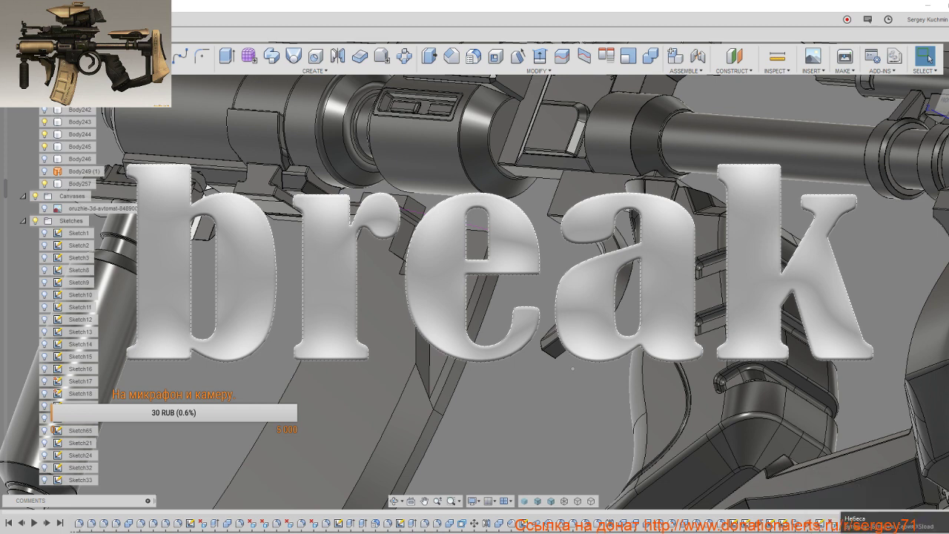
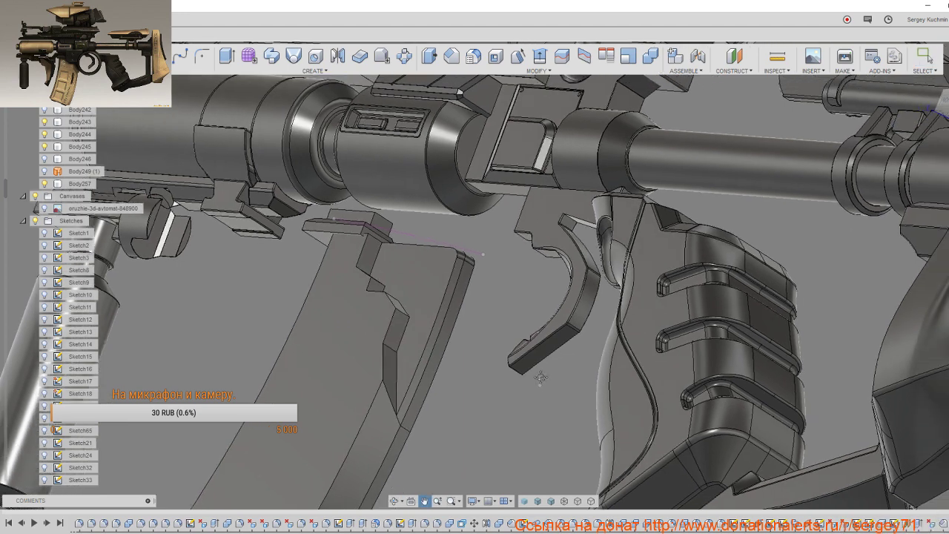
# Step: Bring the trigger and grip into close view and skip the background music track twice
pyautogui.moveTo(579, 366); pyautogui.dragTo(510, 373, button='middle')
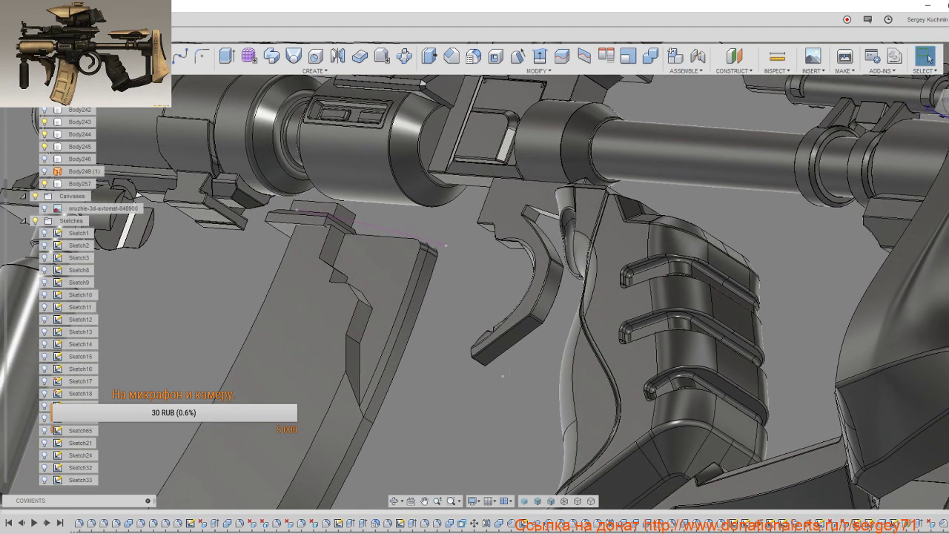
pyautogui.click(860, 529)
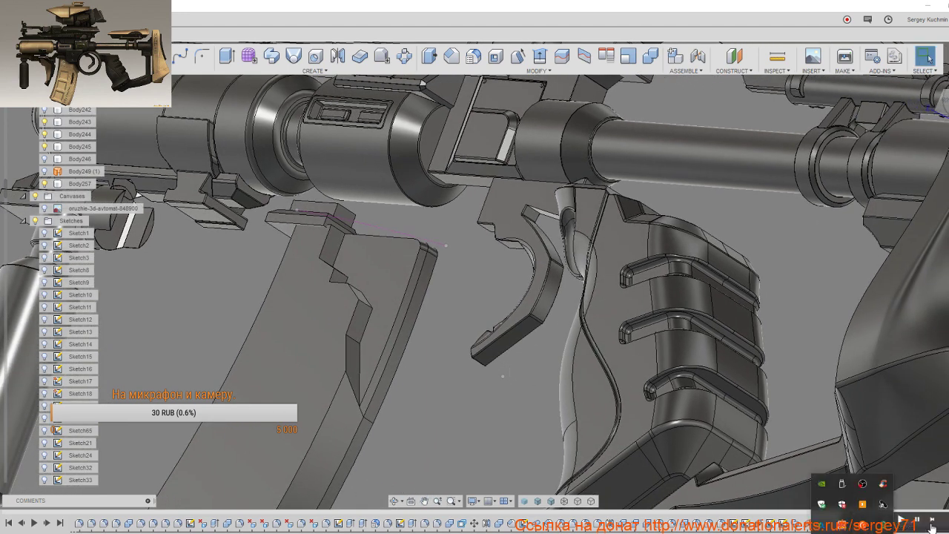
pyautogui.click(932, 526)
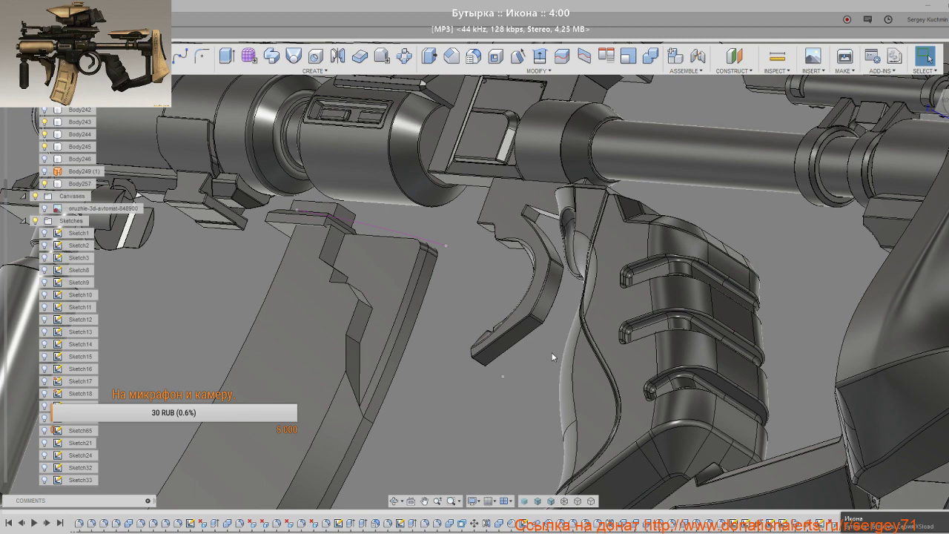
pyautogui.keyDown('shift'); pyautogui.moveTo(552, 356); pyautogui.dragTo(764, 458, button='middle'); pyautogui.keyUp('shift')
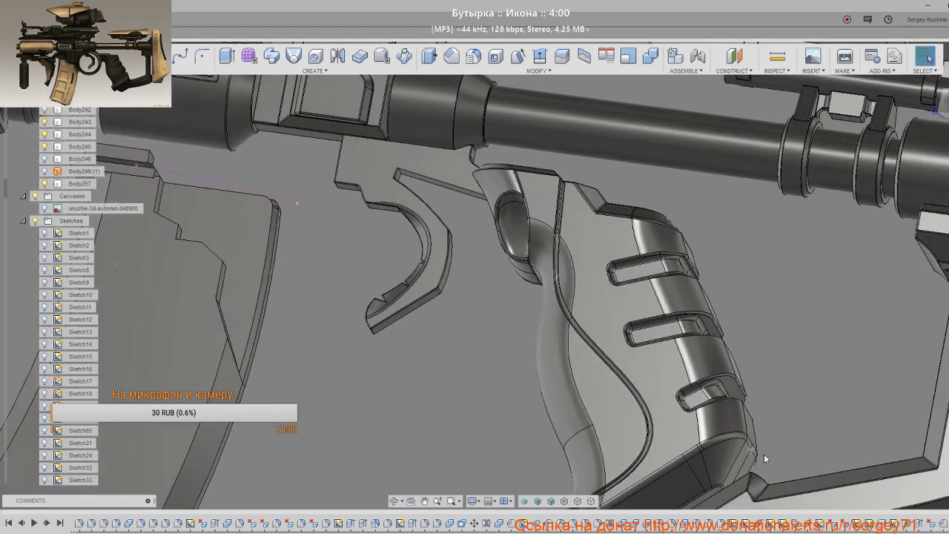
pyautogui.click(892, 521)
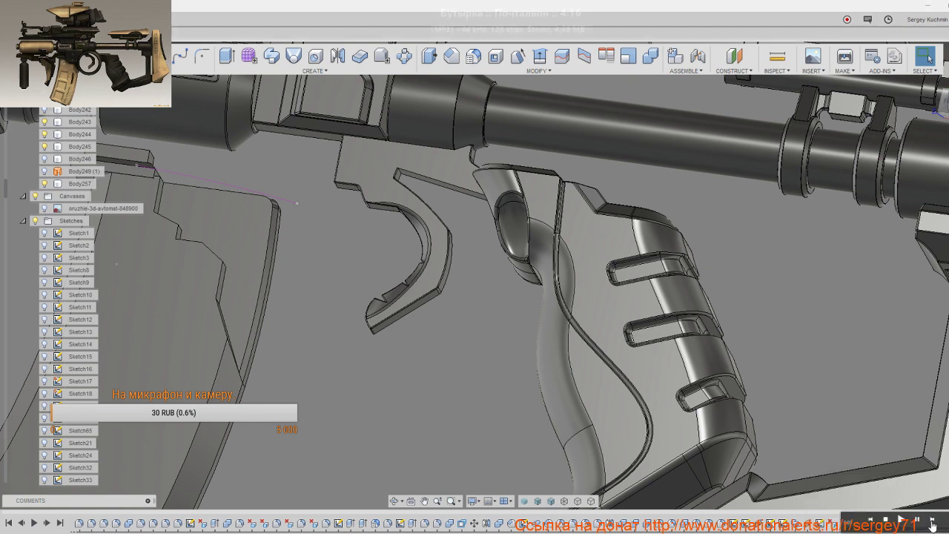
pyautogui.click(931, 524)
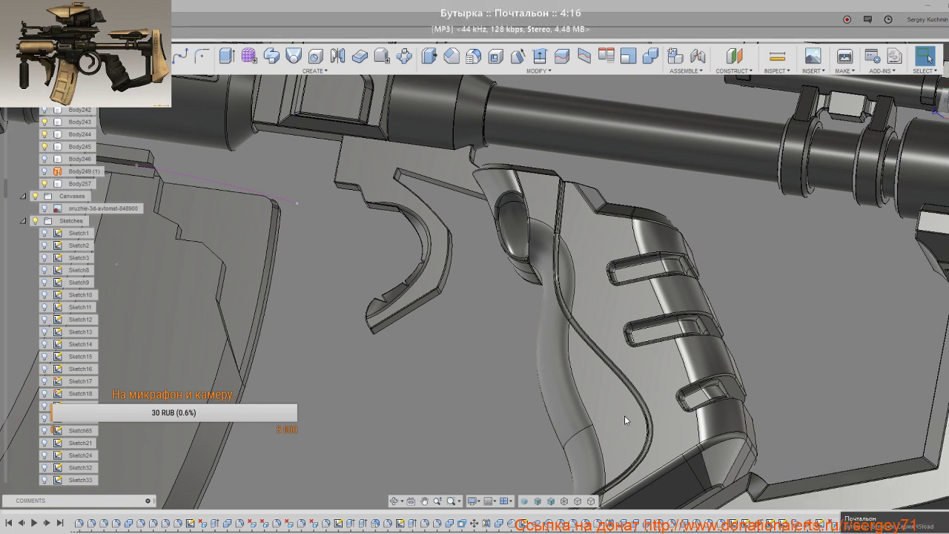
# Step: Zoom, orbit and pan the rifle to frame the curved magazine
pyautogui.scroll(-3, 375, 354)
pyautogui.scroll(-2, 384, 357)
pyautogui.moveTo(393, 358); pyautogui.dragTo(444, 326)
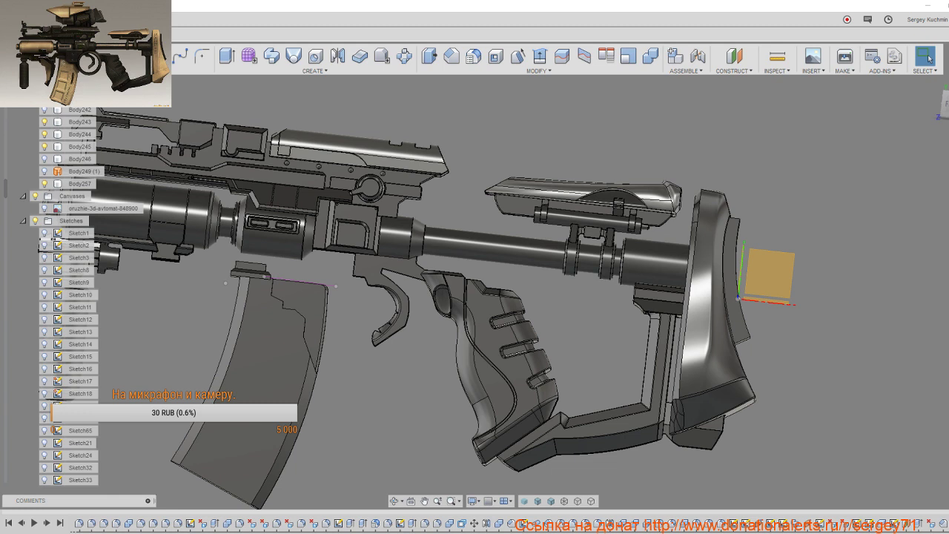
pyautogui.moveTo(252, 350)
pyautogui.mouseDown(button='middle')
pyautogui.moveTo(437, 314)
pyautogui.moveTo(410, 312)
pyautogui.moveTo(430, 317)
pyautogui.mouseUp(button='middle')
pyautogui.scroll(3, 431, 325)
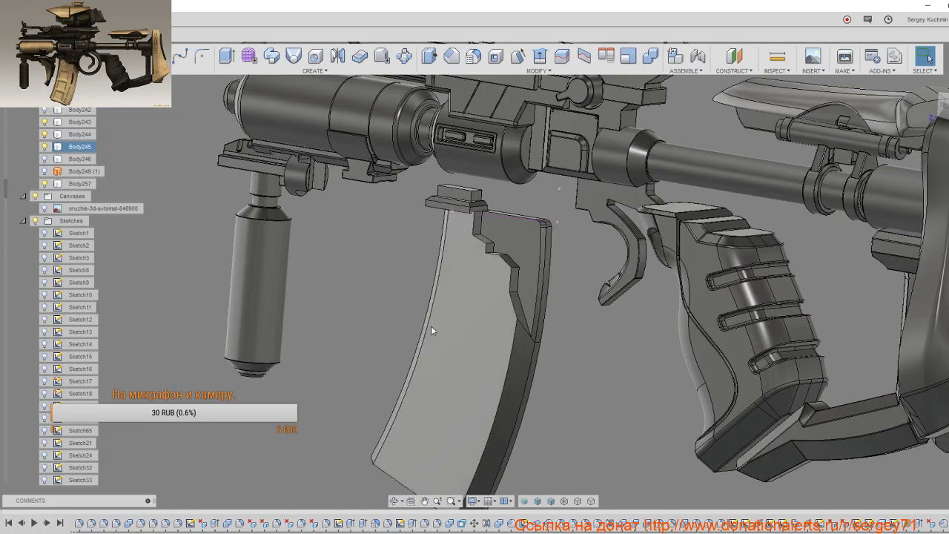
# Step: Start a chamfer on the first magazine notch edges with a 2.00 mm distance
pyautogui.press('s')
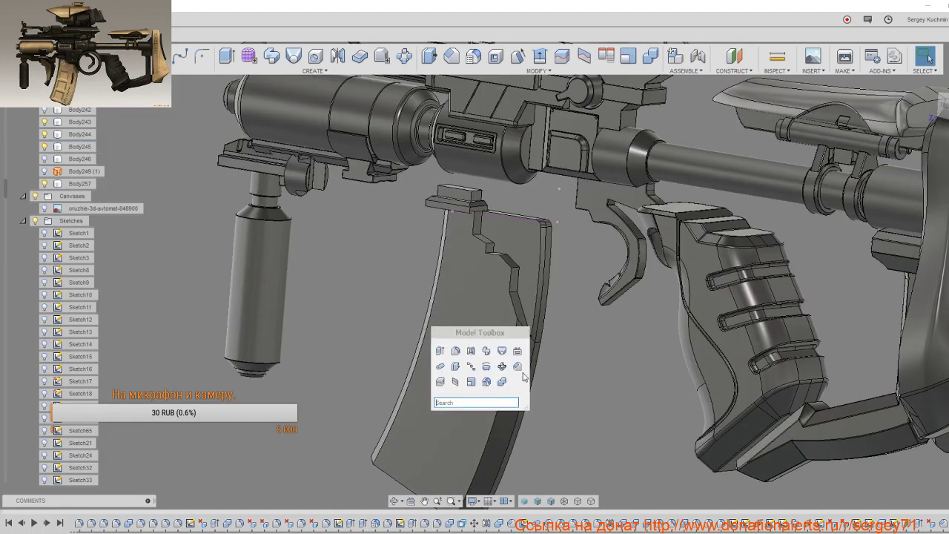
pyautogui.click(518, 366)
pyautogui.click(517, 319)
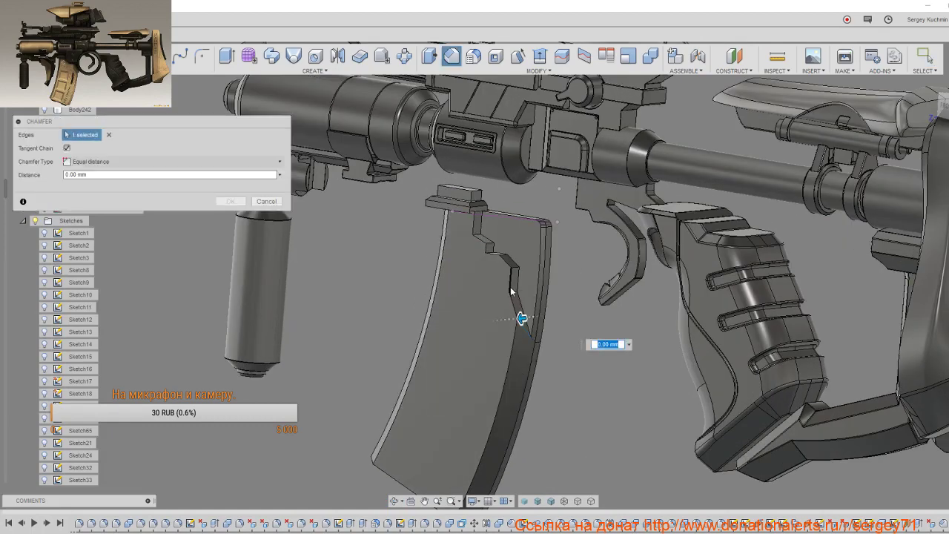
pyautogui.click(512, 289)
pyautogui.click(506, 267)
pyautogui.click(486, 245)
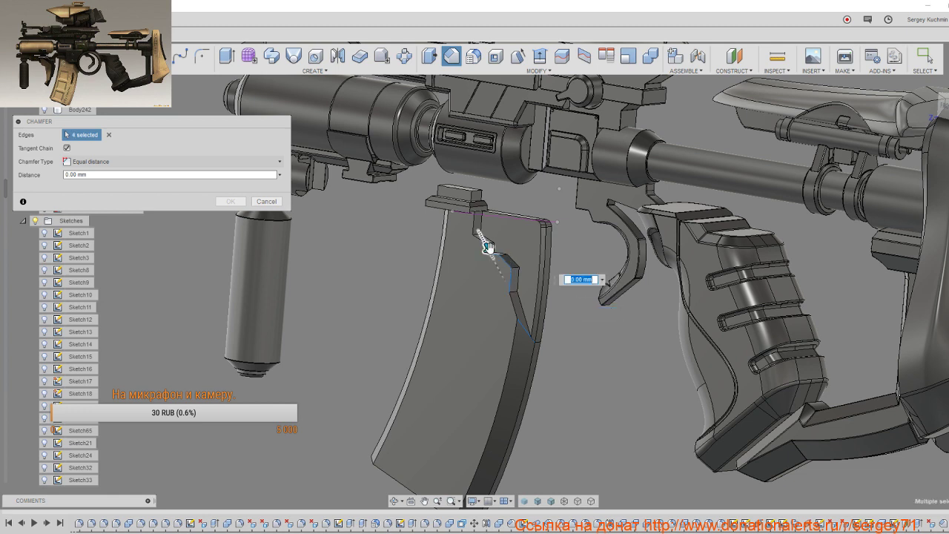
pyautogui.click(602, 280)
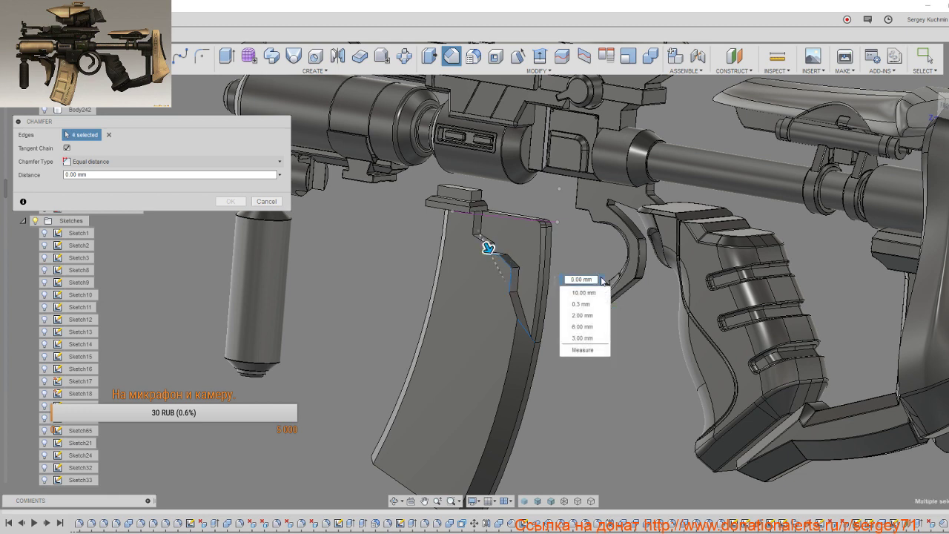
pyautogui.click(584, 315)
# Step: Add the remaining notch edges so the chamfer covers eight edges, then view the chamfer types
pyautogui.scroll(3, 467, 274)
pyautogui.scroll(2, 470, 263)
pyautogui.click(521, 223)
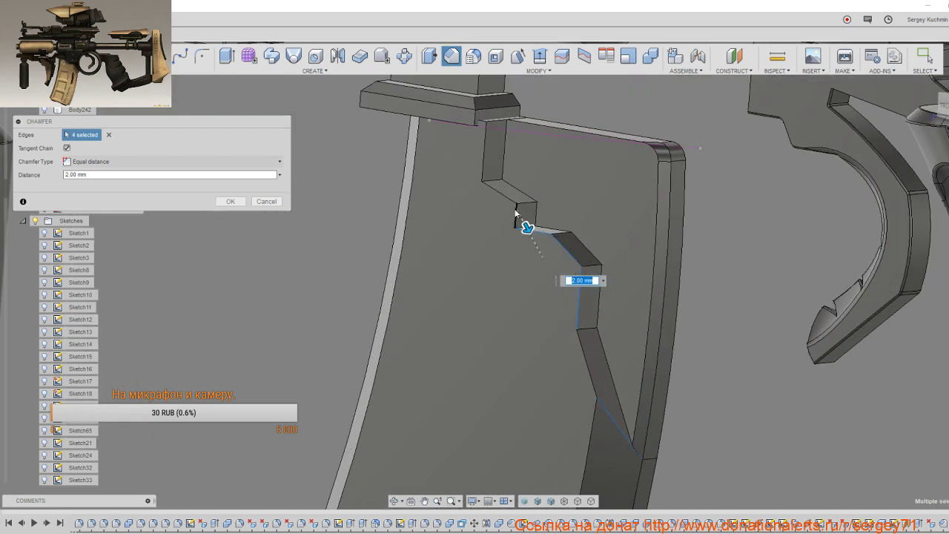
pyautogui.click(512, 206)
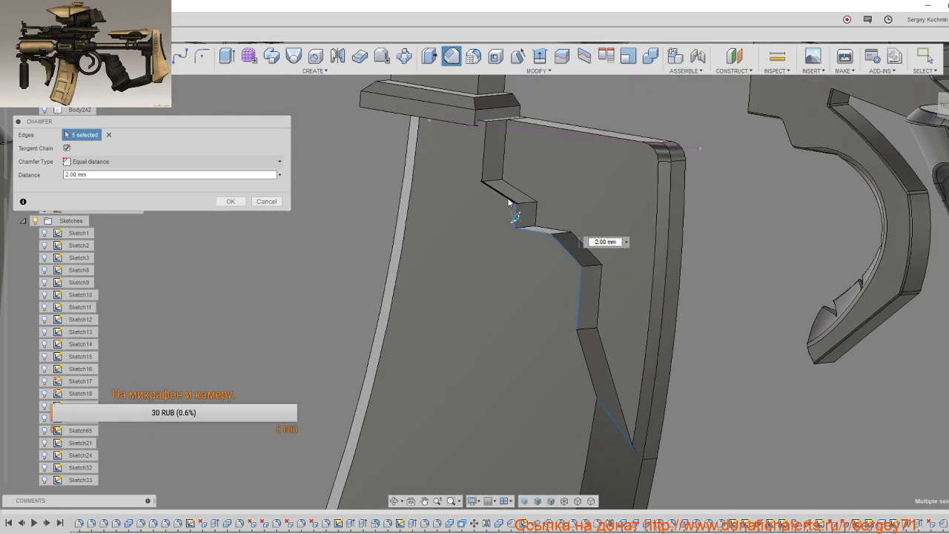
pyautogui.scroll(-3, 487, 206)
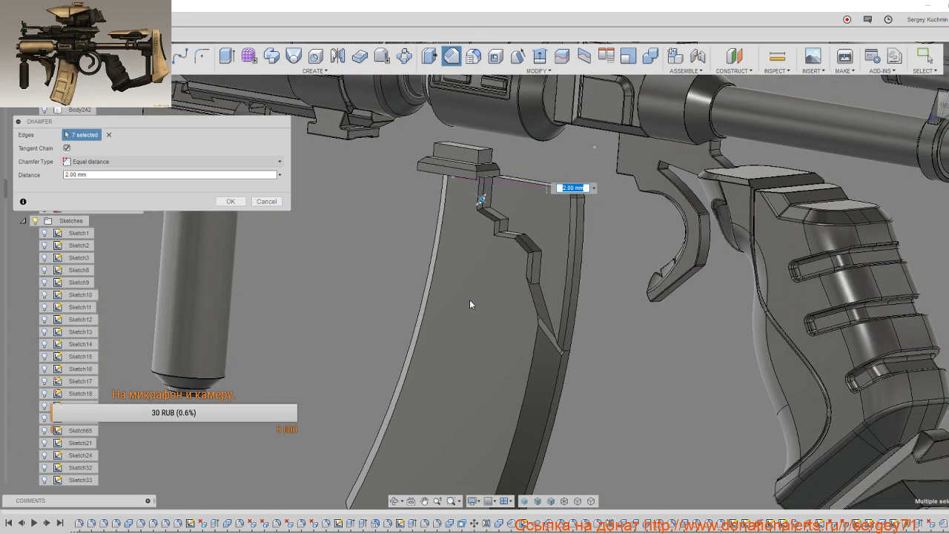
pyautogui.keyDown('shift'); pyautogui.moveTo(469, 300); pyautogui.dragTo(477, 301, button='middle'); pyautogui.keyUp('shift')
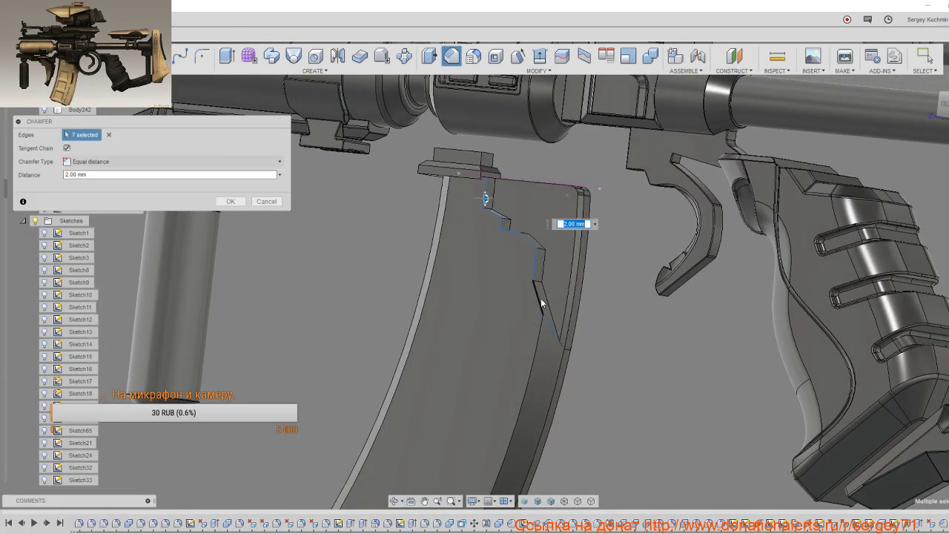
pyautogui.click(539, 299)
pyautogui.keyDown('shift'); pyautogui.moveTo(529, 329); pyautogui.dragTo(551, 347, button='middle'); pyautogui.keyUp('shift')
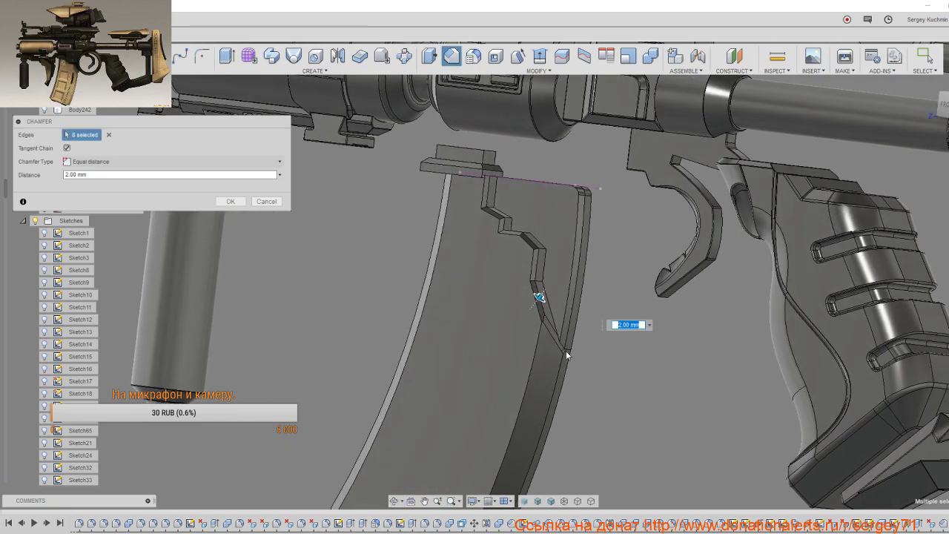
pyautogui.keyDown('shift'); pyautogui.moveTo(564, 354); pyautogui.dragTo(593, 349, button='middle'); pyautogui.keyUp('shift')
pyautogui.moveTo(542, 274)
pyautogui.keyDown('shift'); pyautogui.mouseDown(button='middle')
pyautogui.moveTo(557, 293)
pyautogui.moveTo(556, 315)
pyautogui.moveTo(519, 314)
pyautogui.moveTo(523, 306)
pyautogui.moveTo(575, 349)
pyautogui.mouseUp(button='middle'); pyautogui.keyUp('shift')
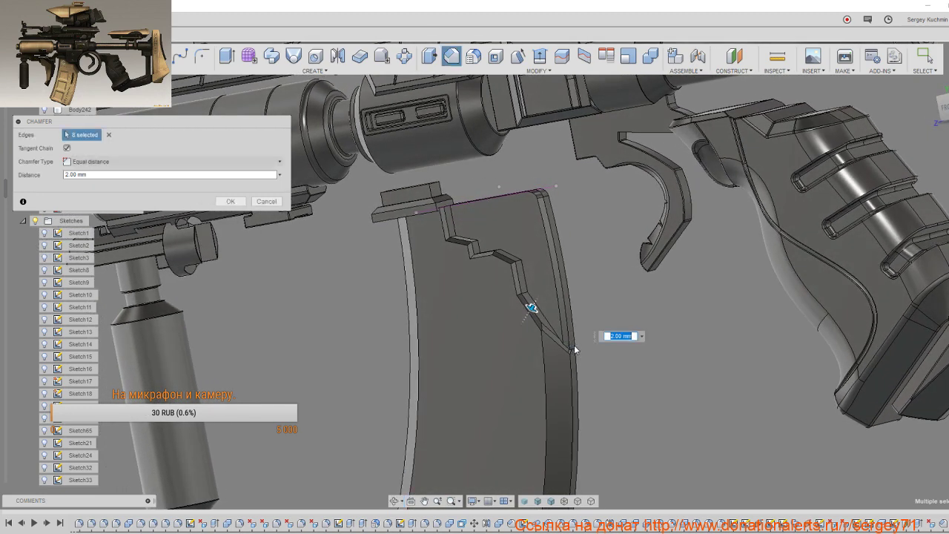
pyautogui.click(106, 163)
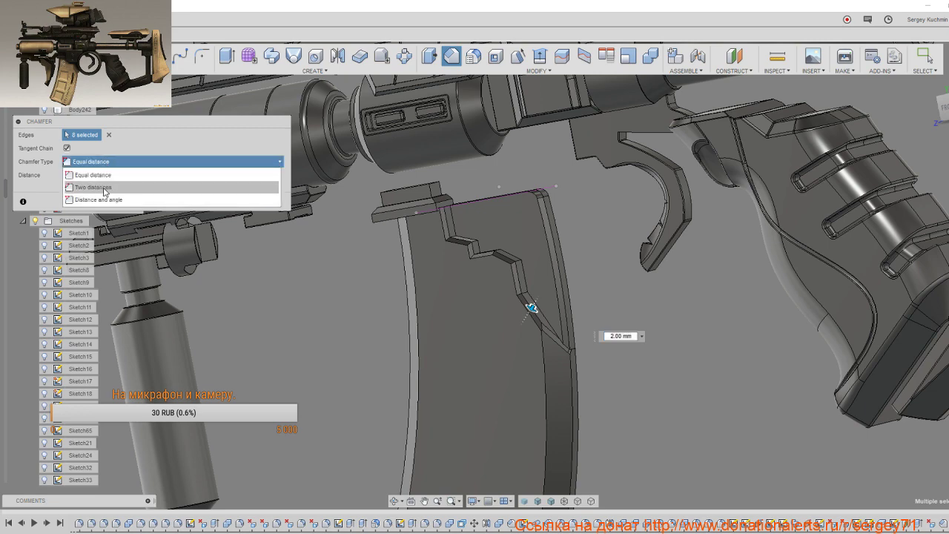
# Step: Switch the chamfer to two distances with the first distance at 10.00 mm
pyautogui.click(105, 189)
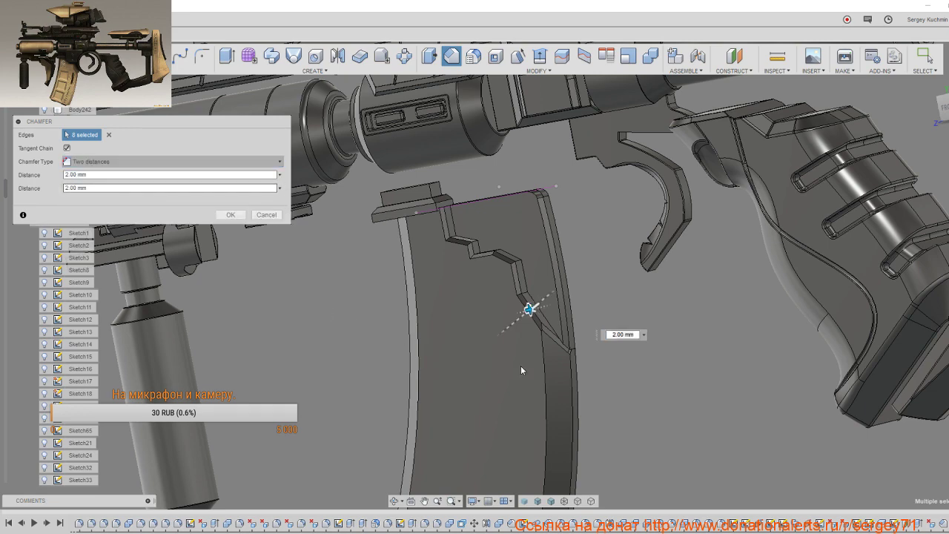
pyautogui.scroll(1, 521, 370)
pyautogui.scroll(1, 496, 361)
pyautogui.scroll(3, 515, 331)
pyautogui.scroll(2, 525, 319)
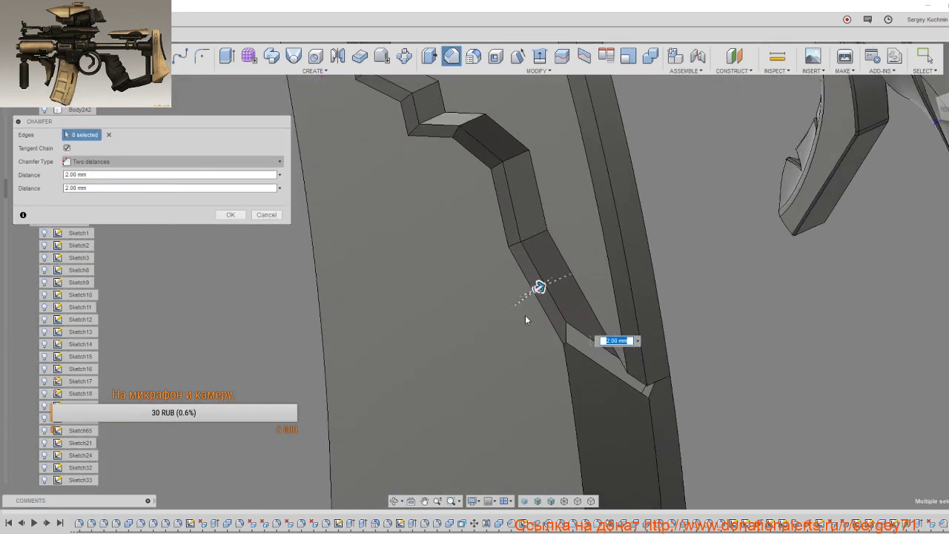
pyautogui.keyDown('shift'); pyautogui.moveTo(531, 307); pyautogui.dragTo(544, 293, button='middle'); pyautogui.keyUp('shift')
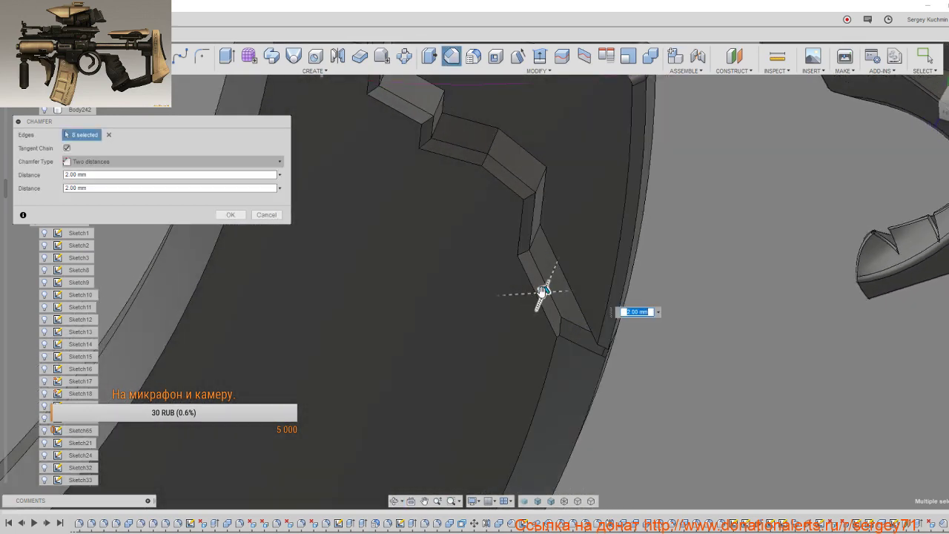
pyautogui.click(658, 312)
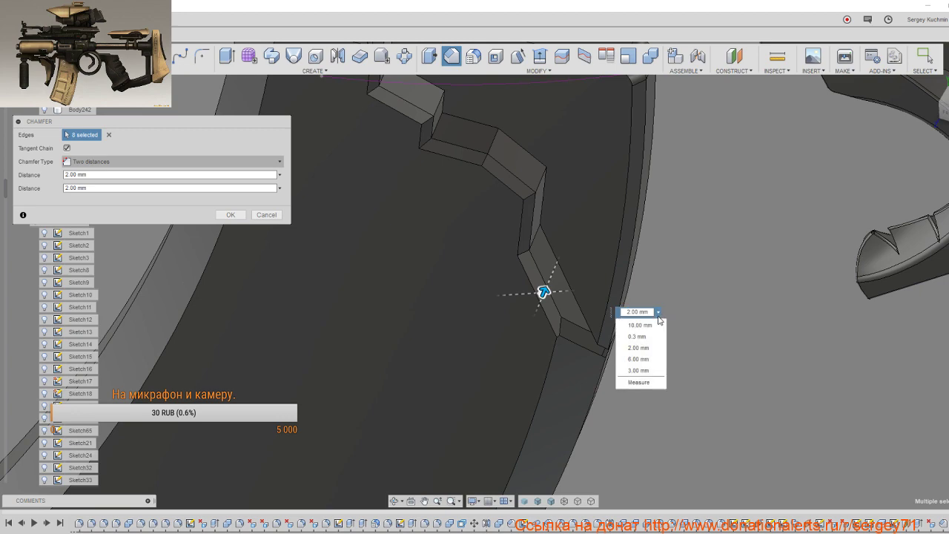
pyautogui.click(639, 325)
# Step: Set the second chamfer distance to 10.00 mm and check the preview
pyautogui.moveTo(605, 338)
pyautogui.keyDown('shift'); pyautogui.mouseDown(button='middle')
pyautogui.moveTo(559, 313)
pyautogui.moveTo(570, 324)
pyautogui.mouseUp(button='middle'); pyautogui.keyUp('shift')
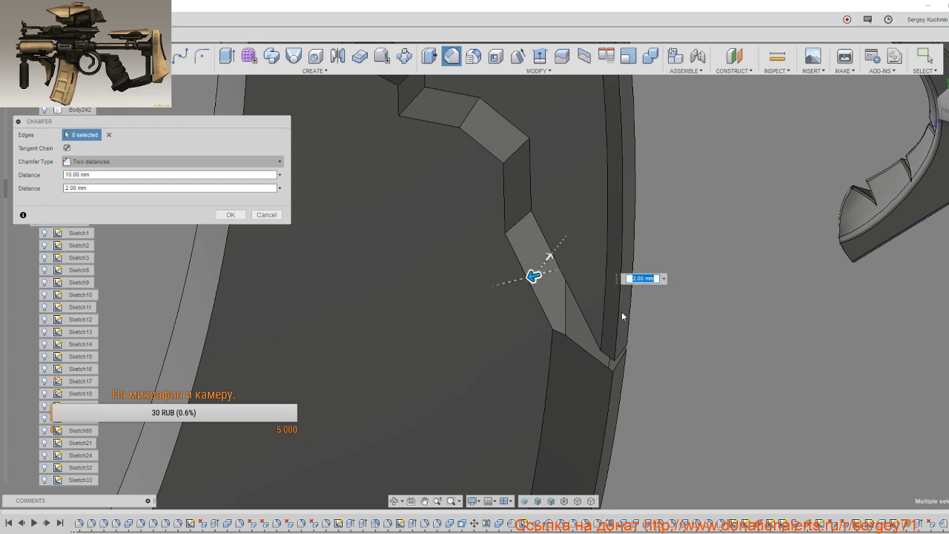
pyautogui.click(664, 280)
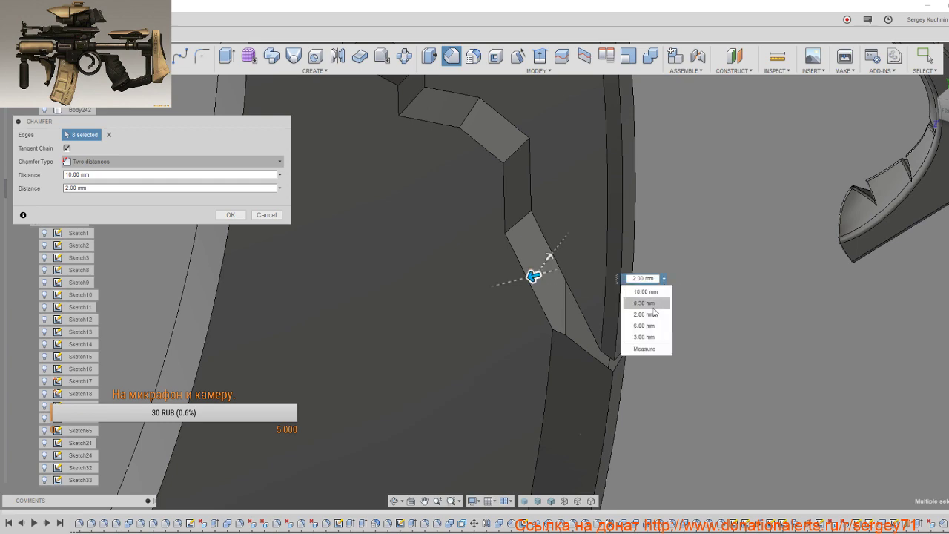
pyautogui.click(656, 292)
pyautogui.scroll(-2, 609, 350)
pyautogui.scroll(-2, 608, 348)
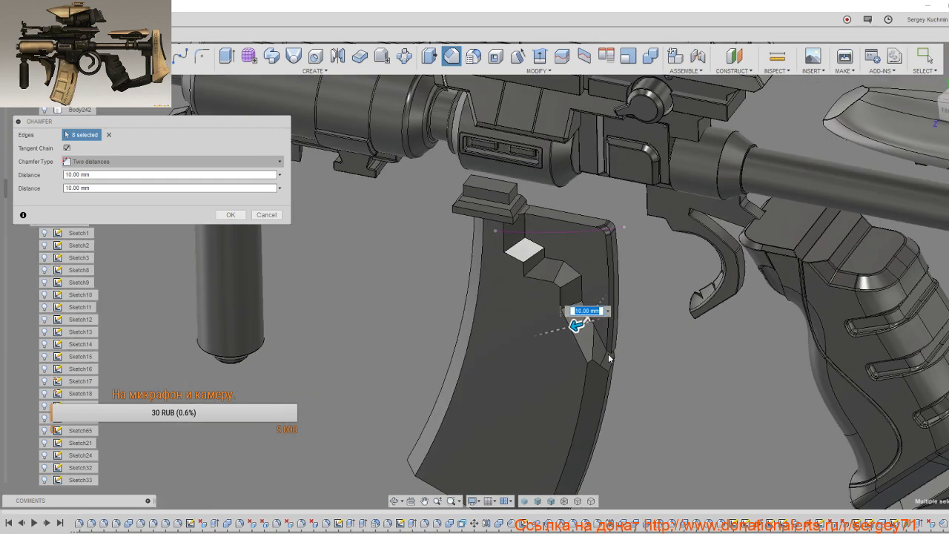
pyautogui.scroll(-2, 608, 354)
pyautogui.keyDown('shift'); pyautogui.moveTo(622, 334); pyautogui.dragTo(796, 202, button='middle'); pyautogui.keyUp('shift')
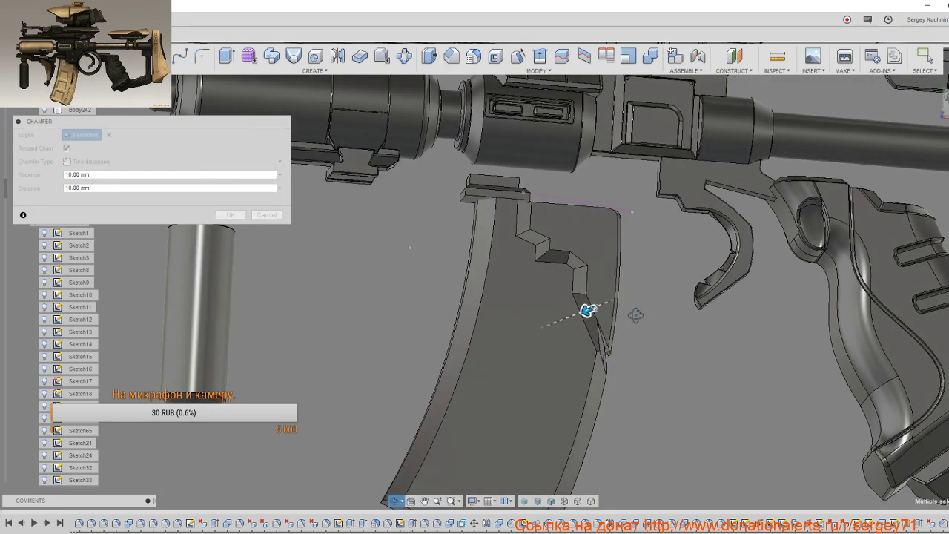
pyautogui.scroll(2, 684, 399)
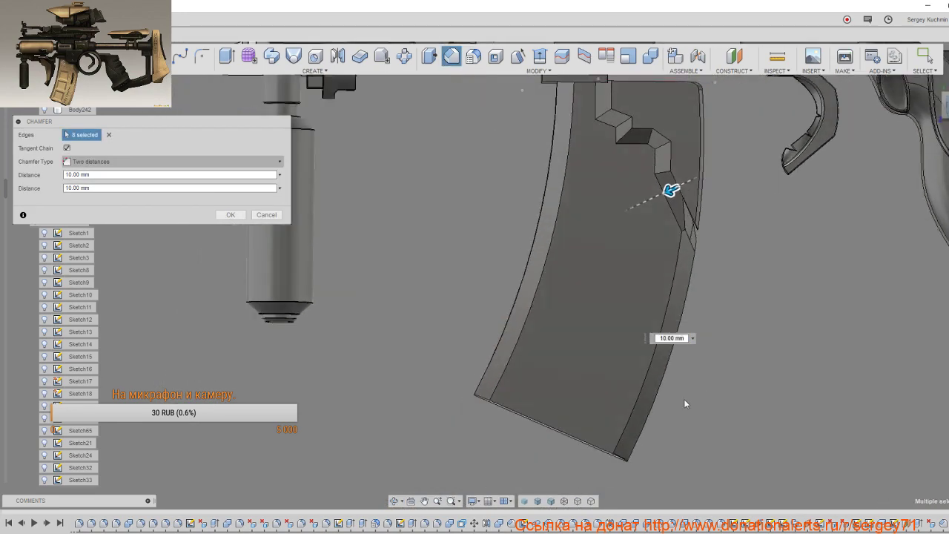
pyautogui.scroll(-2, 445, 333)
# Step: Orbit around the grip and magazine to review the chamfer preview
pyautogui.moveTo(445, 334); pyautogui.dragTo(368, 301, button='middle')
pyautogui.scroll(2, 368, 301)
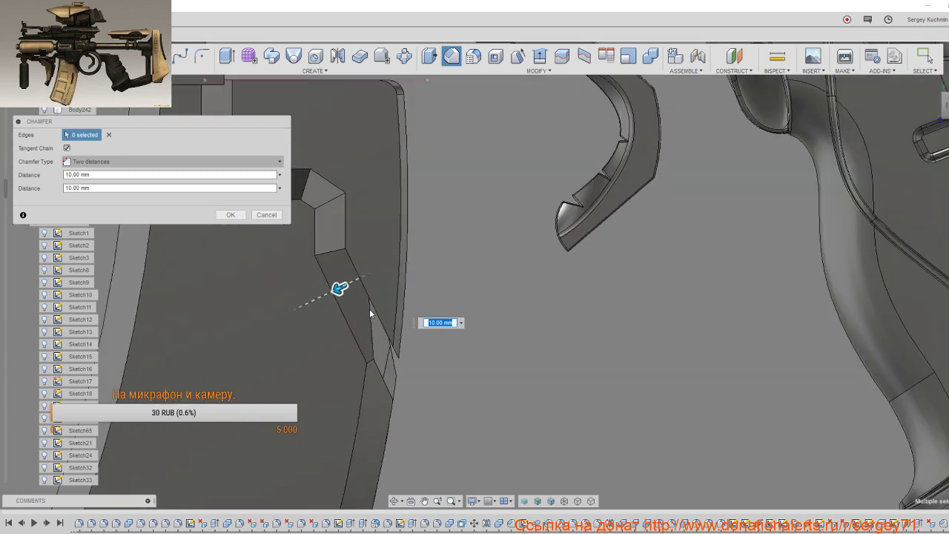
pyautogui.scroll(2, 370, 313)
pyautogui.scroll(1, 363, 341)
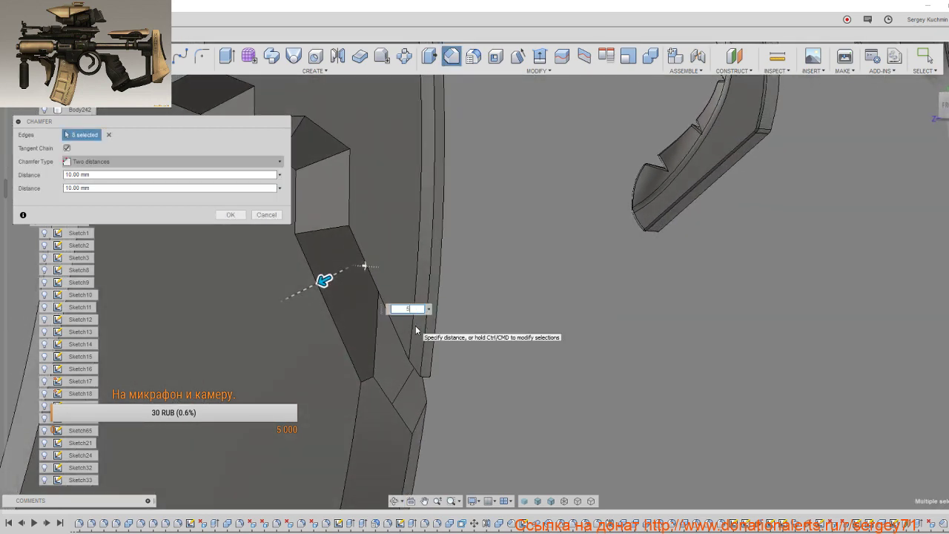
pyautogui.keyDown('shift'); pyautogui.moveTo(421, 371); pyautogui.dragTo(341, 318, button='middle'); pyautogui.keyUp('shift')
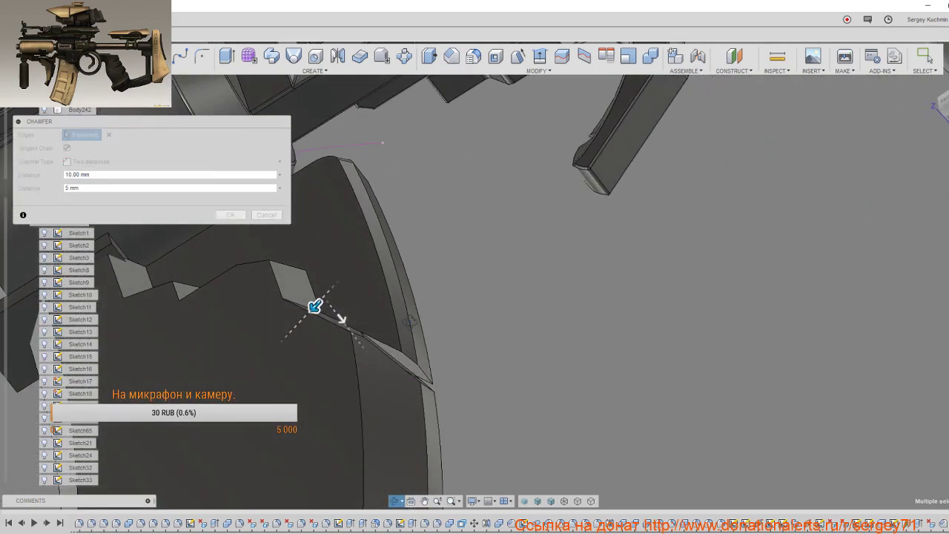
pyautogui.scroll(-3, 398, 354)
pyautogui.scroll(-3, 398, 353)
pyautogui.scroll(-3, 389, 363)
pyautogui.scroll(-2, 389, 363)
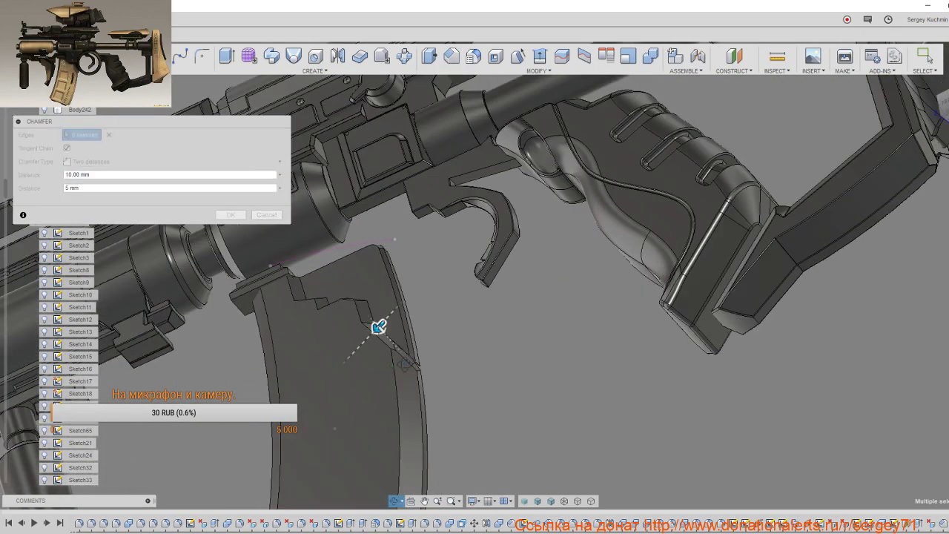
pyautogui.moveTo(378, 326)
pyautogui.keyDown('shift'); pyautogui.mouseDown(button='middle')
pyautogui.moveTo(402, 333)
pyautogui.moveTo(395, 341)
pyautogui.moveTo(722, 383)
pyautogui.moveTo(661, 407)
pyautogui.mouseUp(button='middle'); pyautogui.keyUp('shift')
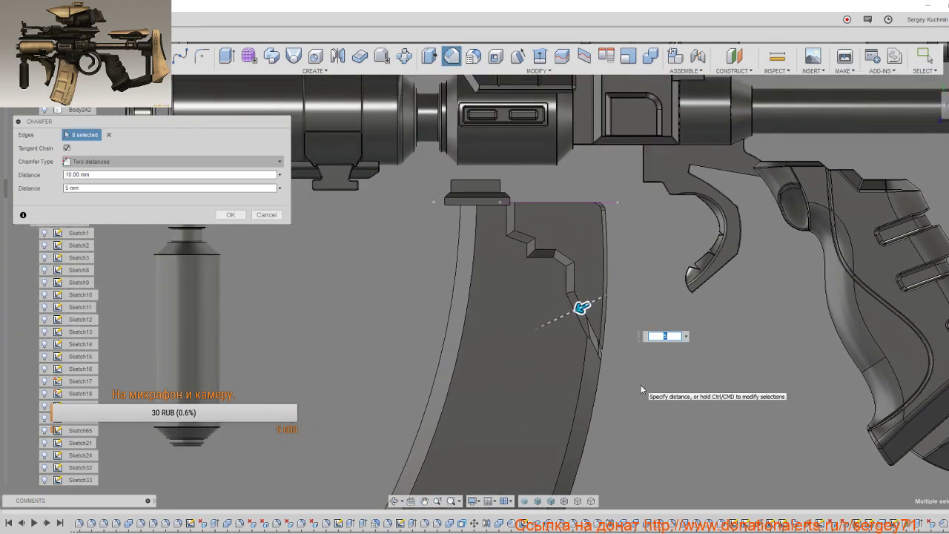
# Step: Change the second distance to 2 mm and apply the 10 × 2 mm chamfer
pyautogui.write('2')
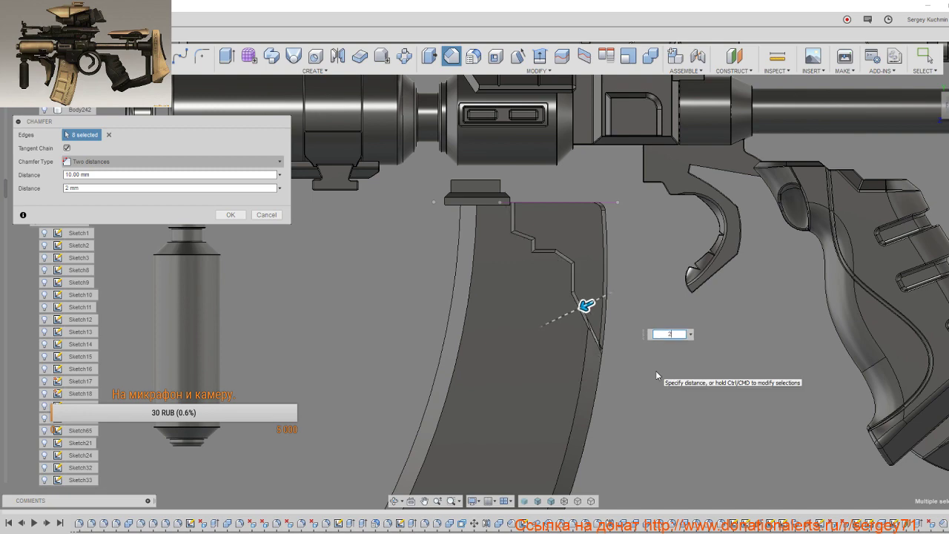
pyautogui.moveTo(649, 369)
pyautogui.keyDown('shift'); pyautogui.mouseDown(button='middle')
pyautogui.moveTo(589, 372)
pyautogui.moveTo(548, 350)
pyautogui.mouseUp(button='middle'); pyautogui.keyUp('shift')
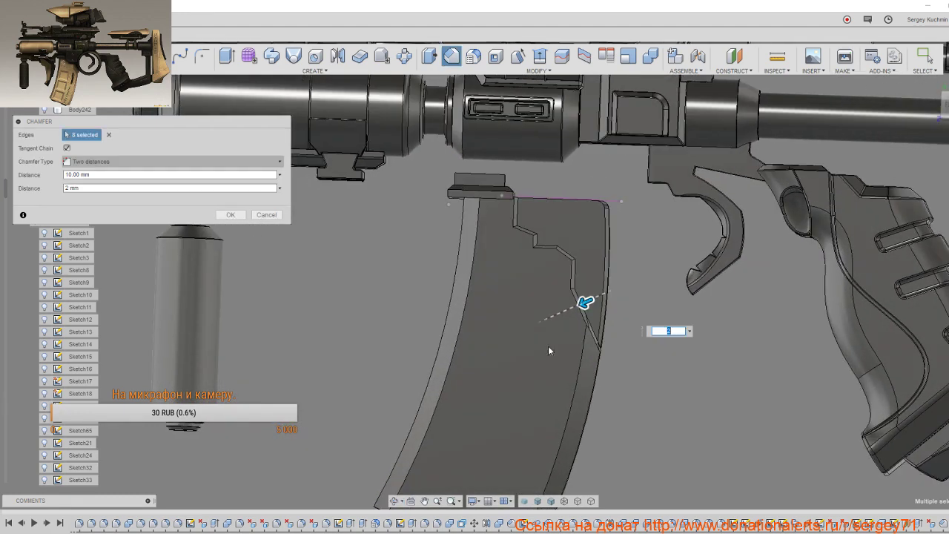
pyautogui.click(226, 215)
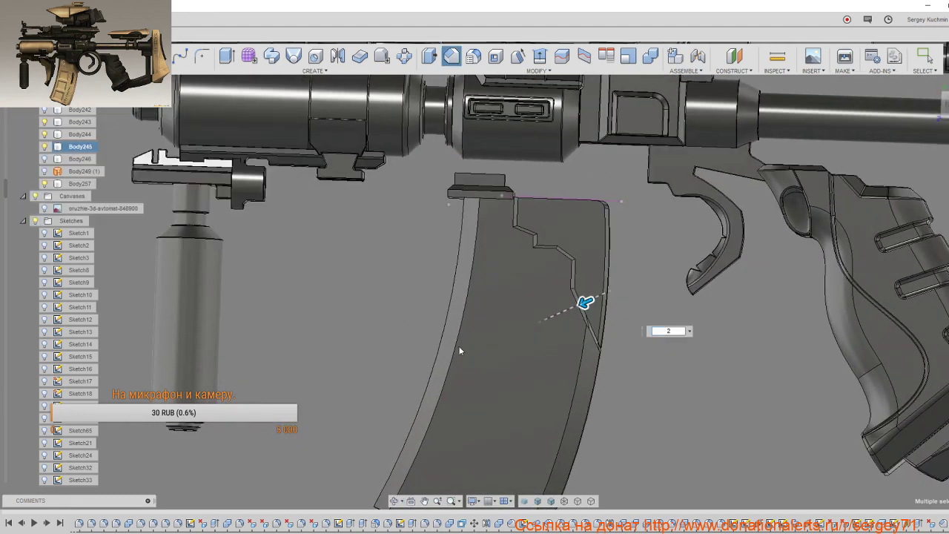
pyautogui.press('Escape')
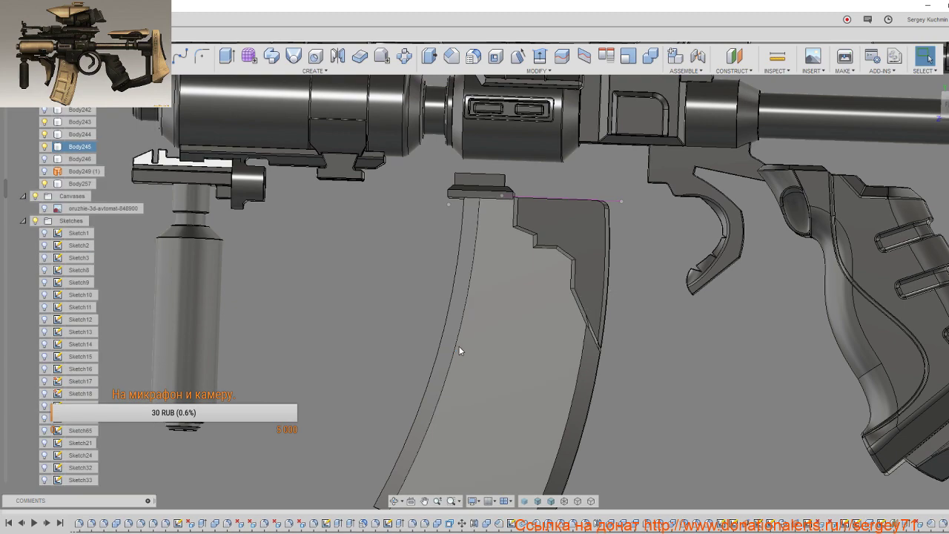
# Step: Orbit and zoom in on the magazine's front edge face
pyautogui.moveTo(510, 343)
pyautogui.keyDown('shift'); pyautogui.mouseDown(button='middle')
pyautogui.moveTo(465, 338)
pyautogui.moveTo(476, 358)
pyautogui.moveTo(481, 298)
pyautogui.mouseUp(button='middle'); pyautogui.keyUp('shift')
pyautogui.scroll(2, 601, 351)
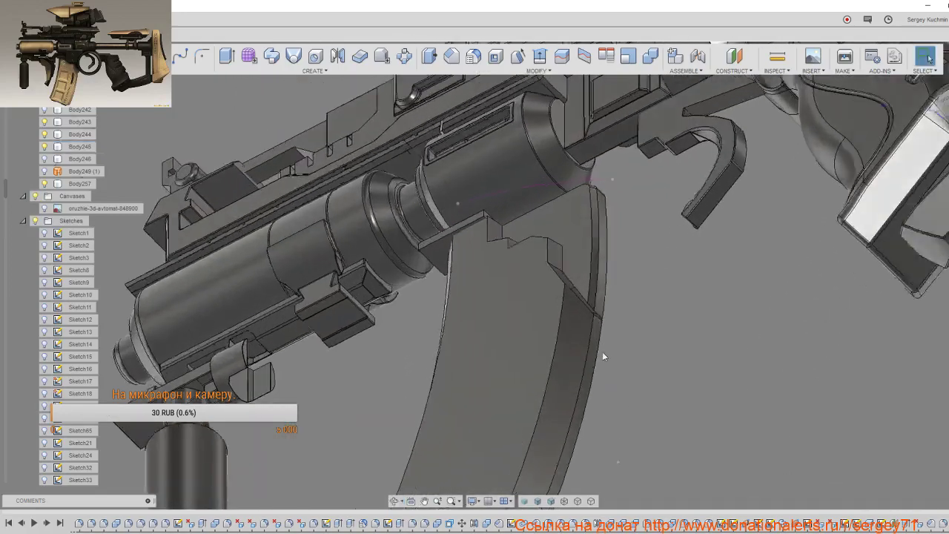
pyautogui.scroll(3, 597, 316)
pyautogui.scroll(3, 581, 286)
pyautogui.moveTo(581, 276)
pyautogui.keyDown('shift'); pyautogui.mouseDown(button='middle')
pyautogui.moveTo(589, 272)
pyautogui.moveTo(573, 273)
pyautogui.mouseUp(button='middle'); pyautogui.keyUp('shift')
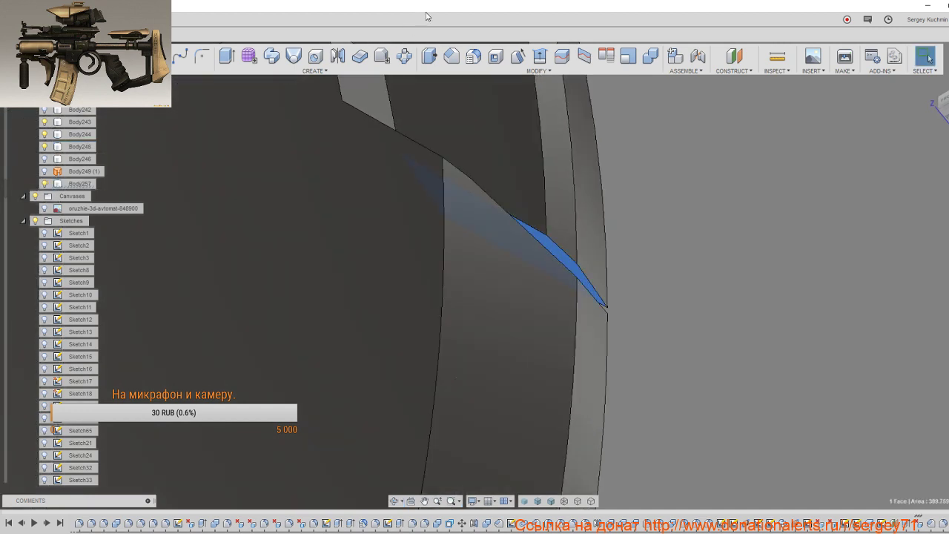
# Step: Offset the magazine's front face outward by 7 mm
pyautogui.click(426, 57)
pyautogui.keyDown('shift'); pyautogui.moveTo(477, 318); pyautogui.dragTo(506, 313, button='middle'); pyautogui.keyUp('shift')
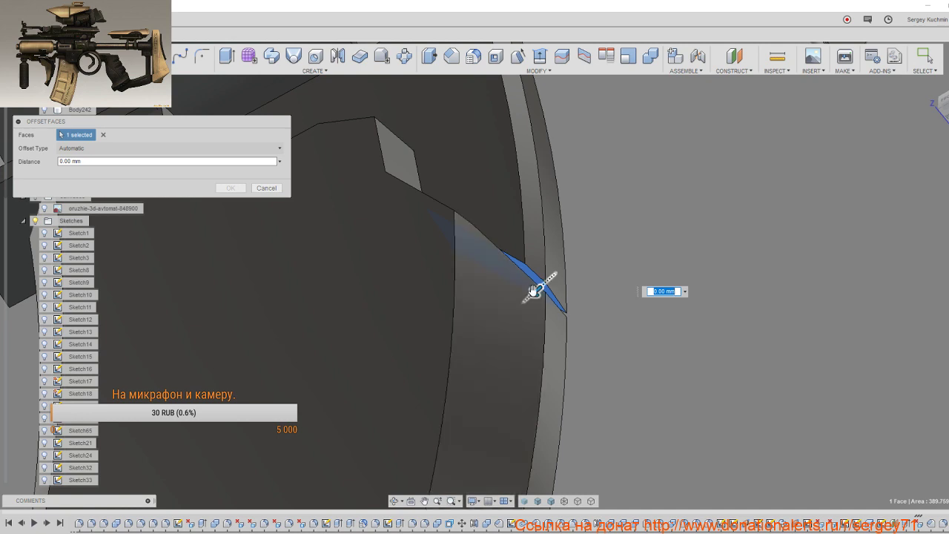
pyautogui.moveTo(509, 316); pyautogui.dragTo(501, 319)
pyautogui.scroll(-3, 490, 326)
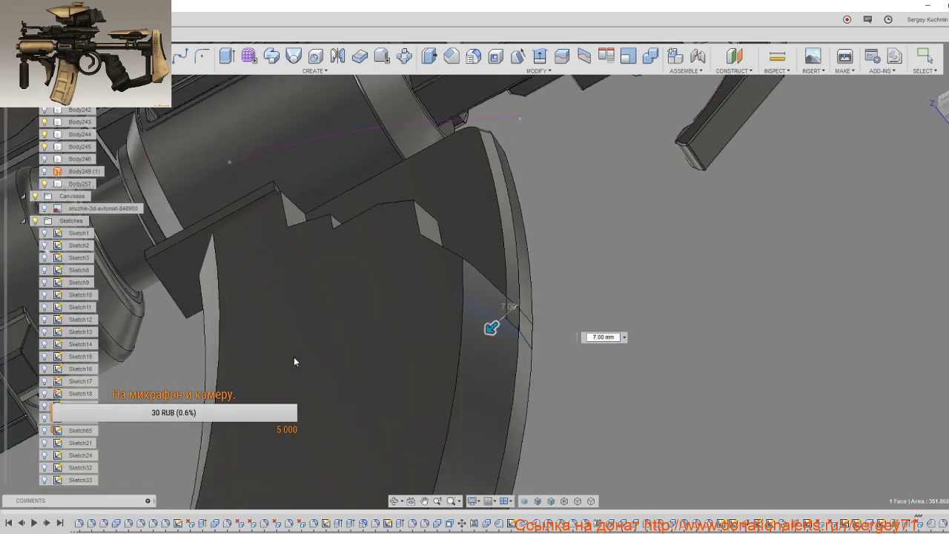
pyautogui.press('Return')
pyautogui.scroll(-3, 290, 354)
pyautogui.scroll(-2, 304, 353)
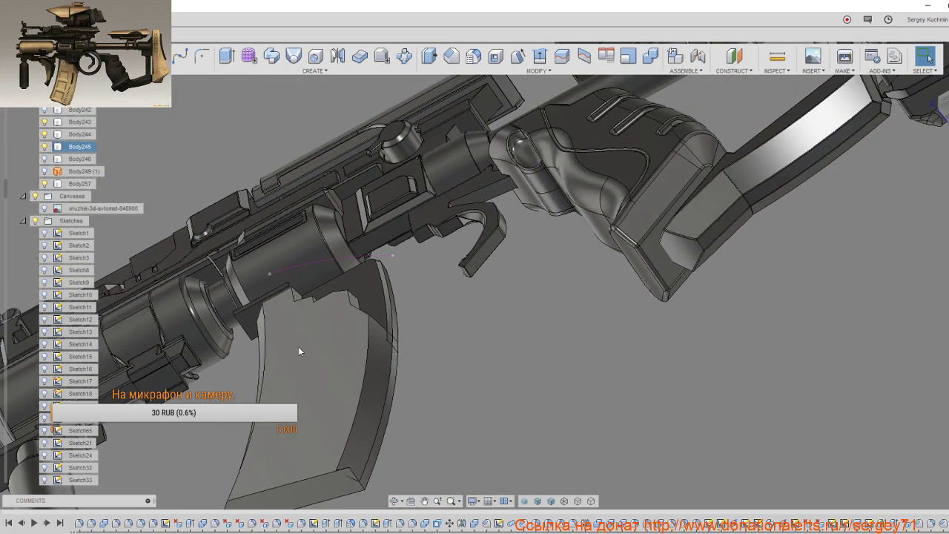
pyautogui.scroll(3, 311, 357)
pyautogui.moveTo(334, 361)
pyautogui.keyDown('shift'); pyautogui.mouseDown(button='middle')
pyautogui.moveTo(372, 398)
pyautogui.moveTo(375, 388)
pyautogui.moveTo(352, 383)
pyautogui.moveTo(368, 388)
pyautogui.moveTo(351, 393)
pyautogui.mouseUp(button='middle'); pyautogui.keyUp('shift')
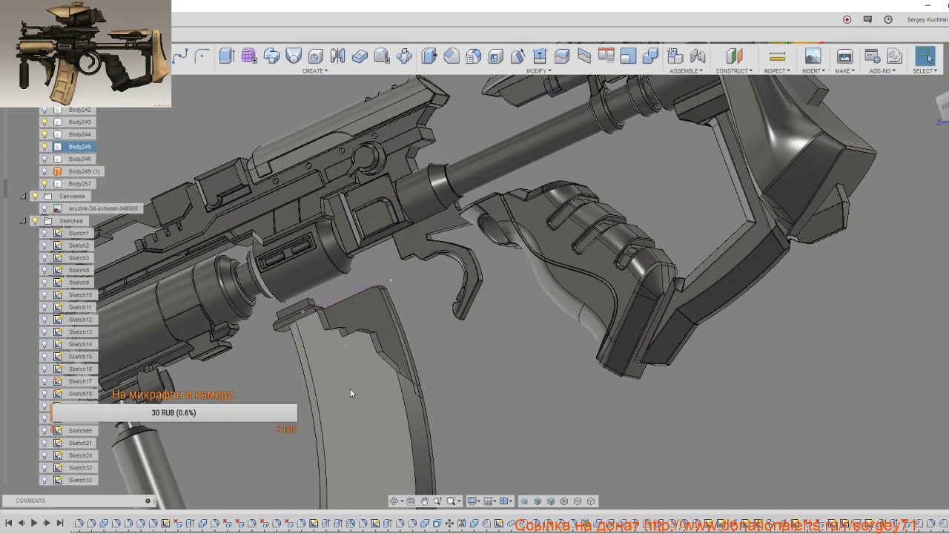
# Step: Start a fillet on the magazine's upper front edge, trying 35 mm and 5 mm radii
pyautogui.press('f')
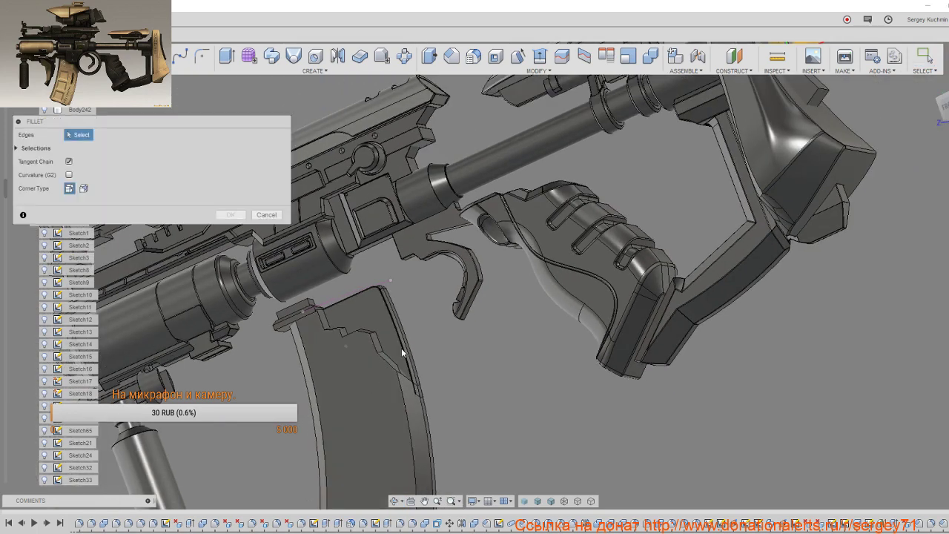
pyautogui.click(401, 348)
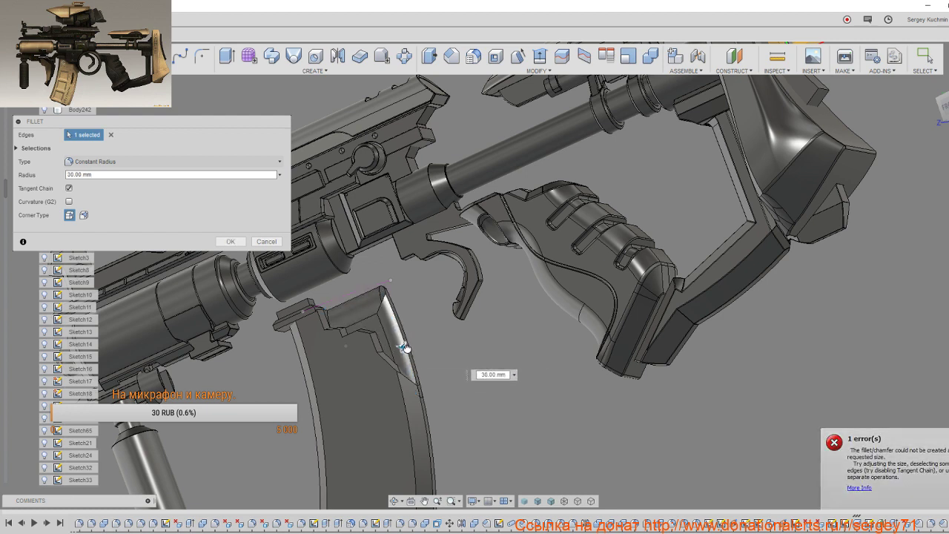
pyautogui.write('35')
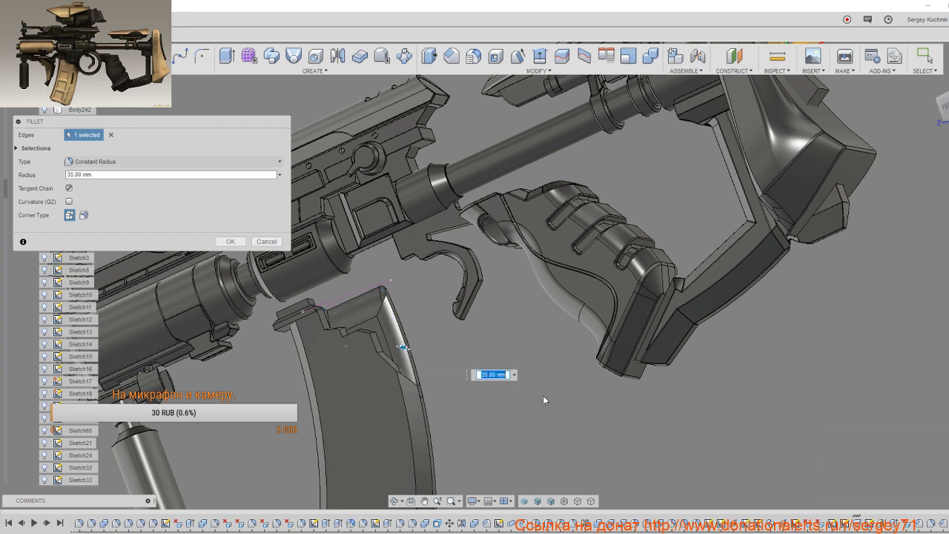
pyautogui.click(513, 374)
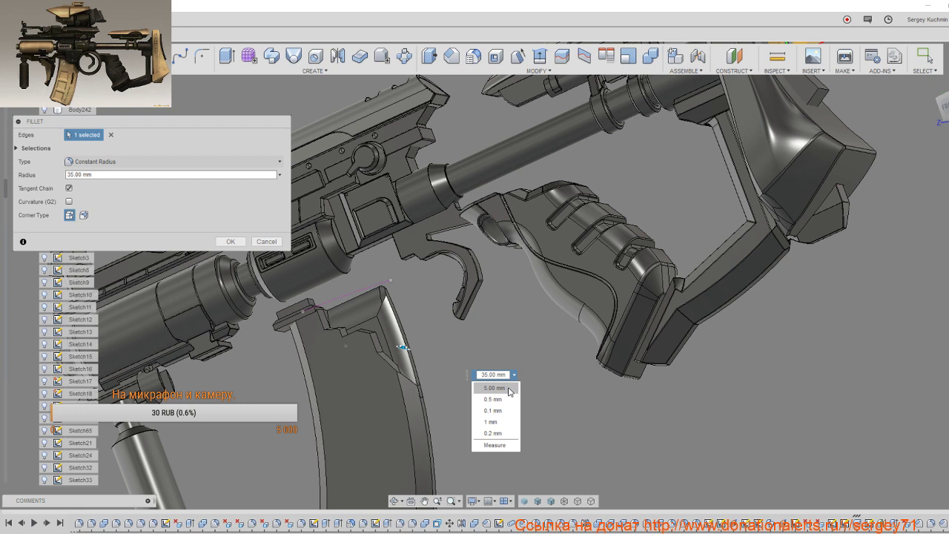
pyautogui.click(510, 389)
pyautogui.click(515, 375)
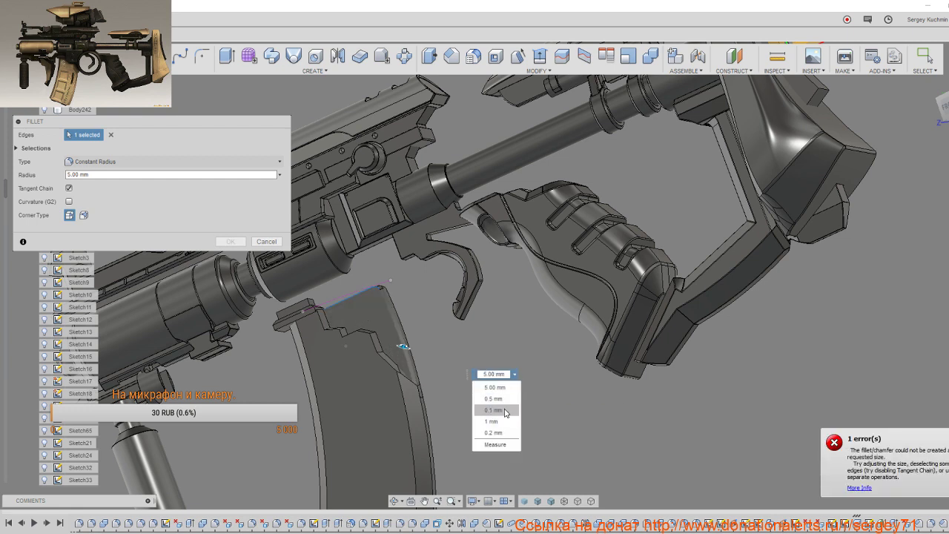
pyautogui.click(505, 378)
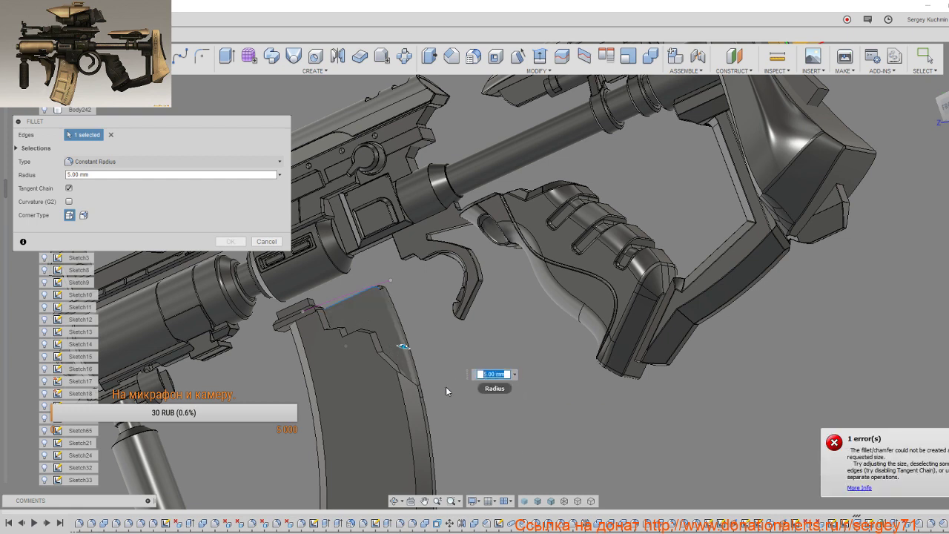
# Step: Settle the fillet radius at 20 mm and apply it
pyautogui.write('10')
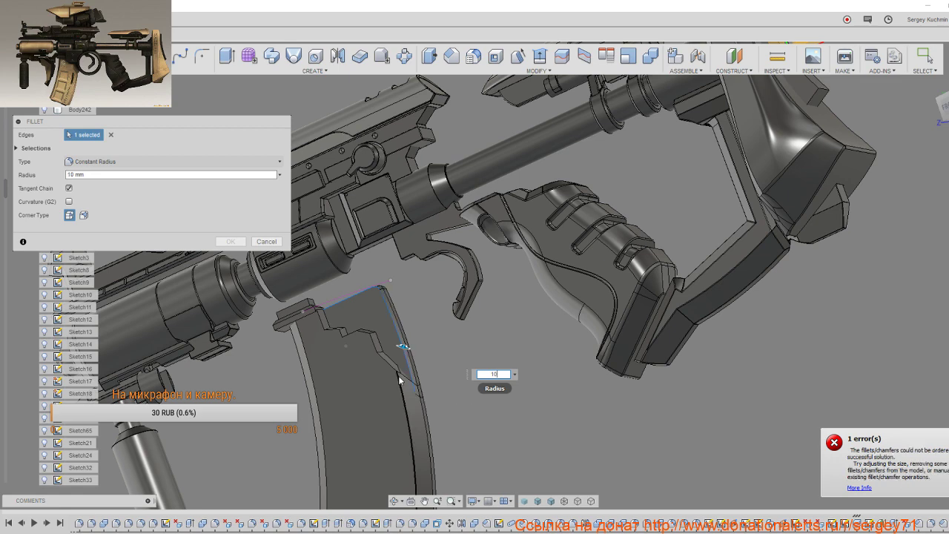
pyautogui.scroll(2, 398, 372)
pyautogui.scroll(3, 363, 380)
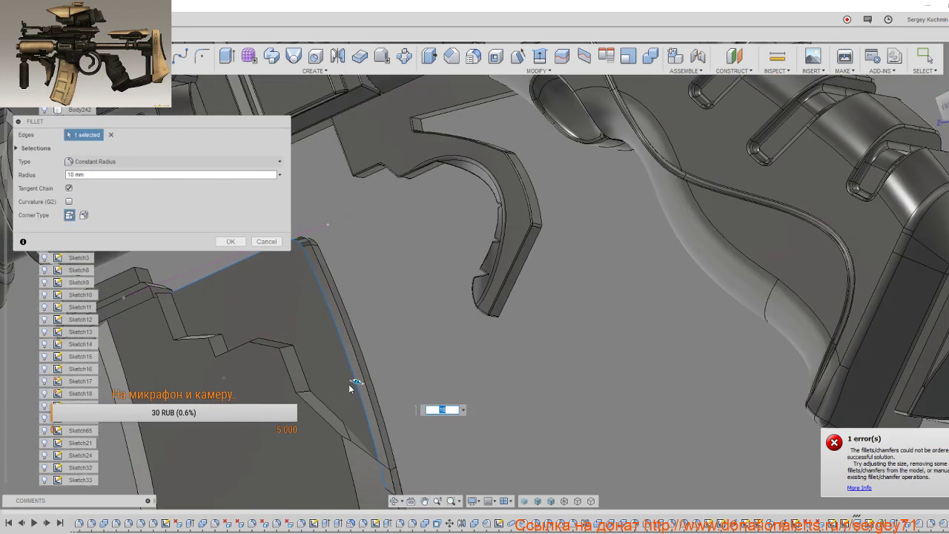
pyautogui.click(464, 410)
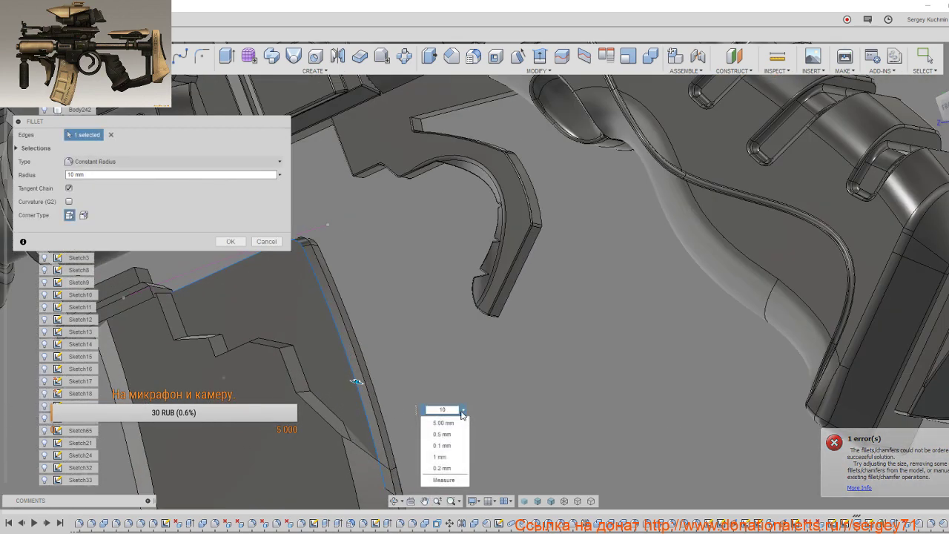
pyautogui.click(428, 411)
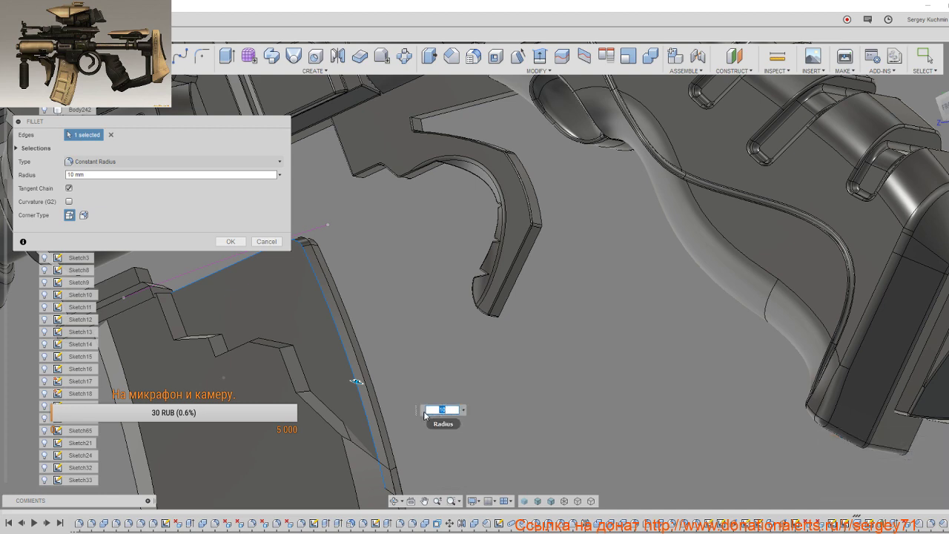
pyautogui.scroll(-2, 368, 437)
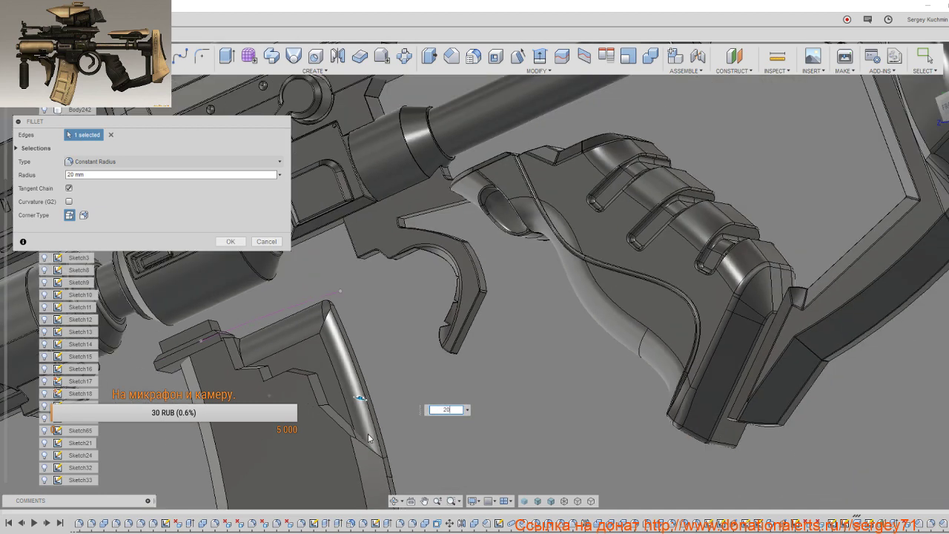
pyautogui.moveTo(349, 407)
pyautogui.keyDown('shift'); pyautogui.mouseDown(button='middle')
pyautogui.moveTo(358, 394)
pyautogui.moveTo(342, 390)
pyautogui.mouseUp(button='middle'); pyautogui.keyUp('shift')
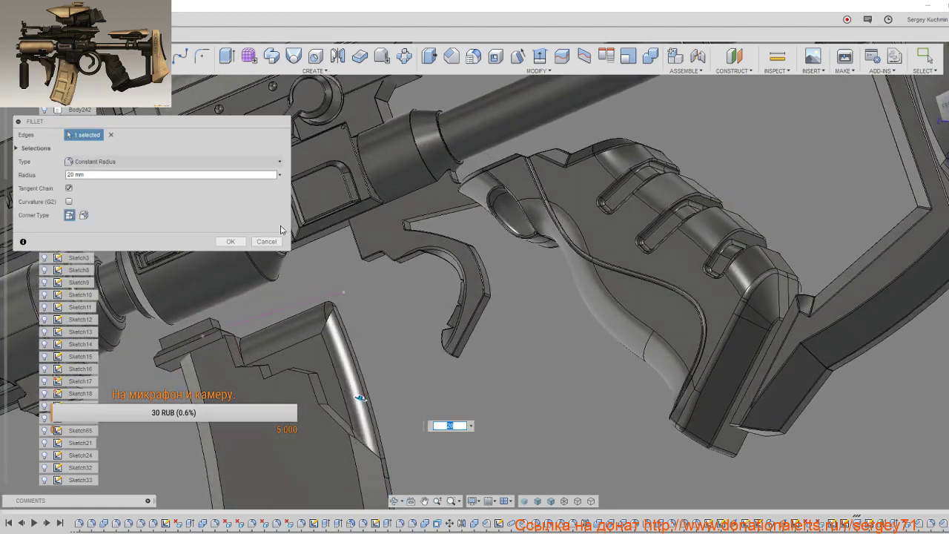
pyautogui.click(264, 241)
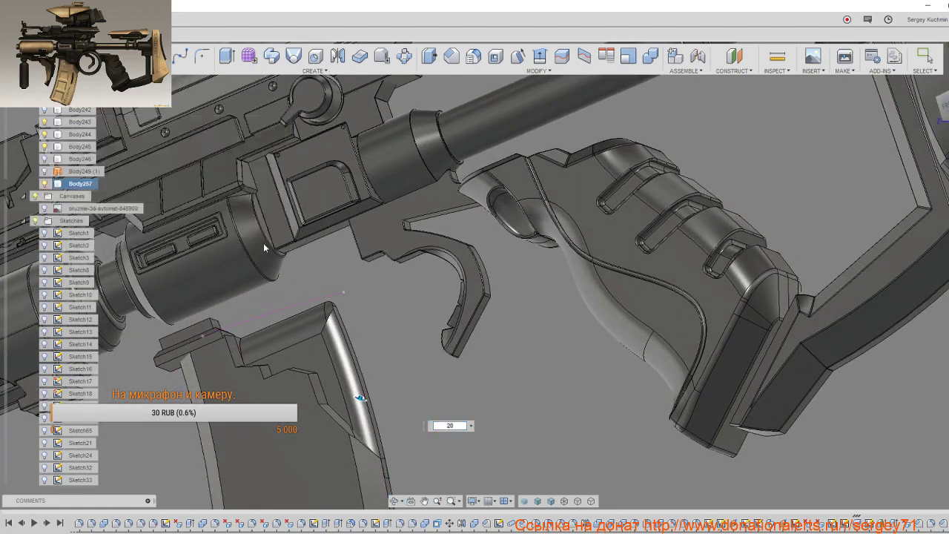
pyautogui.click(451, 56)
pyautogui.click(343, 352)
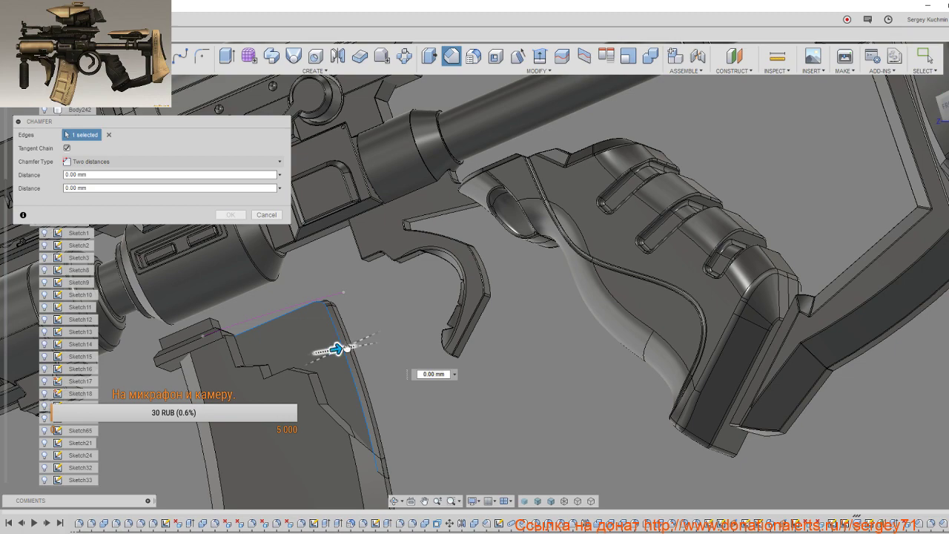
pyautogui.write('10')
pyautogui.scroll(2, 350, 345)
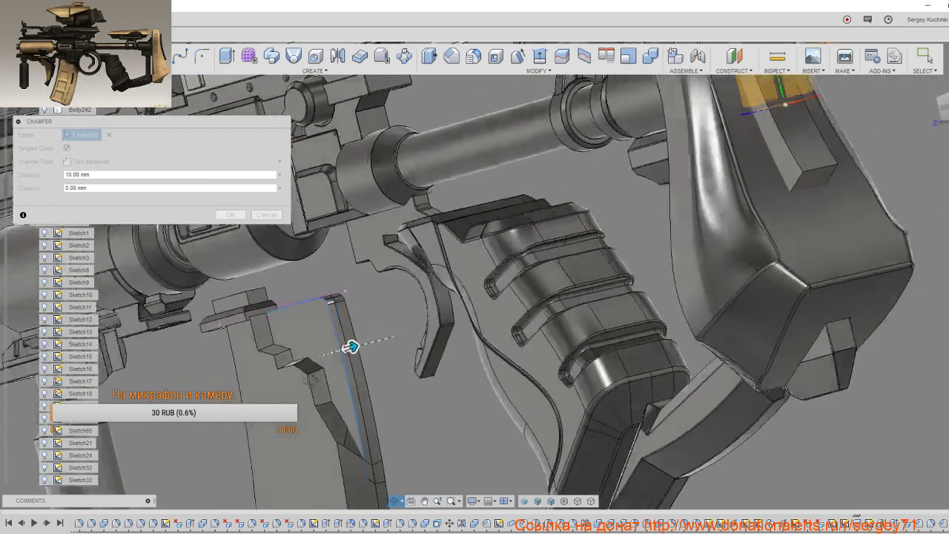
pyautogui.scroll(2, 363, 341)
pyautogui.scroll(2, 385, 337)
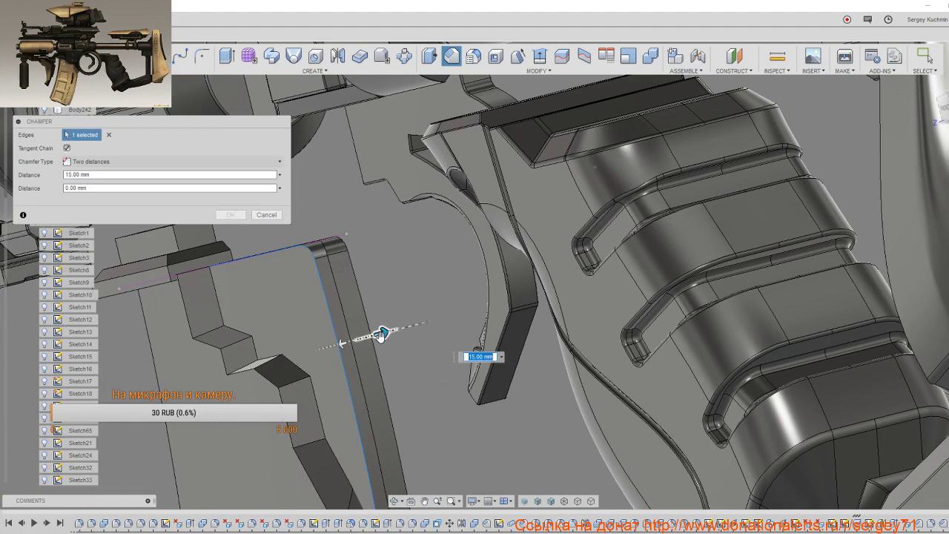
pyautogui.moveTo(381, 333)
pyautogui.keyDown('shift'); pyautogui.mouseDown(button='middle')
pyautogui.moveTo(404, 363)
pyautogui.moveTo(383, 345)
pyautogui.mouseUp(button='middle'); pyautogui.keyUp('shift')
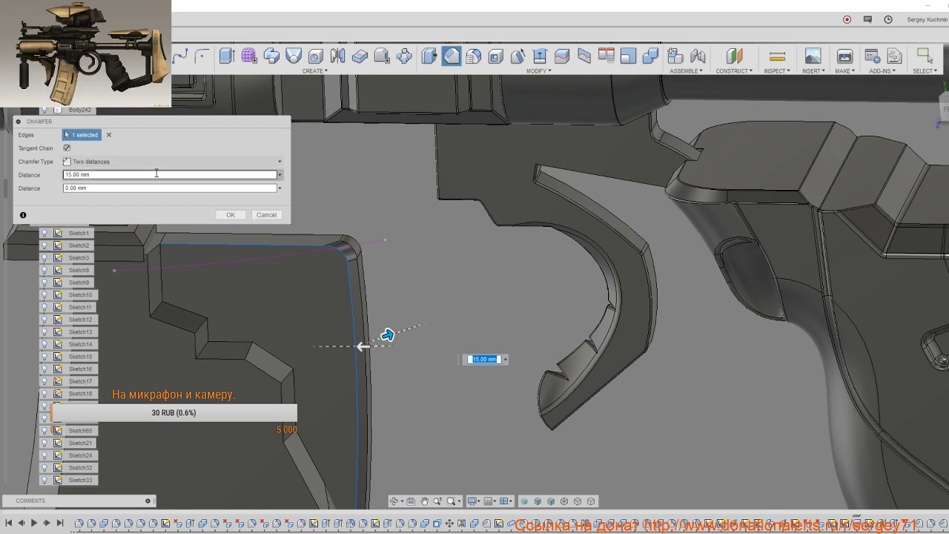
pyautogui.click(97, 162)
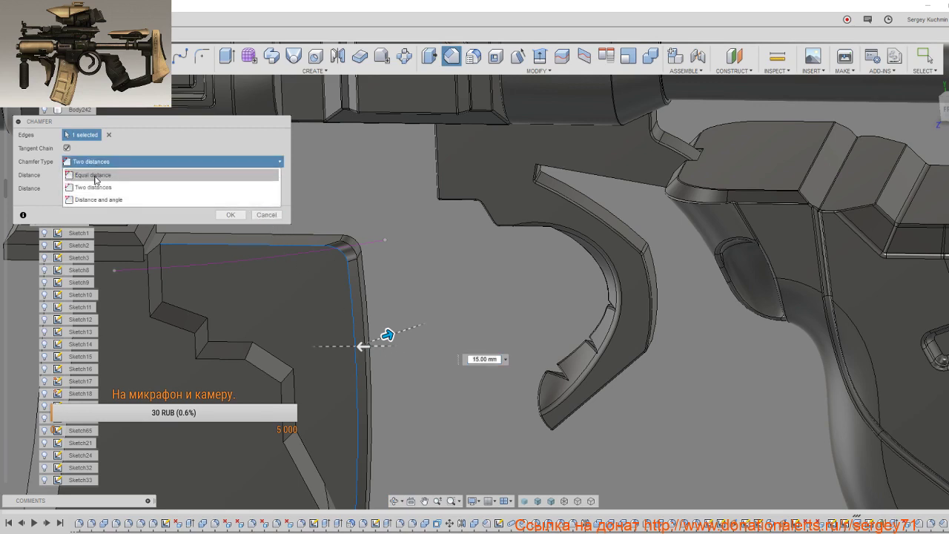
pyautogui.click(95, 176)
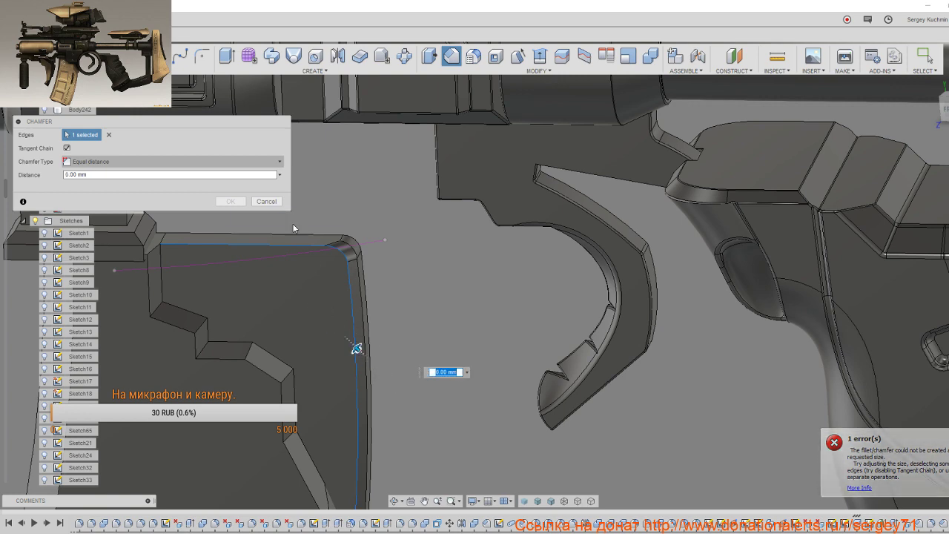
pyautogui.press('Escape')
pyautogui.moveTo(339, 302)
pyautogui.keyDown('shift'); pyautogui.mouseDown(button='middle')
pyautogui.moveTo(363, 371)
pyautogui.moveTo(368, 282)
pyautogui.mouseUp(button='middle'); pyautogui.keyUp('shift')
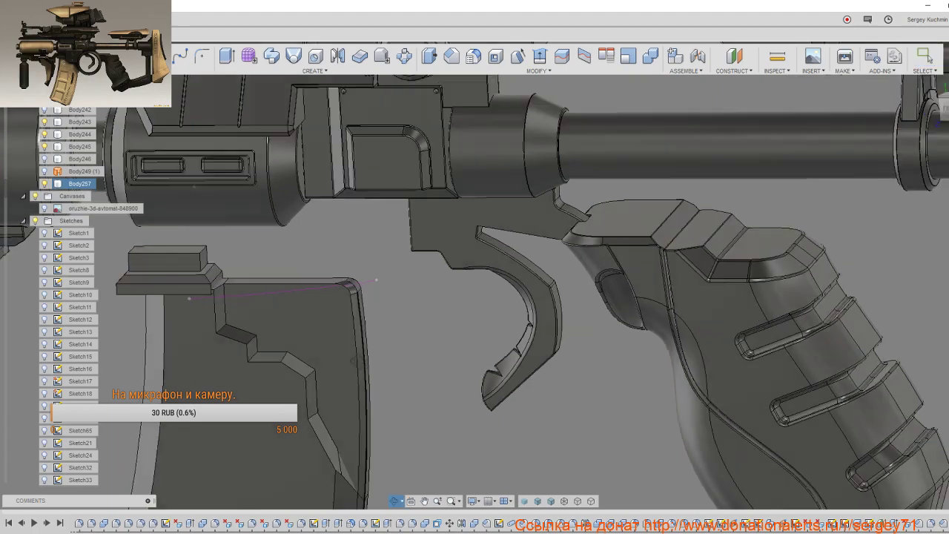
# Step: Try a fillet on the magazine's outer edge, cancel it, and restart Press Pull
pyautogui.scroll(-3, 368, 281)
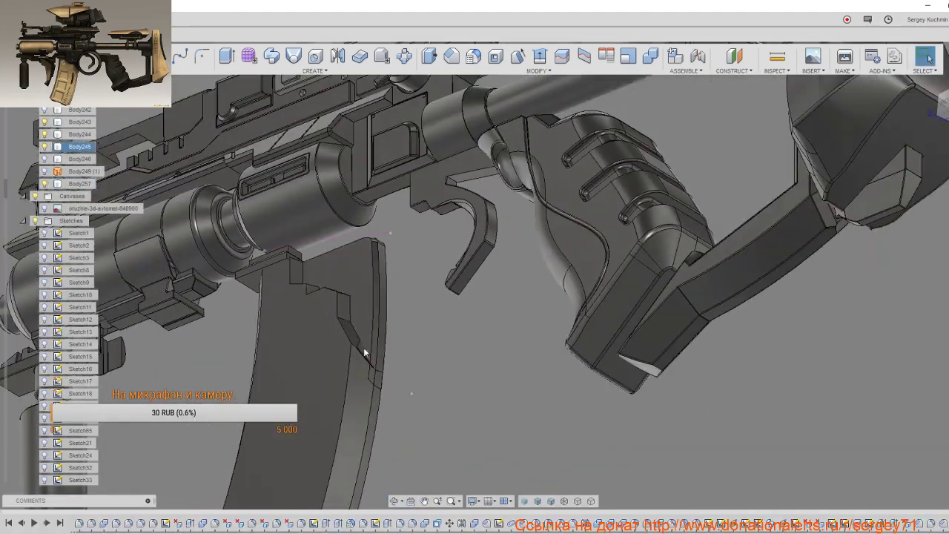
pyautogui.moveTo(368, 282)
pyautogui.keyDown('shift'); pyautogui.mouseDown(button='middle')
pyautogui.moveTo(406, 341)
pyautogui.moveTo(438, 353)
pyautogui.moveTo(458, 341)
pyautogui.moveTo(429, 333)
pyautogui.moveTo(398, 227)
pyautogui.moveTo(415, 185)
pyautogui.mouseUp(button='middle'); pyautogui.keyUp('shift')
pyautogui.scroll(2, 406, 341)
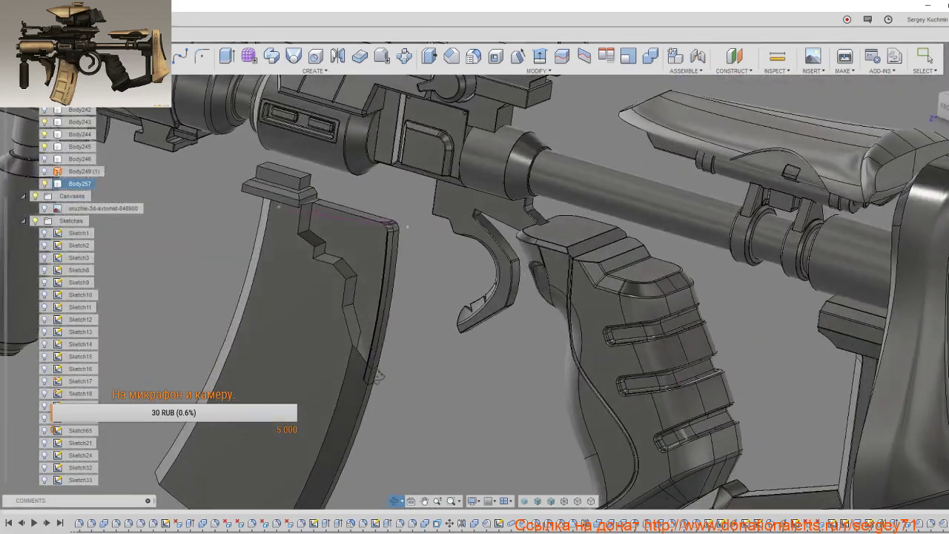
pyautogui.click(429, 57)
pyautogui.click(383, 277)
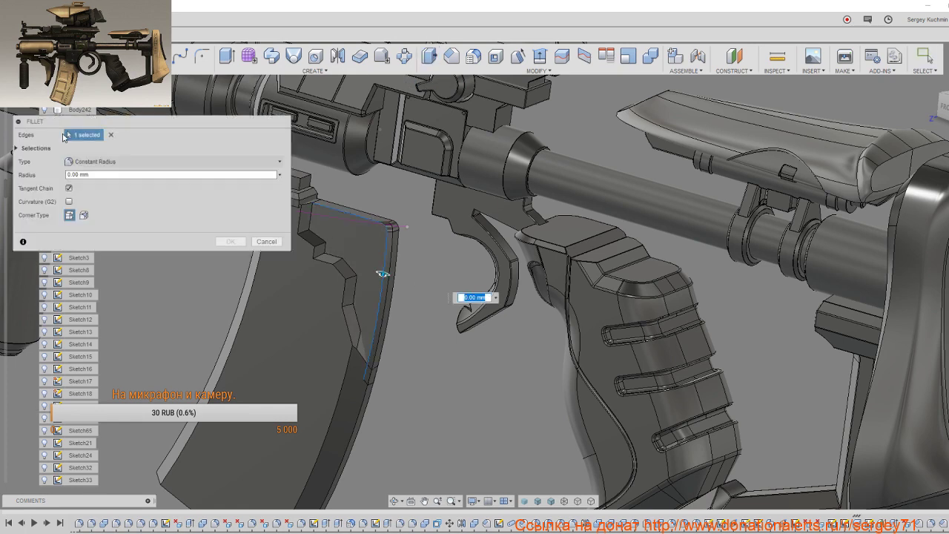
pyautogui.click(109, 136)
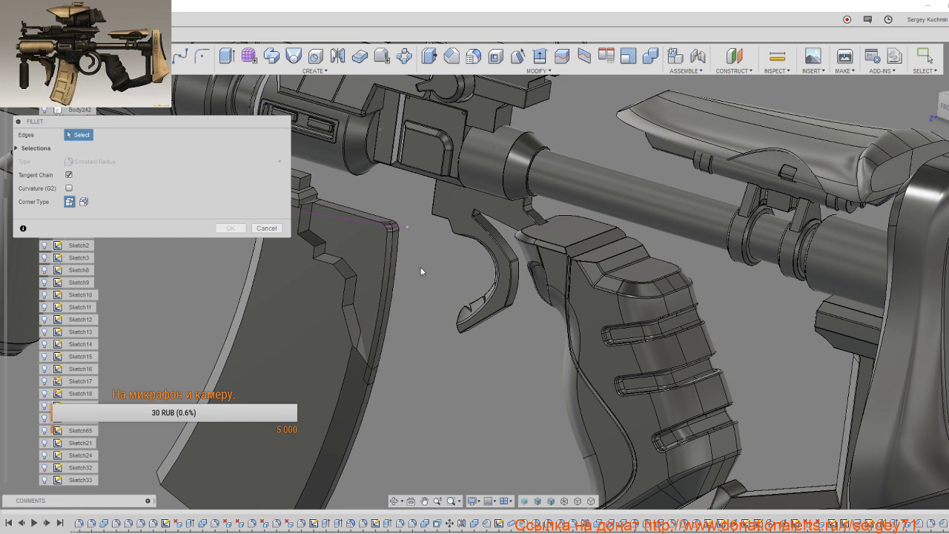
pyautogui.click(267, 228)
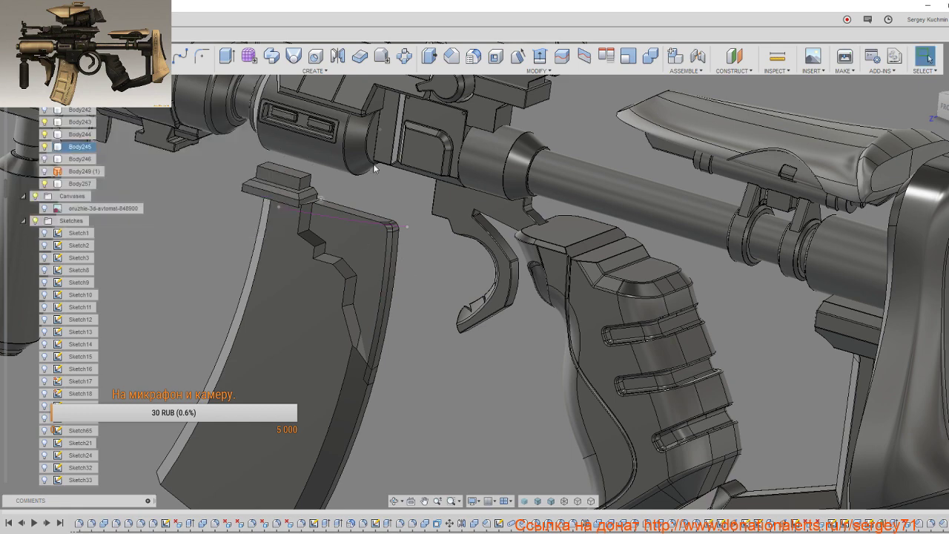
pyautogui.click(429, 57)
# Step: Offset the magazine's flat upper face outward by 5.00 mm
pyautogui.click(356, 240)
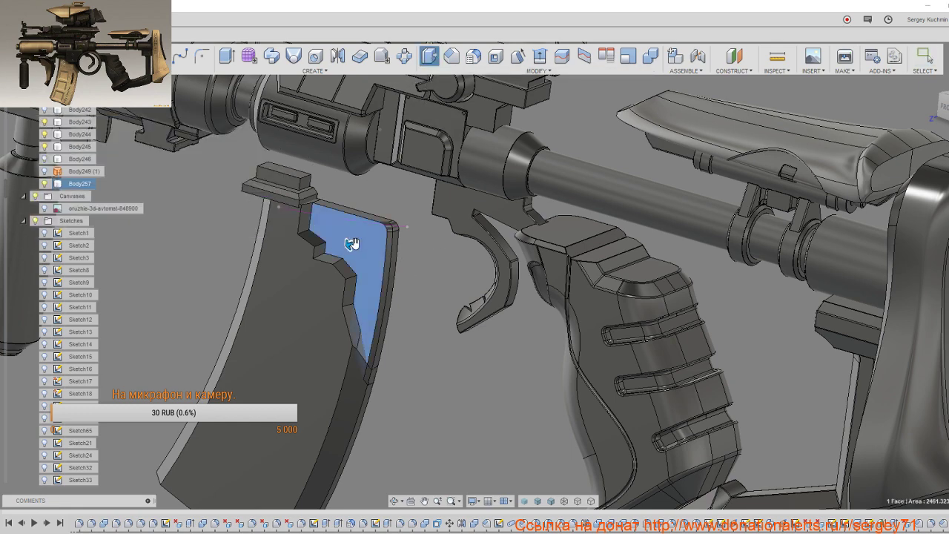
pyautogui.scroll(2, 350, 244)
pyautogui.scroll(2, 376, 329)
pyautogui.moveTo(372, 327); pyautogui.dragTo(367, 330)
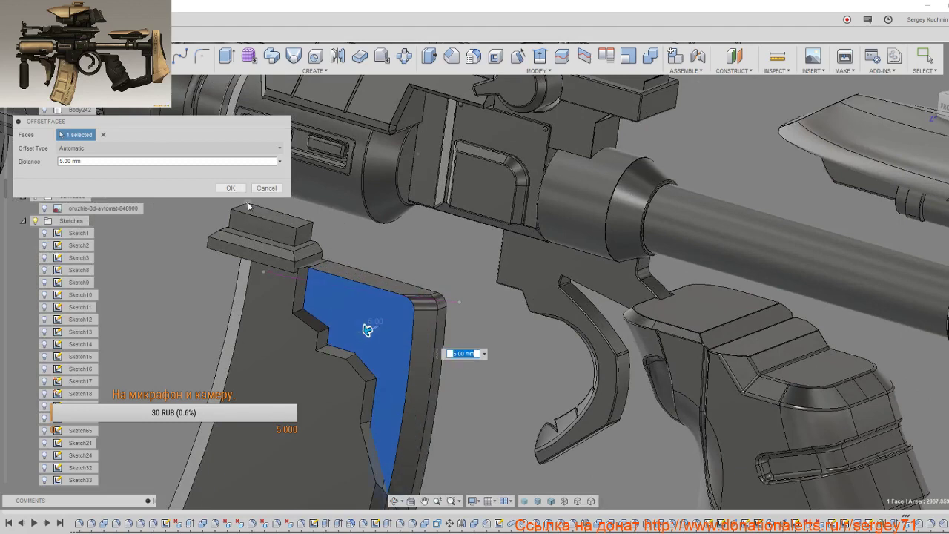
pyautogui.click(226, 187)
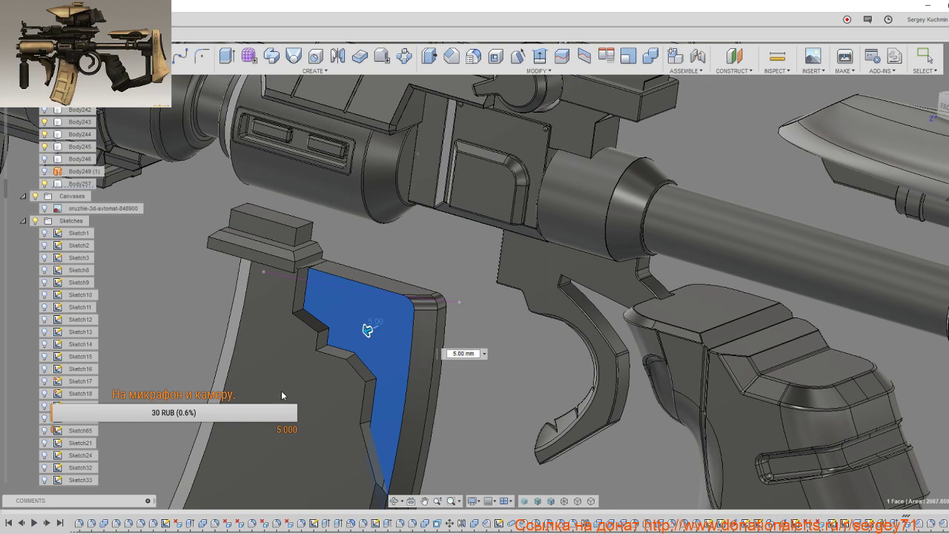
# Step: Join the front piece into the magazine body with Combine
pyautogui.moveTo(281, 390)
pyautogui.keyDown('shift'); pyautogui.mouseDown(button='middle')
pyautogui.moveTo(312, 370)
pyautogui.moveTo(324, 278)
pyautogui.mouseUp(button='middle'); pyautogui.keyUp('shift')
pyautogui.scroll(5, 338, 337)
pyautogui.press('s')
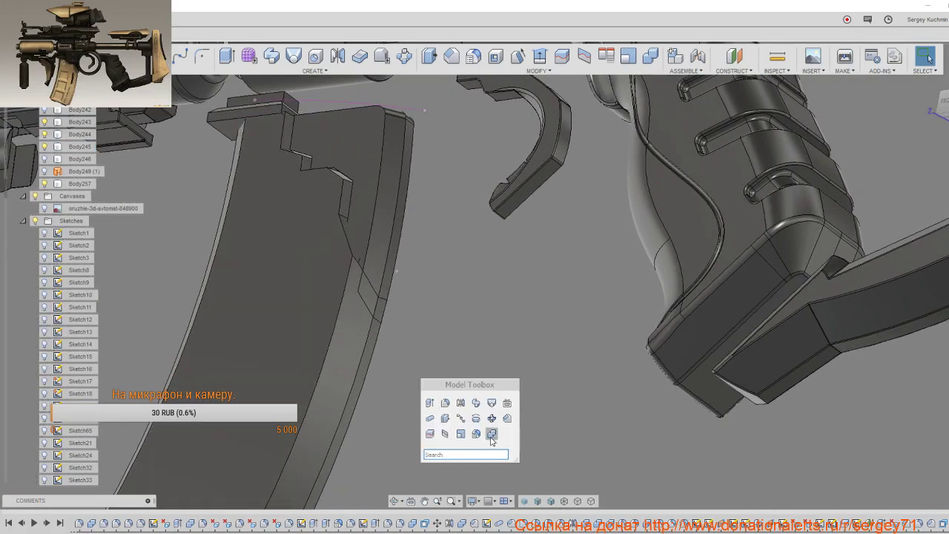
pyautogui.click(490, 436)
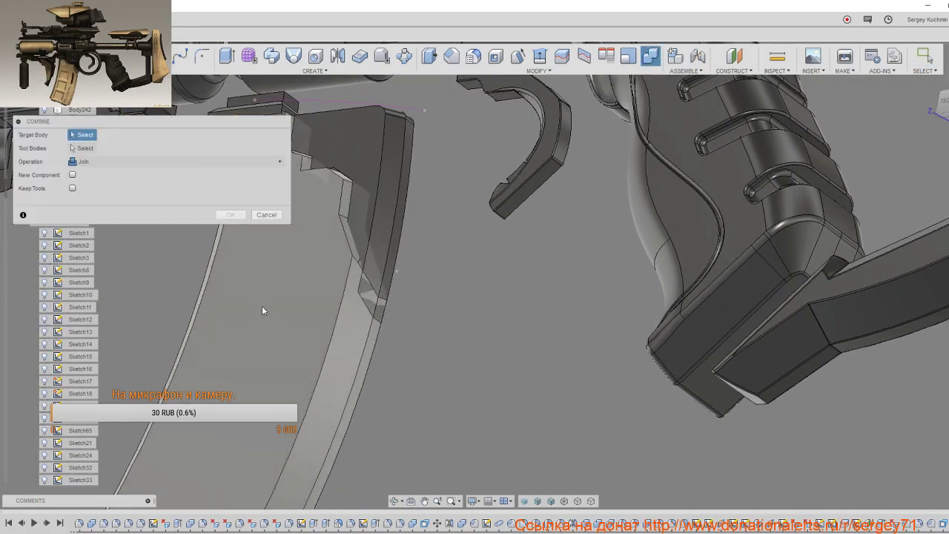
pyautogui.click(262, 309)
pyautogui.click(370, 209)
pyautogui.click(231, 214)
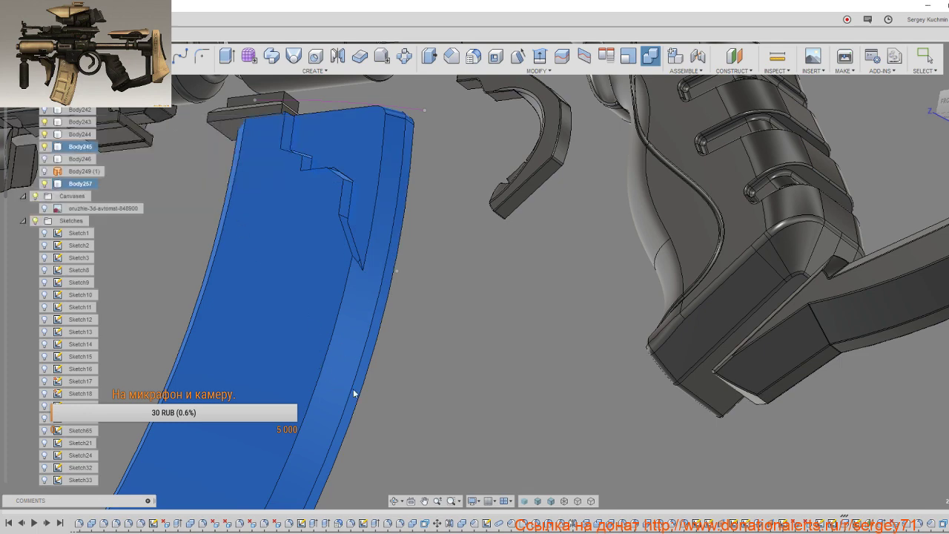
pyautogui.press('Escape')
pyautogui.scroll(-5, 351, 394)
pyautogui.keyDown('shift'); pyautogui.moveTo(353, 401); pyautogui.dragTo(332, 431, button='middle'); pyautogui.keyUp('shift')
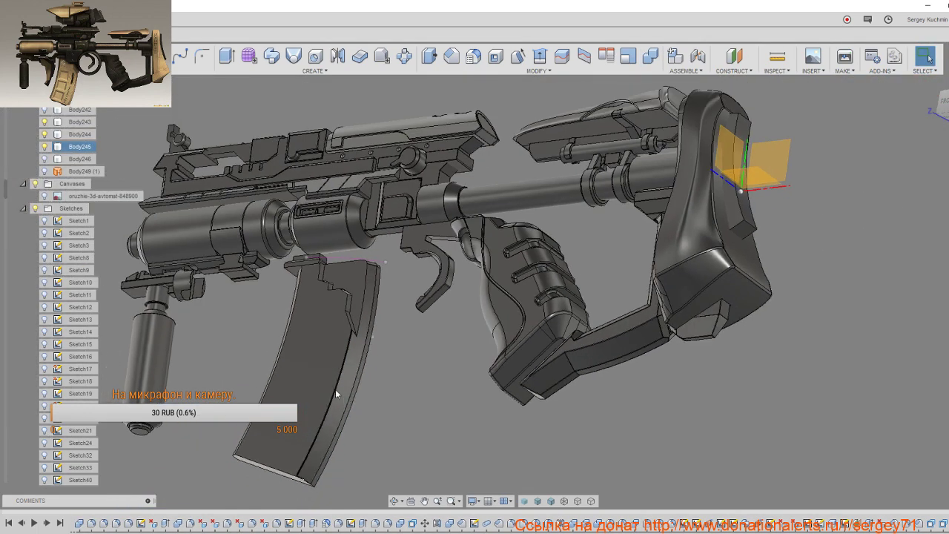
pyautogui.scroll(3, 357, 327)
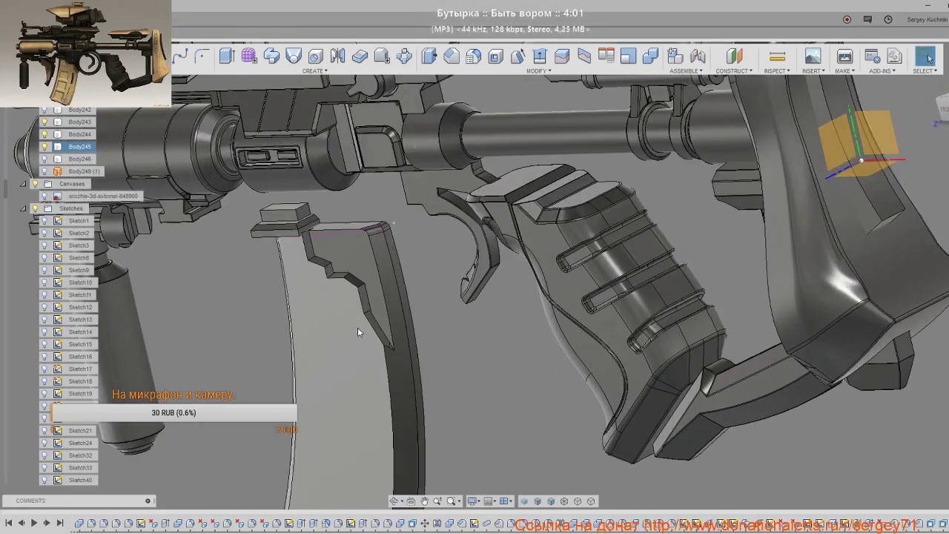
pyautogui.scroll(3, 356, 332)
pyautogui.press('f')
pyautogui.scroll(3, 355, 326)
pyautogui.scroll(3, 357, 298)
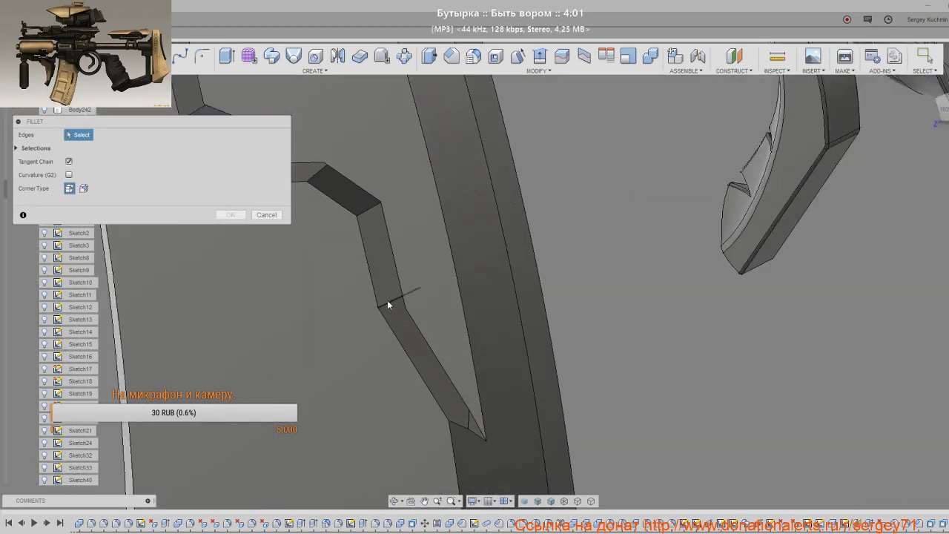
pyautogui.click(387, 300)
pyautogui.click(372, 207)
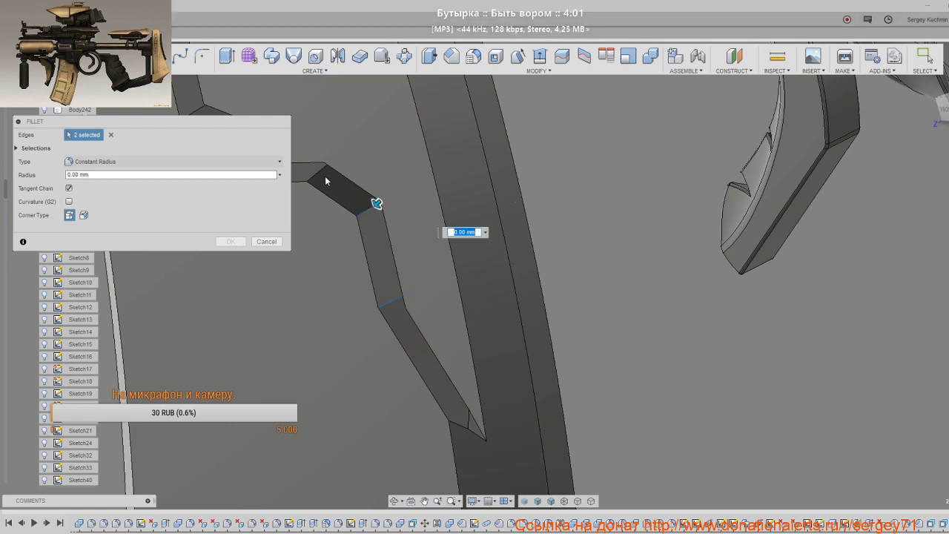
pyautogui.click(319, 175)
pyautogui.moveTo(319, 175); pyautogui.dragTo(524, 289, button='middle')
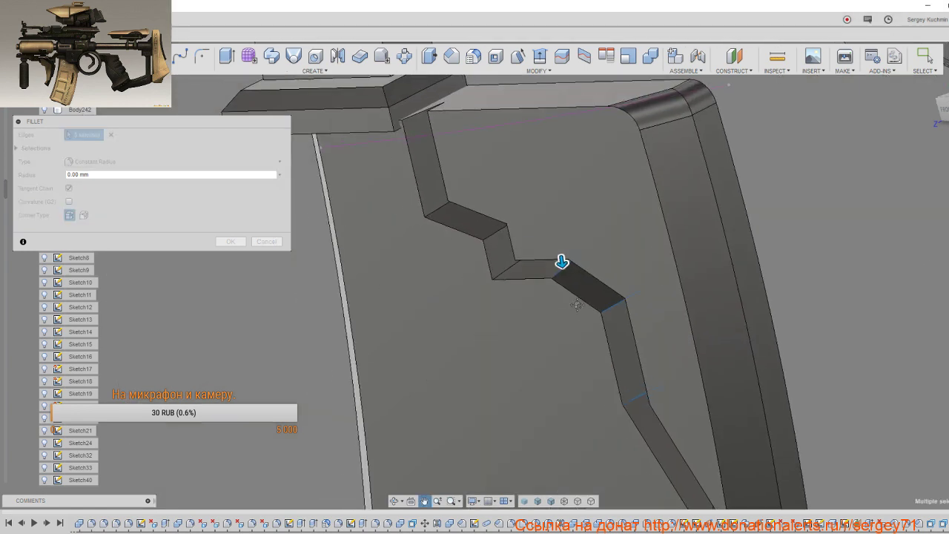
pyautogui.click(513, 274)
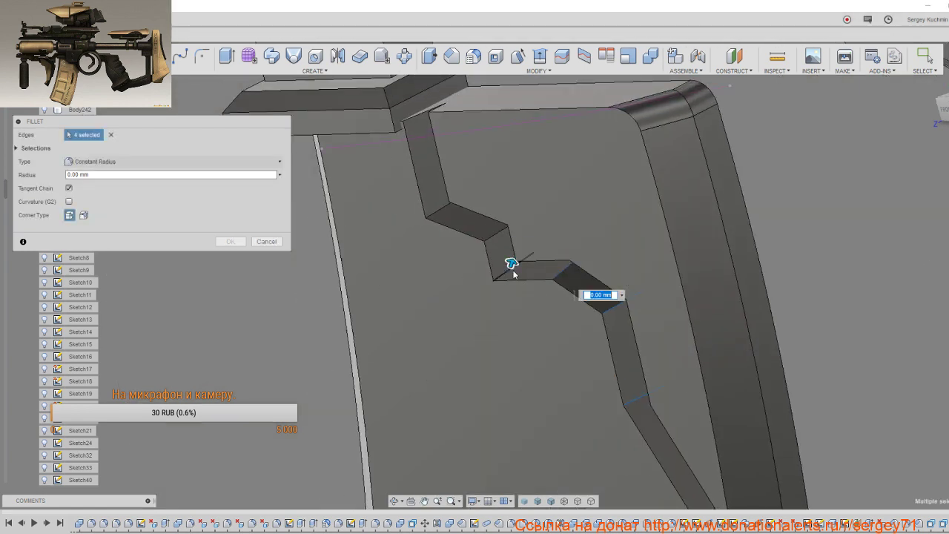
pyautogui.click(495, 235)
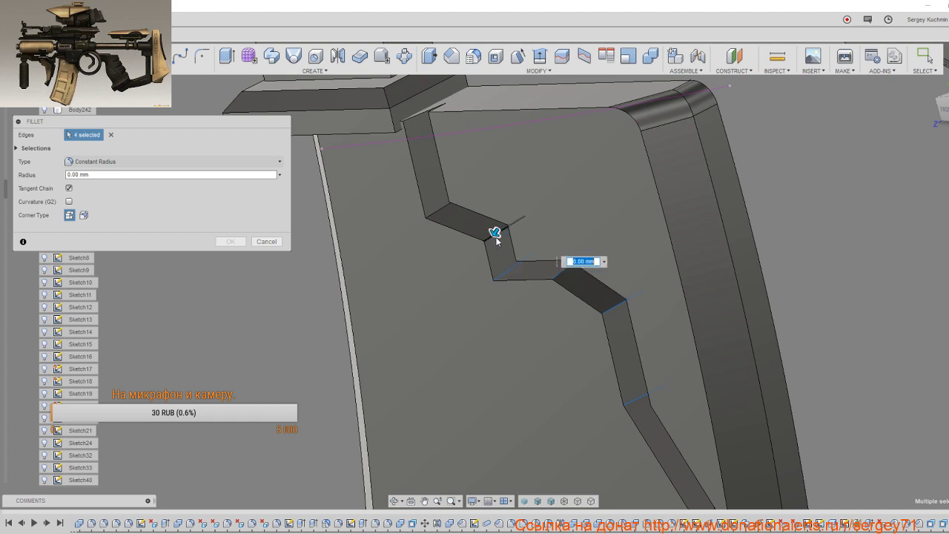
pyautogui.click(438, 212)
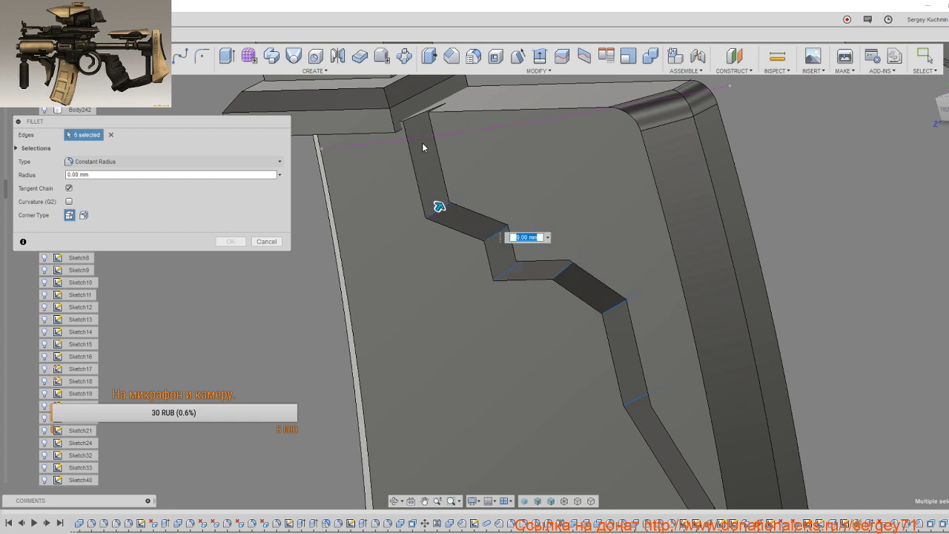
pyautogui.write('3')
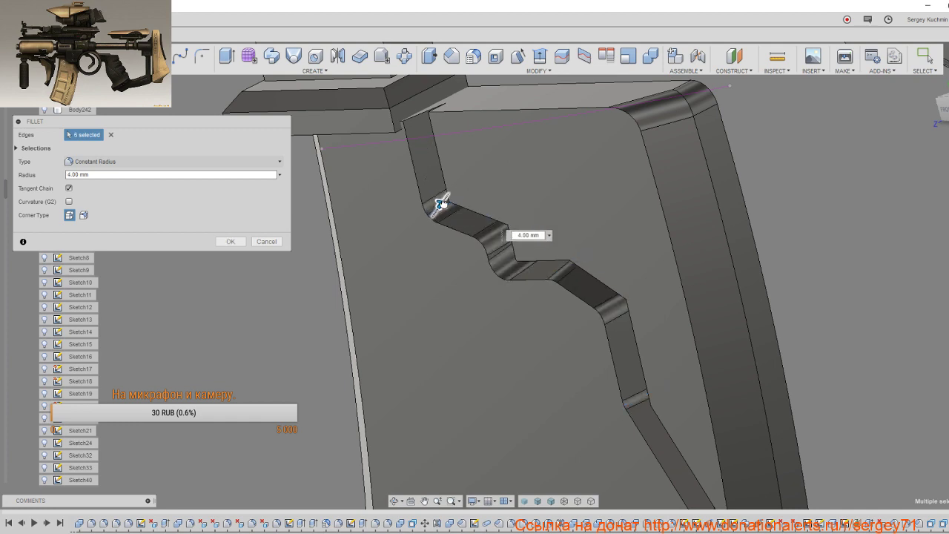
pyautogui.moveTo(441, 204); pyautogui.dragTo(437, 200)
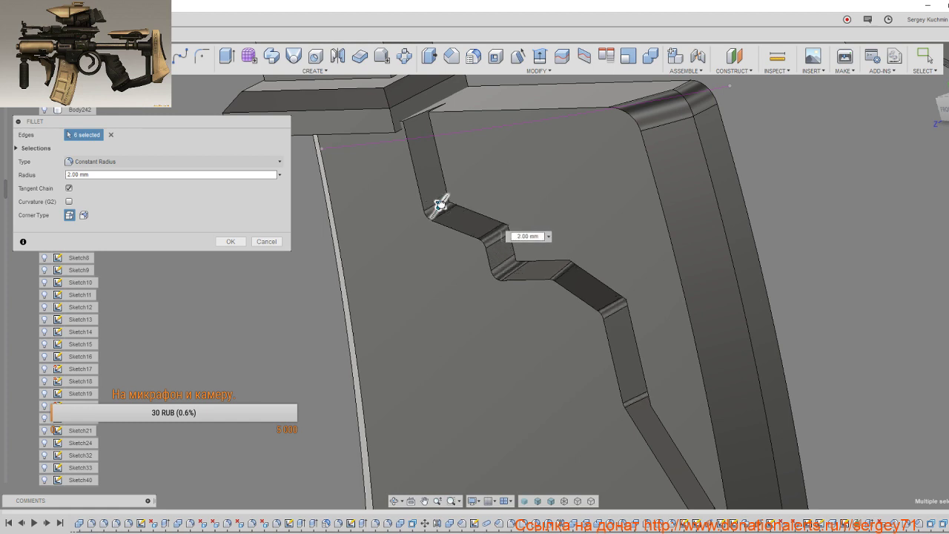
pyautogui.click(549, 237)
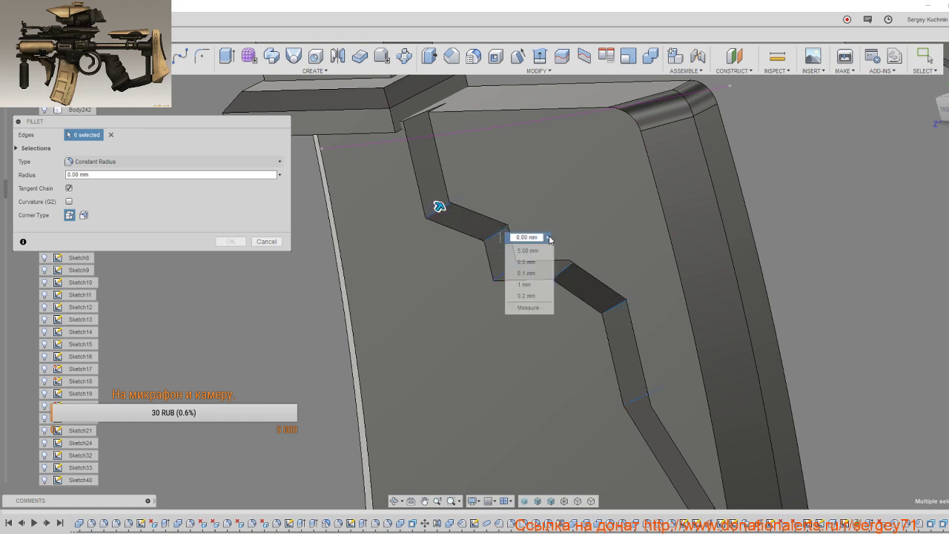
pyautogui.click(534, 286)
pyautogui.scroll(-5, 541, 304)
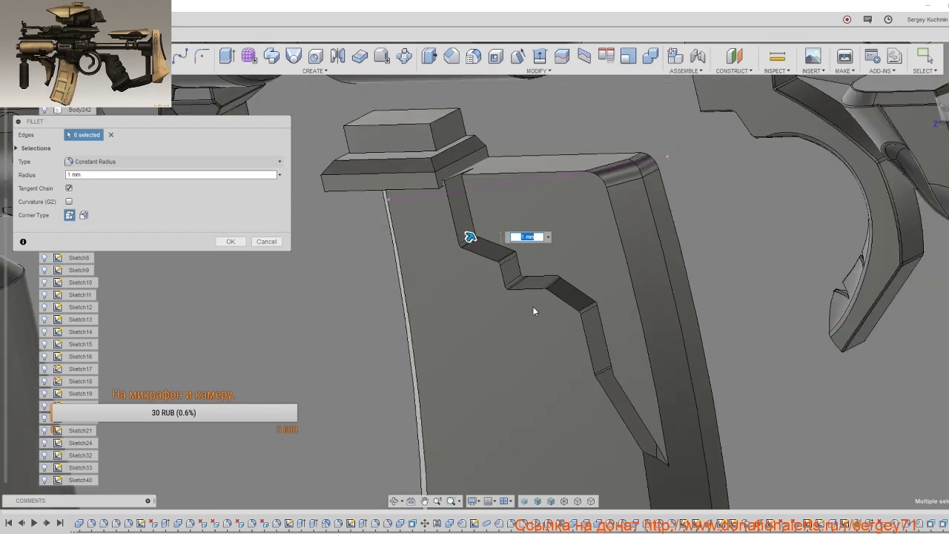
pyautogui.scroll(5, 430, 162)
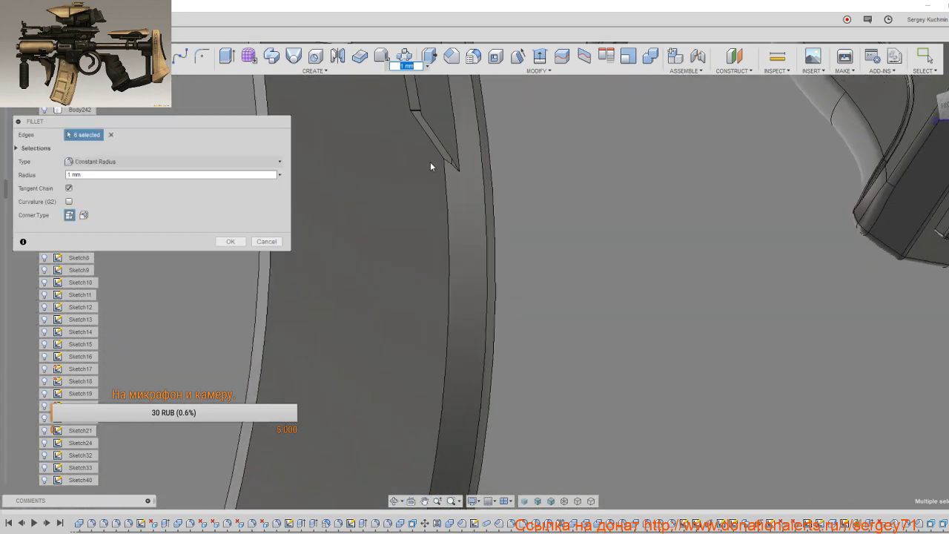
pyautogui.moveTo(441, 180); pyautogui.dragTo(457, 325, button='middle')
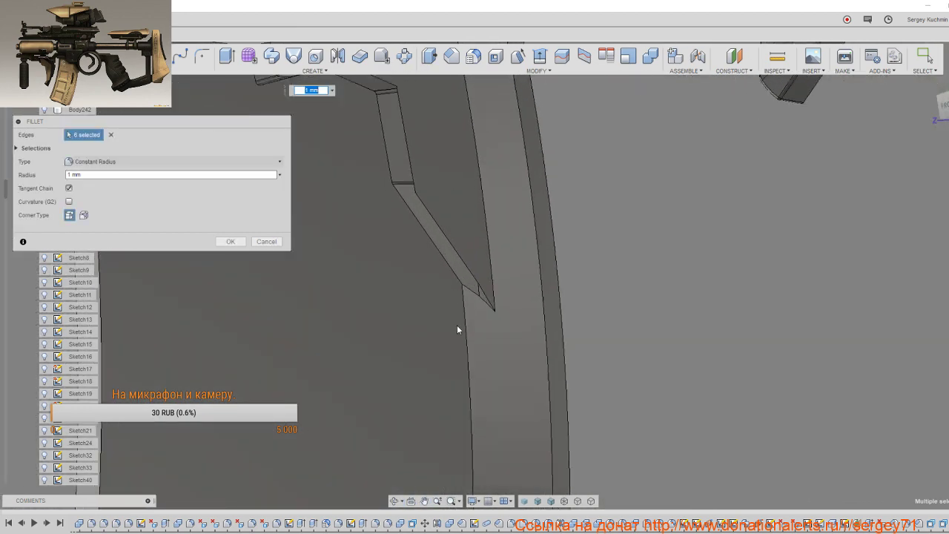
pyautogui.scroll(2, 505, 303)
pyautogui.click(498, 298)
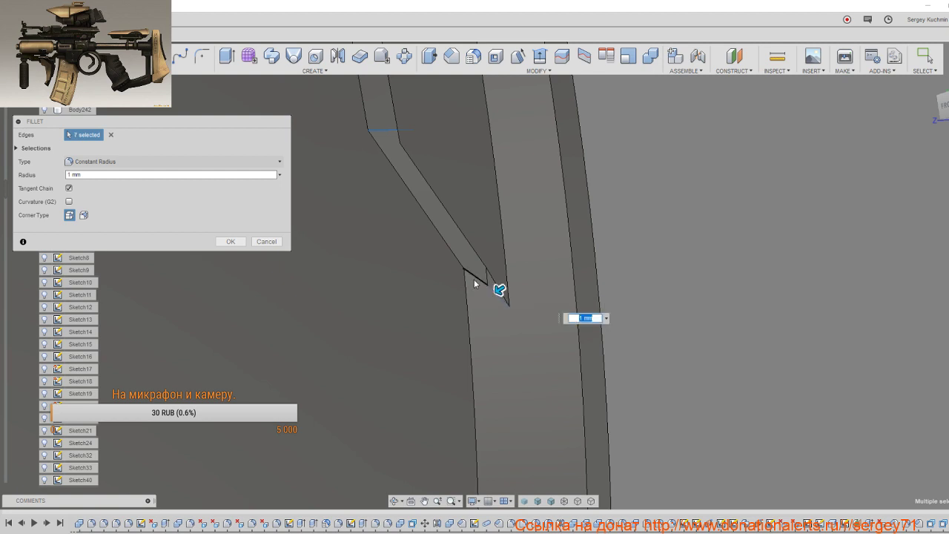
# Step: Cancel the fillet and delete the small triangular face at the notch tip
pyautogui.click(266, 242)
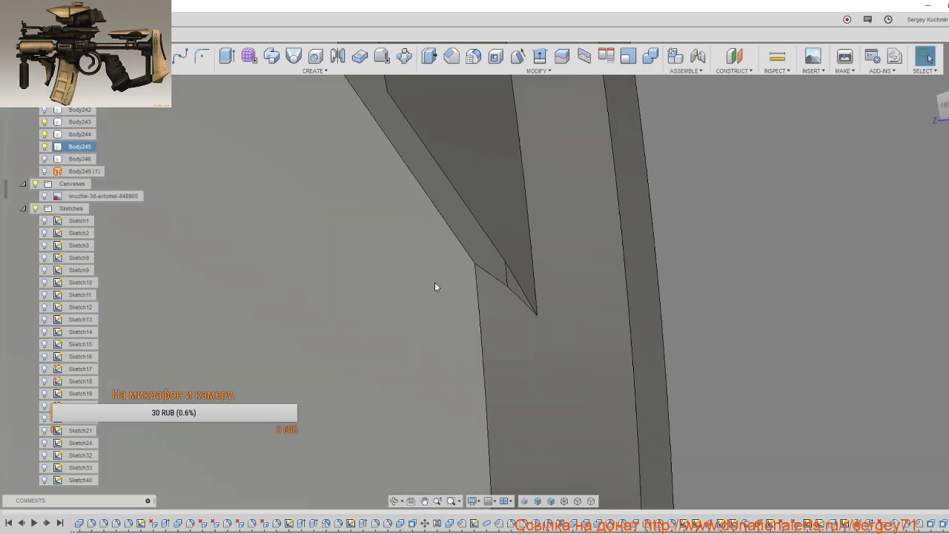
pyautogui.scroll(1, 434, 286)
pyautogui.click(521, 293)
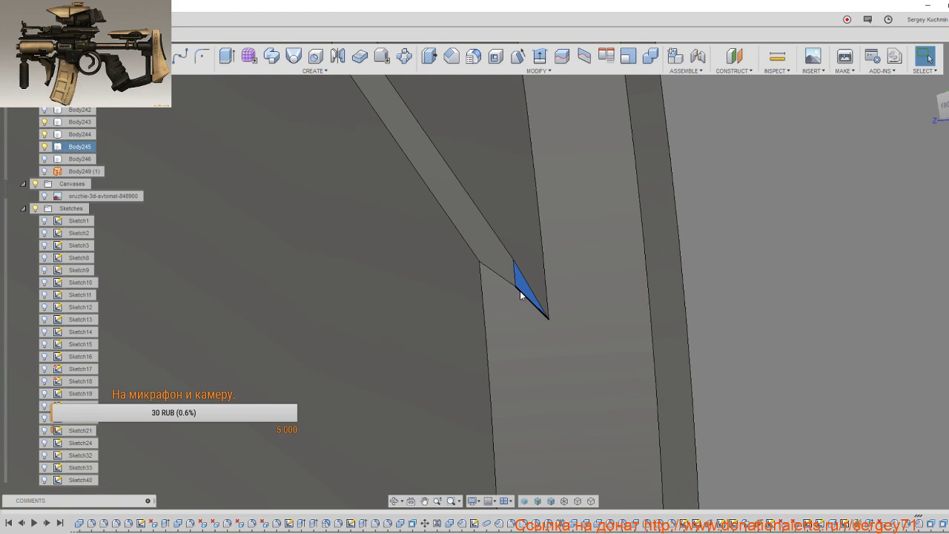
pyautogui.press('Delete')
# Step: Delete the thin sliver face inside the magazine notch
pyautogui.scroll(-3, 518, 297)
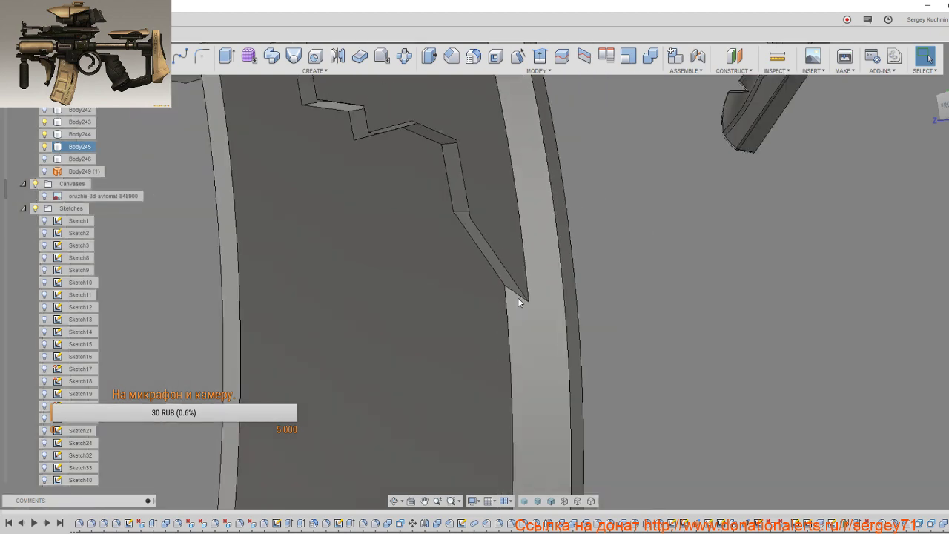
pyautogui.scroll(-2, 518, 297)
pyautogui.scroll(1, 447, 166)
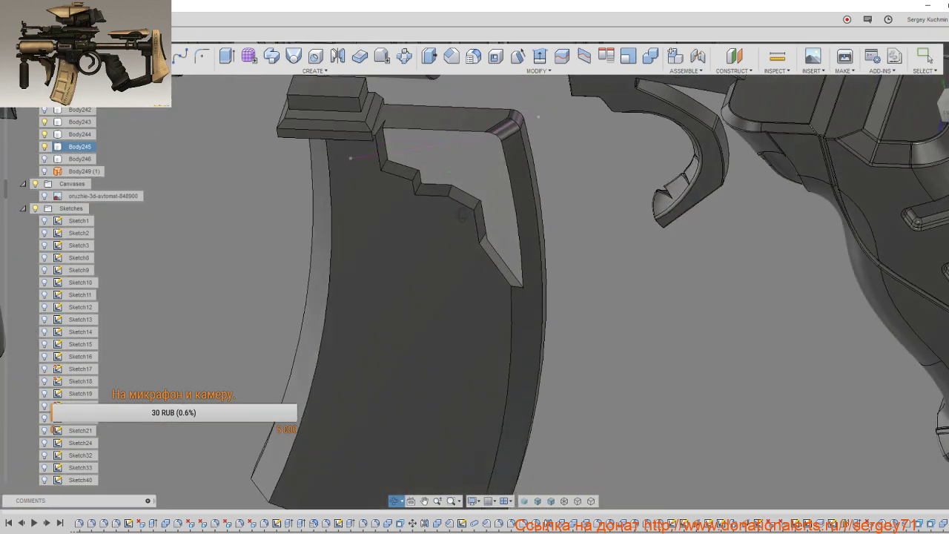
pyautogui.scroll(-2, 429, 200)
pyautogui.scroll(3, 447, 247)
pyautogui.scroll(2, 415, 230)
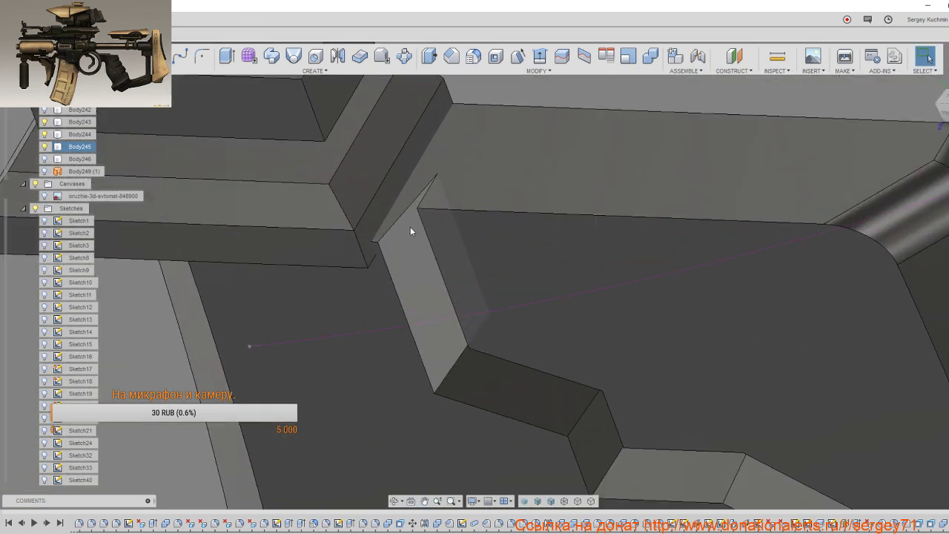
pyautogui.click(416, 251)
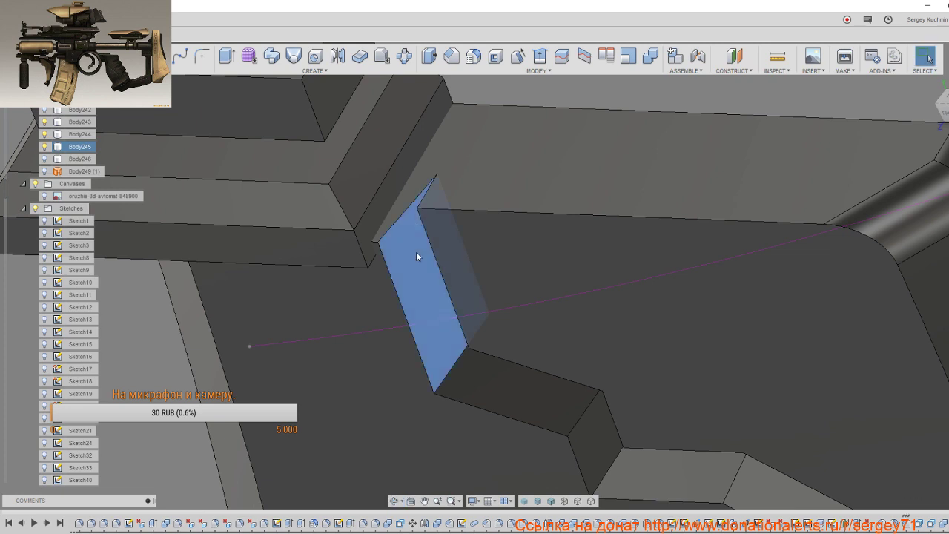
pyautogui.press('Escape')
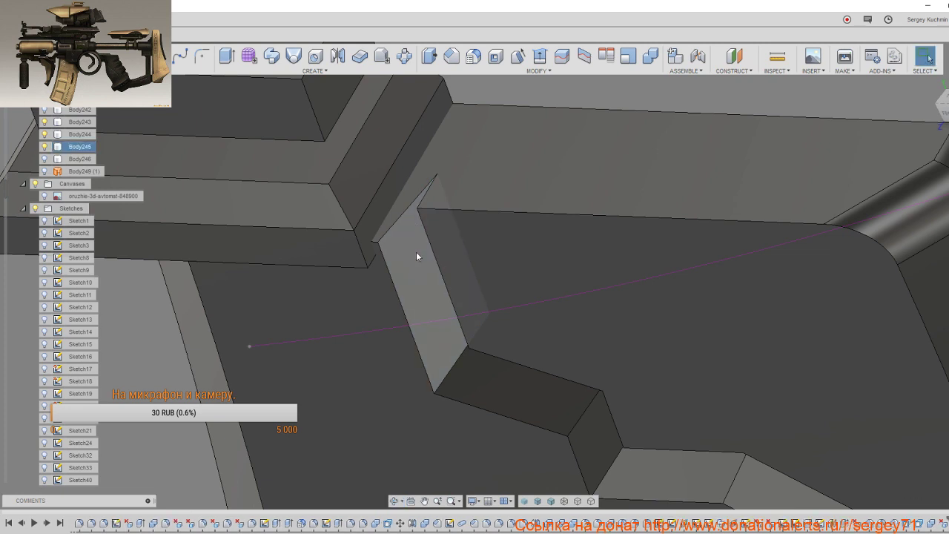
pyautogui.moveTo(434, 263)
pyautogui.keyDown('shift'); pyautogui.mouseDown(button='middle')
pyautogui.moveTo(400, 270)
pyautogui.moveTo(419, 216)
pyautogui.mouseUp(button='middle'); pyautogui.keyUp('shift')
pyautogui.click(419, 216)
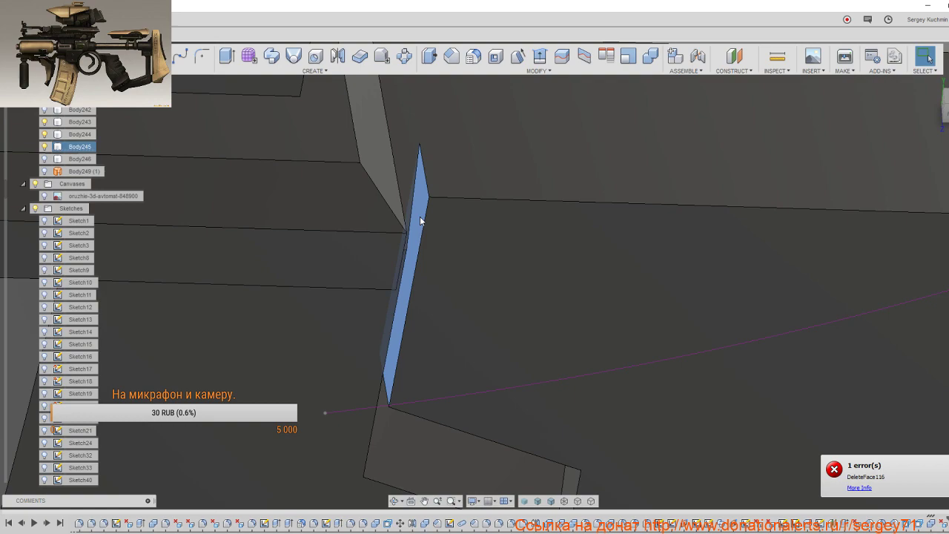
pyautogui.press('Delete')
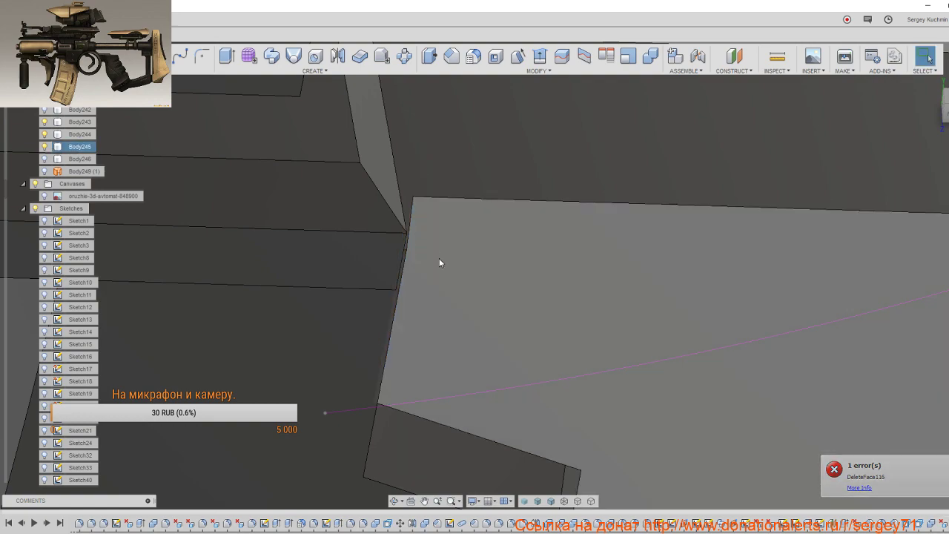
# Step: Zoom out to view the cleaned notch and start a new fillet on the magazine
pyautogui.scroll(-3, 438, 262)
pyautogui.scroll(-3, 438, 267)
pyautogui.moveTo(439, 272)
pyautogui.keyDown('shift'); pyautogui.mouseDown(button='middle')
pyautogui.moveTo(378, 222)
pyautogui.moveTo(406, 218)
pyautogui.moveTo(412, 244)
pyautogui.moveTo(428, 254)
pyautogui.moveTo(415, 265)
pyautogui.mouseUp(button='middle'); pyautogui.keyUp('shift')
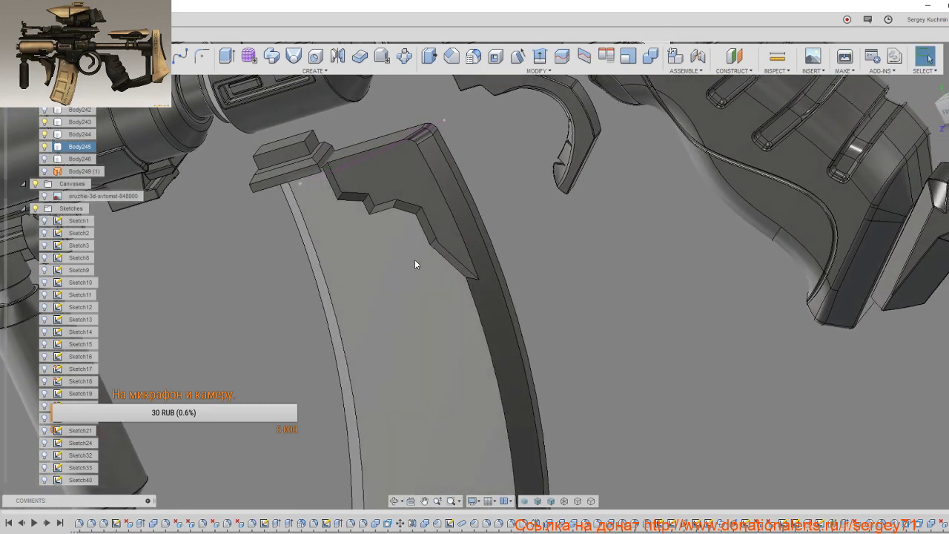
pyautogui.press('f')
pyautogui.keyDown('shift'); pyautogui.moveTo(447, 261); pyautogui.dragTo(630, 319, button='middle'); pyautogui.keyUp('shift')
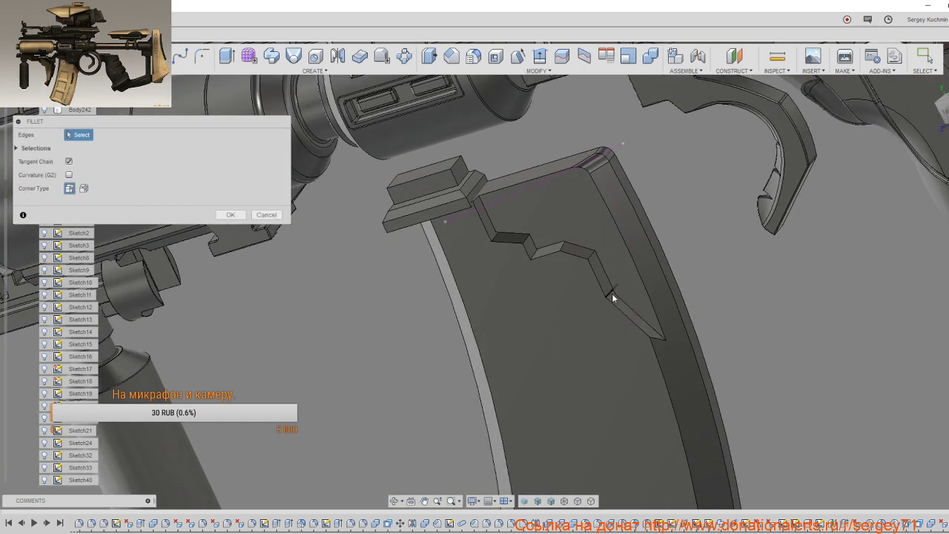
# Step: Round the five stepped-notch edges of the magazine with a 1 mm fillet
pyautogui.click(612, 297)
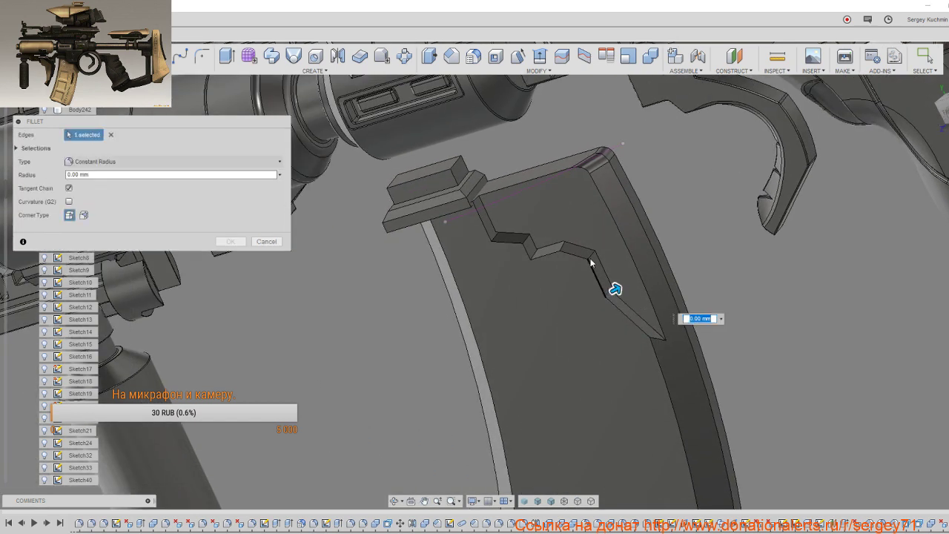
pyautogui.click(591, 258)
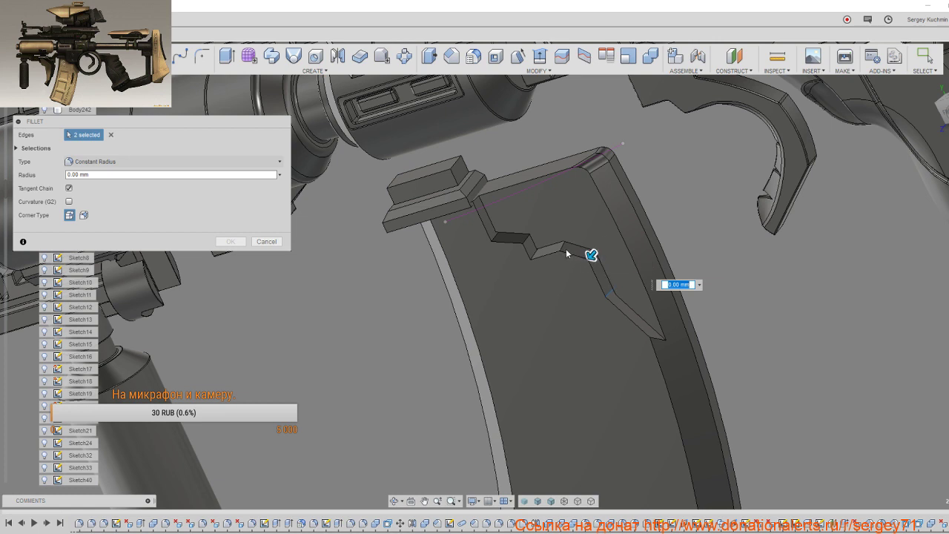
pyautogui.click(564, 249)
pyautogui.click(533, 245)
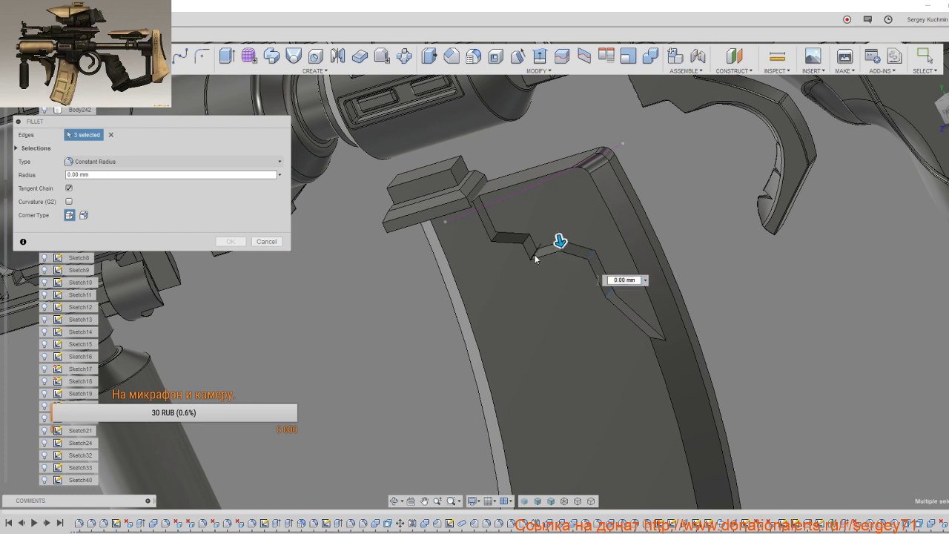
pyautogui.click(525, 243)
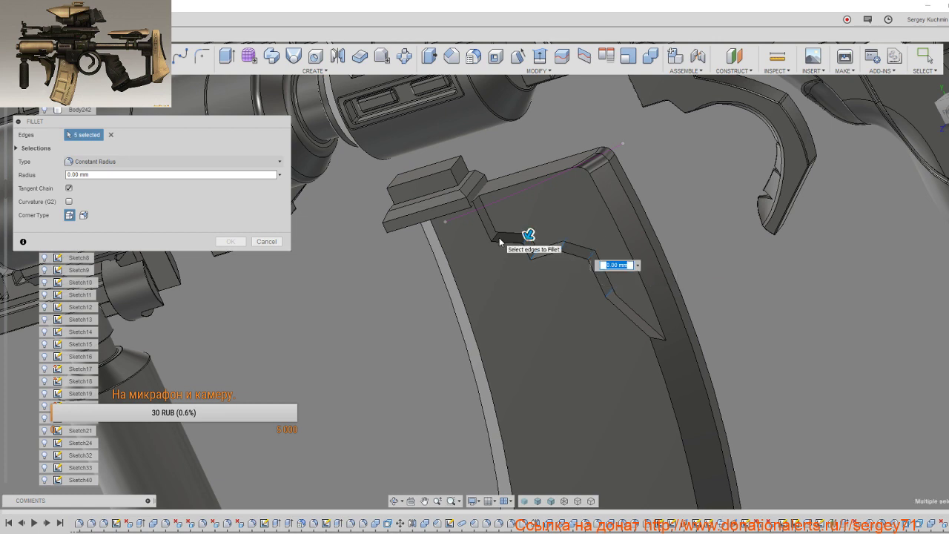
pyautogui.scroll(3, 485, 229)
pyautogui.scroll(2, 481, 234)
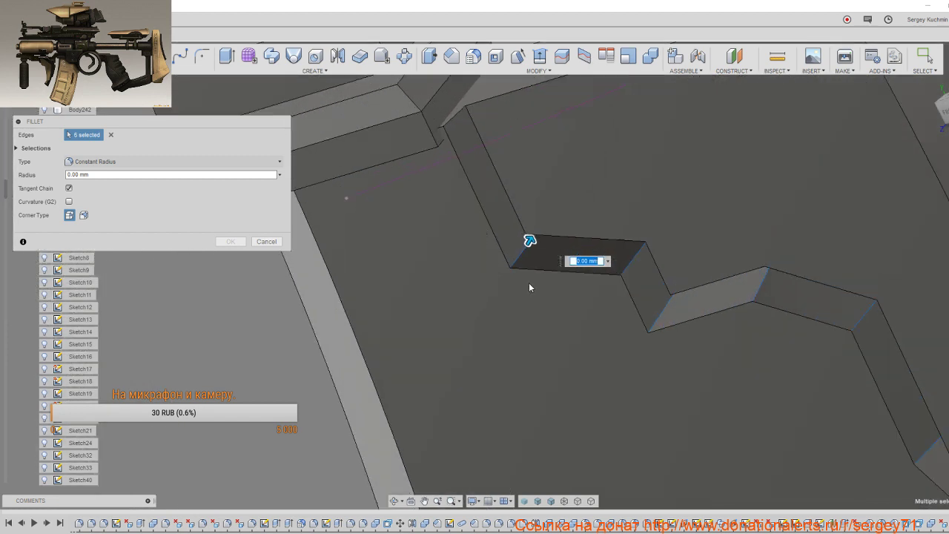
pyautogui.click(607, 261)
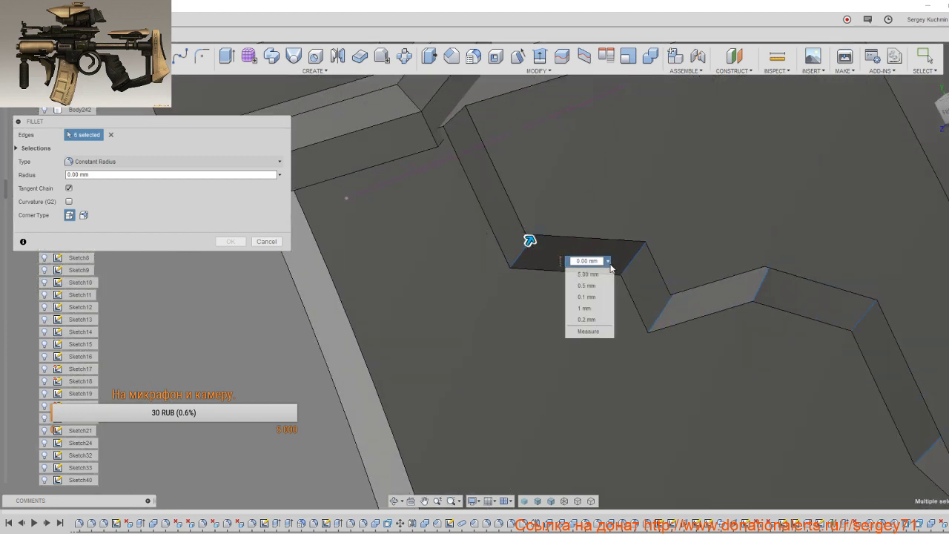
pyautogui.click(585, 307)
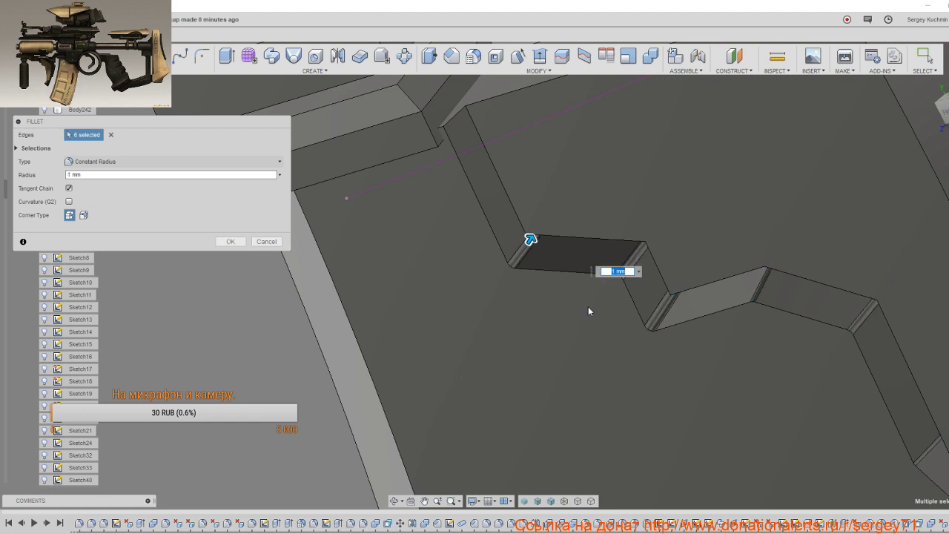
pyautogui.click(230, 242)
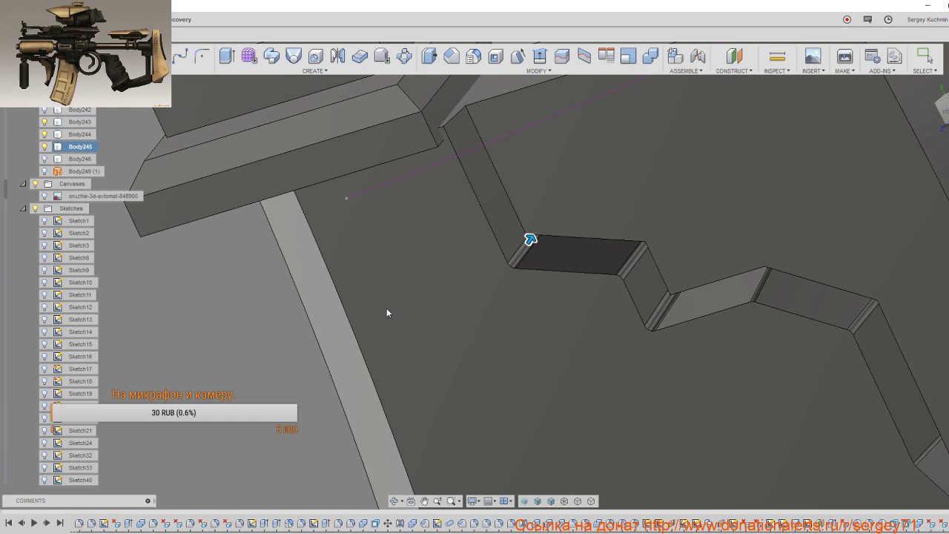
pyautogui.press('Escape')
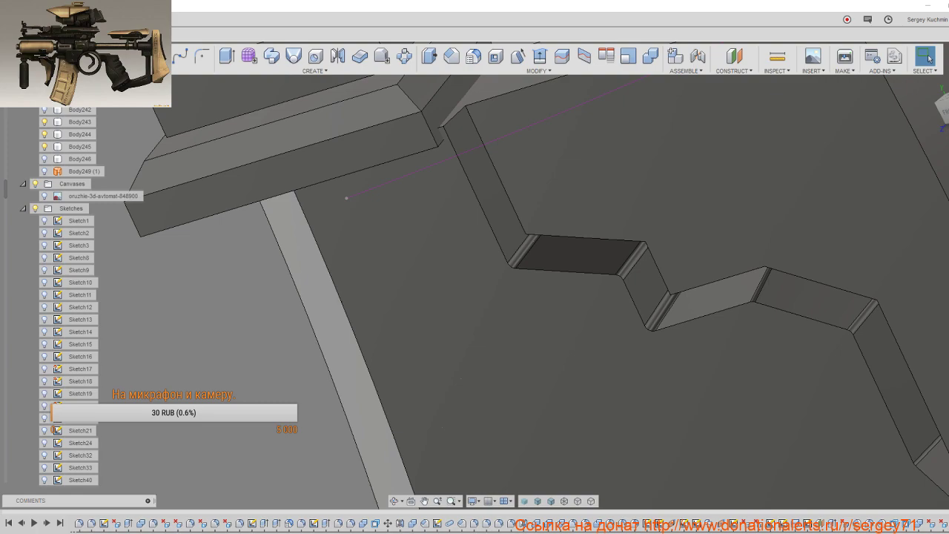
pyautogui.scroll(-1, 663, 276)
pyautogui.scroll(-2, 497, 307)
pyautogui.scroll(-2, 474, 301)
pyautogui.scroll(-2, 475, 301)
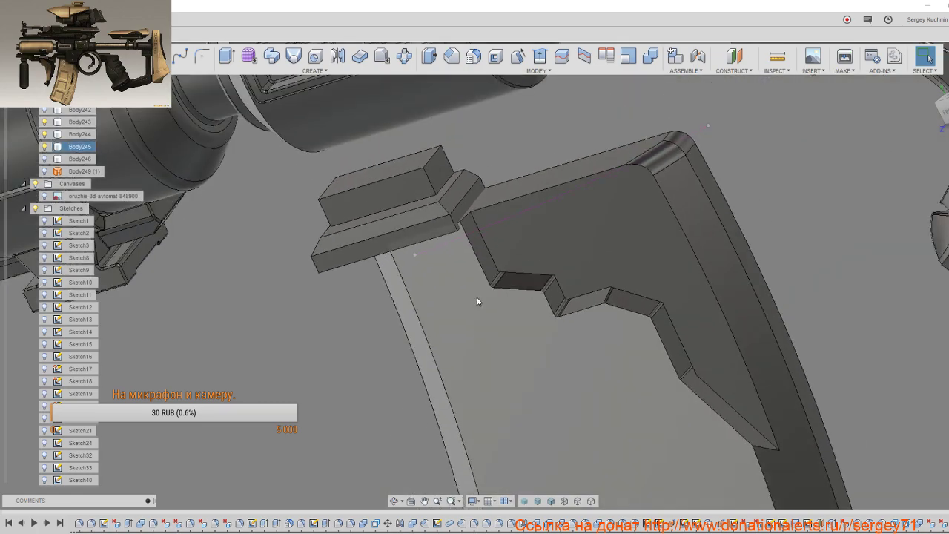
pyautogui.keyDown('shift'); pyautogui.moveTo(477, 300); pyautogui.dragTo(452, 276, button='middle'); pyautogui.keyUp('shift')
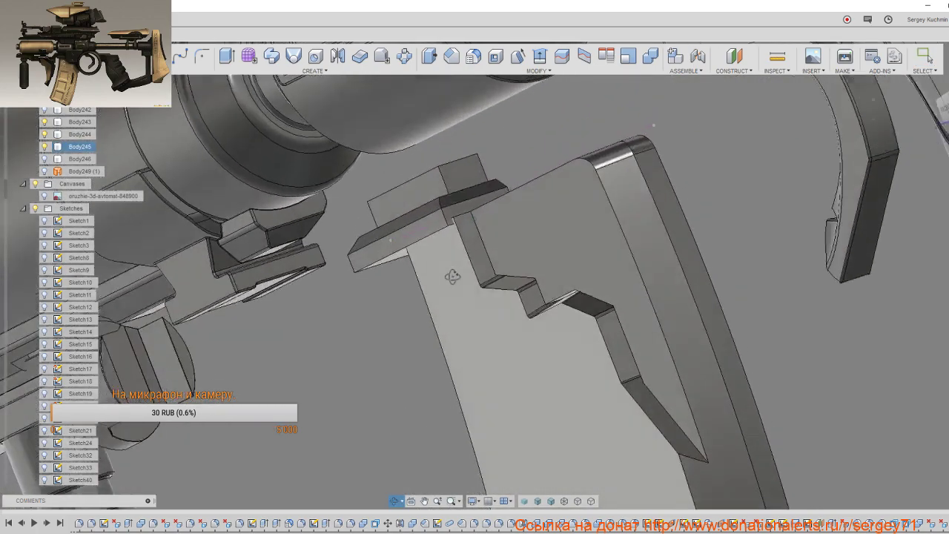
pyautogui.keyDown('shift'); pyautogui.moveTo(452, 276); pyautogui.dragTo(482, 300, button='middle'); pyautogui.keyUp('shift')
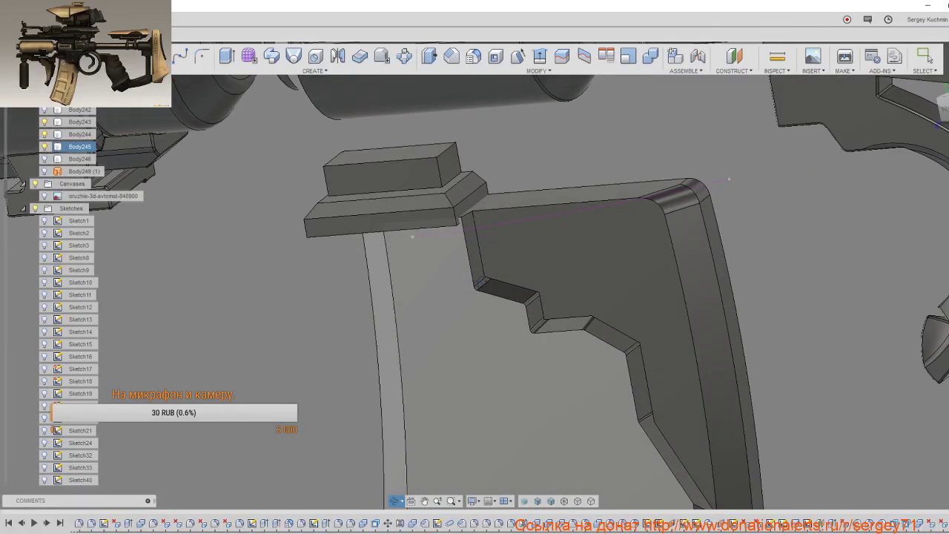
pyautogui.press('f')
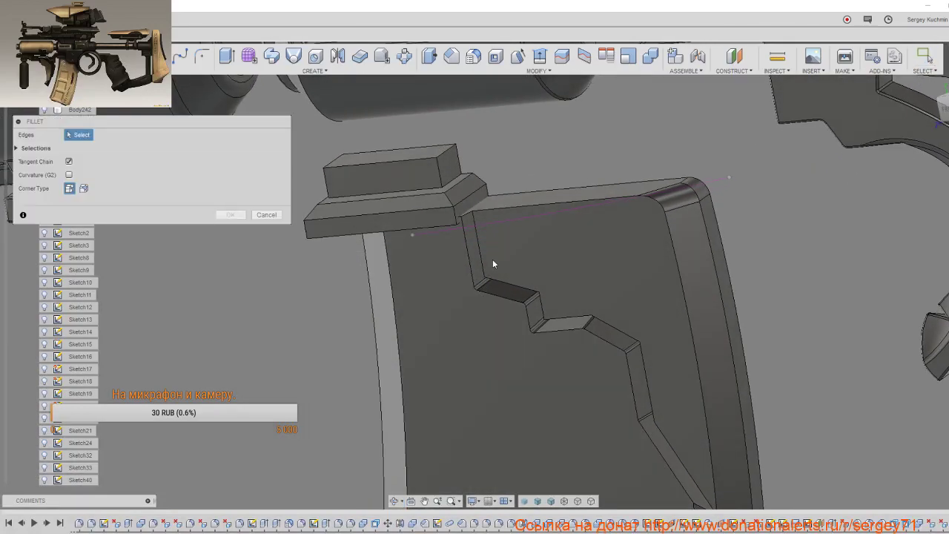
pyautogui.click(478, 251)
pyautogui.scroll(2, 478, 251)
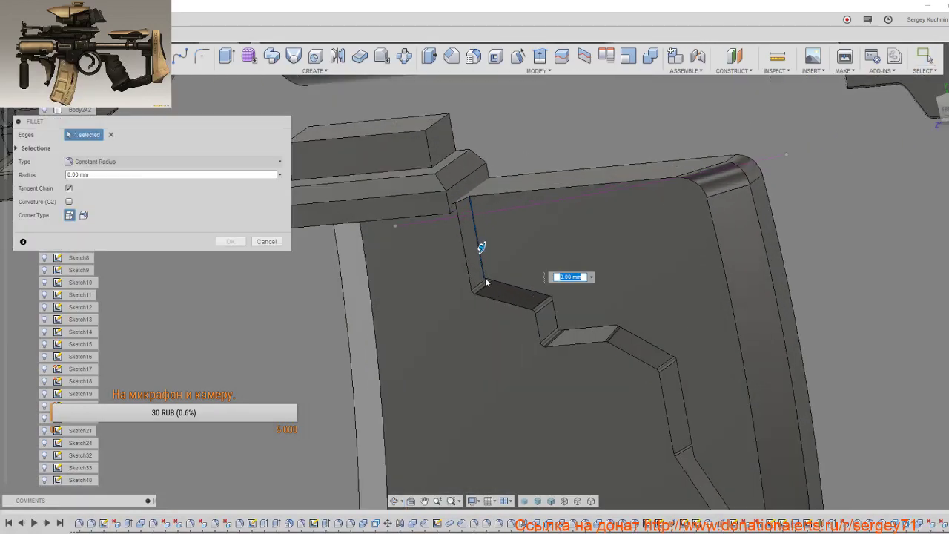
pyautogui.scroll(2, 478, 251)
pyautogui.scroll(2, 475, 215)
pyautogui.scroll(2, 467, 193)
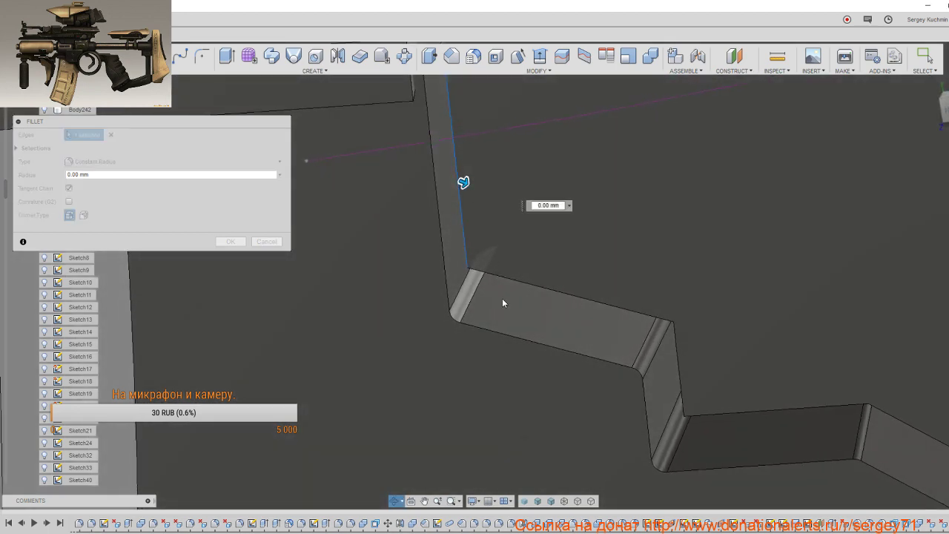
pyautogui.click(273, 243)
pyautogui.scroll(-2, 430, 301)
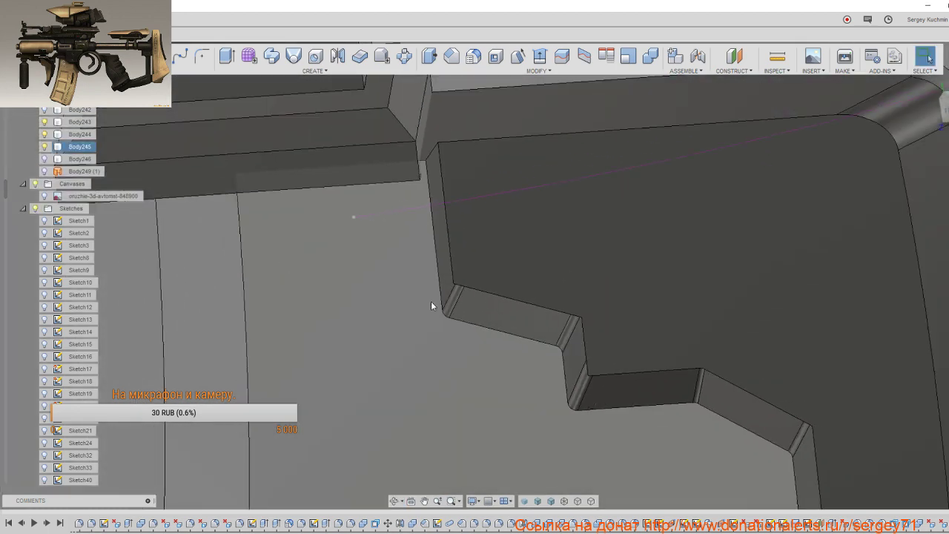
pyautogui.scroll(-3, 431, 301)
pyautogui.scroll(-2, 431, 302)
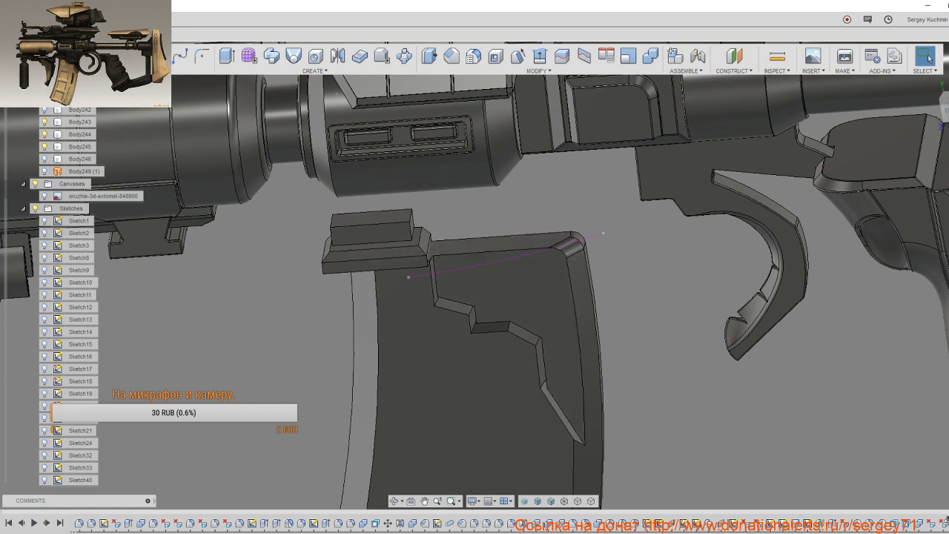
# Step: Roll the timeline to the end and hide the small top block's two bodies
pyautogui.click(898, 519)
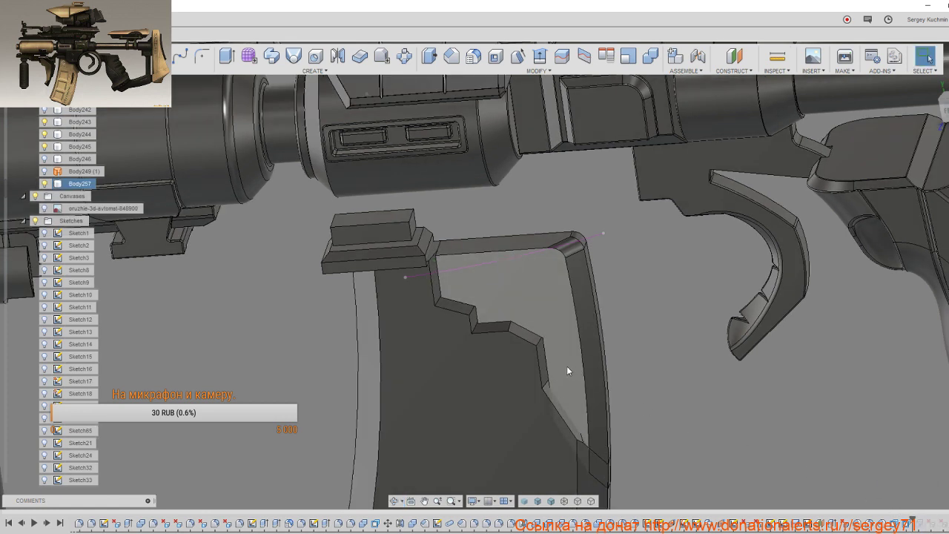
pyautogui.click(406, 229)
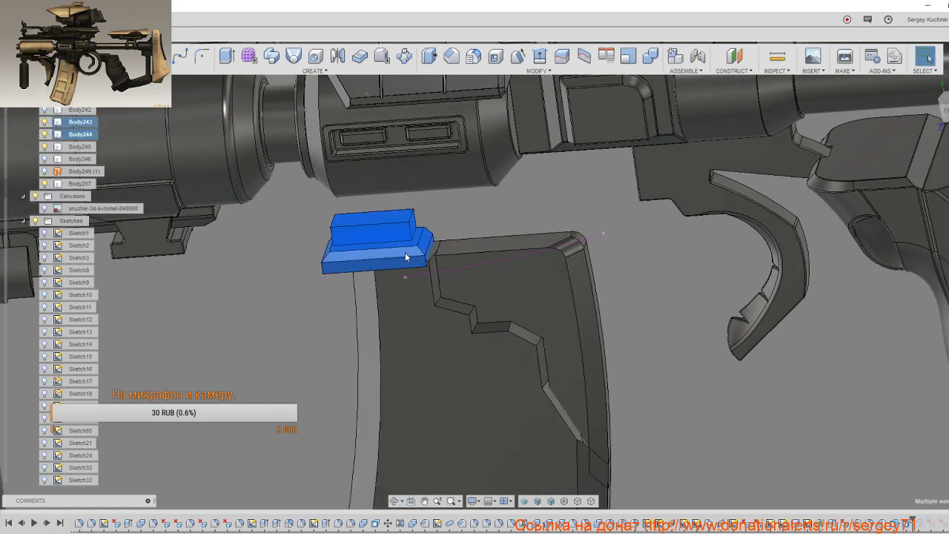
pyautogui.keyDown('ctrl'); pyautogui.click(405, 252); pyautogui.keyUp('ctrl')
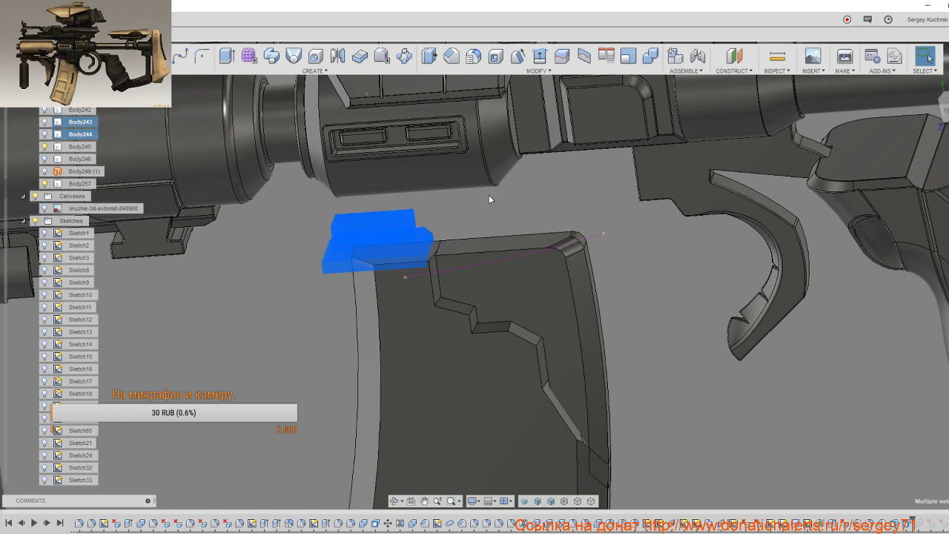
pyautogui.press('v')
# Step: Hide the outer magazine body, leaving only the stepped inner piece visible
pyautogui.keyDown('ctrl'); pyautogui.click(437, 275); pyautogui.keyUp('ctrl')
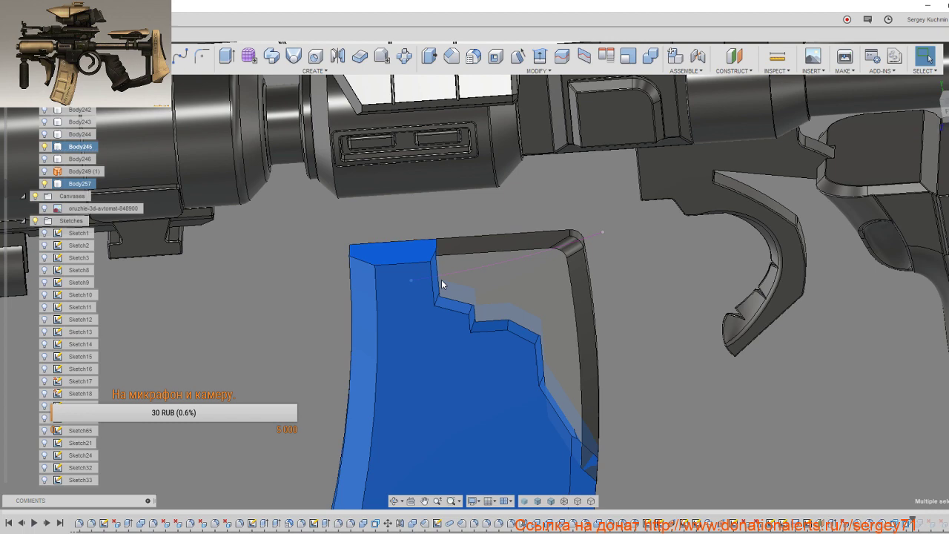
pyautogui.keyDown('ctrl'); pyautogui.click(441, 279); pyautogui.keyUp('ctrl')
pyautogui.press('v')
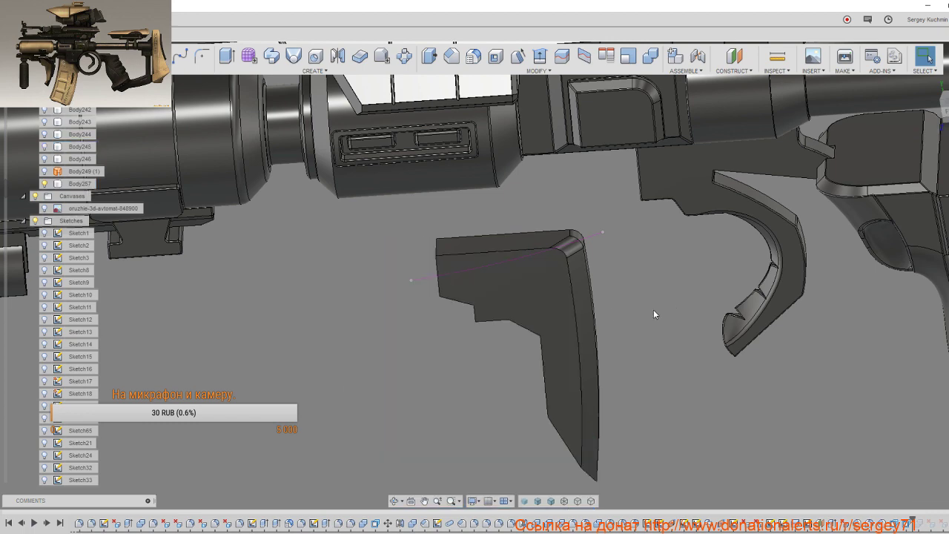
pyautogui.keyDown('shift'); pyautogui.moveTo(654, 311); pyautogui.dragTo(520, 322, button='middle'); pyautogui.keyUp('shift')
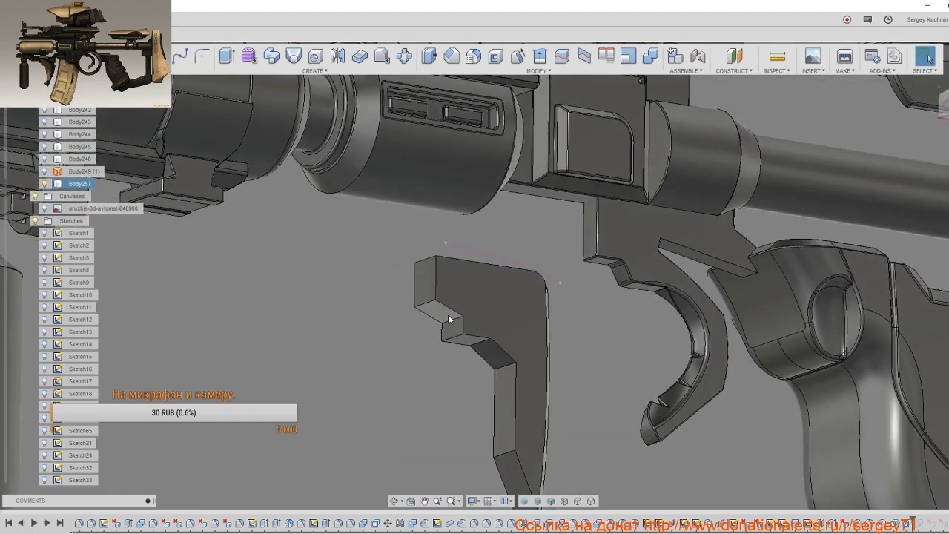
# Step: Offset the stepped piece's small end face outward by 5 mm, after one cancelled try
pyautogui.click(426, 278)
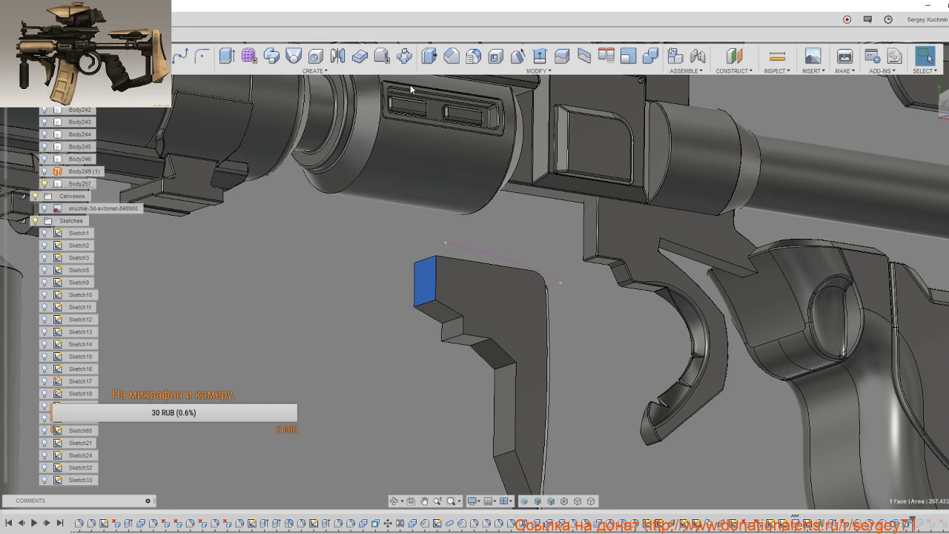
pyautogui.click(428, 55)
pyautogui.moveTo(415, 288); pyautogui.dragTo(402, 287)
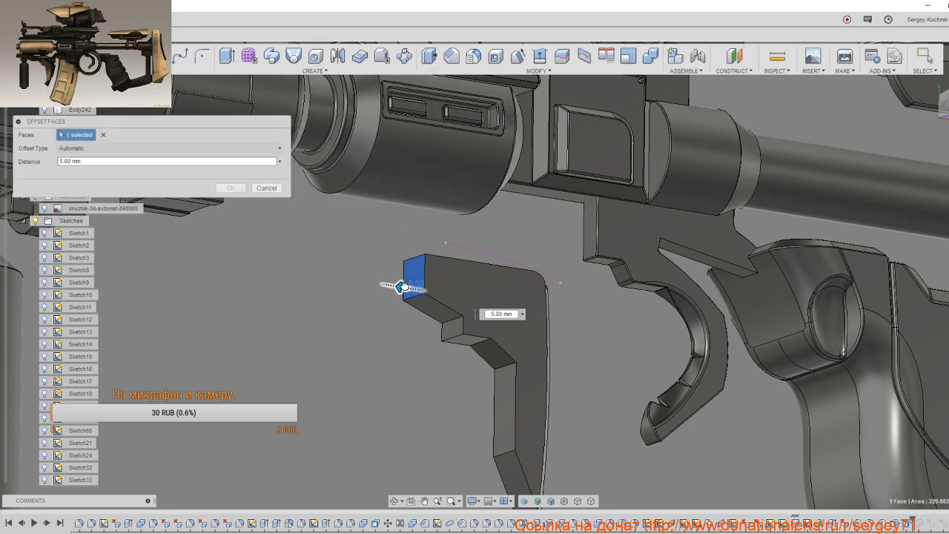
pyautogui.moveTo(434, 317); pyautogui.dragTo(412, 315)
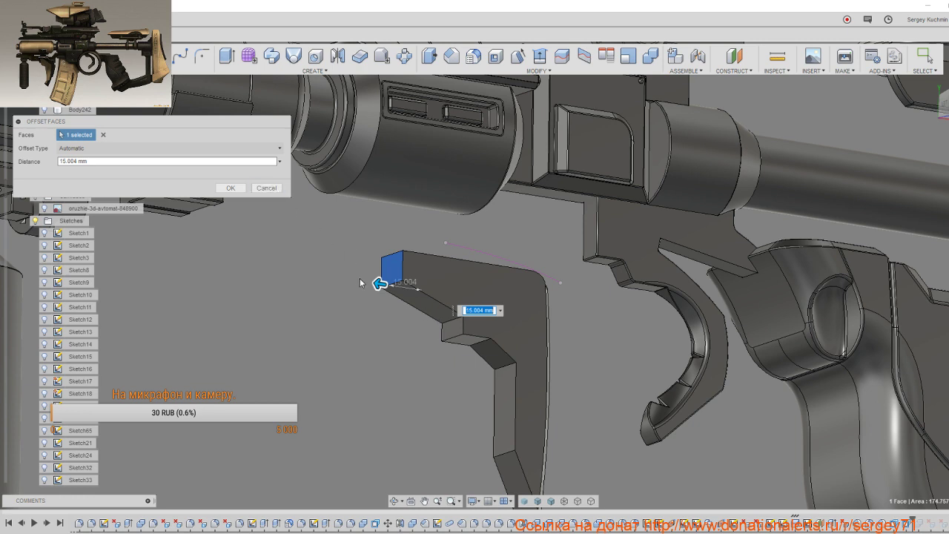
pyautogui.click(256, 186)
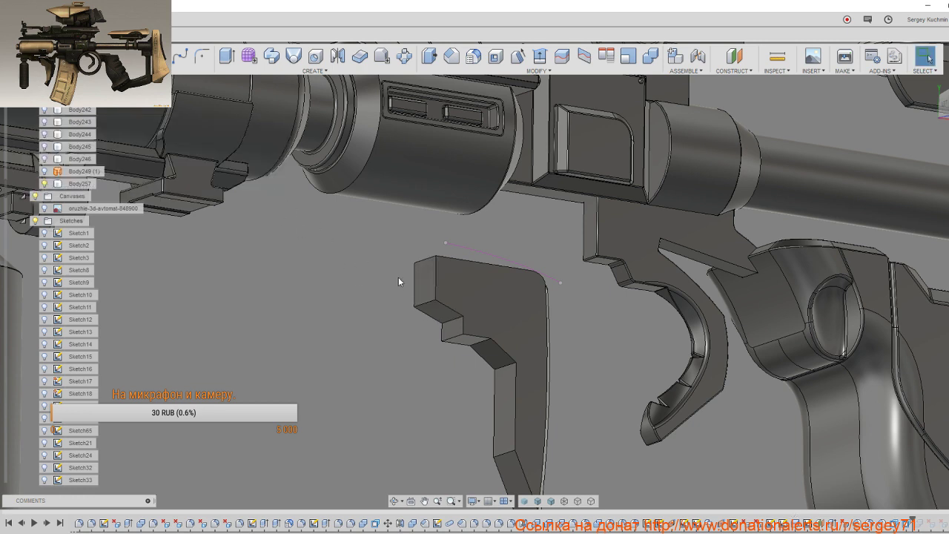
pyautogui.click(428, 290)
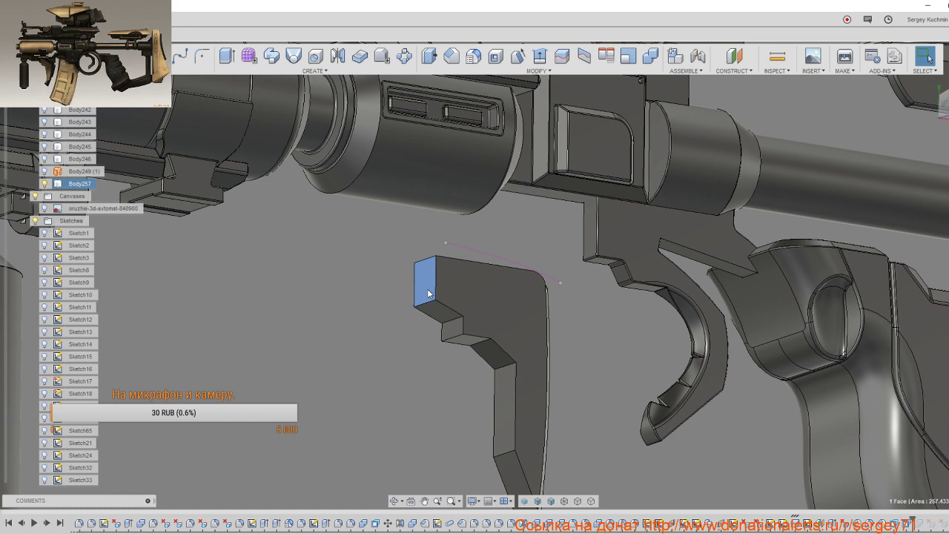
pyautogui.click(429, 56)
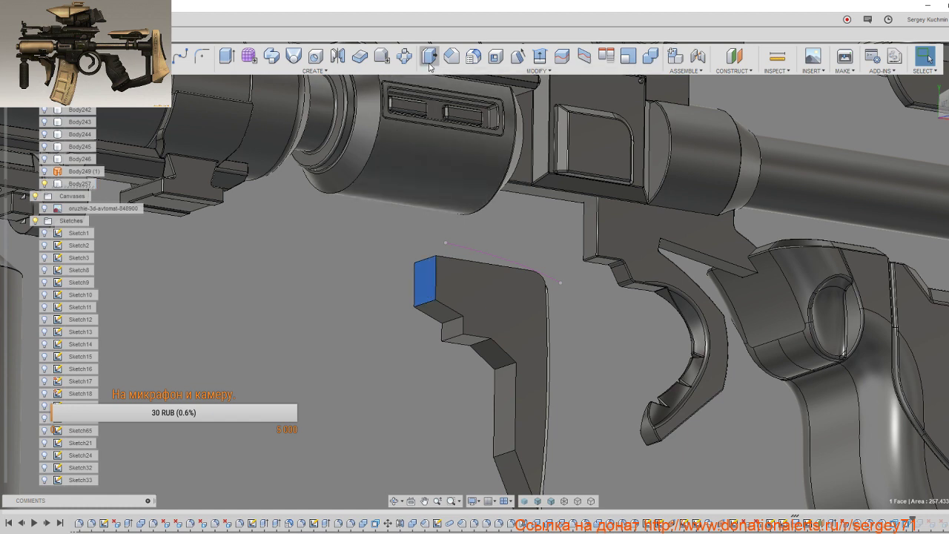
pyautogui.moveTo(418, 287); pyautogui.dragTo(407, 286)
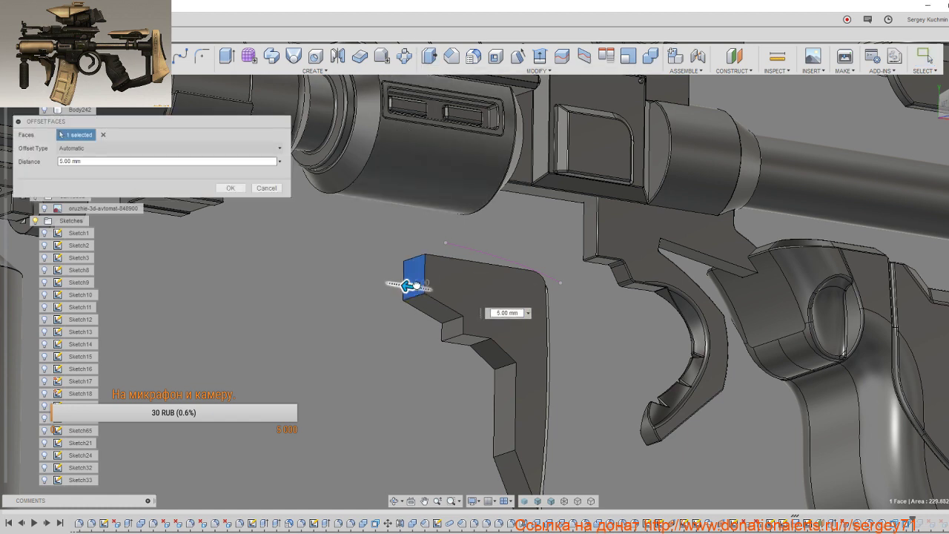
pyautogui.click(230, 188)
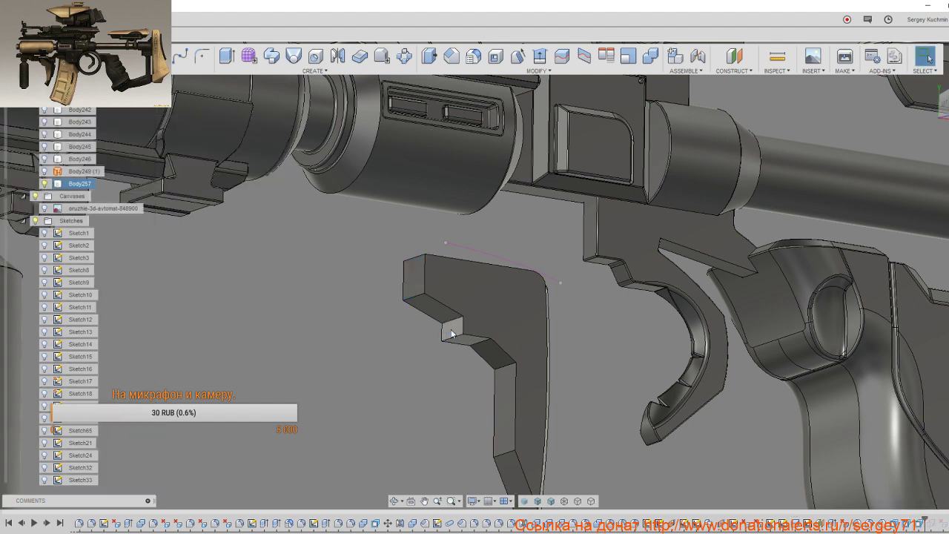
# Step: Edit the offset so six more step faces also move out 5 mm
pyautogui.doubleClick(919, 525)
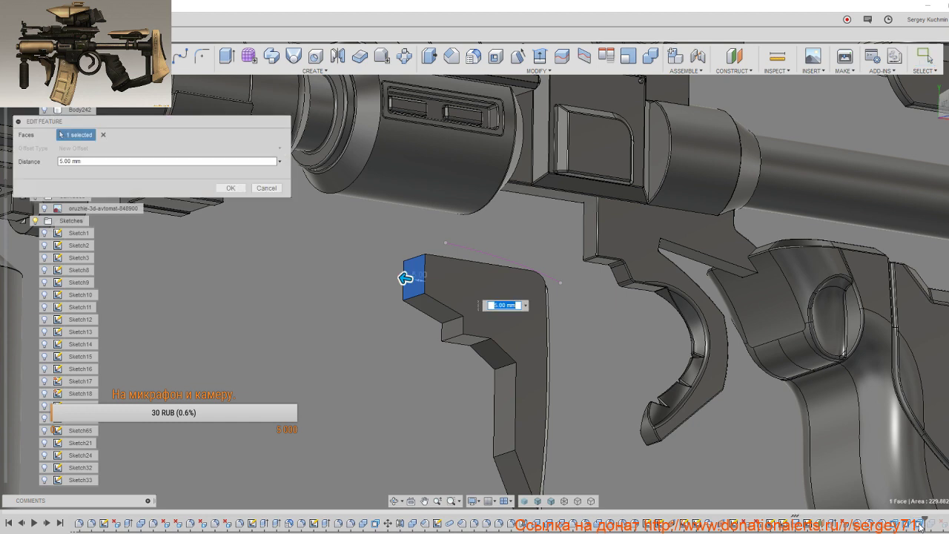
pyautogui.click(455, 334)
pyautogui.click(501, 408)
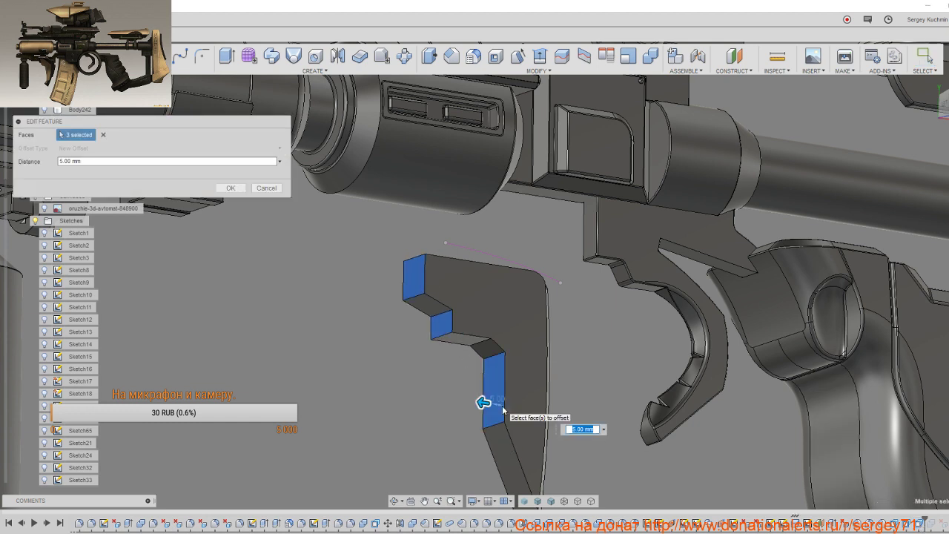
pyautogui.click(450, 337)
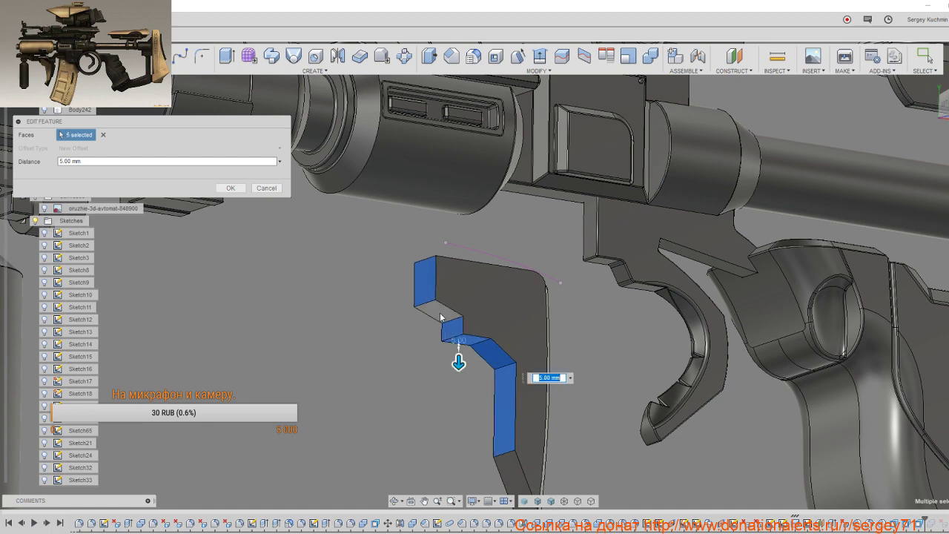
pyautogui.click(440, 318)
pyautogui.scroll(-2, 464, 378)
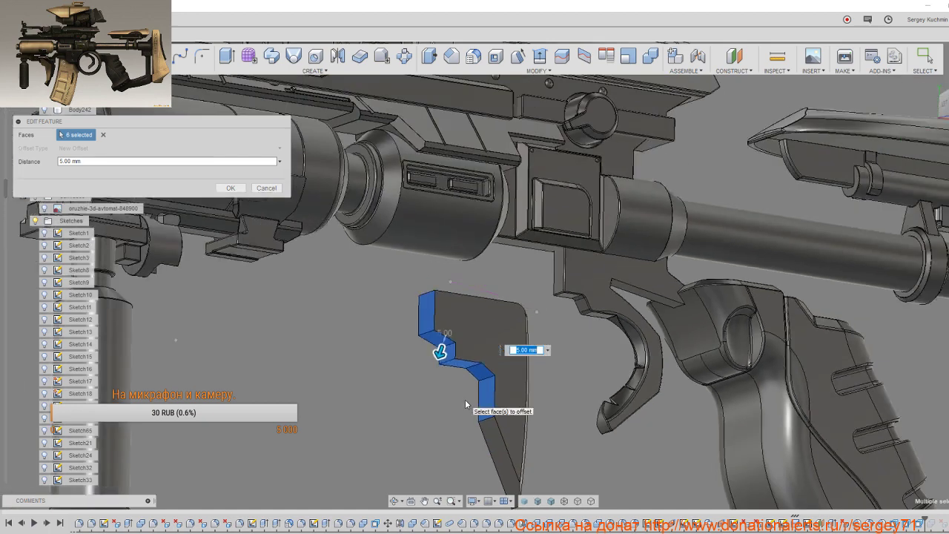
pyautogui.click(501, 459)
pyautogui.moveTo(491, 461); pyautogui.dragTo(485, 303, button='middle')
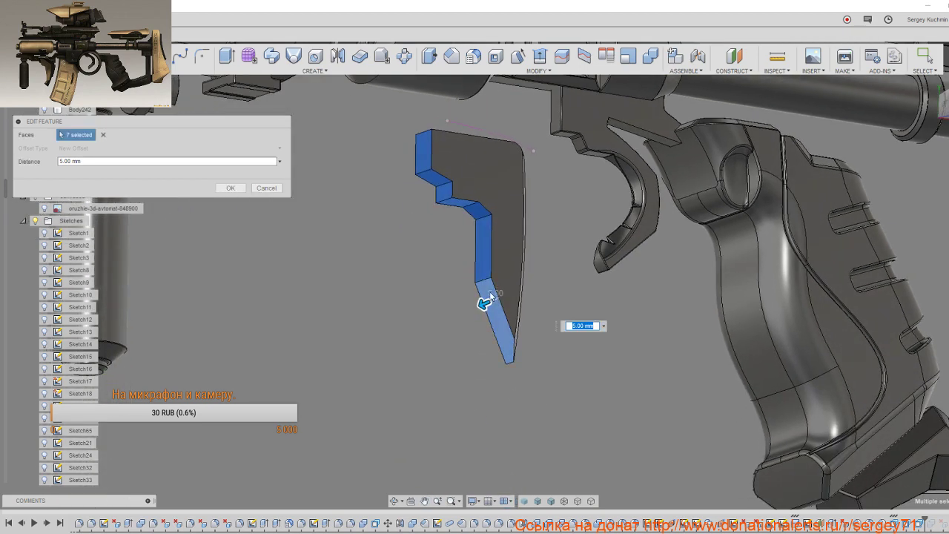
pyautogui.click(230, 188)
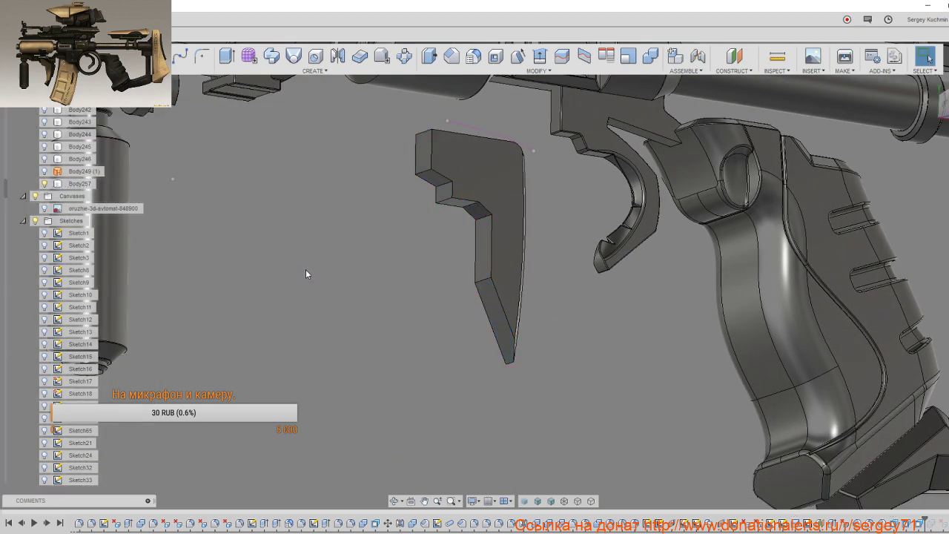
pyautogui.moveTo(306, 269); pyautogui.dragTo(382, 397, button='middle')
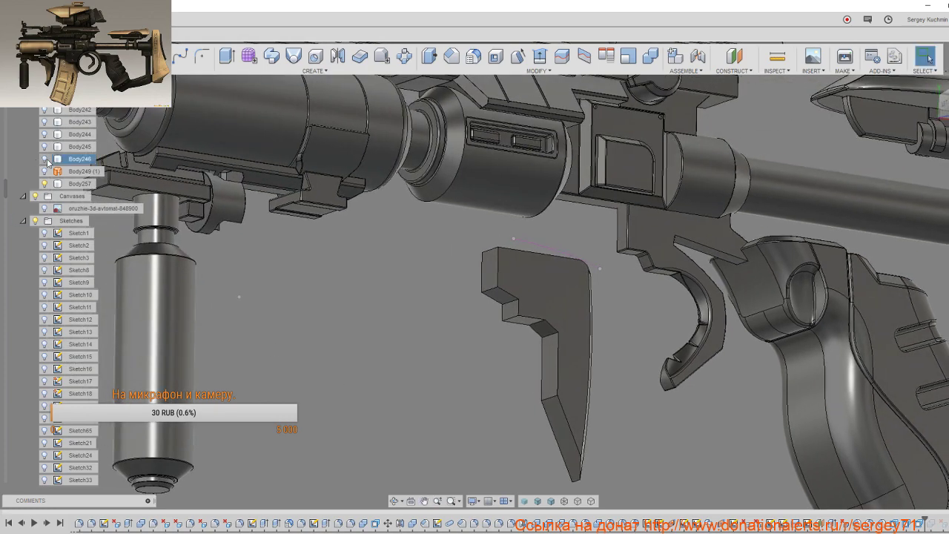
# Step: Show Body245 again and Join it with the stepped piece using Combine
pyautogui.click(44, 146)
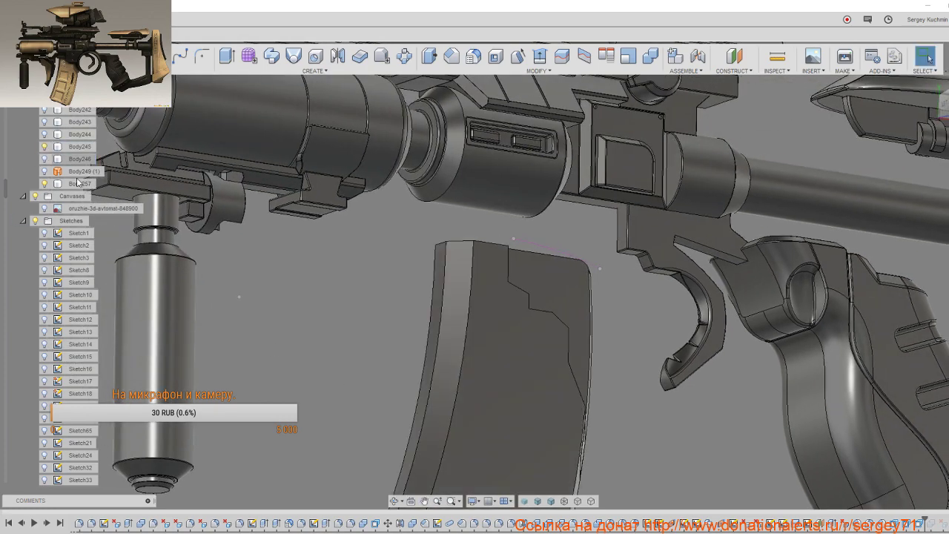
pyautogui.keyDown('shift'); pyautogui.moveTo(440, 314); pyautogui.dragTo(388, 318, button='middle'); pyautogui.keyUp('shift')
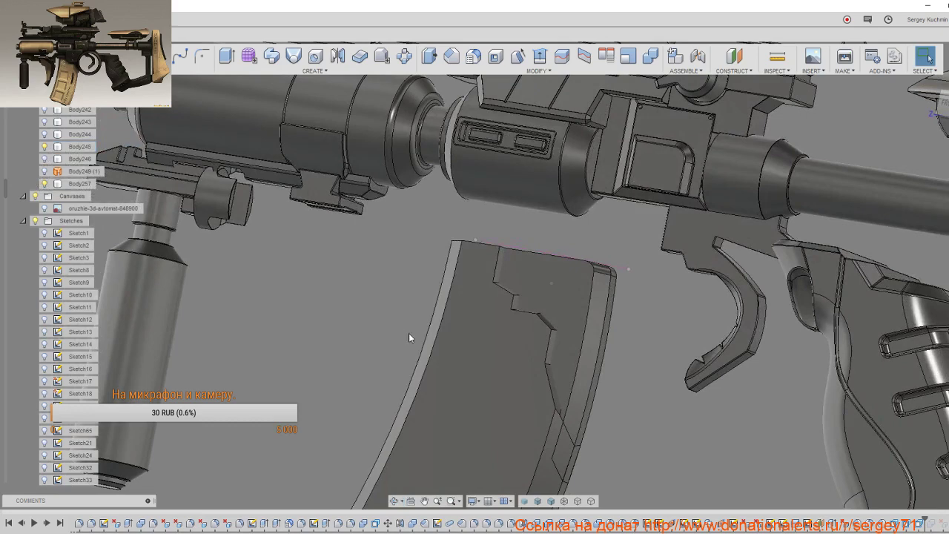
pyautogui.press('s')
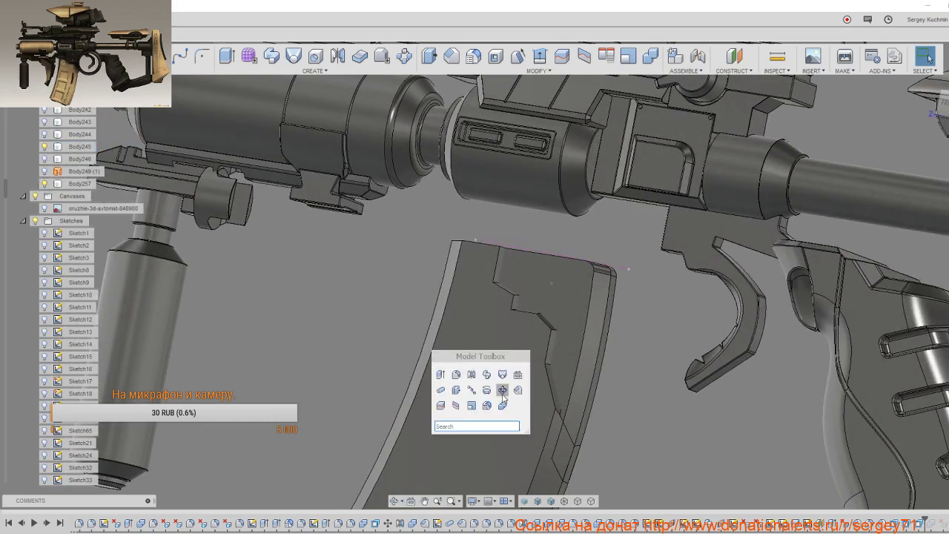
pyautogui.click(501, 406)
pyautogui.click(571, 332)
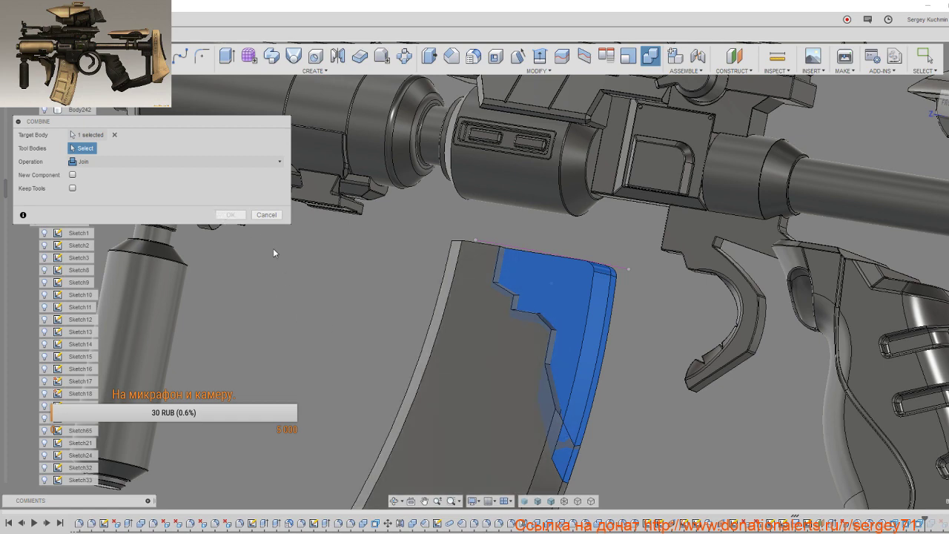
pyautogui.moveTo(504, 338)
pyautogui.keyDown('shift'); pyautogui.mouseDown(button='middle')
pyautogui.moveTo(526, 361)
pyautogui.moveTo(314, 300)
pyautogui.mouseUp(button='middle'); pyautogui.keyUp('shift')
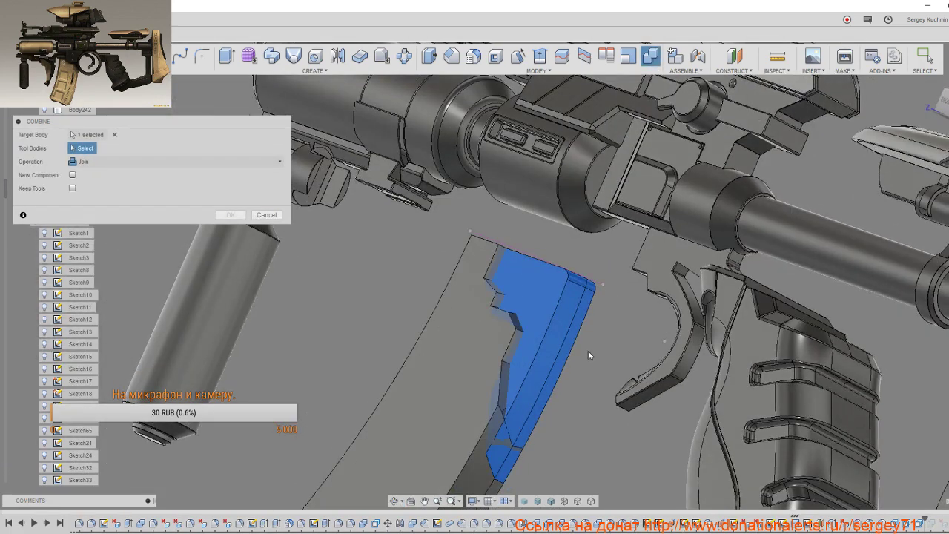
pyautogui.click(475, 354)
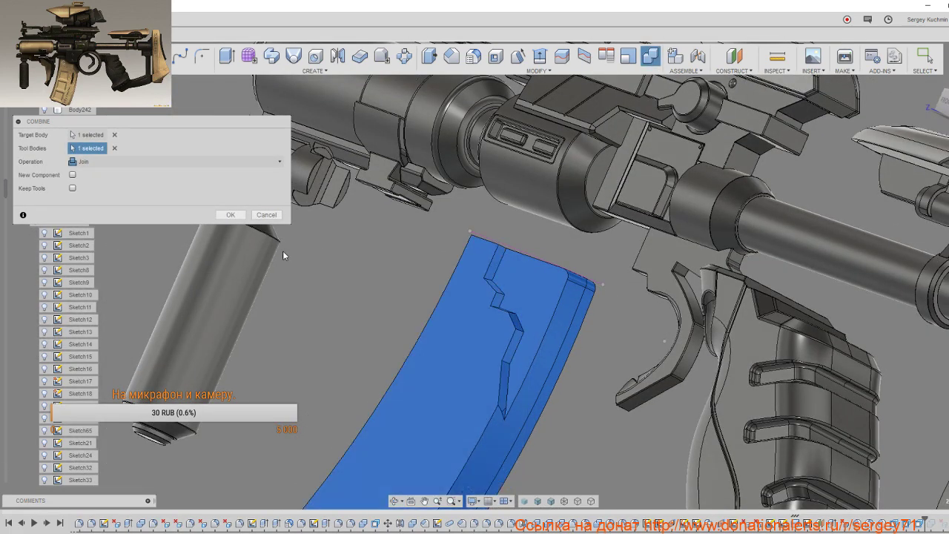
pyautogui.click(237, 218)
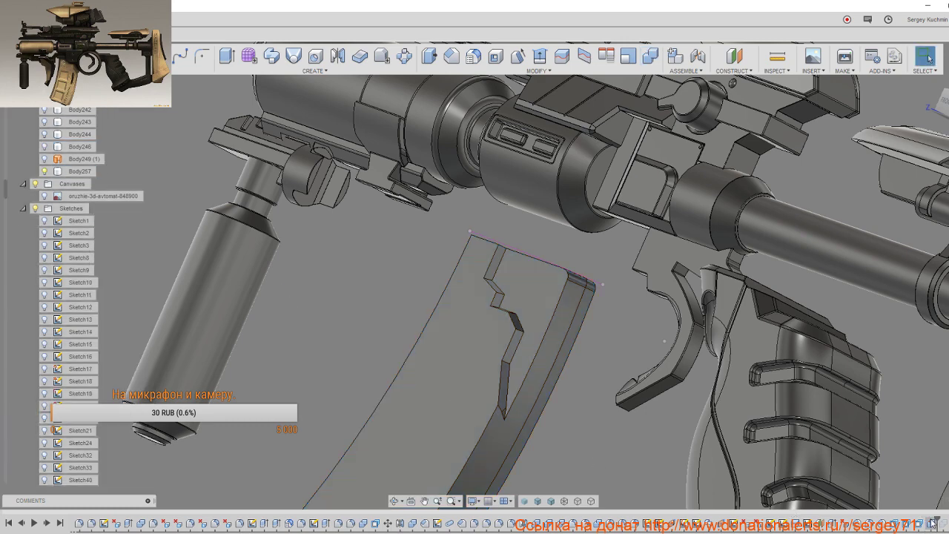
# Step: Zoom in and back out to inspect the joined magazine's stepped notch
pyautogui.rightClick(932, 521)
pyautogui.press('Escape')
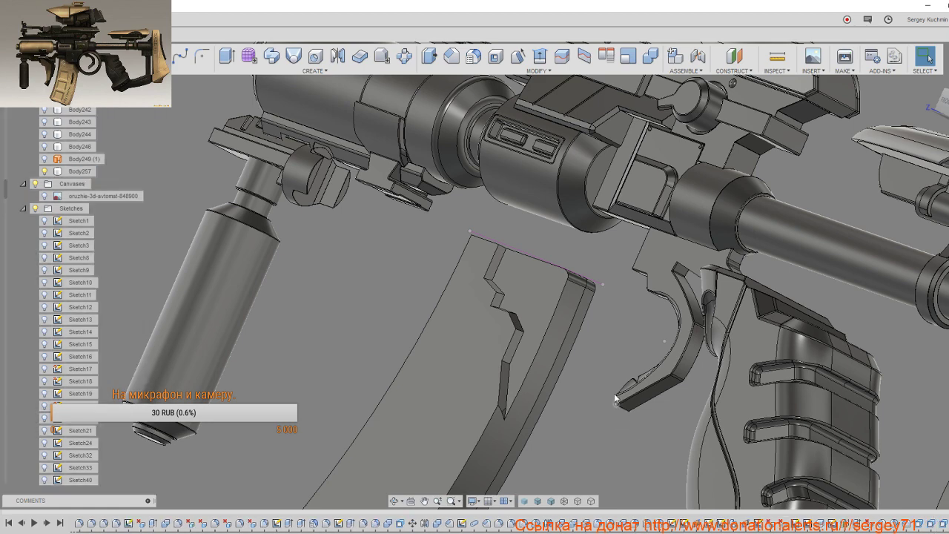
pyautogui.moveTo(572, 370); pyautogui.dragTo(528, 361, button='middle')
pyautogui.scroll(2, 478, 413)
pyautogui.scroll(2, 438, 428)
pyautogui.scroll(2, 427, 415)
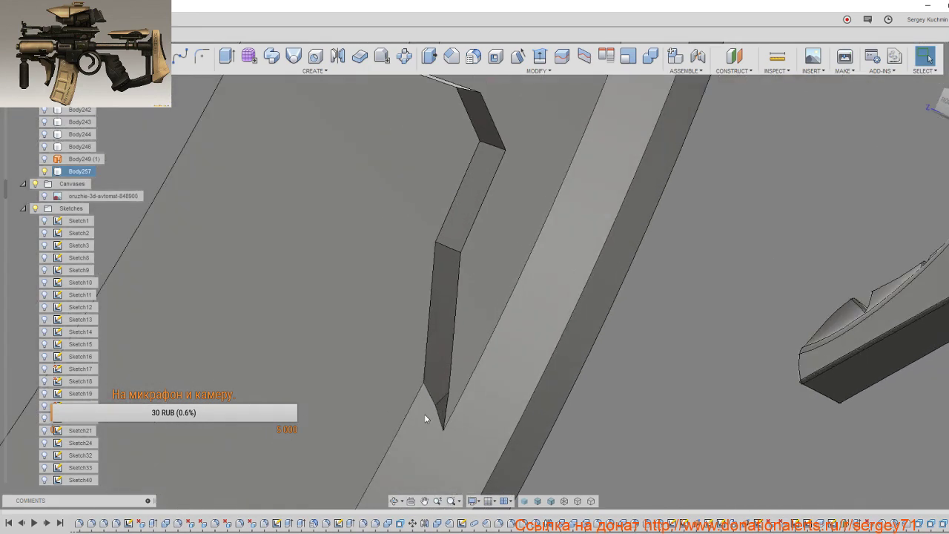
pyautogui.scroll(1, 445, 417)
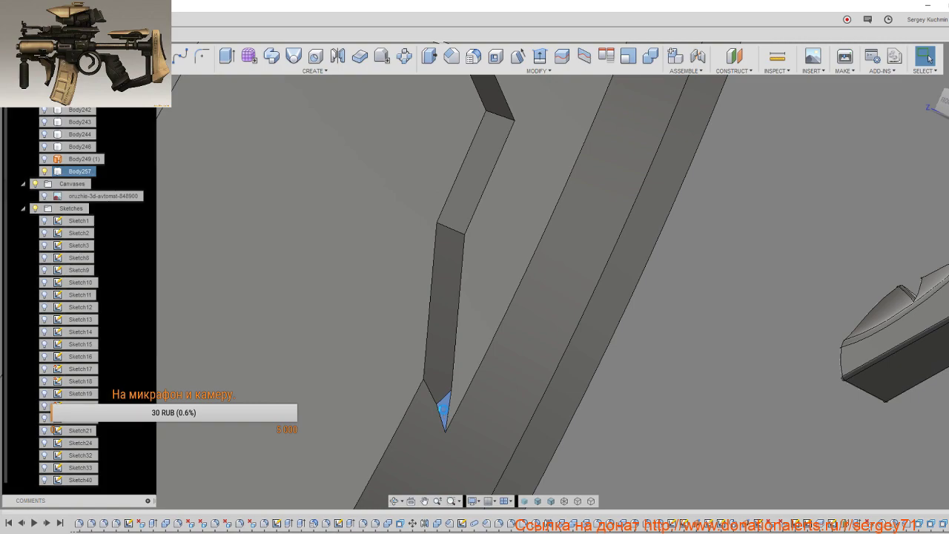
pyautogui.scroll(-2, 443, 409)
pyautogui.scroll(-2, 445, 415)
pyautogui.scroll(-3, 446, 418)
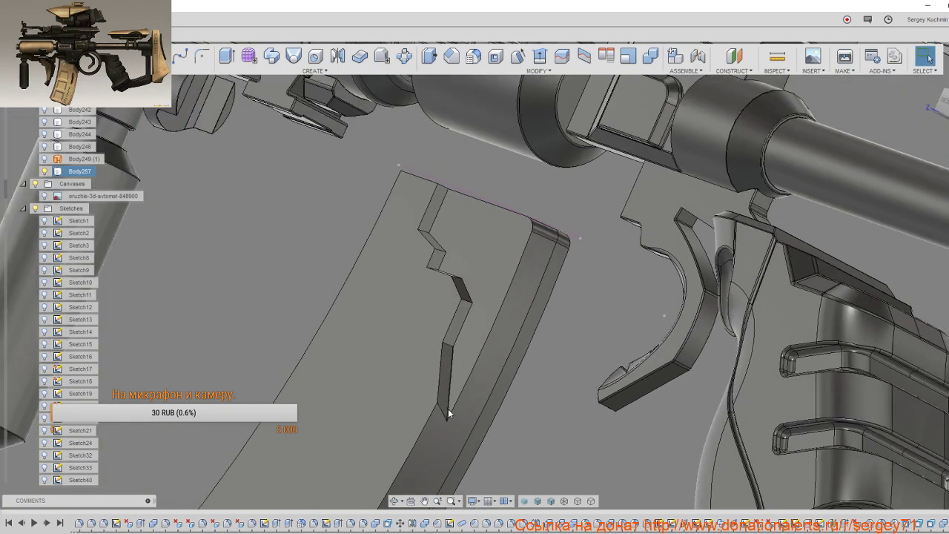
pyautogui.scroll(-3, 447, 408)
# Step: Orbit the magazine to face the viewer and start a new fillet
pyautogui.keyDown('shift'); pyautogui.moveTo(449, 406); pyautogui.dragTo(490, 398, button='middle'); pyautogui.keyUp('shift')
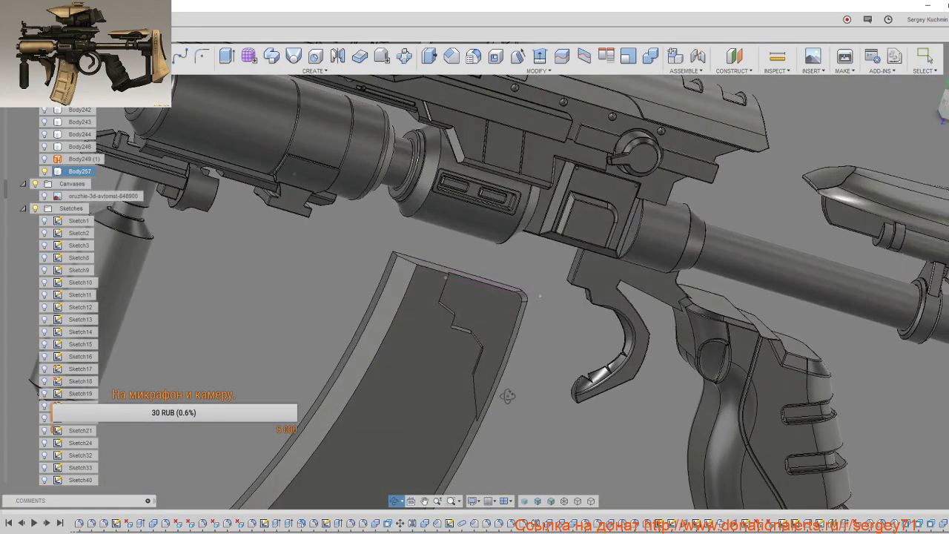
pyautogui.keyDown('shift'); pyautogui.moveTo(490, 398); pyautogui.dragTo(458, 397, button='middle'); pyautogui.keyUp('shift')
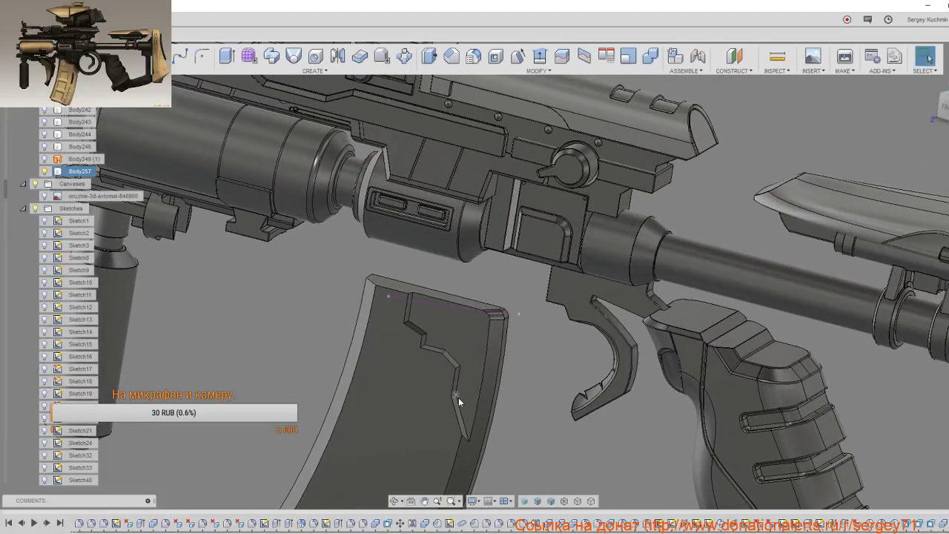
pyautogui.press('f')
pyautogui.scroll(2, 463, 408)
pyautogui.scroll(2, 449, 356)
# Step: Fillet the seven stepped-notch edges of the combined magazine at 1 mm
pyautogui.scroll(2, 433, 319)
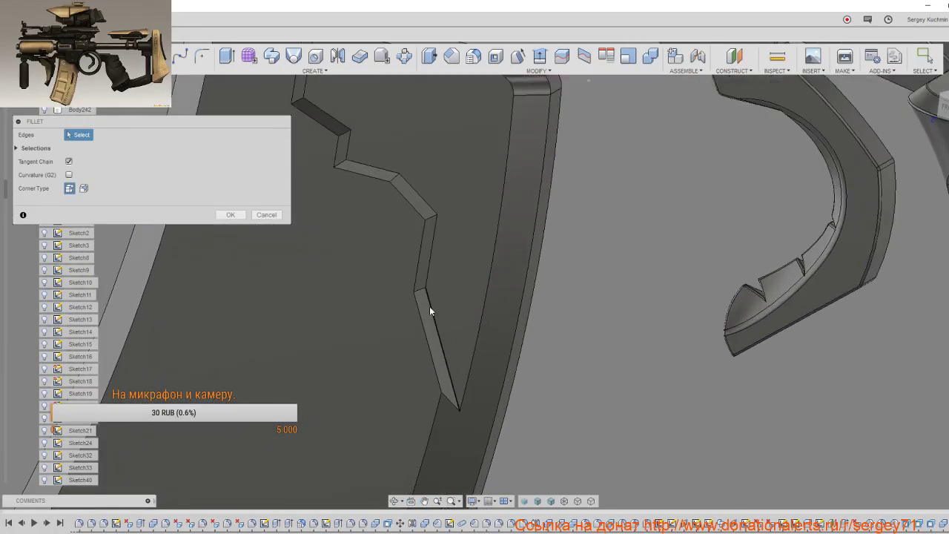
pyautogui.click(421, 290)
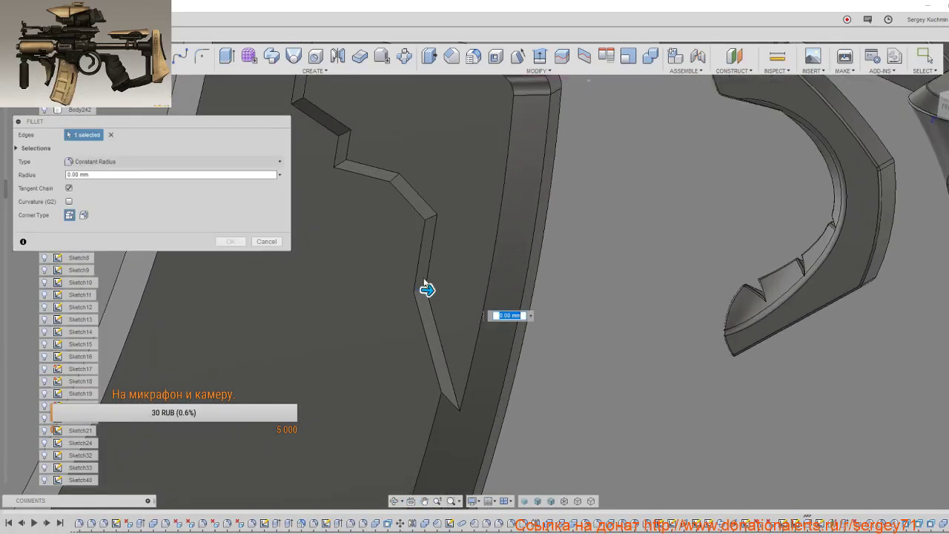
pyautogui.click(429, 220)
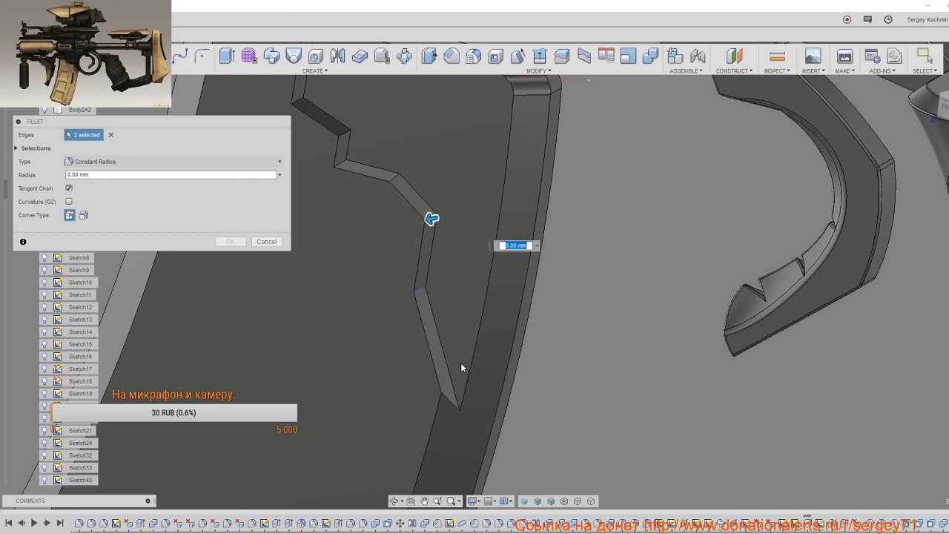
pyautogui.click(450, 401)
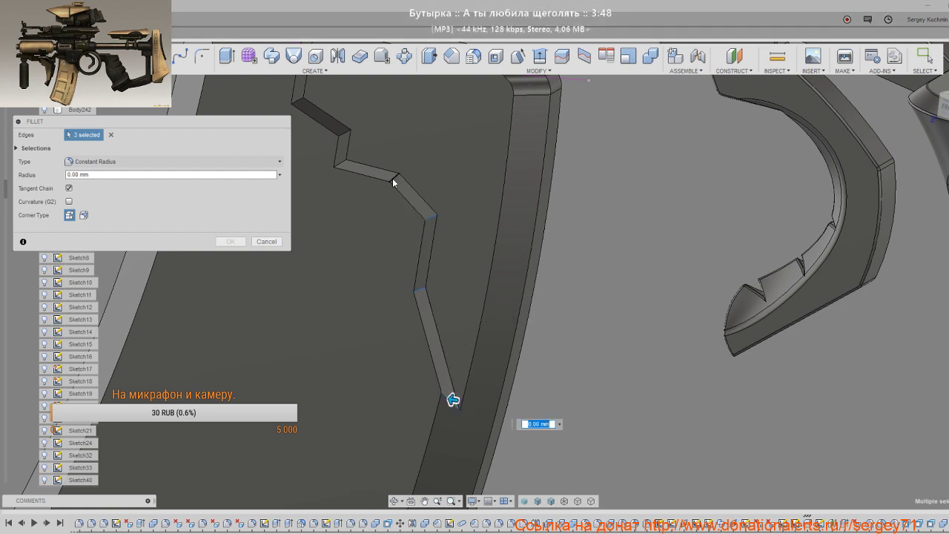
pyautogui.click(392, 181)
pyautogui.click(338, 165)
pyautogui.moveTo(338, 164); pyautogui.dragTo(458, 295, button='middle')
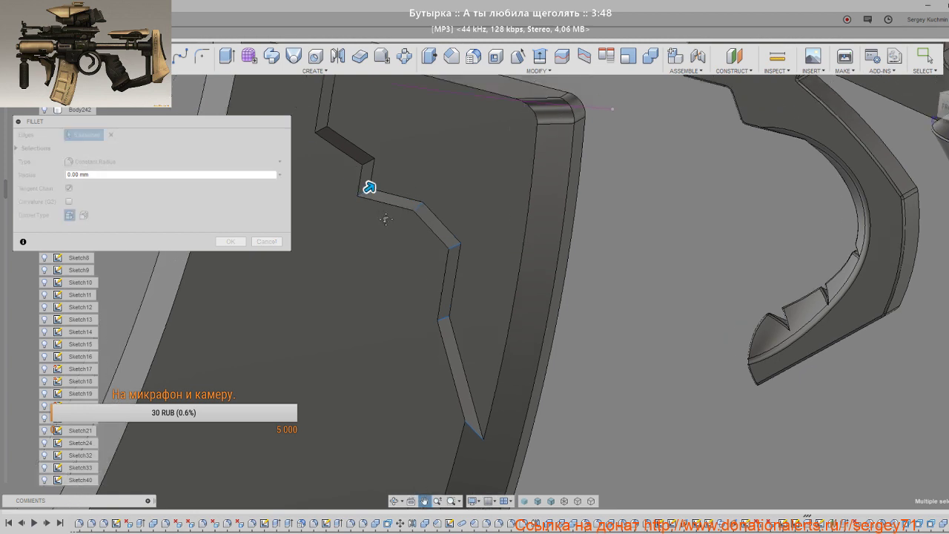
pyautogui.click(451, 282)
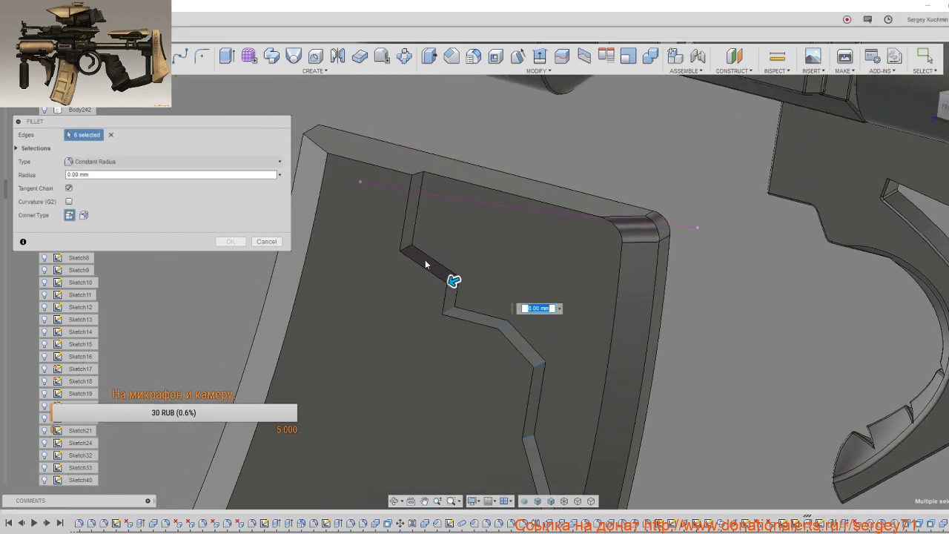
pyautogui.click(413, 252)
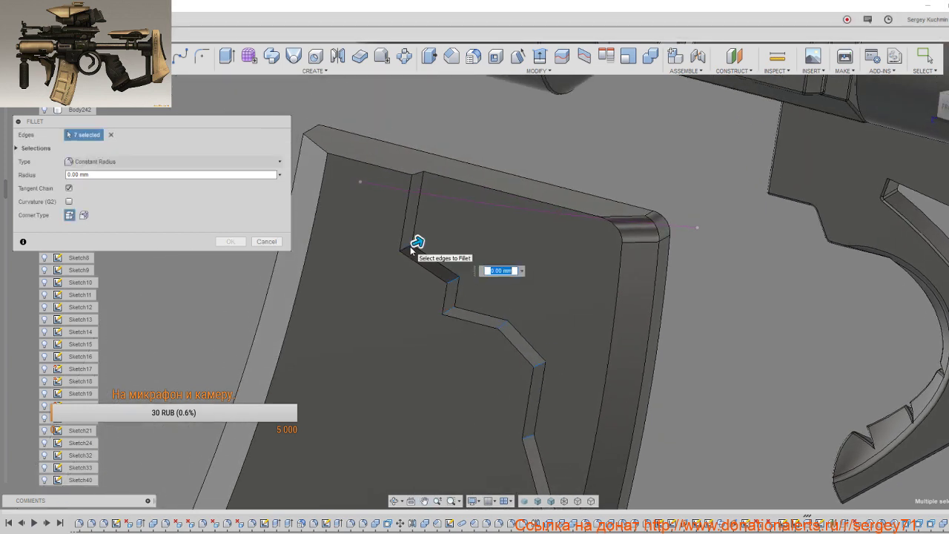
pyautogui.click(521, 271)
pyautogui.write('1')
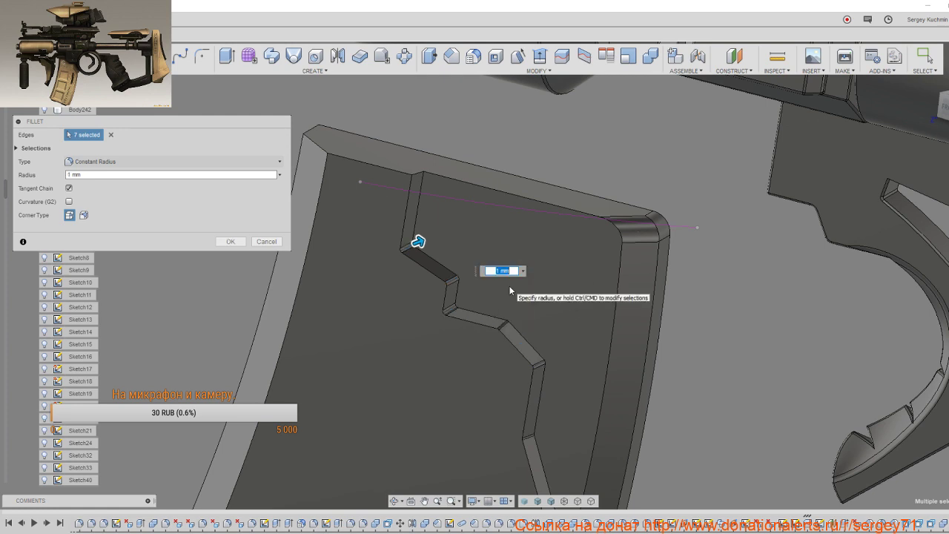
pyautogui.click(229, 242)
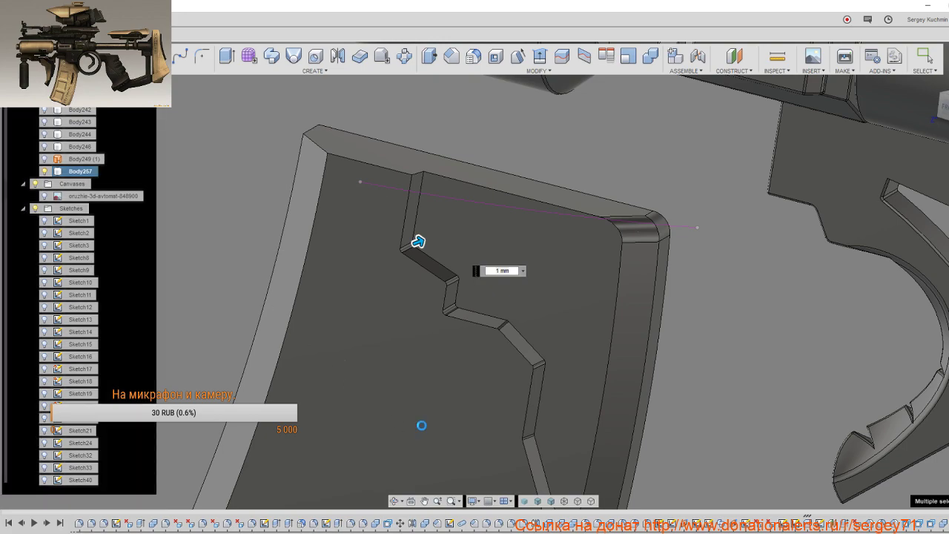
# Step: Orbit to inspect the magazine recess and clear the selection
pyautogui.scroll(-5, 422, 425)
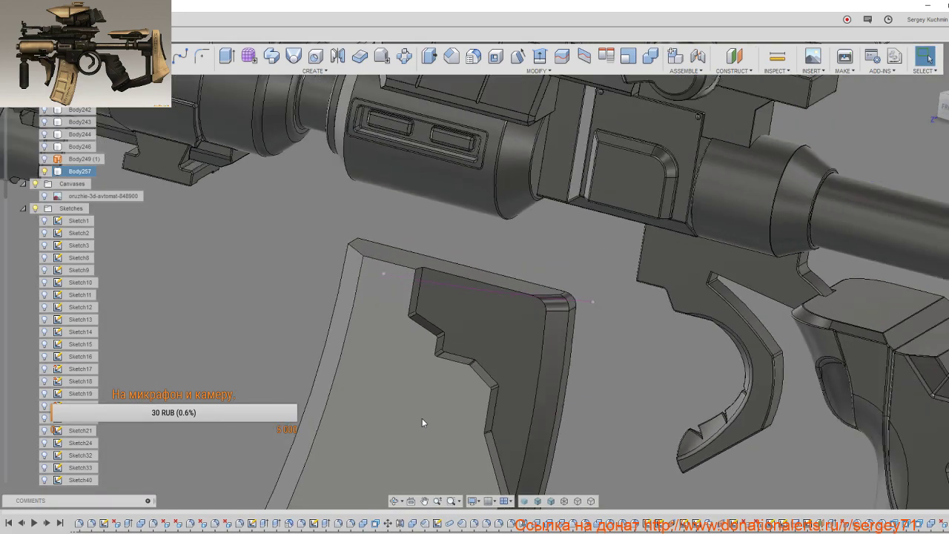
pyautogui.moveTo(432, 427)
pyautogui.keyDown('shift'); pyautogui.mouseDown(button='middle')
pyautogui.moveTo(486, 400)
pyautogui.moveTo(465, 412)
pyautogui.moveTo(476, 346)
pyautogui.mouseUp(button='middle'); pyautogui.keyUp('shift')
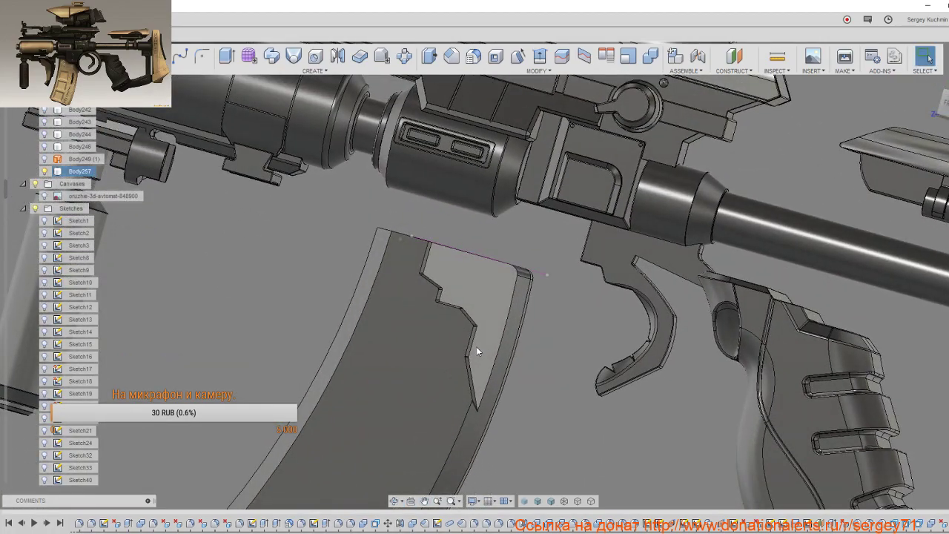
pyautogui.press('Escape')
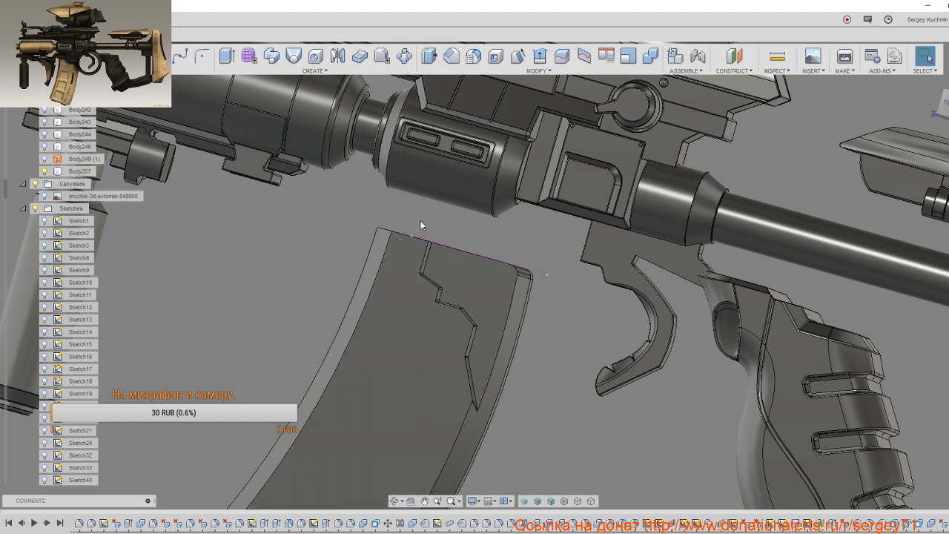
# Step: Trial a chamfer on the jagged recess edge at 2 mm, then 1 mm, and discard it
pyautogui.click(450, 58)
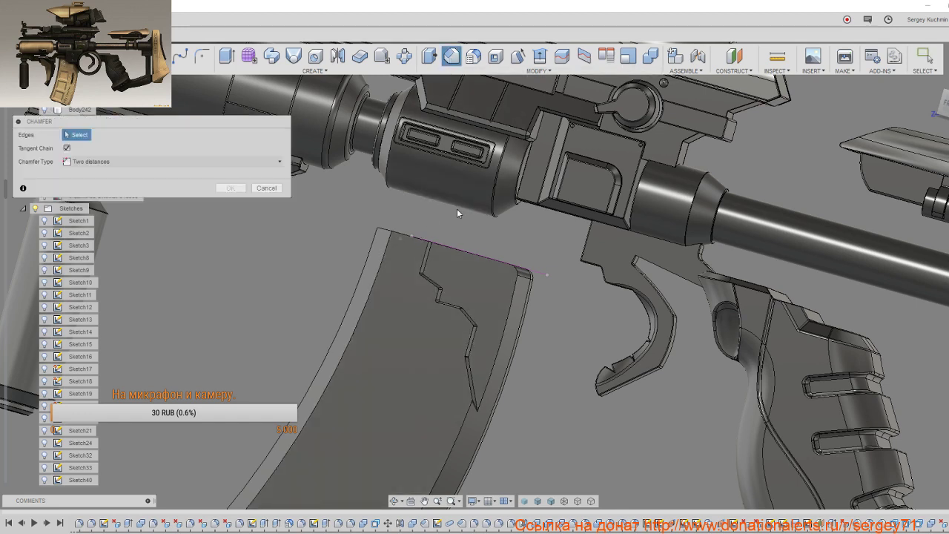
pyautogui.click(433, 283)
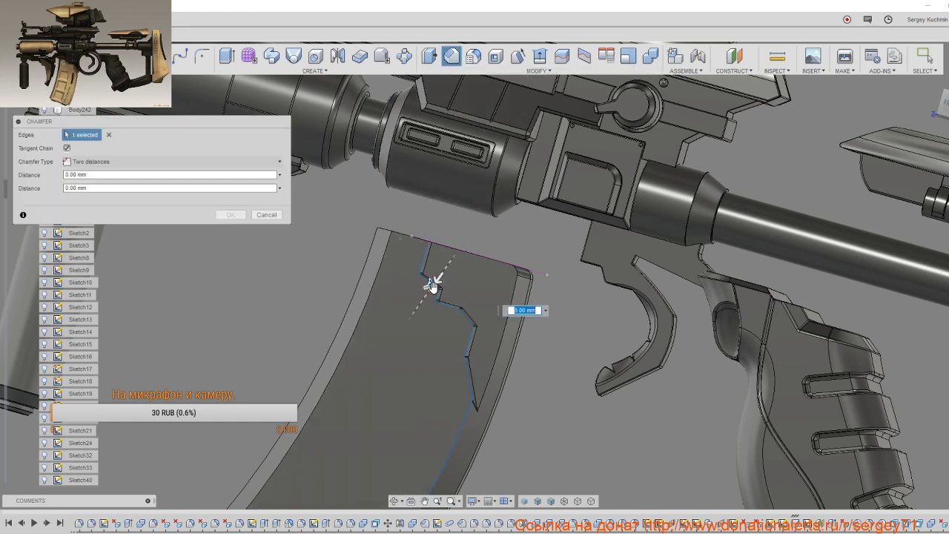
pyautogui.click(545, 310)
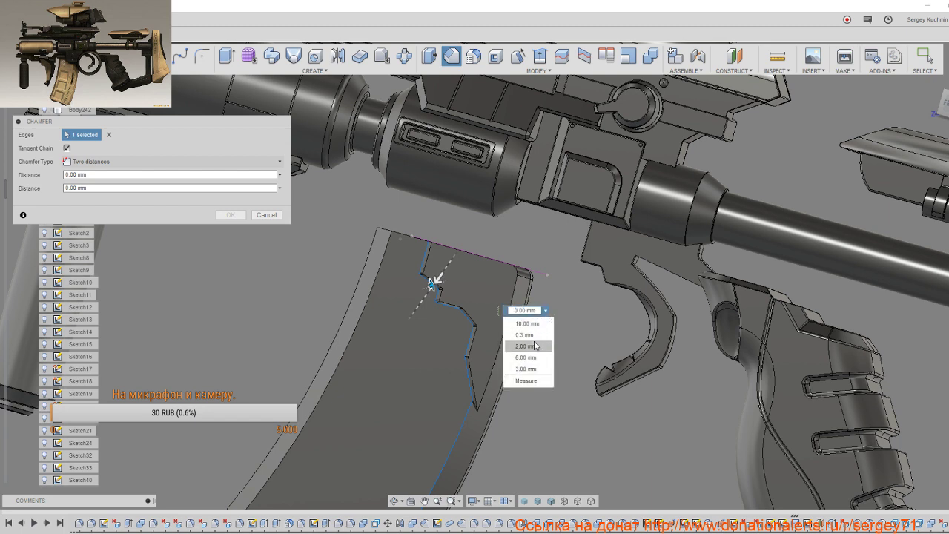
pyautogui.click(534, 346)
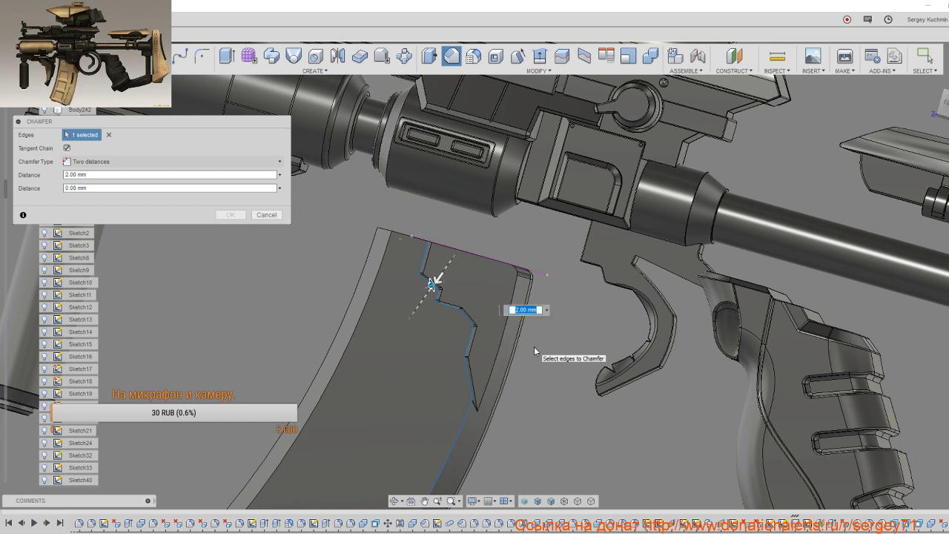
pyautogui.click(546, 309)
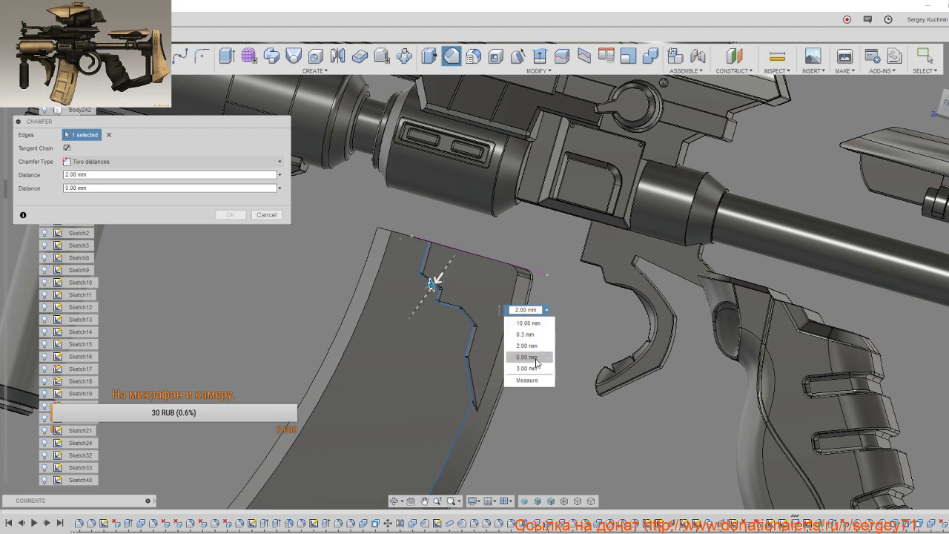
pyautogui.click(528, 310)
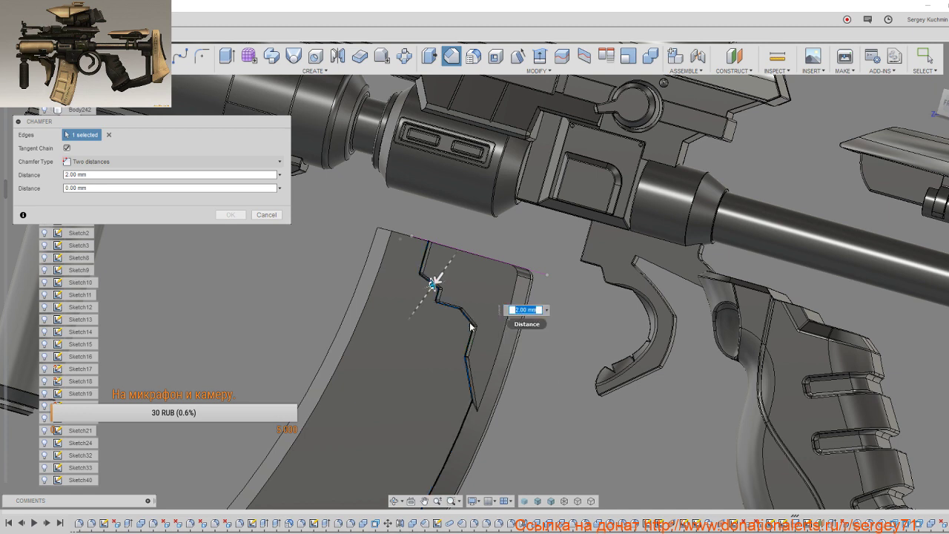
pyautogui.write('1')
pyautogui.scroll(-3, 477, 386)
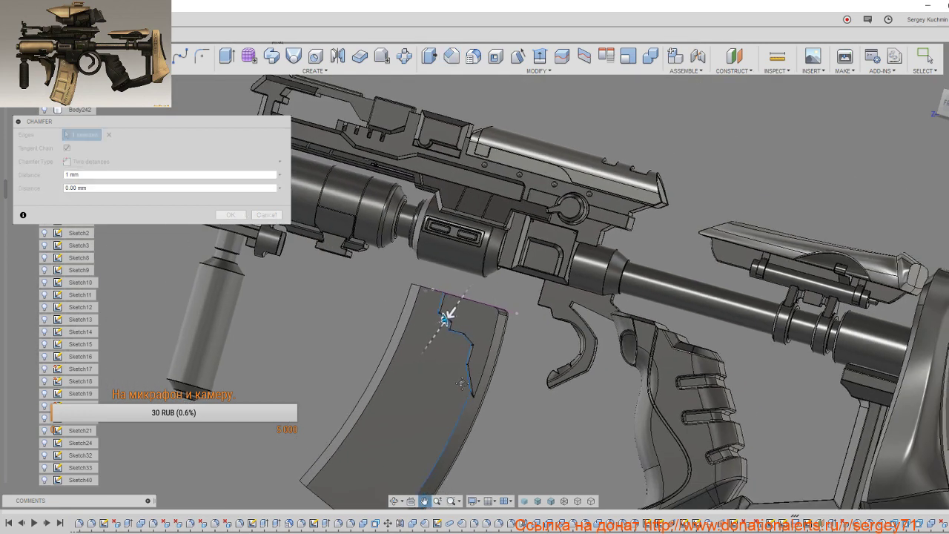
pyautogui.keyDown('shift'); pyautogui.moveTo(475, 387); pyautogui.dragTo(457, 364, button='middle'); pyautogui.keyUp('shift')
pyautogui.click(252, 214)
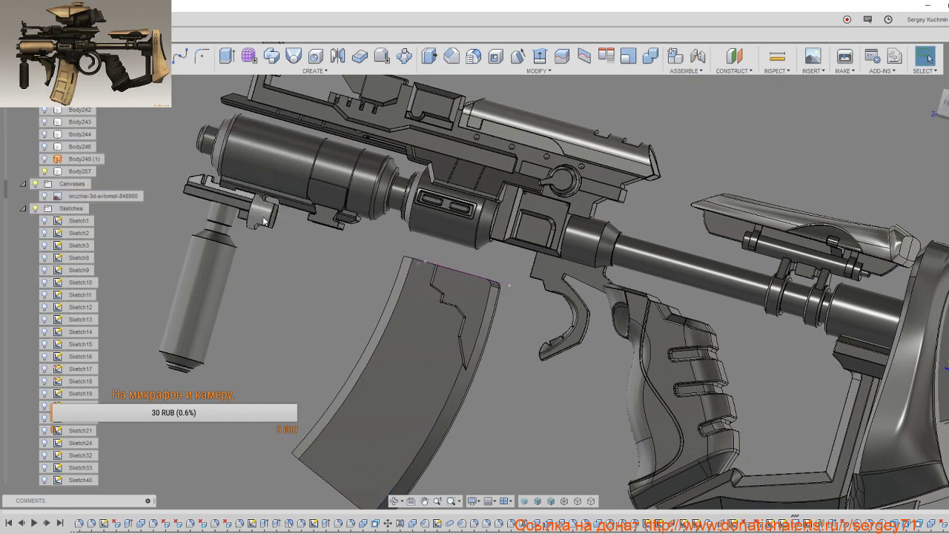
# Step: Start a fillet instead, framing the magazine's jagged edge
pyautogui.press('f')
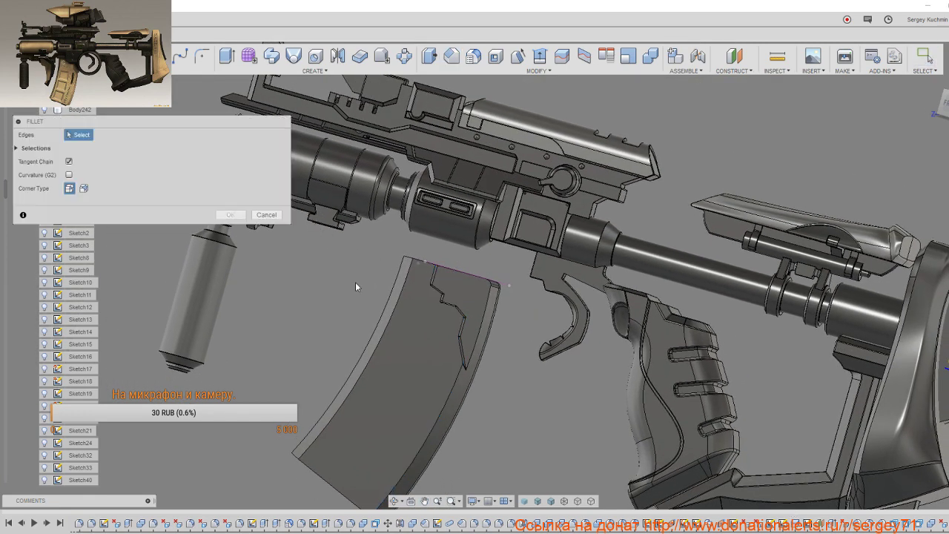
pyautogui.moveTo(426, 335); pyautogui.dragTo(485, 282, button='middle')
pyautogui.scroll(2, 516, 311)
# Step: Fillet the magazine's jagged recess edge with a 1 mm radius and inspect the preview
pyautogui.scroll(3, 514, 311)
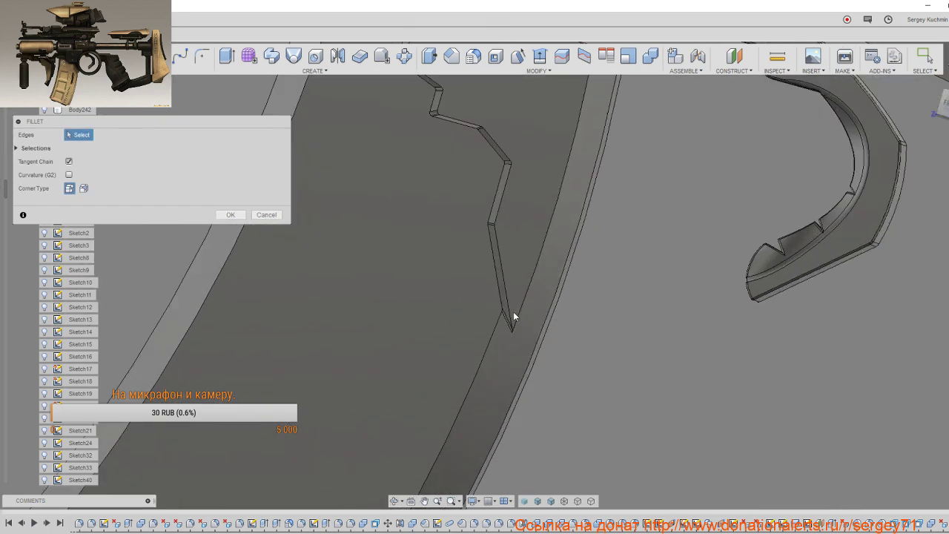
pyautogui.click(501, 304)
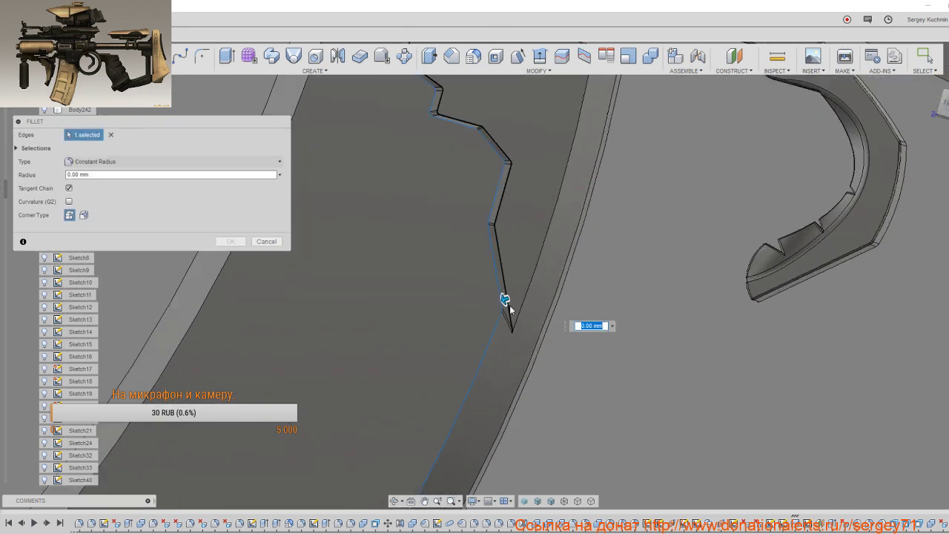
pyautogui.click(506, 304)
pyautogui.click(504, 300)
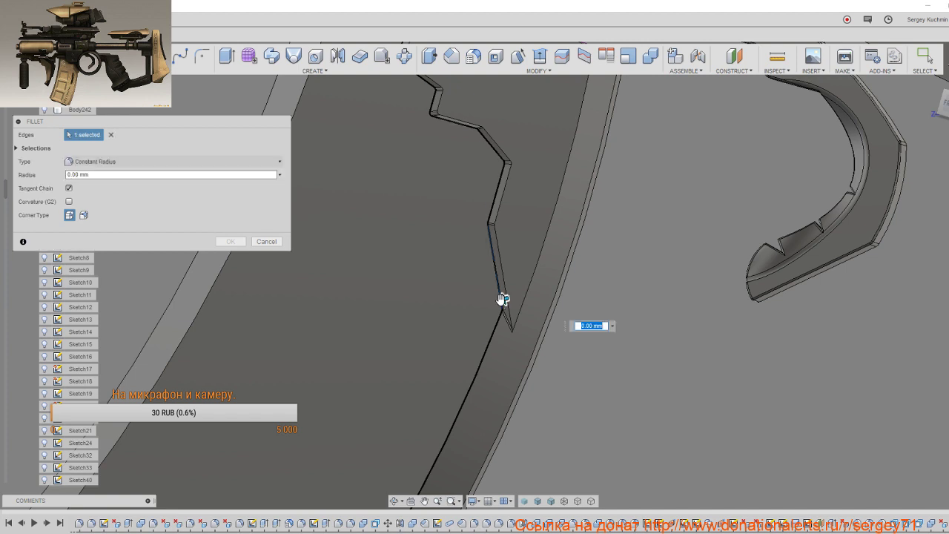
pyautogui.moveTo(503, 298); pyautogui.dragTo(530, 318)
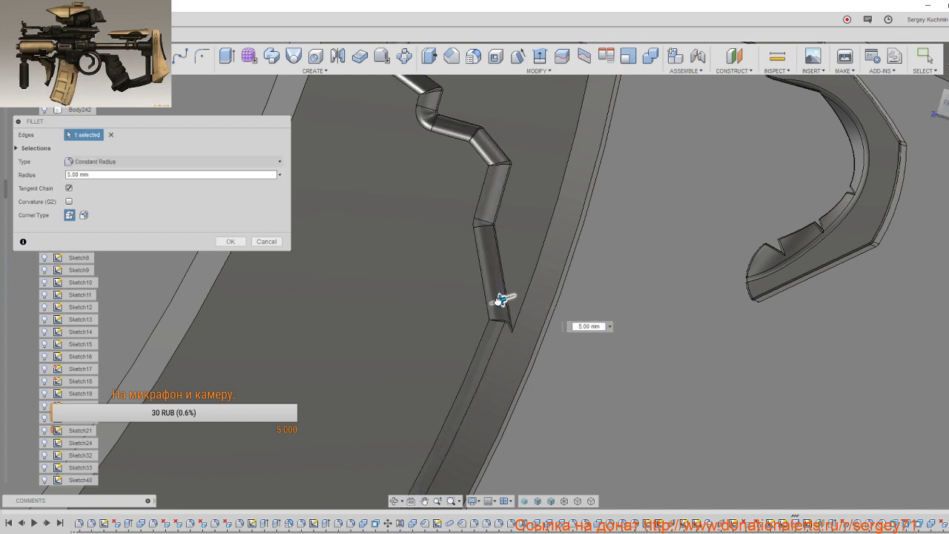
pyautogui.scroll(-3, 530, 317)
pyautogui.scroll(-3, 564, 326)
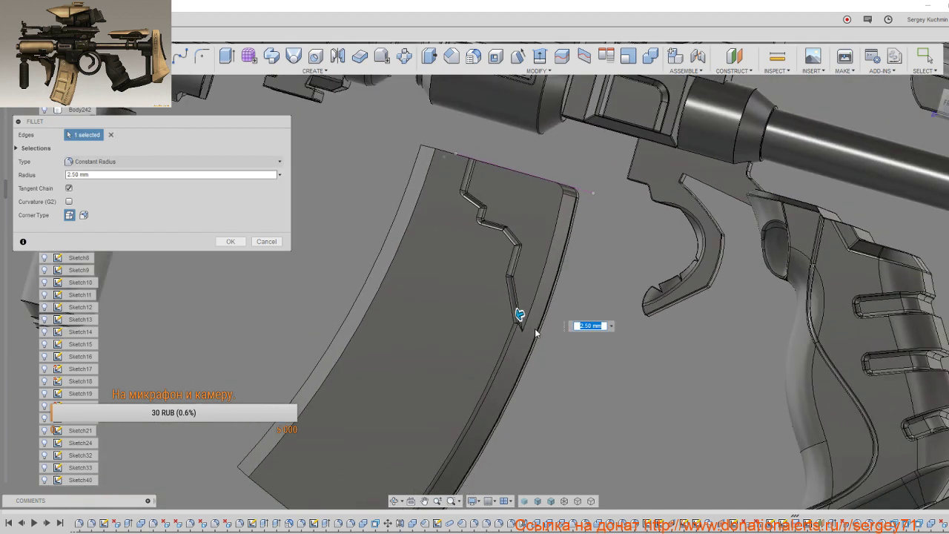
pyautogui.click(612, 326)
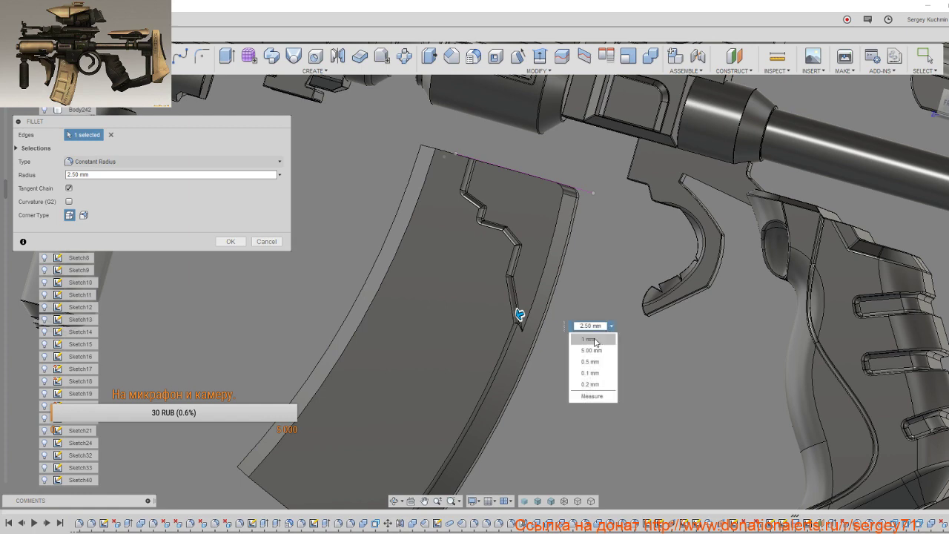
pyautogui.click(593, 337)
pyautogui.moveTo(521, 342)
pyautogui.mouseDown(button='middle')
pyautogui.moveTo(604, 354)
pyautogui.moveTo(598, 360)
pyautogui.mouseUp(button='middle')
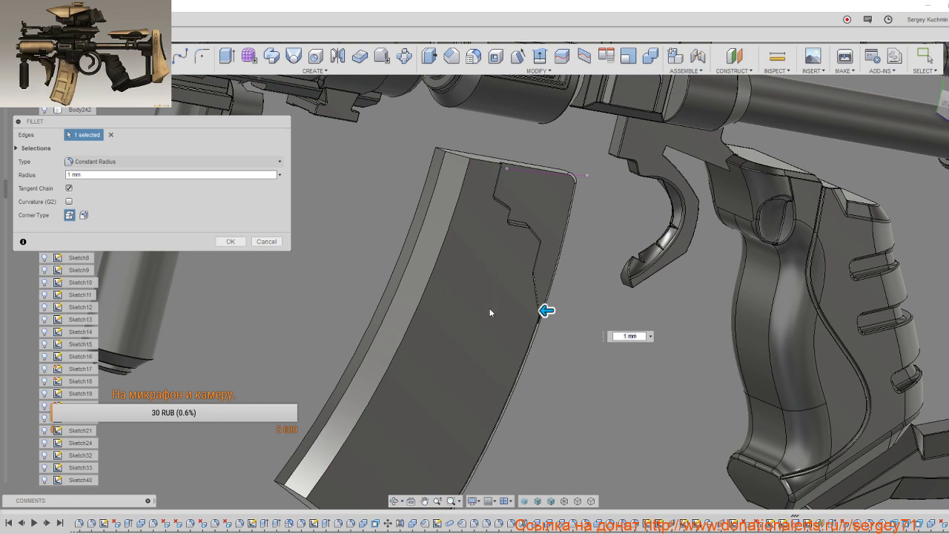
pyautogui.scroll(-2, 489, 311)
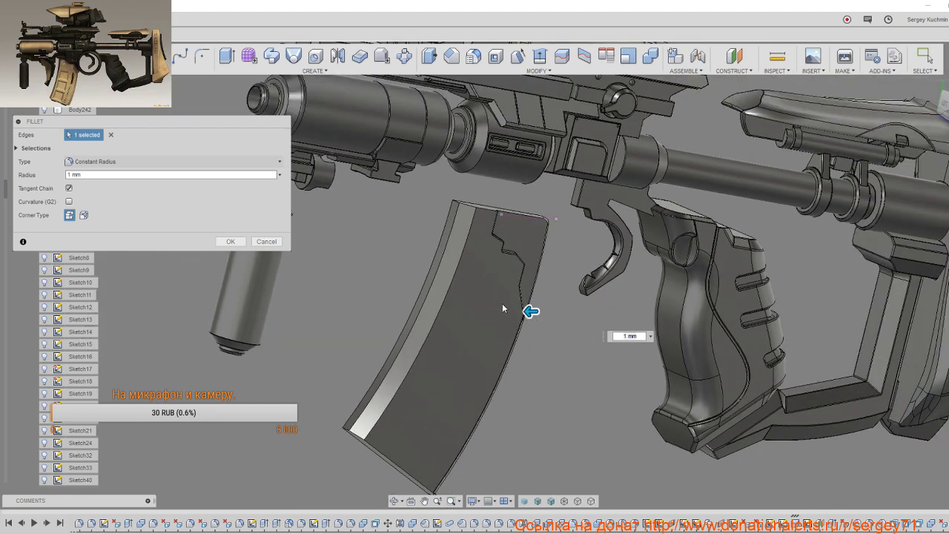
pyautogui.moveTo(502, 303)
pyautogui.keyDown('shift'); pyautogui.mouseDown(button='middle')
pyautogui.moveTo(555, 272)
pyautogui.moveTo(555, 250)
pyautogui.moveTo(568, 240)
pyautogui.moveTo(540, 261)
pyautogui.mouseUp(button='middle'); pyautogui.keyUp('shift')
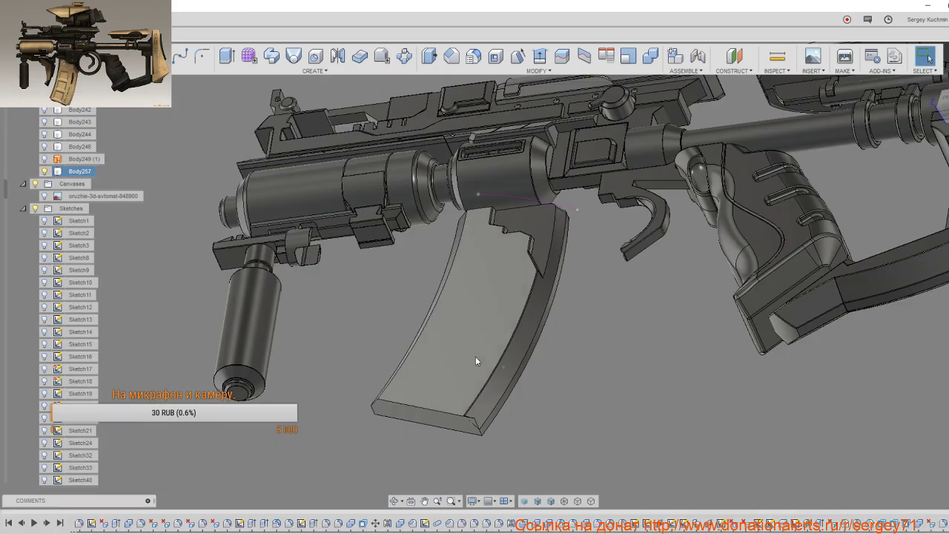
# Step: Select the small face at the magazine's bottom tip, view it from below, and begin a fillet
pyautogui.keyDown('shift'); pyautogui.moveTo(475, 356); pyautogui.dragTo(519, 319, button='middle'); pyautogui.keyUp('shift')
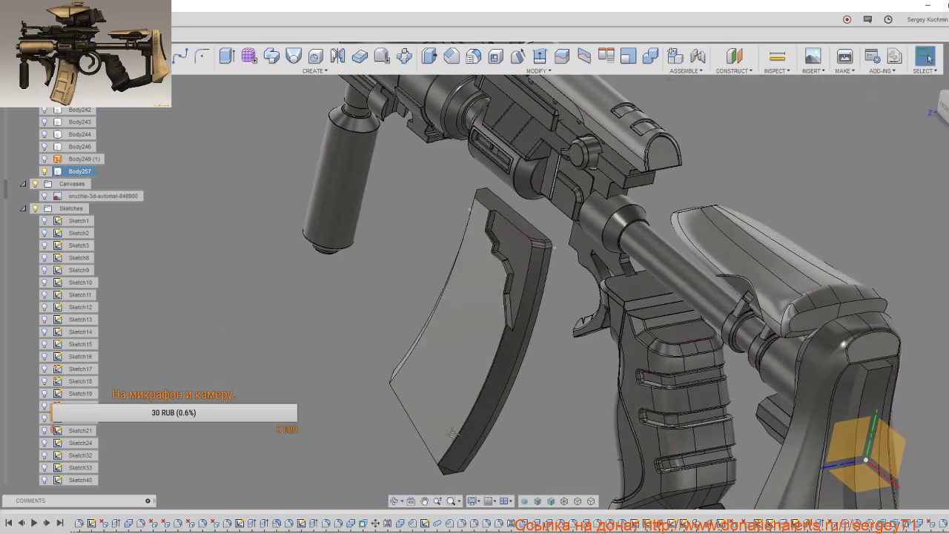
pyautogui.scroll(5, 451, 434)
pyautogui.scroll(2, 482, 350)
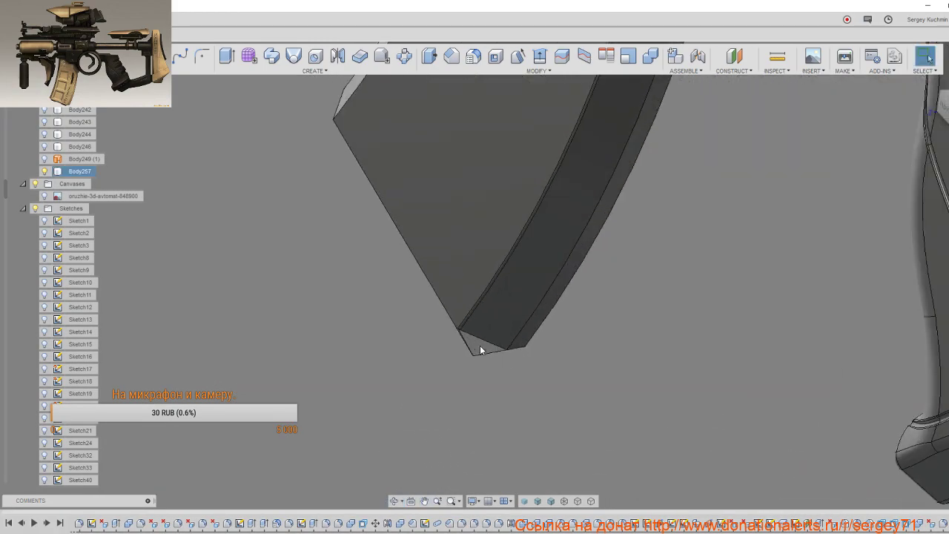
pyautogui.click(480, 348)
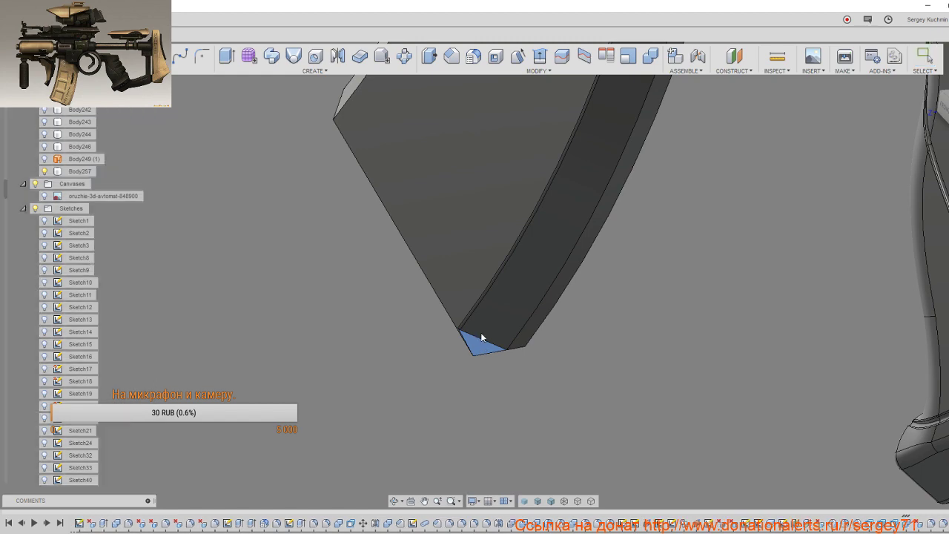
pyautogui.scroll(-3, 482, 335)
pyautogui.keyDown('shift'); pyautogui.moveTo(485, 340); pyautogui.dragTo(469, 402, button='middle'); pyautogui.keyUp('shift')
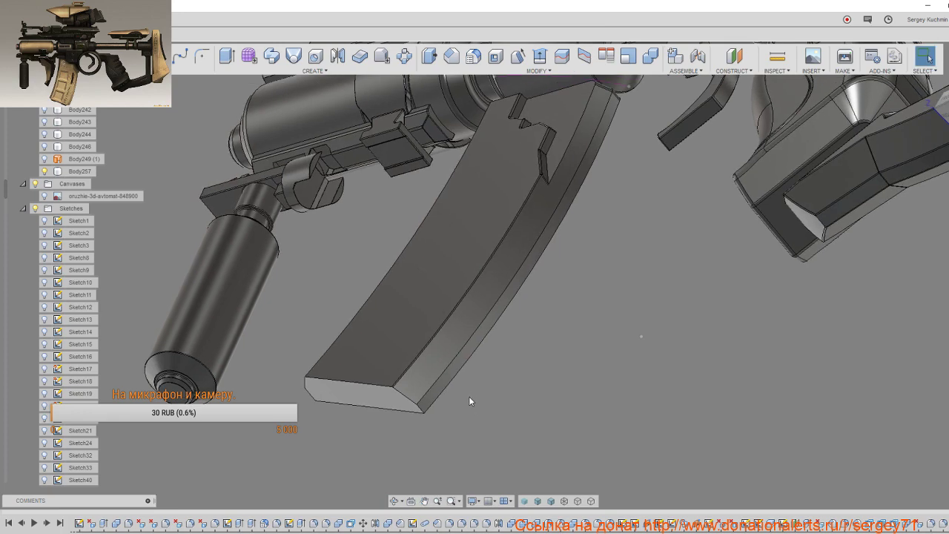
pyautogui.press('f')
pyautogui.click(471, 340)
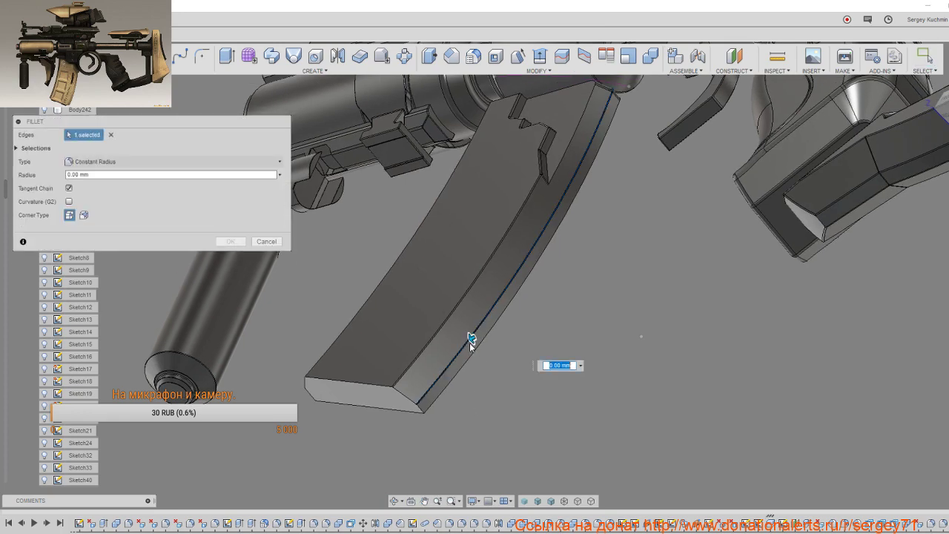
pyautogui.scroll(-3, 470, 342)
pyautogui.scroll(-2, 519, 459)
pyautogui.scroll(5, 544, 454)
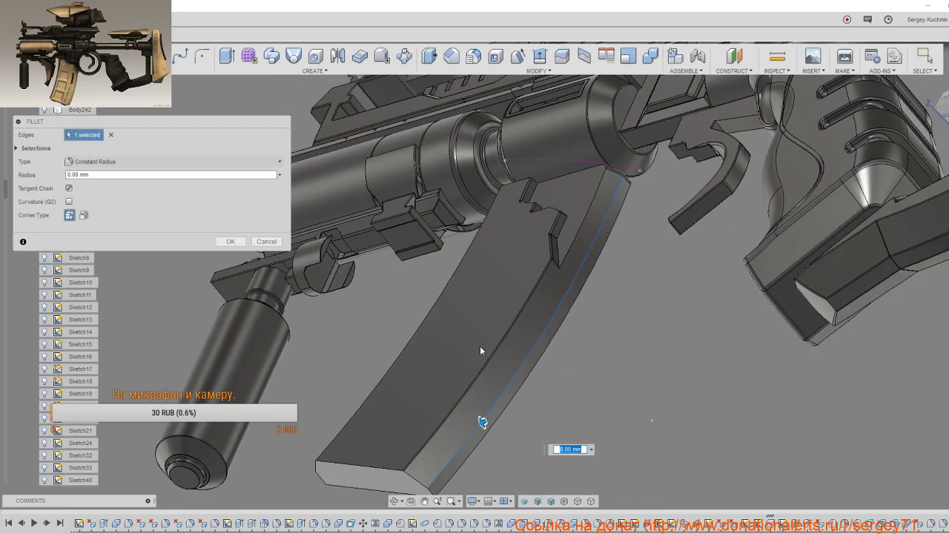
pyautogui.keyDown('shift'); pyautogui.moveTo(479, 350); pyautogui.dragTo(588, 366, button='middle'); pyautogui.keyUp('shift')
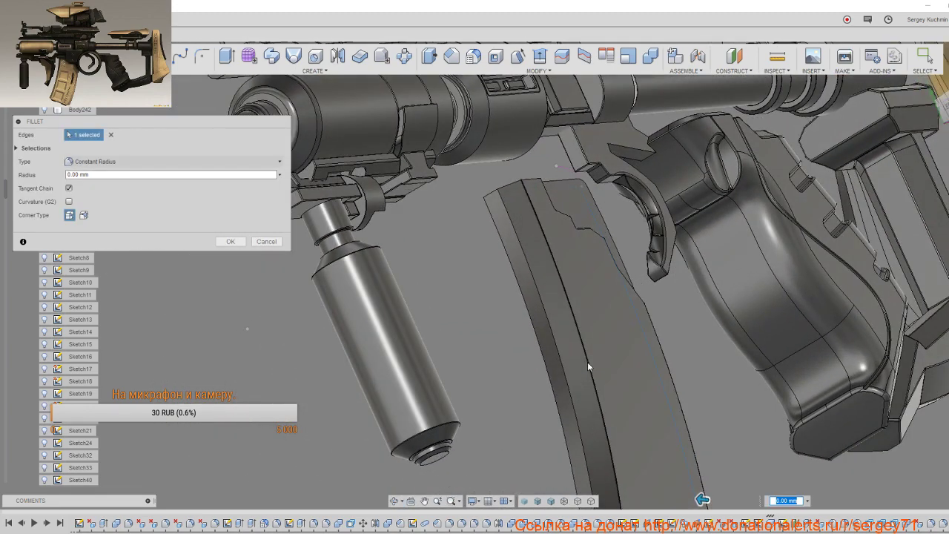
pyautogui.click(587, 361)
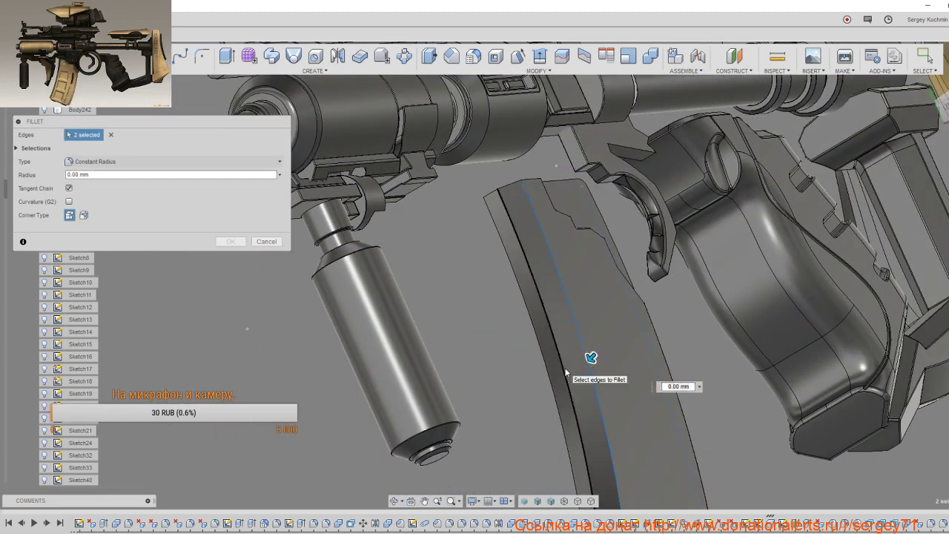
pyautogui.click(564, 369)
pyautogui.click(676, 395)
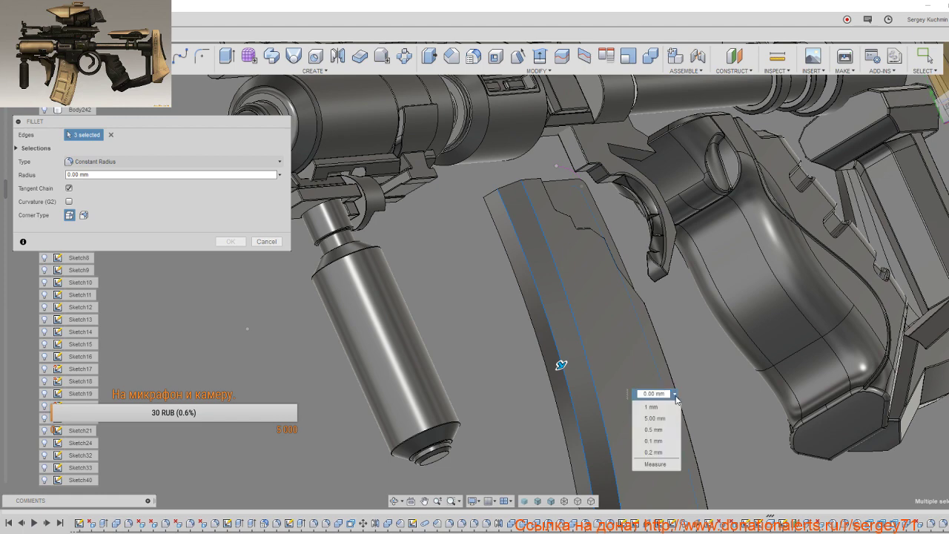
pyautogui.click(651, 406)
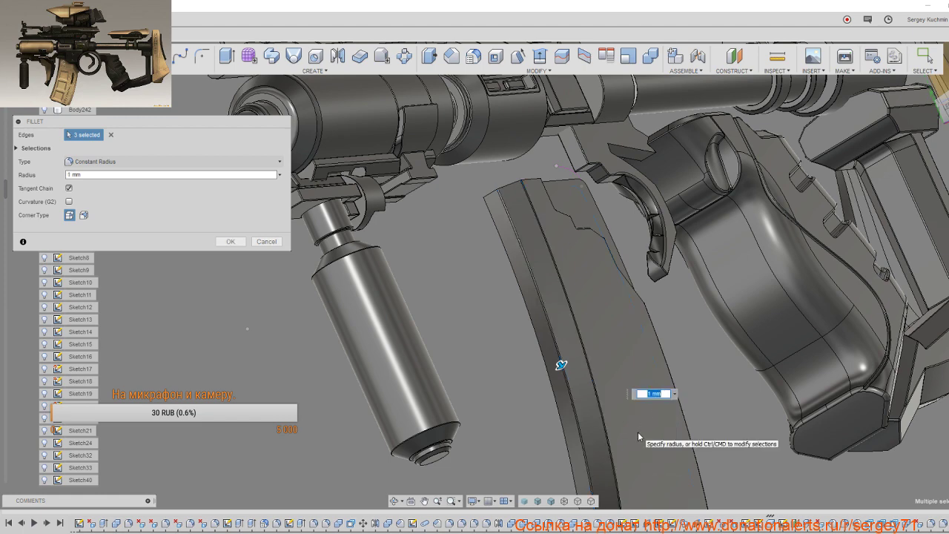
pyautogui.keyDown('shift'); pyautogui.moveTo(637, 432); pyautogui.dragTo(314, 341, button='middle'); pyautogui.keyUp('shift')
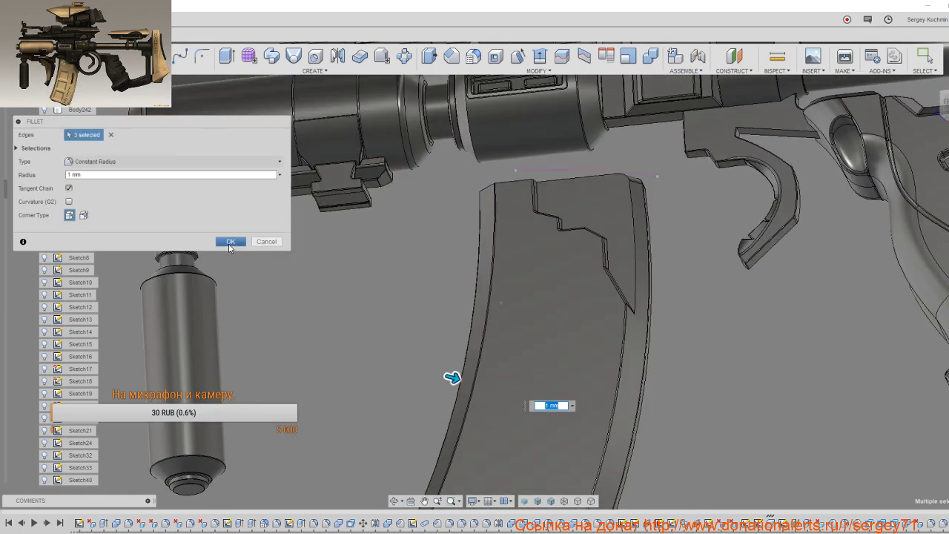
pyautogui.click(224, 241)
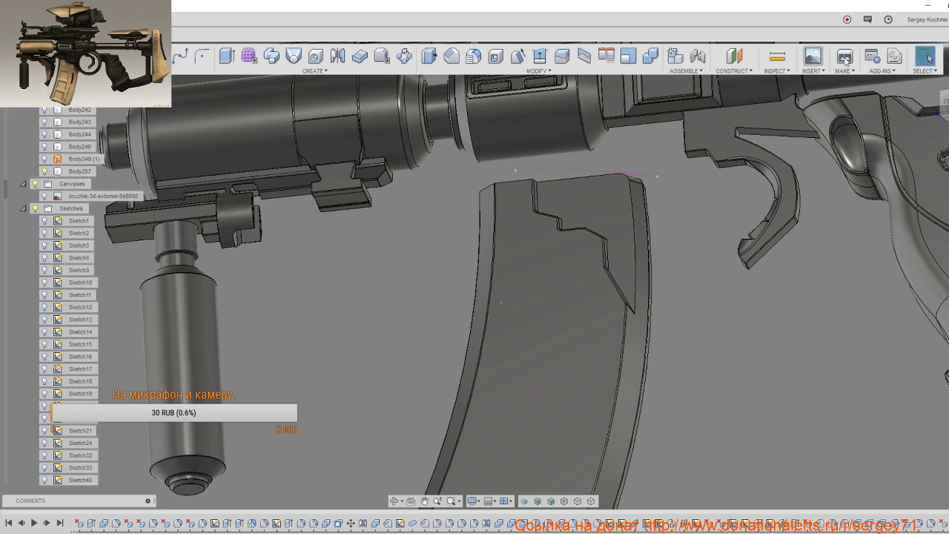
pyautogui.scroll(-5, 818, 238)
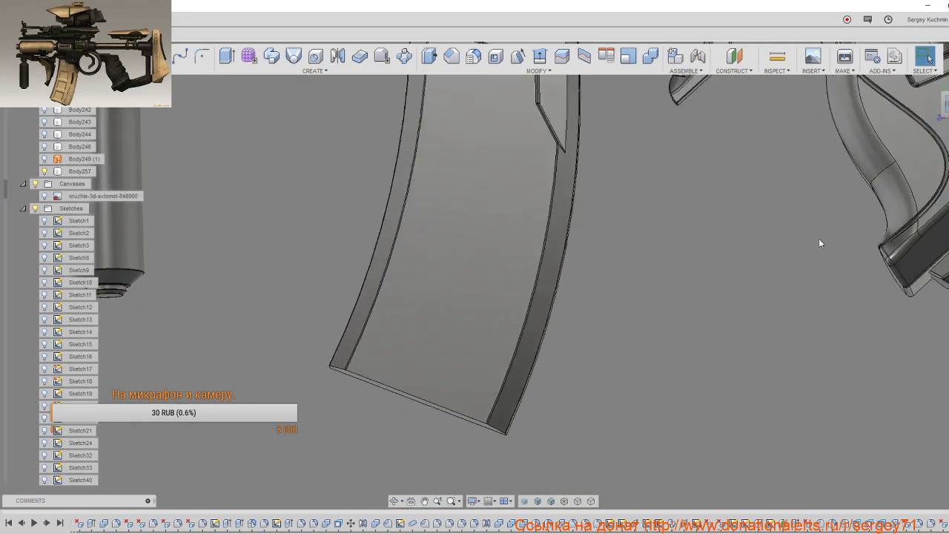
pyautogui.scroll(-2, 711, 273)
pyautogui.moveTo(658, 248); pyautogui.dragTo(682, 360, button='middle')
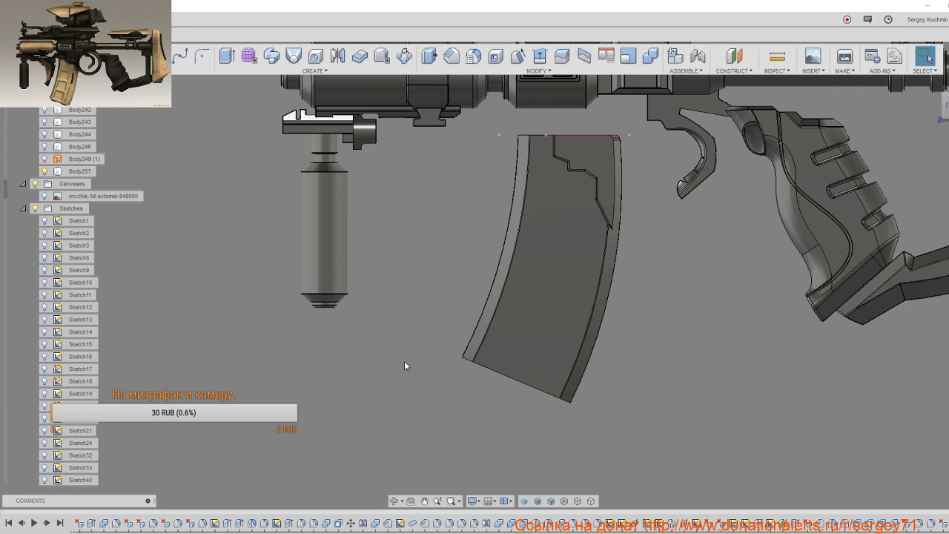
pyautogui.keyDown('shift'); pyautogui.moveTo(404, 366); pyautogui.dragTo(424, 356, button='middle'); pyautogui.keyUp('shift')
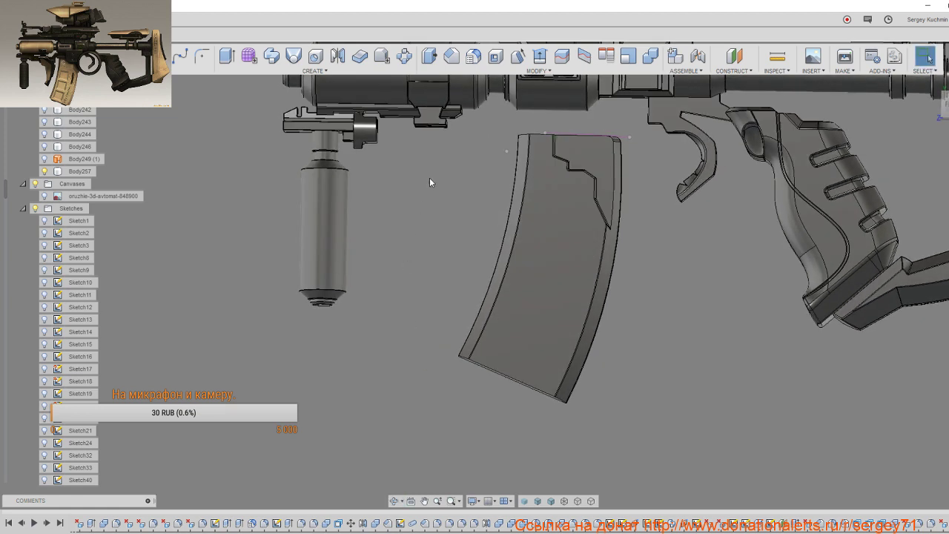
# Step: Chamfer the magazine's bottom edge, trying distances of 10, 2 and 0.3 mm
pyautogui.click(451, 56)
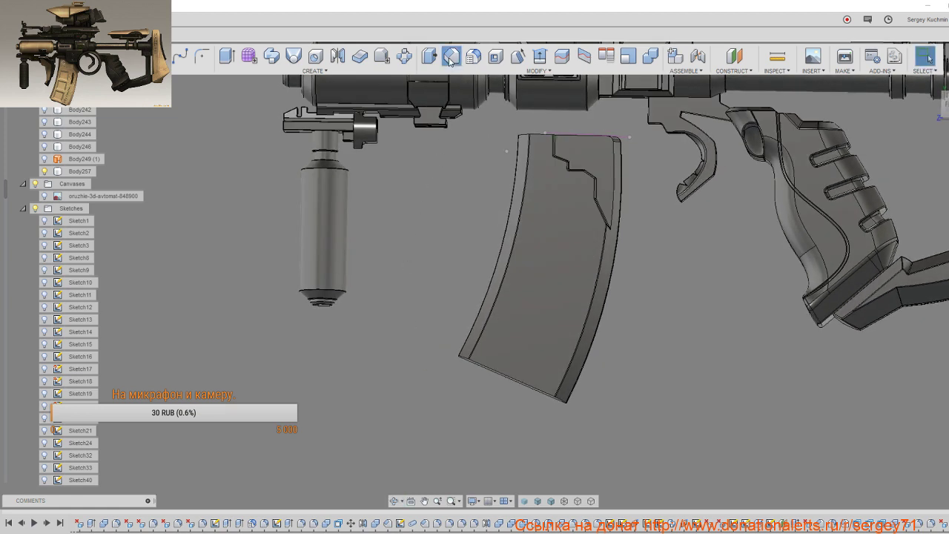
pyautogui.click(528, 386)
pyautogui.keyDown('shift'); pyautogui.moveTo(528, 387); pyautogui.dragTo(559, 347, button='middle'); pyautogui.keyUp('shift')
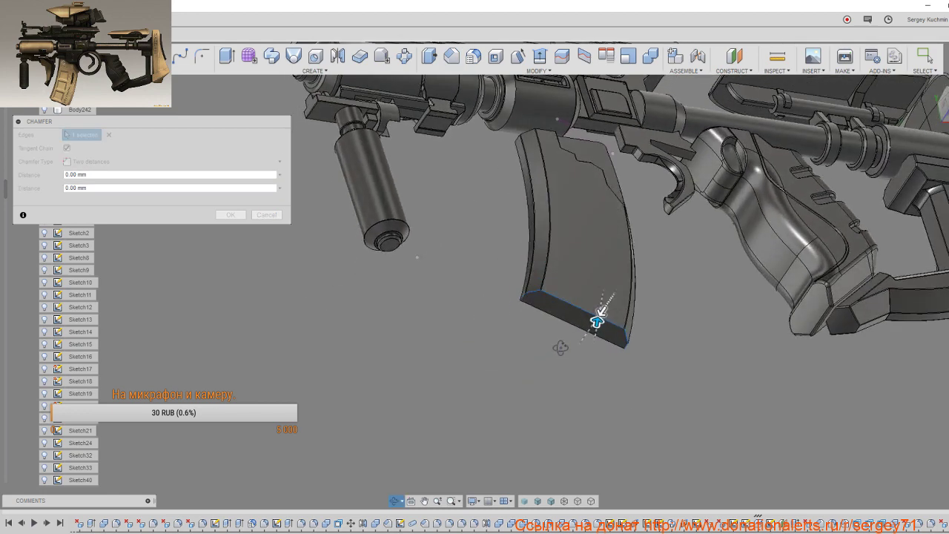
pyautogui.click(710, 342)
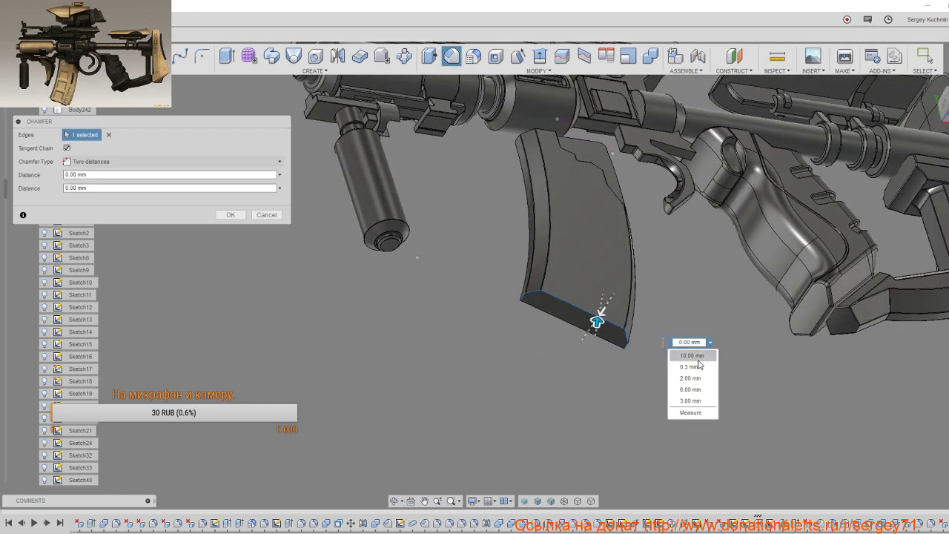
pyautogui.click(697, 357)
pyautogui.click(710, 335)
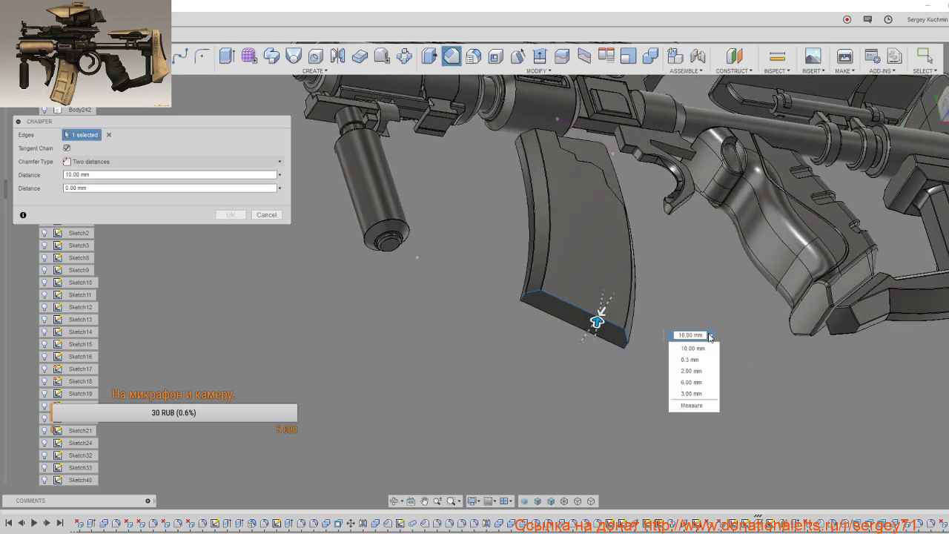
pyautogui.click(695, 372)
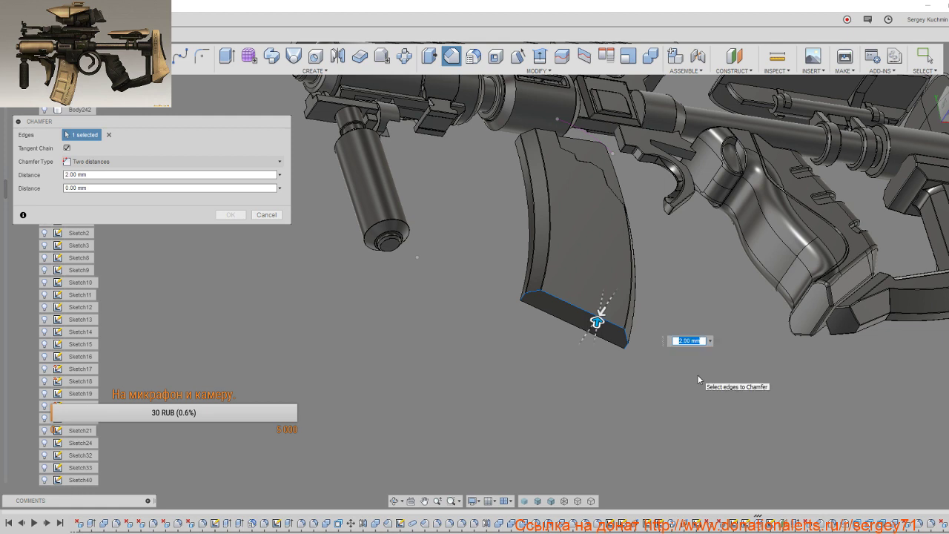
pyautogui.click(710, 341)
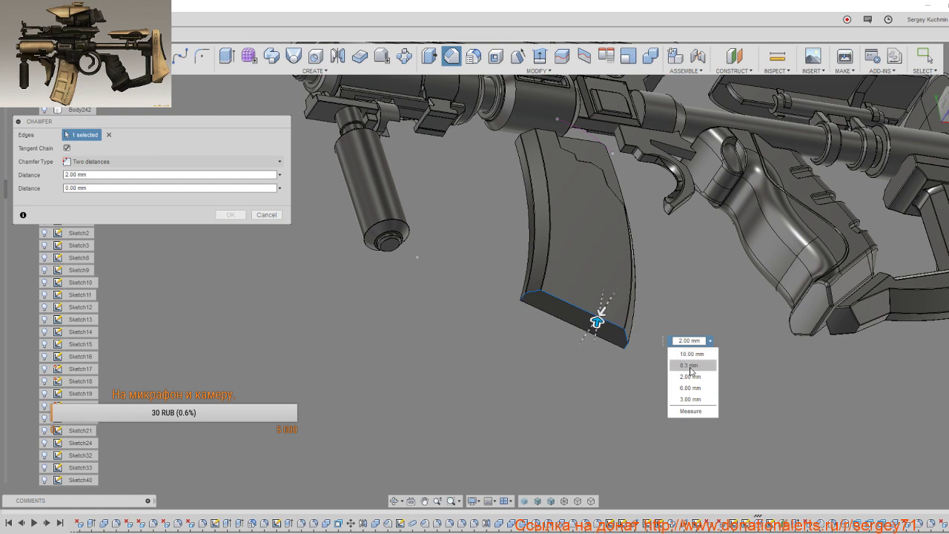
pyautogui.click(689, 365)
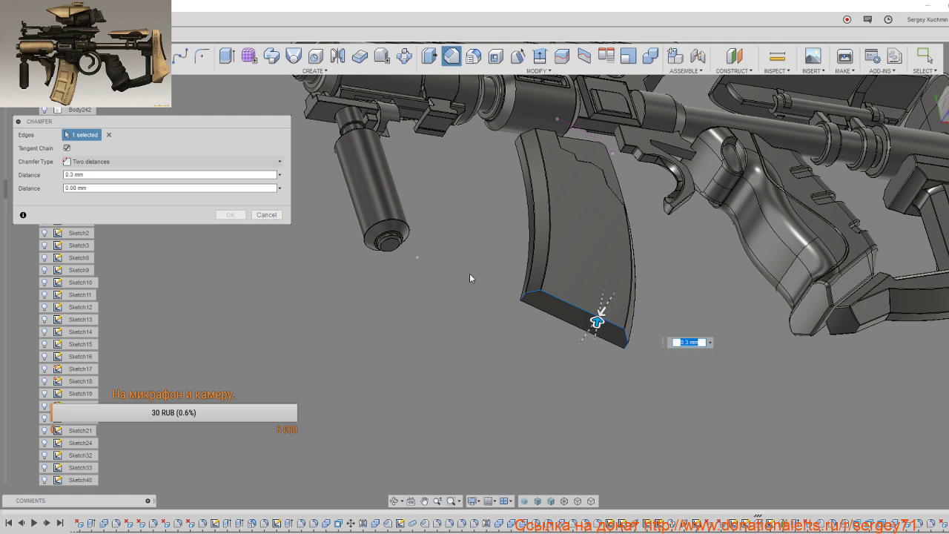
pyautogui.scroll(2, 471, 278)
pyautogui.scroll(2, 537, 313)
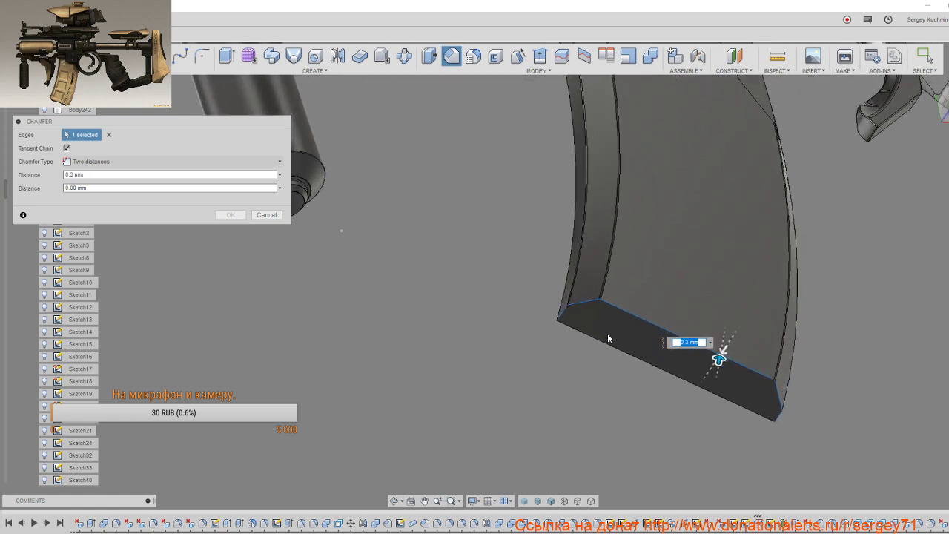
# Step: Switch the chamfer to Equal distance and settle on 2 mm after trying 6 and 10 mm
pyautogui.click(243, 162)
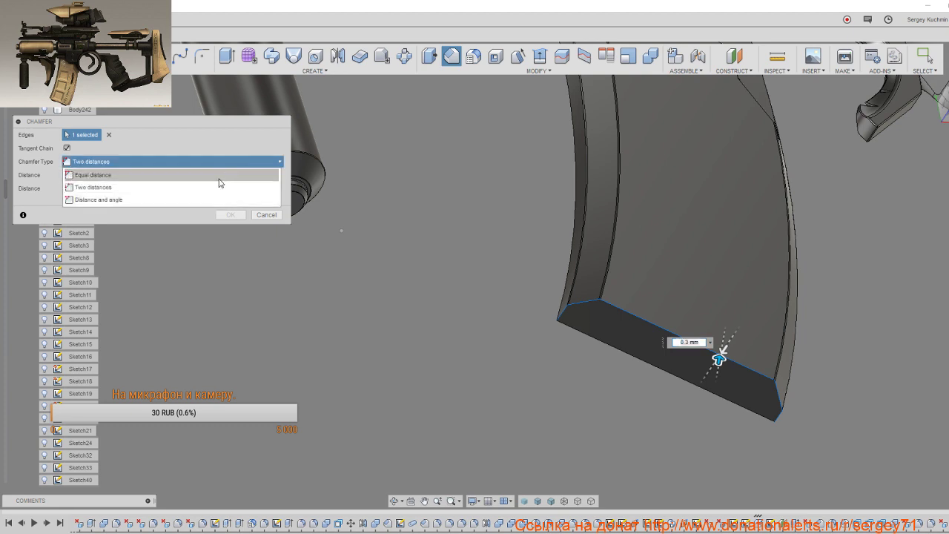
pyautogui.click(219, 178)
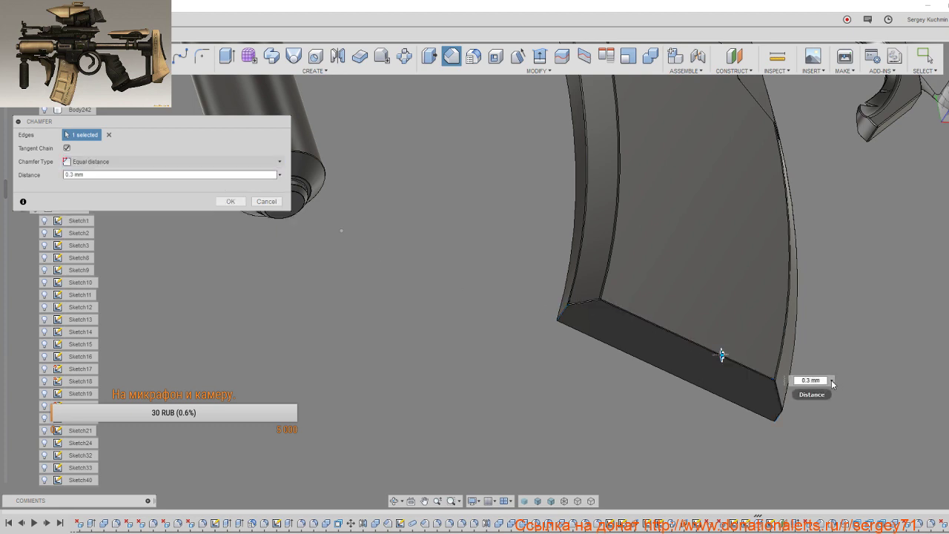
pyautogui.click(831, 381)
pyautogui.click(826, 416)
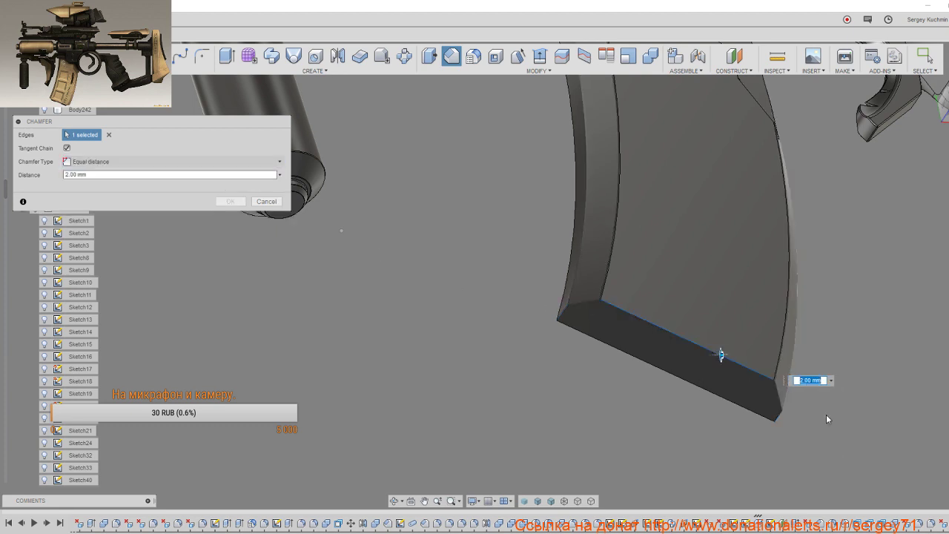
pyautogui.click(829, 381)
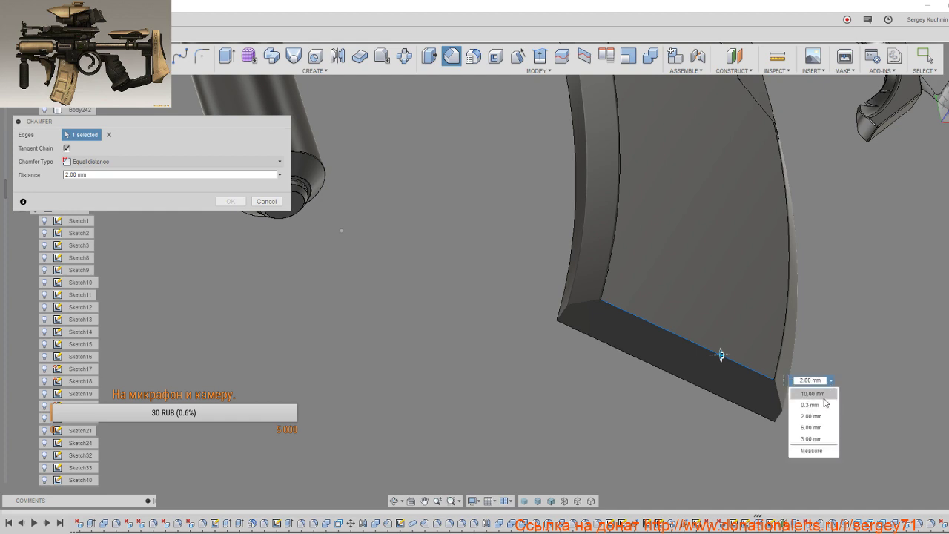
pyautogui.click(821, 427)
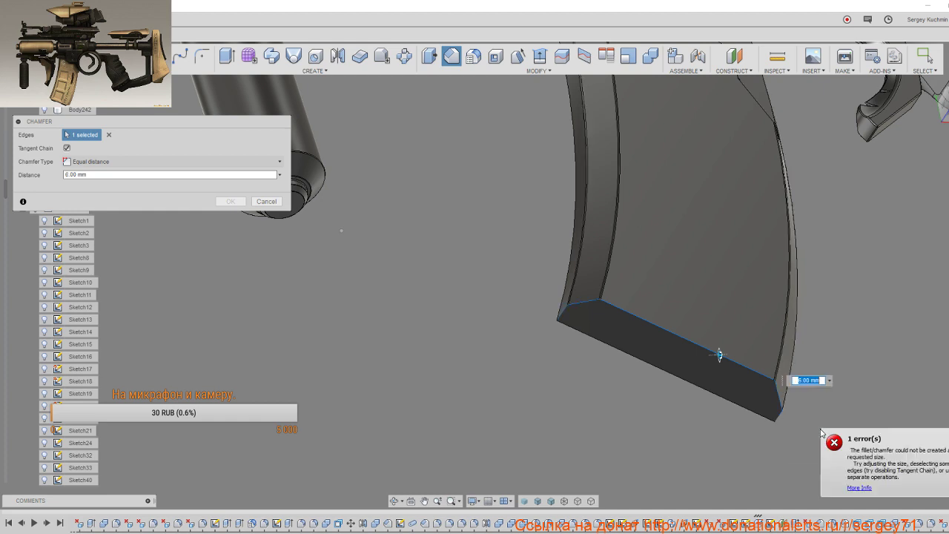
pyautogui.click(829, 380)
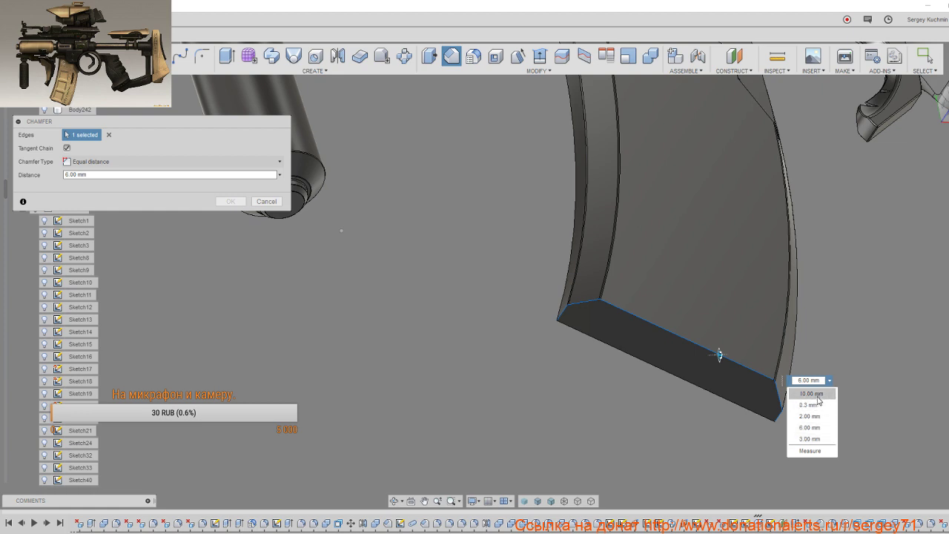
pyautogui.click(810, 394)
pyautogui.click(828, 381)
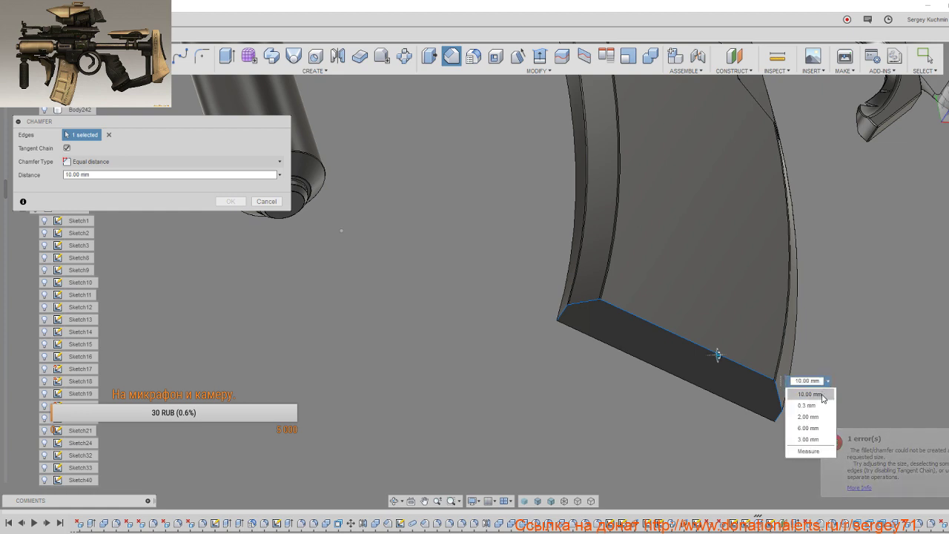
pyautogui.click(809, 416)
# Step: Inspect the chamfered magazine end, then close the chamfer operation
pyautogui.keyDown('shift'); pyautogui.moveTo(788, 408); pyautogui.dragTo(483, 308, button='middle'); pyautogui.keyUp('shift')
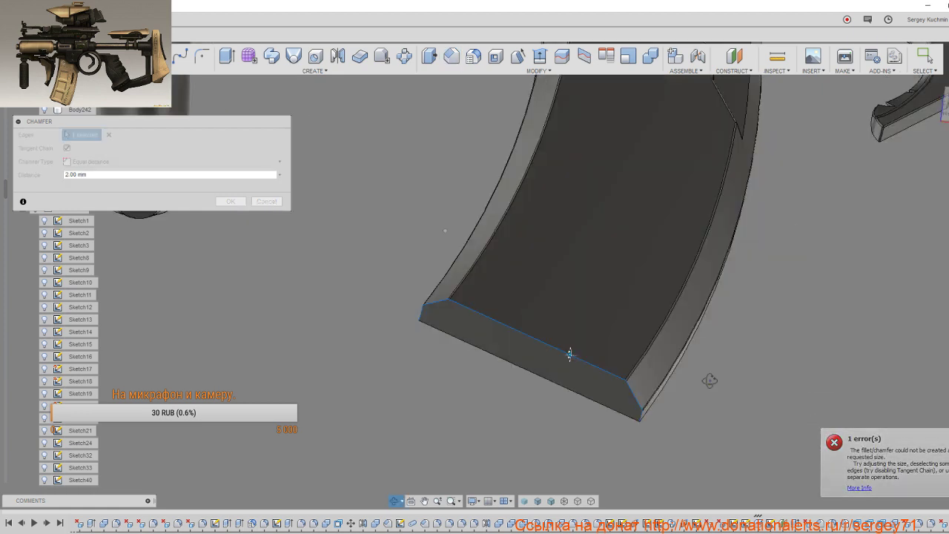
pyautogui.scroll(3, 482, 308)
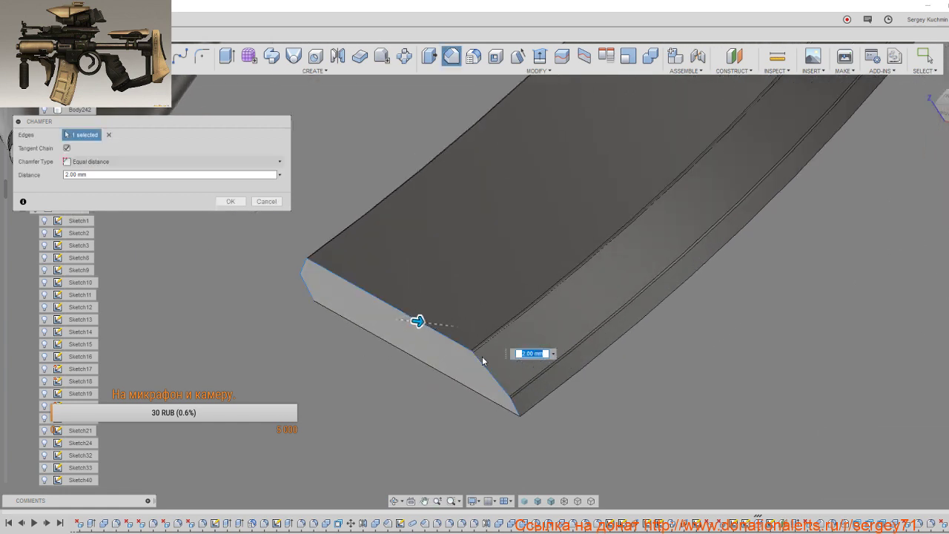
pyautogui.scroll(3, 479, 358)
pyautogui.scroll(2, 519, 385)
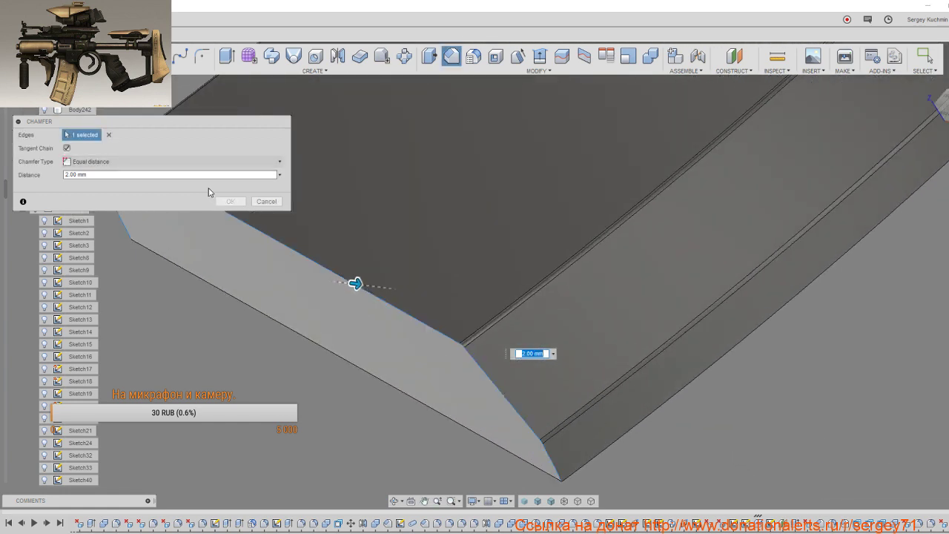
pyautogui.click(266, 201)
# Step: Fillet the edge beside the magazine's bottom chamfer with a 1 mm radius
pyautogui.press('f')
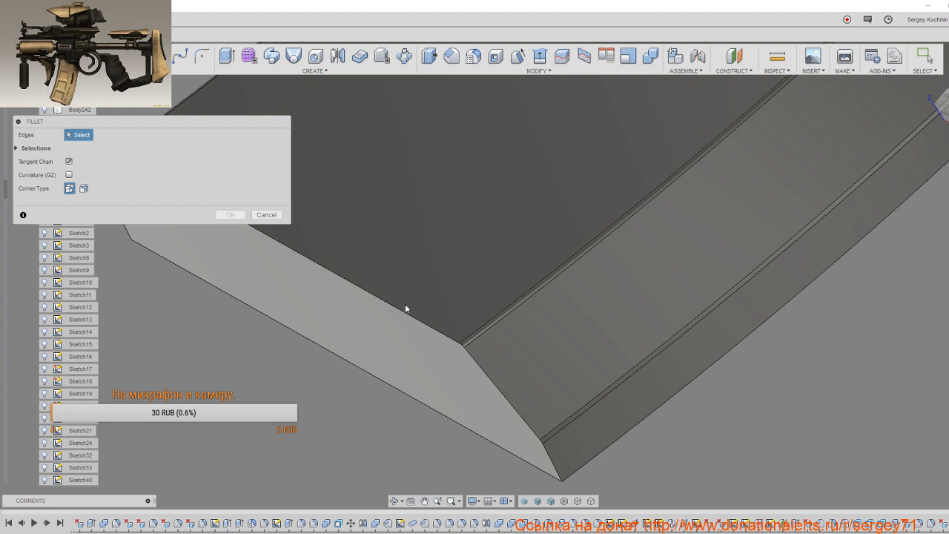
pyautogui.click(407, 312)
pyautogui.moveTo(406, 312); pyautogui.dragTo(413, 310)
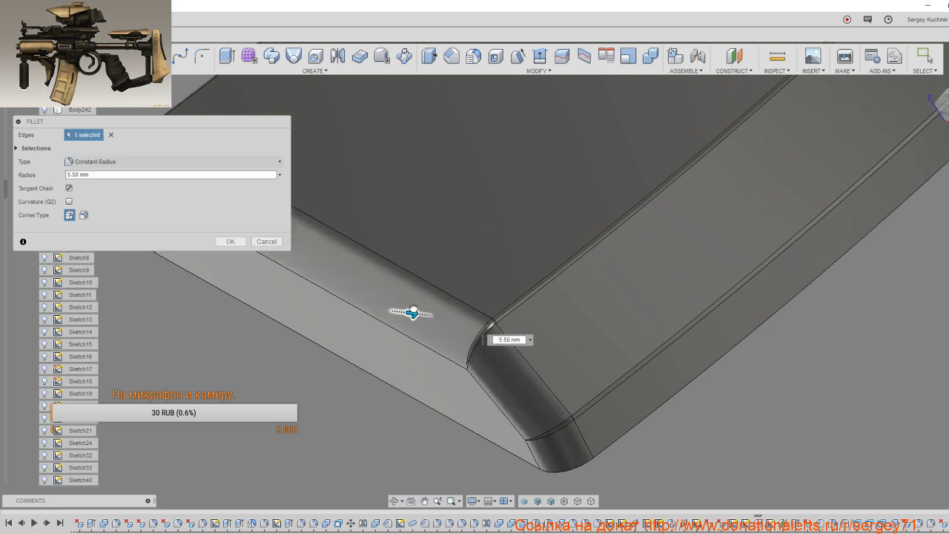
pyautogui.moveTo(414, 310); pyautogui.dragTo(395, 308)
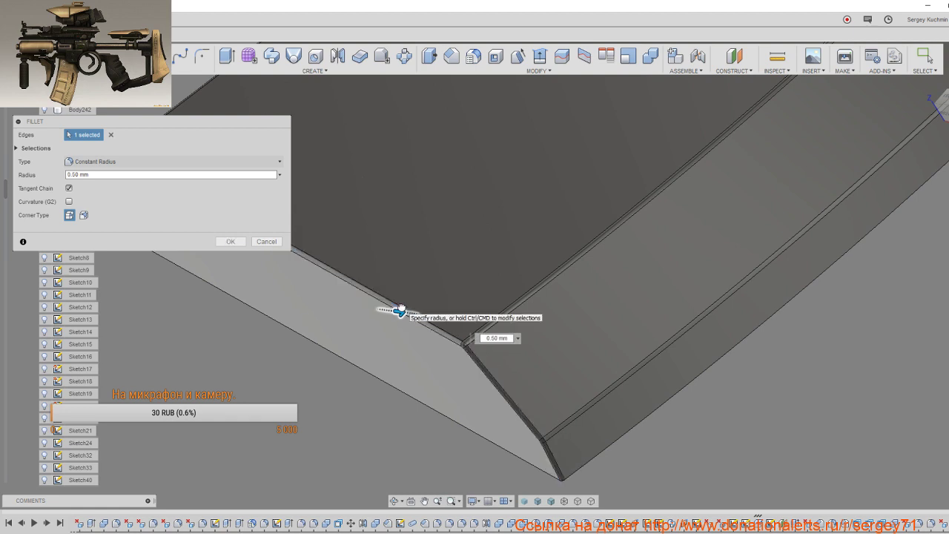
pyautogui.scroll(-2, 395, 308)
pyautogui.scroll(-2, 394, 308)
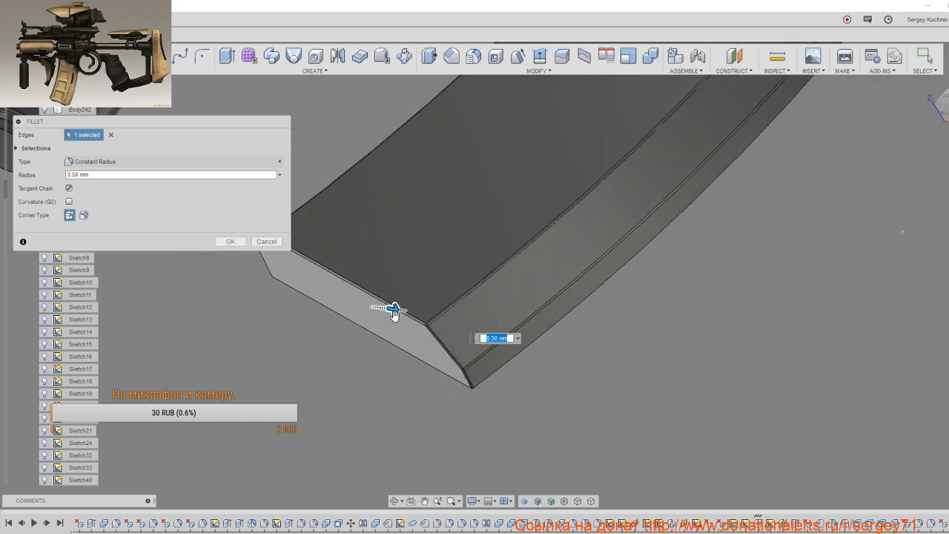
pyautogui.click(518, 344)
pyautogui.click(512, 350)
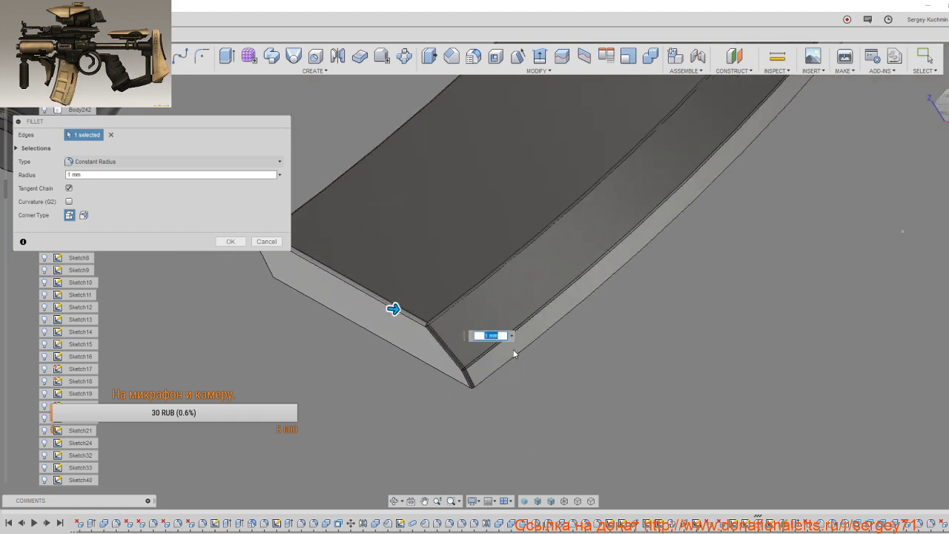
pyautogui.scroll(-2, 484, 354)
pyautogui.click(231, 242)
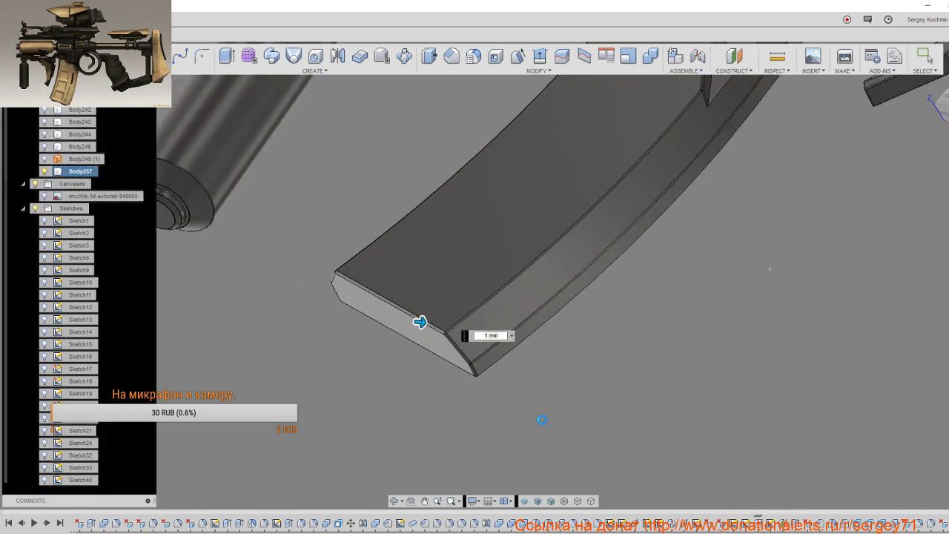
# Step: Exit isolation so all of the gun's bodies are displayed from a side view
pyautogui.scroll(-5, 540, 411)
pyautogui.keyDown('shift'); pyautogui.moveTo(563, 391); pyautogui.dragTo(560, 332, button='middle'); pyautogui.keyUp('shift')
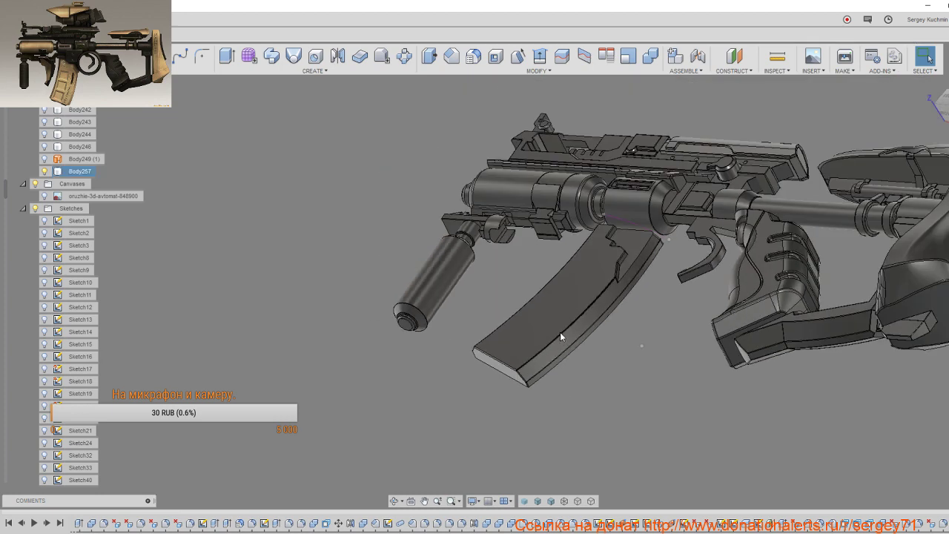
pyautogui.scroll(3, 560, 331)
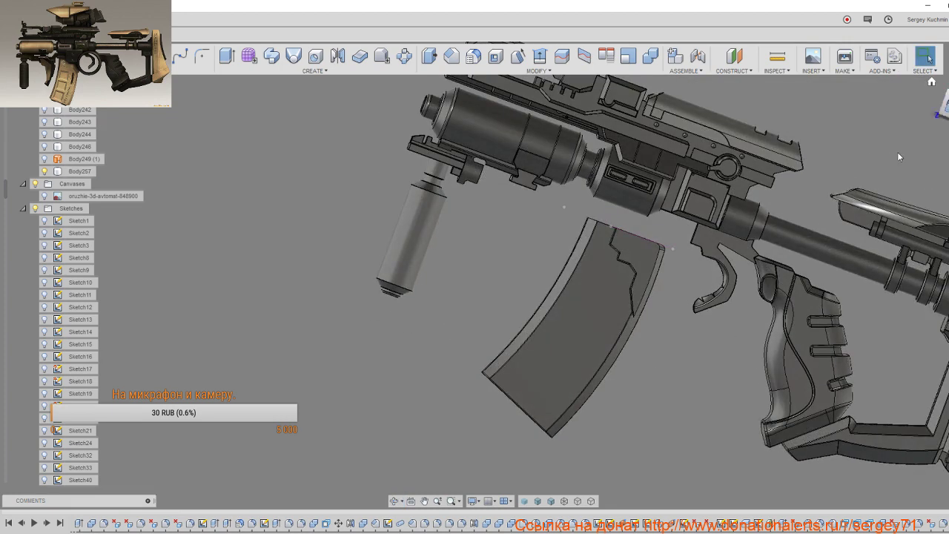
pyautogui.keyDown('shift'); pyautogui.moveTo(897, 152); pyautogui.dragTo(562, 301, button='middle'); pyautogui.keyUp('shift')
pyautogui.rightClick(162, 227)
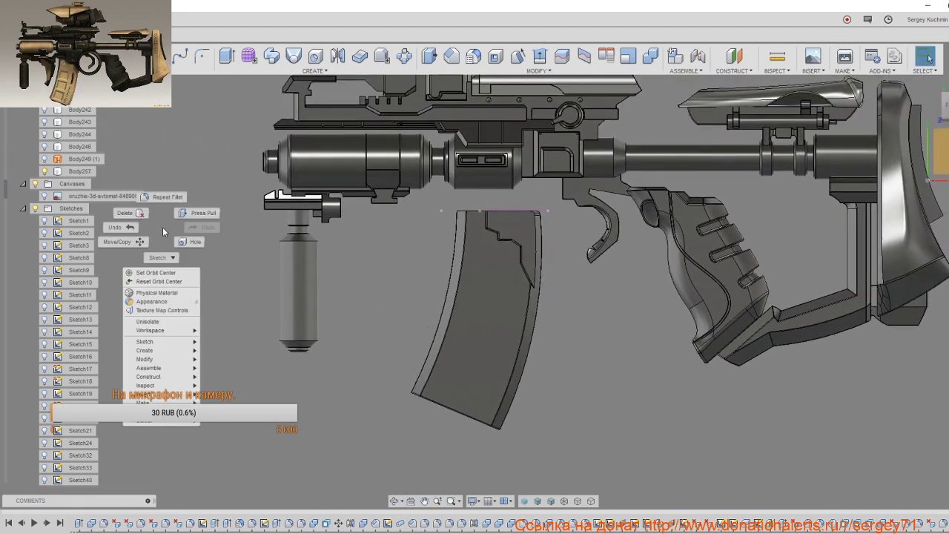
pyautogui.click(152, 324)
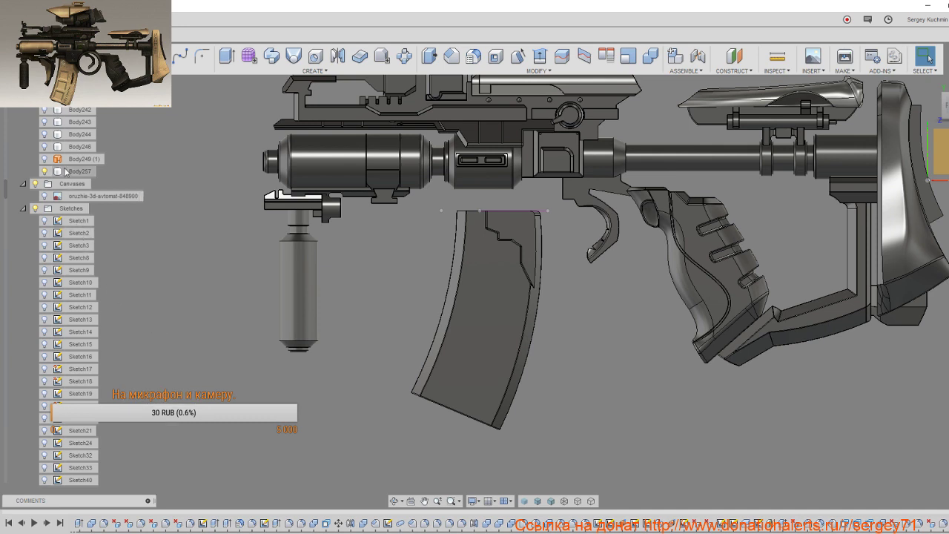
# Step: Unhide Body246, Body244, Body243 and Body242 around the magazine
pyautogui.click(44, 146)
pyautogui.click(43, 134)
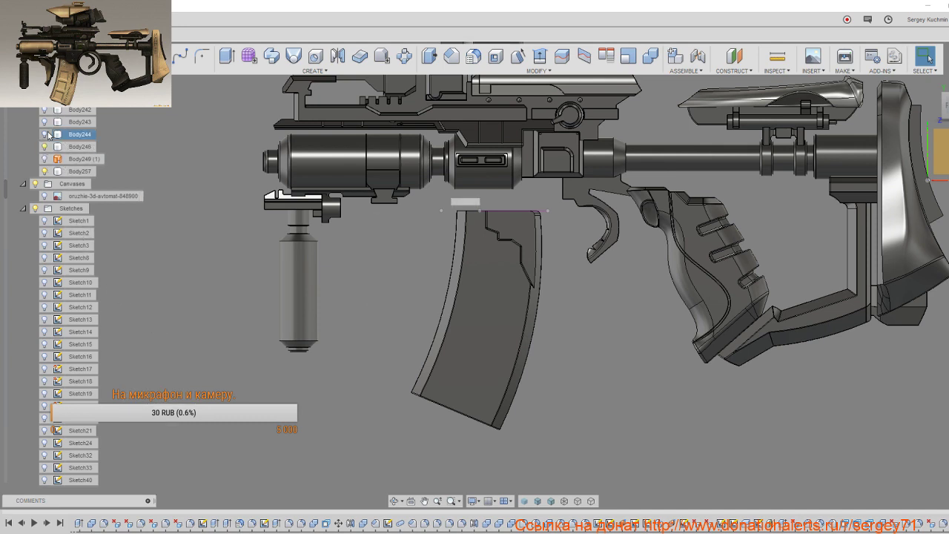
pyautogui.click(43, 122)
pyautogui.click(45, 109)
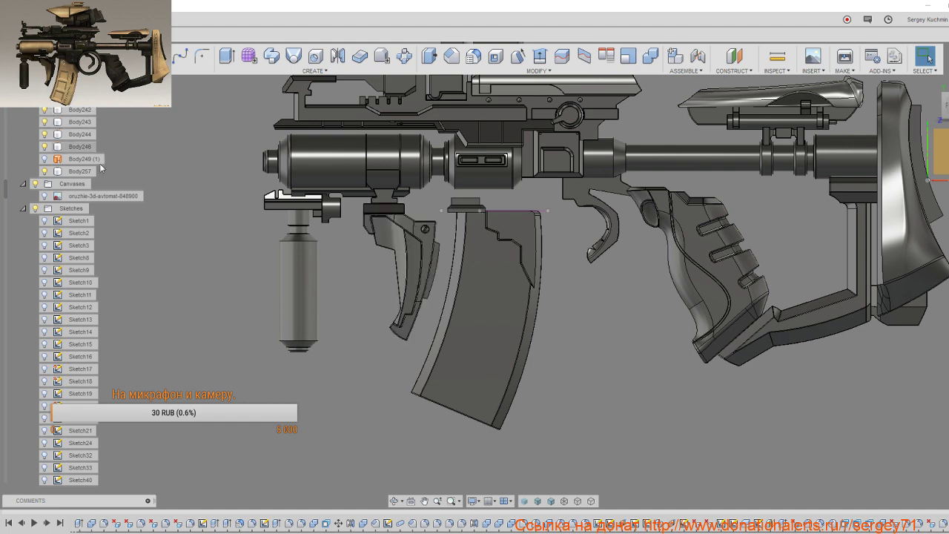
pyautogui.moveTo(164, 211); pyautogui.dragTo(282, 399, button='middle')
pyautogui.scroll(3, 45, 200)
pyautogui.scroll(2, 44, 193)
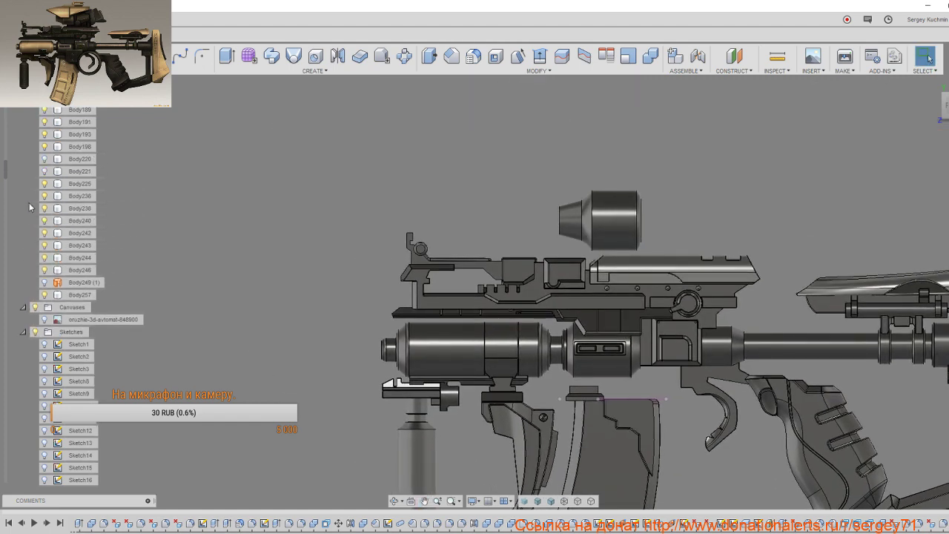
# Step: Show Body198, the ring around the trigger, and zoom in to check it
pyautogui.click(52, 146)
pyautogui.moveTo(435, 367); pyautogui.dragTo(284, 220, button='middle')
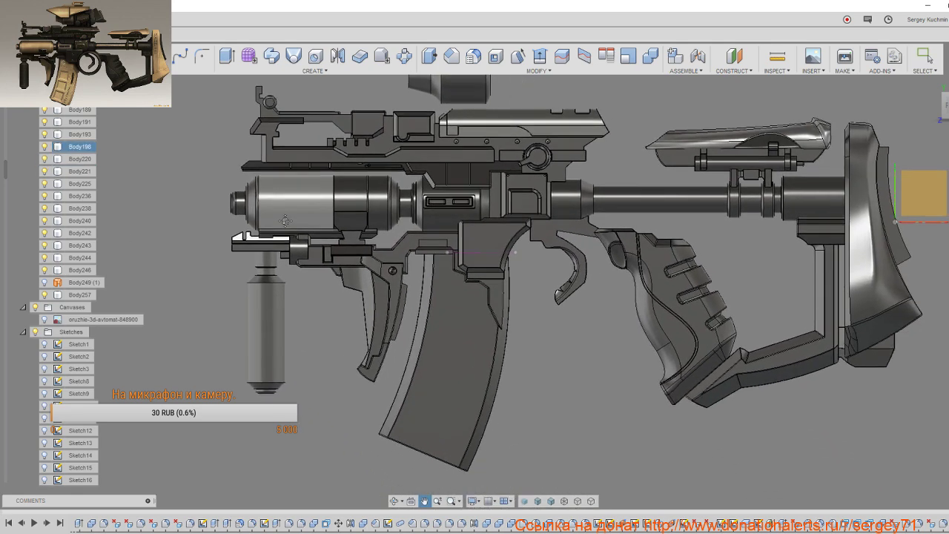
pyautogui.click(335, 333)
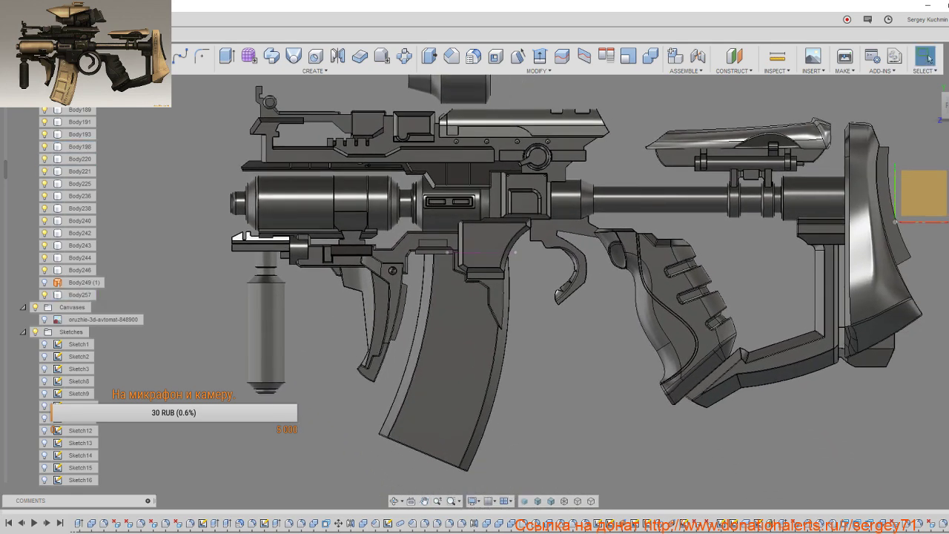
pyautogui.scroll(2, 38, 271)
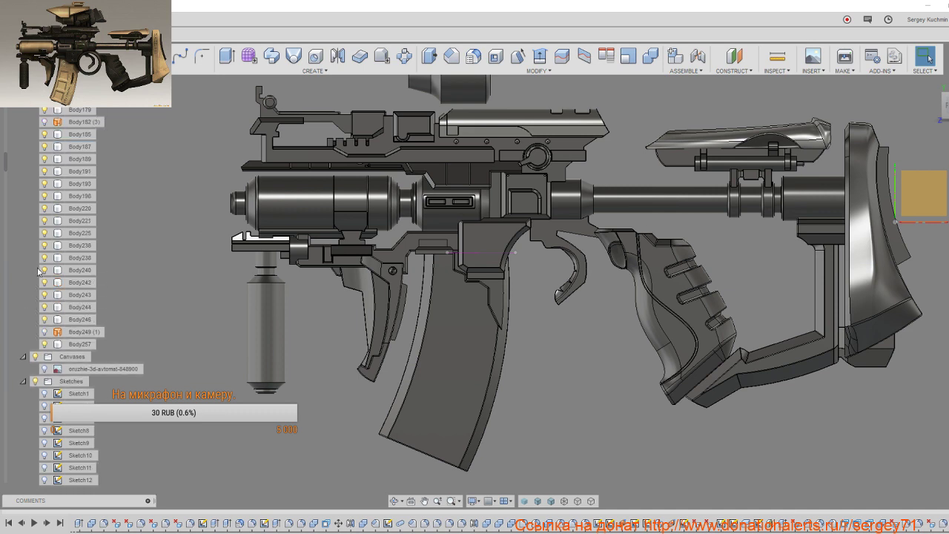
pyautogui.scroll(2, 38, 272)
pyautogui.scroll(1, 38, 271)
pyautogui.scroll(1, 38, 271)
pyautogui.scroll(2, 39, 271)
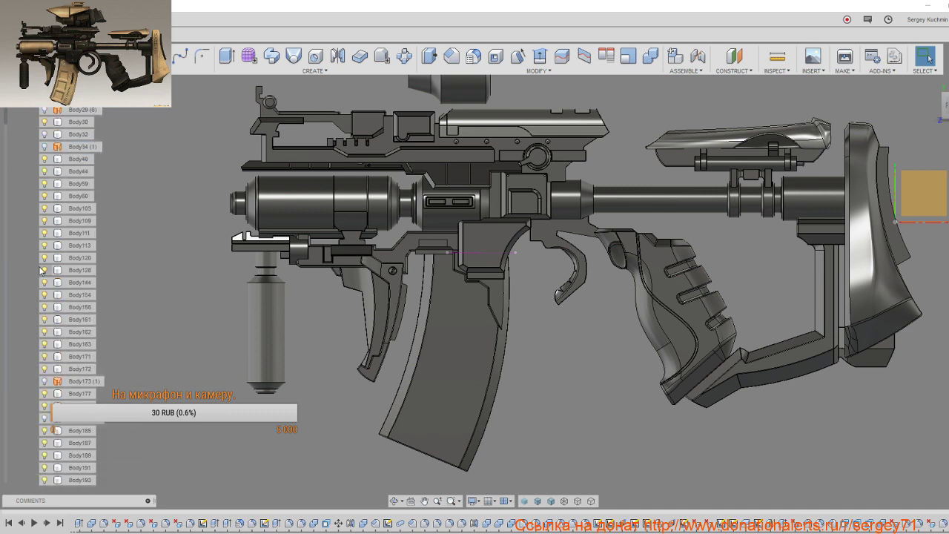
pyautogui.scroll(-1, 40, 270)
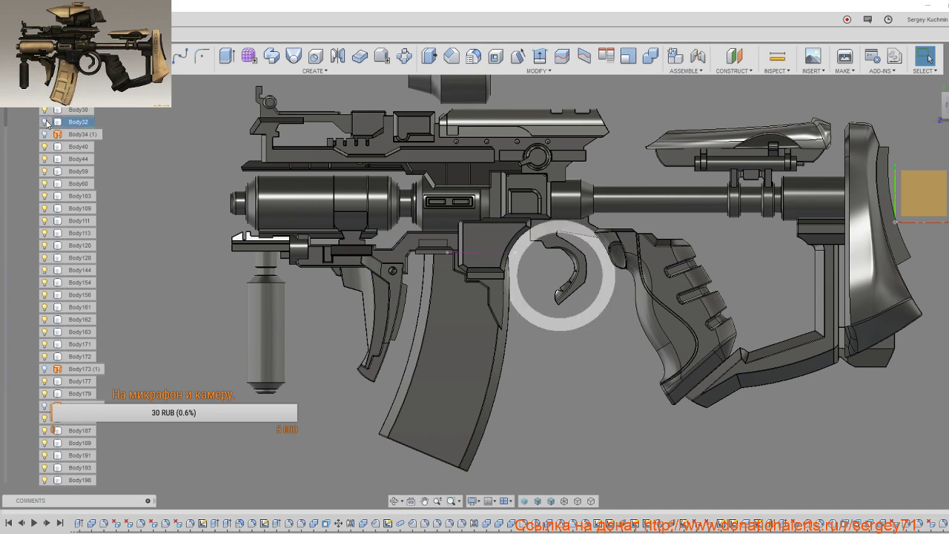
pyautogui.scroll(3, 46, 124)
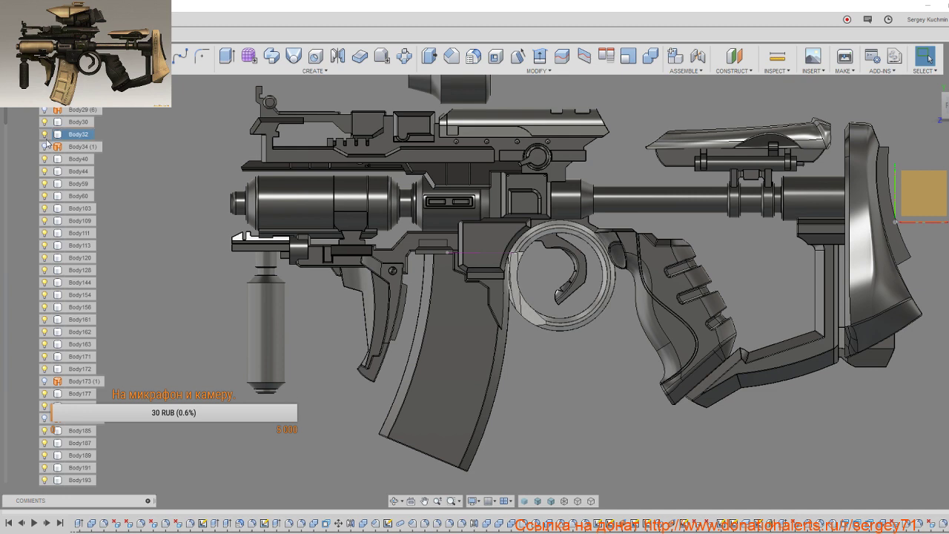
pyautogui.scroll(-3, 69, 312)
pyautogui.scroll(-1, 69, 312)
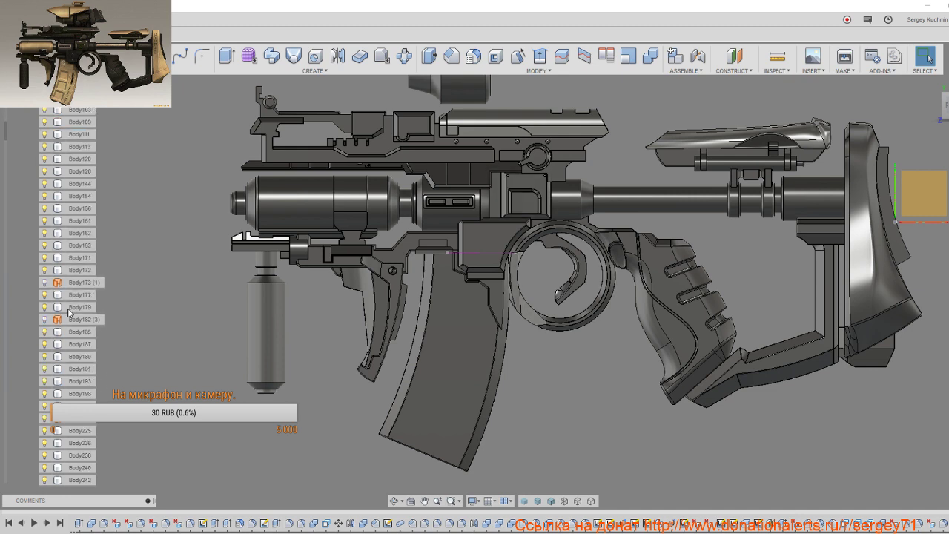
pyautogui.scroll(-3, 69, 312)
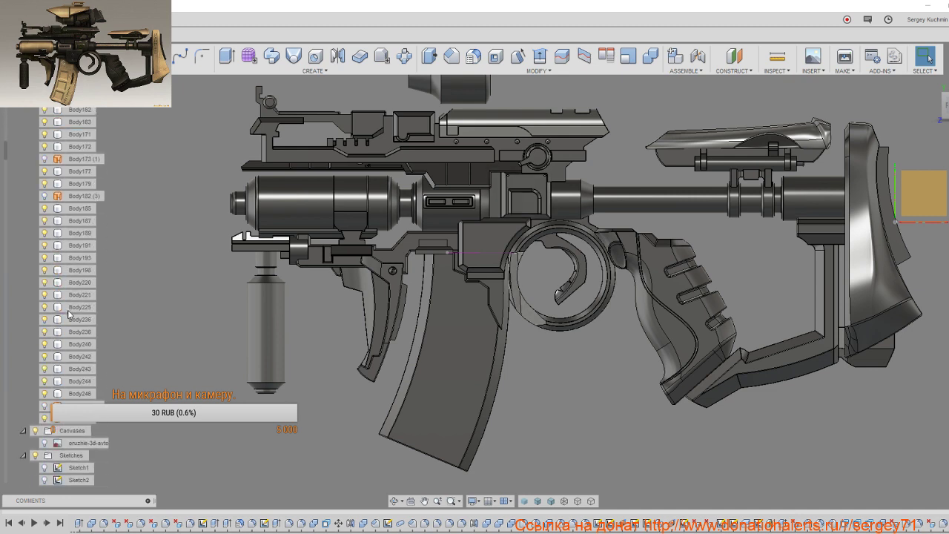
pyautogui.scroll(-1, 69, 313)
# Step: Select magazine Body257 and orbit around the trigger ring and whole gun
pyautogui.click(445, 432)
pyautogui.scroll(-3, 454, 337)
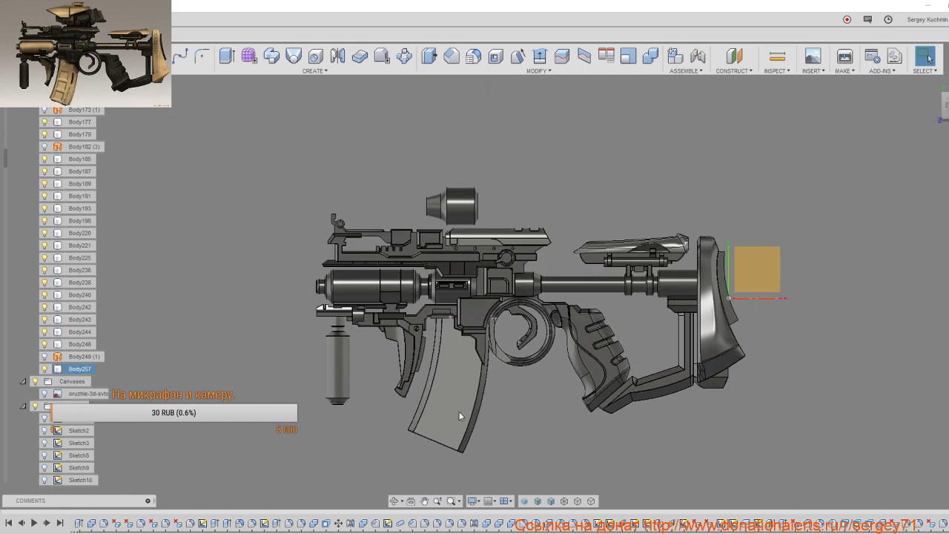
pyautogui.moveTo(487, 346)
pyautogui.keyDown('shift'); pyautogui.mouseDown(button='middle')
pyautogui.moveTo(494, 350)
pyautogui.moveTo(479, 345)
pyautogui.mouseUp(button='middle'); pyautogui.keyUp('shift')
pyautogui.scroll(2, 451, 268)
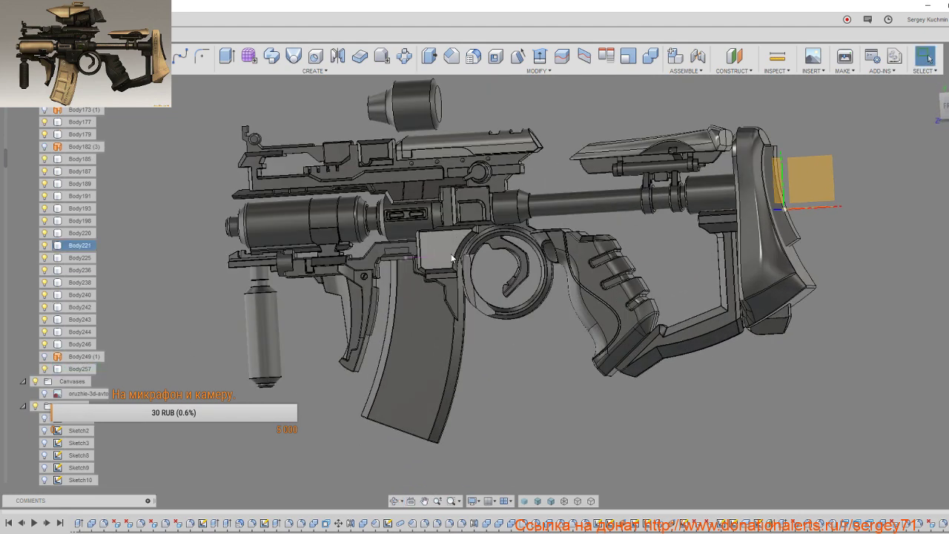
pyautogui.scroll(2, 451, 269)
pyautogui.scroll(2, 451, 268)
pyautogui.scroll(1, 435, 275)
pyautogui.moveTo(483, 317)
pyautogui.keyDown('shift'); pyautogui.mouseDown(button='middle')
pyautogui.moveTo(428, 311)
pyautogui.moveTo(507, 305)
pyautogui.moveTo(487, 313)
pyautogui.mouseUp(button='middle'); pyautogui.keyUp('shift')
pyautogui.scroll(-2, 484, 311)
pyautogui.scroll(-2, 484, 310)
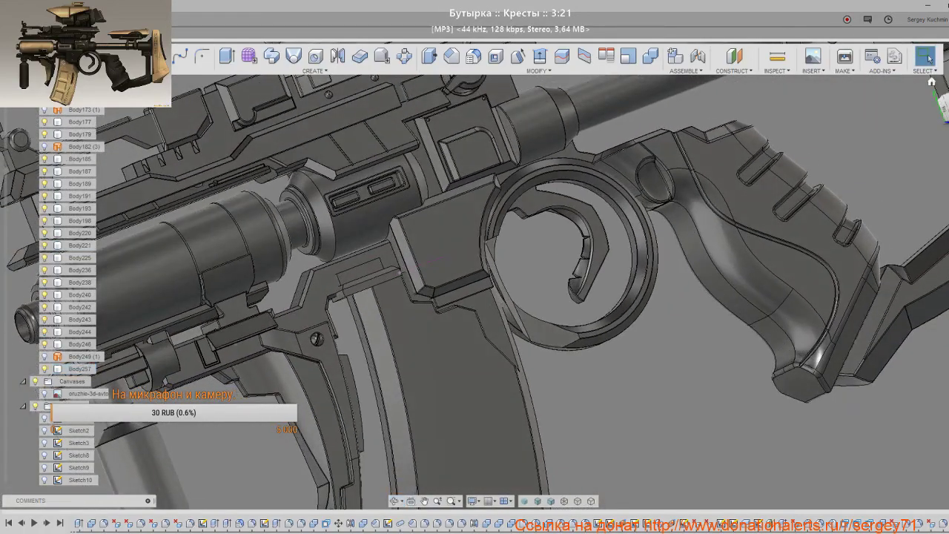
pyautogui.scroll(-3, 545, 342)
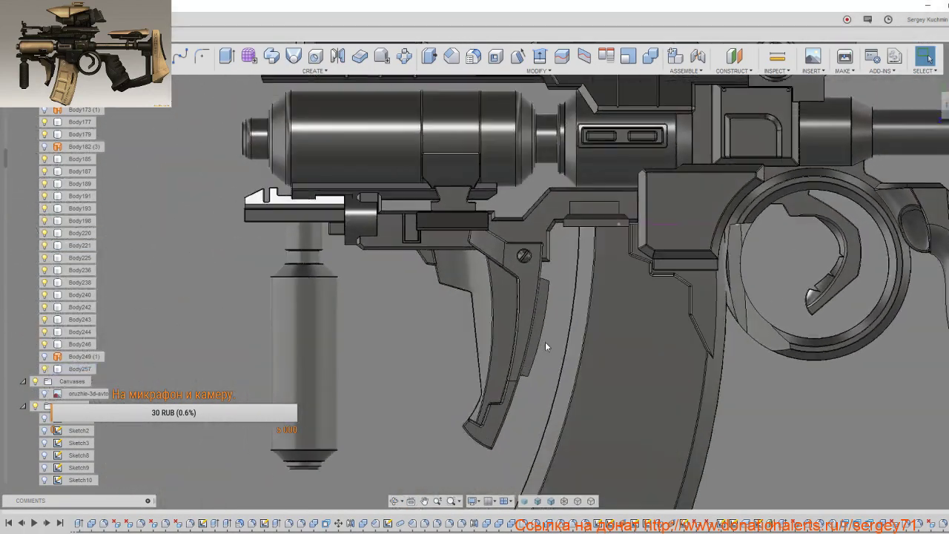
pyautogui.scroll(-3, 543, 342)
pyautogui.scroll(-2, 552, 347)
pyautogui.moveTo(566, 354); pyautogui.dragTo(445, 318, button='middle')
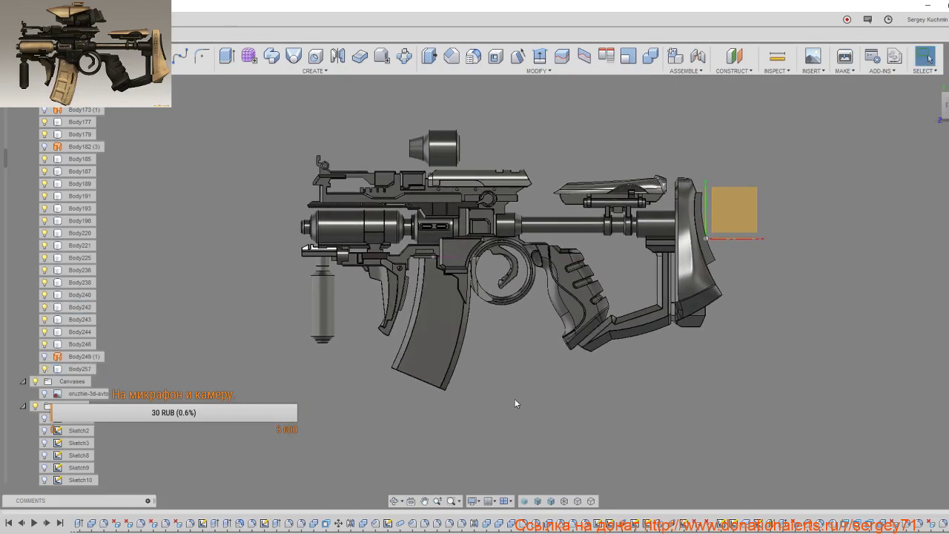
pyautogui.scroll(-2, 277, 259)
pyautogui.scroll(-2, 260, 222)
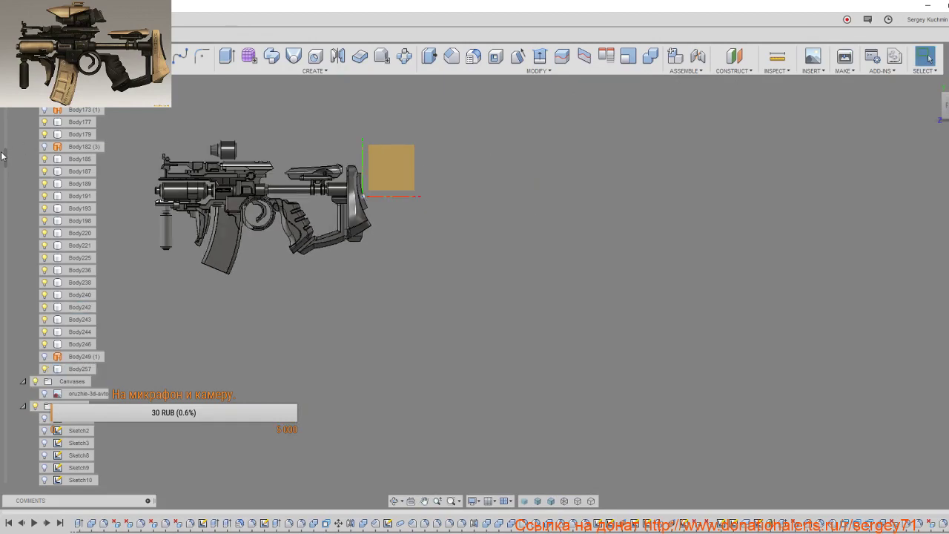
pyautogui.scroll(-2, 250, 200)
pyautogui.scroll(2, 415, 259)
pyautogui.scroll(3, 436, 266)
pyautogui.scroll(3, 436, 266)
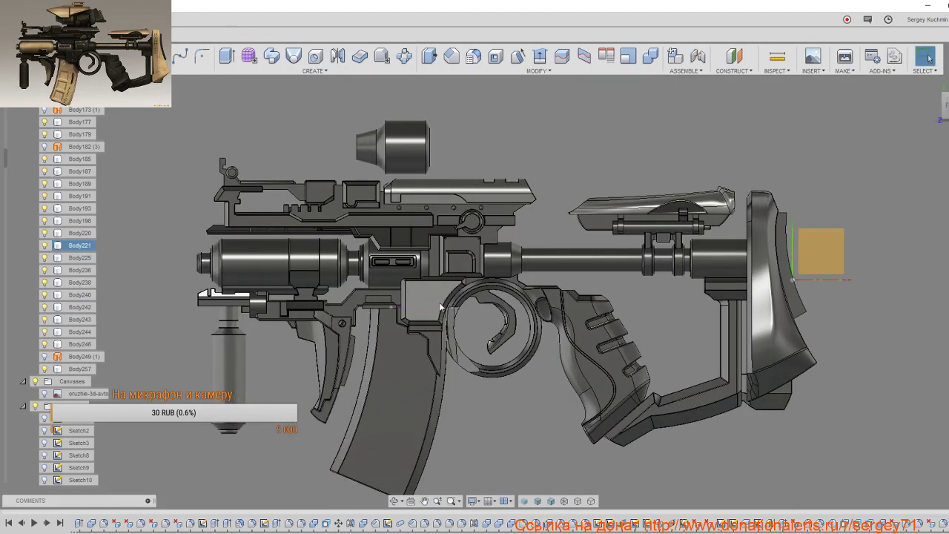
pyautogui.scroll(3, 12, 159)
pyautogui.scroll(2, 13, 159)
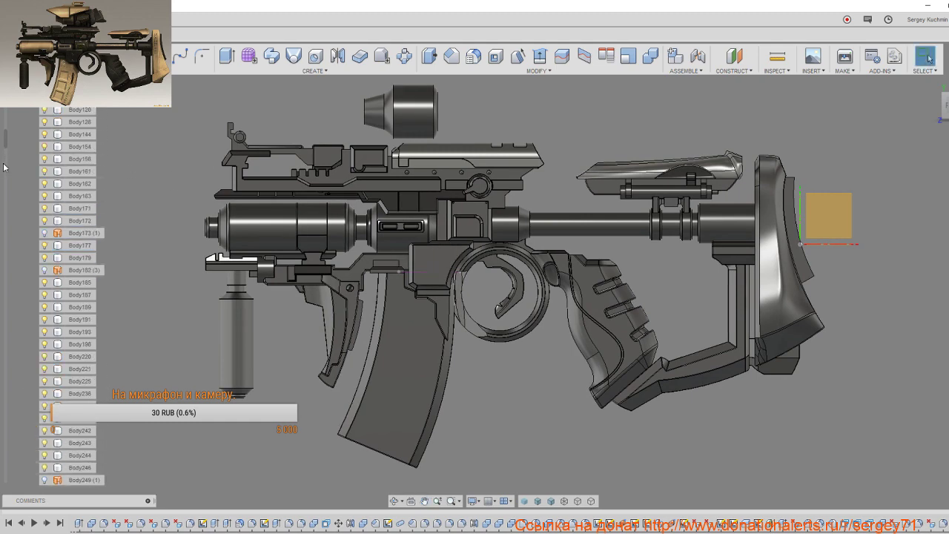
pyautogui.scroll(2, 13, 159)
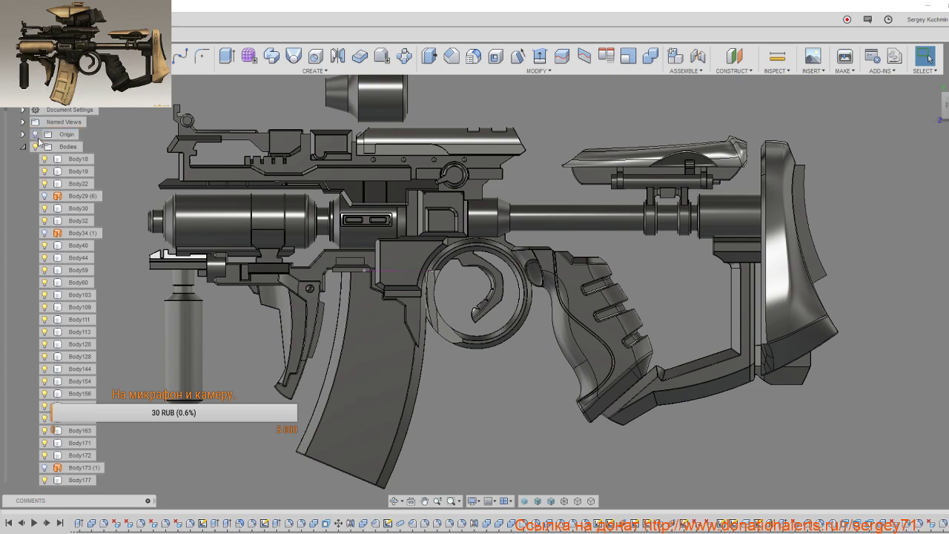
# Step: Hide the origin planes and axes
pyautogui.click(35, 134)
pyautogui.scroll(-2, 364, 267)
pyautogui.scroll(-2, 365, 268)
pyautogui.scroll(-1, 367, 273)
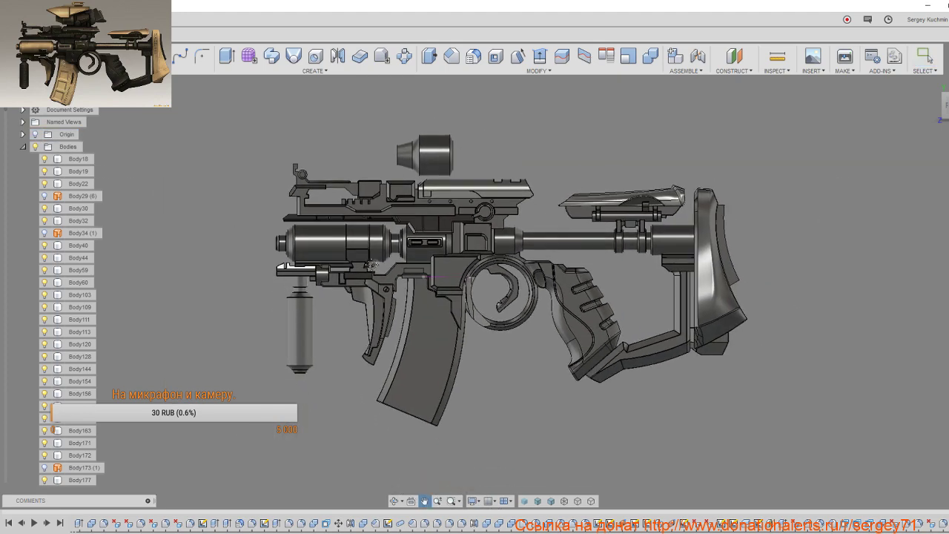
pyautogui.scroll(2, 788, 296)
pyautogui.scroll(2, 480, 333)
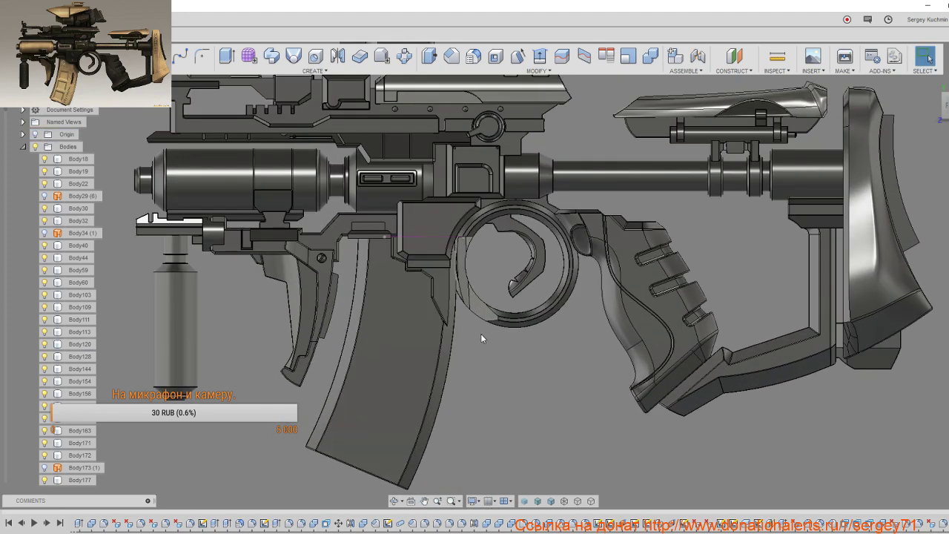
pyautogui.scroll(2, 480, 333)
pyautogui.moveTo(444, 297)
pyautogui.keyDown('shift'); pyautogui.mouseDown(button='middle')
pyautogui.moveTo(400, 271)
pyautogui.moveTo(510, 328)
pyautogui.mouseUp(button='middle'); pyautogui.keyUp('shift')
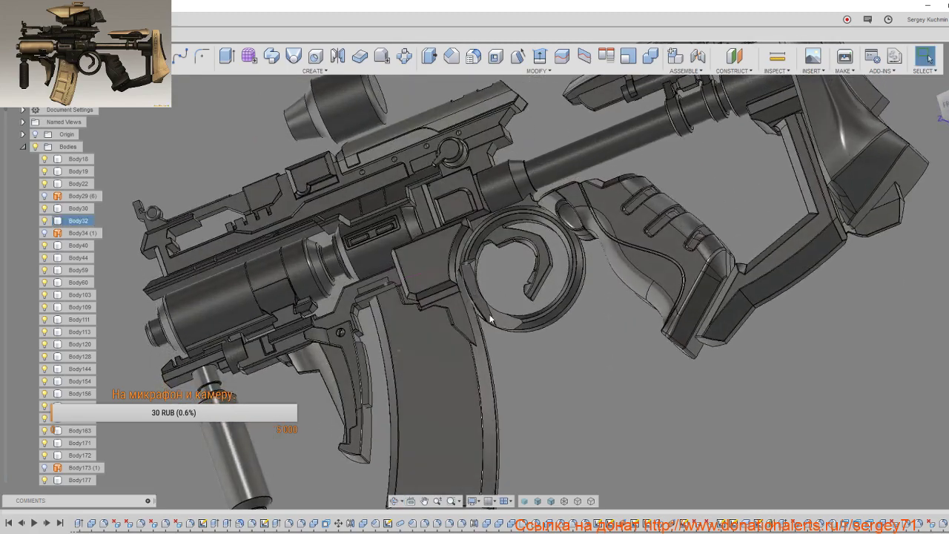
pyautogui.click(509, 323)
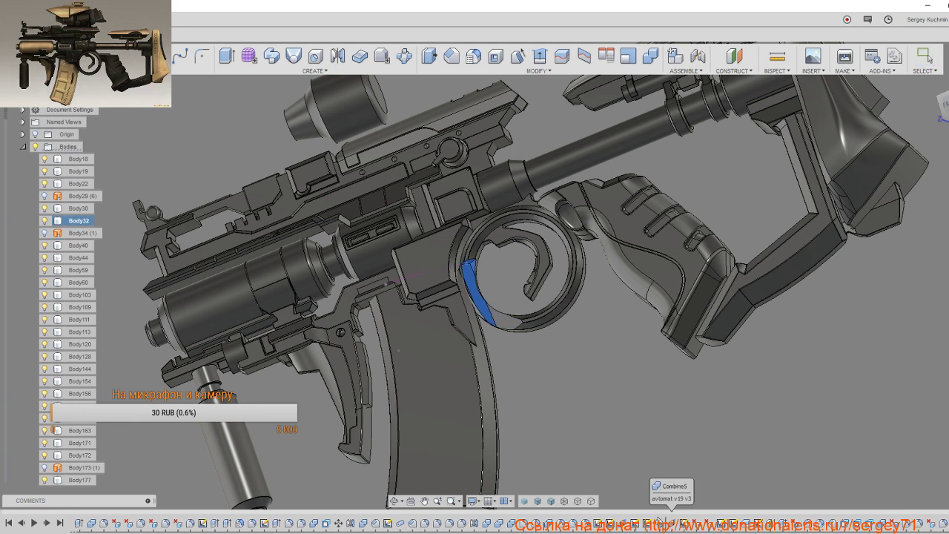
pyautogui.moveTo(660, 525); pyautogui.dragTo(659, 524)
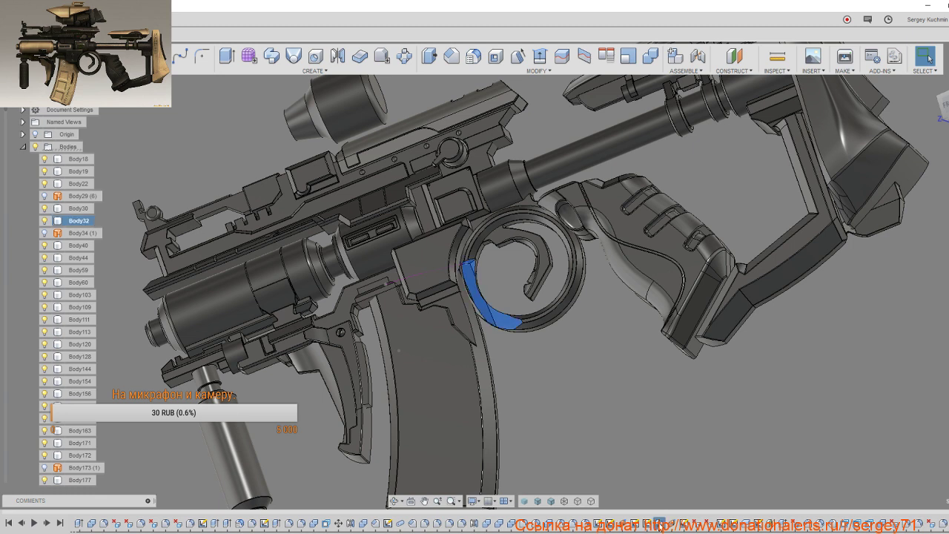
# Step: Edit Sweep4 so Body32 is unchecked in Objects To Cut, leaving only Body245
pyautogui.rightClick(659, 521)
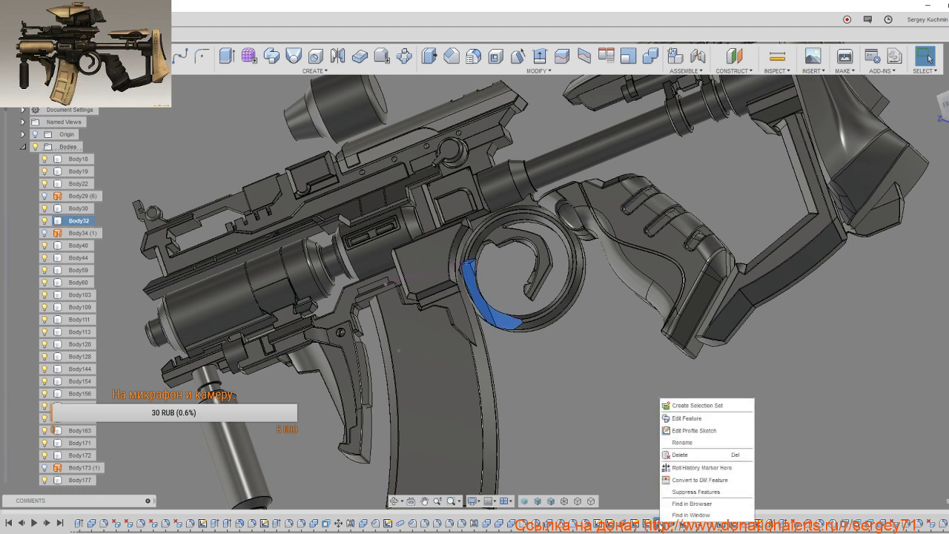
pyautogui.click(690, 418)
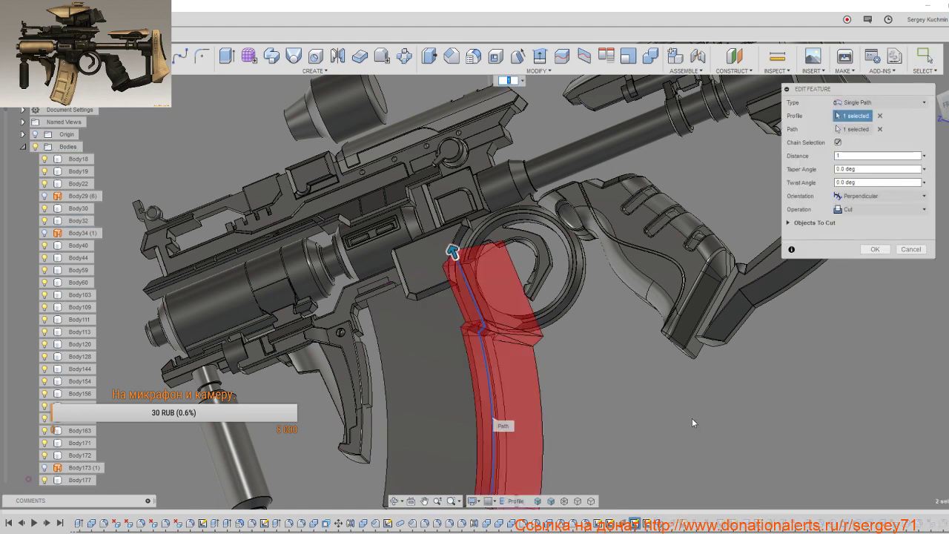
pyautogui.click(789, 222)
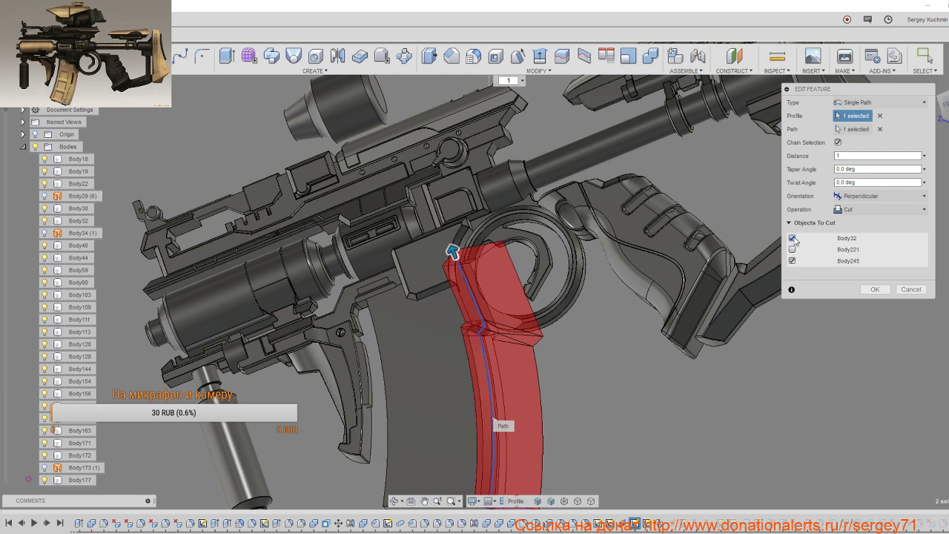
pyautogui.click(792, 238)
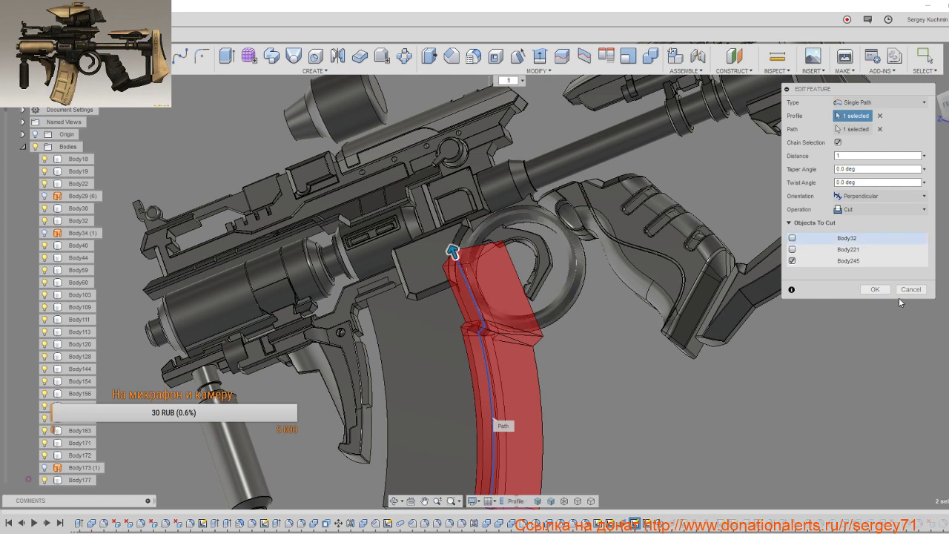
pyautogui.click(874, 289)
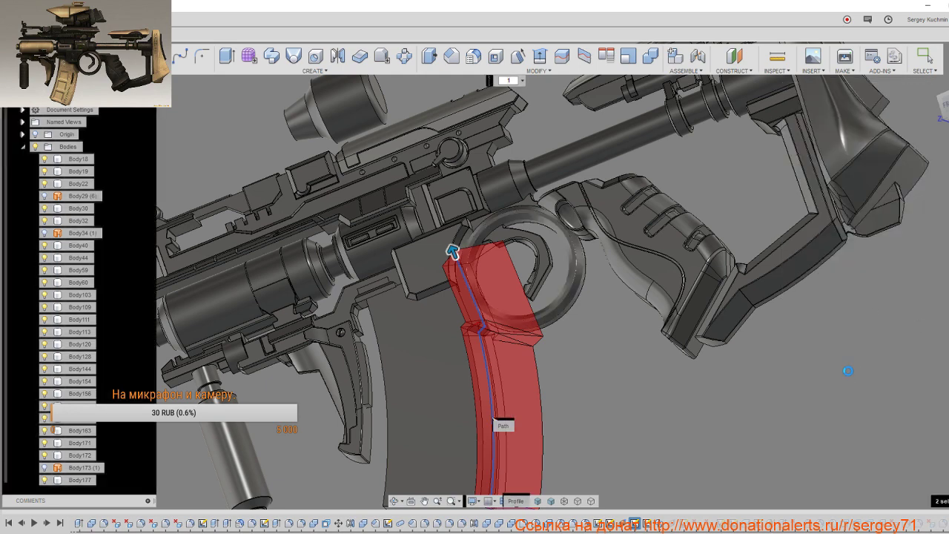
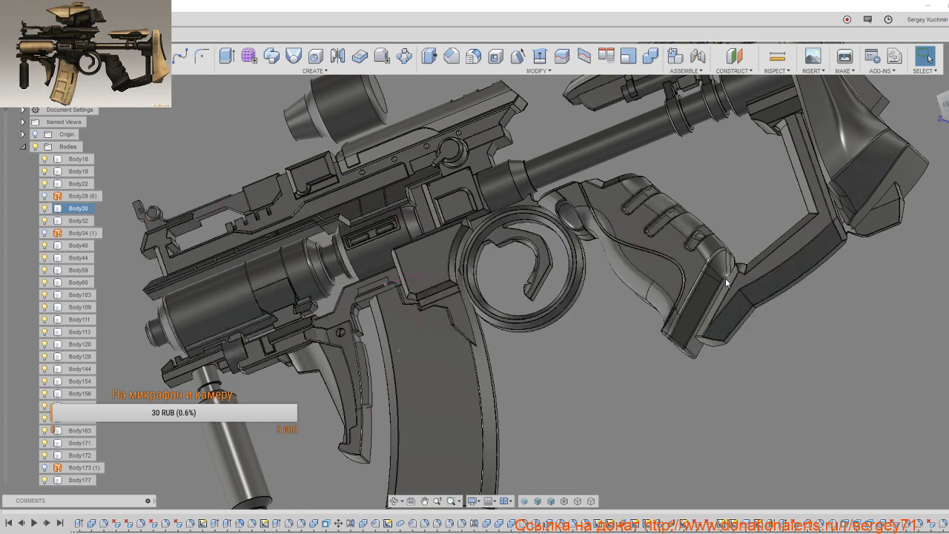
# Step: Show the reference canvas behind a side view of the rifle, framed on the magazine
pyautogui.moveTo(715, 311)
pyautogui.keyDown('shift'); pyautogui.mouseDown(button='middle')
pyautogui.moveTo(667, 319)
pyautogui.moveTo(681, 261)
pyautogui.mouseUp(button='middle'); pyautogui.keyUp('shift')
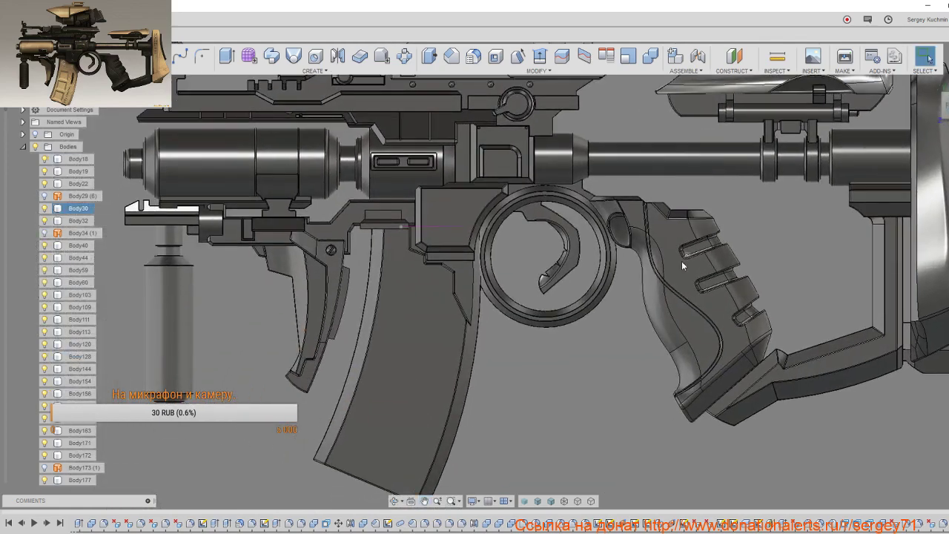
pyautogui.scroll(-5, 628, 303)
pyautogui.keyDown('shift'); pyautogui.moveTo(588, 315); pyautogui.dragTo(582, 278, button='middle'); pyautogui.keyUp('shift')
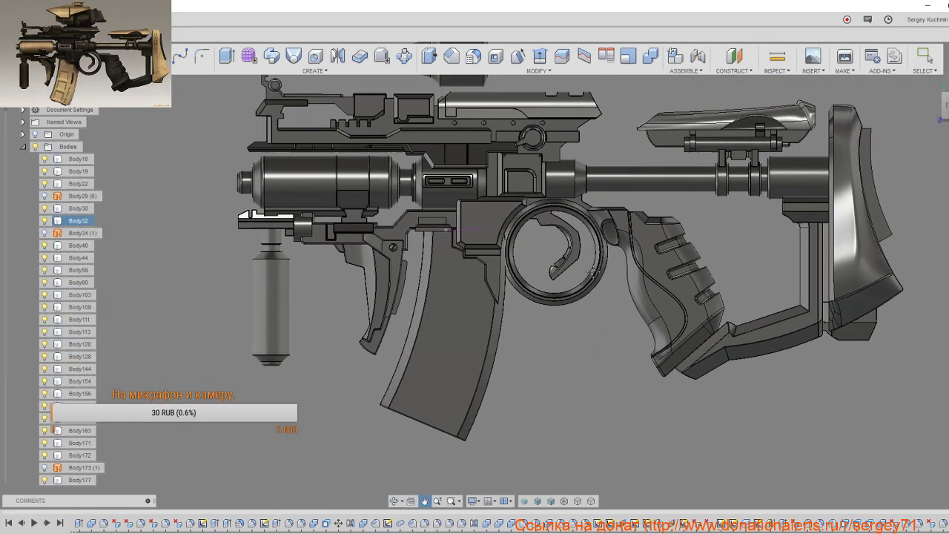
pyautogui.moveTo(480, 269)
pyautogui.keyDown('shift'); pyautogui.mouseDown(button='middle')
pyautogui.moveTo(472, 307)
pyautogui.moveTo(456, 299)
pyautogui.mouseUp(button='middle'); pyautogui.keyUp('shift')
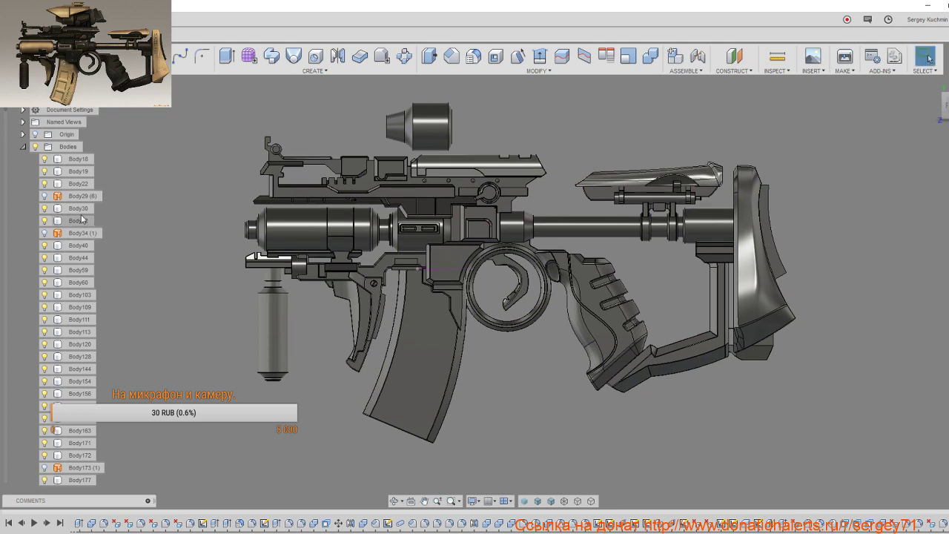
pyautogui.scroll(-8, 64, 428)
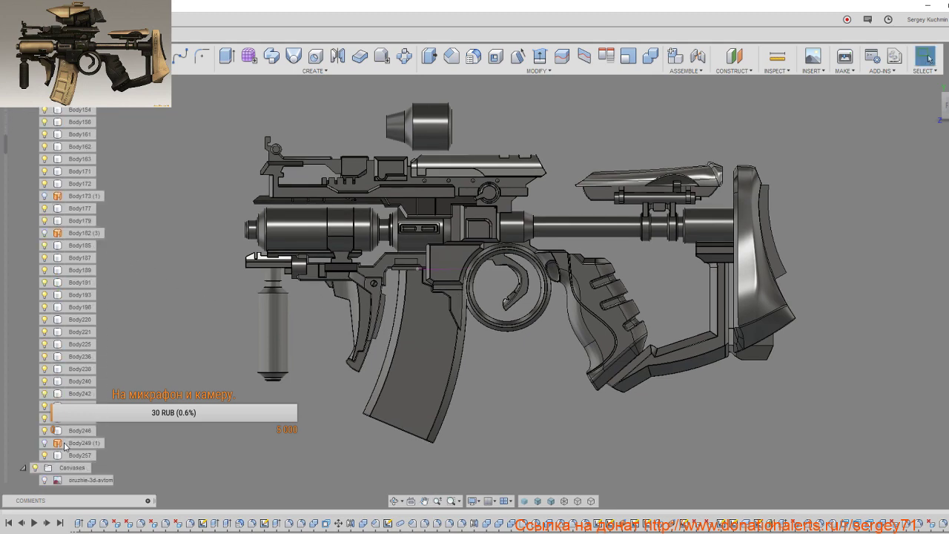
pyautogui.click(44, 430)
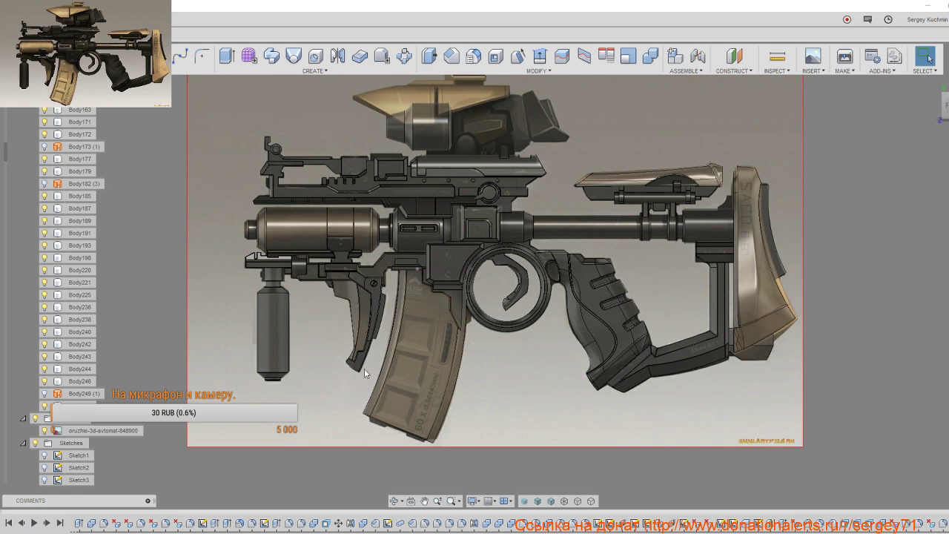
pyautogui.scroll(2, 410, 349)
pyautogui.scroll(2, 444, 346)
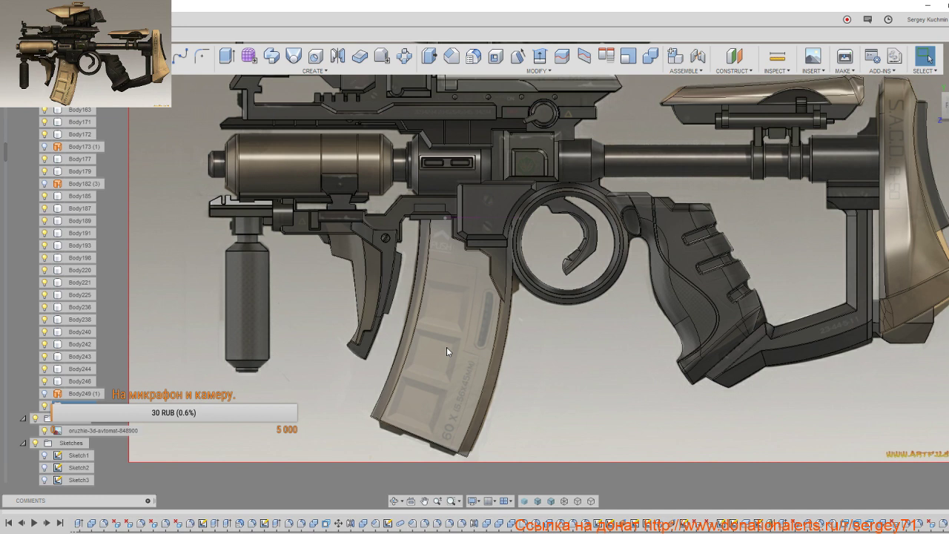
pyautogui.moveTo(443, 340); pyautogui.dragTo(428, 317, button='middle')
# Step: Start a new sketch on the magazine face and zoom in on it
pyautogui.click(426, 314)
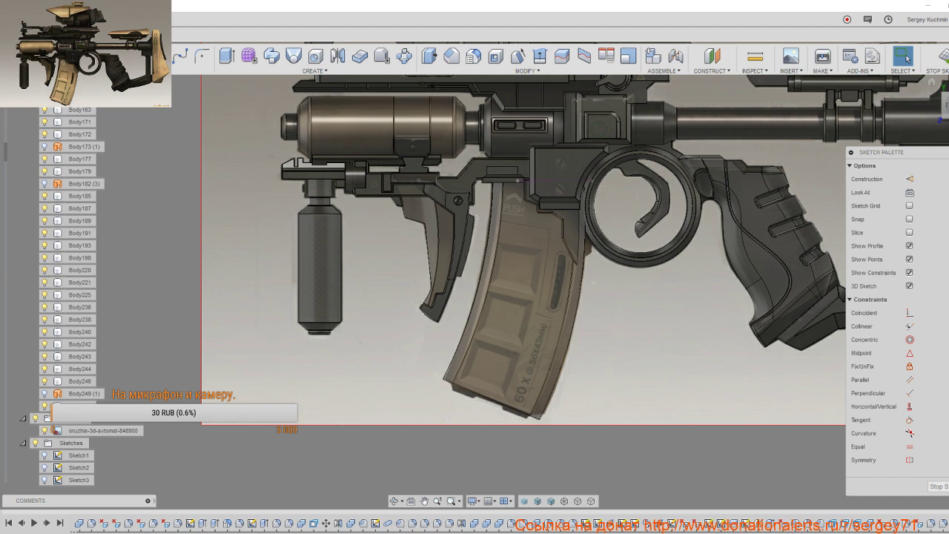
pyautogui.moveTo(546, 235); pyautogui.dragTo(488, 205, button='middle')
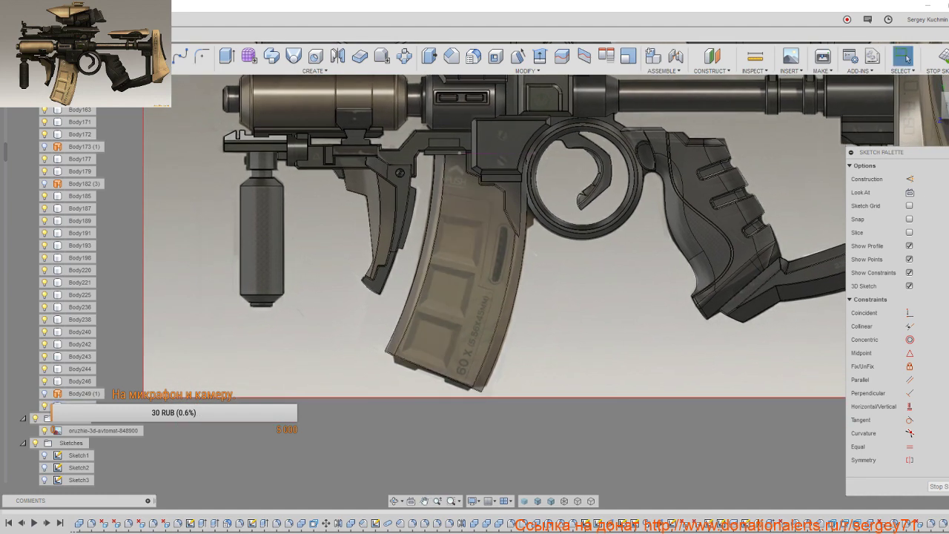
pyautogui.scroll(2, 481, 254)
pyautogui.scroll(2, 481, 254)
pyautogui.scroll(2, 481, 253)
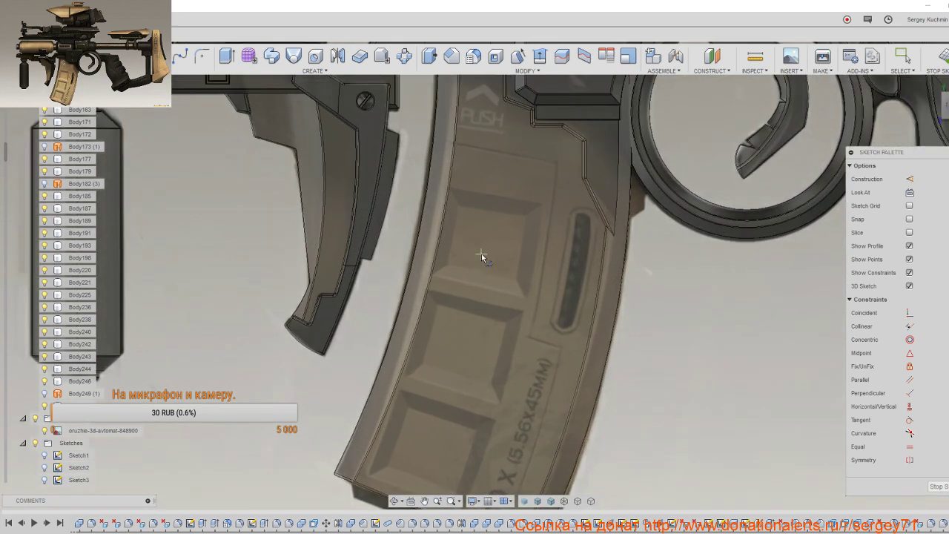
pyautogui.scroll(2, 481, 253)
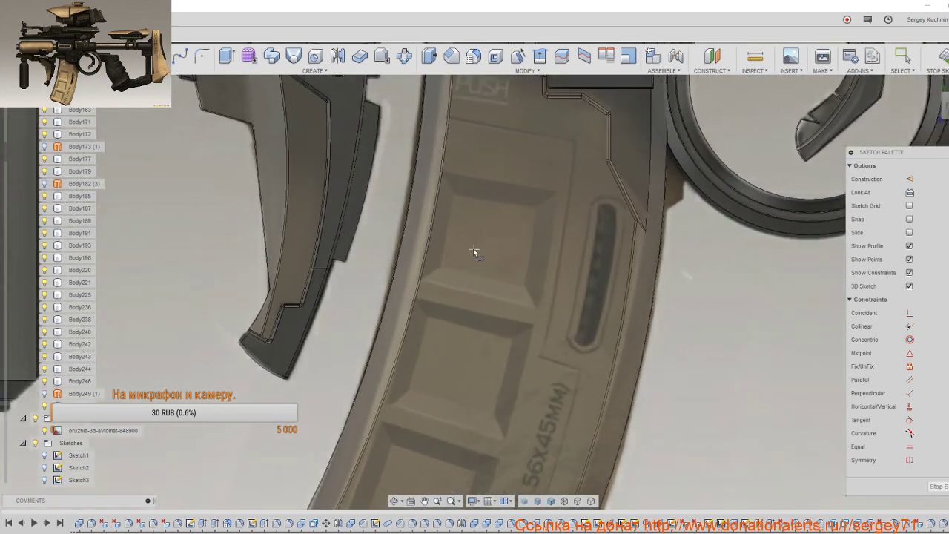
# Step: Draw a closed four-sided line outline over the magazine's top recess
pyautogui.click(445, 176)
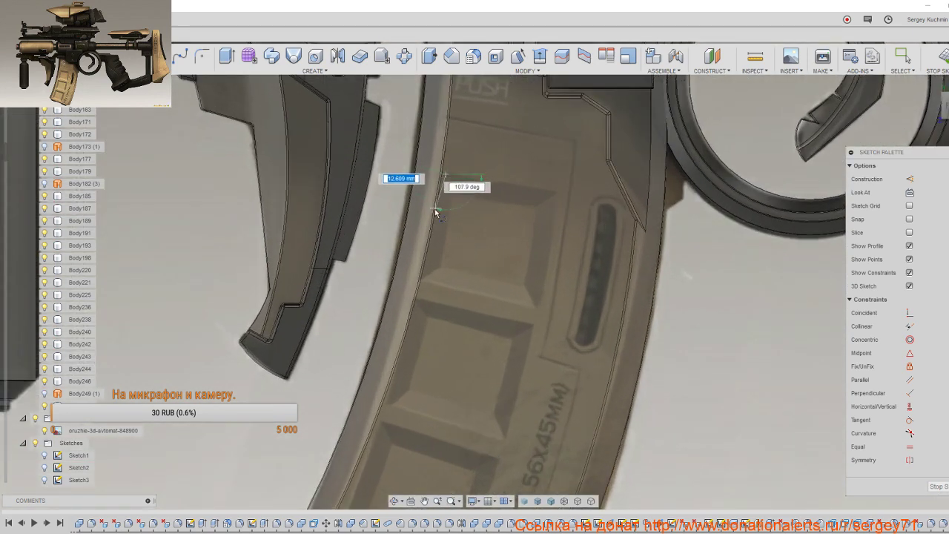
pyautogui.click(421, 282)
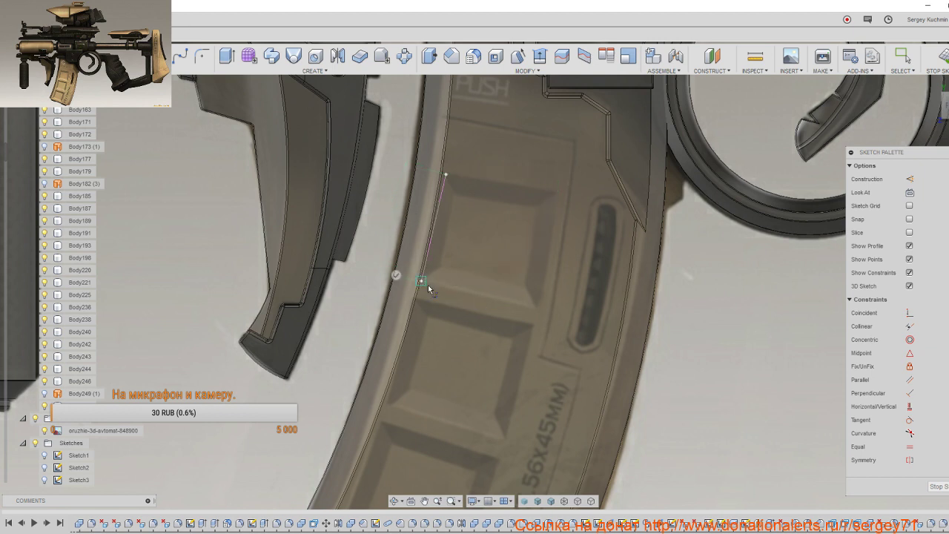
pyautogui.click(536, 306)
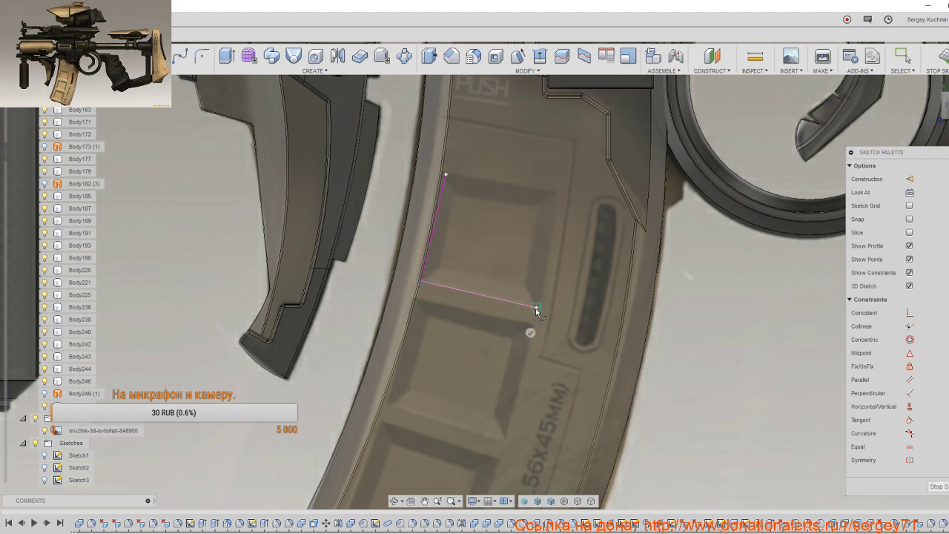
pyautogui.click(556, 195)
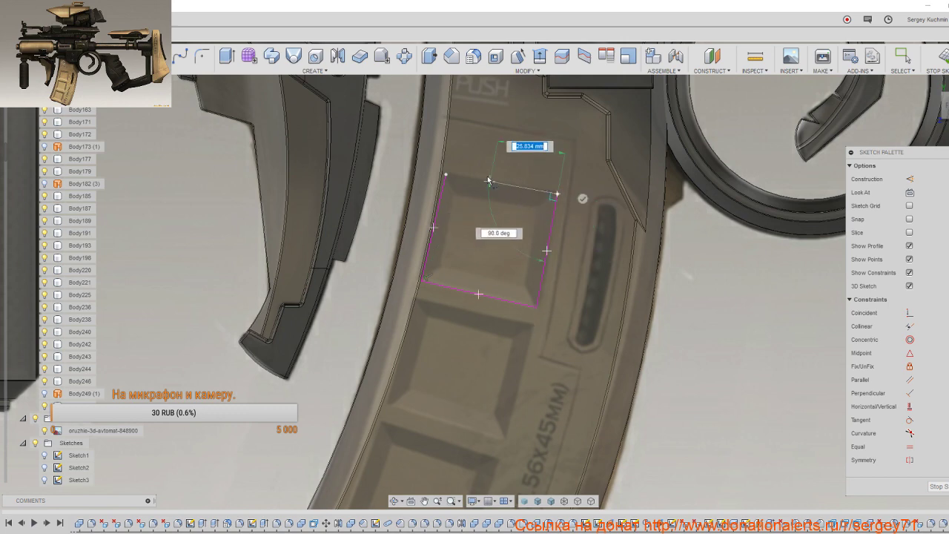
pyautogui.click(446, 176)
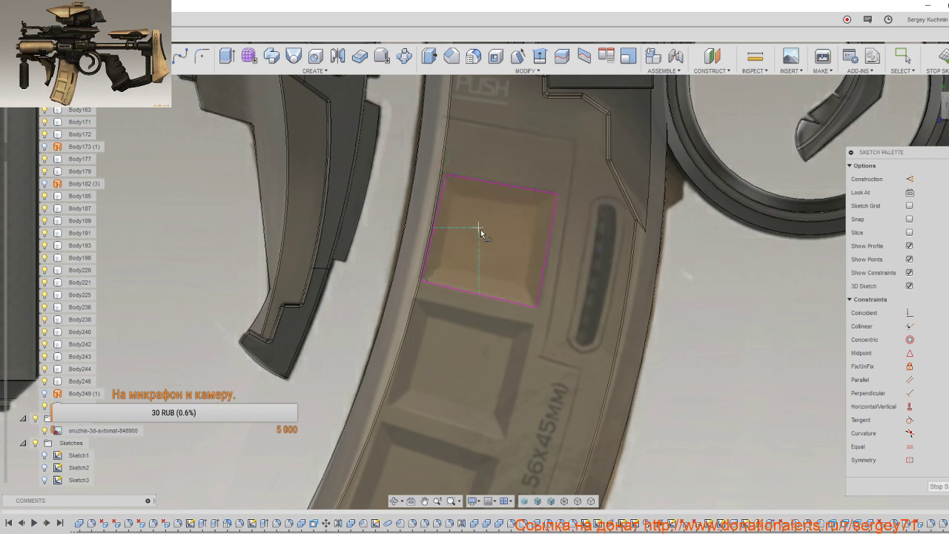
# Step: Discard the stray extra line and finish the sketch
pyautogui.moveTo(480, 232); pyautogui.dragTo(494, 148, button='middle')
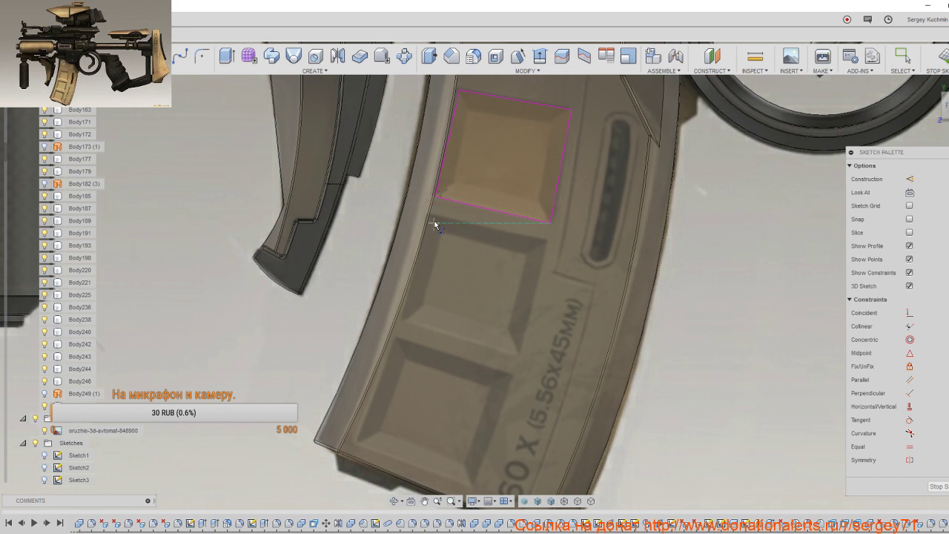
pyautogui.click(430, 216)
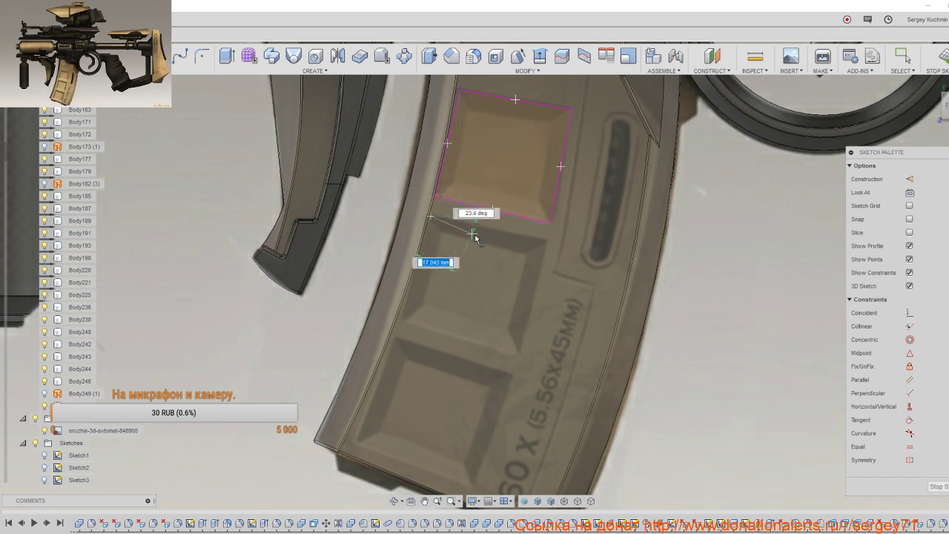
pyautogui.rightClick(545, 240)
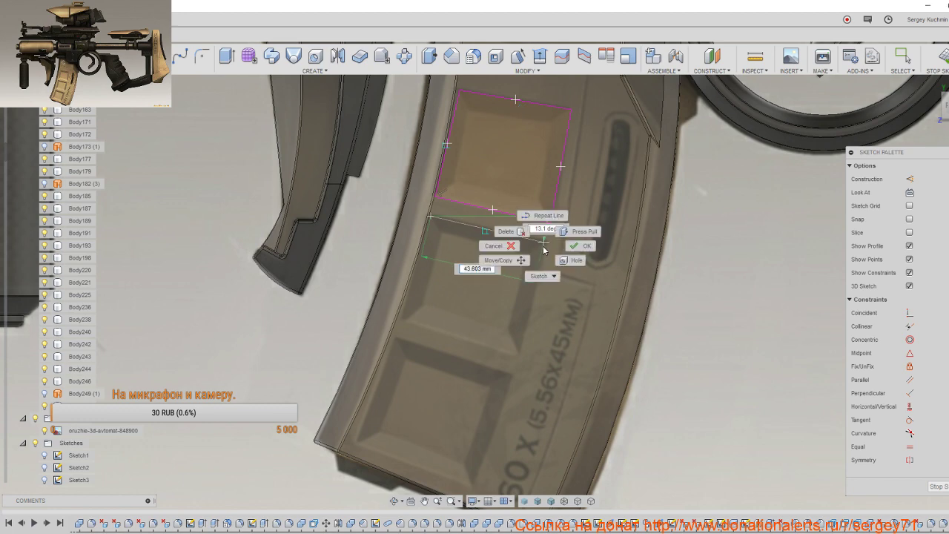
pyautogui.click(582, 246)
pyautogui.moveTo(569, 252); pyautogui.dragTo(528, 354, button='middle')
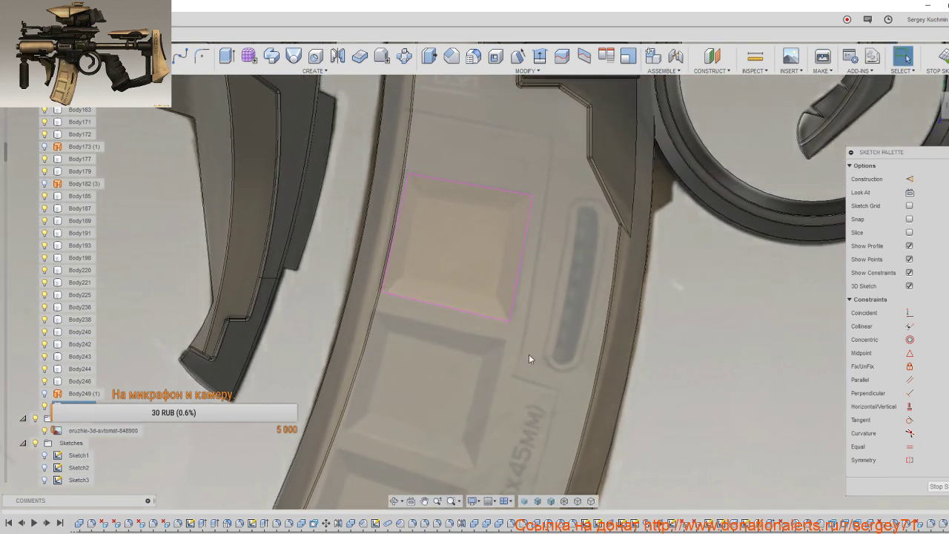
pyautogui.scroll(-2, 528, 354)
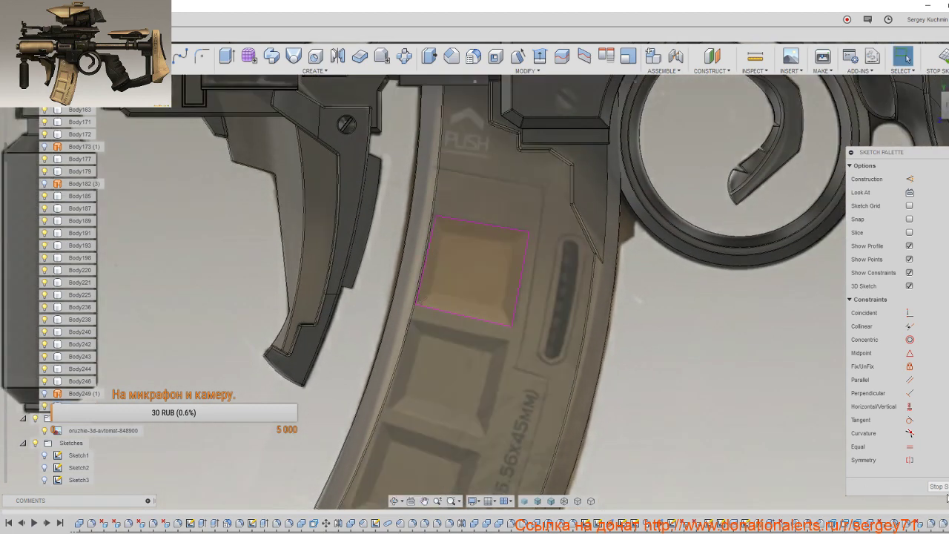
pyautogui.click(938, 486)
# Step: Extrude-cut the outline 10 mm into the magazine with tapered walls
pyautogui.click(498, 292)
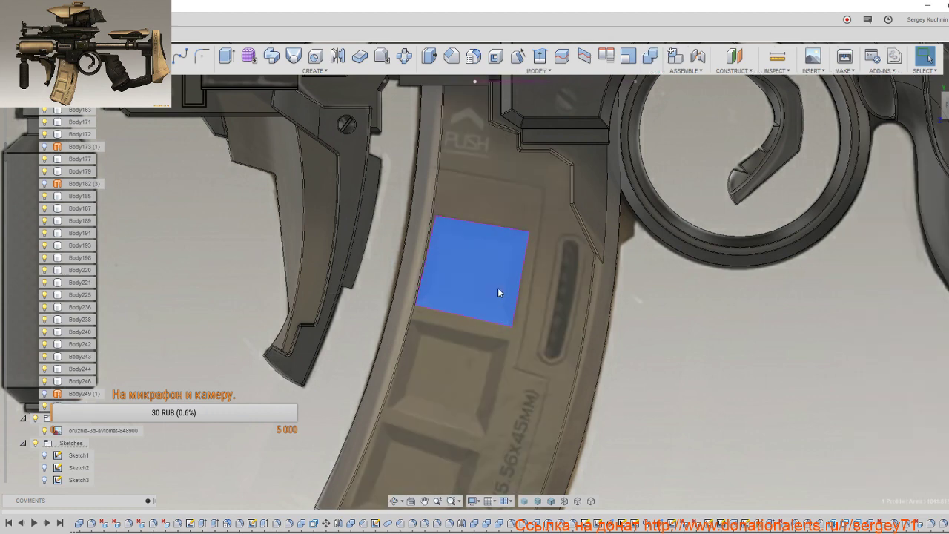
pyautogui.press('e')
pyautogui.moveTo(497, 310)
pyautogui.keyDown('shift'); pyautogui.mouseDown(button='middle')
pyautogui.moveTo(497, 279)
pyautogui.moveTo(523, 310)
pyautogui.mouseUp(button='middle'); pyautogui.keyUp('shift')
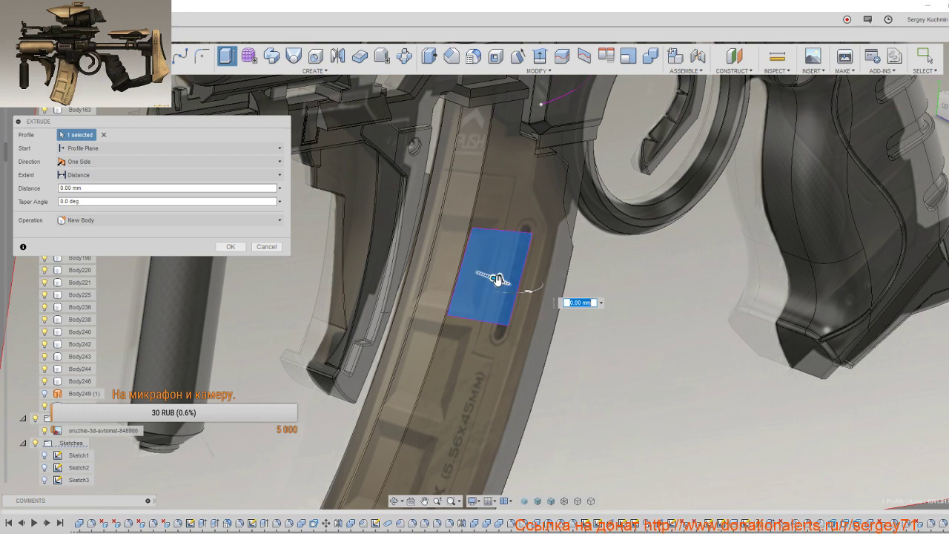
pyautogui.write('-10')
pyautogui.keyDown('shift'); pyautogui.moveTo(487, 289); pyautogui.dragTo(473, 289, button='middle'); pyautogui.keyUp('shift')
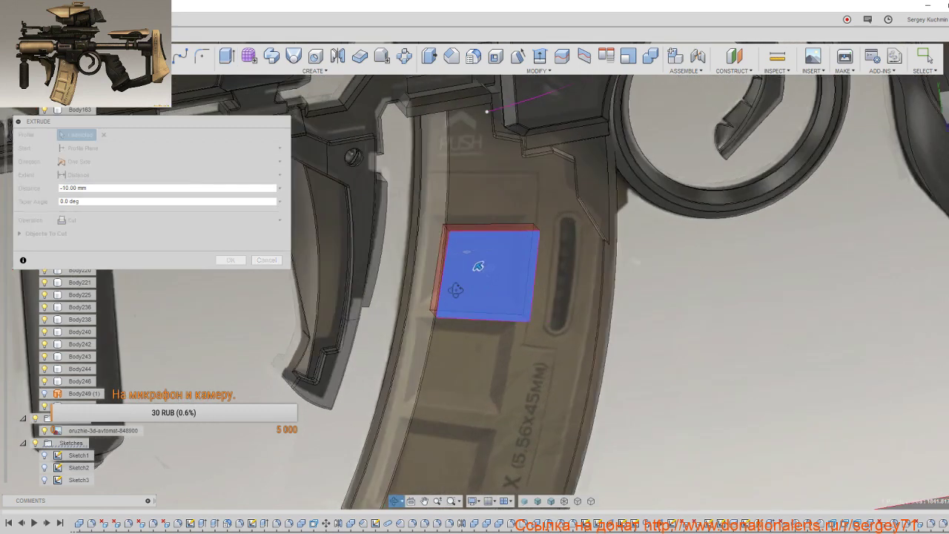
pyautogui.scroll(2, 473, 289)
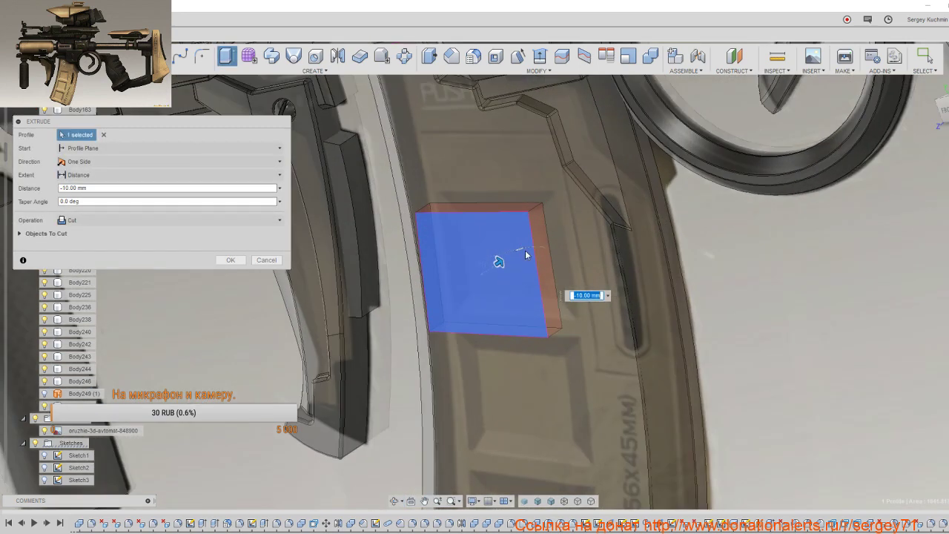
pyautogui.moveTo(525, 252); pyautogui.dragTo(499, 261)
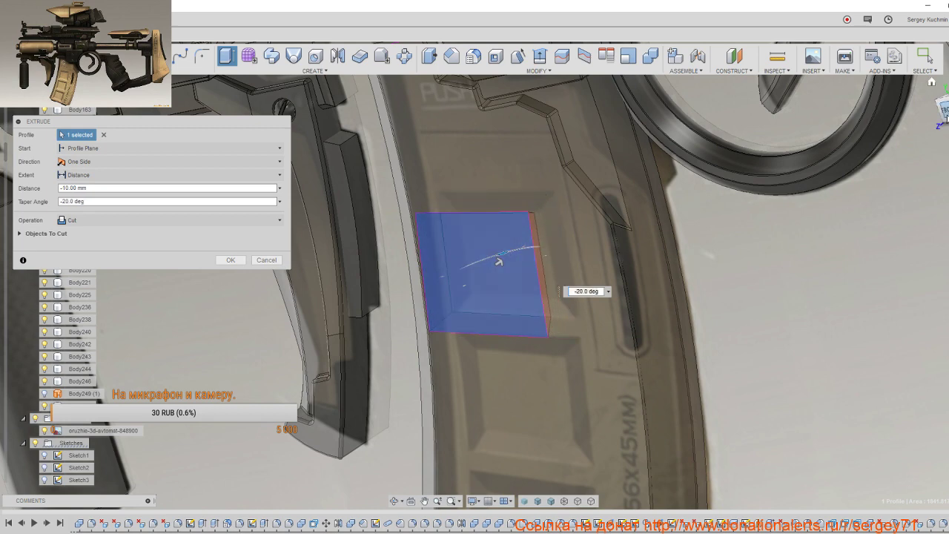
pyautogui.keyDown('shift'); pyautogui.moveTo(946, 117); pyautogui.dragTo(831, 261, button='middle'); pyautogui.keyUp('shift')
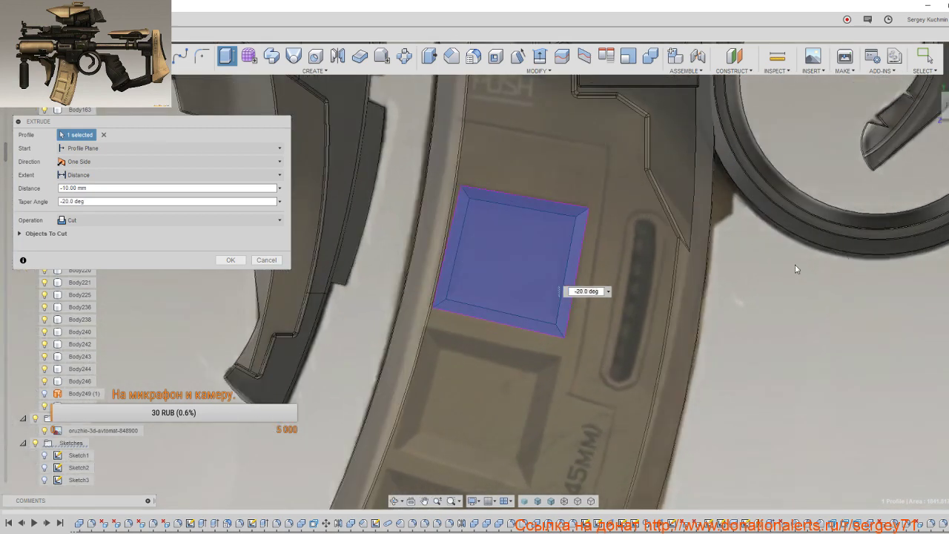
pyautogui.click(227, 260)
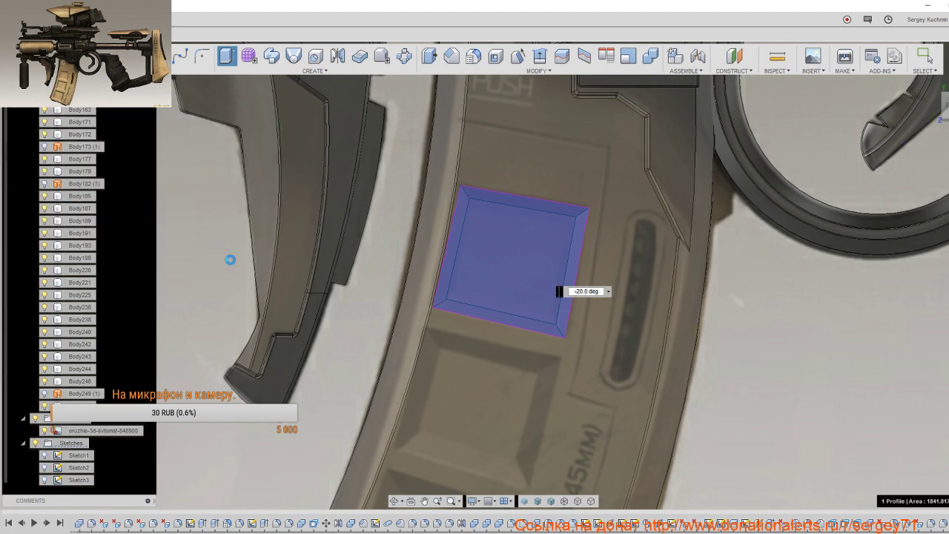
# Step: Edit the pocket cut to a -5 mm depth, keeping the -20° taper
pyautogui.moveTo(529, 365)
pyautogui.keyDown('shift'); pyautogui.mouseDown(button='middle')
pyautogui.moveTo(475, 362)
pyautogui.moveTo(571, 365)
pyautogui.mouseUp(button='middle'); pyautogui.keyUp('shift')
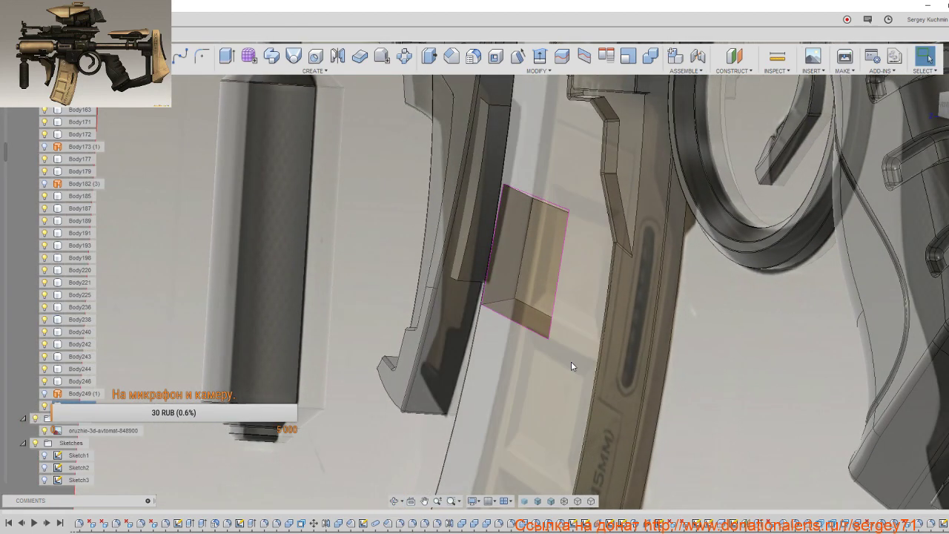
pyautogui.moveTo(775, 311)
pyautogui.keyDown('shift'); pyautogui.mouseDown(button='middle')
pyautogui.moveTo(692, 333)
pyautogui.moveTo(762, 318)
pyautogui.moveTo(875, 465)
pyautogui.mouseUp(button='middle'); pyautogui.keyUp('shift')
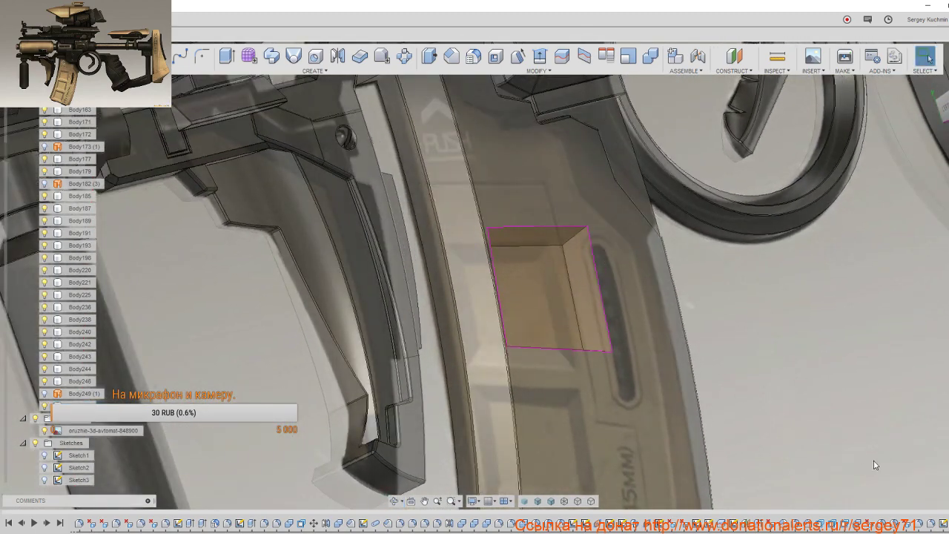
pyautogui.rightClick(941, 523)
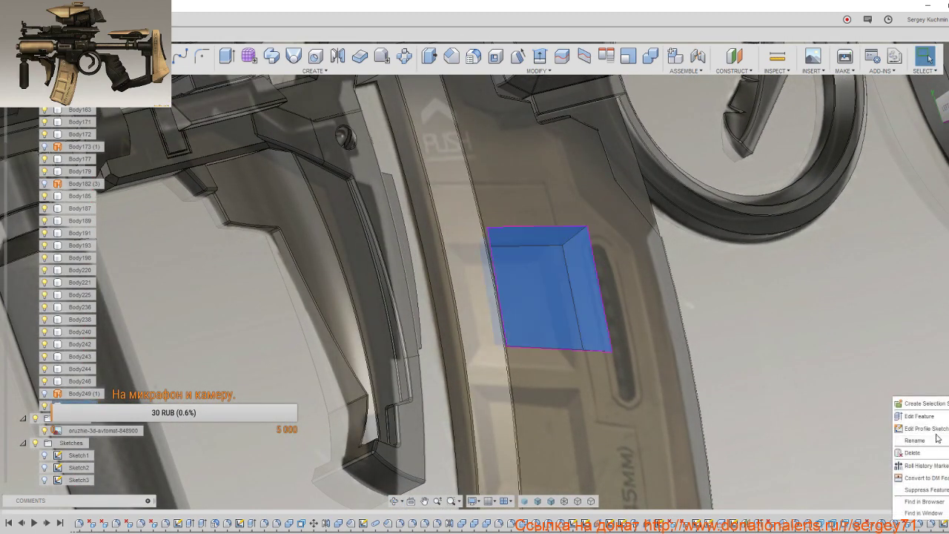
pyautogui.click(919, 416)
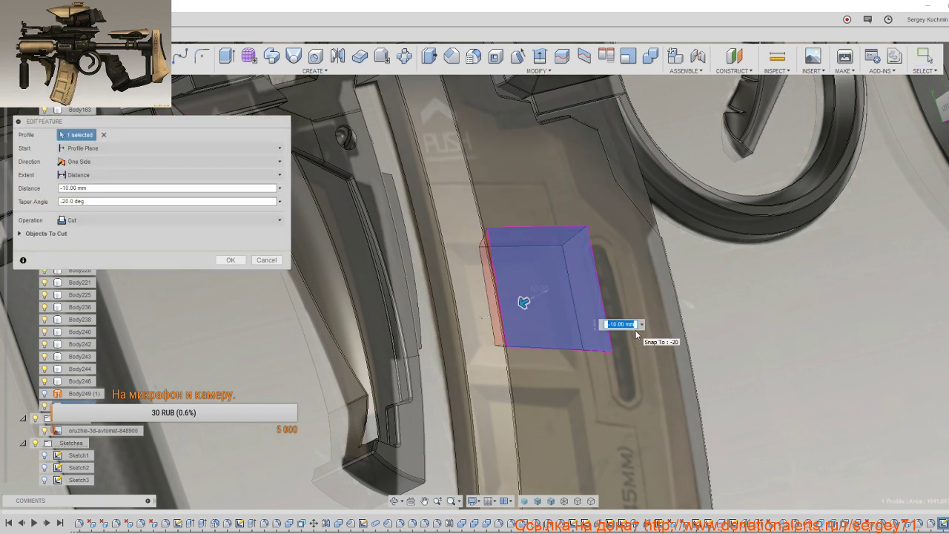
pyautogui.write('-5')
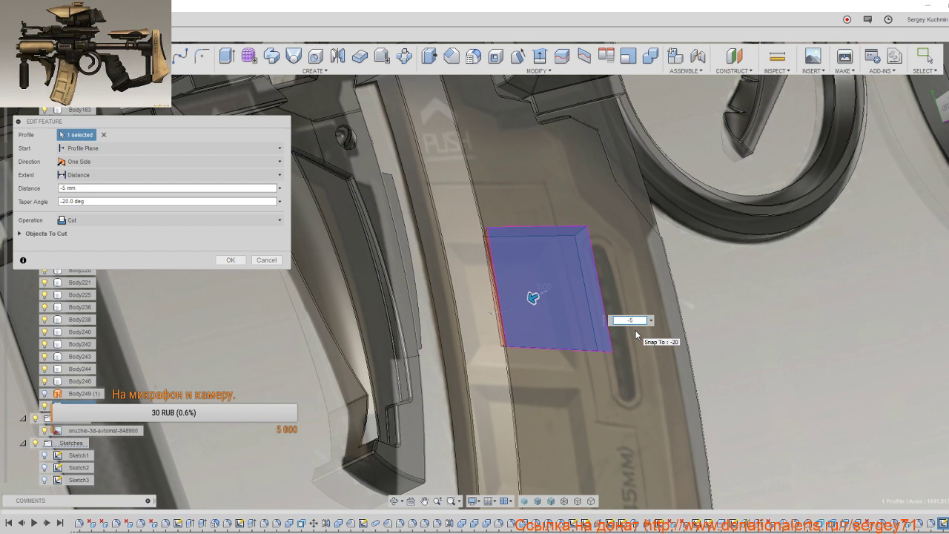
pyautogui.click(231, 261)
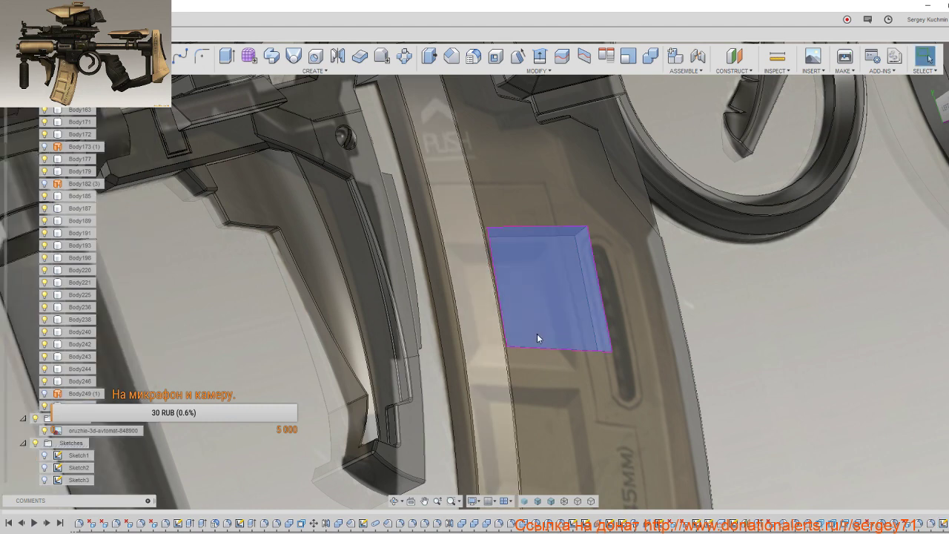
pyautogui.moveTo(537, 334); pyautogui.dragTo(507, 331, button='middle')
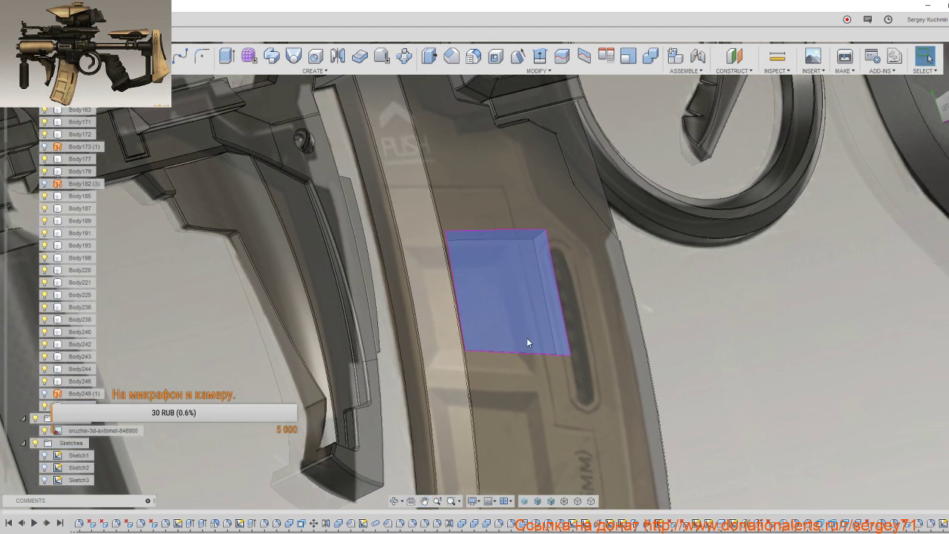
pyautogui.keyDown('shift'); pyautogui.moveTo(526, 342); pyautogui.dragTo(494, 342, button='middle'); pyautogui.keyUp('shift')
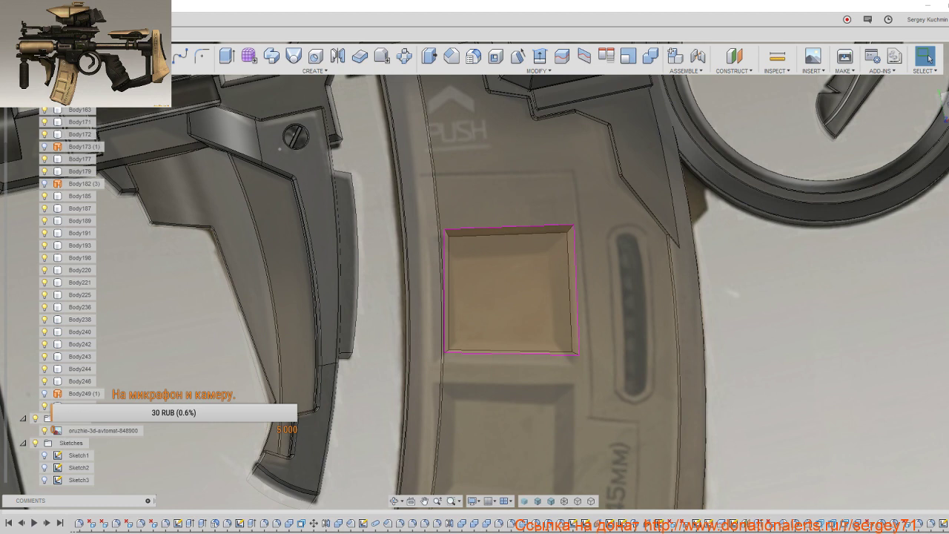
# Step: Turn off Sketch150's visibility in the browser's Sketches list to clear the pocket outline
pyautogui.click(494, 295)
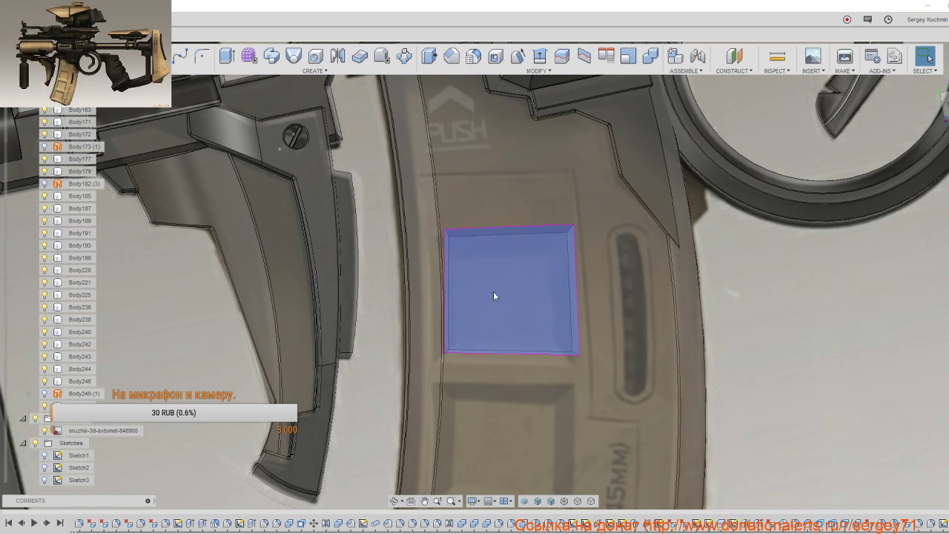
pyautogui.scroll(-3, 509, 310)
pyautogui.click(521, 313)
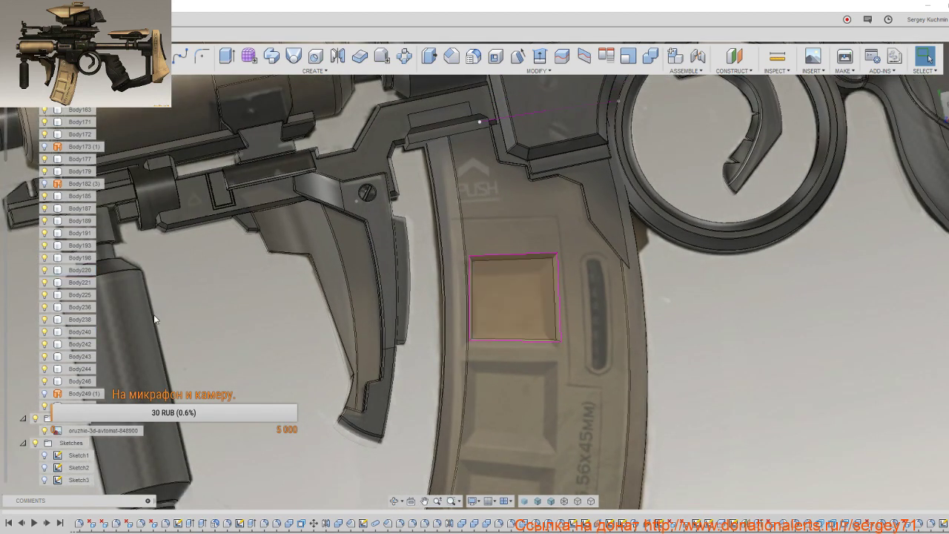
pyautogui.scroll(-2, 43, 443)
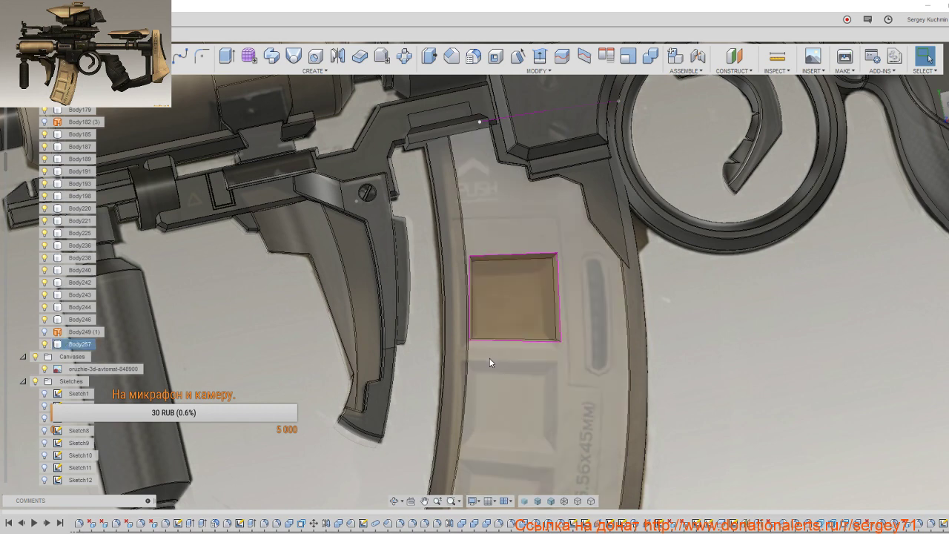
pyautogui.scroll(-2, 129, 436)
pyautogui.scroll(-2, 101, 428)
pyautogui.scroll(-3, 56, 424)
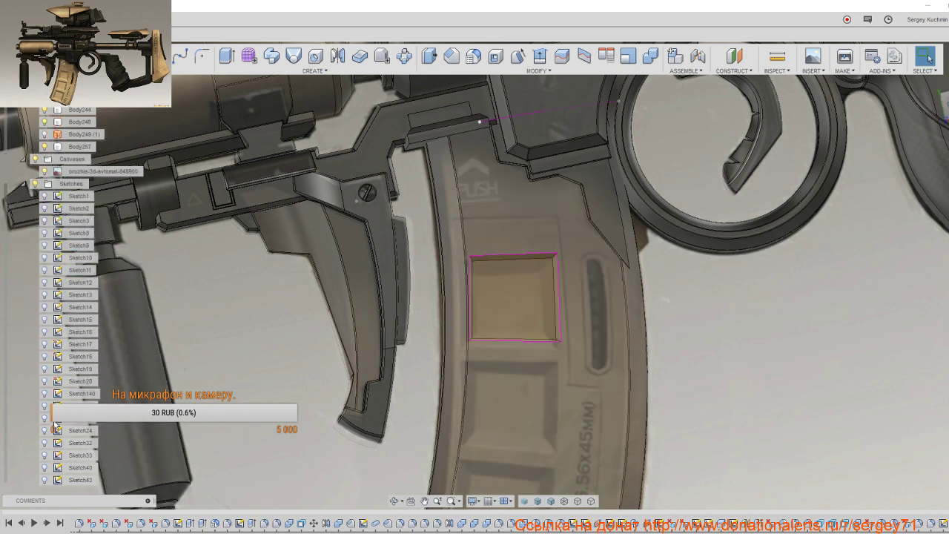
pyautogui.scroll(-3, 54, 426)
pyautogui.scroll(-2, 51, 428)
pyautogui.scroll(-3, 49, 428)
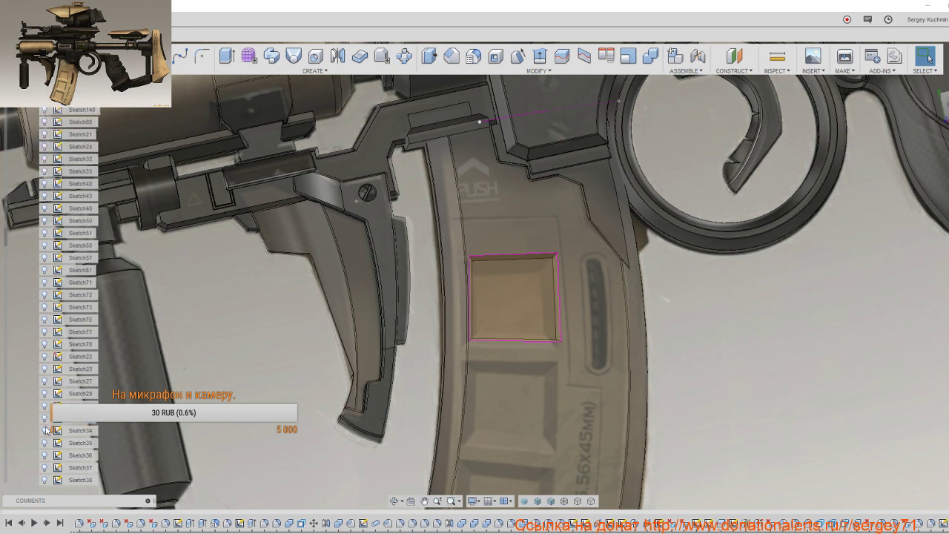
pyautogui.scroll(-2, 49, 427)
pyautogui.scroll(-2, 49, 428)
pyautogui.scroll(-2, 49, 428)
pyautogui.scroll(-2, 49, 428)
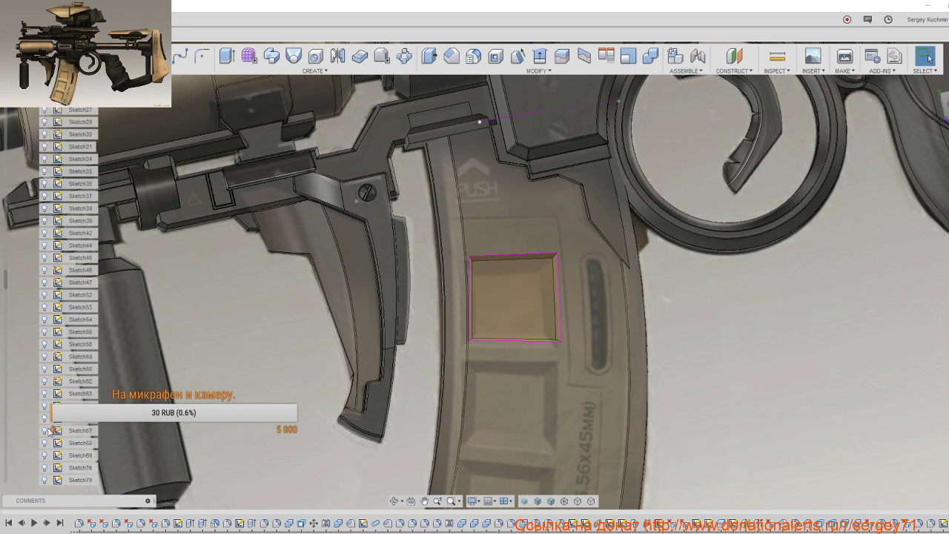
pyautogui.scroll(-2, 49, 428)
pyautogui.scroll(-2, 49, 427)
pyautogui.scroll(-2, 49, 428)
pyautogui.scroll(-2, 48, 428)
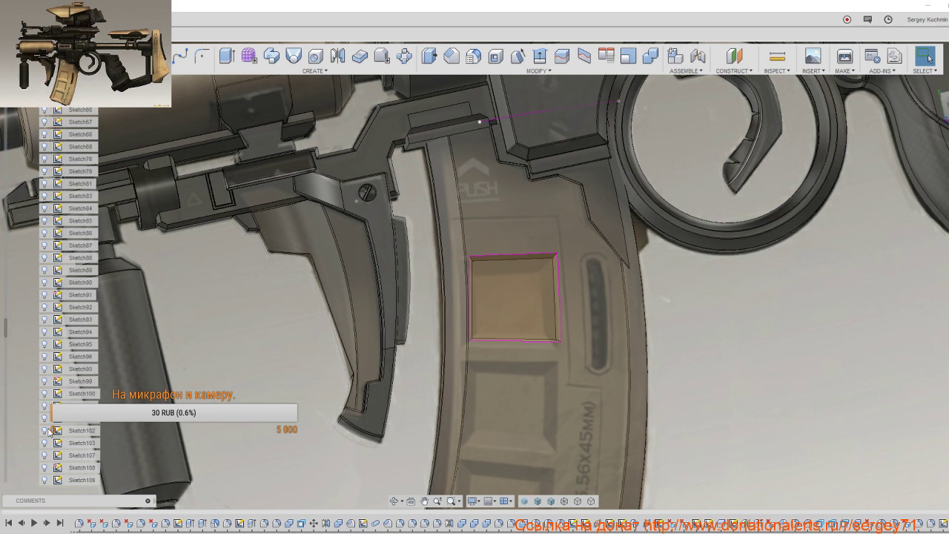
pyautogui.scroll(-3, 49, 428)
pyautogui.scroll(-2, 49, 429)
pyautogui.scroll(-3, 48, 430)
pyautogui.scroll(-2, 49, 430)
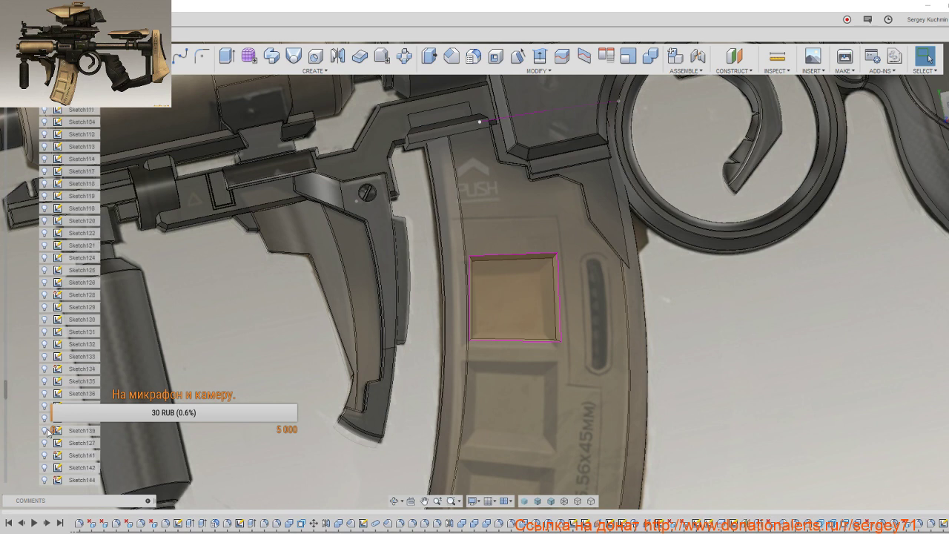
pyautogui.scroll(-3, 47, 426)
pyautogui.scroll(-3, 45, 419)
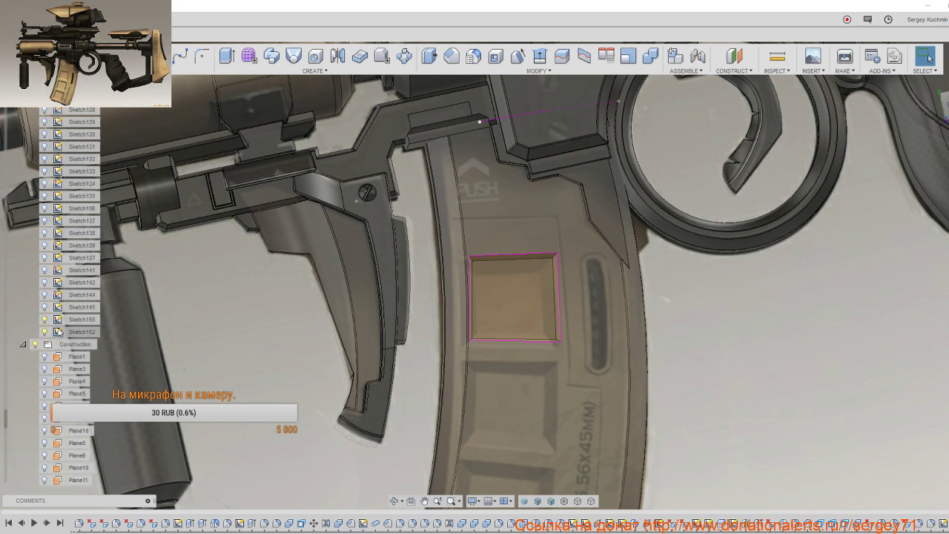
pyautogui.click(45, 319)
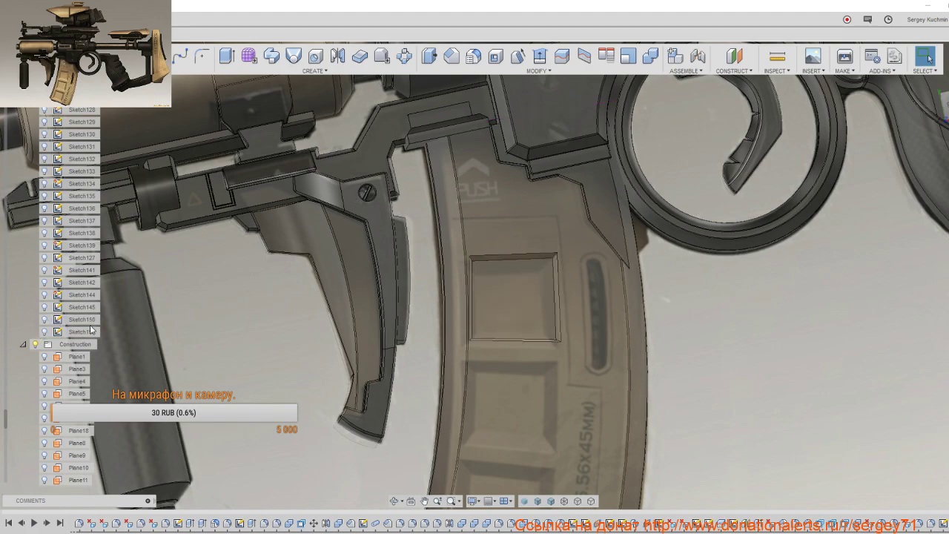
pyautogui.moveTo(332, 343)
pyautogui.keyDown('shift'); pyautogui.mouseDown(button='middle')
pyautogui.moveTo(404, 321)
pyautogui.moveTo(353, 304)
pyautogui.moveTo(424, 412)
pyautogui.moveTo(475, 356)
pyautogui.mouseUp(button='middle'); pyautogui.keyUp('shift')
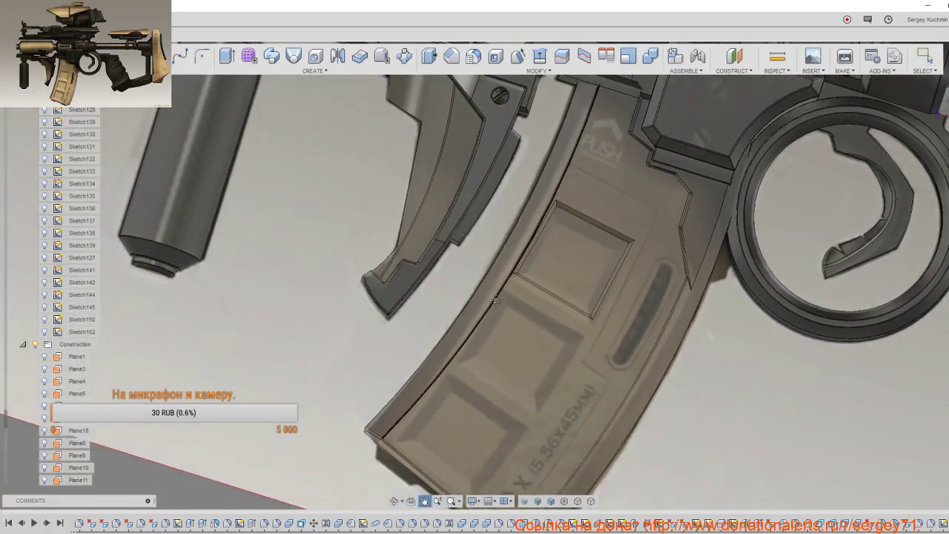
# Step: Start a Pattern on Path and select the five faces of the square pocket
pyautogui.scroll(-3, 492, 332)
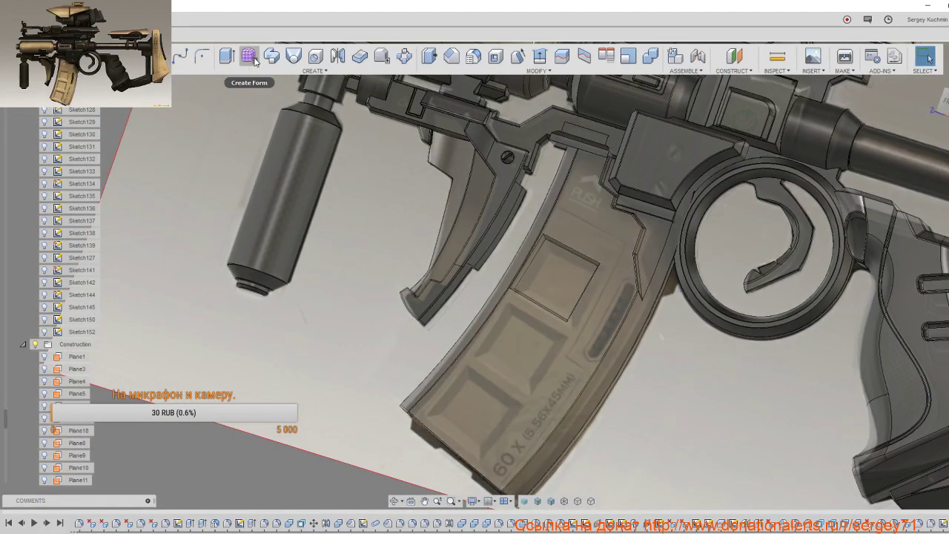
pyautogui.click(318, 70)
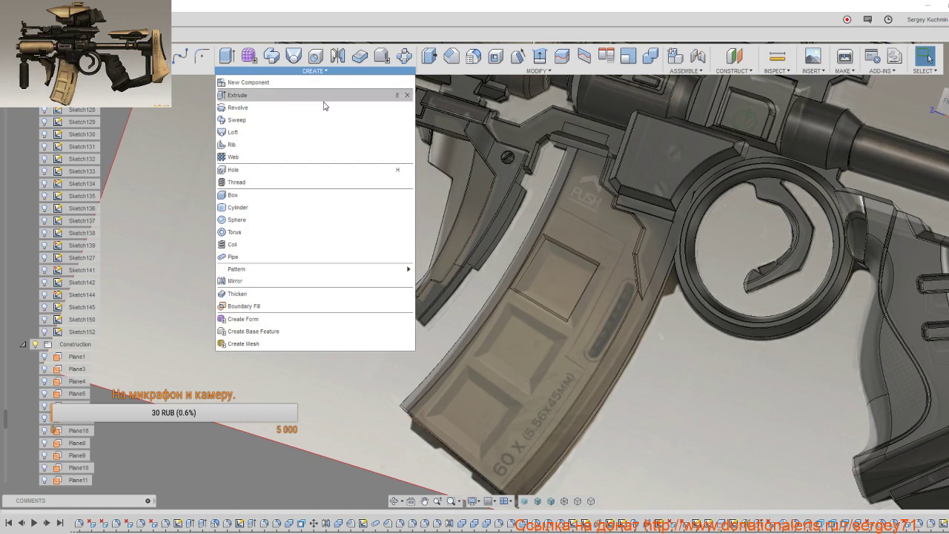
pyautogui.moveTo(311, 269)
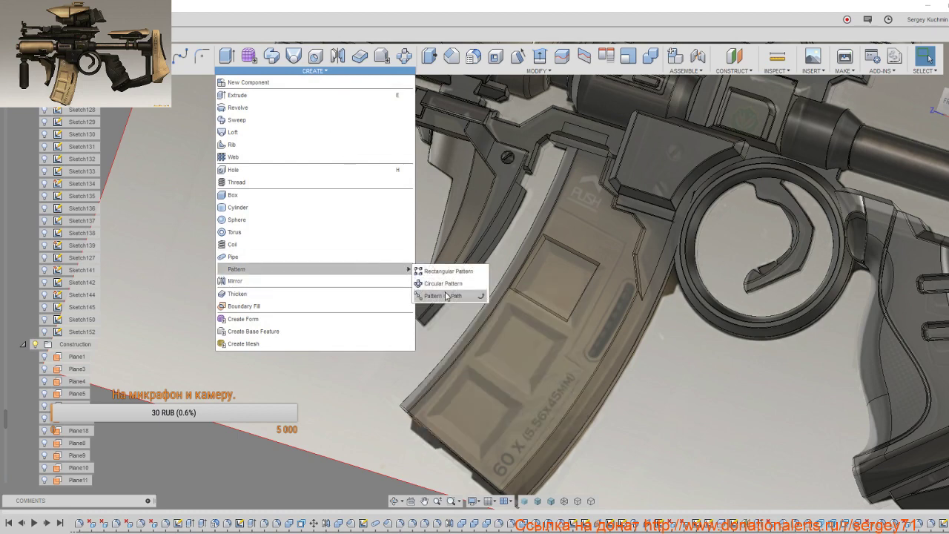
pyautogui.click(444, 295)
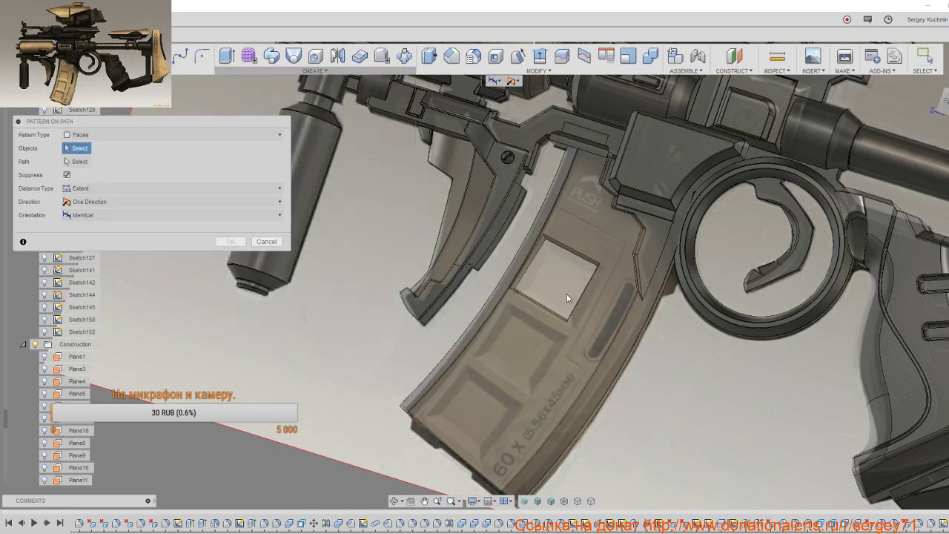
pyautogui.scroll(3, 566, 294)
pyautogui.click(543, 259)
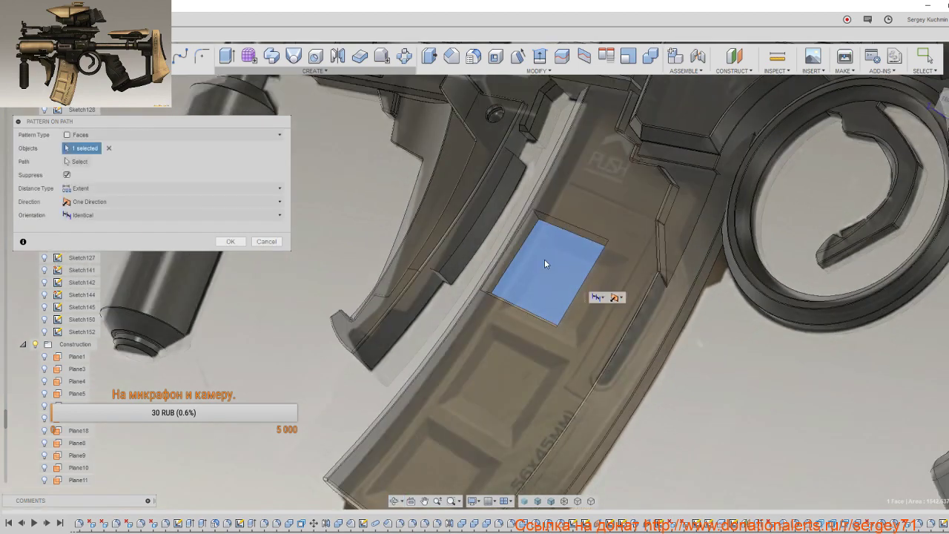
pyautogui.scroll(2, 544, 259)
pyautogui.click(508, 239)
pyautogui.scroll(2, 542, 242)
pyautogui.moveTo(542, 241)
pyautogui.keyDown('shift'); pyautogui.mouseDown(button='middle')
pyautogui.moveTo(567, 231)
pyautogui.moveTo(635, 265)
pyautogui.moveTo(607, 338)
pyautogui.moveTo(575, 352)
pyautogui.moveTo(415, 281)
pyautogui.mouseUp(button='middle'); pyautogui.keyUp('shift')
pyautogui.click(581, 214)
pyautogui.click(614, 373)
pyautogui.scroll(-2, 613, 363)
# Step: Pattern the pocket 3 times along the magazine's curved edge, Path Direction orientation, 94.946 mm span
pyautogui.click(78, 161)
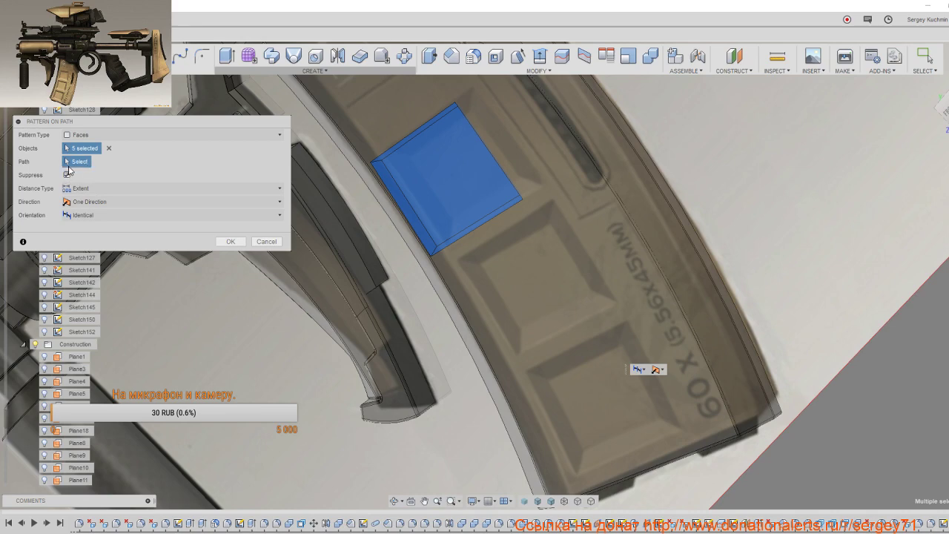
pyautogui.click(475, 338)
pyautogui.scroll(-2, 478, 349)
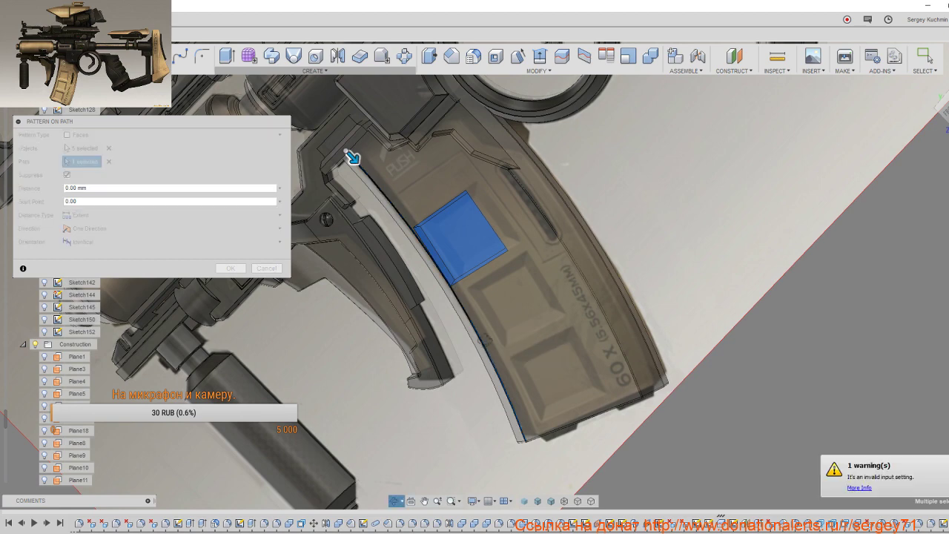
pyautogui.keyDown('shift'); pyautogui.moveTo(479, 354); pyautogui.dragTo(404, 280, button='middle'); pyautogui.keyUp('shift')
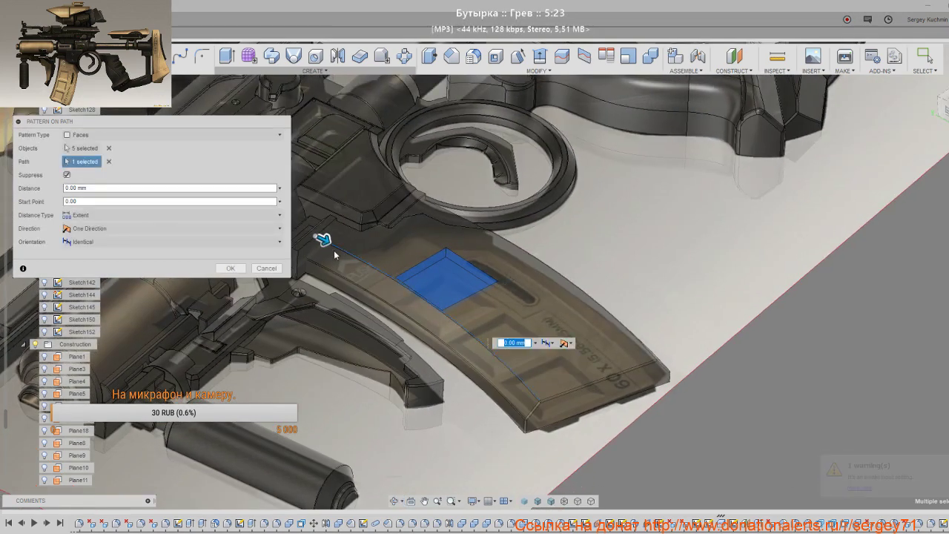
pyautogui.moveTo(322, 238)
pyautogui.mouseDown()
pyautogui.moveTo(379, 330)
pyautogui.moveTo(437, 373)
pyautogui.mouseUp()
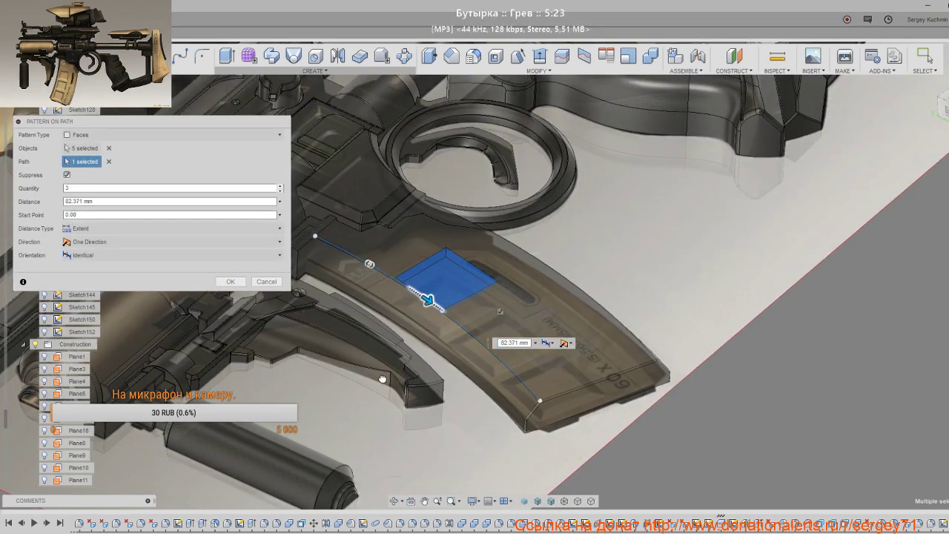
pyautogui.keyDown('shift'); pyautogui.moveTo(437, 374); pyautogui.dragTo(437, 433, button='middle'); pyautogui.keyUp('shift')
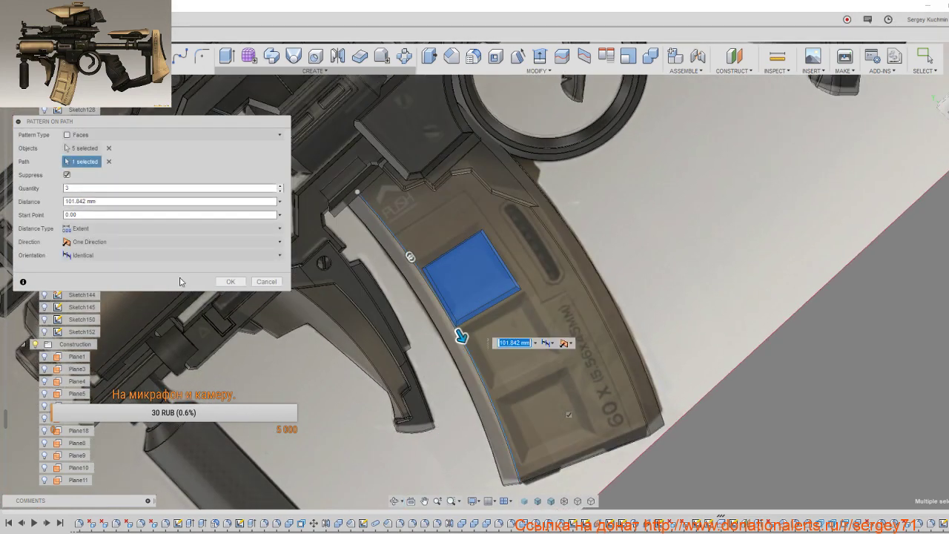
pyautogui.click(142, 260)
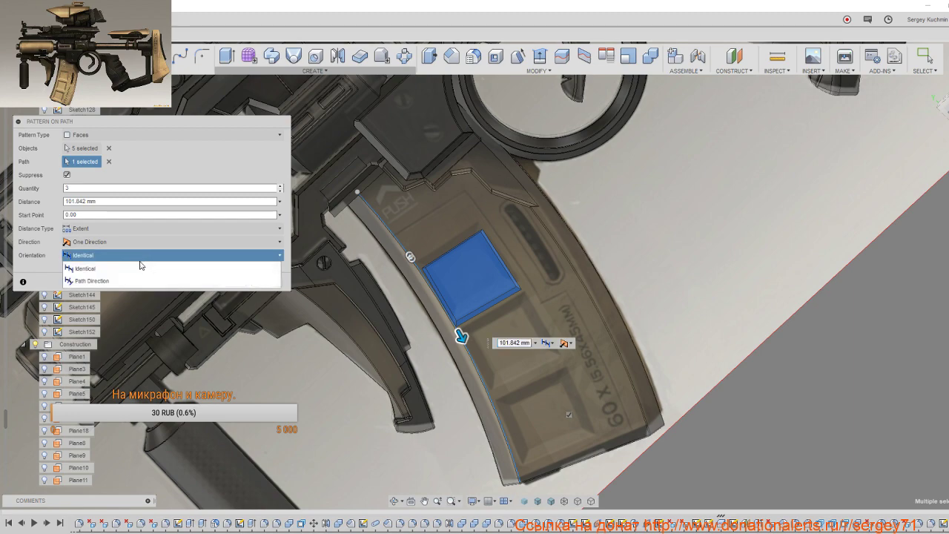
pyautogui.click(126, 279)
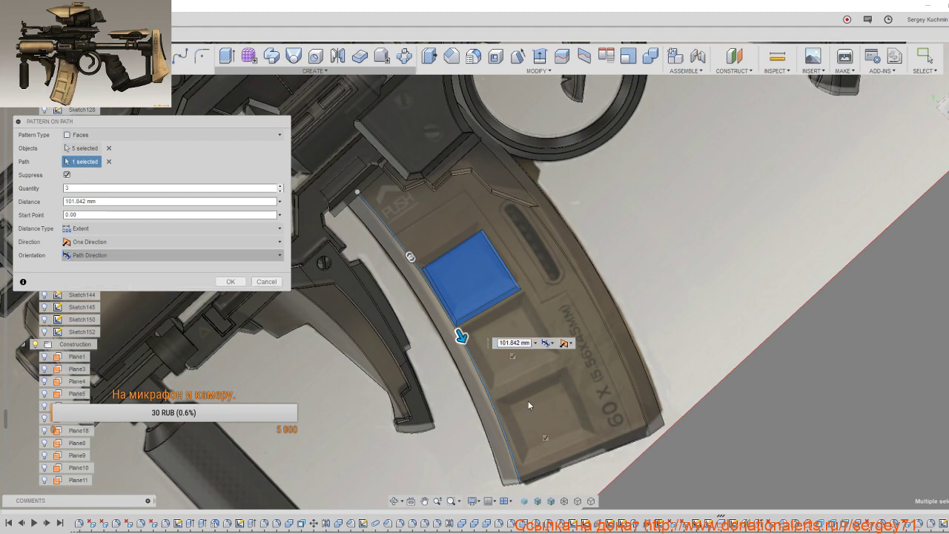
pyautogui.moveTo(527, 400)
pyautogui.keyDown('shift'); pyautogui.mouseDown(button='middle')
pyautogui.moveTo(528, 460)
pyautogui.moveTo(490, 345)
pyautogui.moveTo(475, 326)
pyautogui.mouseUp(button='middle'); pyautogui.keyUp('shift')
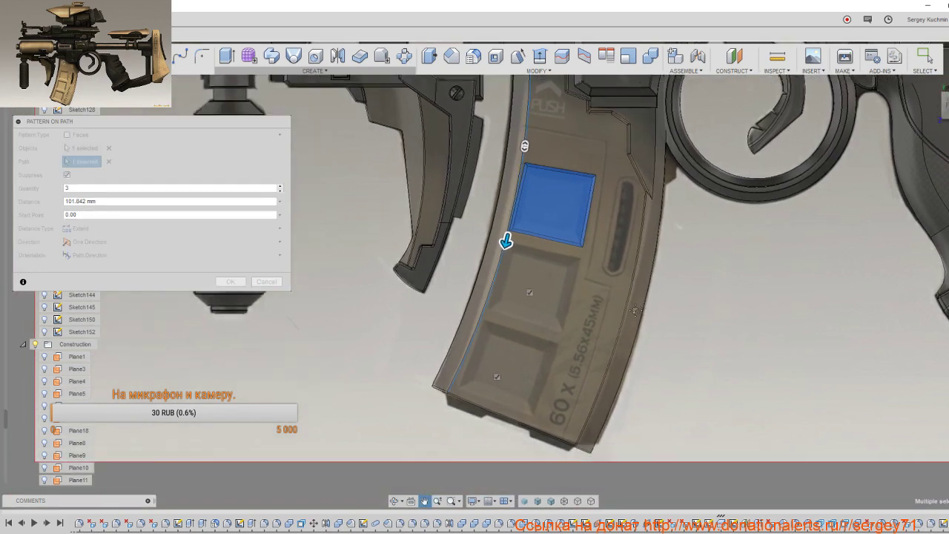
pyautogui.keyDown('shift'); pyautogui.moveTo(474, 326); pyautogui.dragTo(568, 337, button='middle'); pyautogui.keyUp('shift')
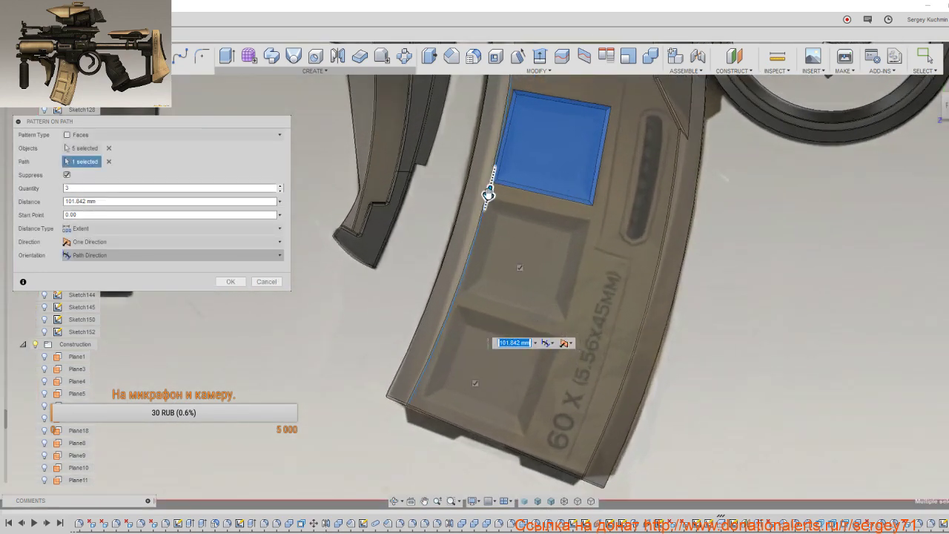
pyautogui.moveTo(486, 195); pyautogui.dragTo(492, 177)
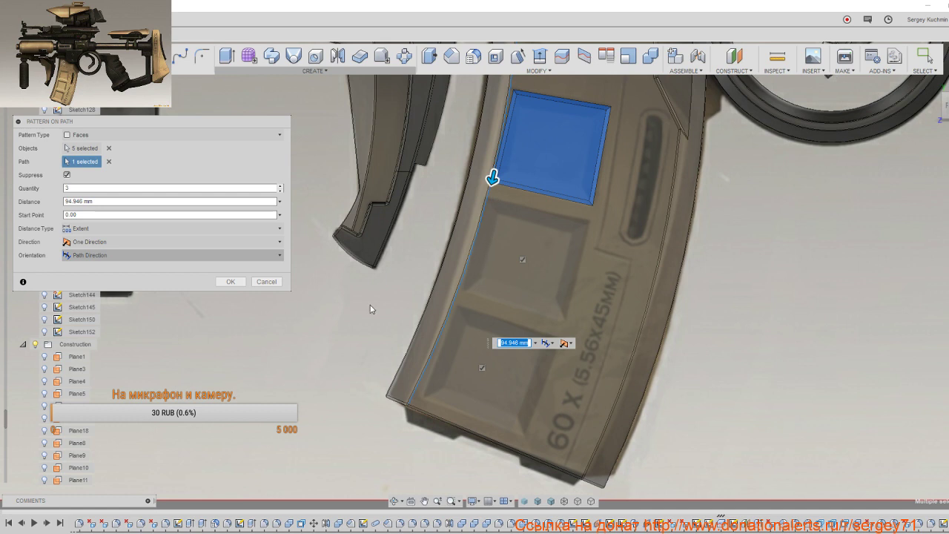
pyautogui.click(227, 282)
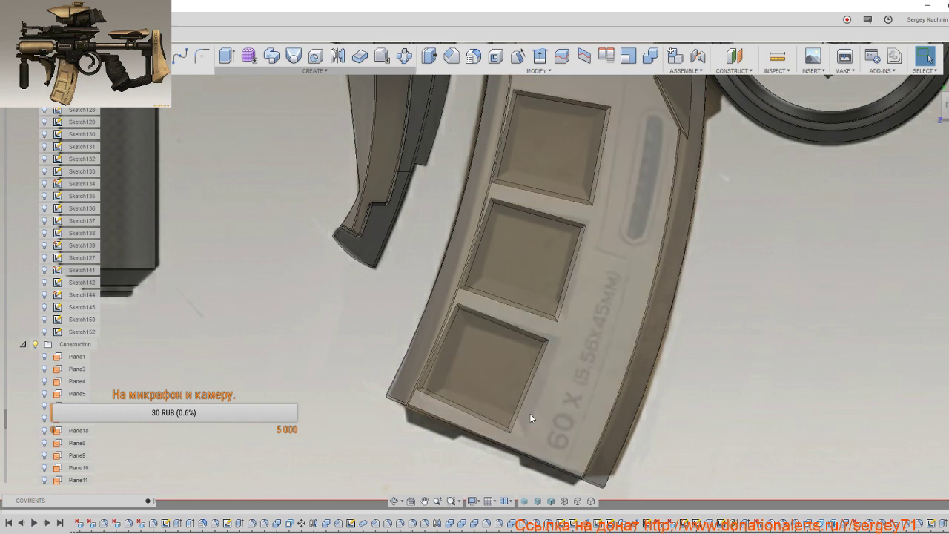
# Step: Edit the top pocket's extrude cut to change its taper from -20° to -35°
pyautogui.moveTo(532, 401)
pyautogui.keyDown('shift'); pyautogui.mouseDown(button='middle')
pyautogui.moveTo(475, 348)
pyautogui.moveTo(575, 385)
pyautogui.moveTo(556, 391)
pyautogui.mouseUp(button='middle'); pyautogui.keyUp('shift')
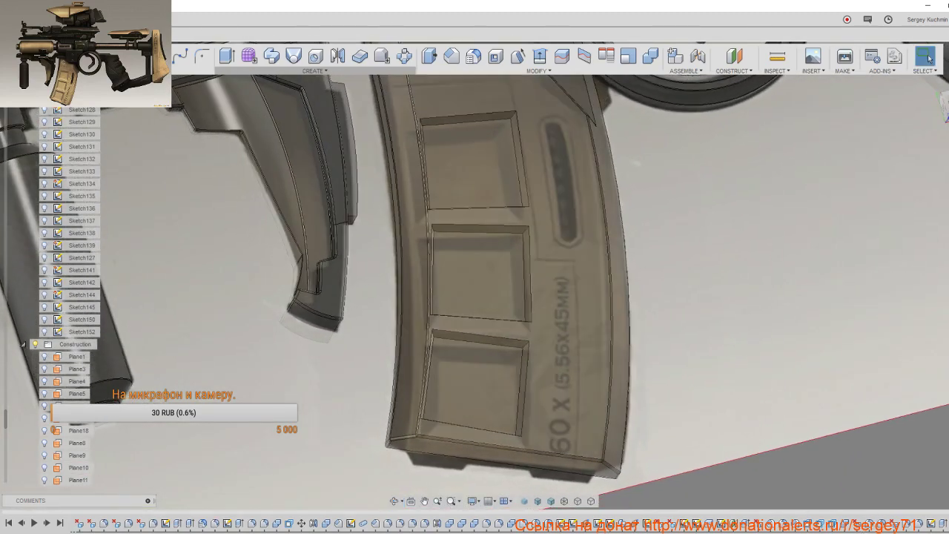
pyautogui.click(941, 524)
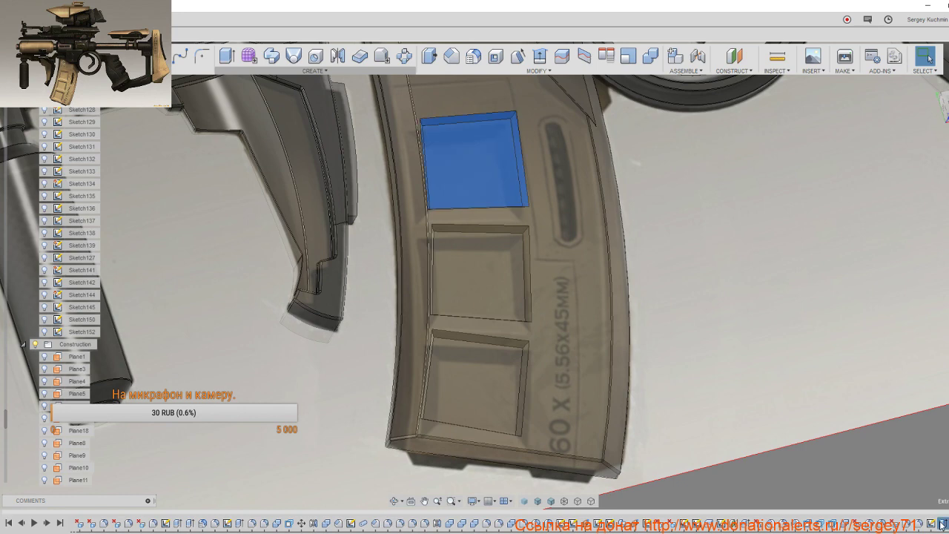
pyautogui.rightClick(941, 524)
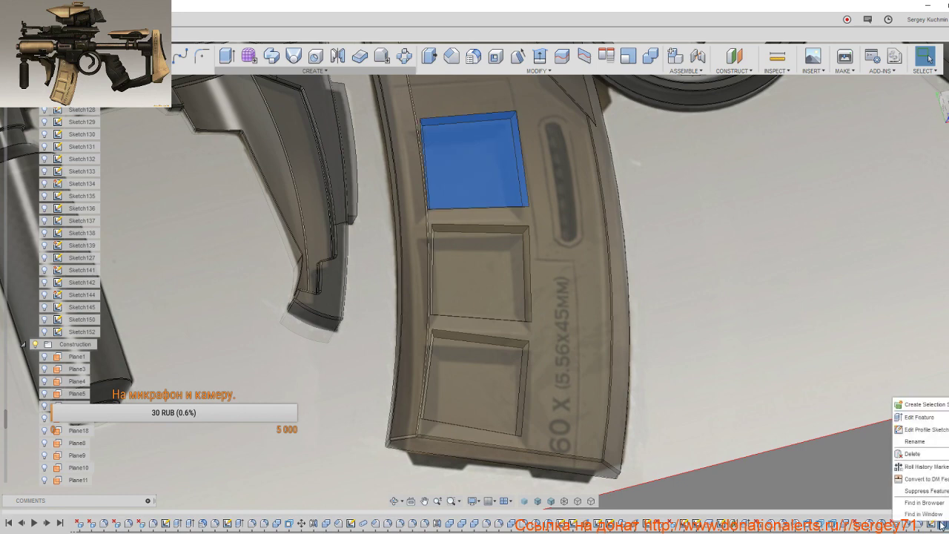
pyautogui.click(905, 418)
pyautogui.moveTo(534, 268); pyautogui.dragTo(528, 384, button='middle')
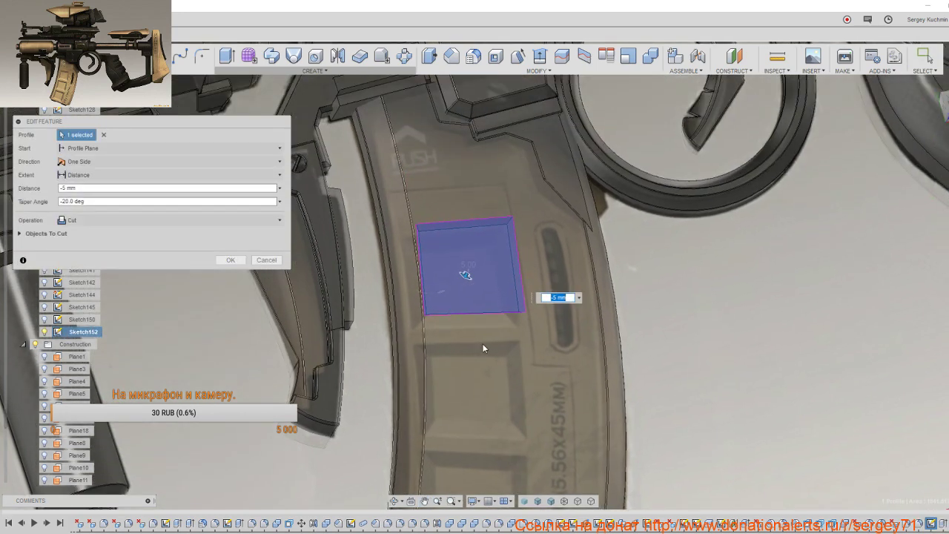
pyautogui.keyDown('shift'); pyautogui.moveTo(482, 348); pyautogui.dragTo(440, 337, button='middle'); pyautogui.keyUp('shift')
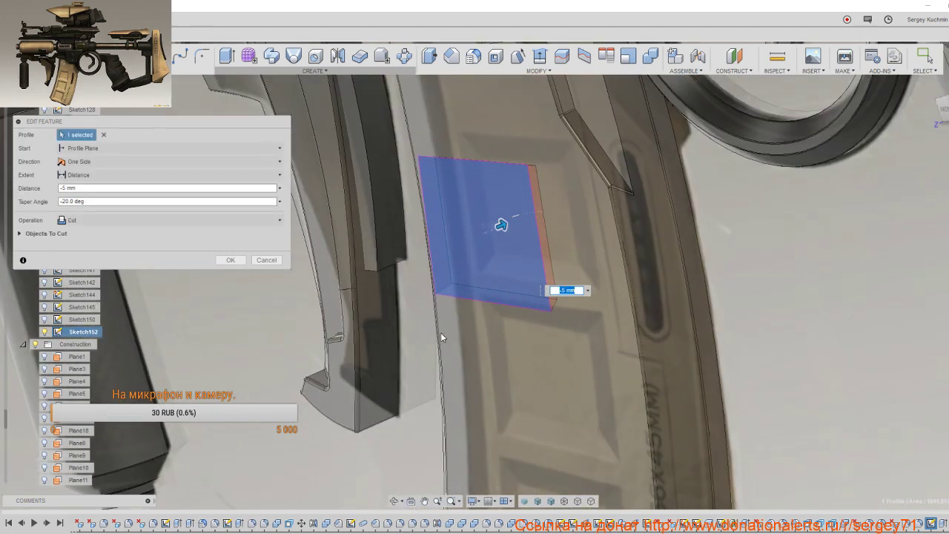
pyautogui.moveTo(514, 213)
pyautogui.keyDown('shift'); pyautogui.mouseDown(button='middle')
pyautogui.moveTo(517, 234)
pyautogui.moveTo(511, 217)
pyautogui.mouseUp(button='middle'); pyautogui.keyUp('shift')
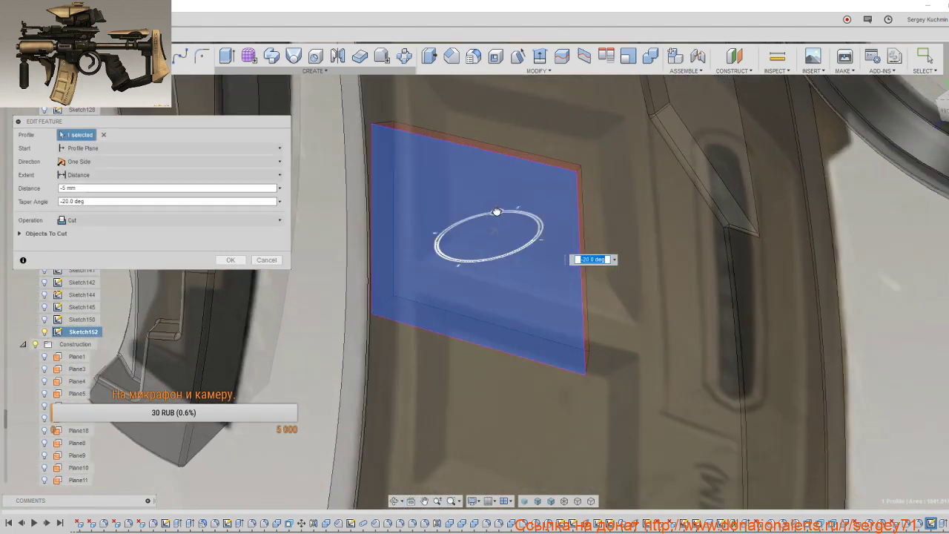
pyautogui.moveTo(497, 212); pyautogui.dragTo(482, 213)
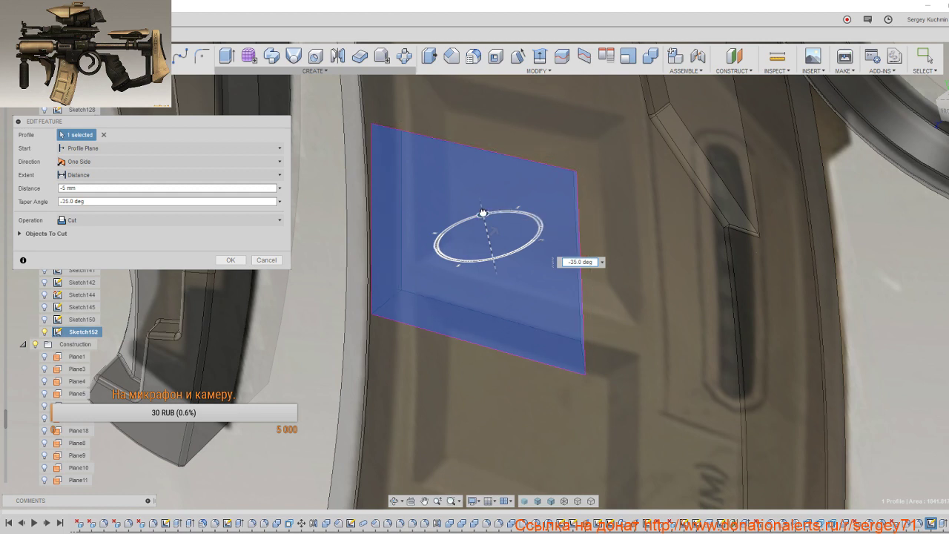
pyautogui.click(230, 260)
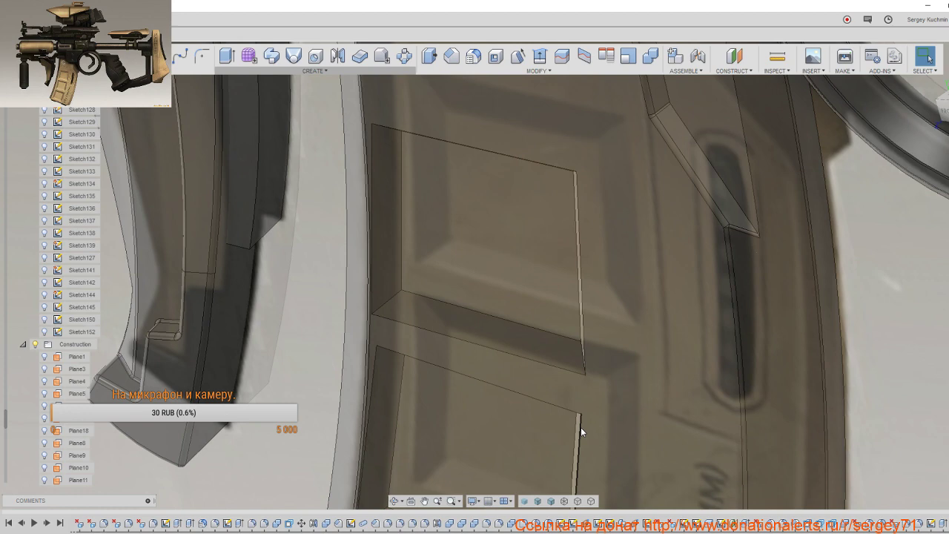
pyautogui.scroll(-3, 570, 400)
pyautogui.scroll(-3, 562, 376)
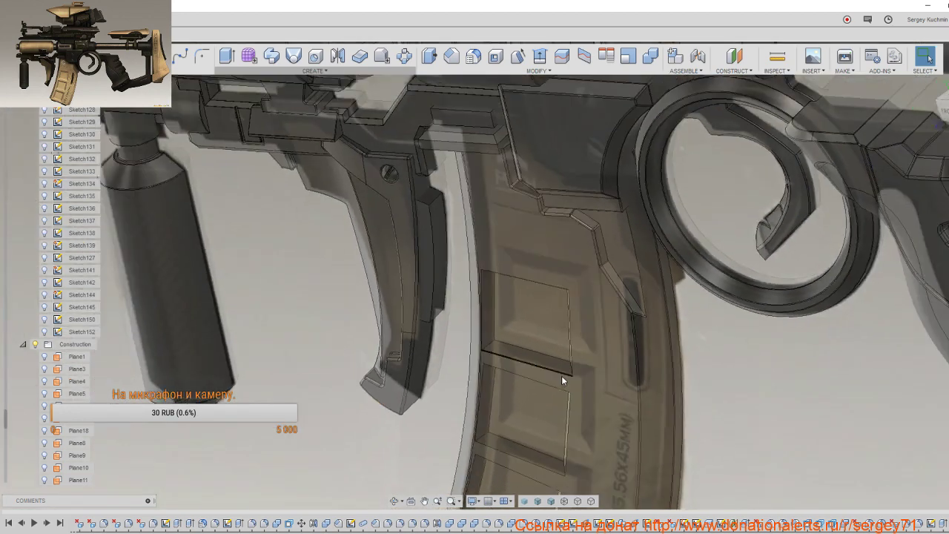
pyautogui.keyDown('shift'); pyautogui.moveTo(560, 375); pyautogui.dragTo(572, 347, button='middle'); pyautogui.keyUp('shift')
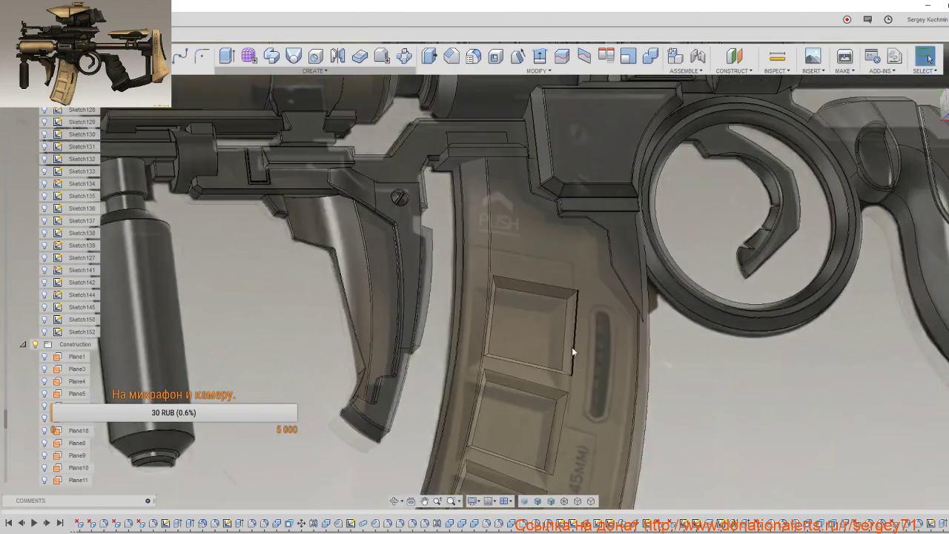
pyautogui.scroll(2, 556, 311)
pyautogui.scroll(2, 546, 280)
pyautogui.scroll(-2, 520, 347)
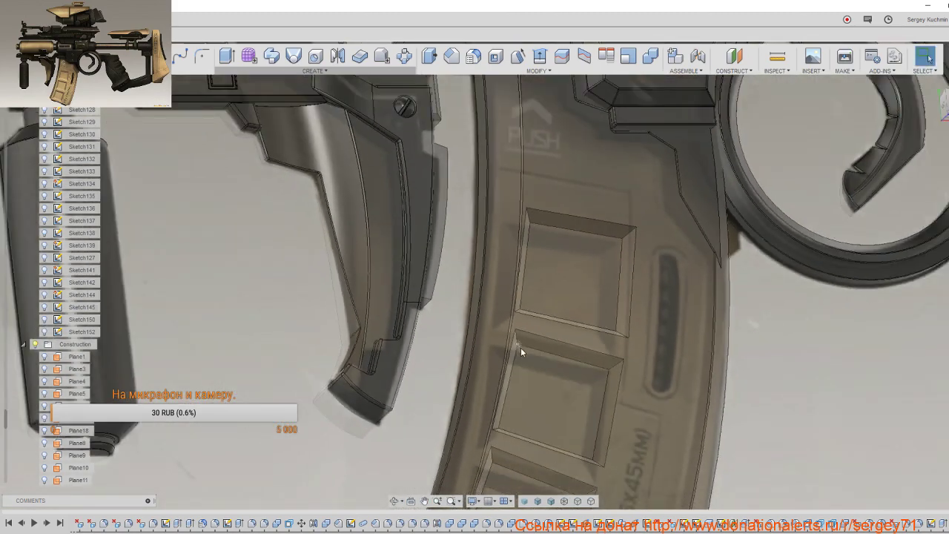
pyautogui.moveTo(520, 347); pyautogui.dragTo(540, 223, button='middle')
pyautogui.moveTo(546, 312)
pyautogui.keyDown('shift'); pyautogui.mouseDown(button='middle')
pyautogui.moveTo(531, 317)
pyautogui.moveTo(572, 297)
pyautogui.mouseUp(button='middle'); pyautogui.keyUp('shift')
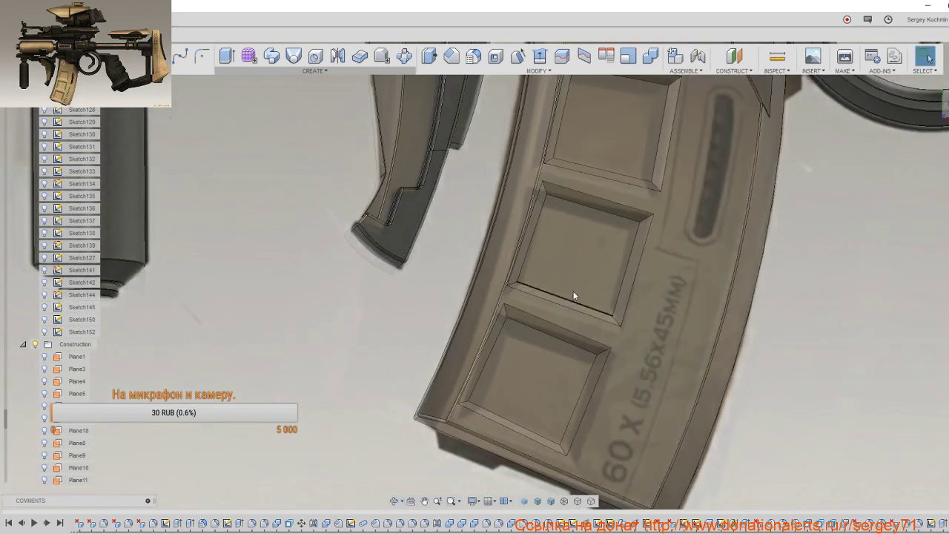
pyautogui.keyDown('shift'); pyautogui.moveTo(805, 250); pyautogui.dragTo(743, 292, button='middle'); pyautogui.keyUp('shift')
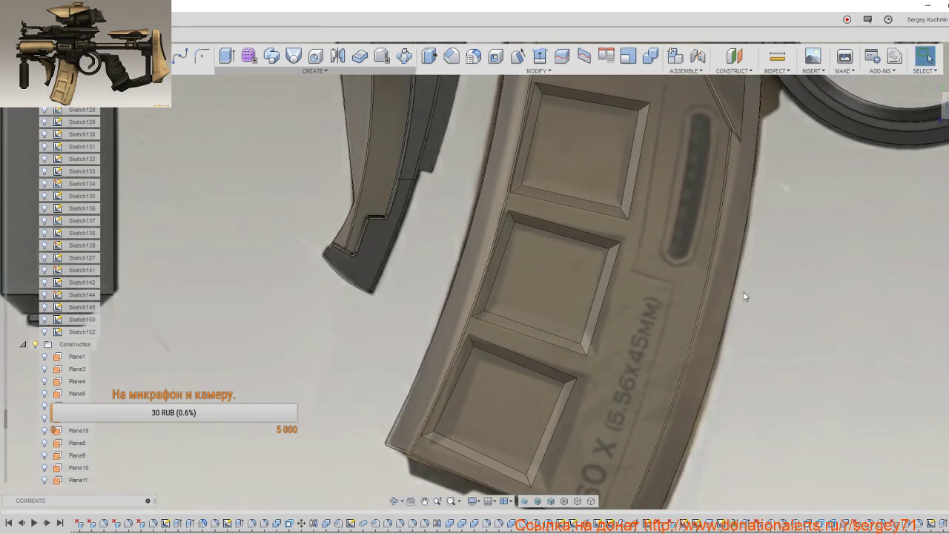
pyautogui.scroll(-2, 743, 292)
pyautogui.scroll(-2, 714, 297)
pyautogui.scroll(-2, 638, 326)
pyautogui.scroll(-1, 570, 347)
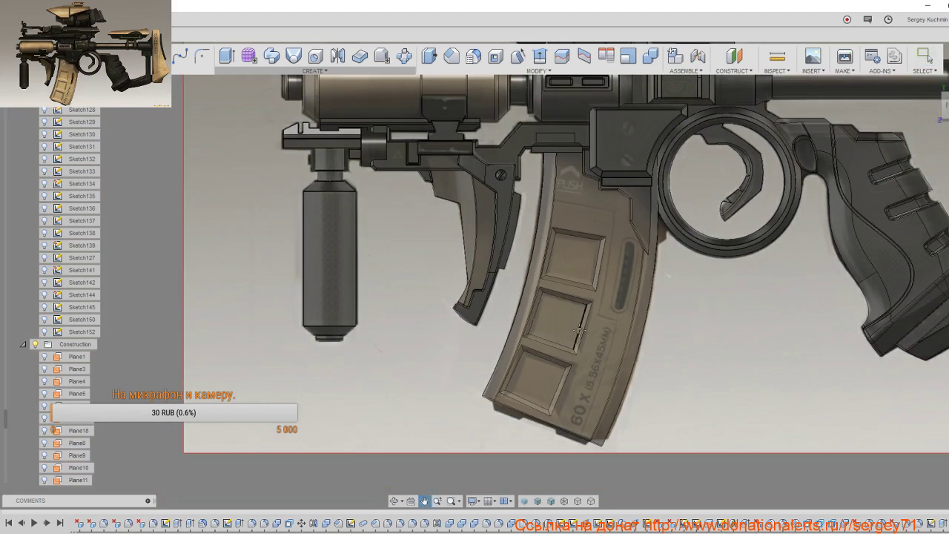
pyautogui.scroll(-1, 519, 341)
pyautogui.moveTo(484, 334)
pyautogui.keyDown('shift'); pyautogui.mouseDown(button='middle')
pyautogui.moveTo(480, 314)
pyautogui.moveTo(455, 316)
pyautogui.mouseUp(button='middle'); pyautogui.keyUp('shift')
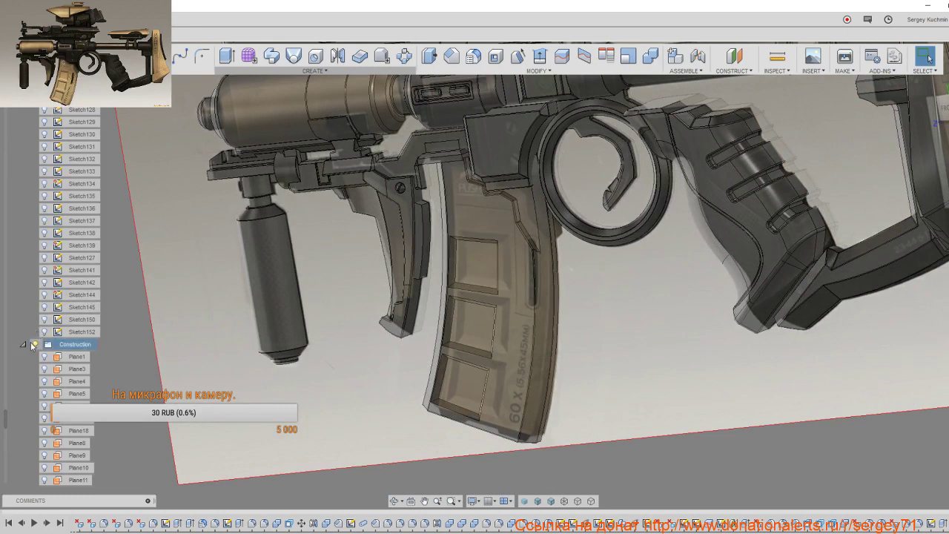
# Step: Hide the reference canvas image from the Canvases folder in the browser
pyautogui.scroll(2, 69, 319)
pyautogui.scroll(3, 69, 319)
pyautogui.scroll(3, 69, 318)
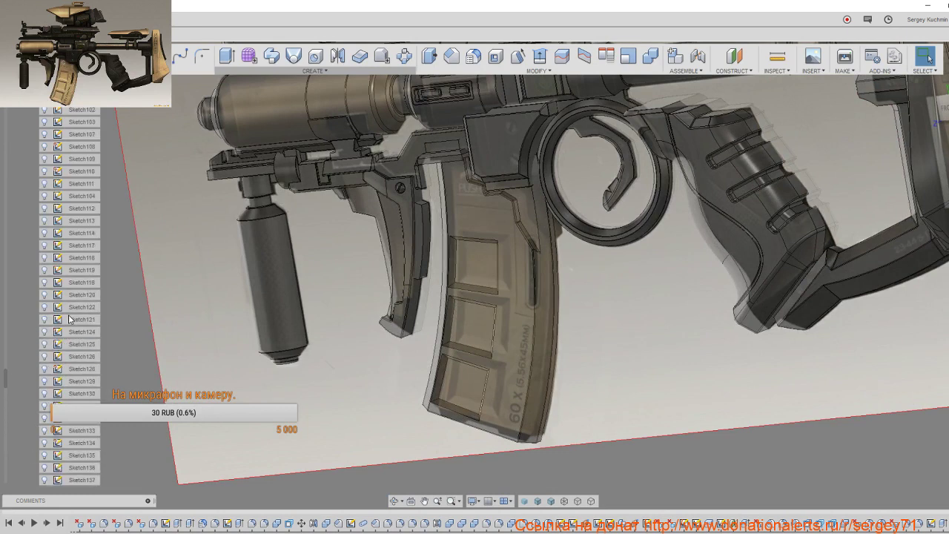
pyautogui.scroll(4, 69, 318)
pyautogui.scroll(3, 69, 318)
pyautogui.scroll(2, 69, 319)
pyautogui.scroll(2, 69, 319)
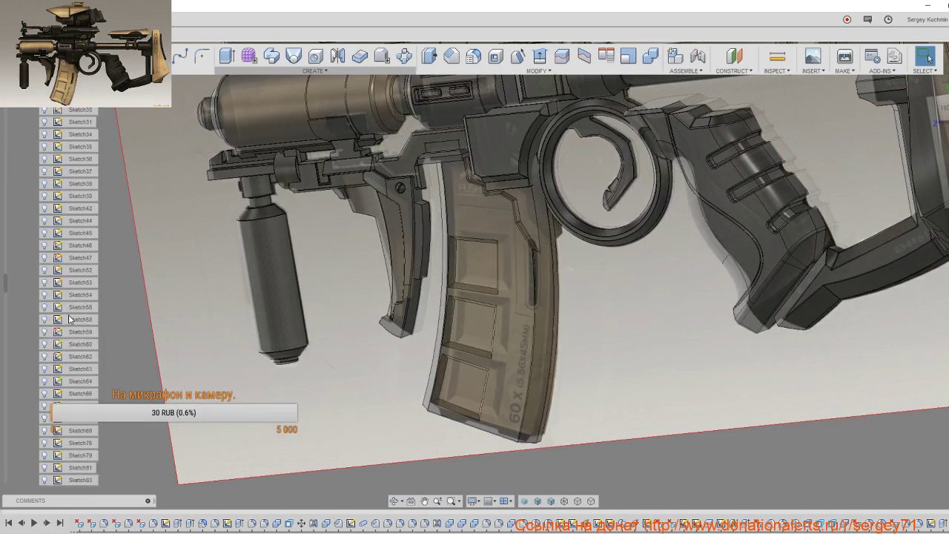
pyautogui.scroll(2, 68, 319)
pyautogui.scroll(5, 69, 319)
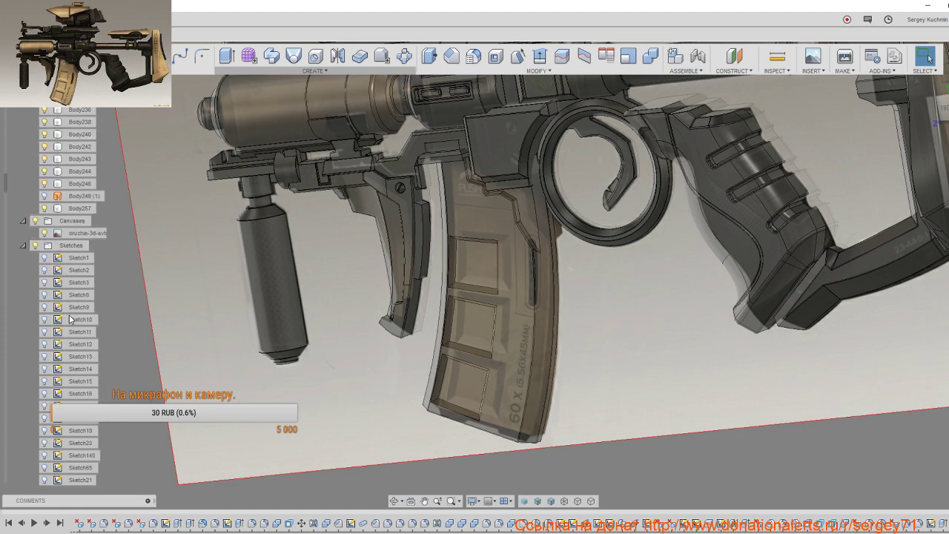
pyautogui.scroll(5, 69, 319)
pyautogui.click(44, 318)
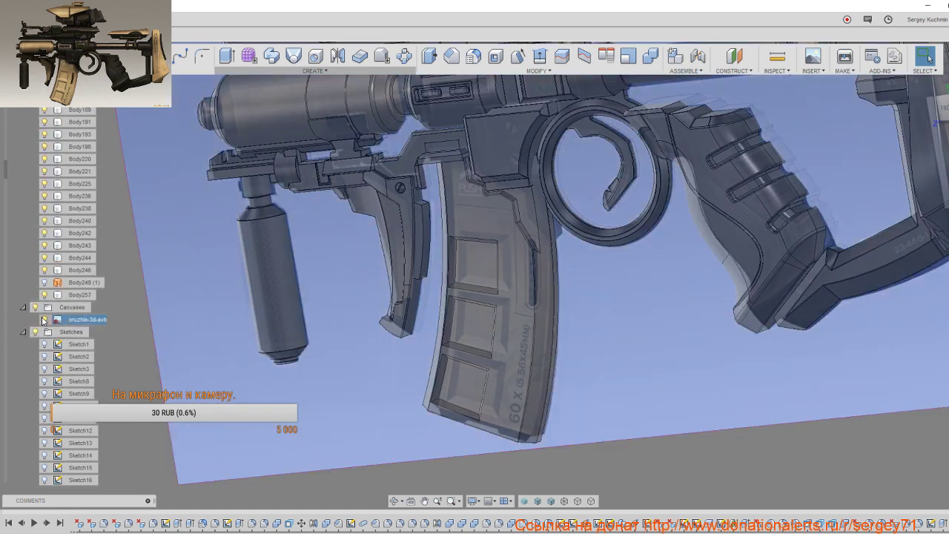
# Step: Zoom onto the magazine side and start the Fillet command with F
pyautogui.keyDown('shift'); pyautogui.moveTo(533, 326); pyautogui.dragTo(602, 309, button='middle'); pyautogui.keyUp('shift')
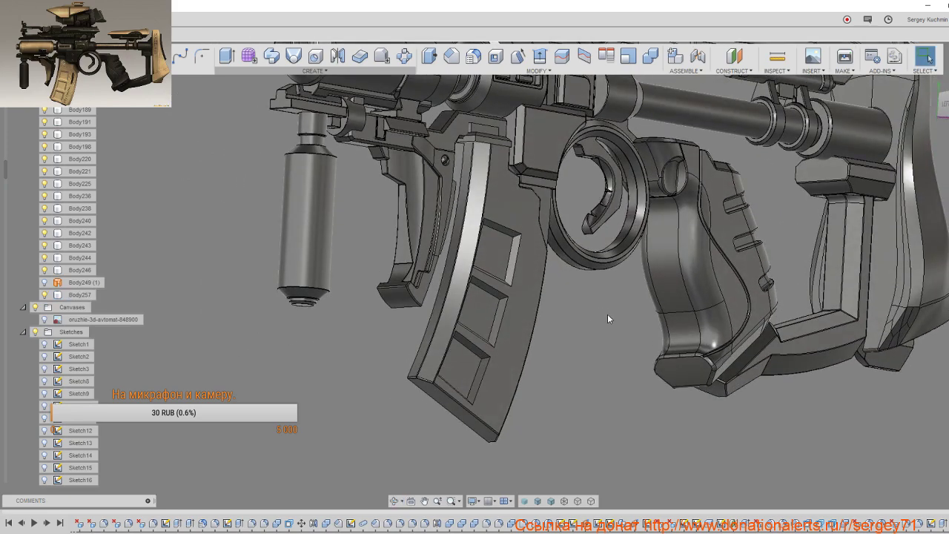
pyautogui.scroll(2, 476, 289)
pyautogui.scroll(2, 489, 304)
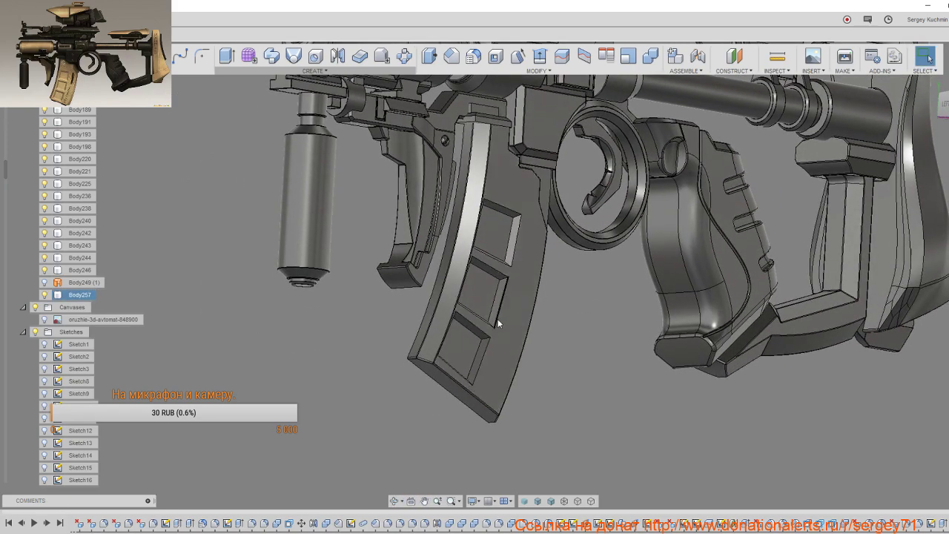
pyautogui.scroll(2, 497, 317)
pyautogui.press('f')
pyautogui.scroll(2, 492, 297)
# Step: Add the first recessed-panel corner edges of the magazine to the fillet selection
pyautogui.scroll(2, 508, 259)
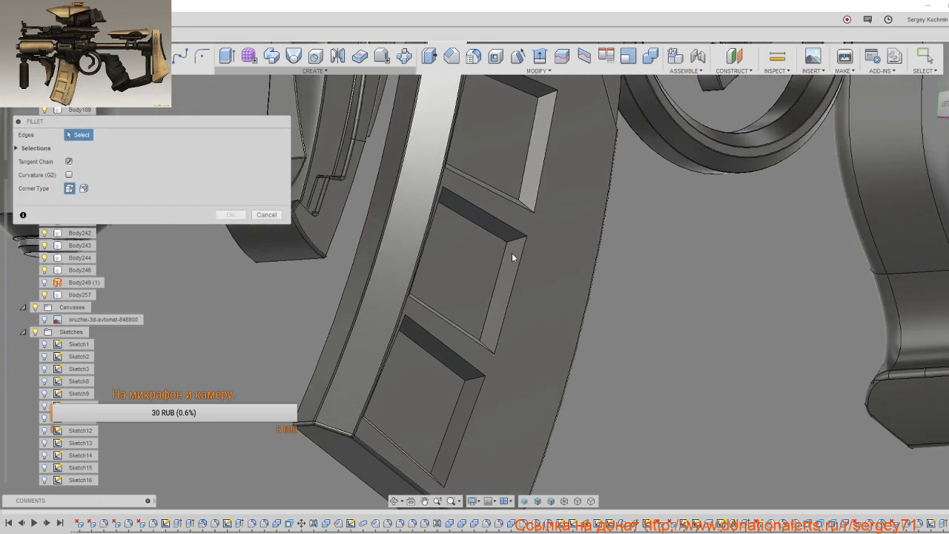
pyautogui.click(516, 241)
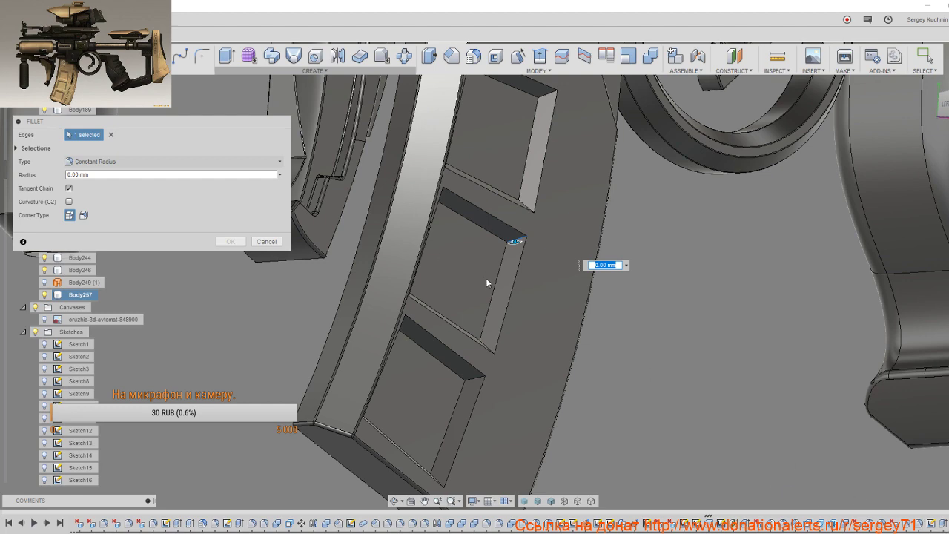
pyautogui.keyDown('shift'); pyautogui.moveTo(486, 279); pyautogui.dragTo(485, 334, button='middle'); pyautogui.keyUp('shift')
pyautogui.scroll(3, 504, 337)
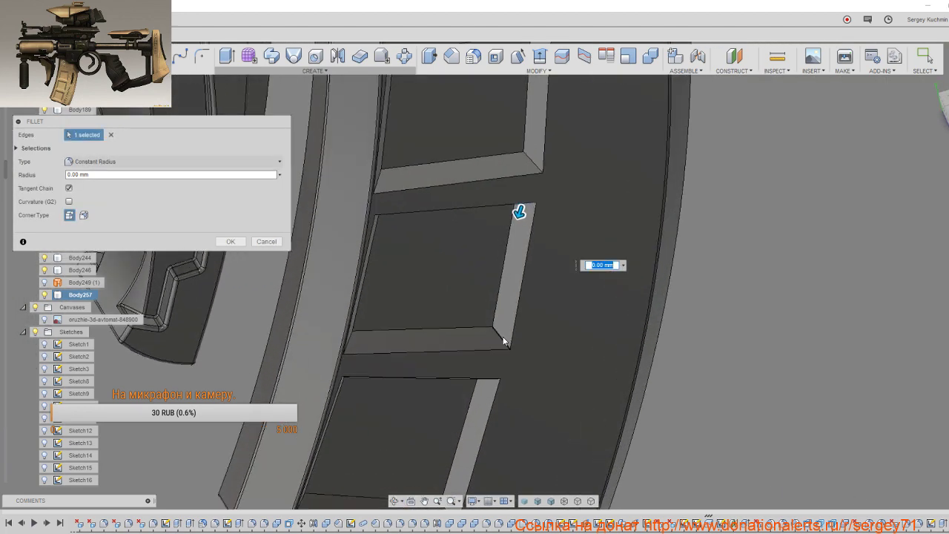
pyautogui.click(498, 334)
pyautogui.moveTo(462, 343)
pyautogui.keyDown('shift'); pyautogui.mouseDown(button='middle')
pyautogui.moveTo(340, 351)
pyautogui.moveTo(462, 302)
pyautogui.mouseUp(button='middle'); pyautogui.keyUp('shift')
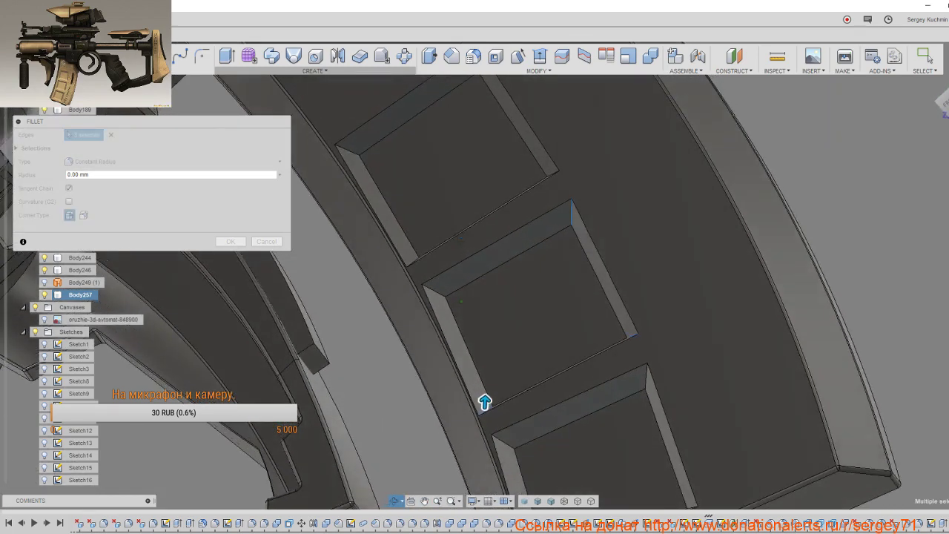
pyautogui.keyDown('shift'); pyautogui.moveTo(483, 398); pyautogui.dragTo(452, 312, button='middle'); pyautogui.keyUp('shift')
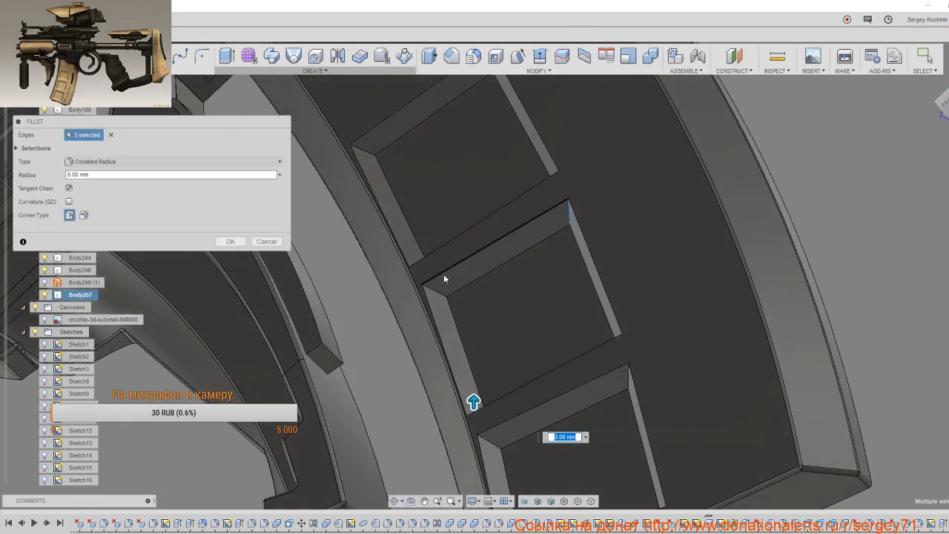
pyautogui.click(439, 292)
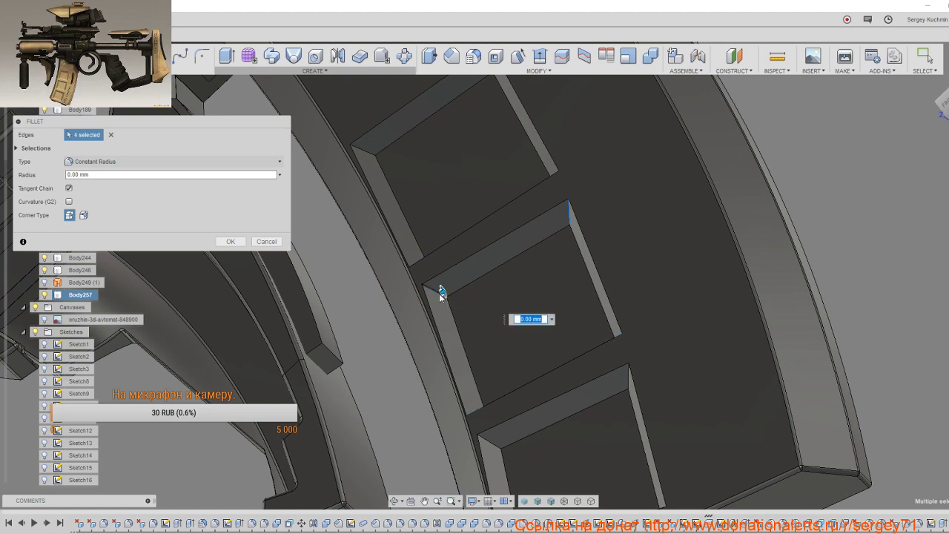
pyautogui.click(369, 155)
pyautogui.keyDown('shift'); pyautogui.moveTo(369, 155); pyautogui.dragTo(435, 323, button='middle'); pyautogui.keyUp('shift')
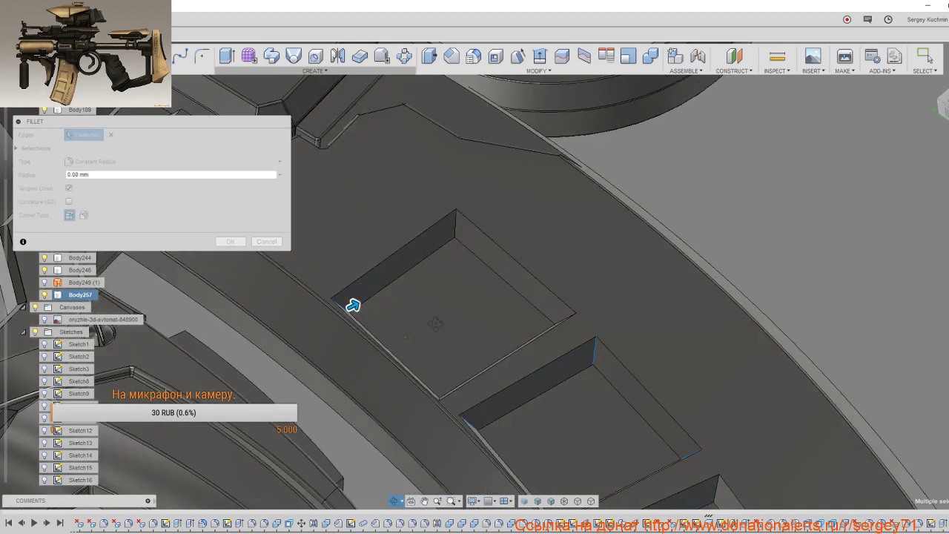
pyautogui.click(449, 258)
pyautogui.keyDown('shift'); pyautogui.moveTo(448, 273); pyautogui.dragTo(459, 297, button='middle'); pyautogui.keyUp('shift')
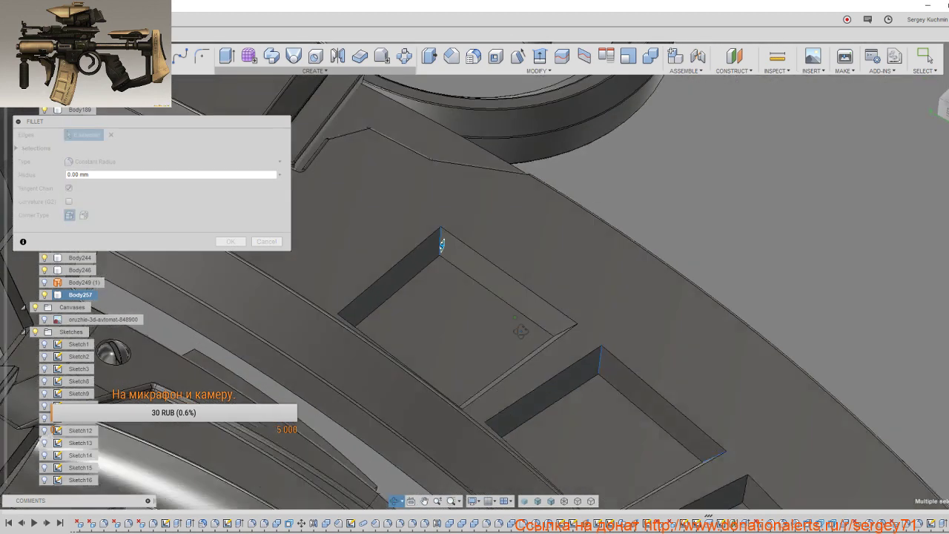
pyautogui.keyDown('shift'); pyautogui.moveTo(521, 332); pyautogui.dragTo(572, 346, button='middle'); pyautogui.keyUp('shift')
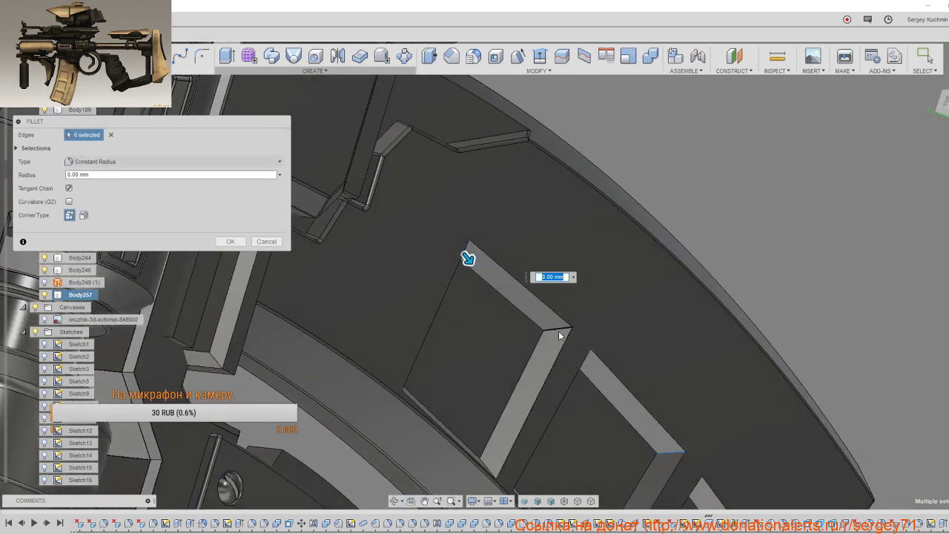
pyautogui.click(559, 332)
# Step: Add the remaining panel edges until 12 are selected, radius still at 0.00 mm
pyautogui.keyDown('shift'); pyautogui.moveTo(523, 429); pyautogui.dragTo(481, 289, button='middle'); pyautogui.keyUp('shift')
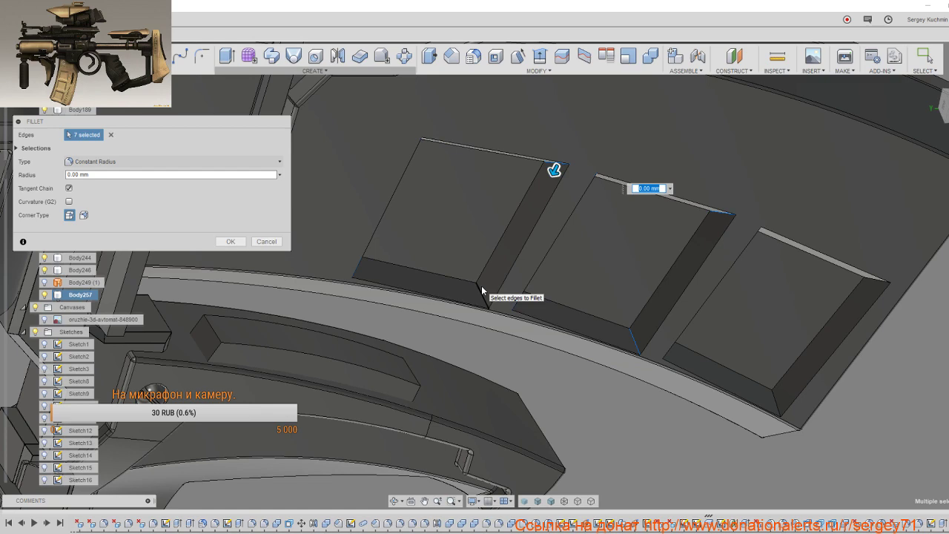
pyautogui.click(481, 285)
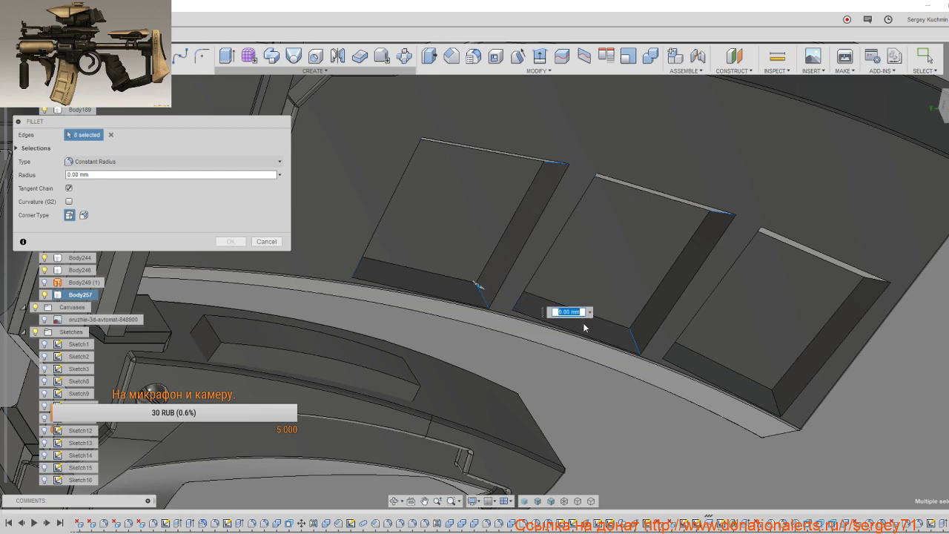
pyautogui.click(773, 405)
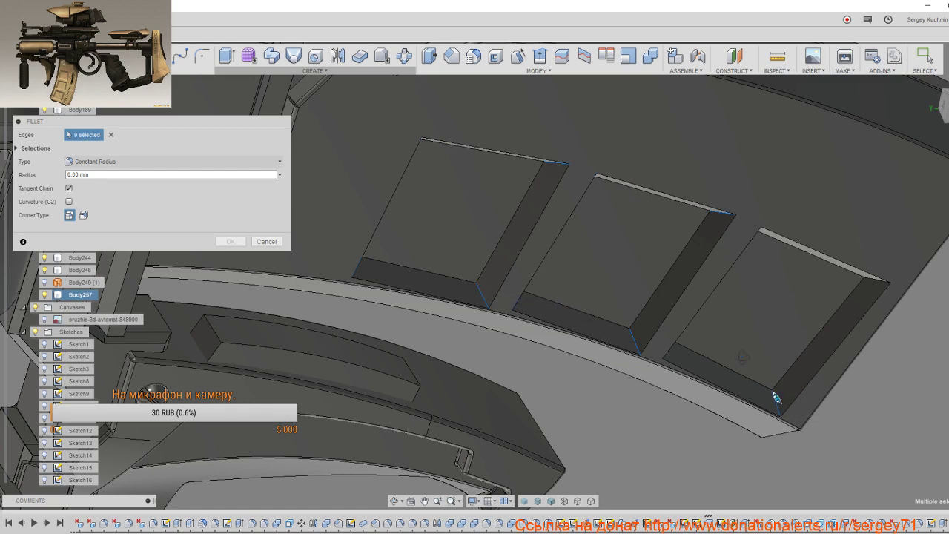
pyautogui.keyDown('shift'); pyautogui.moveTo(778, 394); pyautogui.dragTo(795, 364, button='middle'); pyautogui.keyUp('shift')
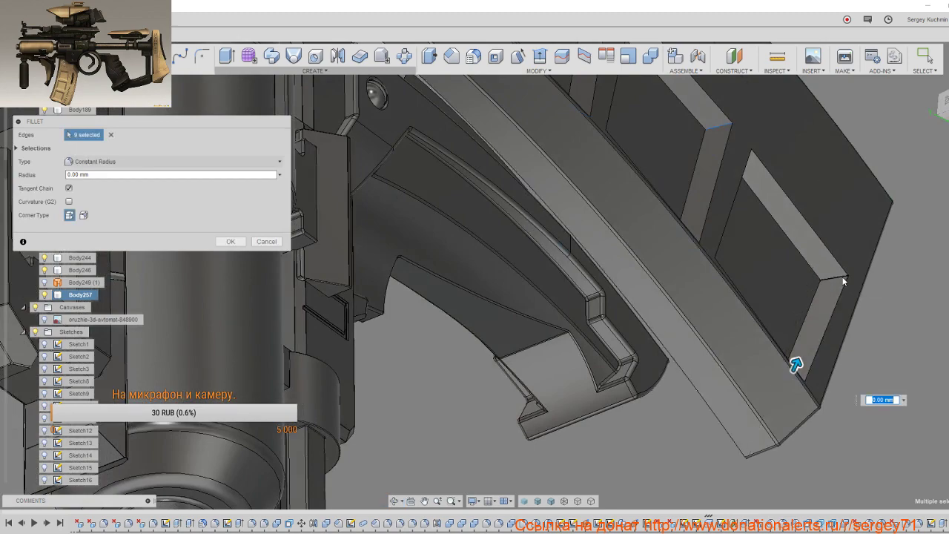
pyautogui.click(840, 271)
pyautogui.keyDown('shift'); pyautogui.moveTo(840, 272); pyautogui.dragTo(857, 266, button='middle'); pyautogui.keyUp('shift')
pyautogui.keyDown('shift'); pyautogui.moveTo(741, 282); pyautogui.dragTo(692, 253, button='middle'); pyautogui.keyUp('shift')
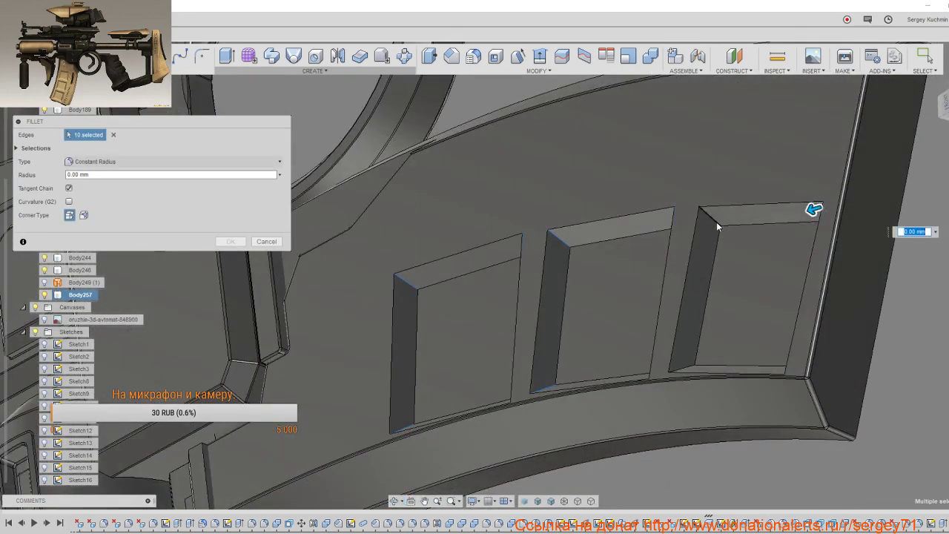
pyautogui.keyDown('shift'); pyautogui.moveTo(707, 309); pyautogui.dragTo(705, 269, button='middle'); pyautogui.keyUp('shift')
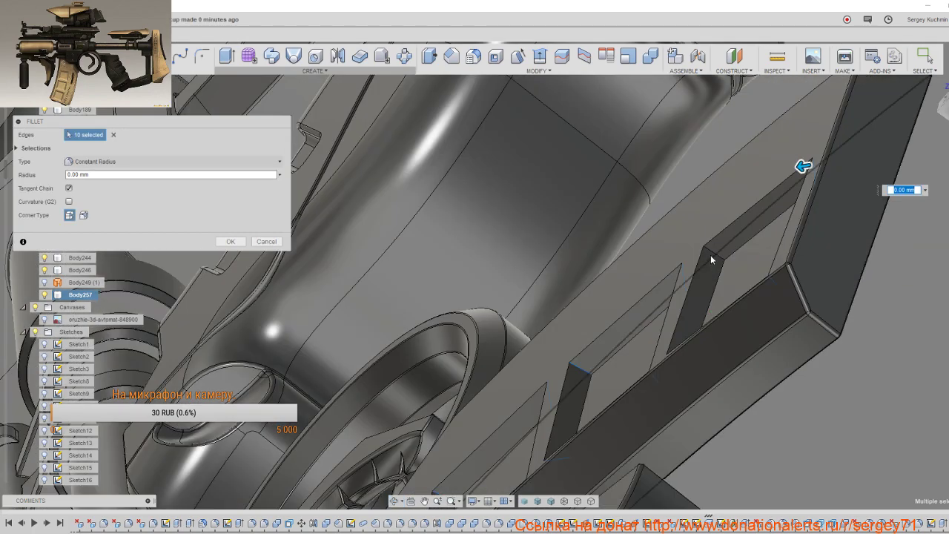
pyautogui.click(710, 255)
pyautogui.keyDown('shift'); pyautogui.moveTo(707, 248); pyautogui.dragTo(713, 362, button='middle'); pyautogui.keyUp('shift')
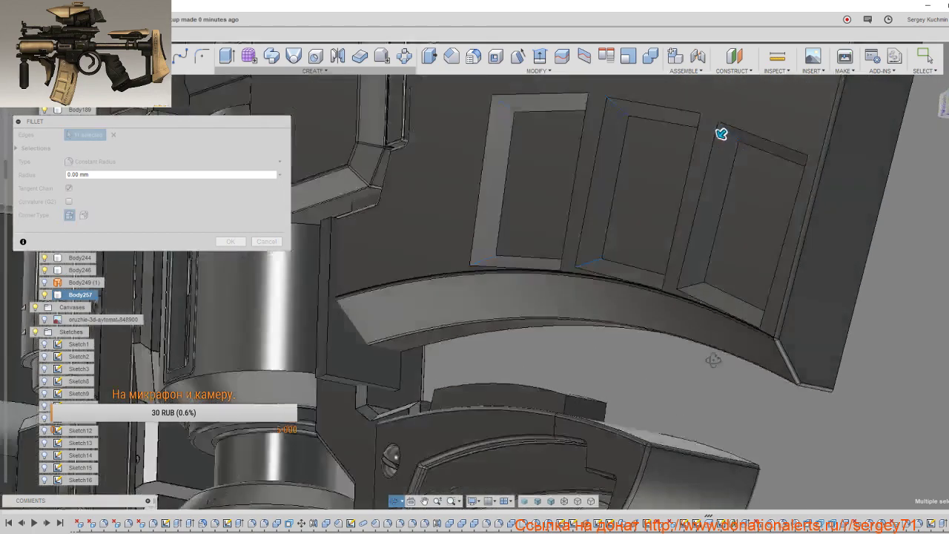
pyautogui.click(695, 262)
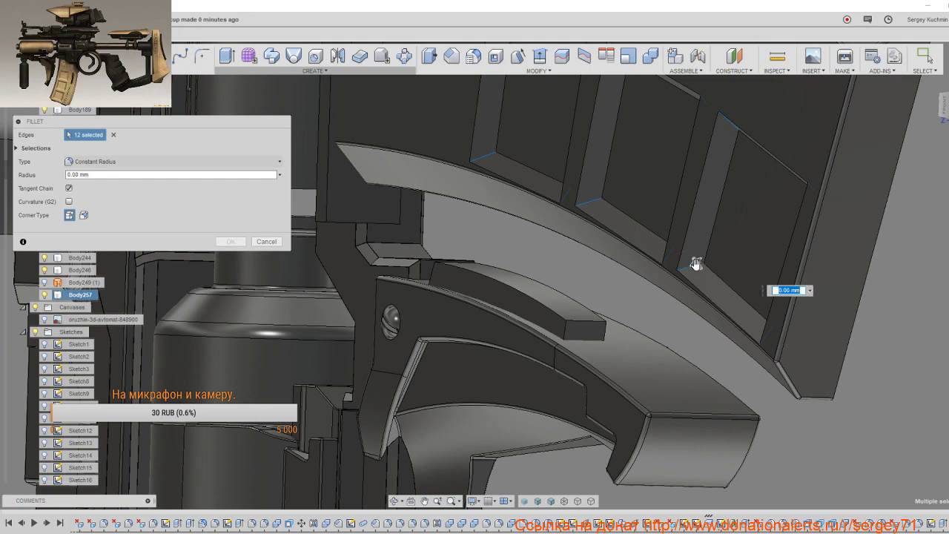
pyautogui.moveTo(699, 264)
pyautogui.keyDown('shift'); pyautogui.mouseDown(button='middle')
pyautogui.moveTo(678, 238)
pyautogui.moveTo(814, 324)
pyautogui.mouseUp(button='middle'); pyautogui.keyUp('shift')
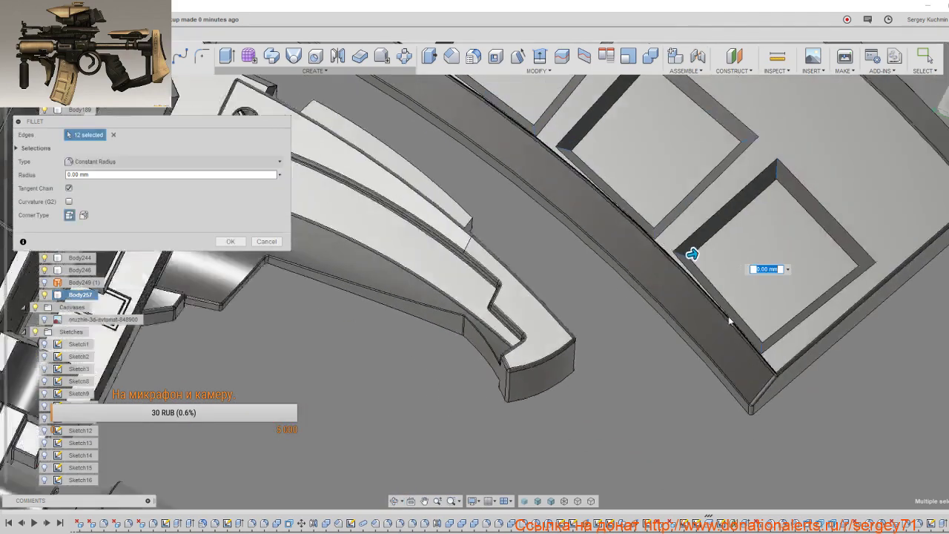
pyautogui.click(787, 269)
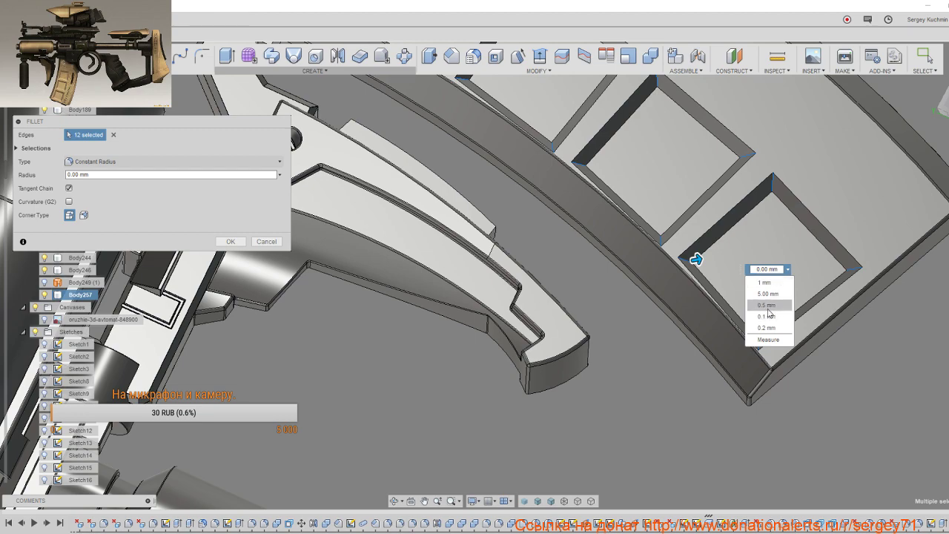
# Step: Set the fillet radius to 0.5 mm and apply it to the twelve panel edges
pyautogui.click(767, 304)
pyautogui.moveTo(765, 307)
pyautogui.keyDown('shift'); pyautogui.mouseDown(button='middle')
pyautogui.moveTo(755, 319)
pyautogui.moveTo(712, 297)
pyautogui.moveTo(730, 271)
pyautogui.moveTo(743, 286)
pyautogui.mouseUp(button='middle'); pyautogui.keyUp('shift')
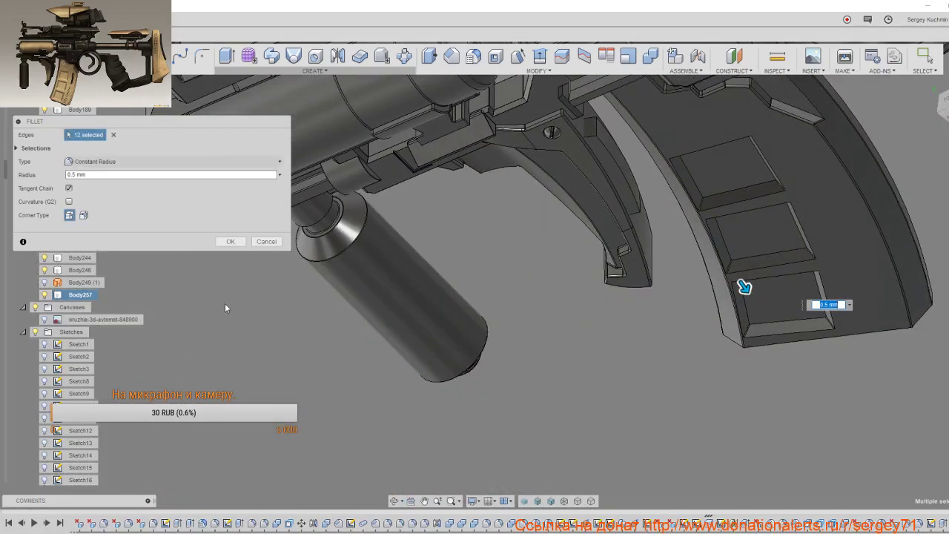
pyautogui.click(231, 244)
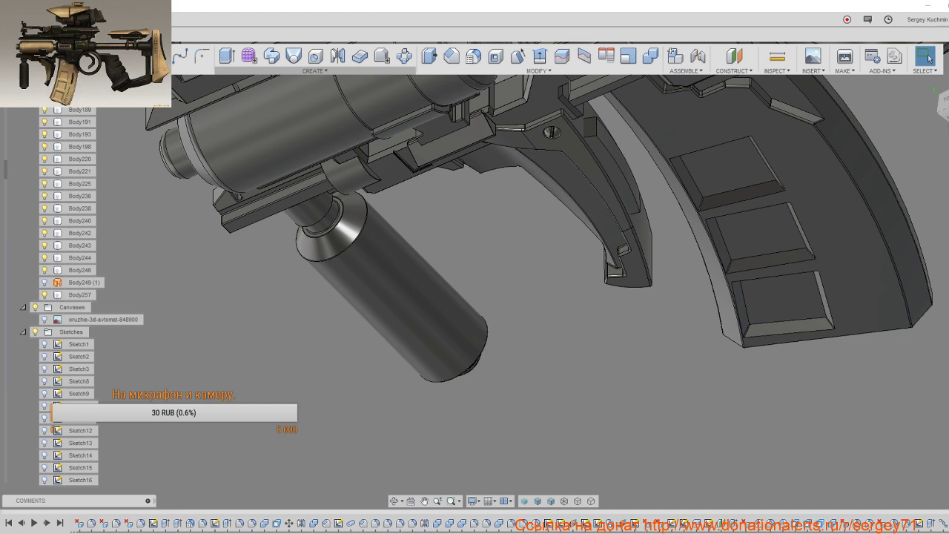
pyautogui.scroll(3, 514, 348)
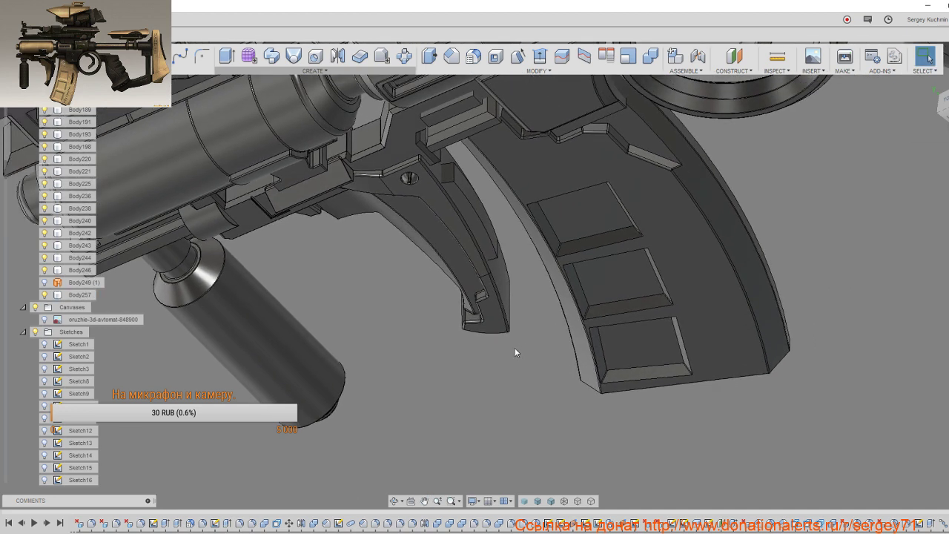
pyautogui.scroll(2, 536, 328)
pyautogui.scroll(2, 545, 319)
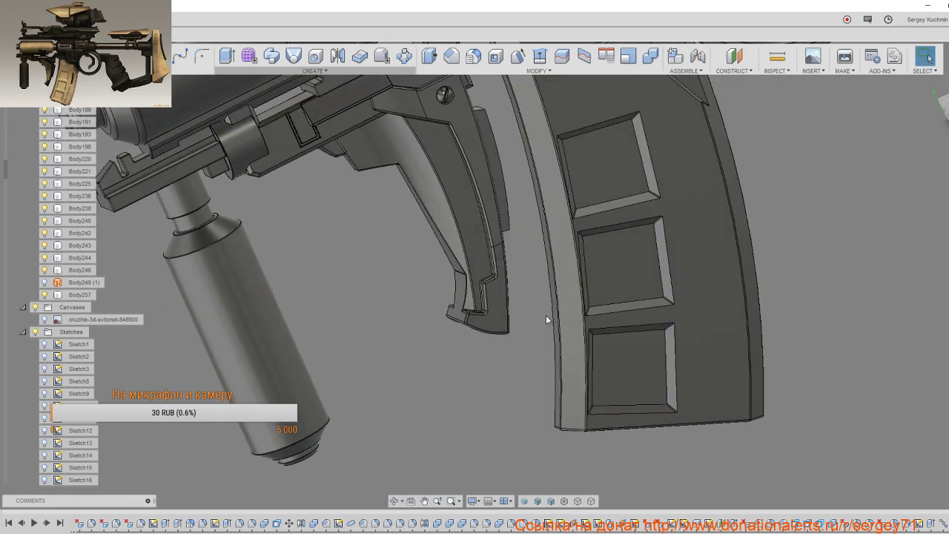
# Step: Fillet the rim edge loops of the bottom, middle and top magazine pockets at 0.5 mm
pyautogui.press('f')
pyautogui.click(633, 326)
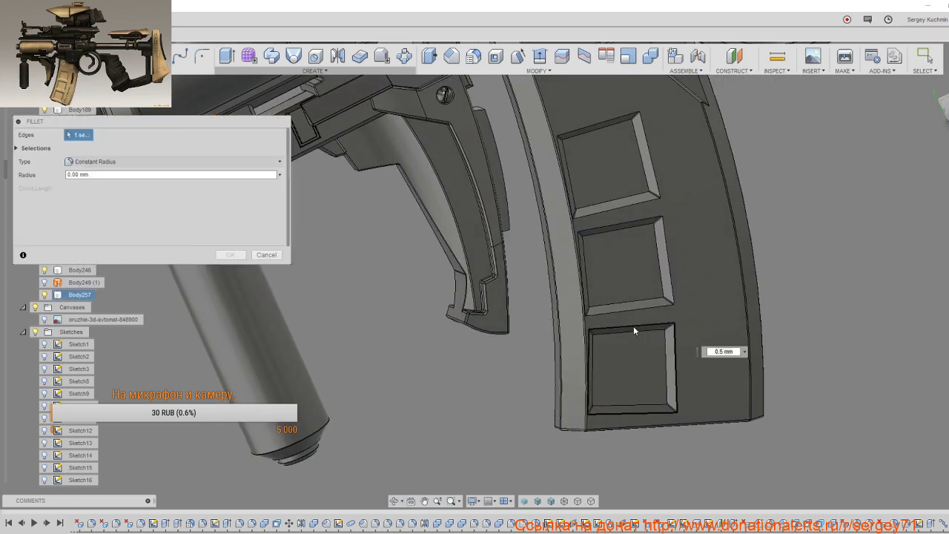
pyautogui.click(645, 313)
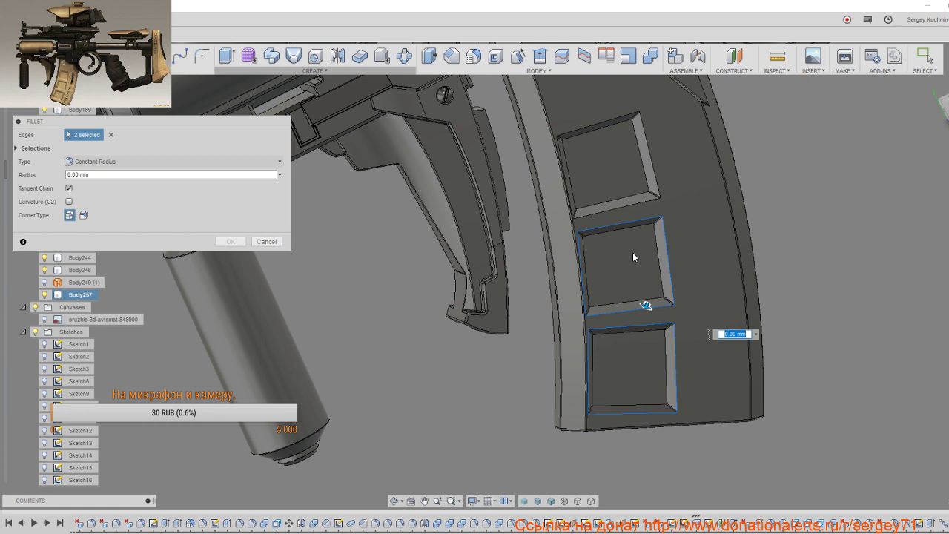
pyautogui.click(642, 201)
pyautogui.moveTo(642, 201); pyautogui.dragTo(621, 296, button='middle')
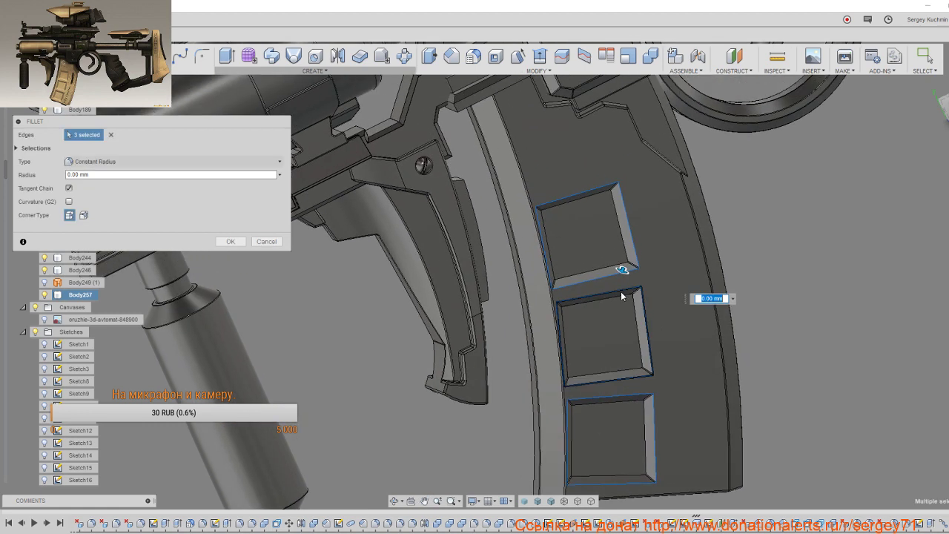
pyautogui.click(732, 298)
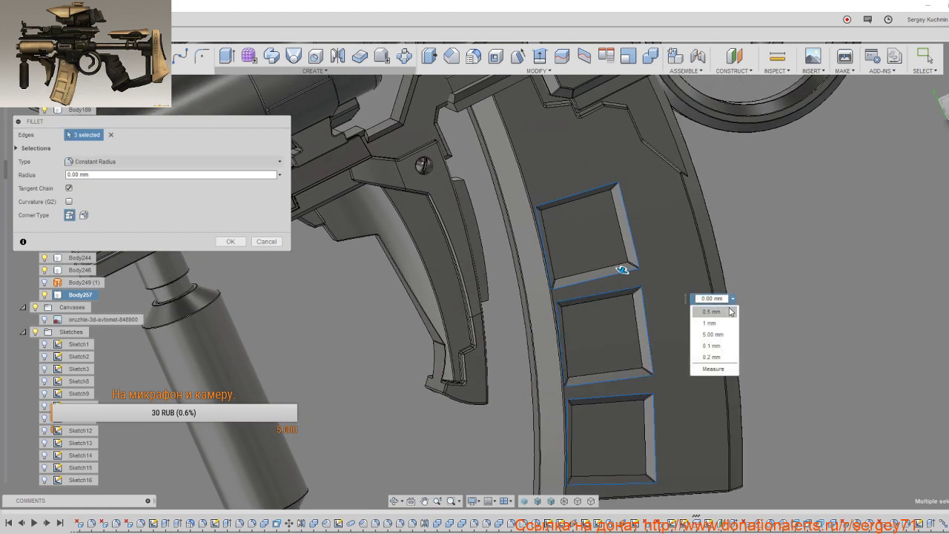
pyautogui.click(730, 311)
pyautogui.keyDown('shift'); pyautogui.moveTo(673, 349); pyautogui.dragTo(655, 335, button='middle'); pyautogui.keyUp('shift')
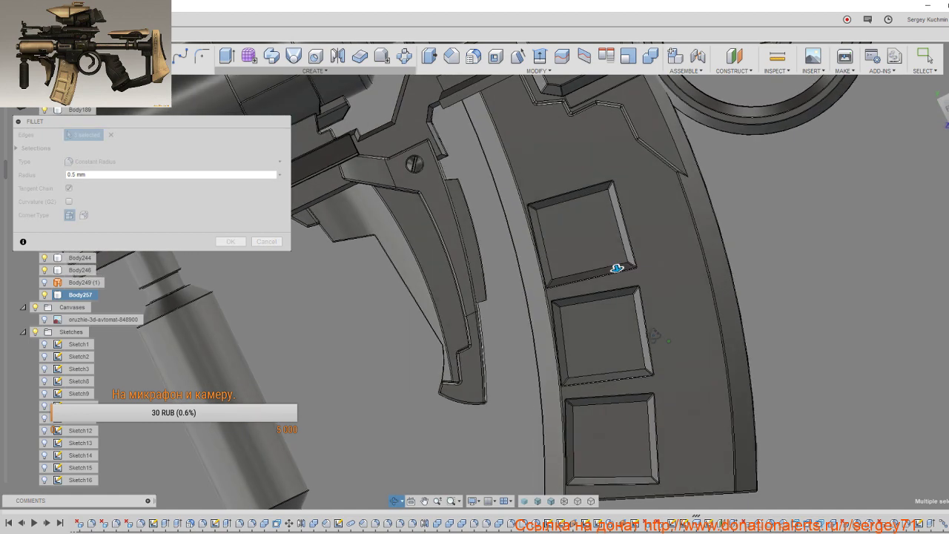
pyautogui.press('Return')
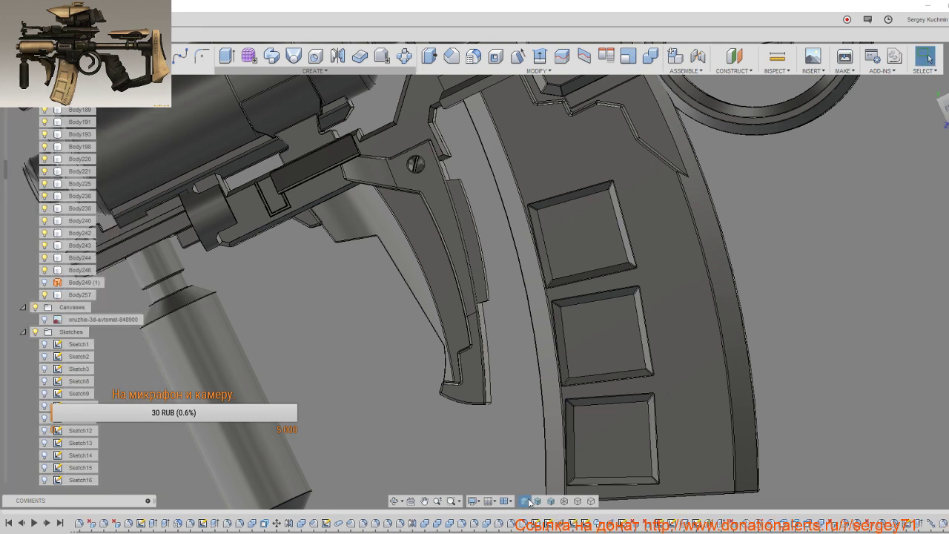
# Step: Switch to plain Shaded style and zoom out to a near side-on view of the whole rifle
pyautogui.click(530, 501)
pyautogui.scroll(-3, 560, 446)
pyautogui.scroll(-3, 559, 444)
pyautogui.moveTo(560, 444)
pyautogui.keyDown('shift'); pyautogui.mouseDown(button='middle')
pyautogui.moveTo(507, 328)
pyautogui.moveTo(495, 329)
pyautogui.mouseUp(button='middle'); pyautogui.keyUp('shift')
pyautogui.moveTo(494, 346)
pyautogui.keyDown('shift'); pyautogui.mouseDown(button='middle')
pyautogui.moveTo(529, 327)
pyautogui.moveTo(504, 320)
pyautogui.mouseUp(button='middle'); pyautogui.keyUp('shift')
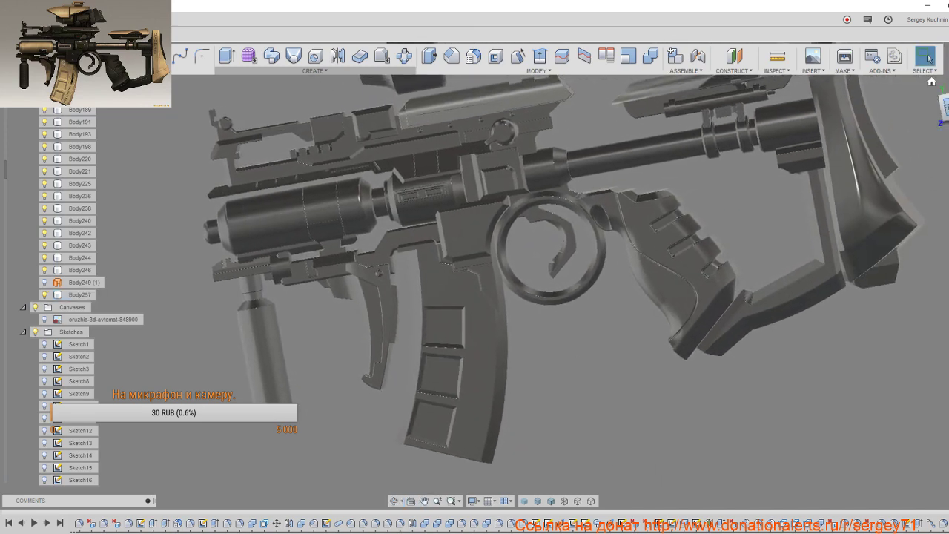
pyautogui.scroll(-3, 786, 299)
pyautogui.moveTo(786, 299)
pyautogui.keyDown('shift'); pyautogui.mouseDown(button='middle')
pyautogui.moveTo(469, 316)
pyautogui.moveTo(563, 343)
pyautogui.mouseUp(button='middle'); pyautogui.keyUp('shift')
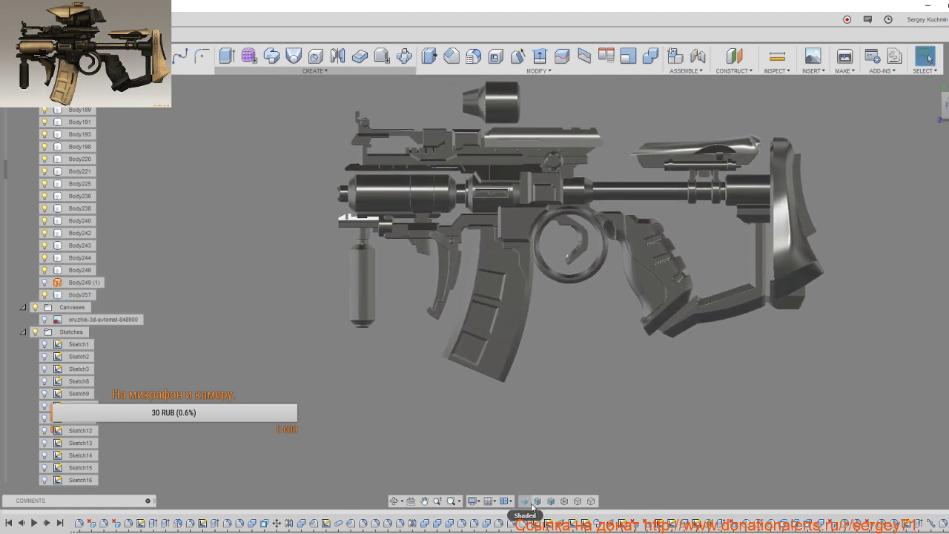
pyautogui.click(474, 501)
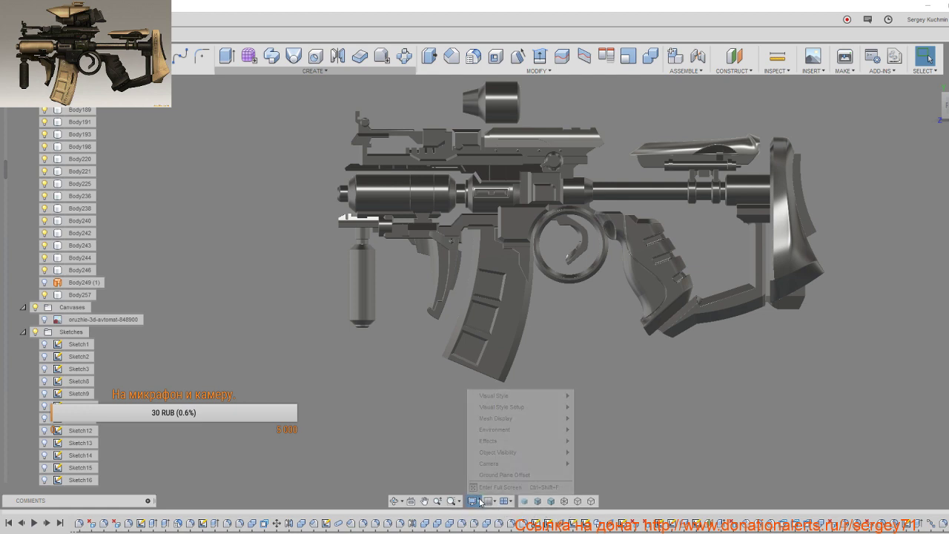
pyautogui.moveTo(495, 430)
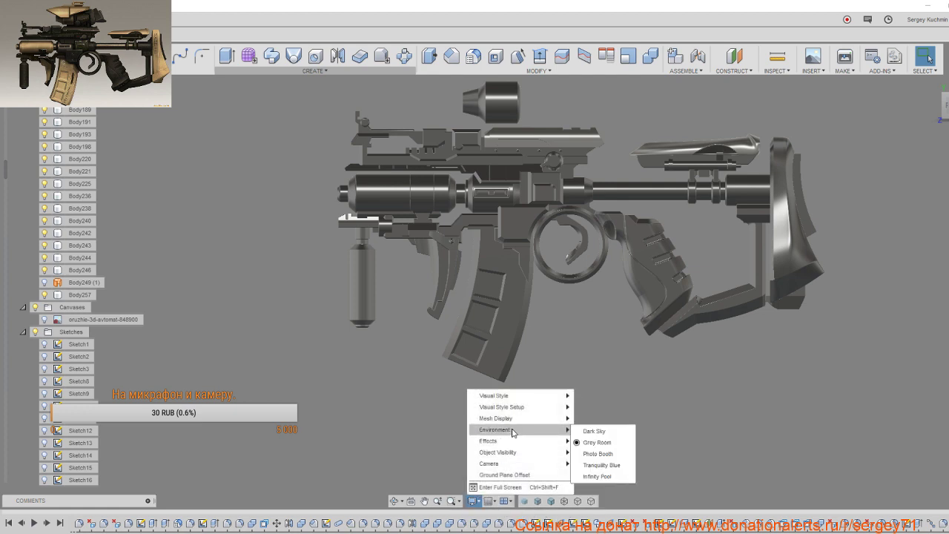
pyautogui.click(602, 454)
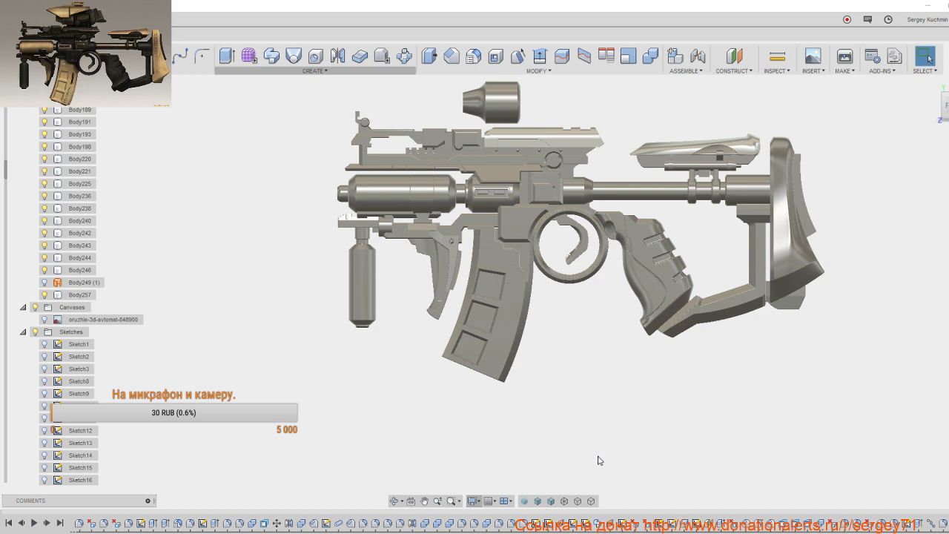
pyautogui.click(477, 504)
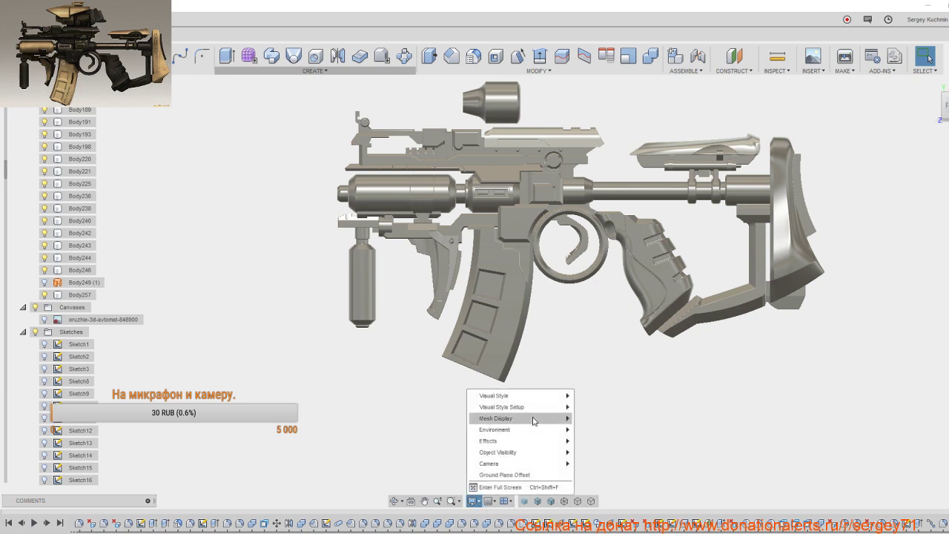
pyautogui.moveTo(494, 429)
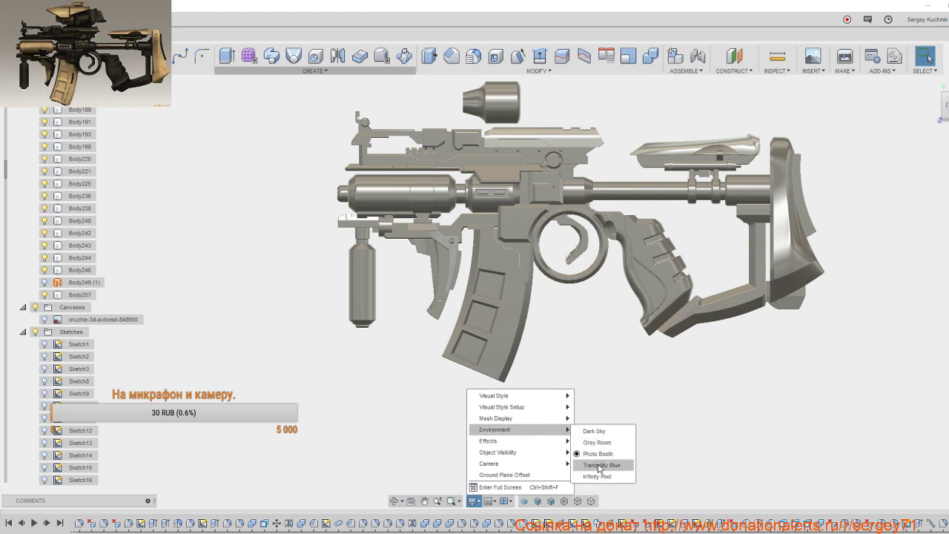
pyautogui.click(599, 465)
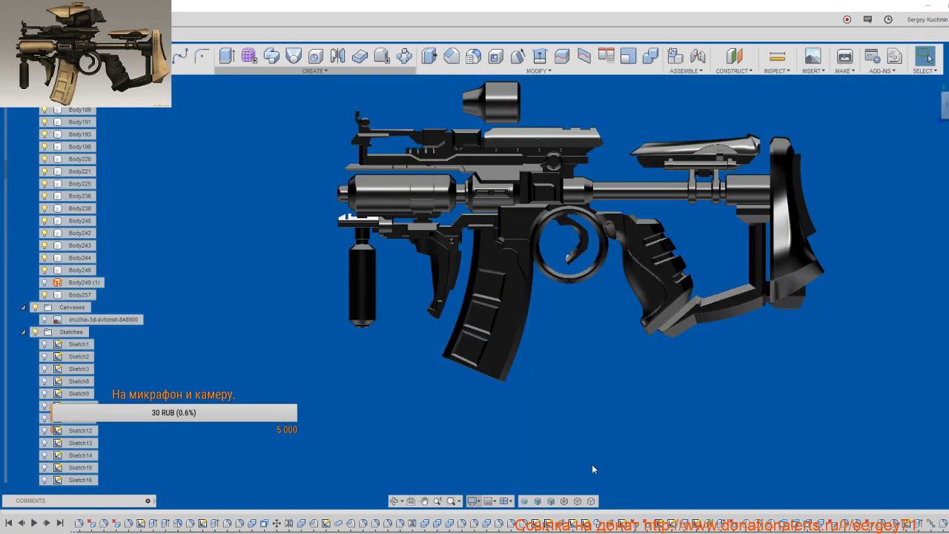
pyautogui.click(472, 501)
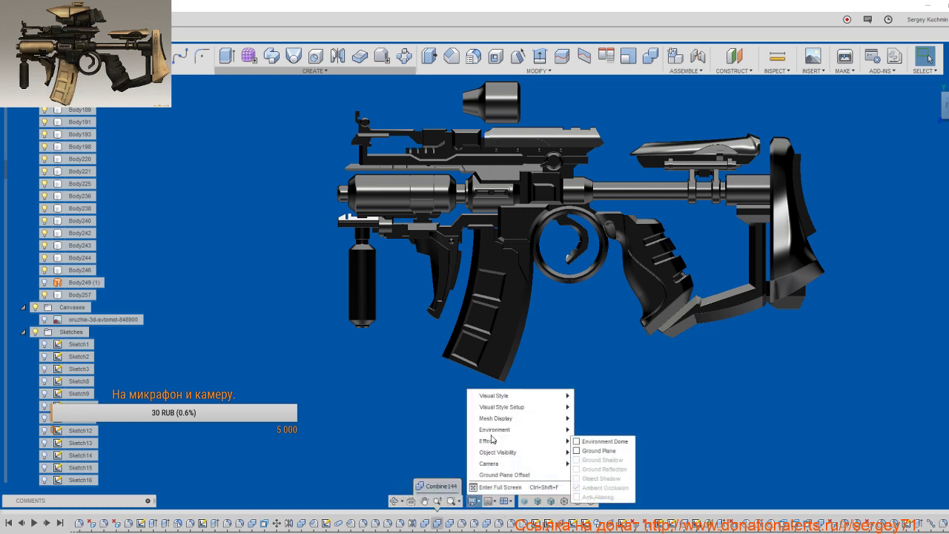
pyautogui.moveTo(494, 429)
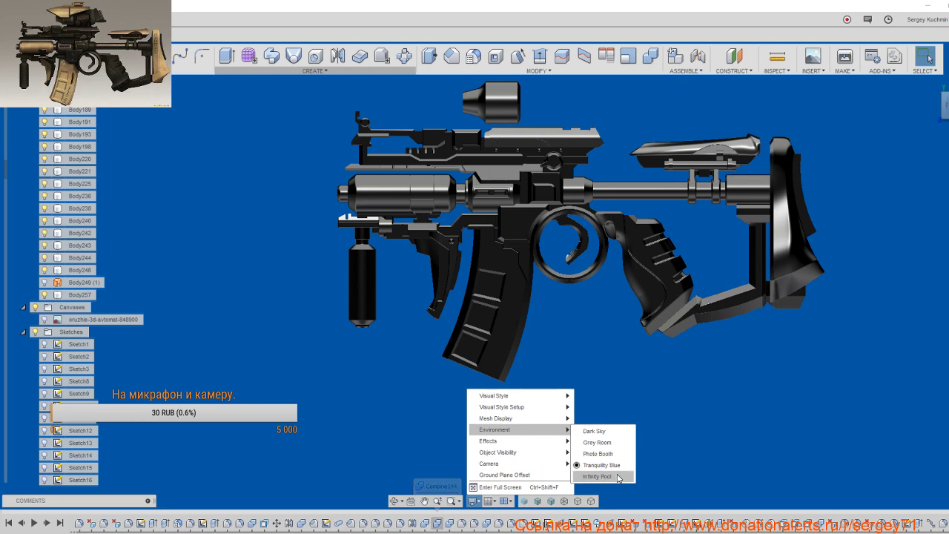
pyautogui.click(618, 477)
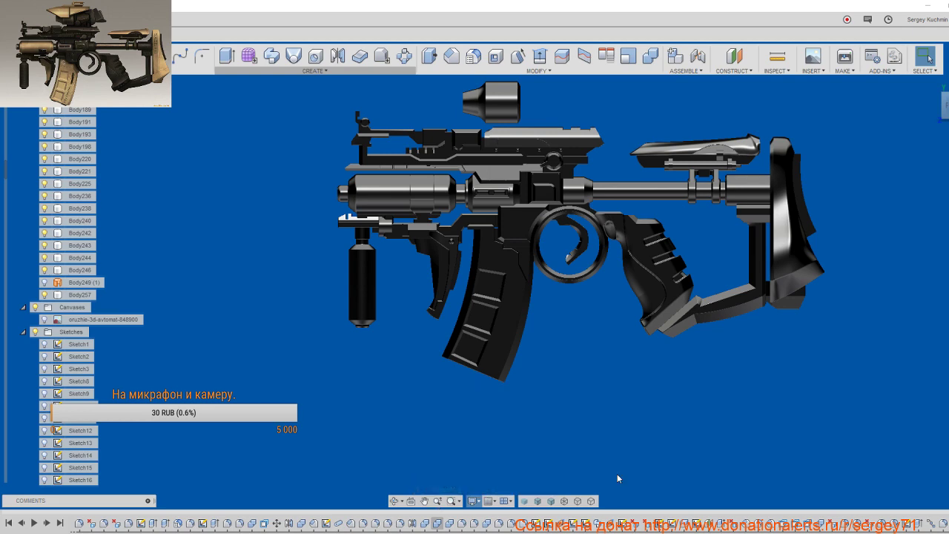
pyautogui.click(472, 501)
pyautogui.moveTo(494, 429)
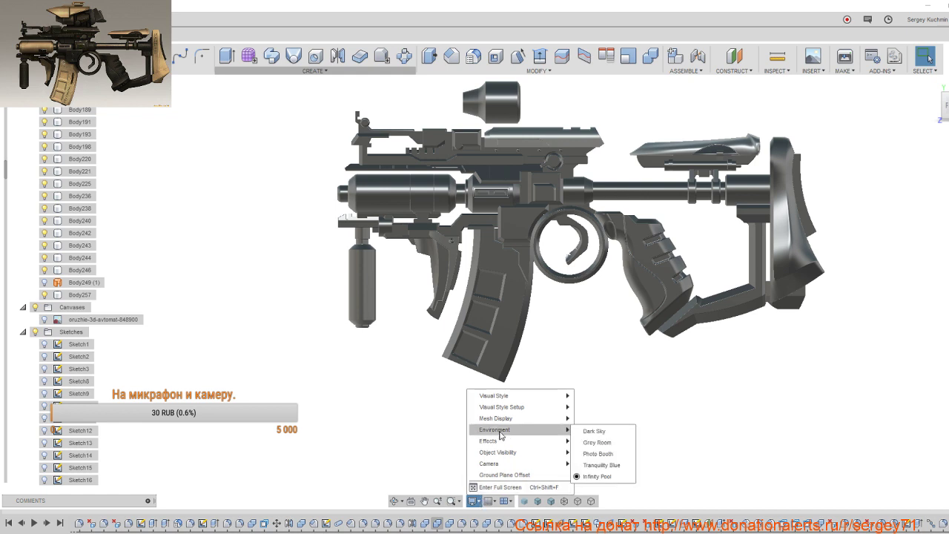
pyautogui.click(600, 443)
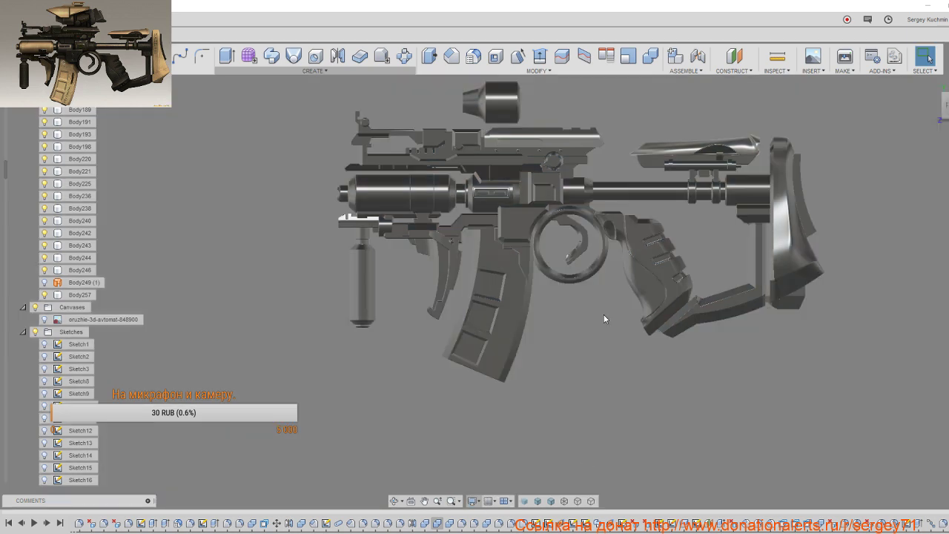
pyautogui.moveTo(604, 316); pyautogui.dragTo(551, 368, button='middle')
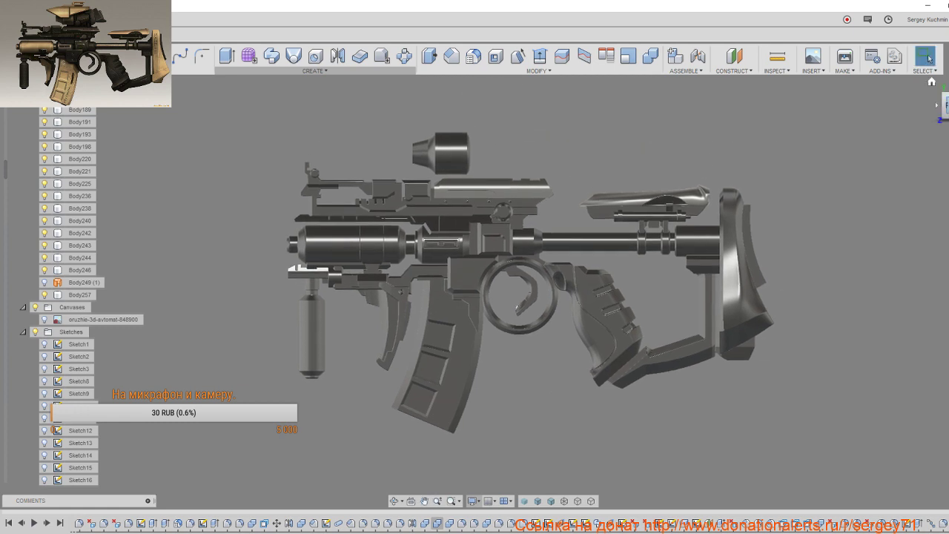
# Step: Zoom in on the trigger area and switch to Shaded with Visible Edges Only
pyautogui.scroll(-2, 752, 297)
pyautogui.moveTo(751, 297)
pyautogui.keyDown('shift'); pyautogui.mouseDown(button='middle')
pyautogui.moveTo(773, 215)
pyautogui.moveTo(815, 203)
pyautogui.moveTo(786, 220)
pyautogui.moveTo(755, 279)
pyautogui.moveTo(737, 249)
pyautogui.mouseUp(button='middle'); pyautogui.keyUp('shift')
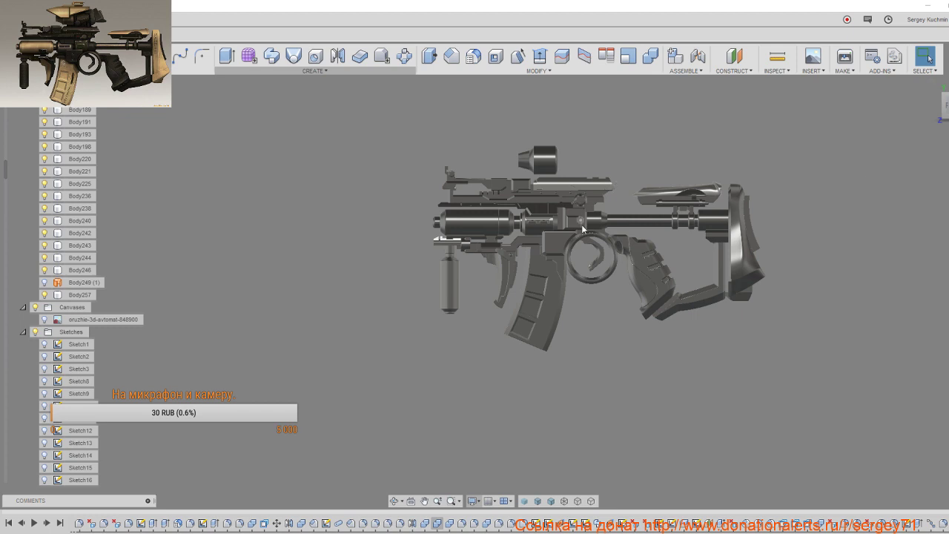
pyautogui.scroll(3, 519, 323)
pyautogui.scroll(4, 520, 322)
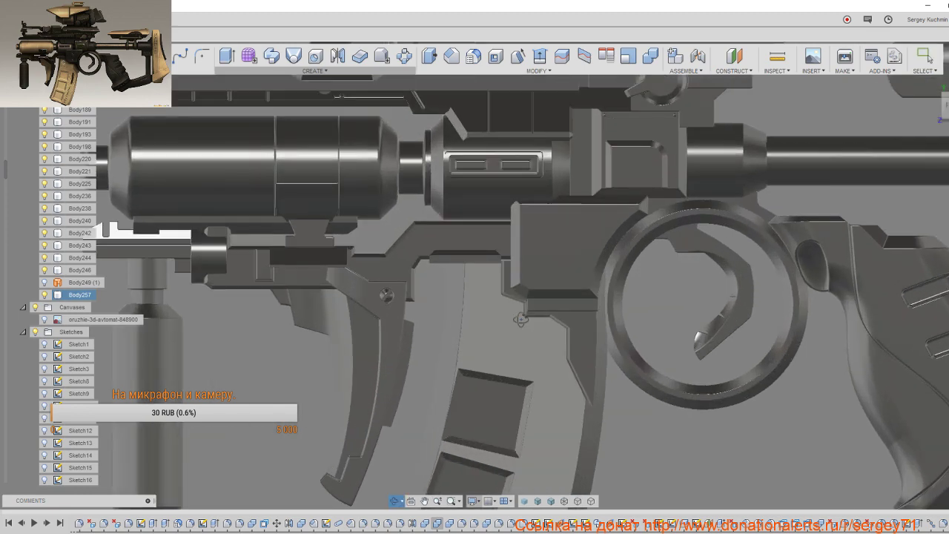
pyautogui.keyDown('shift'); pyautogui.moveTo(521, 324); pyautogui.dragTo(584, 457, button='middle'); pyautogui.keyUp('shift')
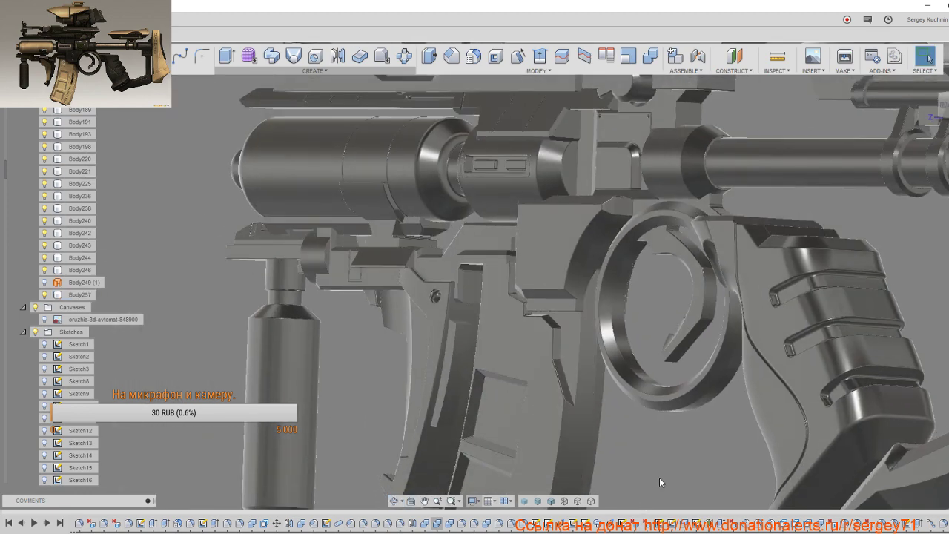
pyautogui.click(547, 502)
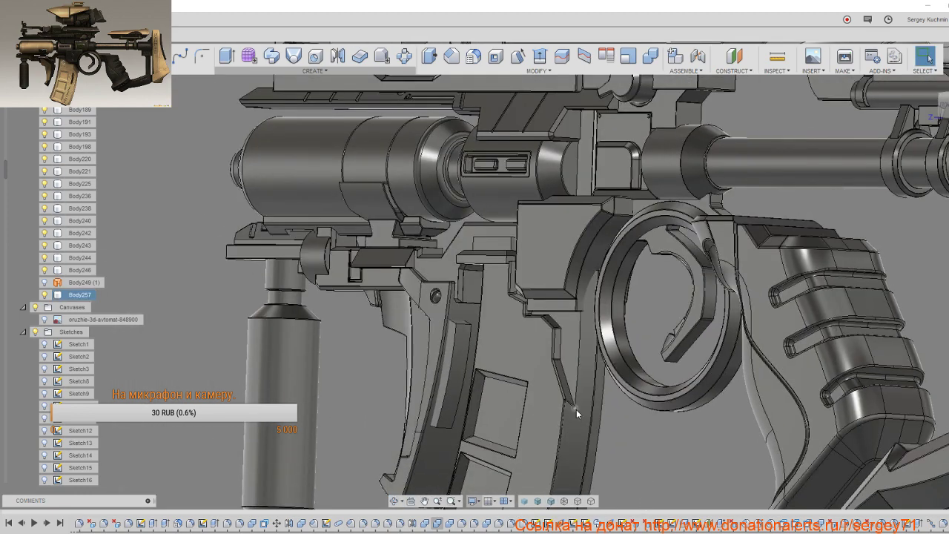
# Step: Isolate the curved magazine body so every other rifle body is hidden
pyautogui.click(560, 461)
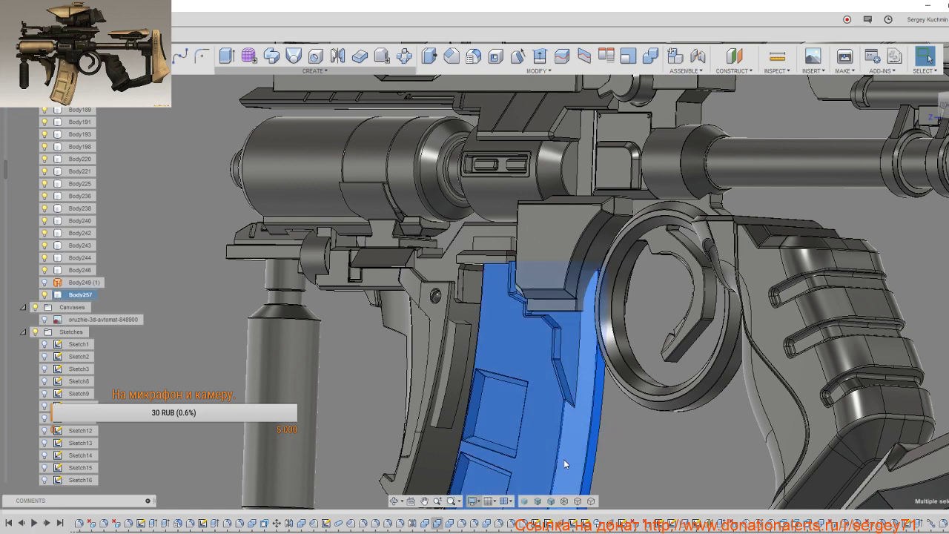
pyautogui.rightClick(564, 455)
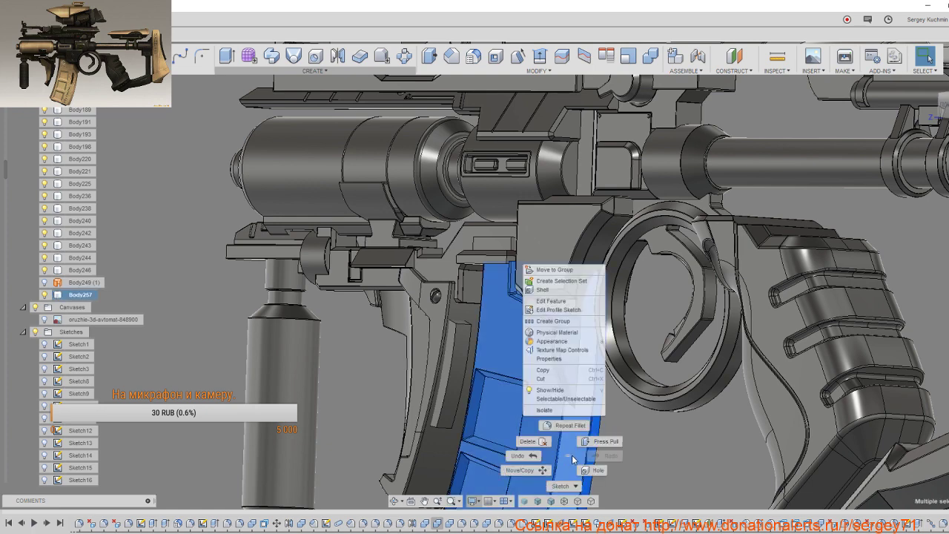
pyautogui.click(559, 411)
pyautogui.keyDown('shift'); pyautogui.moveTo(558, 414); pyautogui.dragTo(640, 401, button='middle'); pyautogui.keyUp('shift')
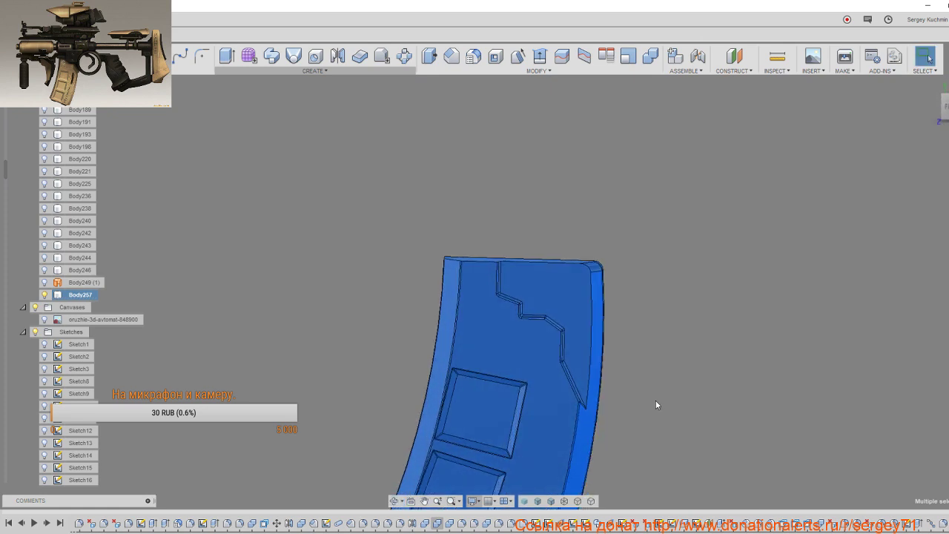
pyautogui.click(451, 56)
pyautogui.click(591, 288)
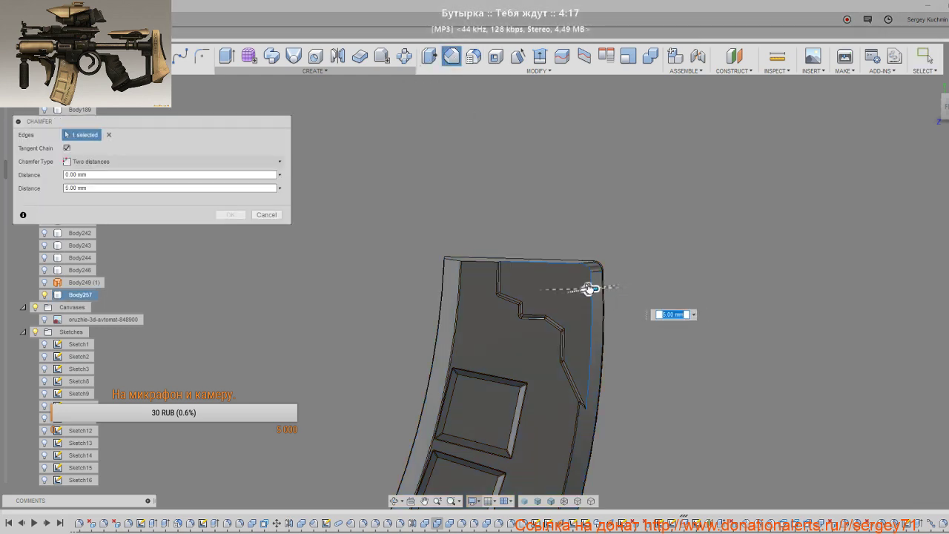
pyautogui.write('10')
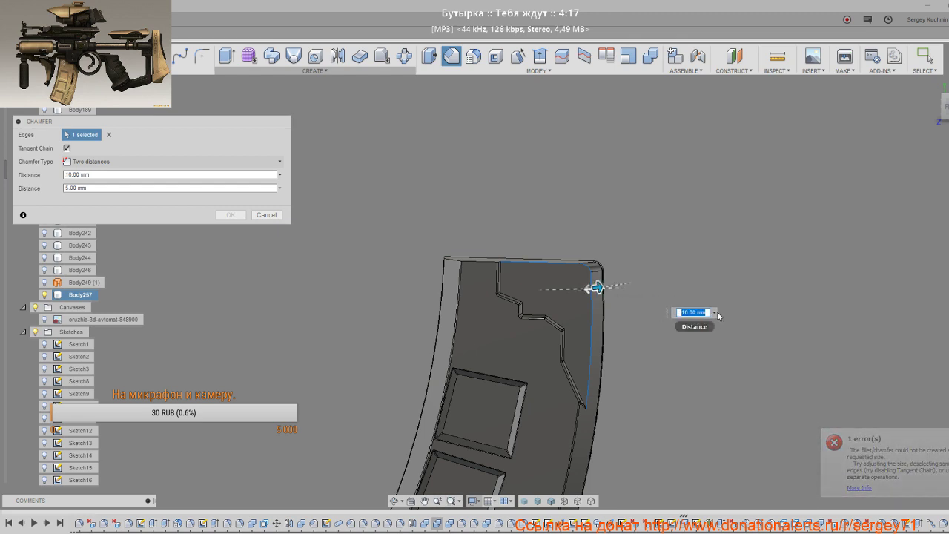
pyautogui.click(714, 312)
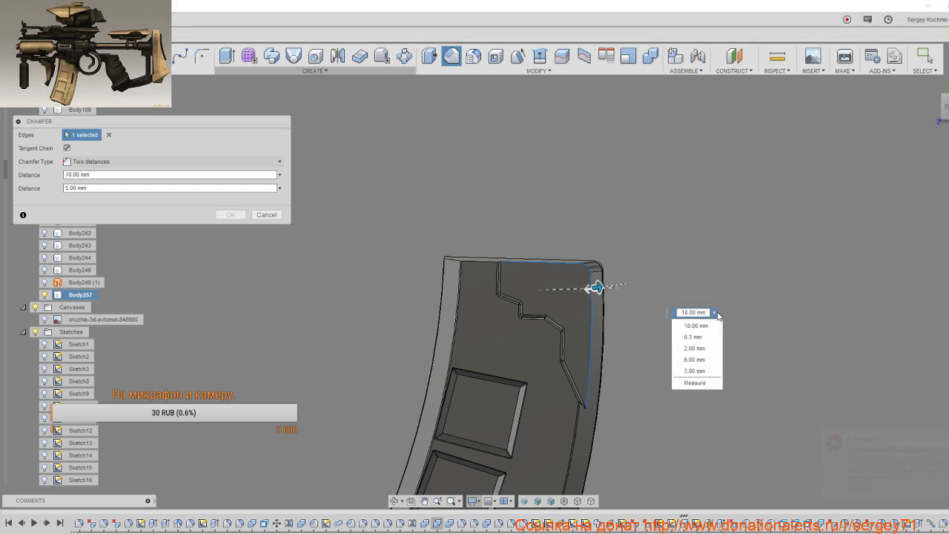
pyautogui.click(697, 347)
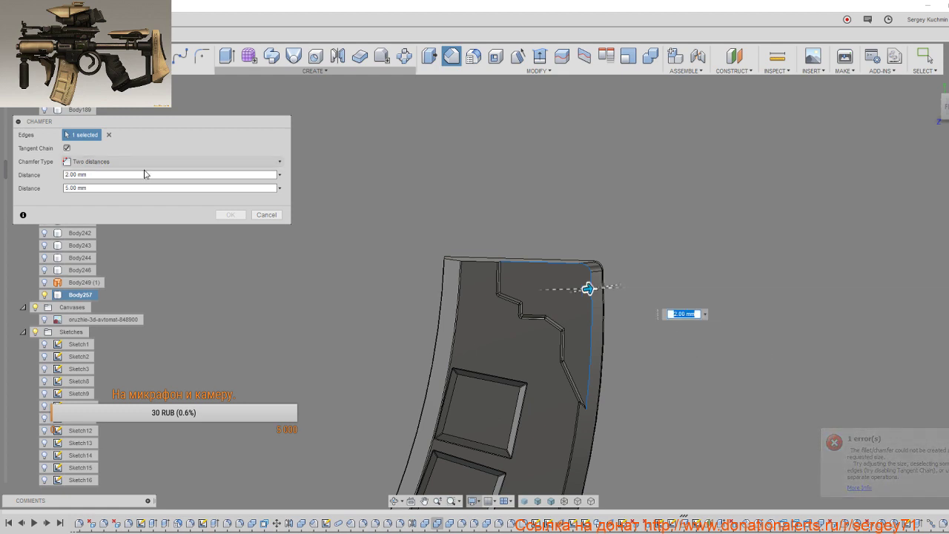
pyautogui.click(266, 215)
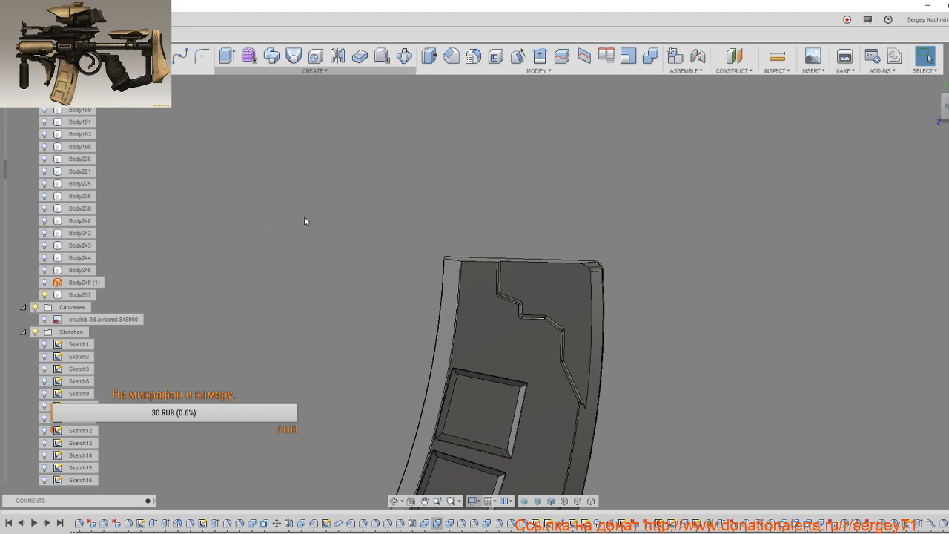
# Step: Select the magazine's upper inner face and zoom into a straight-on front view
pyautogui.click(545, 295)
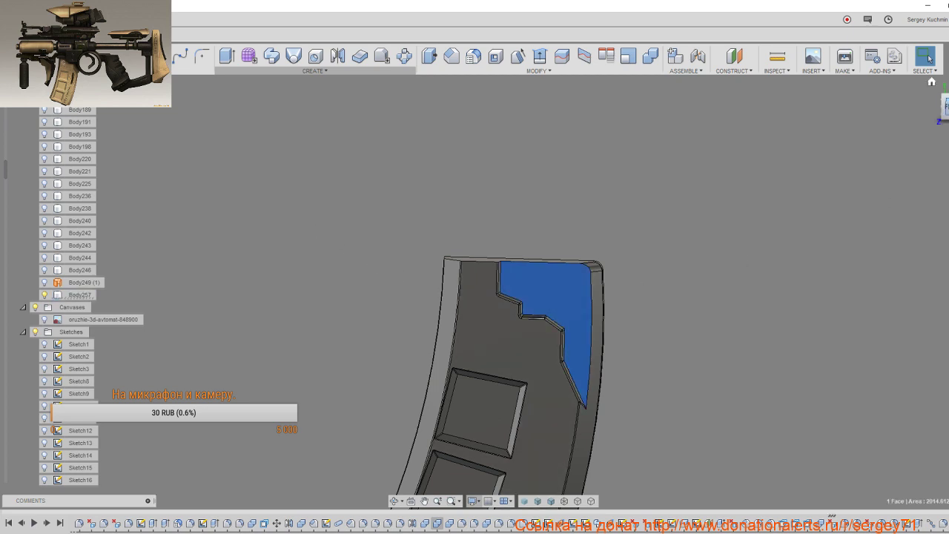
pyautogui.keyDown('shift'); pyautogui.moveTo(813, 279); pyautogui.dragTo(781, 312, button='middle'); pyautogui.keyUp('shift')
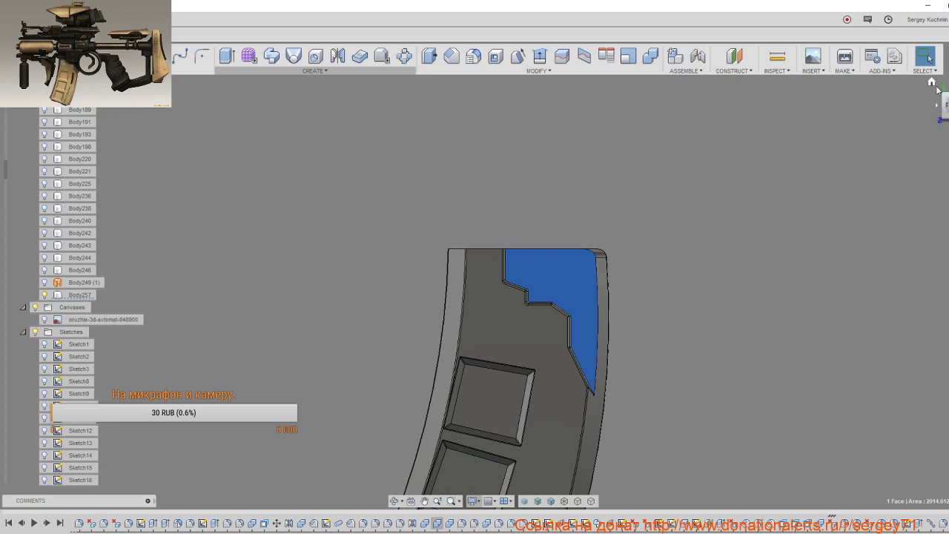
pyautogui.keyDown('shift'); pyautogui.moveTo(662, 265); pyautogui.dragTo(641, 236, button='middle'); pyautogui.keyUp('shift')
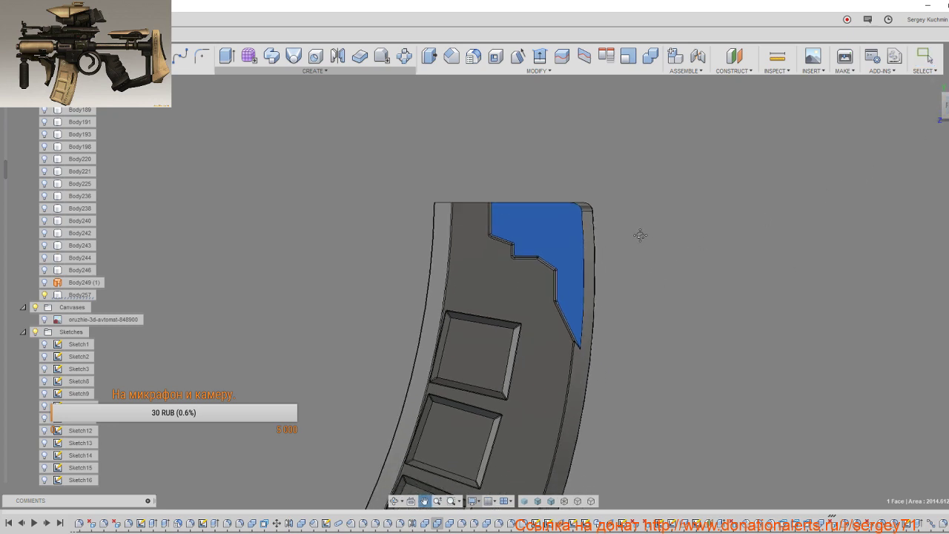
pyautogui.scroll(-3, 634, 259)
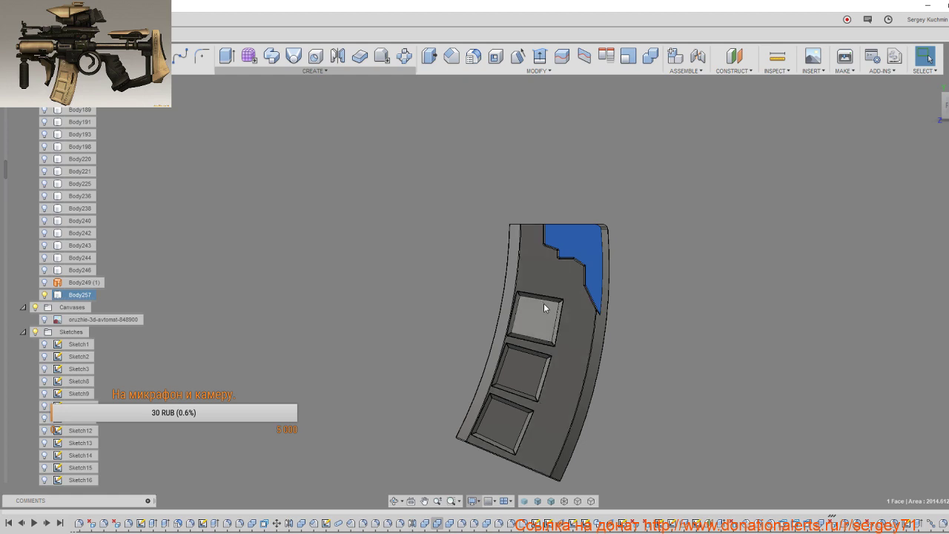
pyautogui.keyDown('shift'); pyautogui.moveTo(550, 287); pyautogui.dragTo(568, 365, button='middle'); pyautogui.keyUp('shift')
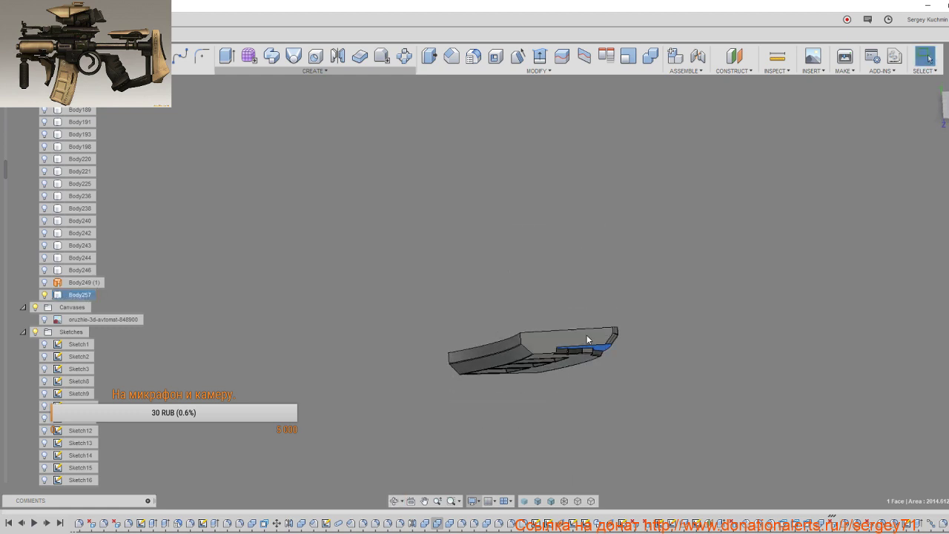
pyautogui.click(943, 107)
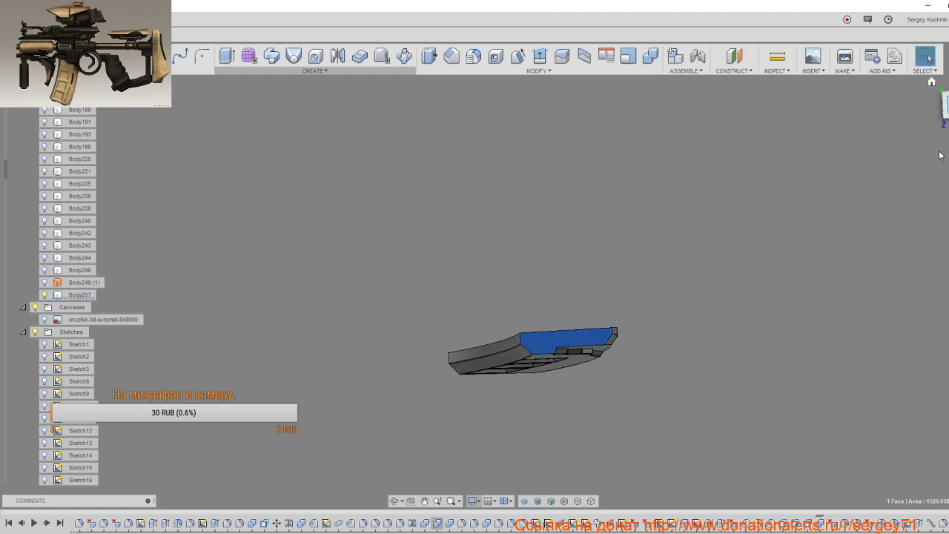
pyautogui.moveTo(691, 349)
pyautogui.mouseDown(button='middle')
pyautogui.moveTo(635, 329)
pyautogui.moveTo(636, 307)
pyautogui.mouseUp(button='middle')
pyautogui.scroll(2, 561, 338)
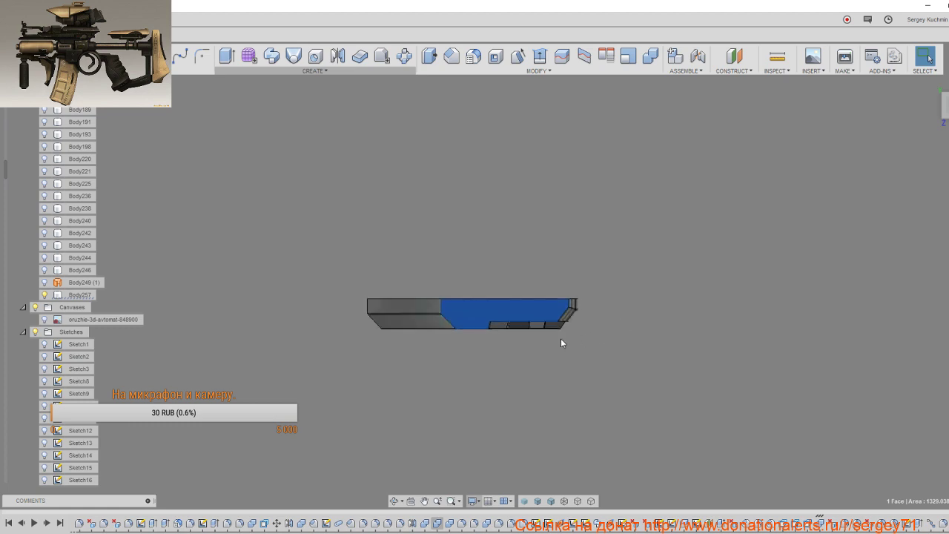
pyautogui.scroll(1, 561, 338)
pyautogui.scroll(1, 497, 352)
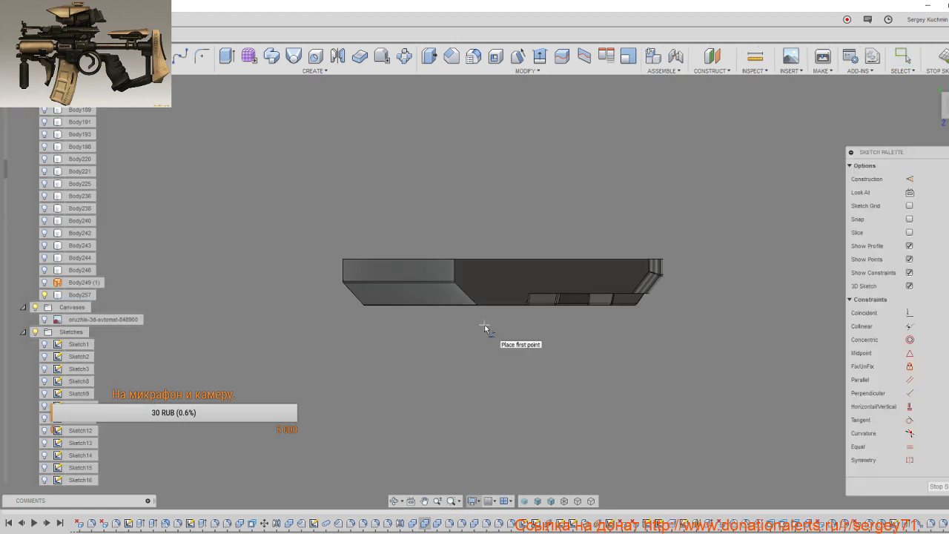
# Step: Draw a closed four-sided slanted outline across the magazine's top end and finish the sketch
pyautogui.moveTo(468, 307); pyautogui.dragTo(384, 307, button='middle')
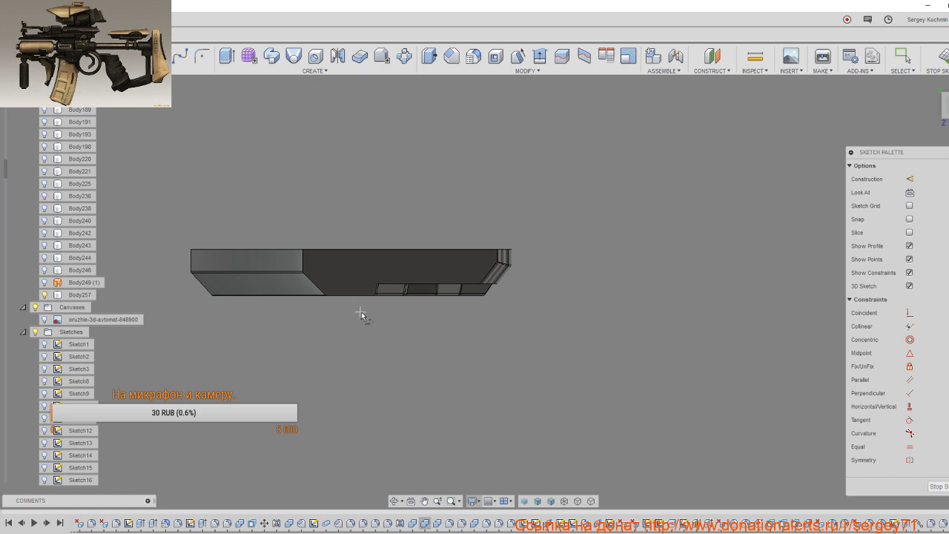
pyautogui.click(365, 308)
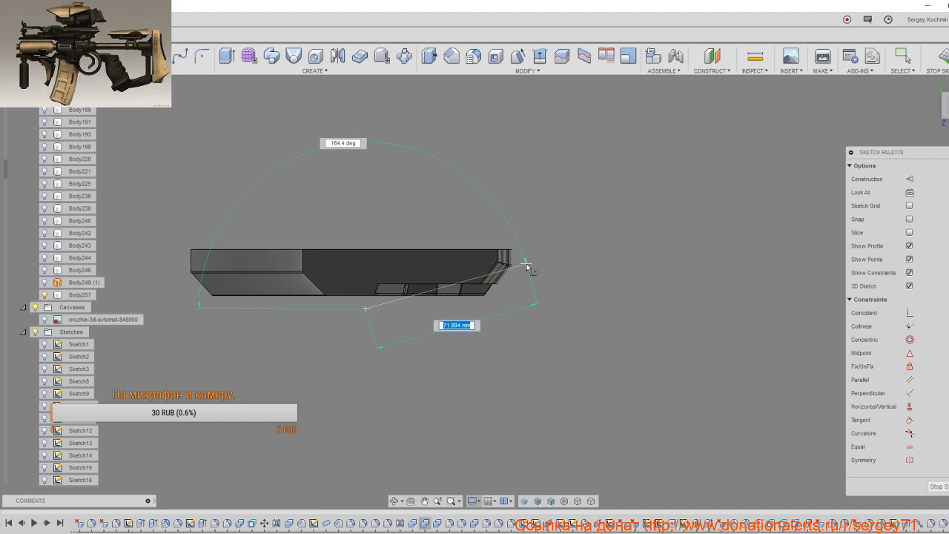
pyautogui.click(527, 265)
pyautogui.click(565, 381)
pyautogui.click(418, 397)
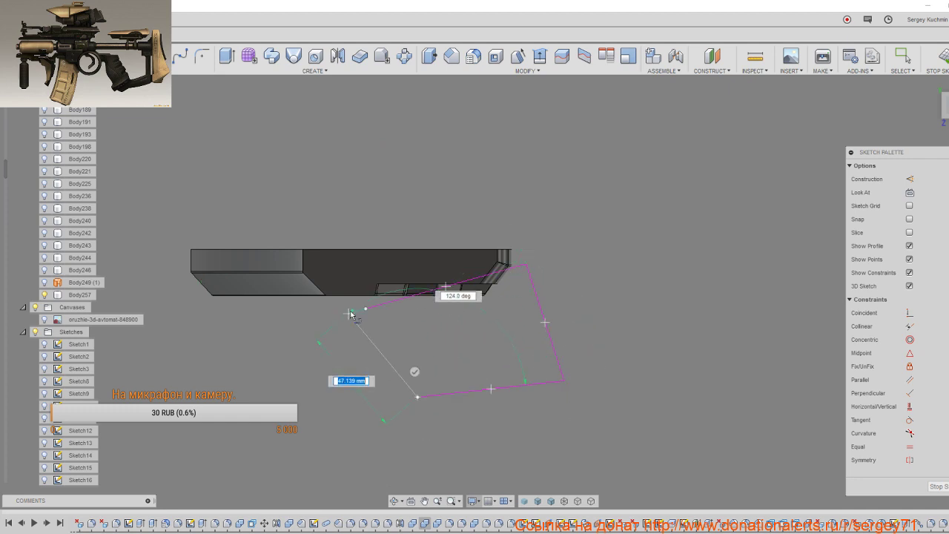
pyautogui.click(366, 308)
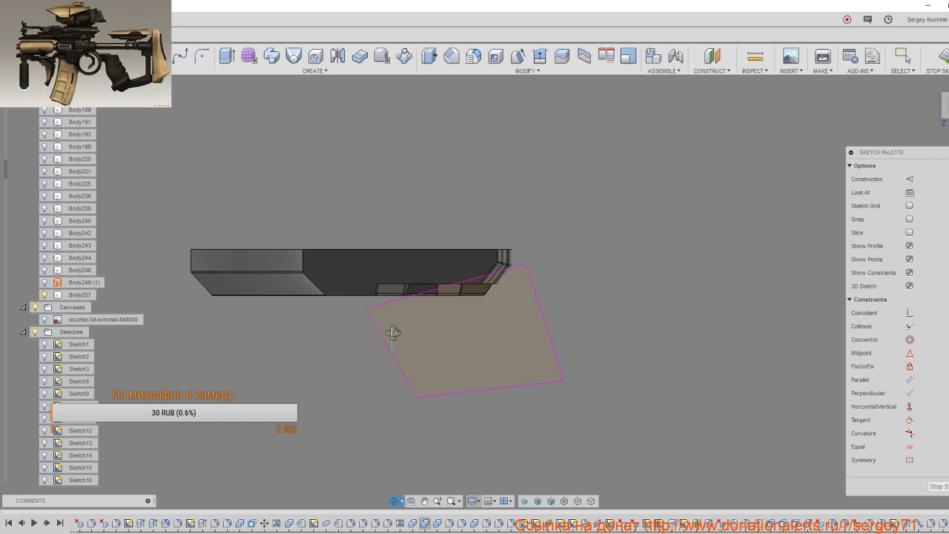
pyautogui.moveTo(393, 332)
pyautogui.keyDown('shift'); pyautogui.mouseDown(button='middle')
pyautogui.moveTo(403, 217)
pyautogui.moveTo(383, 173)
pyautogui.moveTo(390, 191)
pyautogui.moveTo(379, 199)
pyautogui.mouseUp(button='middle'); pyautogui.keyUp('shift')
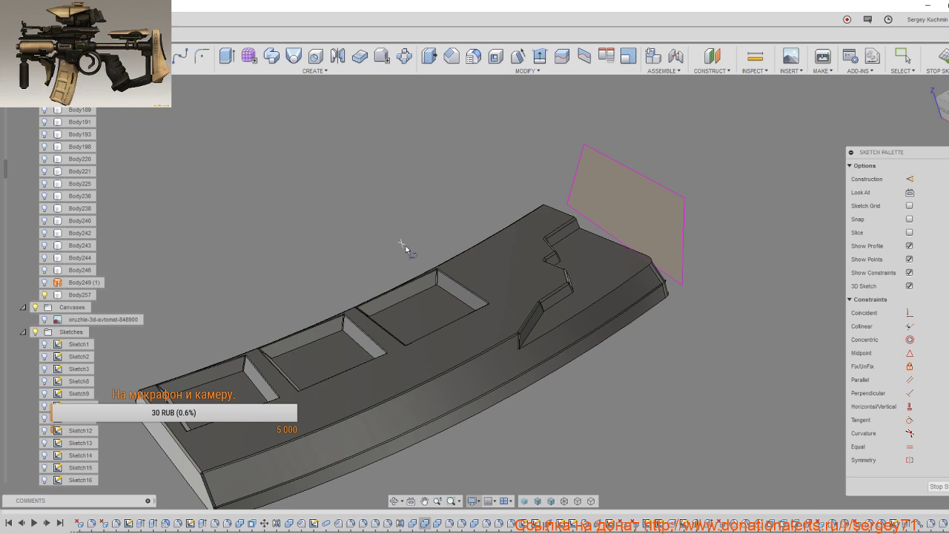
pyautogui.moveTo(406, 246)
pyautogui.keyDown('shift'); pyautogui.mouseDown(button='middle')
pyautogui.moveTo(434, 323)
pyautogui.moveTo(438, 388)
pyautogui.moveTo(459, 374)
pyautogui.mouseUp(button='middle'); pyautogui.keyUp('shift')
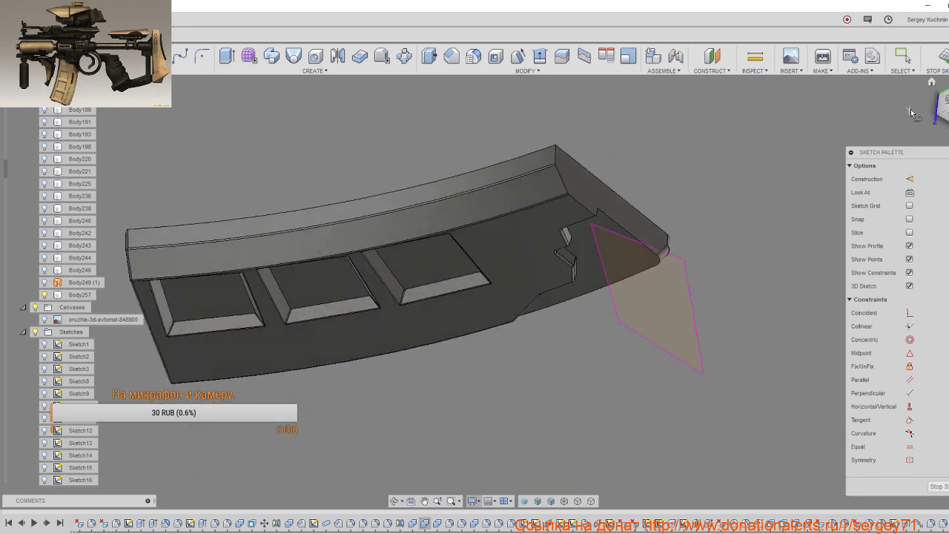
pyautogui.moveTo(938, 103)
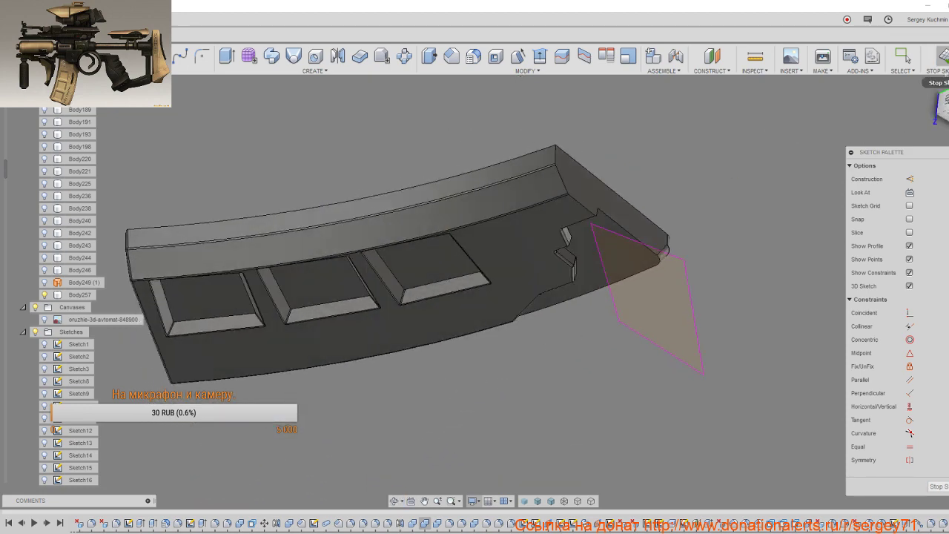
pyautogui.click(940, 57)
pyautogui.press('e')
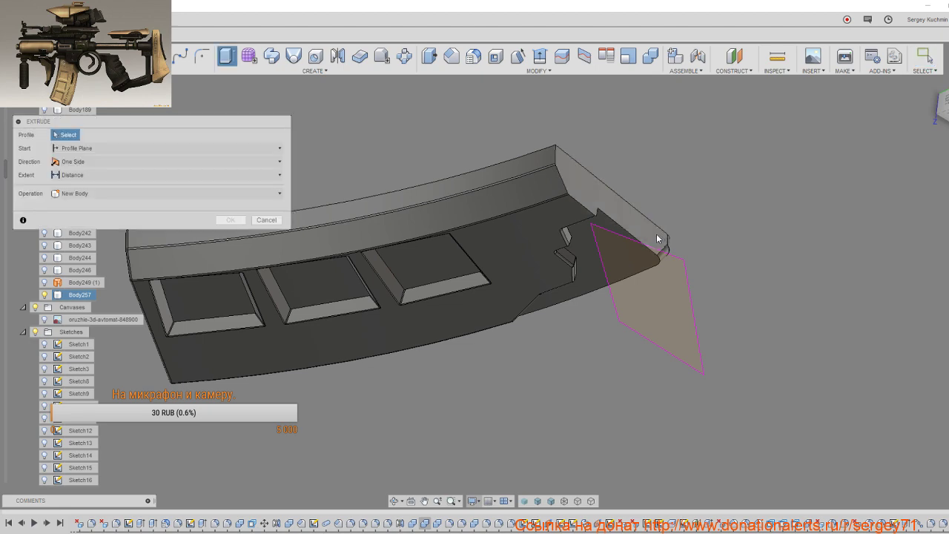
pyautogui.click(640, 316)
pyautogui.moveTo(631, 318)
pyautogui.keyDown('shift'); pyautogui.mouseDown(button='middle')
pyautogui.moveTo(626, 248)
pyautogui.moveTo(689, 259)
pyautogui.mouseUp(button='middle'); pyautogui.keyUp('shift')
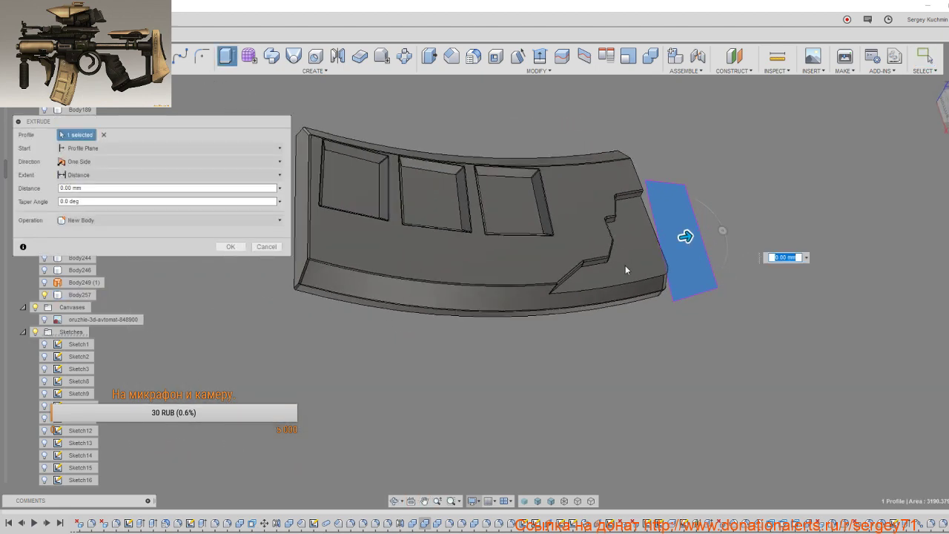
pyautogui.moveTo(697, 258); pyautogui.dragTo(495, 254)
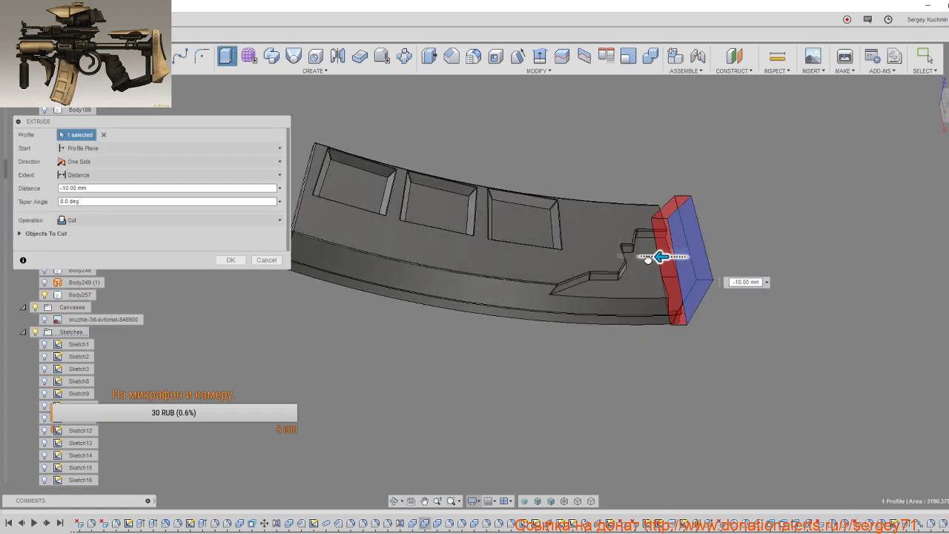
pyautogui.keyDown('shift'); pyautogui.moveTo(520, 277); pyautogui.dragTo(421, 259, button='middle'); pyautogui.keyUp('shift')
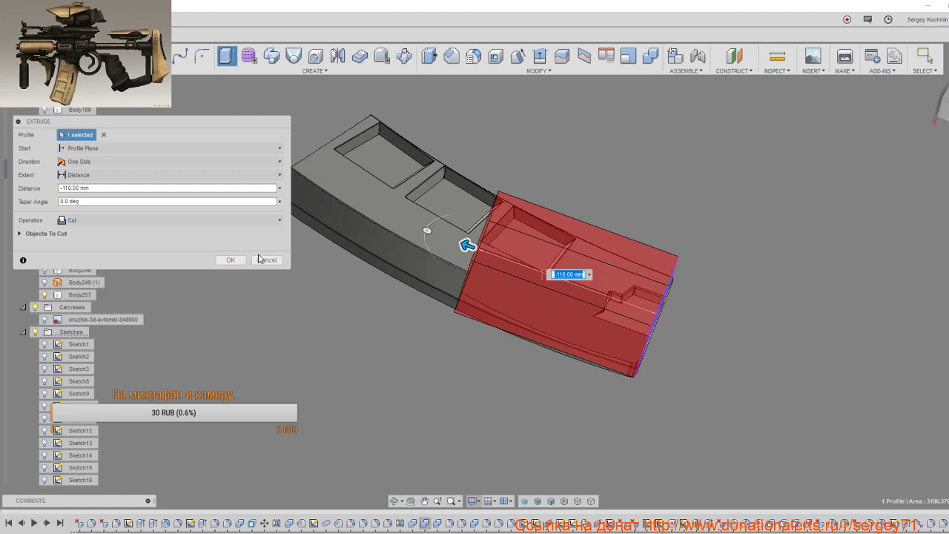
pyautogui.click(264, 259)
pyautogui.moveTo(281, 266)
pyautogui.keyDown('shift'); pyautogui.mouseDown(button='middle')
pyautogui.moveTo(480, 289)
pyautogui.moveTo(489, 314)
pyautogui.mouseUp(button='middle'); pyautogui.keyUp('shift')
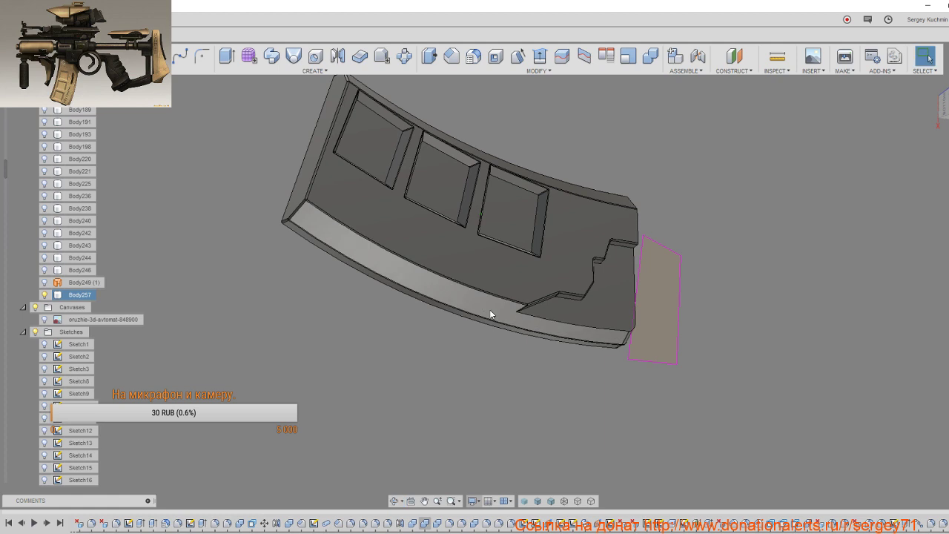
pyautogui.press('Escape')
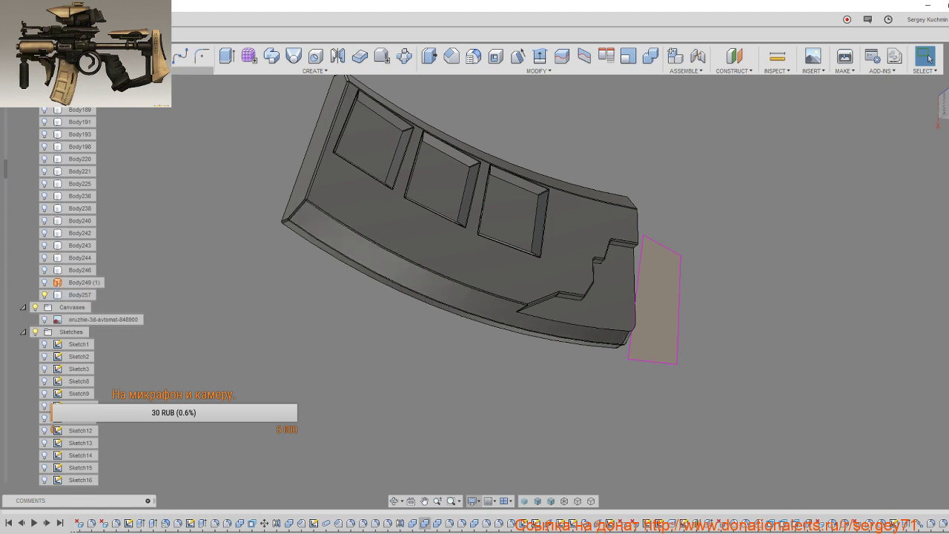
# Step: Project the magazine face's notched-end edges into a sketch and finish it
pyautogui.click(192, 71)
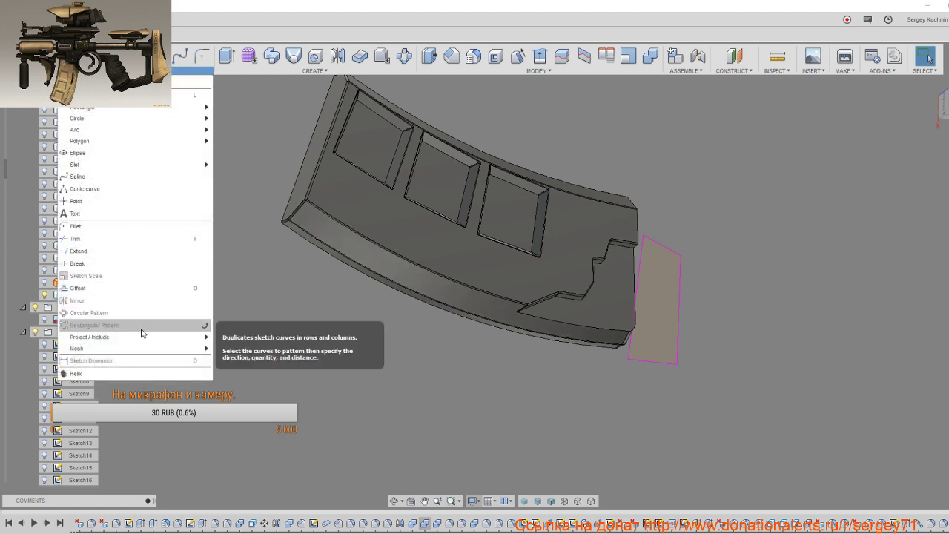
pyautogui.moveTo(89, 337)
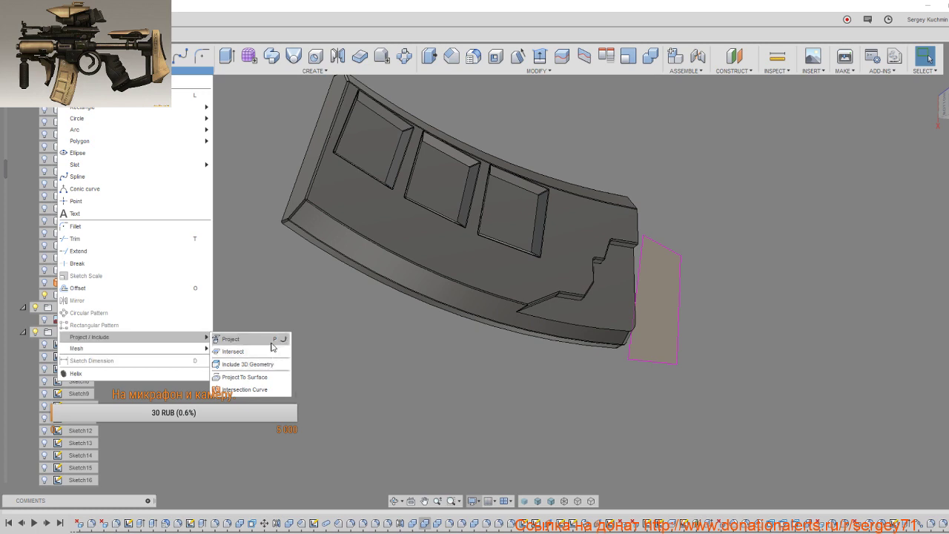
pyautogui.click(264, 339)
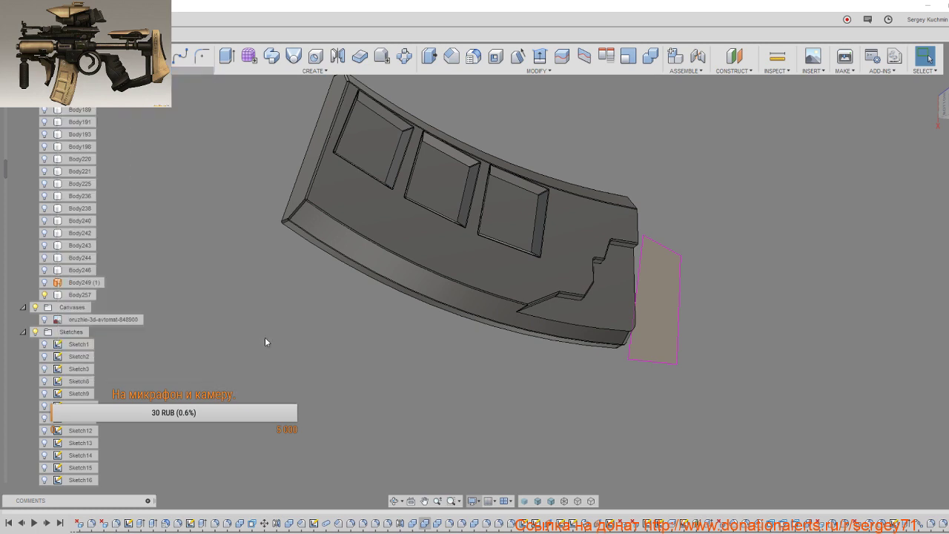
pyautogui.click(567, 319)
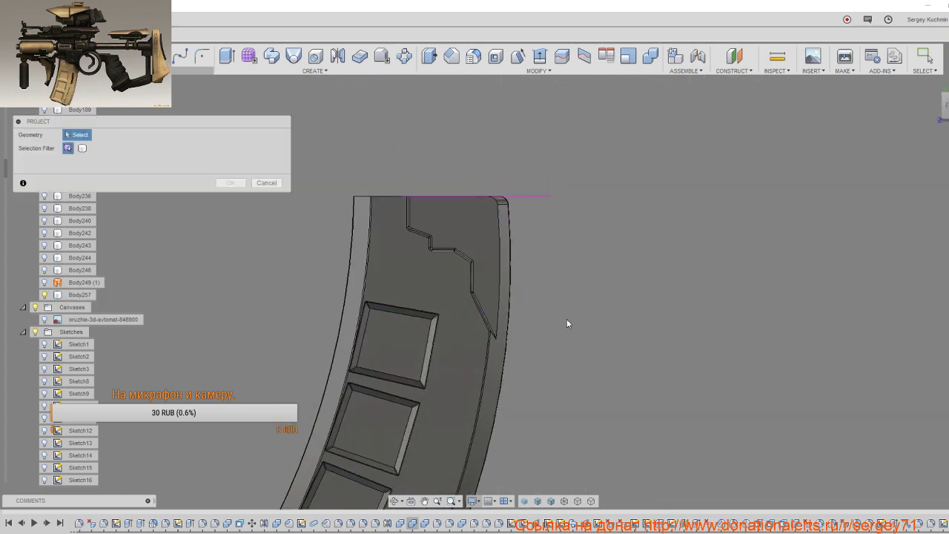
pyautogui.click(489, 233)
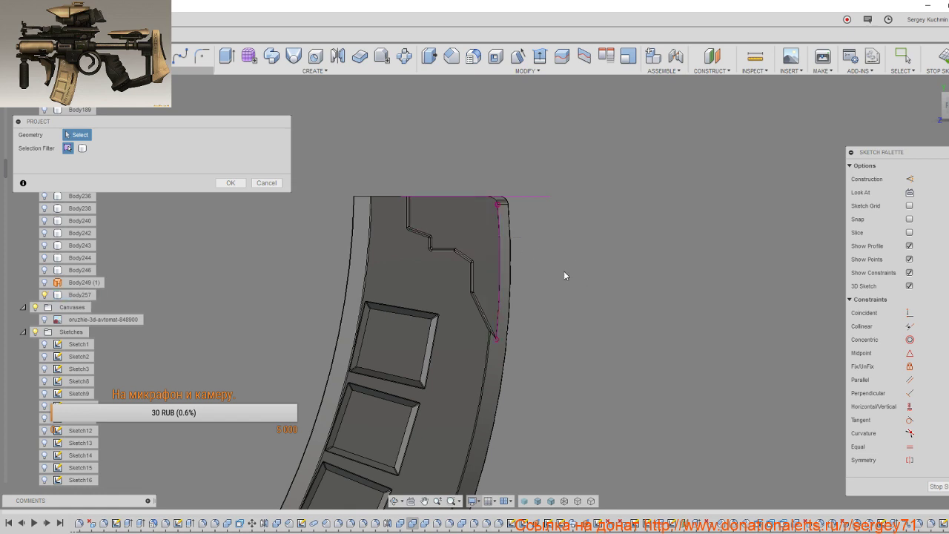
pyautogui.moveTo(472, 299)
pyautogui.keyDown('shift'); pyautogui.mouseDown(button='middle')
pyautogui.moveTo(504, 320)
pyautogui.moveTo(504, 276)
pyautogui.mouseUp(button='middle'); pyautogui.keyUp('shift')
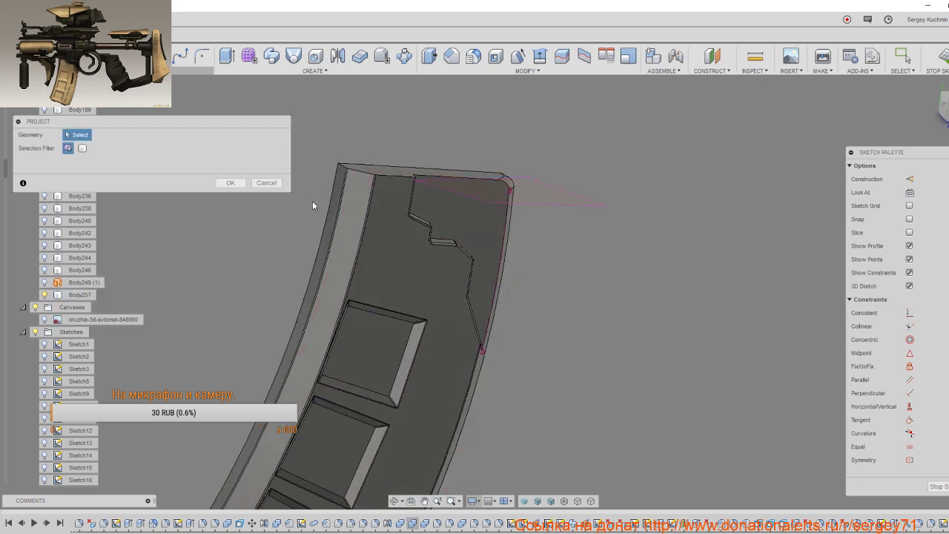
pyautogui.click(240, 184)
pyautogui.click(330, 239)
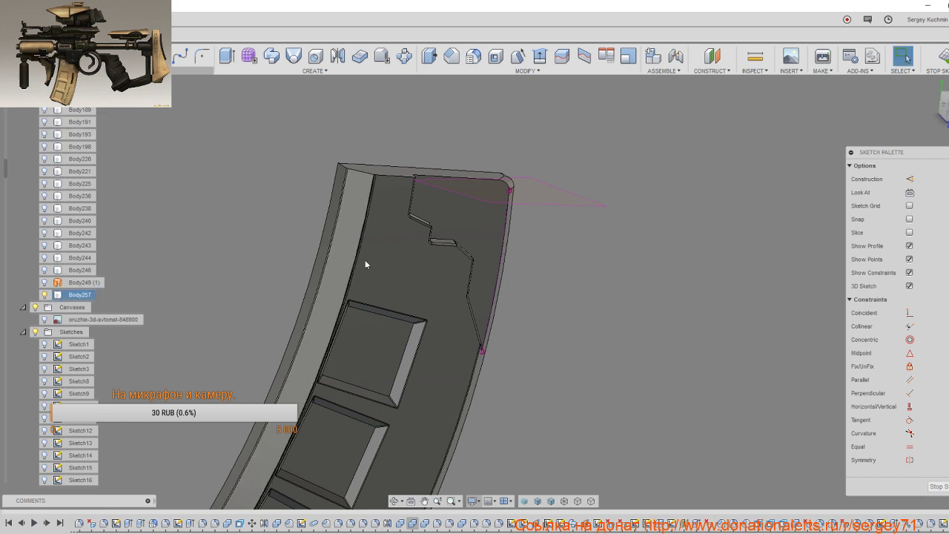
pyautogui.keyDown('shift'); pyautogui.moveTo(365, 259); pyautogui.dragTo(309, 237, button='middle'); pyautogui.keyUp('shift')
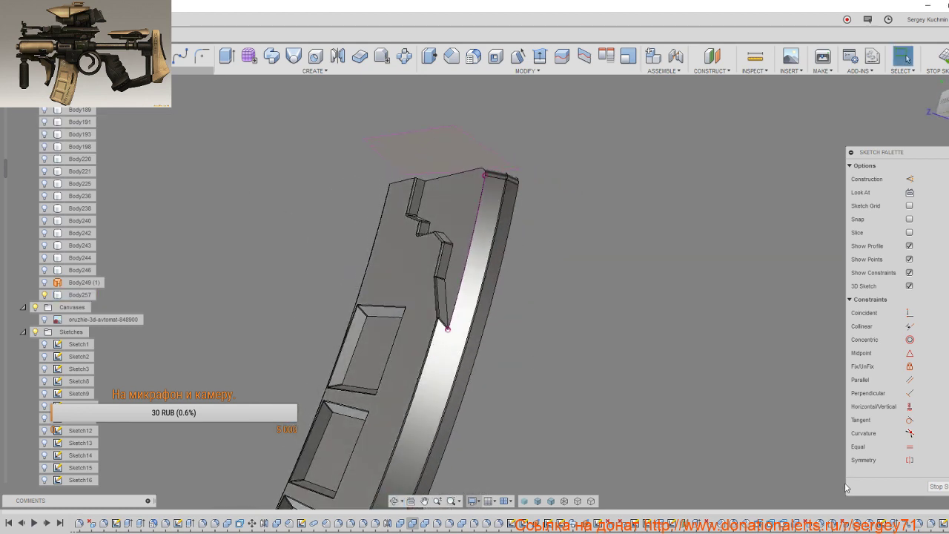
pyautogui.click(937, 487)
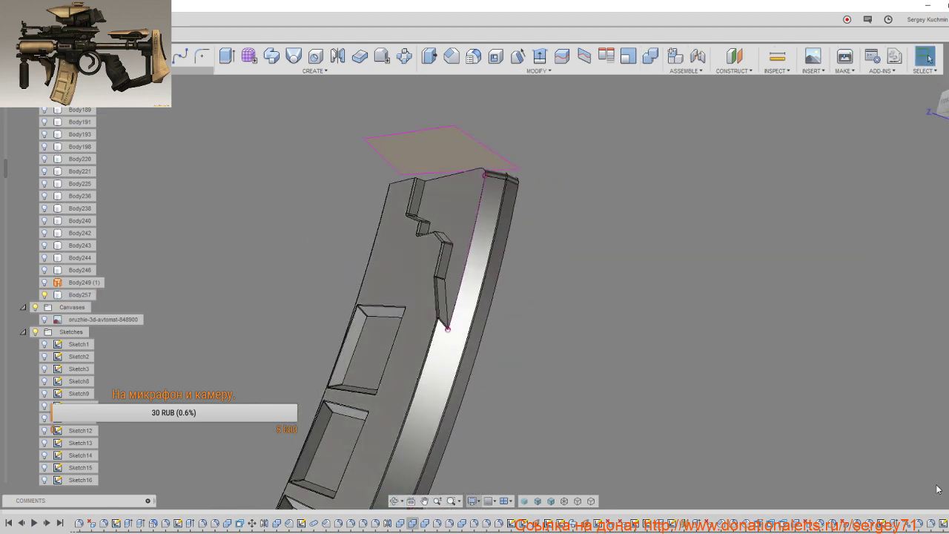
pyautogui.click(272, 58)
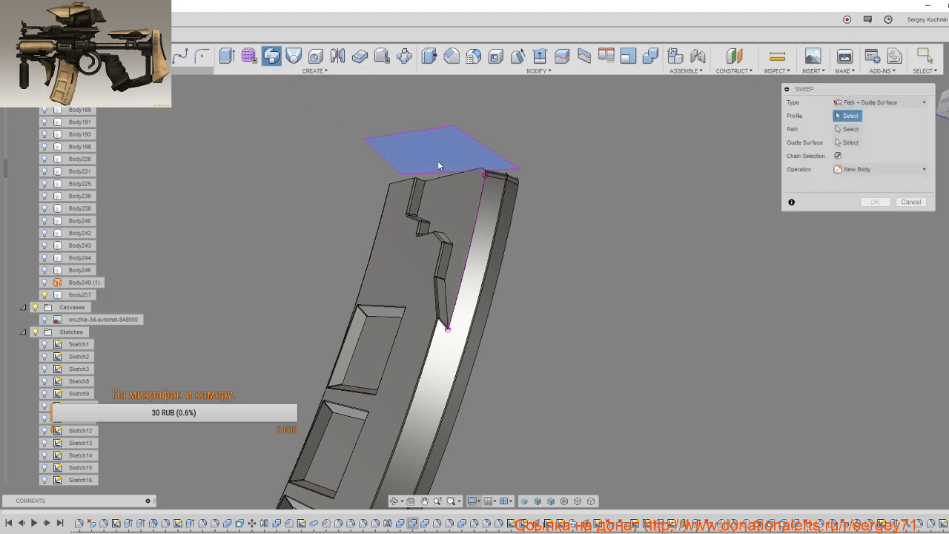
pyautogui.click(441, 159)
pyautogui.click(849, 129)
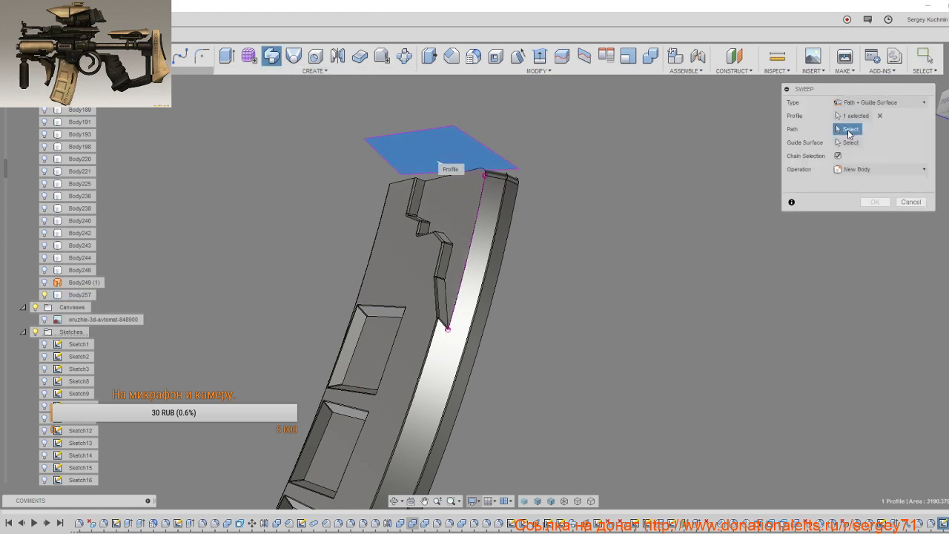
pyautogui.click(478, 223)
pyautogui.moveTo(478, 222)
pyautogui.keyDown('shift'); pyautogui.mouseDown(button='middle')
pyautogui.moveTo(702, 328)
pyautogui.moveTo(705, 373)
pyautogui.moveTo(736, 394)
pyautogui.mouseUp(button='middle'); pyautogui.keyUp('shift')
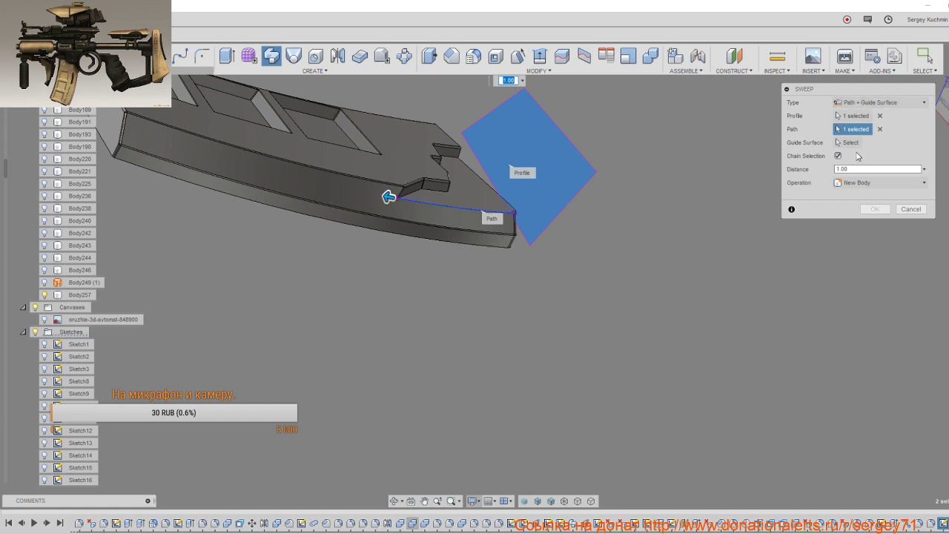
pyautogui.click(849, 142)
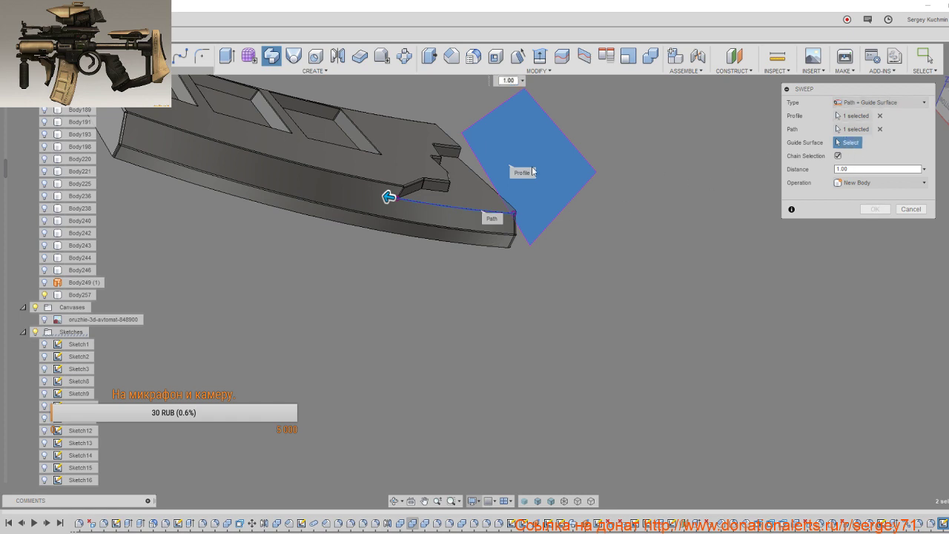
pyautogui.click(368, 200)
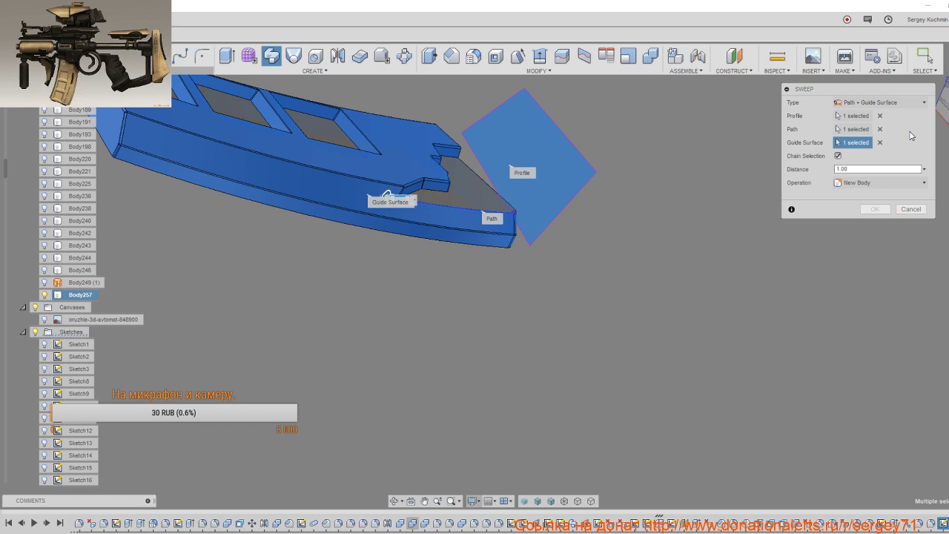
pyautogui.click(878, 102)
pyautogui.click(860, 111)
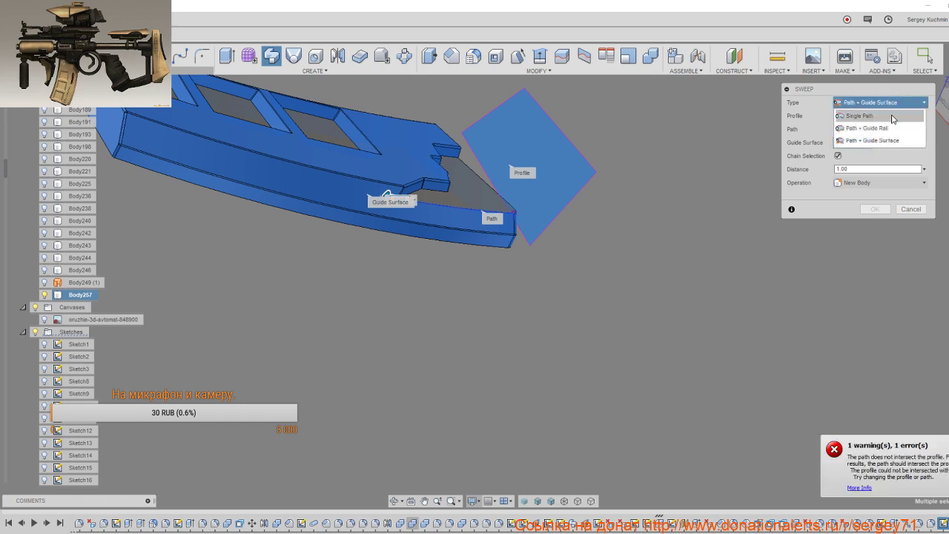
pyautogui.moveTo(762, 224)
pyautogui.keyDown('shift'); pyautogui.mouseDown(button='middle')
pyautogui.moveTo(635, 218)
pyautogui.moveTo(670, 207)
pyautogui.moveTo(641, 219)
pyautogui.mouseUp(button='middle'); pyautogui.keyUp('shift')
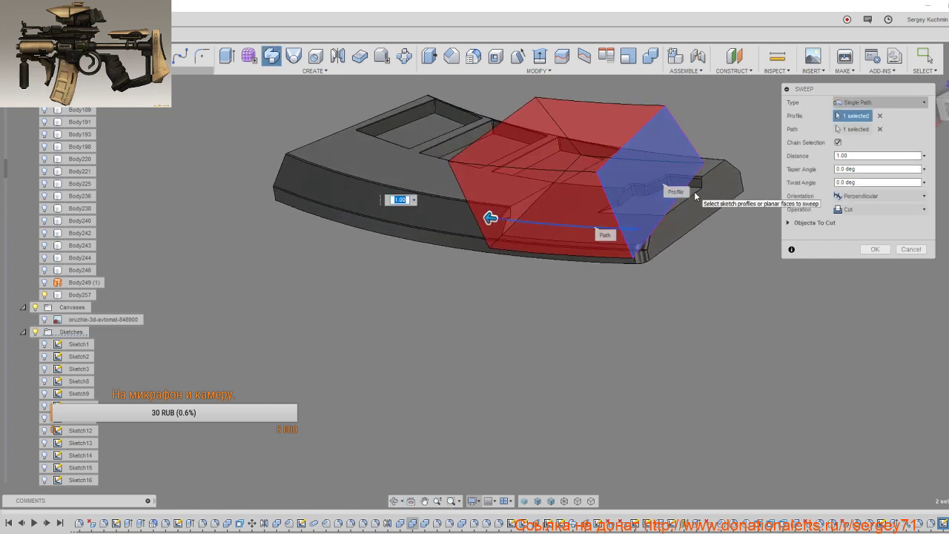
pyautogui.moveTo(704, 225)
pyautogui.keyDown('shift'); pyautogui.mouseDown(button='middle')
pyautogui.moveTo(734, 221)
pyautogui.moveTo(730, 212)
pyautogui.mouseUp(button='middle'); pyautogui.keyUp('shift')
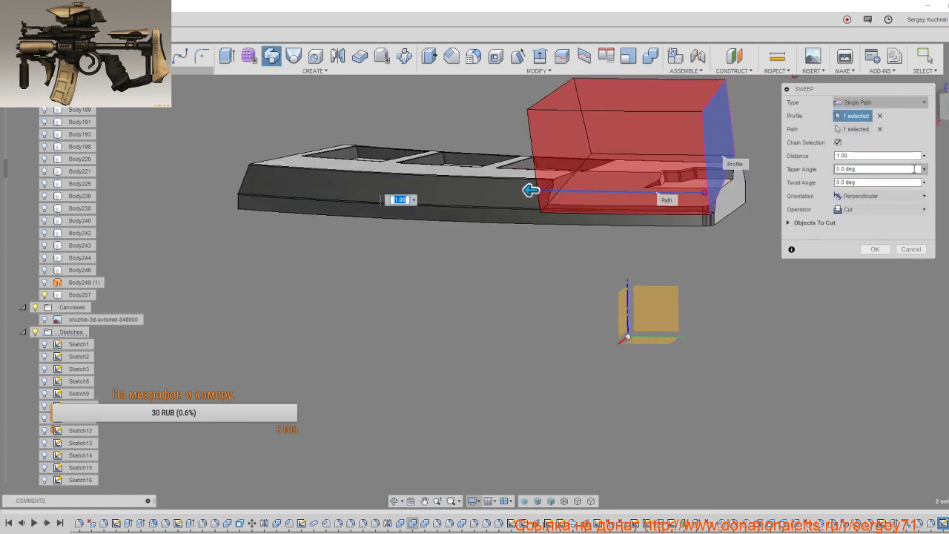
pyautogui.click(903, 252)
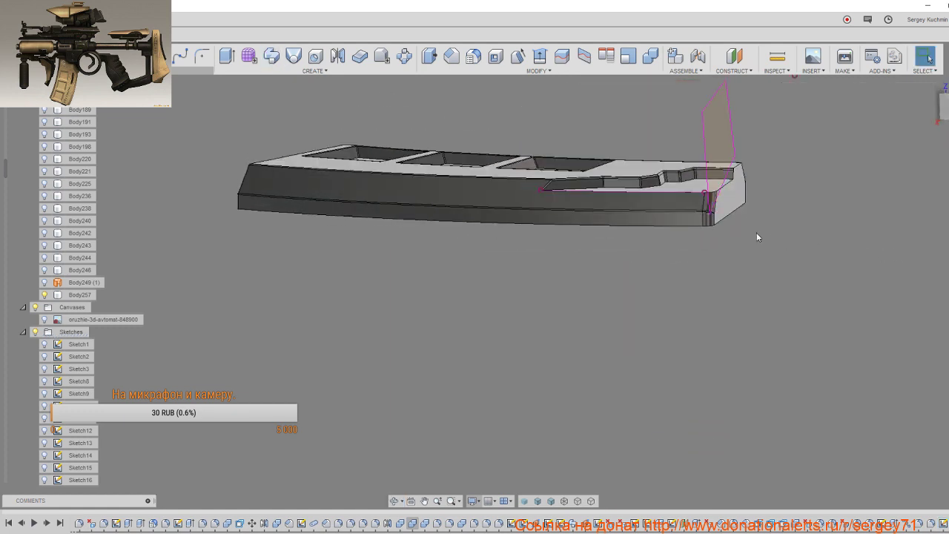
# Step: Start a new sketch on the magazine body's bottom face, viewed horizontally
pyautogui.keyDown('shift'); pyautogui.moveTo(756, 232); pyautogui.dragTo(580, 318, button='middle'); pyautogui.keyUp('shift')
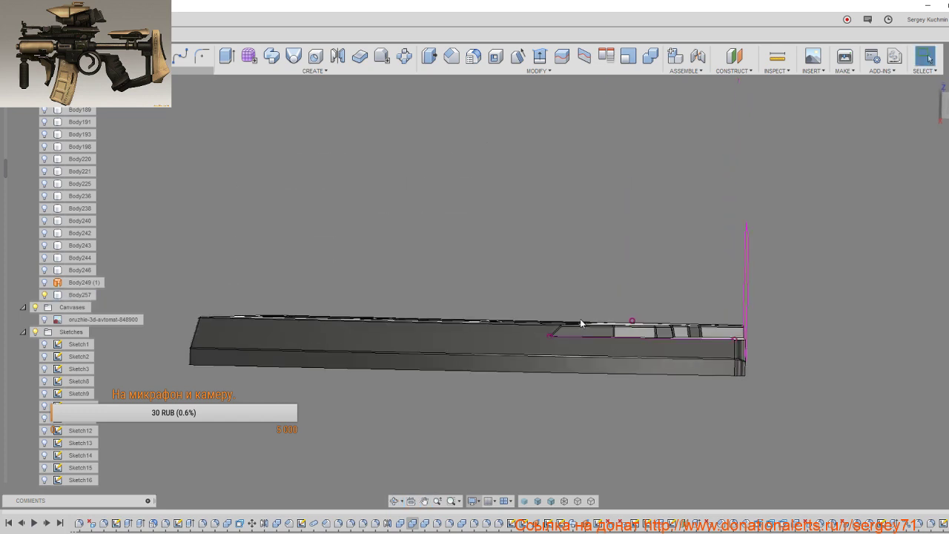
pyautogui.scroll(3, 573, 326)
pyautogui.moveTo(587, 363); pyautogui.dragTo(490, 337, button='middle')
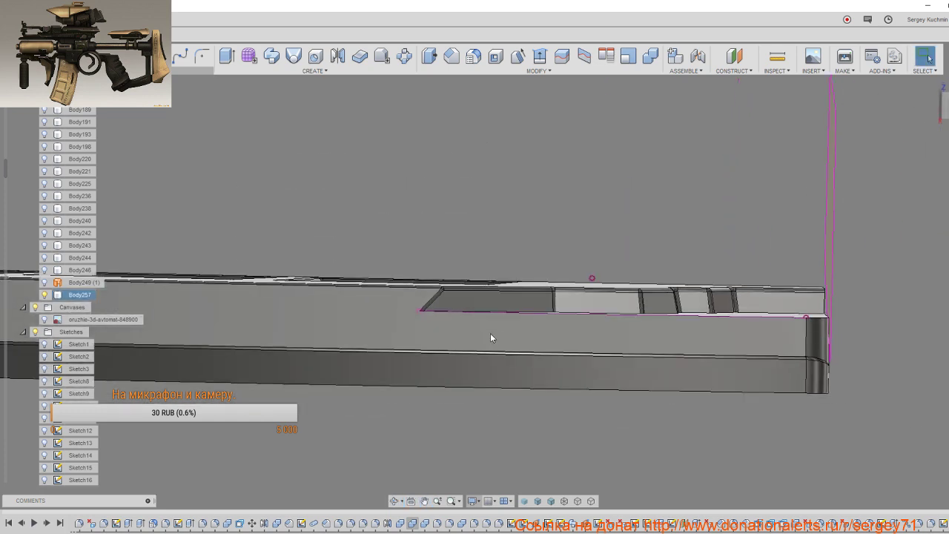
pyautogui.click(712, 379)
pyautogui.click(160, 56)
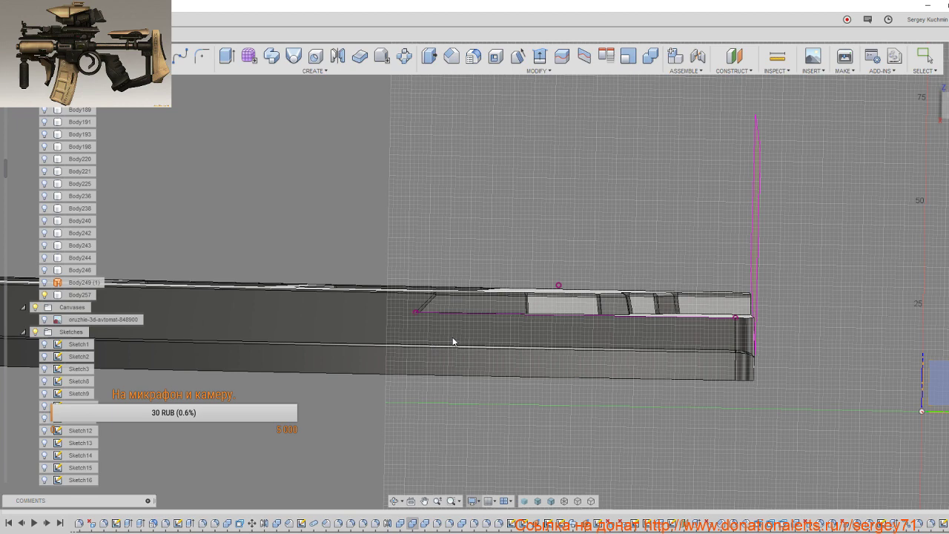
pyautogui.moveTo(546, 383); pyautogui.dragTo(554, 192, button='middle')
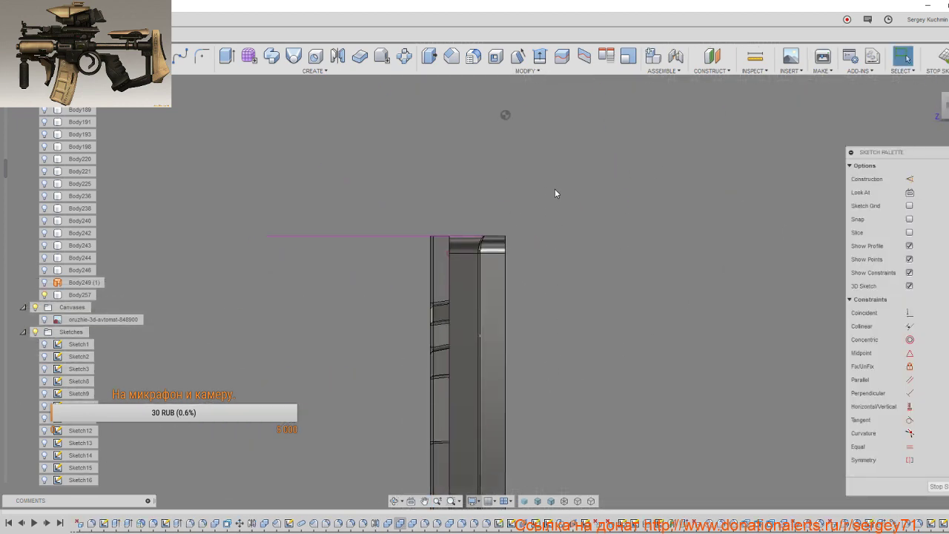
pyautogui.moveTo(936, 103)
pyautogui.moveTo(505, 114)
pyautogui.keyDown('shift'); pyautogui.mouseDown(button='middle')
pyautogui.moveTo(652, 286)
pyautogui.moveTo(646, 220)
pyautogui.moveTo(605, 222)
pyautogui.mouseUp(button='middle'); pyautogui.keyUp('shift')
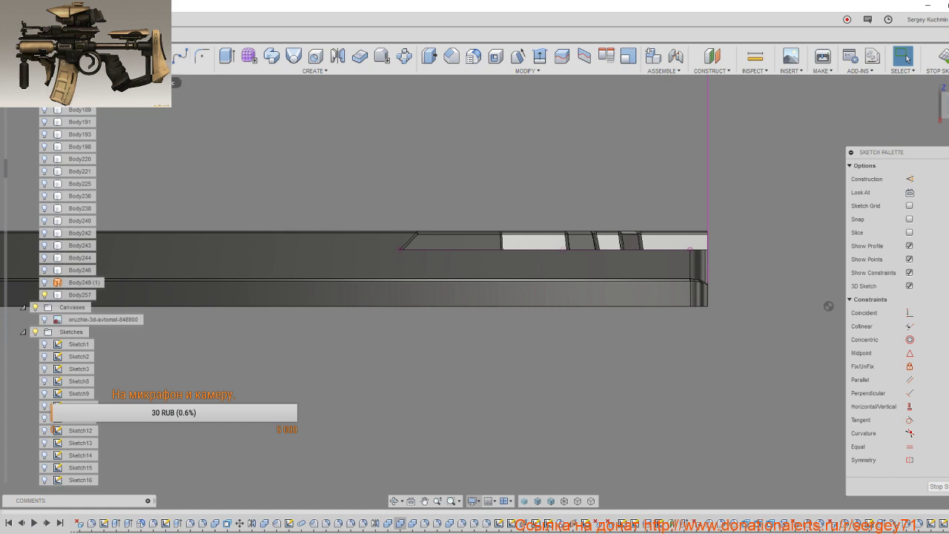
# Step: Draw a shallow three-point arc along the lower edge, nudge its left endpoint, and finish
pyautogui.press('a')
pyautogui.click(727, 263)
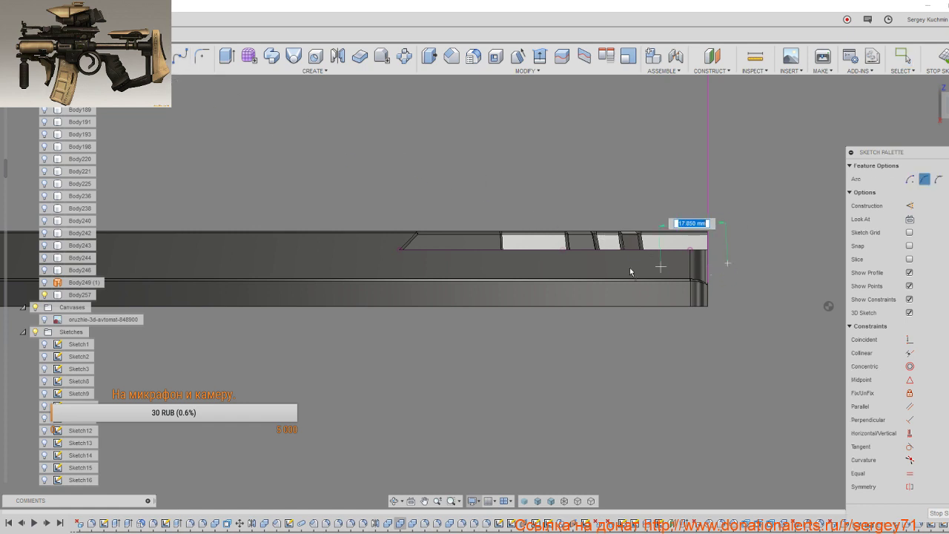
pyautogui.click(360, 223)
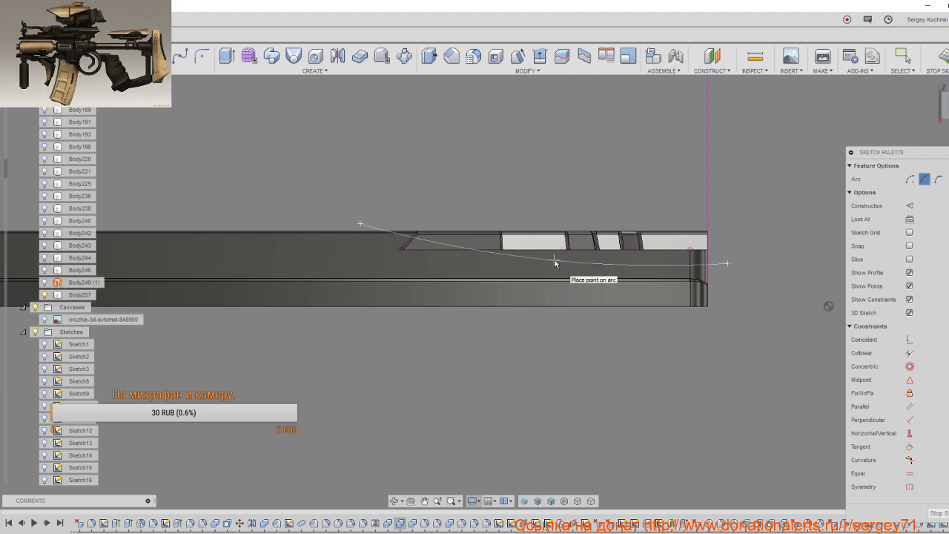
pyautogui.click(556, 254)
pyautogui.rightClick(601, 260)
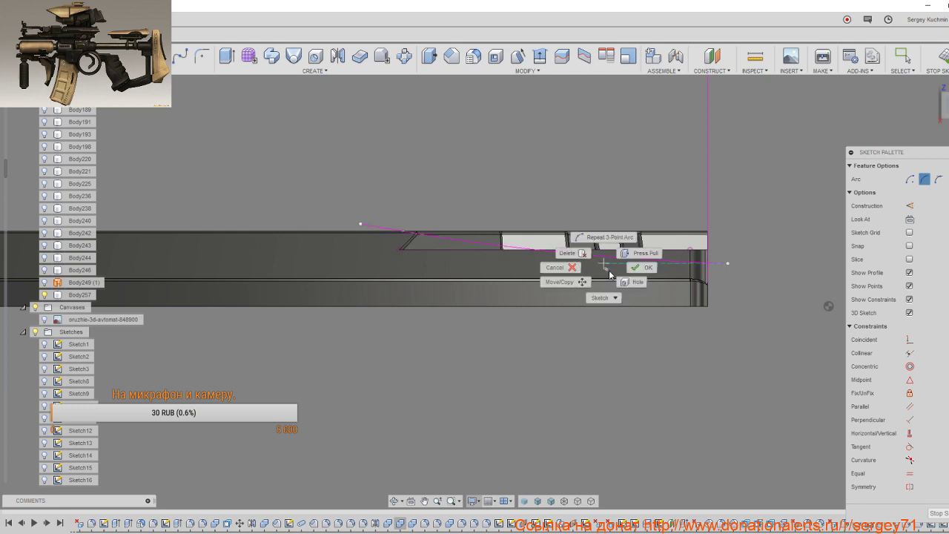
pyautogui.click(656, 259)
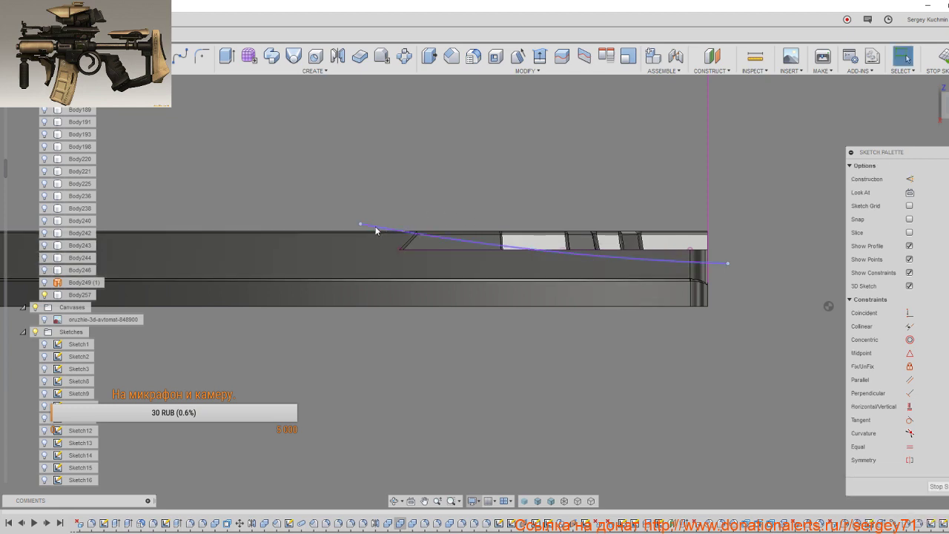
pyautogui.moveTo(361, 223); pyautogui.dragTo(366, 214)
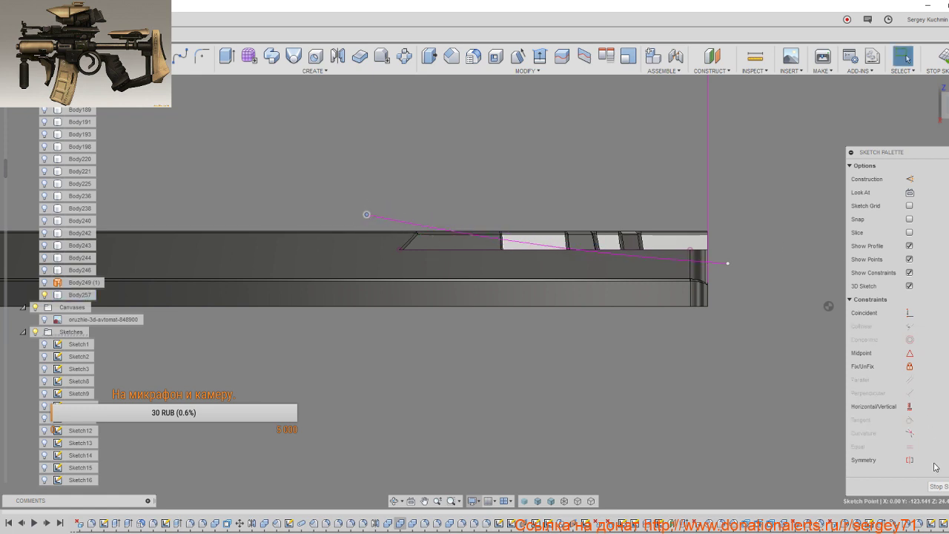
pyautogui.click(938, 486)
pyautogui.scroll(-3, 601, 326)
pyautogui.scroll(-2, 602, 330)
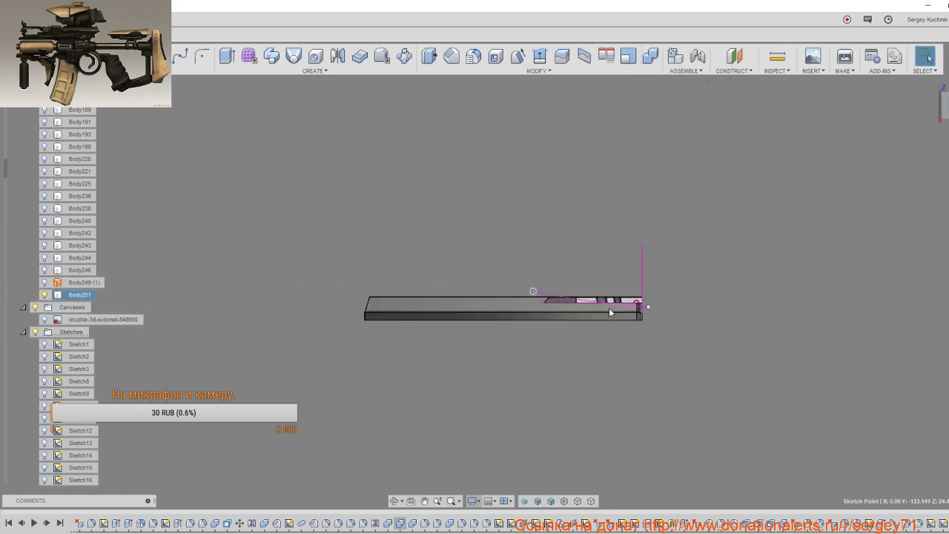
pyautogui.moveTo(609, 307)
pyautogui.keyDown('shift'); pyautogui.mouseDown(button='middle')
pyautogui.moveTo(607, 337)
pyautogui.moveTo(659, 334)
pyautogui.moveTo(645, 345)
pyautogui.mouseUp(button='middle'); pyautogui.keyUp('shift')
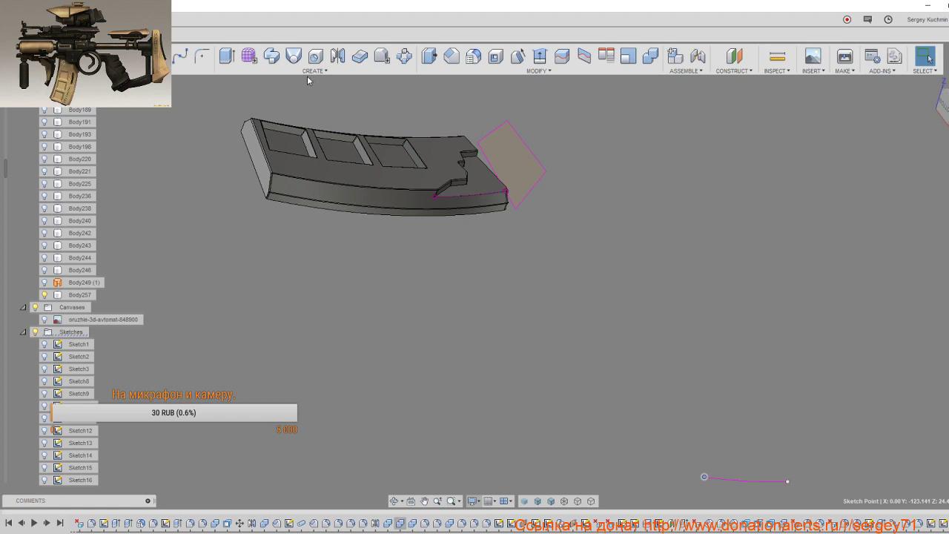
pyautogui.click(271, 57)
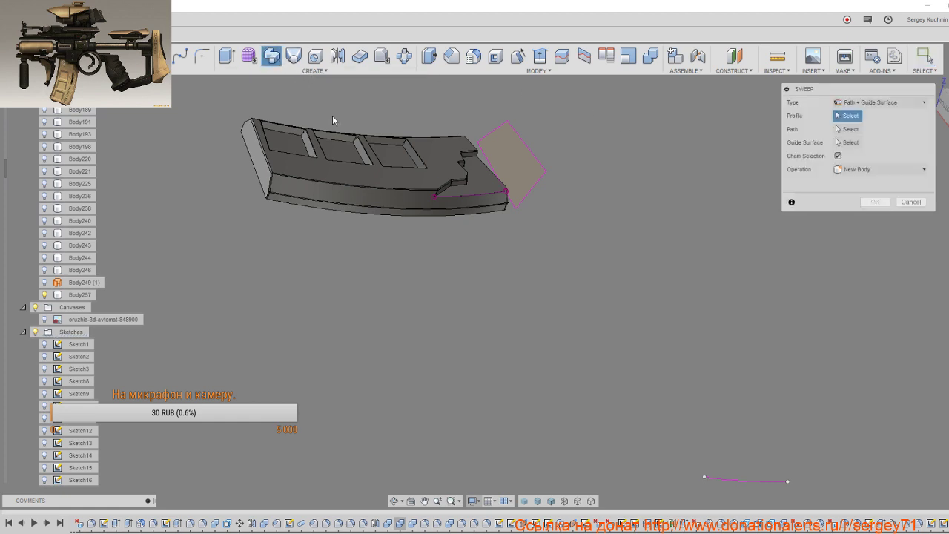
pyautogui.click(509, 184)
pyautogui.click(850, 129)
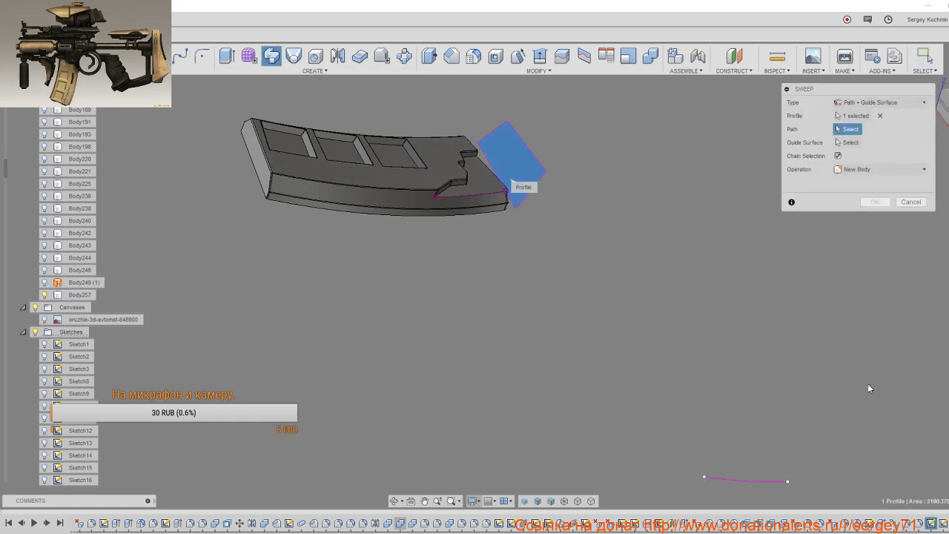
pyautogui.click(786, 483)
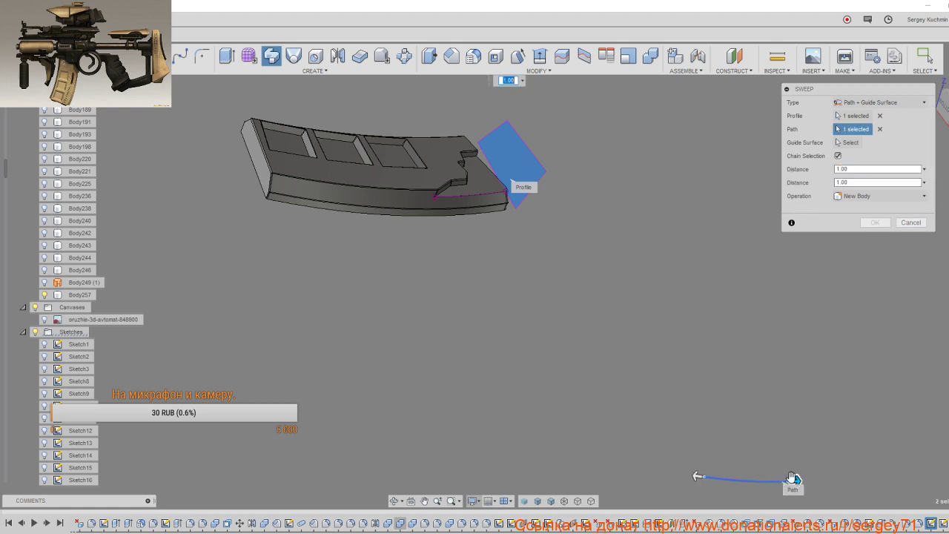
pyautogui.write('0')
pyautogui.press('Return')
pyautogui.keyDown('shift'); pyautogui.moveTo(516, 250); pyautogui.dragTo(482, 200, button='middle'); pyautogui.keyUp('shift')
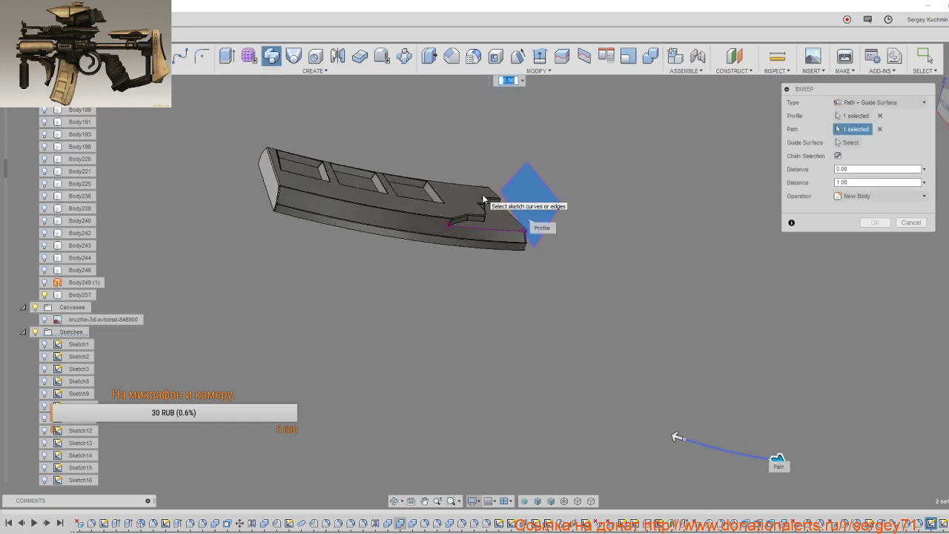
pyautogui.click(912, 103)
pyautogui.click(898, 121)
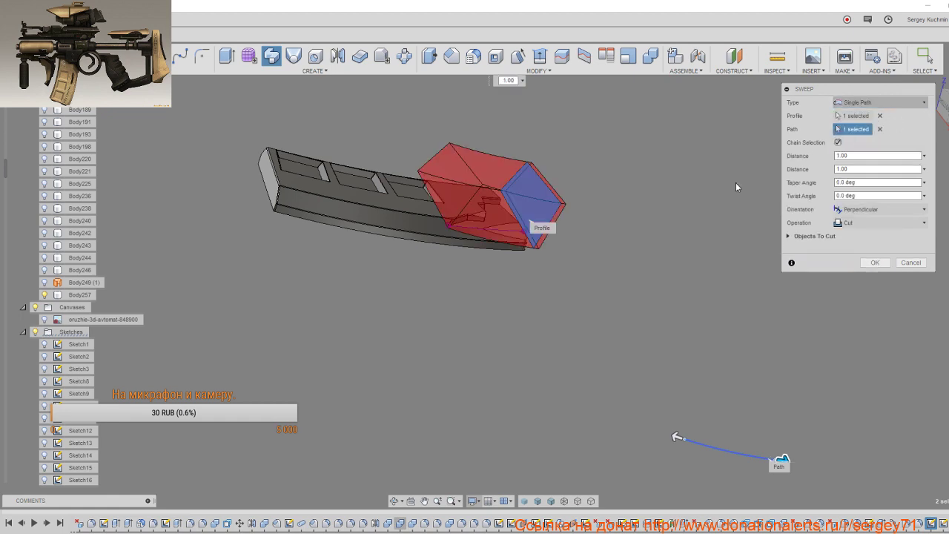
pyautogui.keyDown('shift'); pyautogui.moveTo(653, 220); pyautogui.dragTo(657, 212, button='middle'); pyautogui.keyUp('shift')
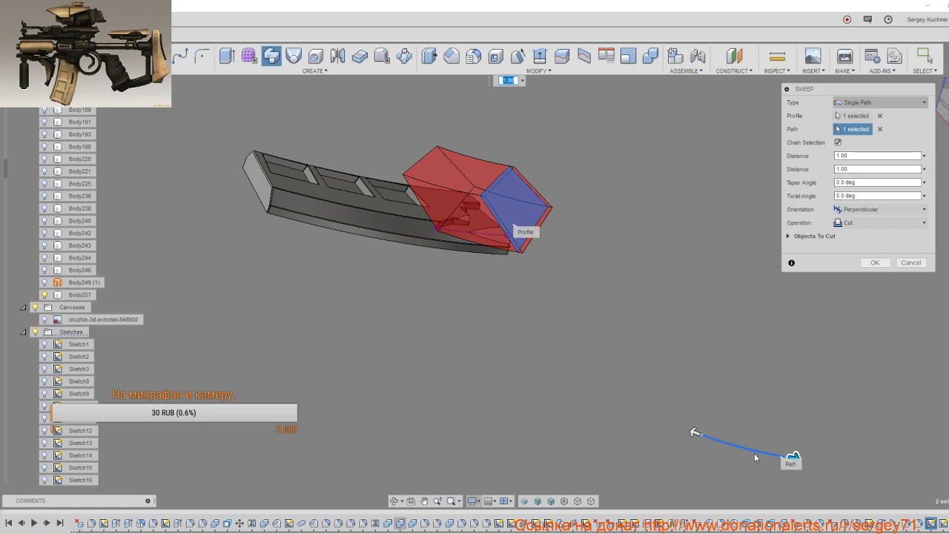
pyautogui.moveTo(524, 290)
pyautogui.keyDown('shift'); pyautogui.mouseDown(button='middle')
pyautogui.moveTo(523, 138)
pyautogui.moveTo(375, 165)
pyautogui.mouseUp(button='middle'); pyautogui.keyUp('shift')
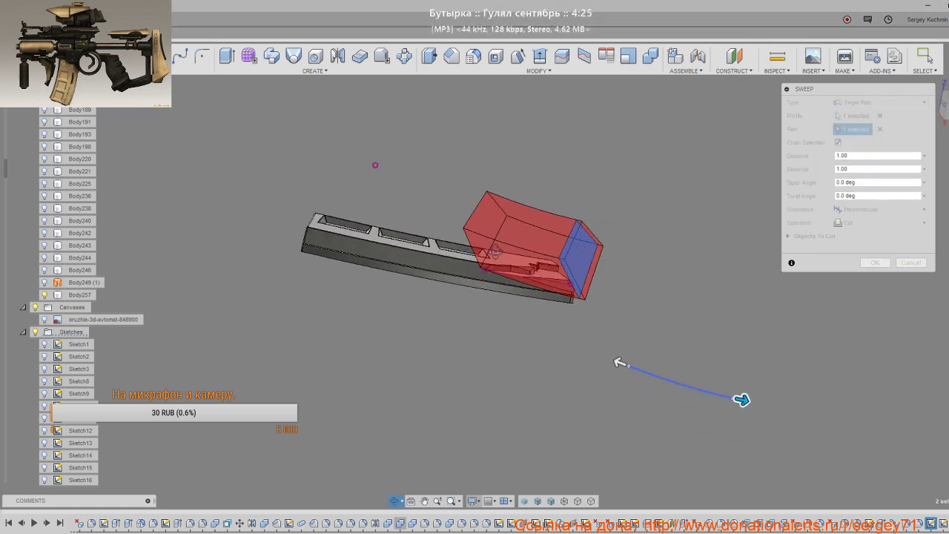
pyautogui.click(863, 103)
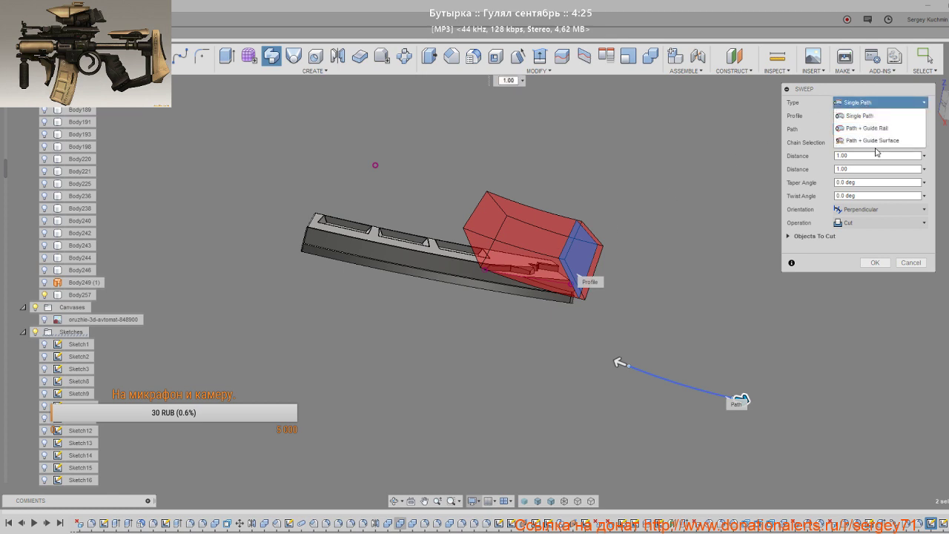
pyautogui.click(875, 145)
pyautogui.keyDown('shift'); pyautogui.moveTo(761, 258); pyautogui.dragTo(699, 276, button='middle'); pyautogui.keyUp('shift')
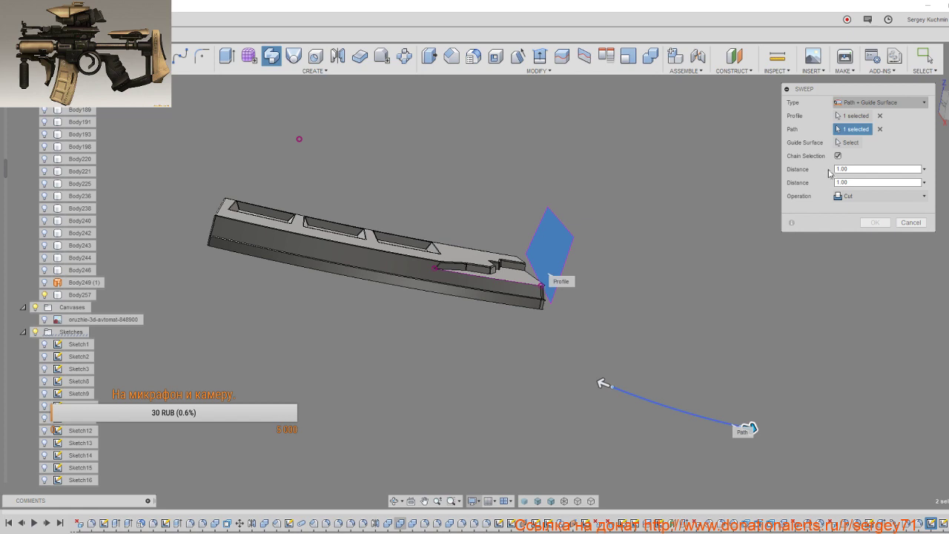
pyautogui.click(849, 142)
pyautogui.scroll(2, 455, 318)
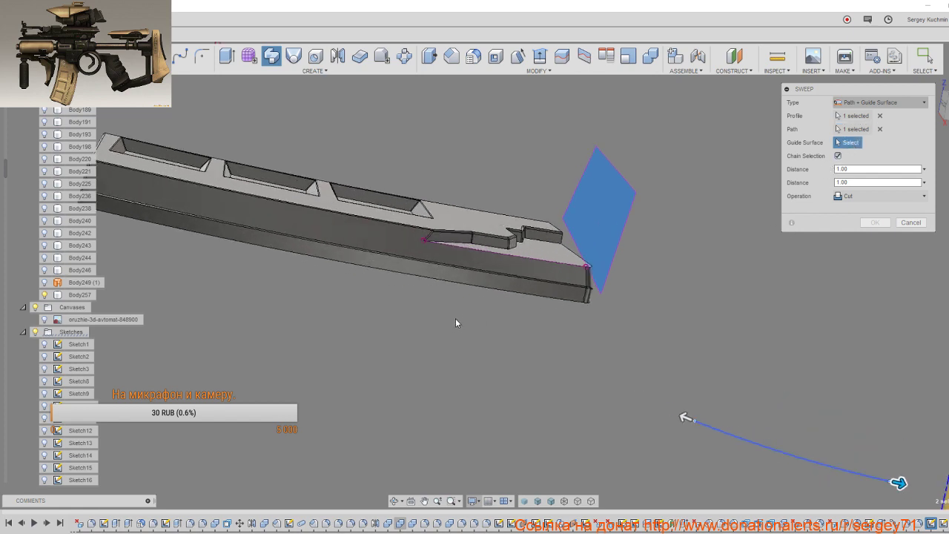
pyautogui.scroll(2, 455, 318)
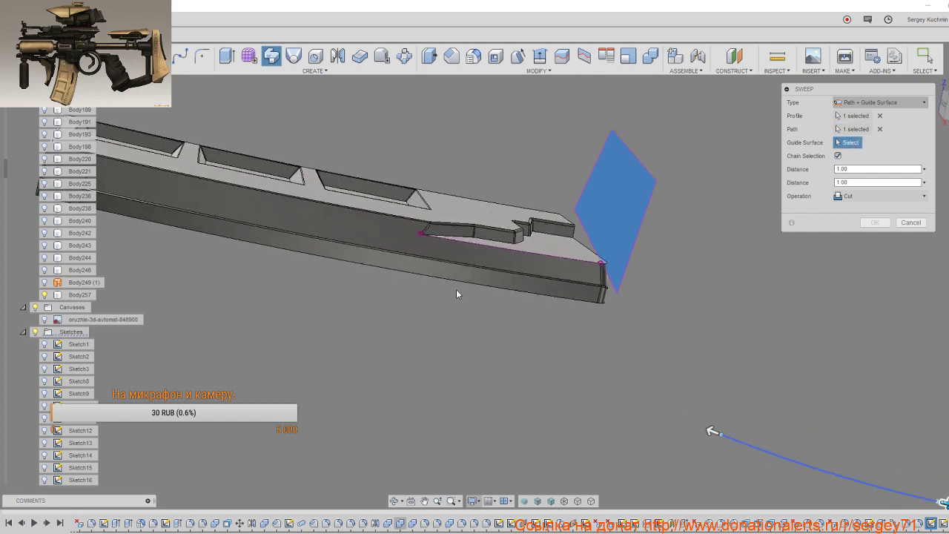
pyautogui.click(537, 263)
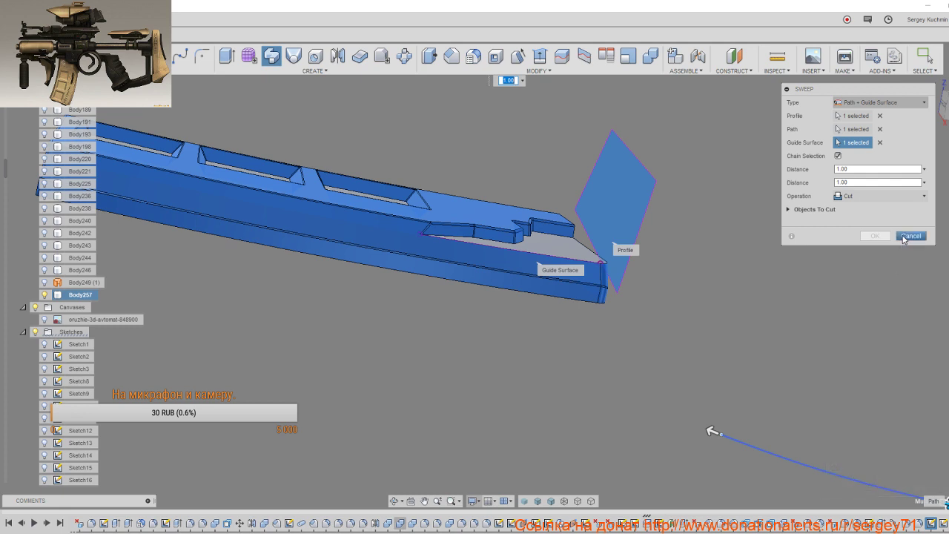
pyautogui.click(904, 237)
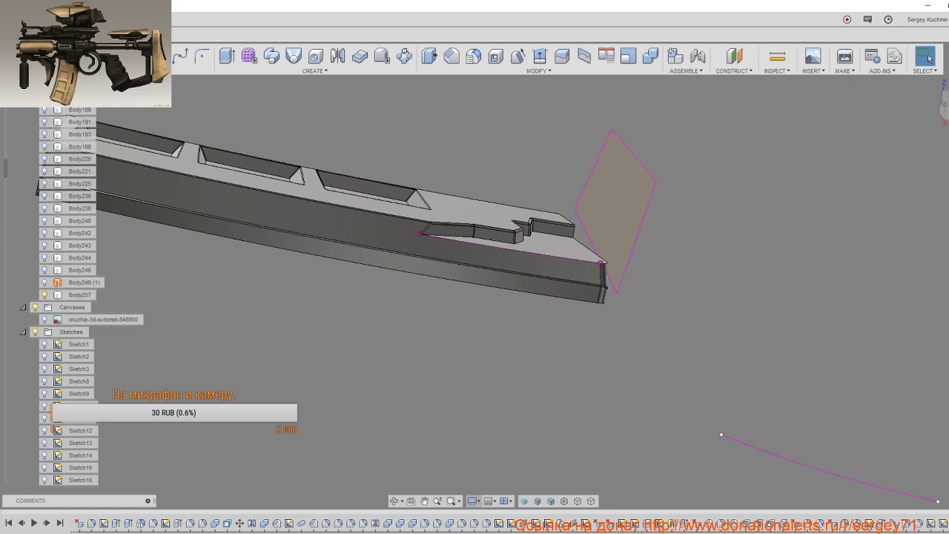
# Step: Roll the timeline back one step to hide the sweep profile and path sketches, viewing the magazine from above
pyautogui.moveTo(942, 523); pyautogui.dragTo(925, 523)
pyautogui.scroll(-3, 628, 363)
pyautogui.keyDown('shift'); pyautogui.moveTo(626, 360); pyautogui.dragTo(597, 376, button='middle'); pyautogui.keyUp('shift')
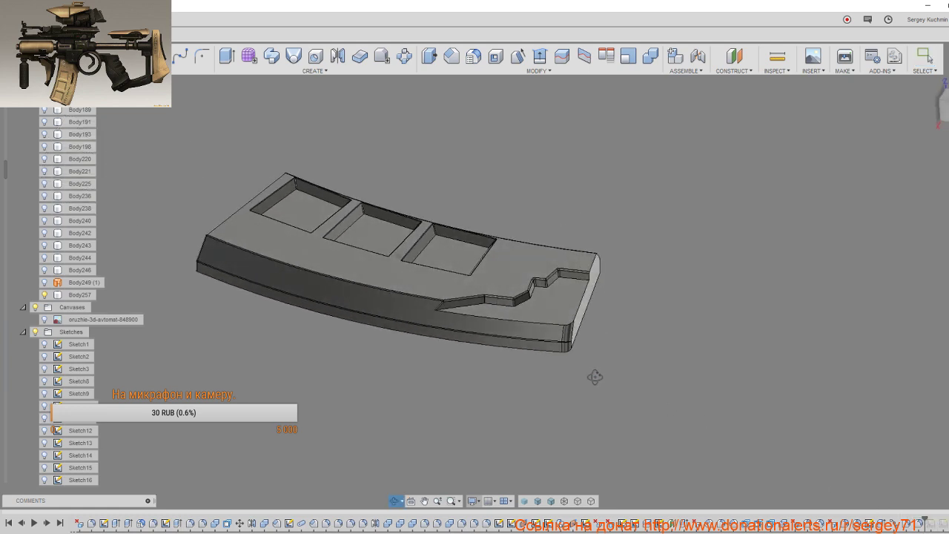
pyautogui.scroll(4, 514, 329)
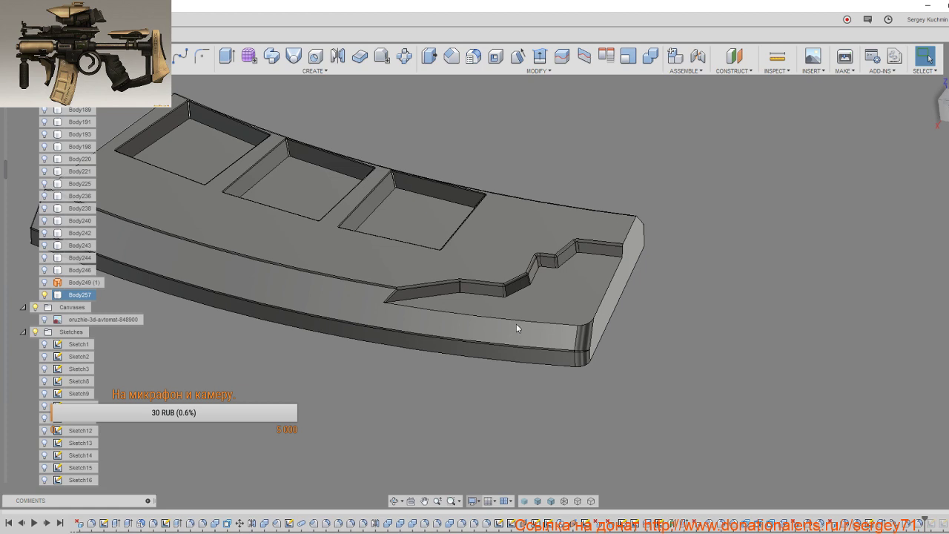
# Step: Fillet the magazine's front top edge, previewing the 1 mm and 5 mm preset radii
pyautogui.press('f')
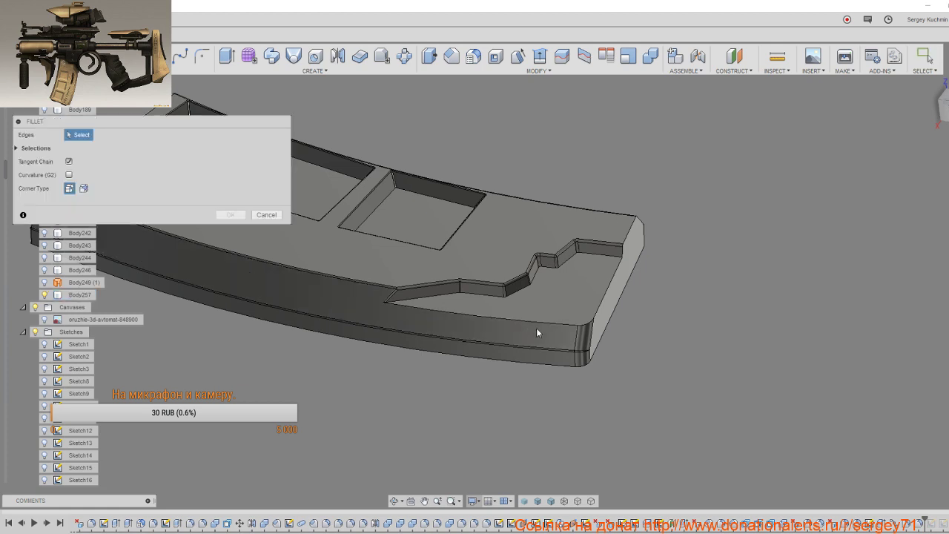
pyautogui.click(538, 324)
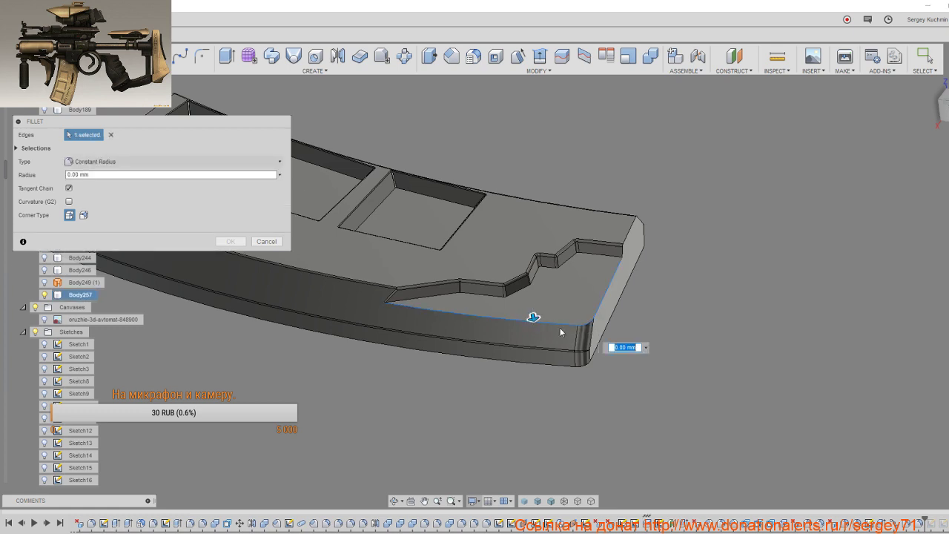
pyautogui.click(645, 347)
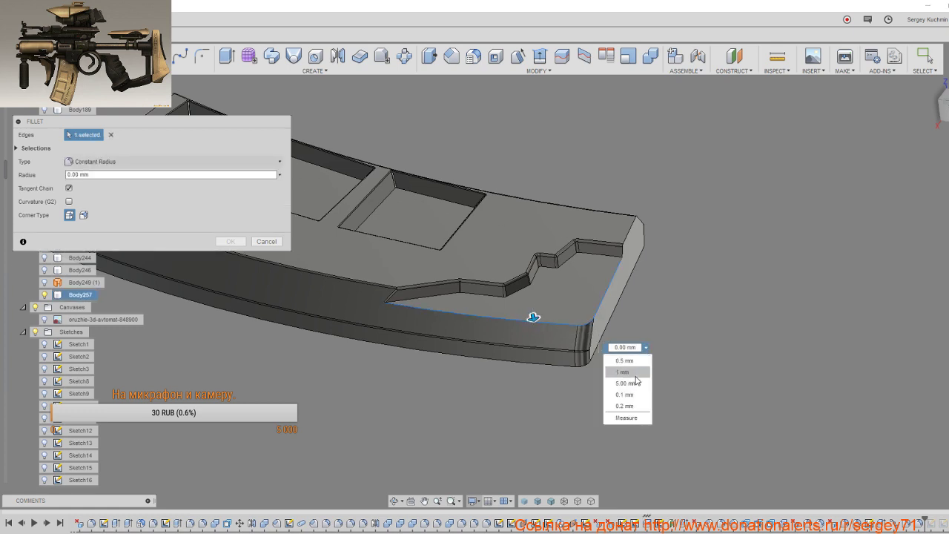
pyautogui.click(635, 373)
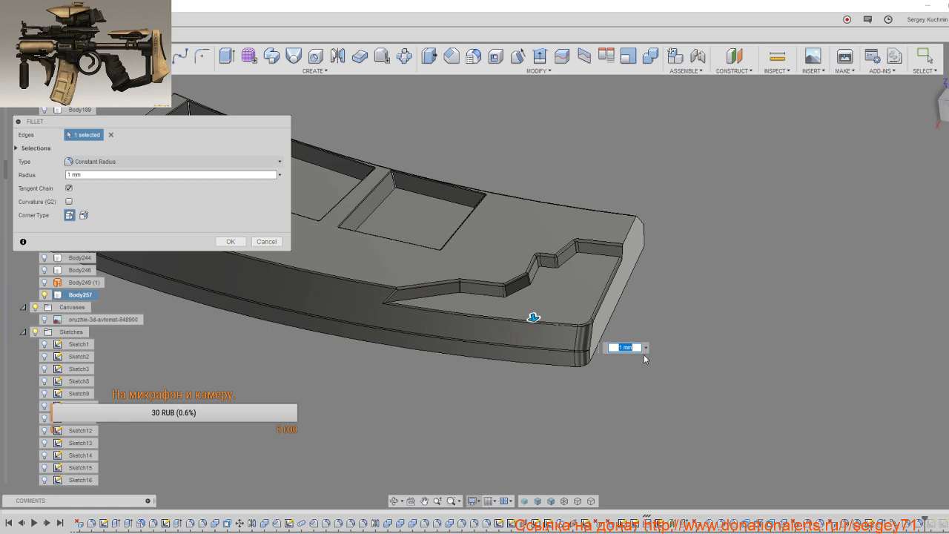
pyautogui.click(646, 347)
pyautogui.click(641, 382)
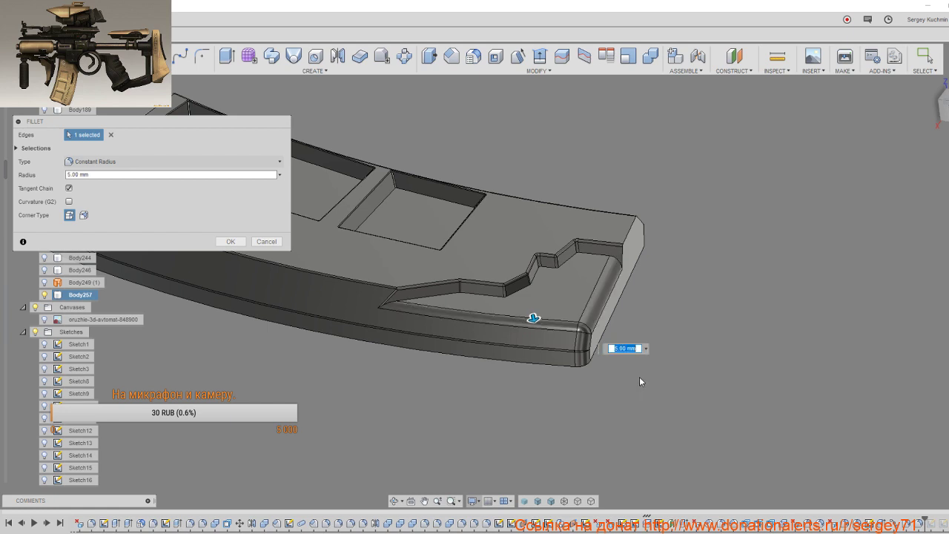
pyautogui.click(645, 348)
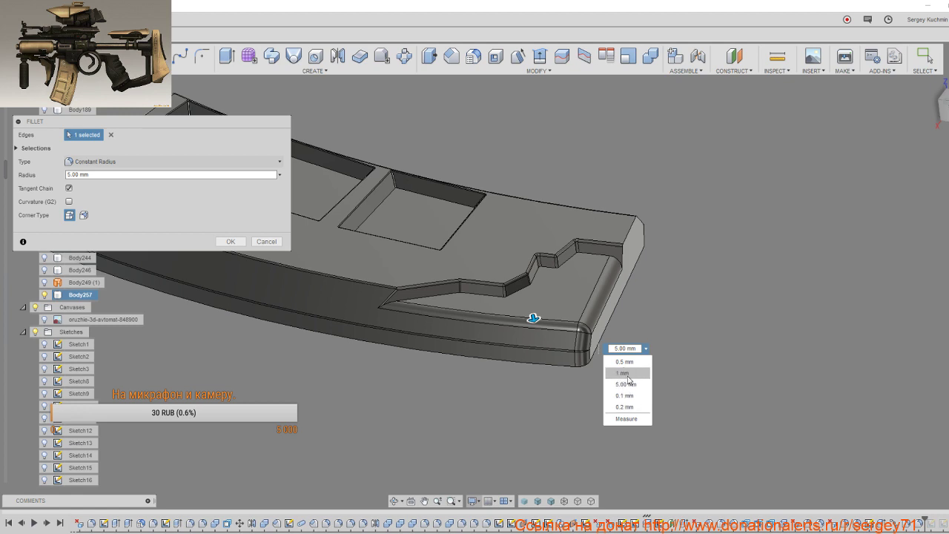
pyautogui.click(628, 373)
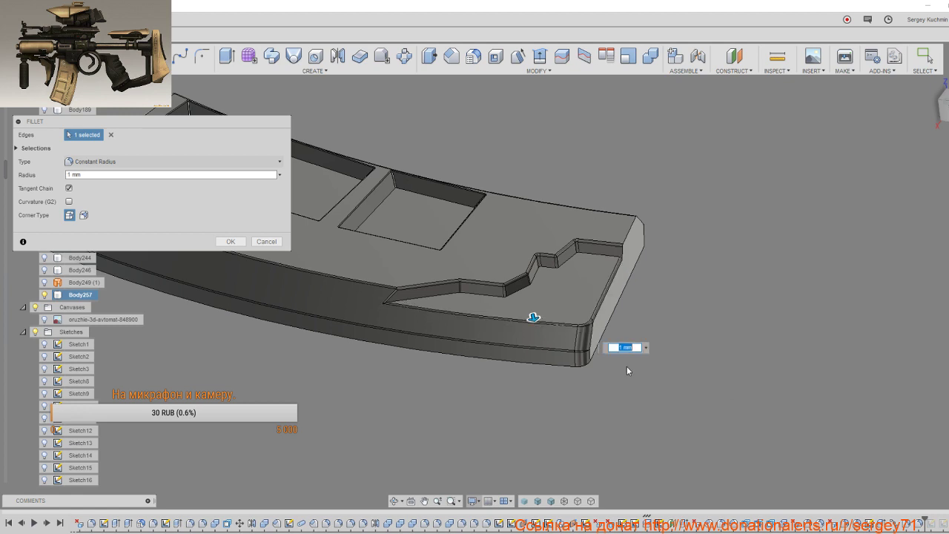
pyautogui.write('2')
# Step: Apply the fillet with a 2 mm radius
pyautogui.press('Return')
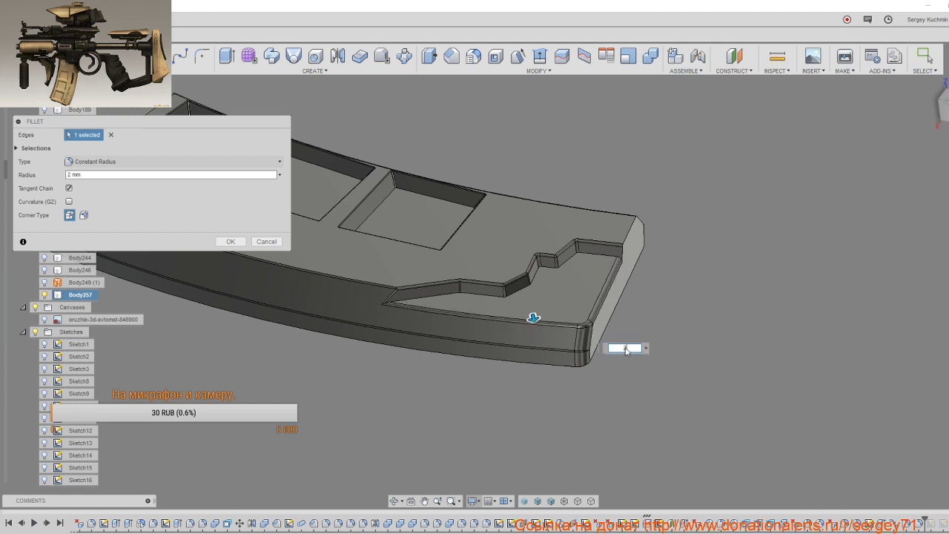
pyautogui.click(230, 241)
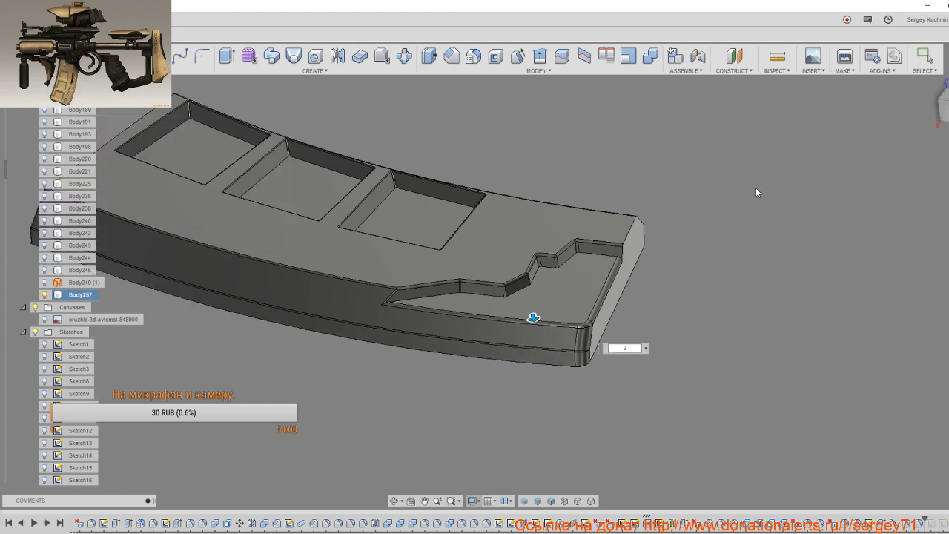
pyautogui.scroll(-2, 757, 187)
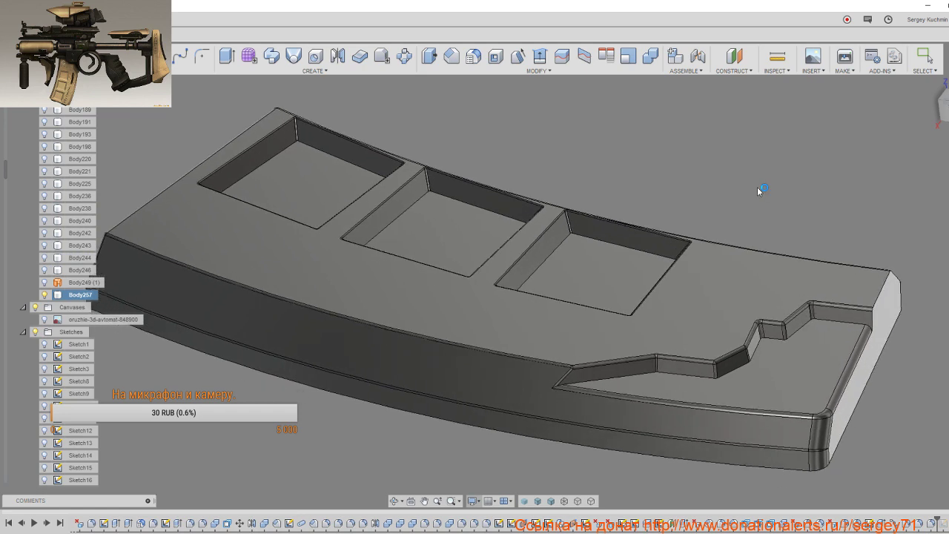
pyautogui.scroll(-5, 757, 186)
pyautogui.keyDown('shift'); pyautogui.moveTo(757, 192); pyautogui.dragTo(770, 256, button='middle'); pyautogui.keyUp('shift')
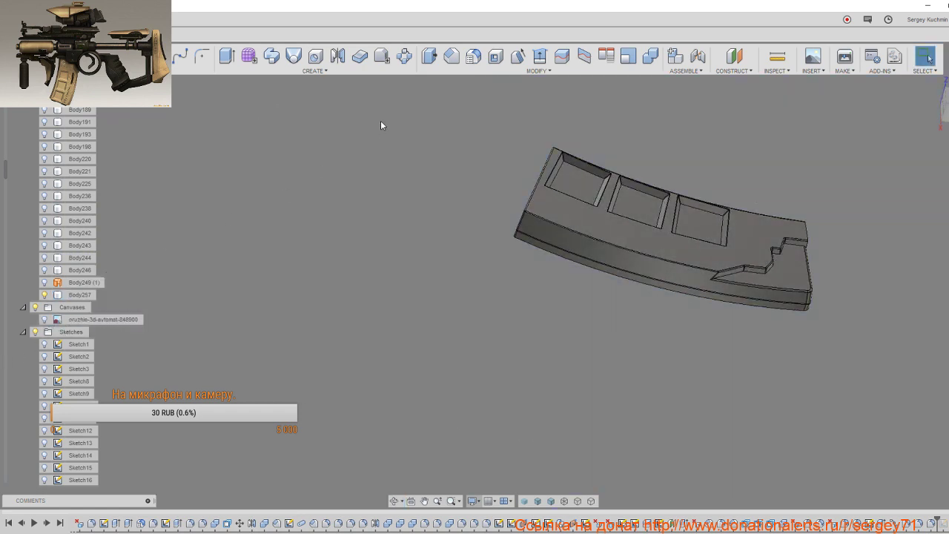
# Step: Unisolate the magazine to bring back the rest of the rifle bodies
pyautogui.rightClick(404, 284)
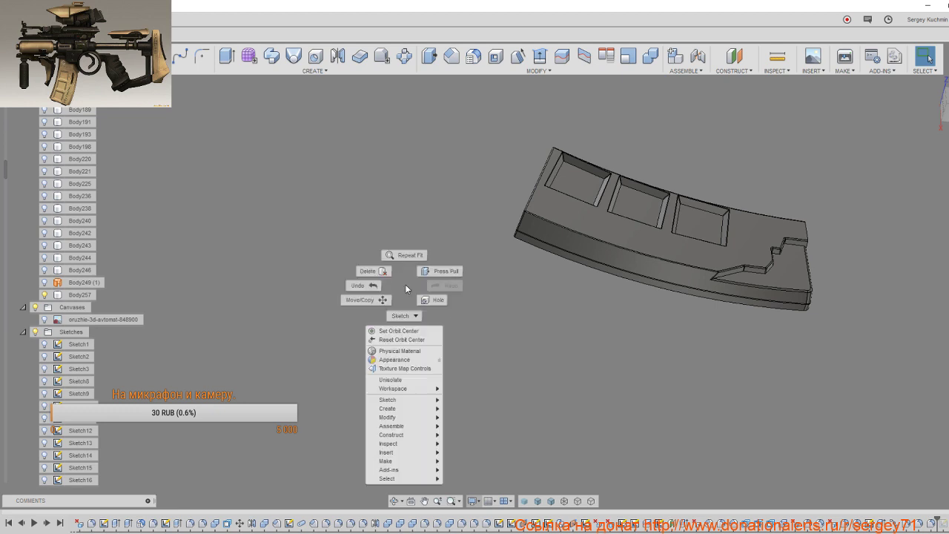
pyautogui.click(407, 380)
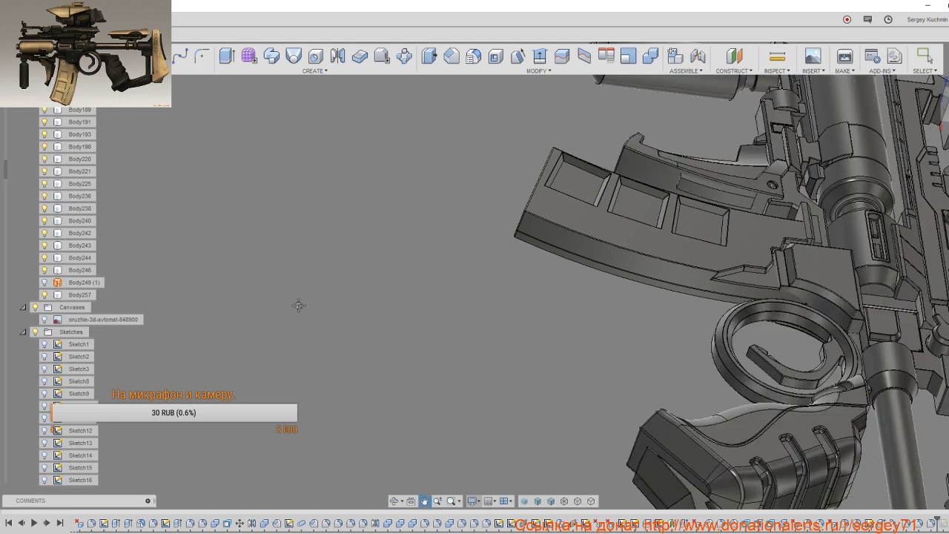
pyautogui.scroll(-2, 299, 314)
pyautogui.scroll(-3, 301, 314)
pyautogui.scroll(-2, 302, 313)
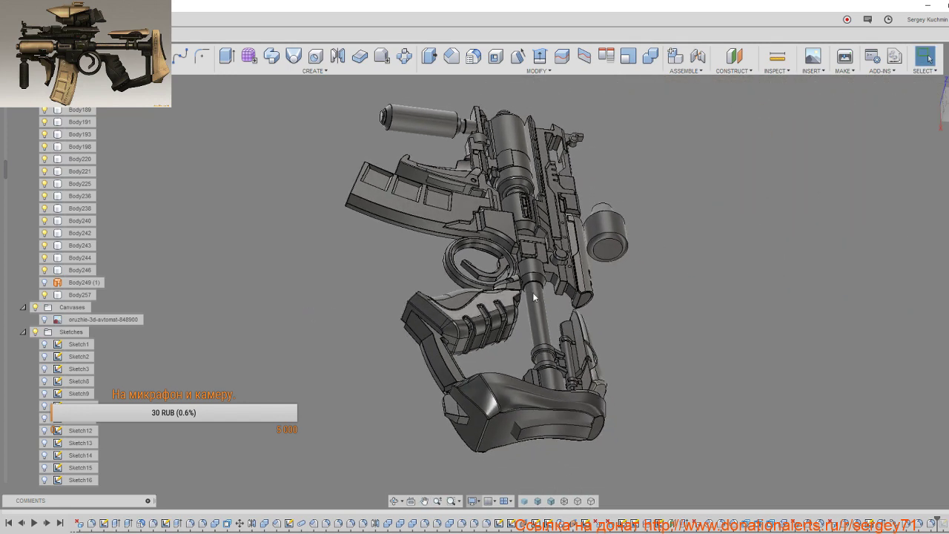
# Step: Return to the Home view, then zoom and orbit onto the magazine and trigger ring
pyautogui.click(932, 83)
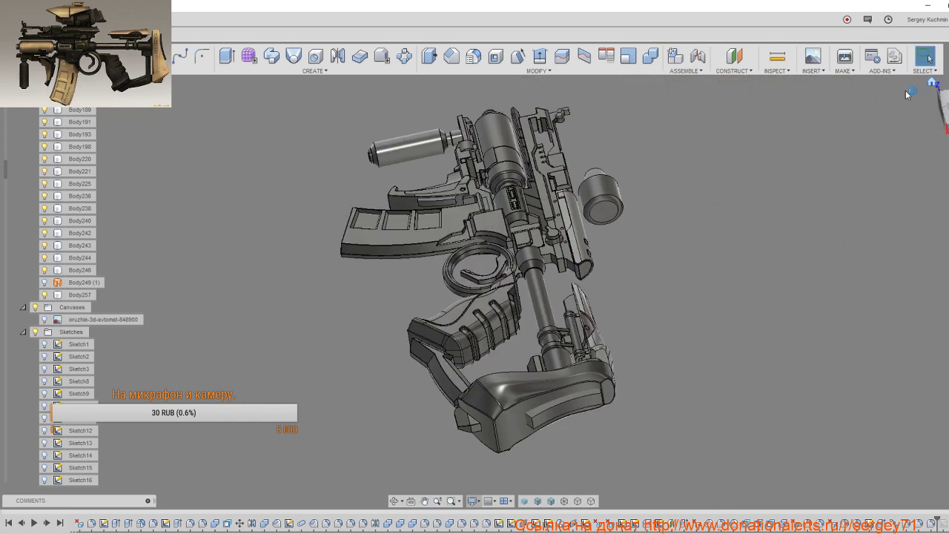
pyautogui.moveTo(741, 149)
pyautogui.keyDown('shift'); pyautogui.mouseDown(button='middle')
pyautogui.moveTo(275, 265)
pyautogui.moveTo(564, 261)
pyautogui.moveTo(583, 315)
pyautogui.moveTo(601, 311)
pyautogui.moveTo(537, 299)
pyautogui.moveTo(480, 310)
pyautogui.moveTo(459, 280)
pyautogui.moveTo(539, 275)
pyautogui.moveTo(540, 289)
pyautogui.moveTo(481, 295)
pyautogui.moveTo(533, 304)
pyautogui.moveTo(536, 286)
pyautogui.moveTo(499, 306)
pyautogui.moveTo(852, 273)
pyautogui.mouseUp(button='middle'); pyautogui.keyUp('shift')
pyautogui.scroll(5, 537, 299)
pyautogui.scroll(2, 530, 305)
pyautogui.scroll(5, 515, 315)
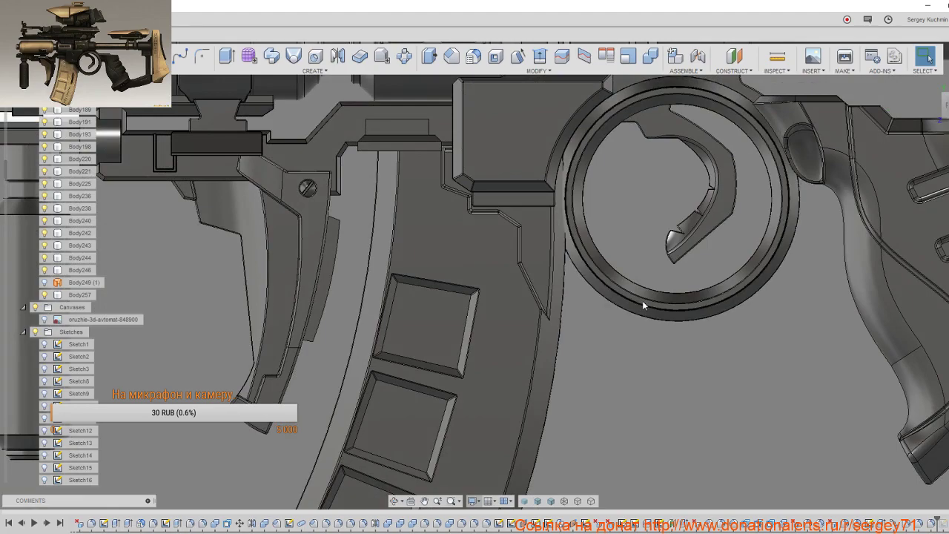
pyautogui.keyDown('shift'); pyautogui.moveTo(607, 281); pyautogui.dragTo(617, 259, button='middle'); pyautogui.keyUp('shift')
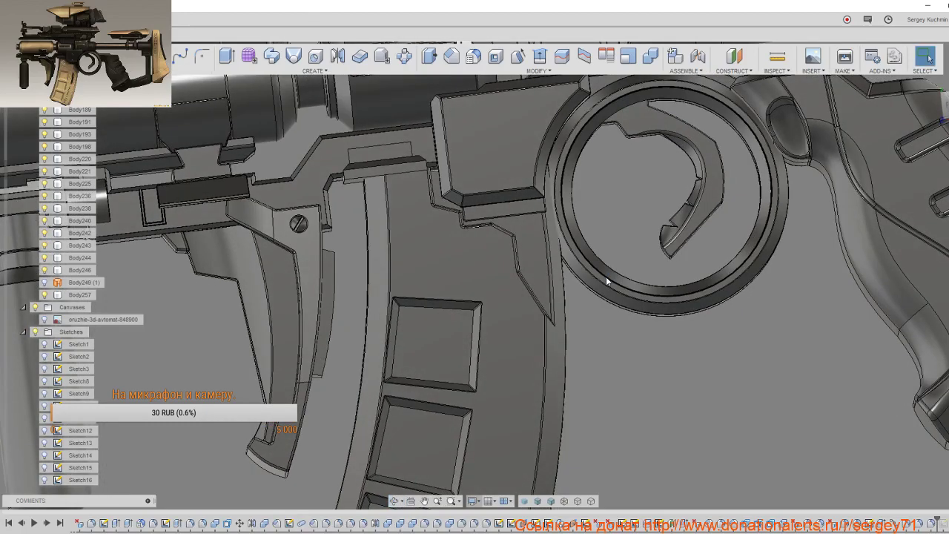
# Step: Combine-cut the magazine body with the trigger ring as tool, keeping the ring
pyautogui.press('s')
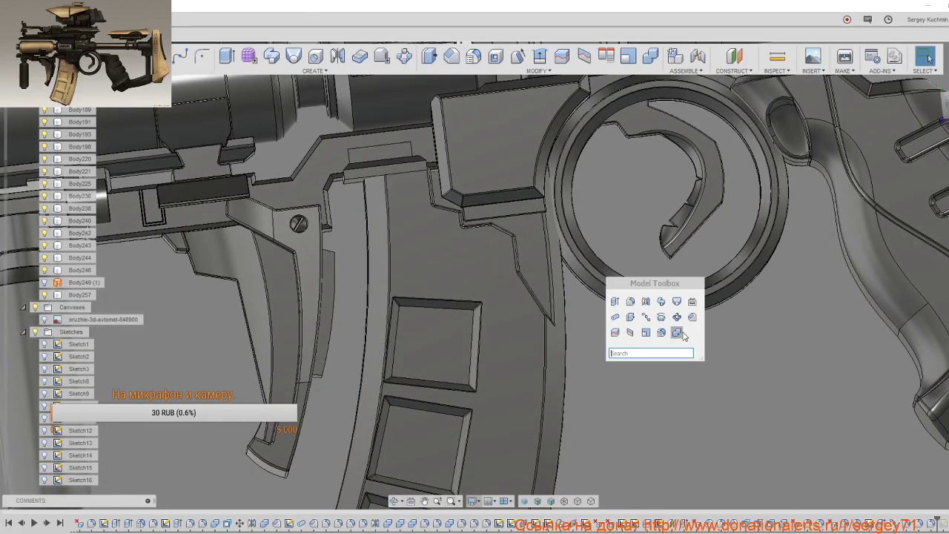
pyautogui.click(682, 332)
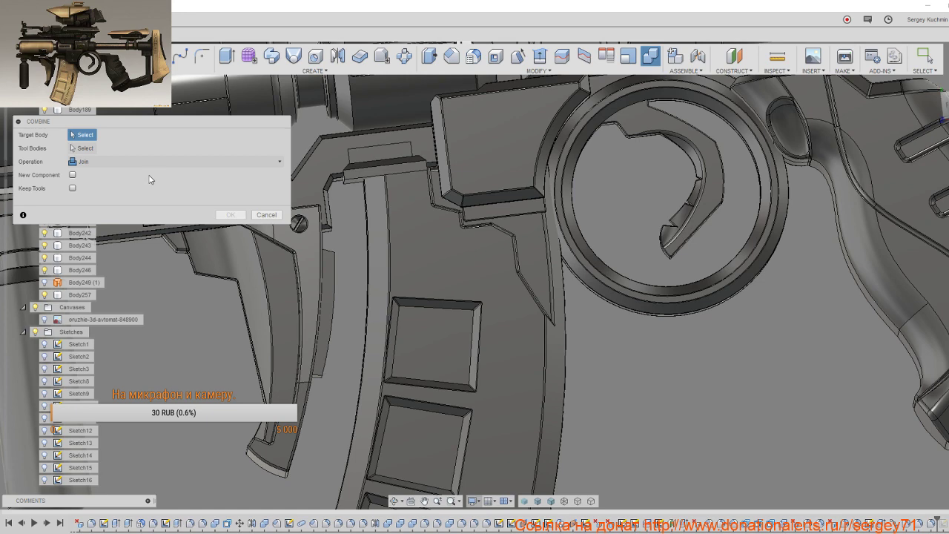
pyautogui.click(128, 164)
pyautogui.click(123, 187)
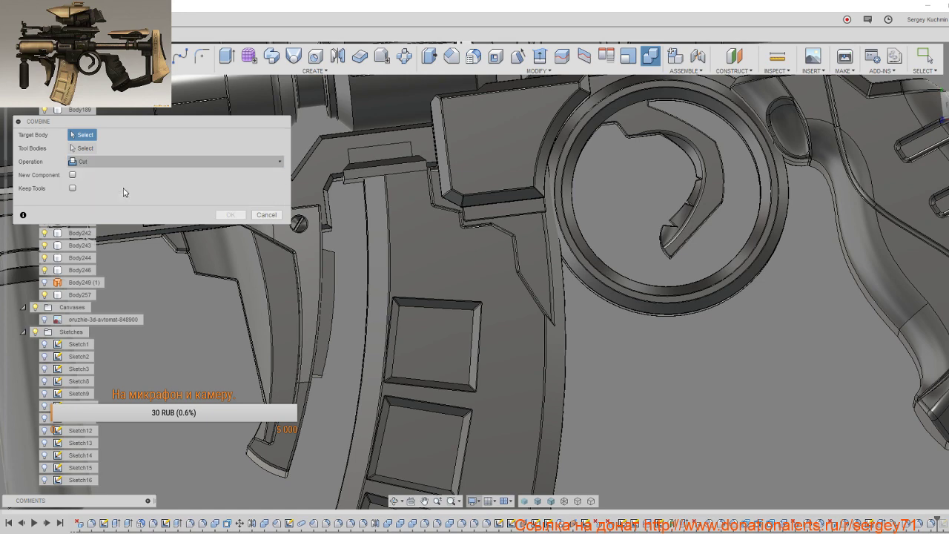
pyautogui.click(72, 188)
pyautogui.click(492, 255)
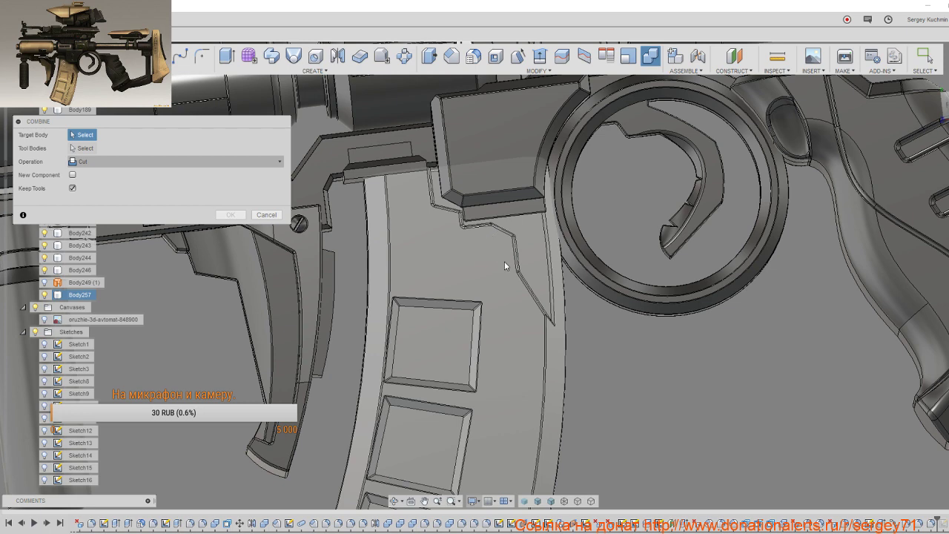
pyautogui.click(502, 265)
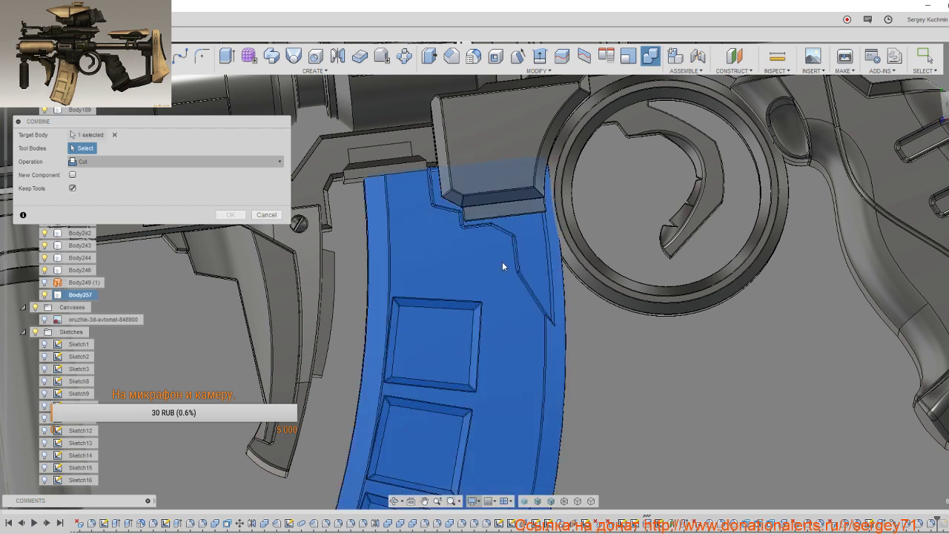
pyautogui.click(581, 282)
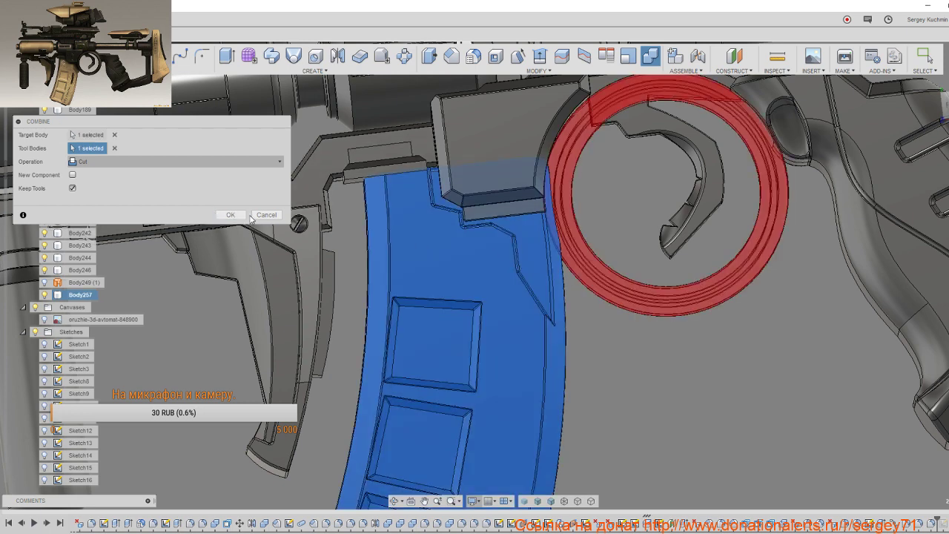
pyautogui.click(234, 214)
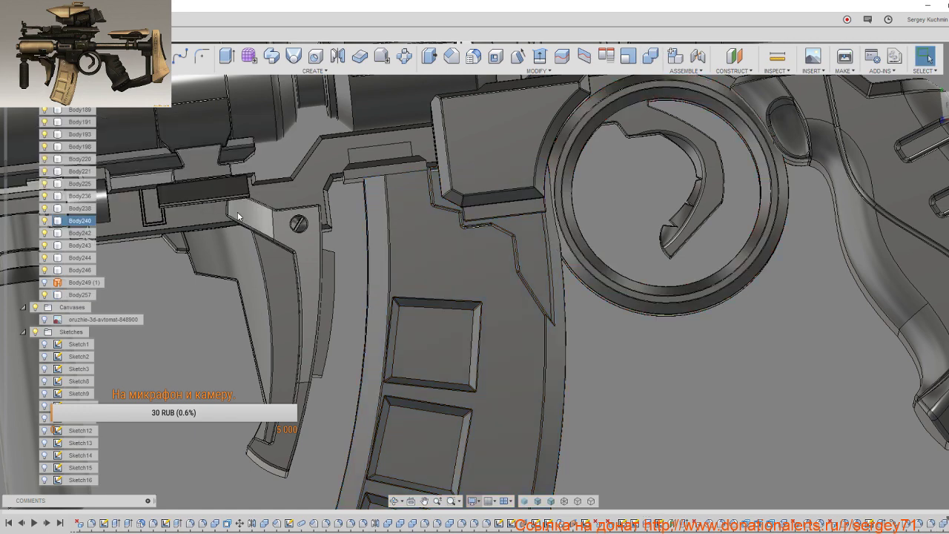
# Step: Hide the trigger ring body with V and zoom in on the seam behind it
pyautogui.moveTo(484, 242)
pyautogui.keyDown('shift'); pyautogui.mouseDown(button='middle')
pyautogui.moveTo(423, 246)
pyautogui.moveTo(345, 359)
pyautogui.moveTo(434, 176)
pyautogui.moveTo(406, 198)
pyautogui.mouseUp(button='middle'); pyautogui.keyUp('shift')
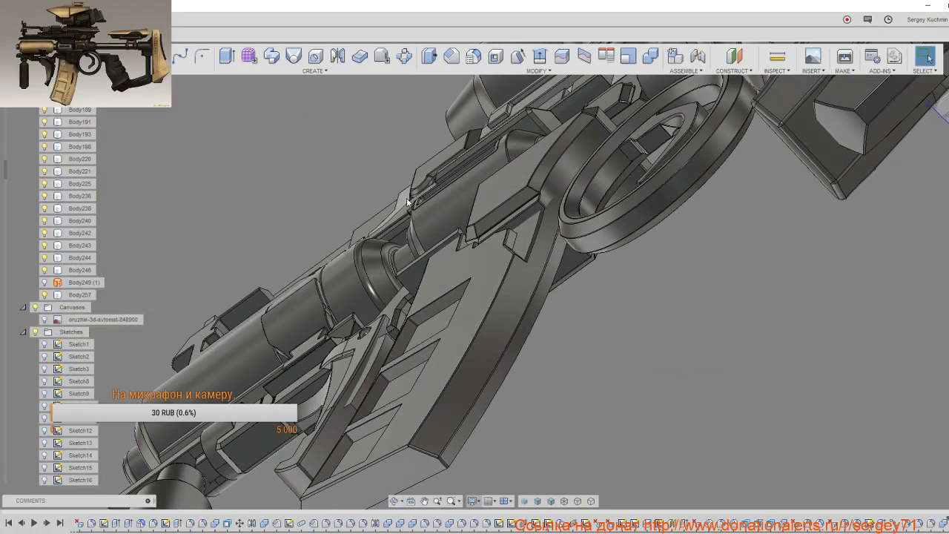
pyautogui.click(624, 201)
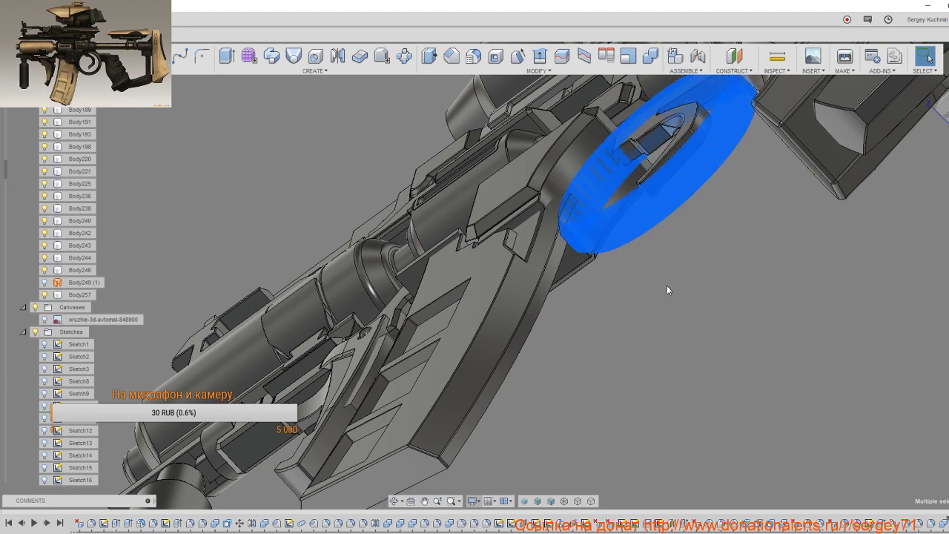
pyautogui.press('v')
pyautogui.keyDown('shift'); pyautogui.moveTo(616, 229); pyautogui.dragTo(519, 259, button='middle'); pyautogui.keyUp('shift')
pyautogui.scroll(3, 567, 267)
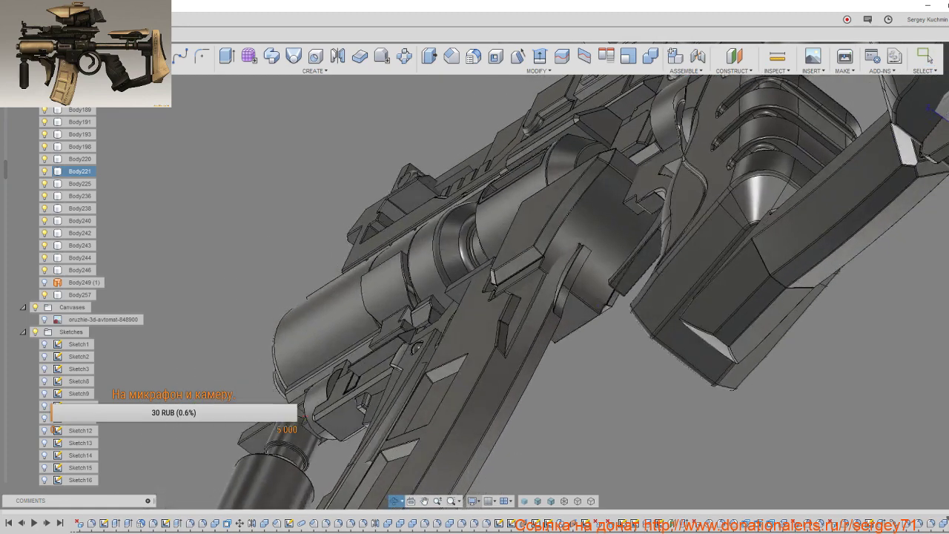
pyautogui.scroll(3, 570, 282)
pyautogui.scroll(3, 557, 265)
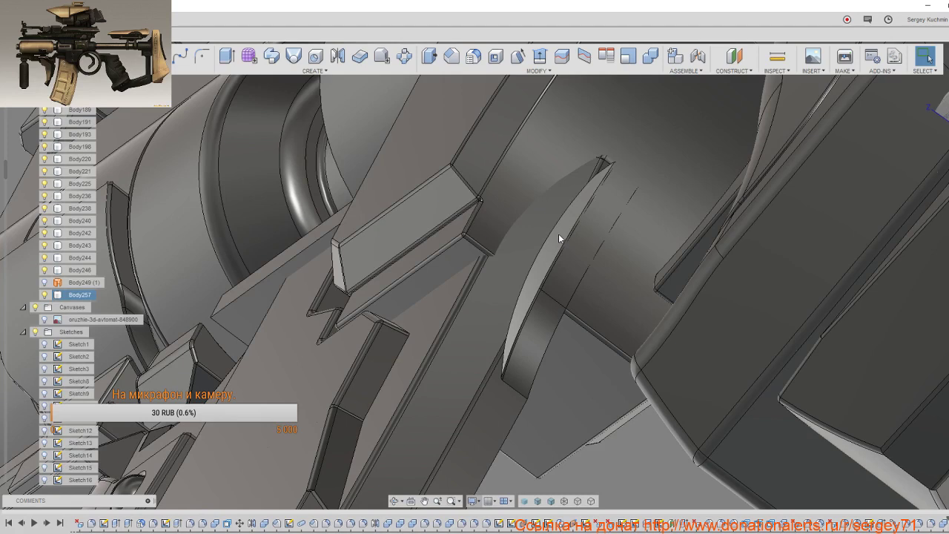
# Step: Select the small triangular seam face and try deleting it, which produces an error
pyautogui.click(552, 257)
pyautogui.click(553, 239)
pyautogui.scroll(3, 552, 239)
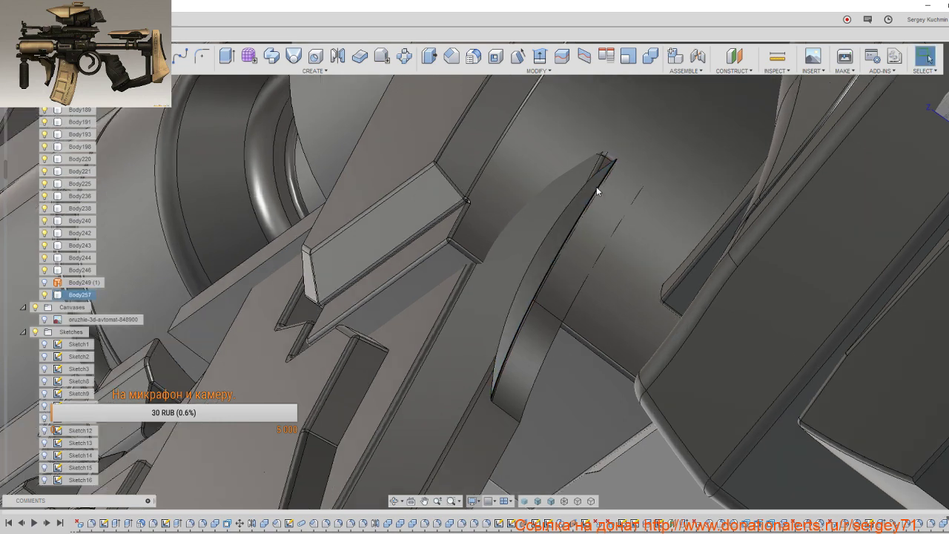
pyautogui.scroll(3, 596, 186)
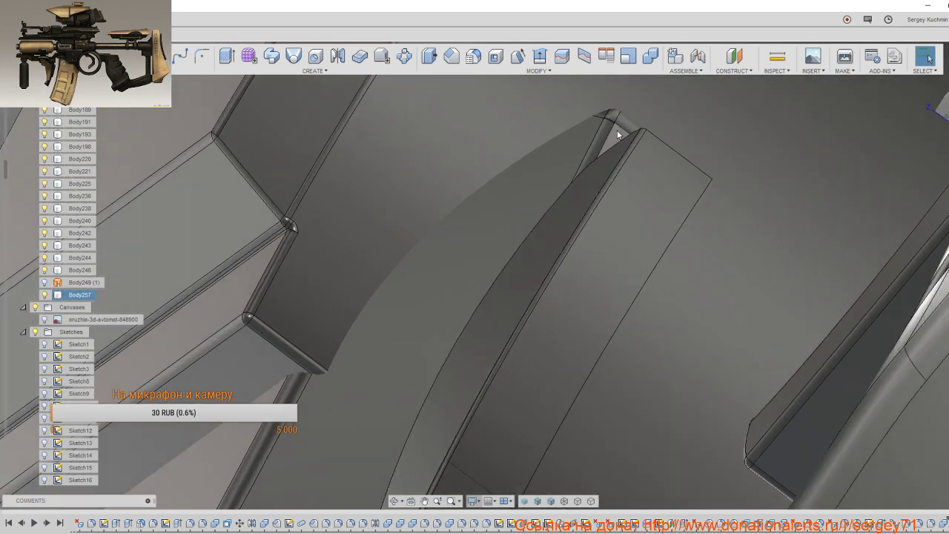
pyautogui.click(617, 130)
pyautogui.press('Delete')
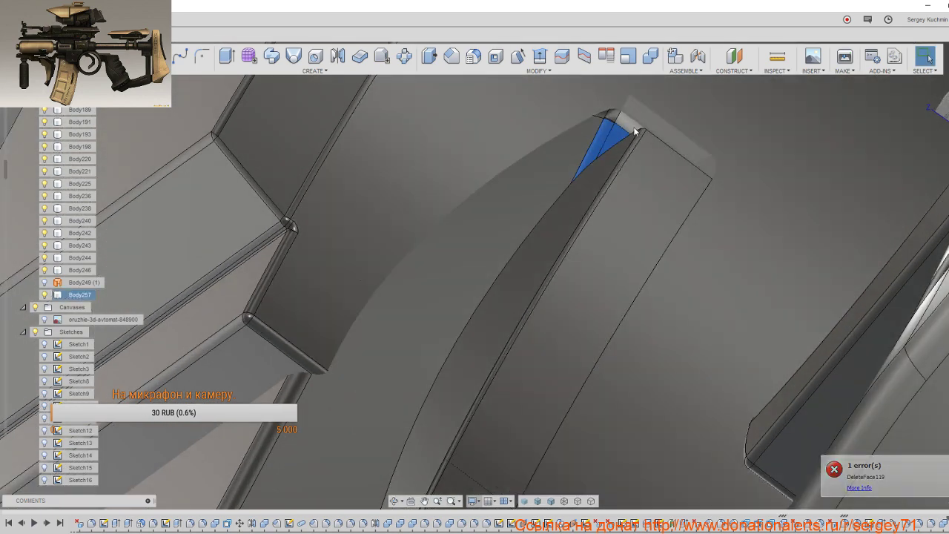
# Step: Clear the selection and inspect Body221 and Body257 around the seam from other angles
pyautogui.moveTo(610, 166)
pyautogui.keyDown('shift'); pyautogui.mouseDown(button='middle')
pyautogui.moveTo(683, 244)
pyautogui.moveTo(664, 175)
pyautogui.mouseUp(button='middle'); pyautogui.keyUp('shift')
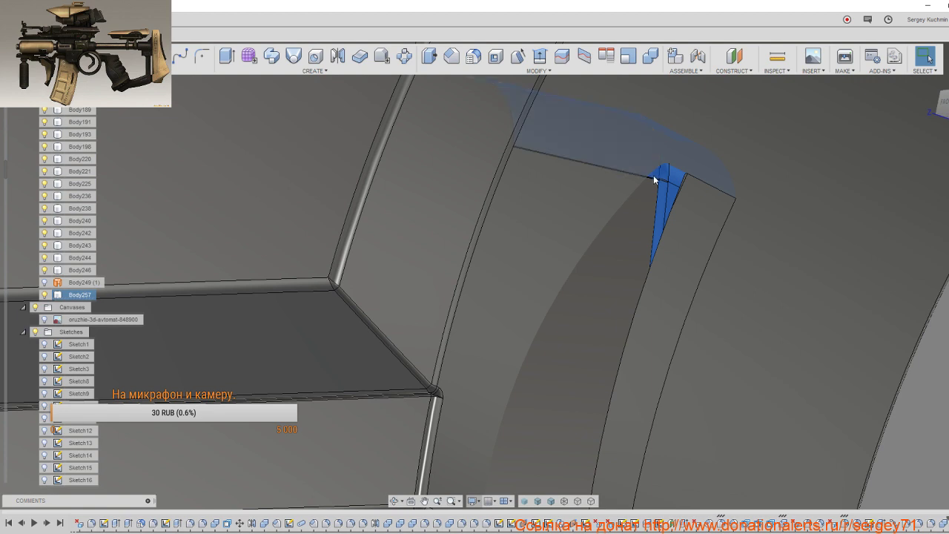
pyautogui.press('Escape')
pyautogui.click(653, 175)
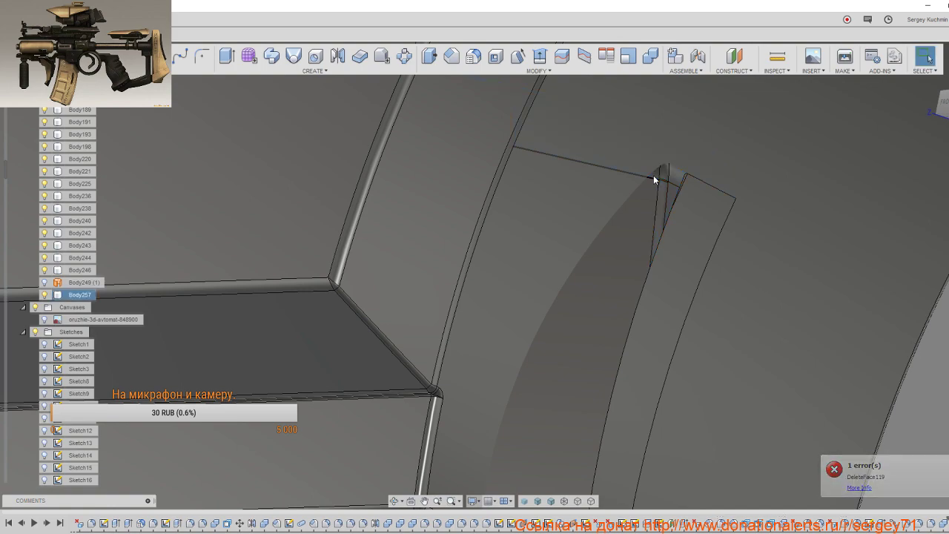
pyautogui.moveTo(653, 175)
pyautogui.keyDown('shift'); pyautogui.mouseDown(button='middle')
pyautogui.moveTo(680, 252)
pyautogui.moveTo(676, 267)
pyautogui.moveTo(665, 266)
pyautogui.moveTo(695, 269)
pyautogui.moveTo(655, 252)
pyautogui.moveTo(600, 259)
pyautogui.moveTo(596, 249)
pyautogui.moveTo(639, 238)
pyautogui.moveTo(635, 230)
pyautogui.mouseUp(button='middle'); pyautogui.keyUp('shift')
pyautogui.click(676, 268)
pyautogui.scroll(-5, 675, 268)
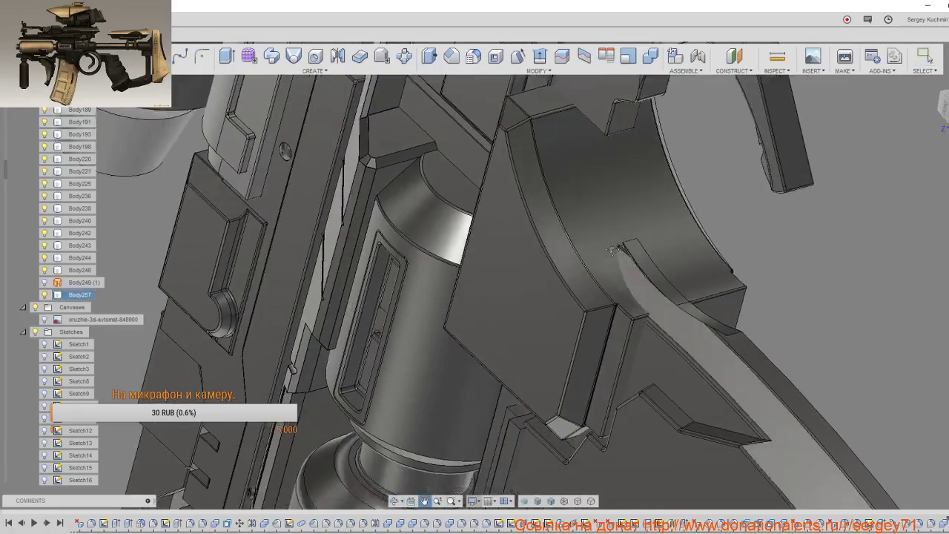
# Step: Window-select the curved magazine bodies and isolate them
pyautogui.moveTo(635, 229)
pyautogui.keyDown('shift'); pyautogui.mouseDown(button='middle')
pyautogui.moveTo(561, 255)
pyautogui.moveTo(571, 237)
pyautogui.mouseUp(button='middle'); pyautogui.keyUp('shift')
pyautogui.moveTo(764, 309); pyautogui.dragTo(691, 365)
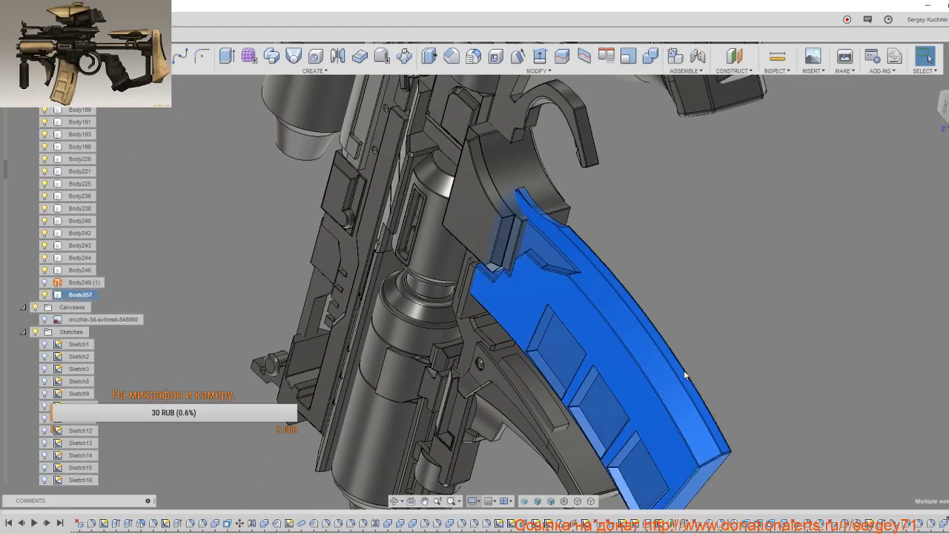
pyautogui.rightClick(724, 329)
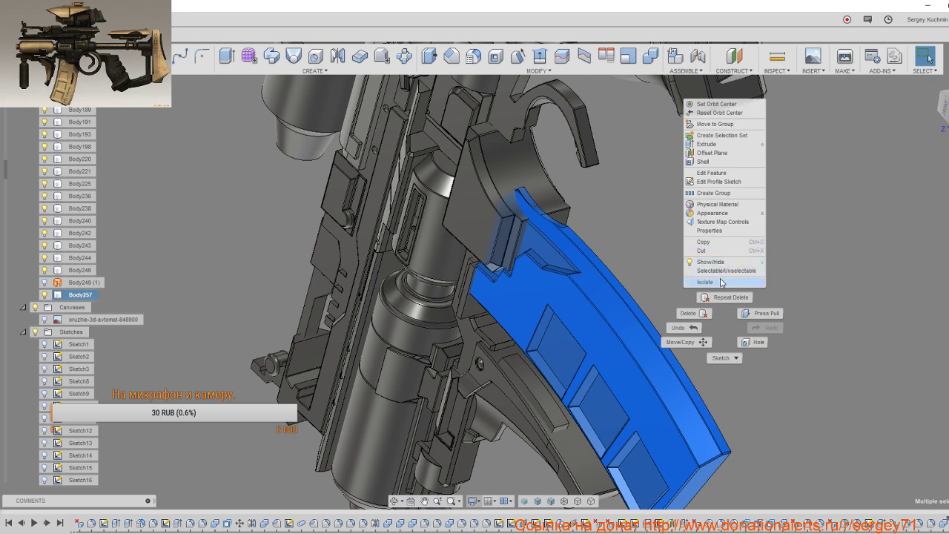
pyautogui.click(720, 281)
# Step: Zoom into the magazine corner and delete the narrow fillet face there
pyautogui.moveTo(601, 254)
pyautogui.keyDown('shift'); pyautogui.mouseDown(button='middle')
pyautogui.moveTo(595, 301)
pyautogui.moveTo(554, 315)
pyautogui.moveTo(607, 320)
pyautogui.mouseUp(button='middle'); pyautogui.keyUp('shift')
pyautogui.scroll(2, 606, 320)
pyautogui.scroll(2, 575, 299)
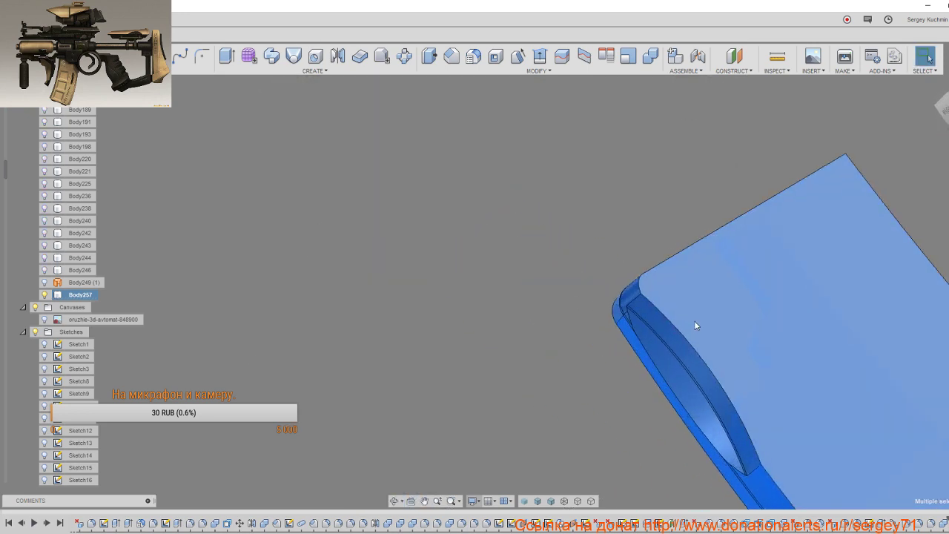
pyautogui.scroll(2, 693, 320)
pyautogui.scroll(2, 675, 314)
pyautogui.scroll(1, 659, 346)
pyautogui.scroll(2, 654, 346)
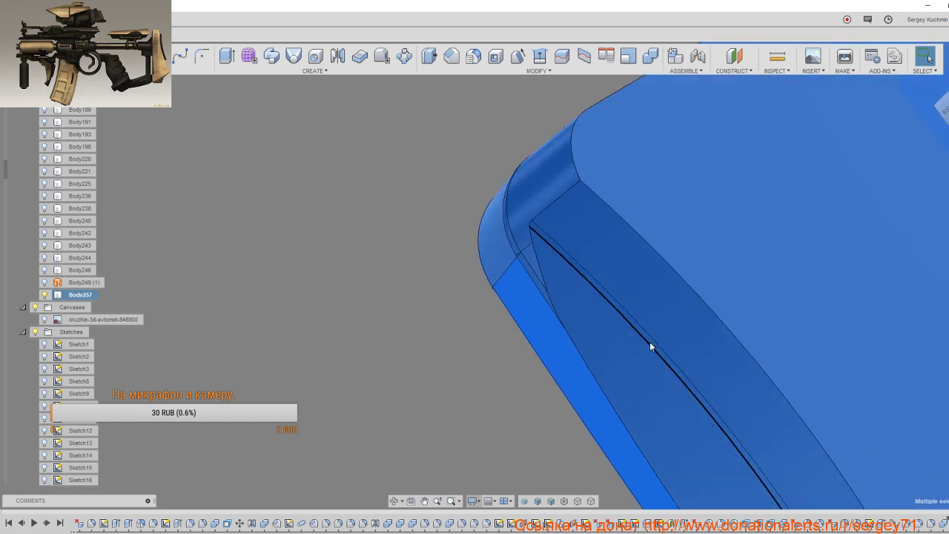
pyautogui.scroll(2, 648, 342)
pyautogui.click(646, 344)
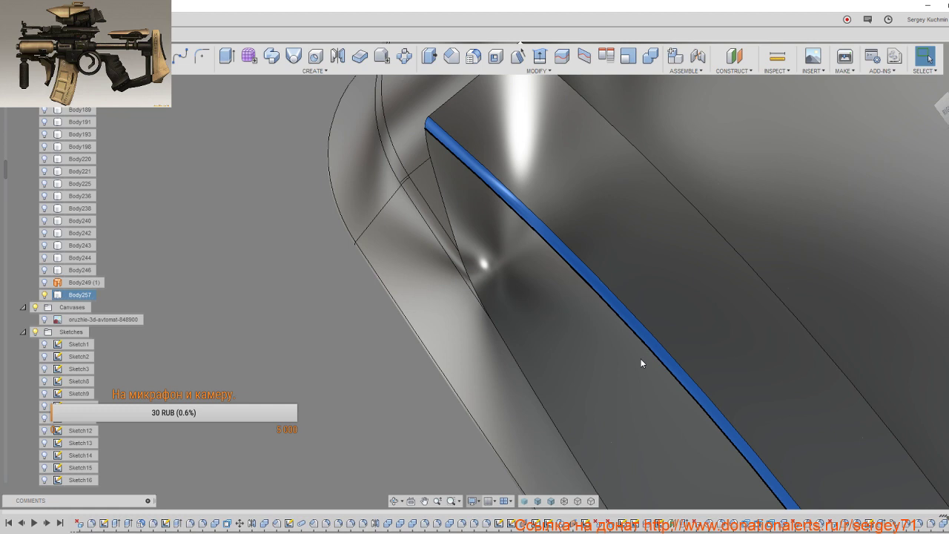
pyautogui.press('Delete')
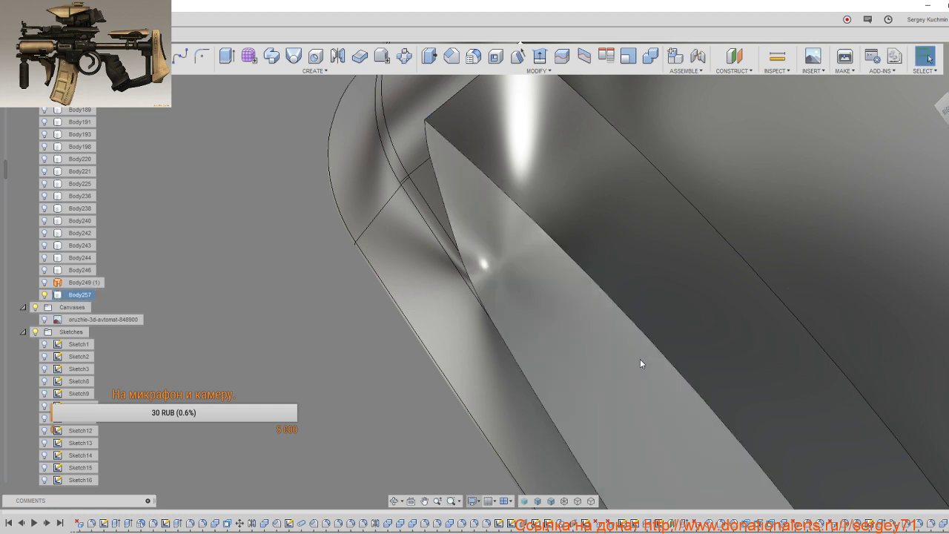
# Step: Delete the large leftover face at the corner and check the resulting surface
pyautogui.scroll(-3, 642, 362)
pyautogui.scroll(-2, 642, 362)
pyautogui.click(641, 359)
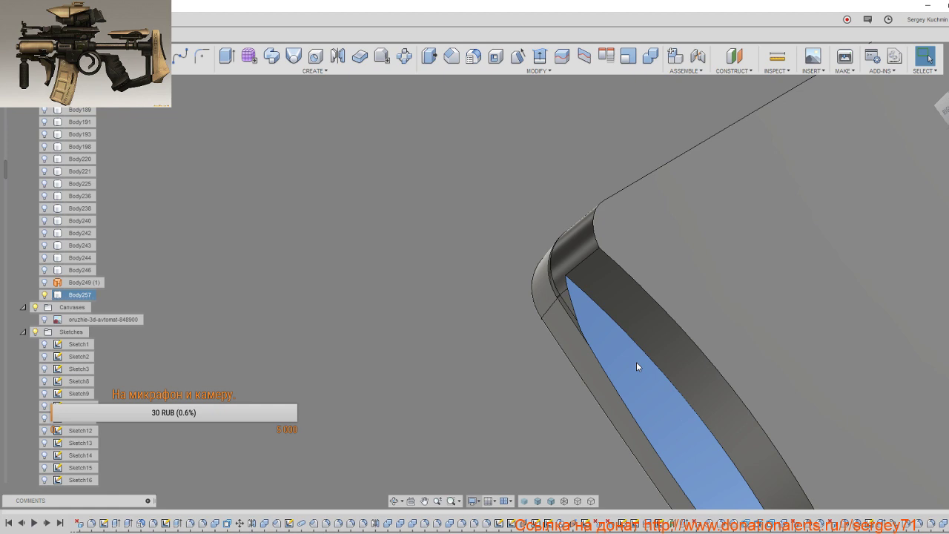
pyautogui.press('Delete')
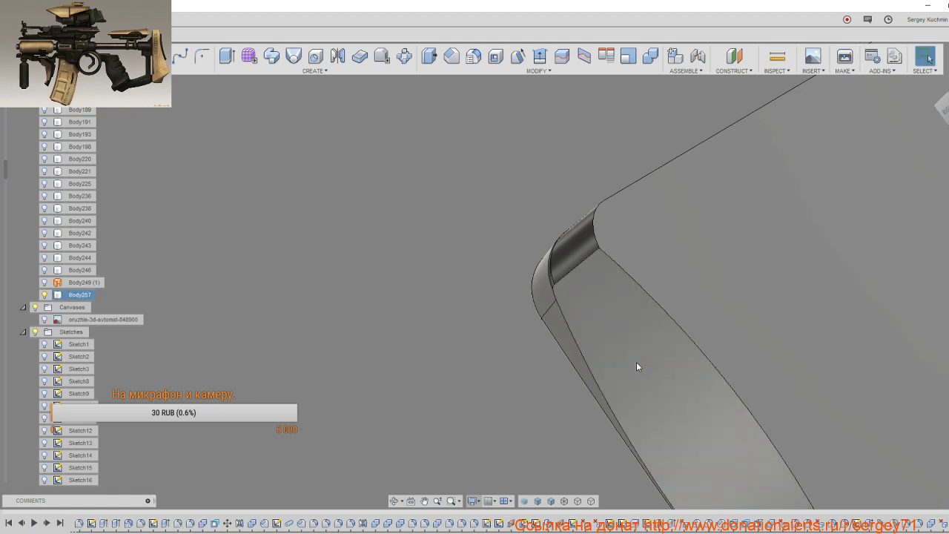
pyautogui.scroll(-3, 637, 359)
pyautogui.keyDown('shift'); pyautogui.moveTo(636, 347); pyautogui.dragTo(746, 309, button='middle'); pyautogui.keyUp('shift')
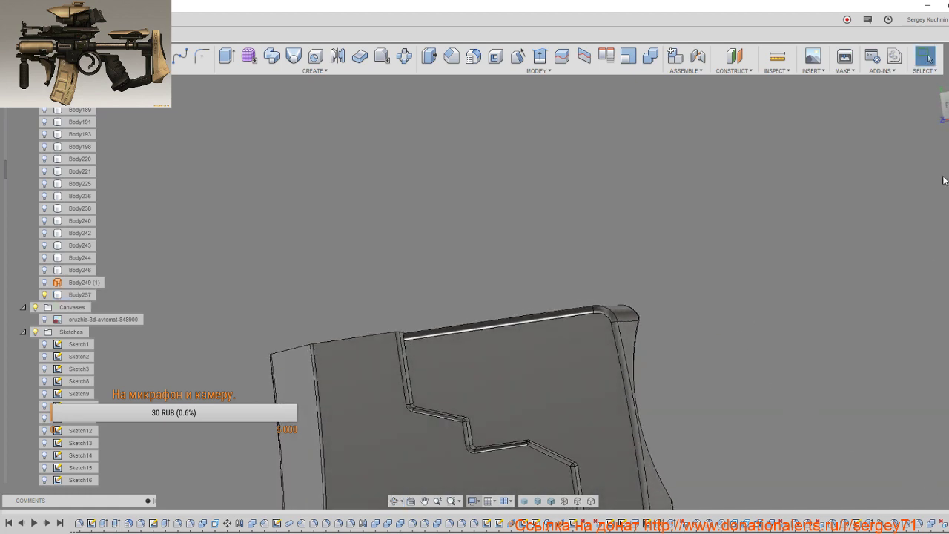
pyautogui.keyDown('shift'); pyautogui.moveTo(748, 208); pyautogui.dragTo(739, 192, button='middle'); pyautogui.keyUp('shift')
# Step: Unisolate to bring back all the hidden rifle bodies
pyautogui.rightClick(592, 187)
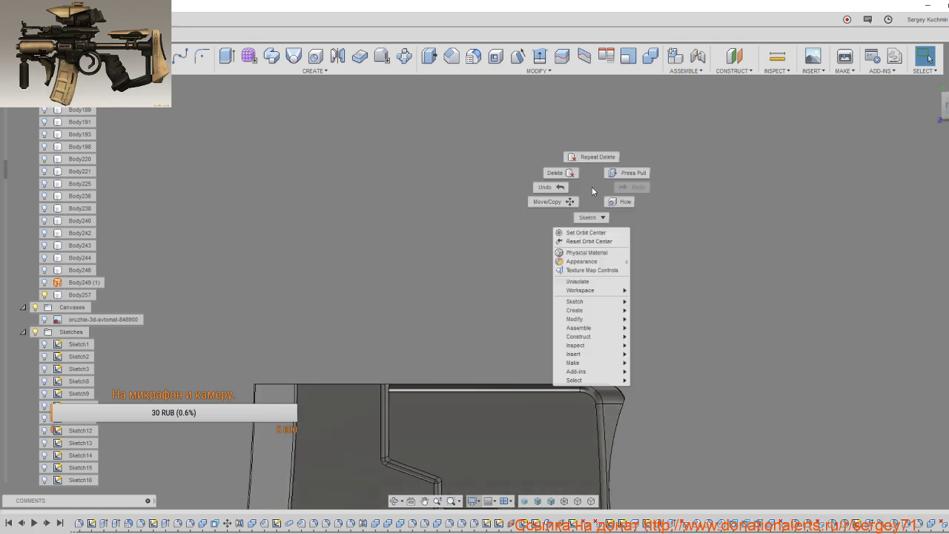
pyautogui.click(572, 282)
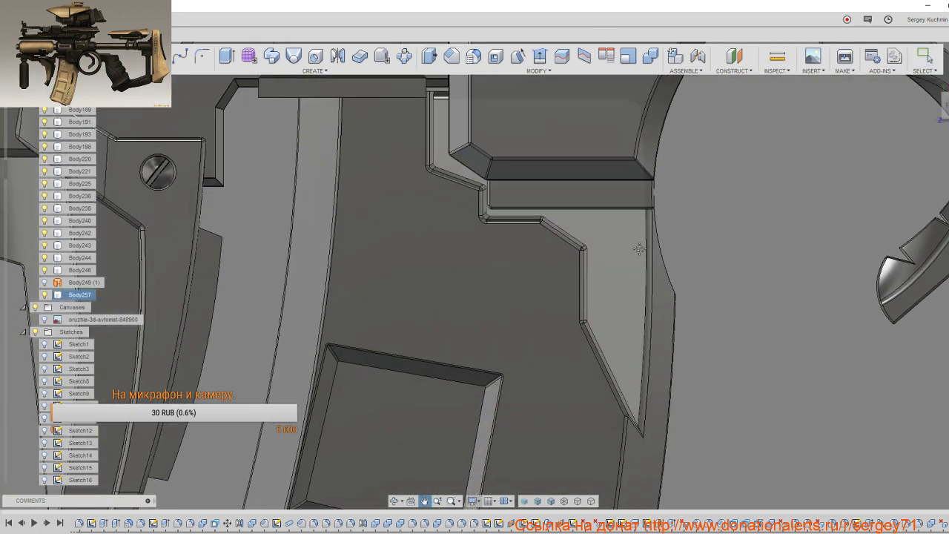
pyautogui.moveTo(564, 341)
pyautogui.mouseDown(button='middle')
pyautogui.moveTo(452, 306)
pyautogui.moveTo(486, 358)
pyautogui.mouseUp(button='middle')
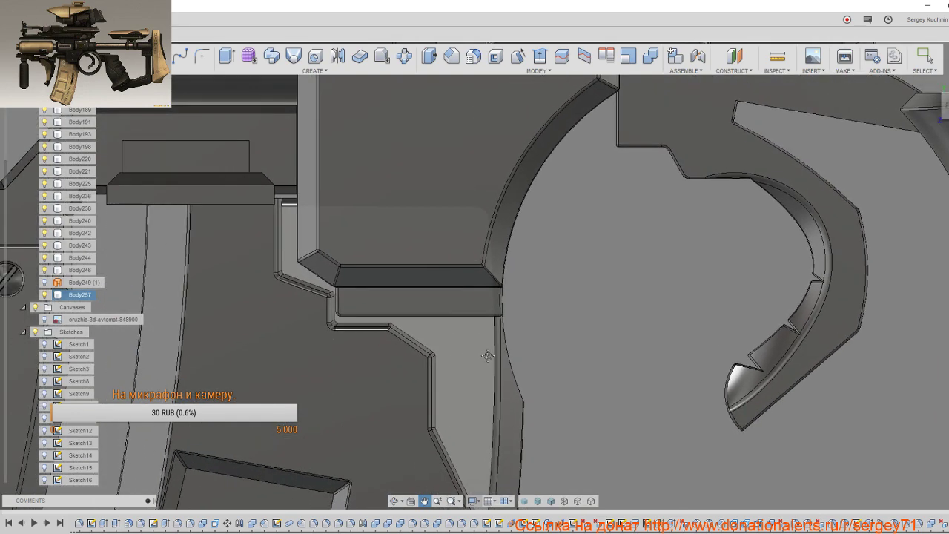
# Step: Make the Body30 trigger ring visible from the browser and orbit around it
pyautogui.click(43, 282)
pyautogui.scroll(3, 54, 159)
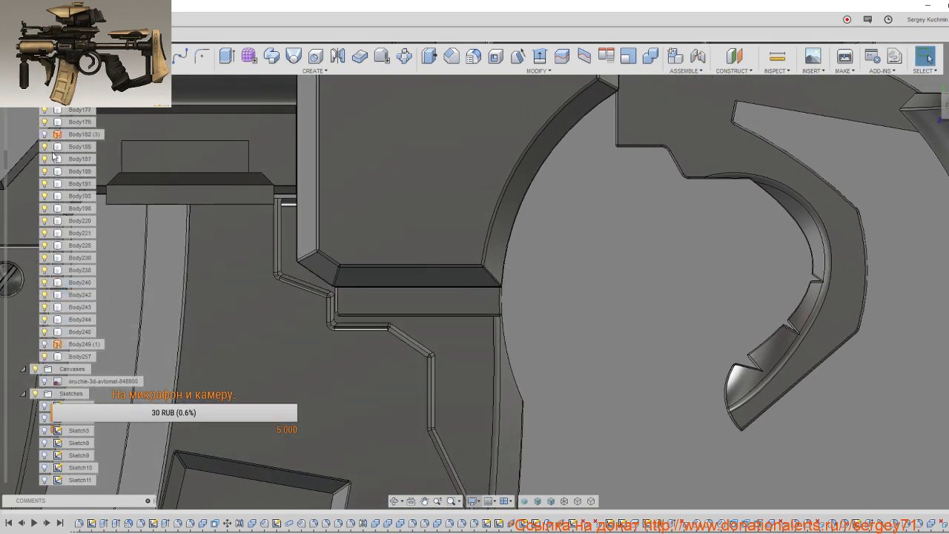
pyautogui.scroll(2, 54, 159)
pyautogui.scroll(2, 54, 159)
pyautogui.scroll(2, 54, 158)
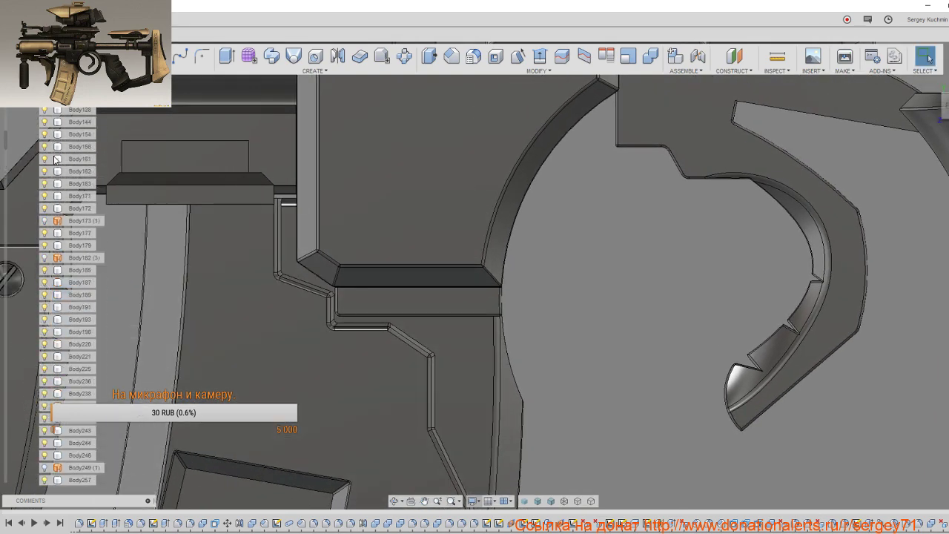
pyautogui.scroll(1, 54, 159)
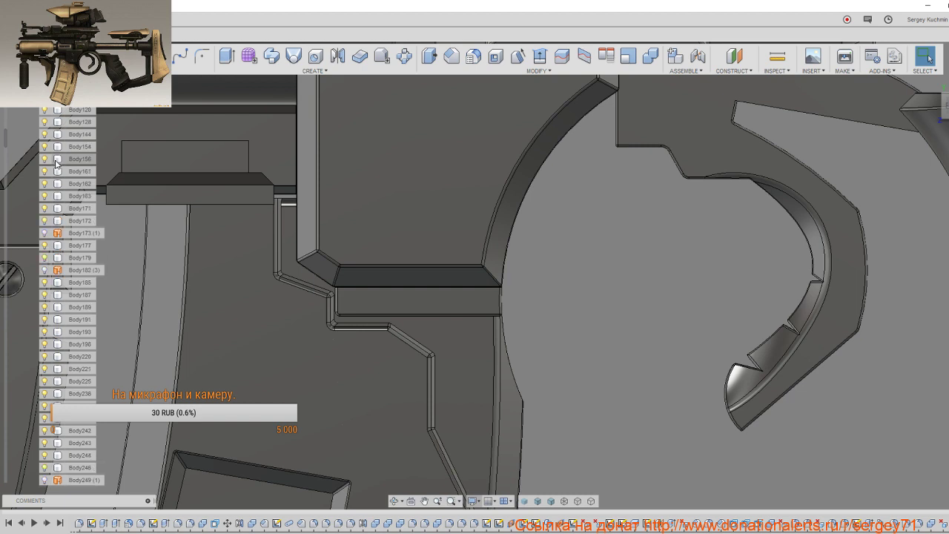
pyautogui.scroll(2, 55, 162)
pyautogui.scroll(4, 55, 162)
pyautogui.scroll(2, 55, 163)
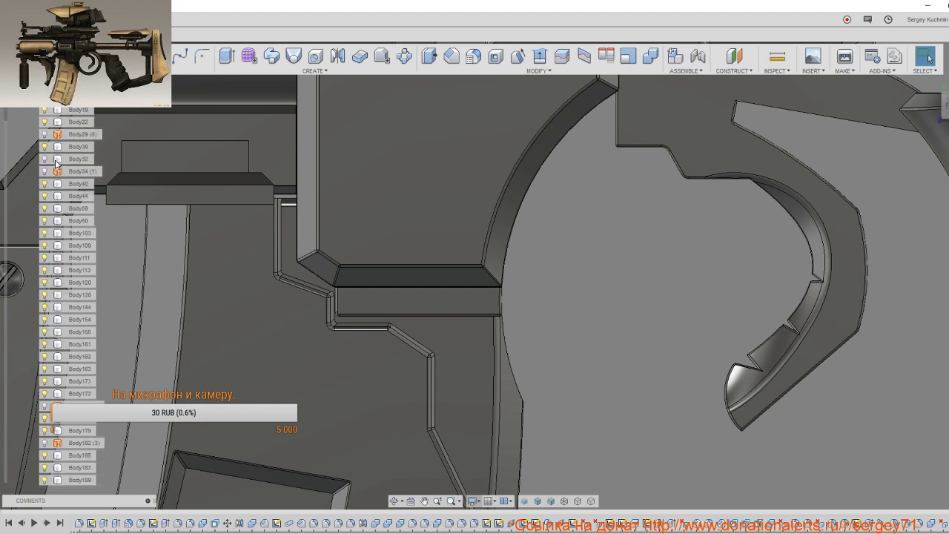
pyautogui.click(50, 146)
pyautogui.click(44, 146)
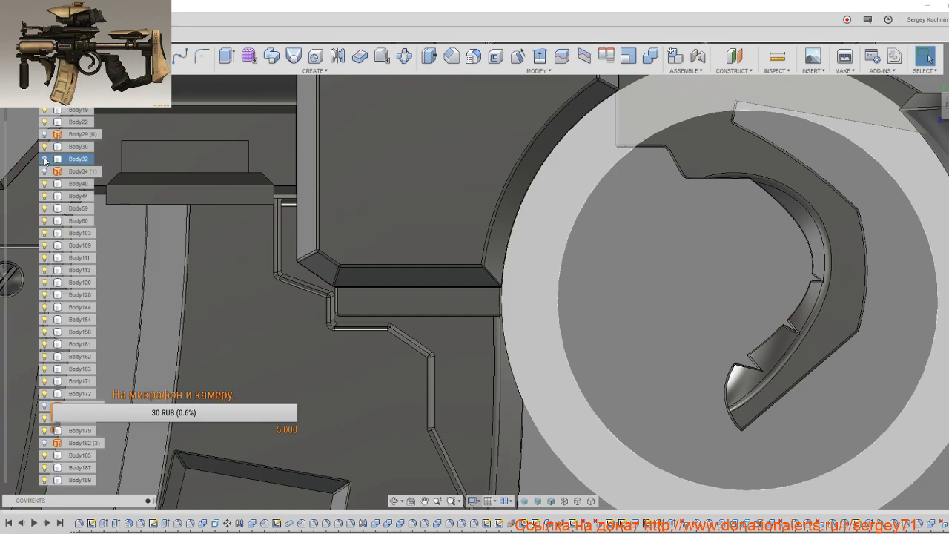
pyautogui.scroll(-2, 658, 331)
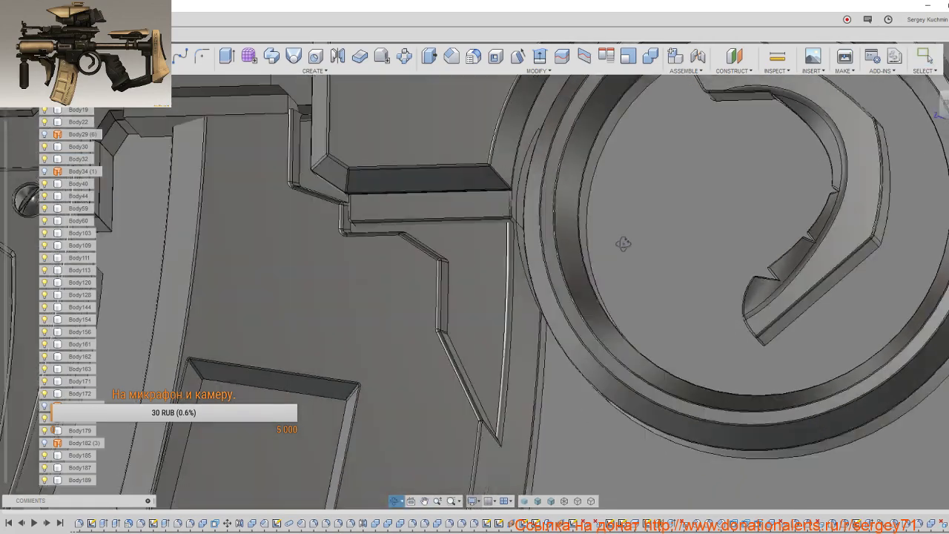
pyautogui.keyDown('shift'); pyautogui.moveTo(677, 240); pyautogui.dragTo(623, 244, button='middle'); pyautogui.keyUp('shift')
pyautogui.moveTo(616, 191)
pyautogui.keyDown('shift'); pyautogui.mouseDown(button='middle')
pyautogui.moveTo(593, 159)
pyautogui.moveTo(616, 142)
pyautogui.moveTo(623, 202)
pyautogui.moveTo(636, 180)
pyautogui.moveTo(623, 263)
pyautogui.mouseUp(button='middle'); pyautogui.keyUp('shift')
pyautogui.scroll(-2, 624, 264)
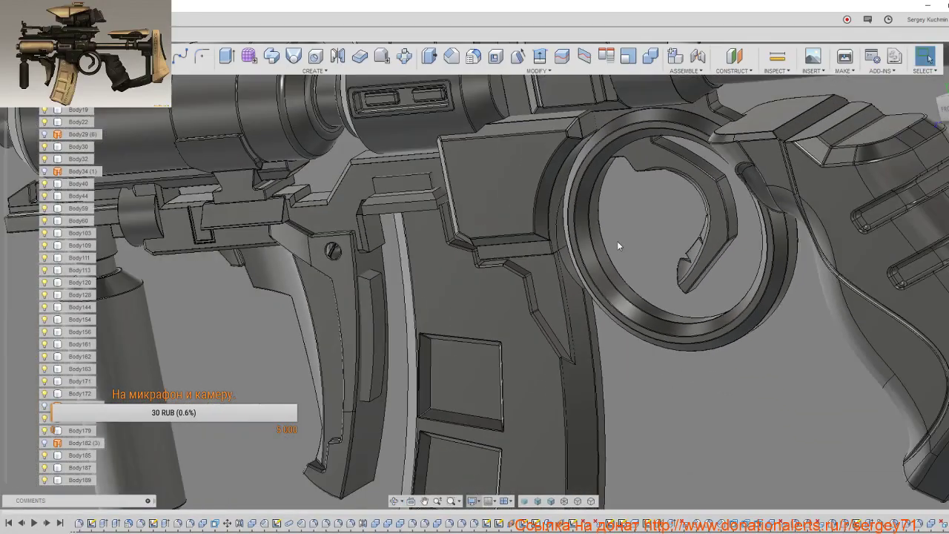
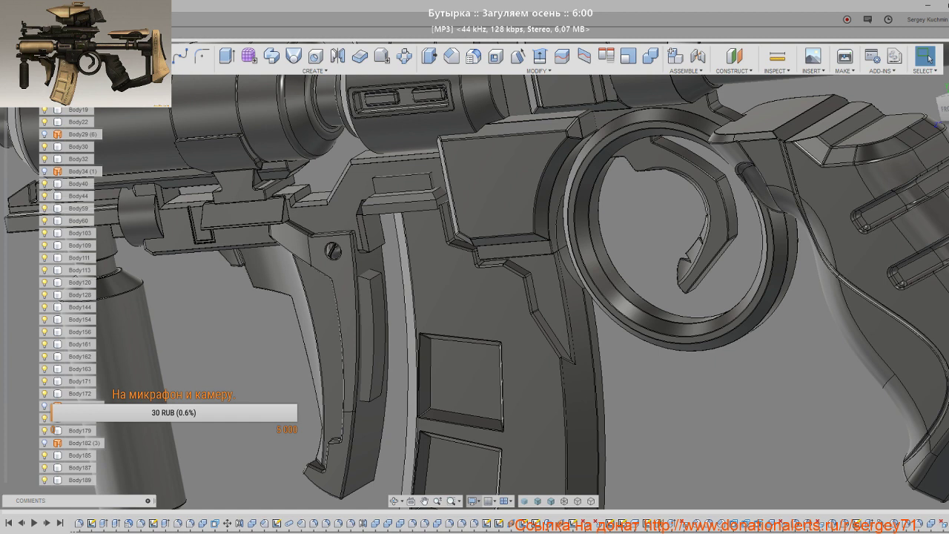
# Step: Frame the trigger guard ring in side view and hide it
pyautogui.click(854, 529)
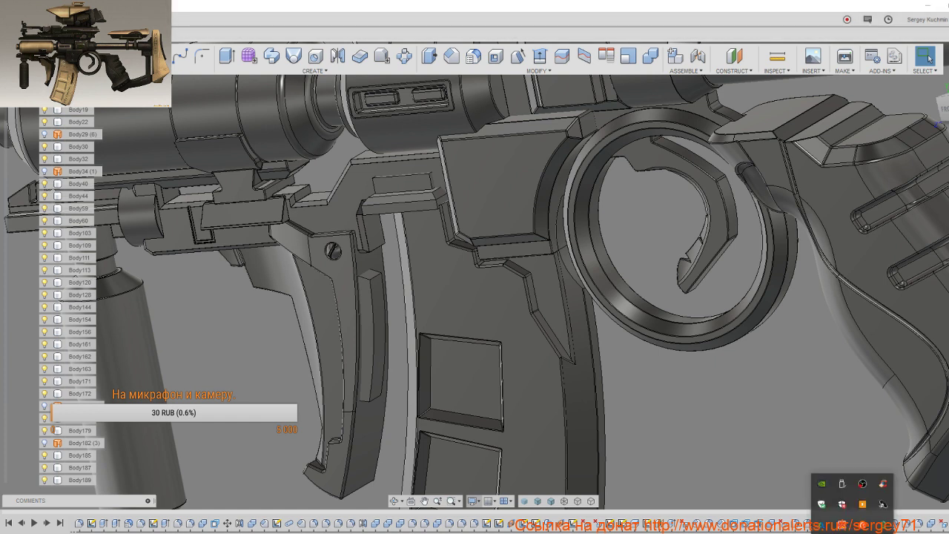
pyautogui.click(863, 505)
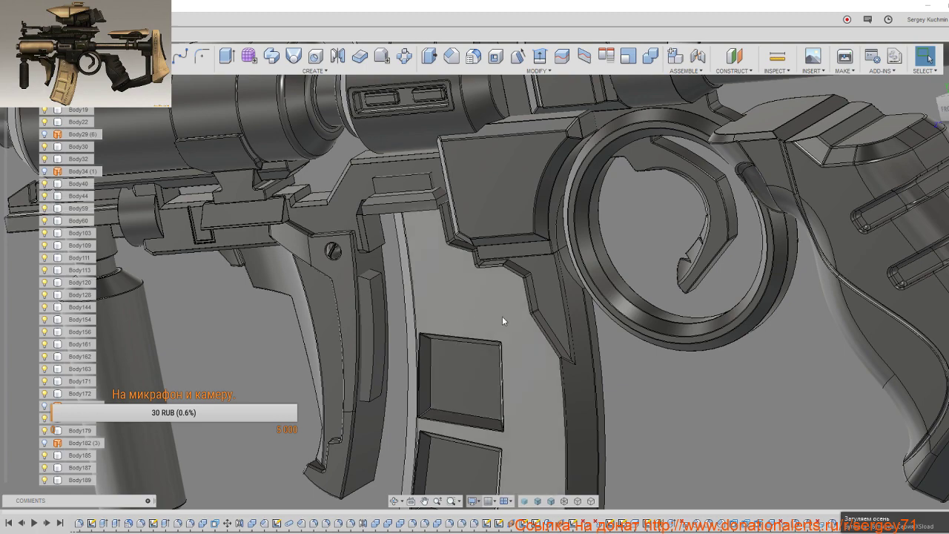
pyautogui.moveTo(501, 316)
pyautogui.keyDown('shift'); pyautogui.mouseDown(button='middle')
pyautogui.moveTo(470, 352)
pyautogui.moveTo(504, 338)
pyautogui.moveTo(561, 261)
pyautogui.mouseUp(button='middle'); pyautogui.keyUp('shift')
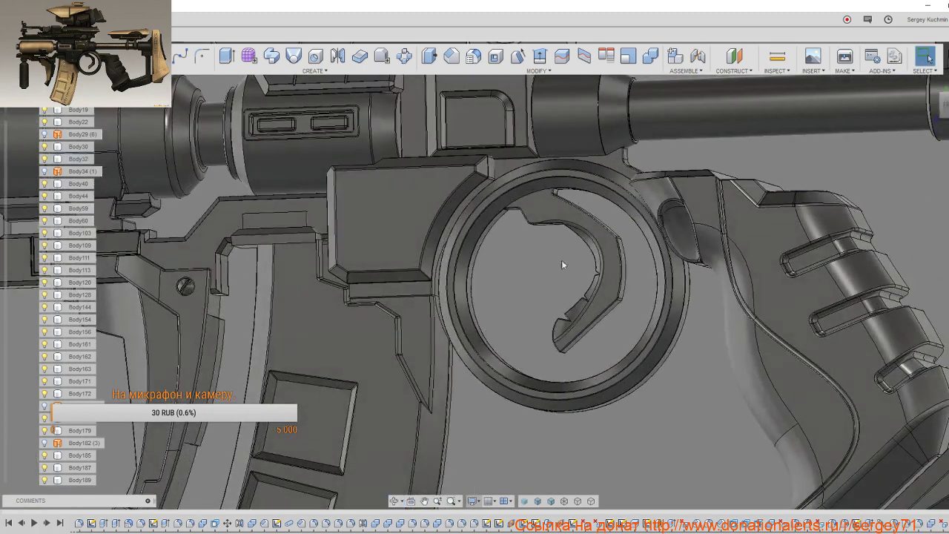
pyautogui.click(939, 107)
pyautogui.moveTo(631, 329); pyautogui.dragTo(615, 213, button='middle')
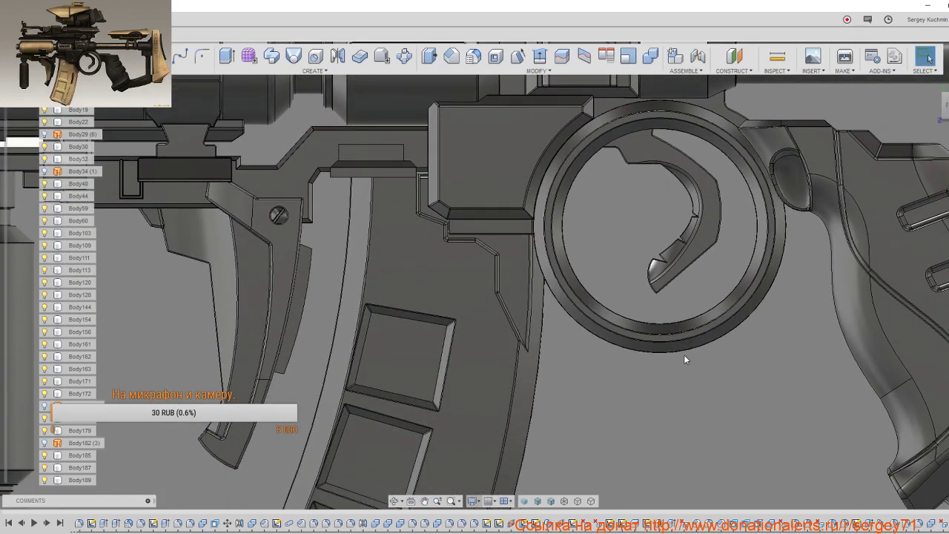
pyautogui.scroll(-3, 684, 354)
pyautogui.scroll(-3, 683, 358)
pyautogui.moveTo(656, 422); pyautogui.dragTo(634, 357, button='middle')
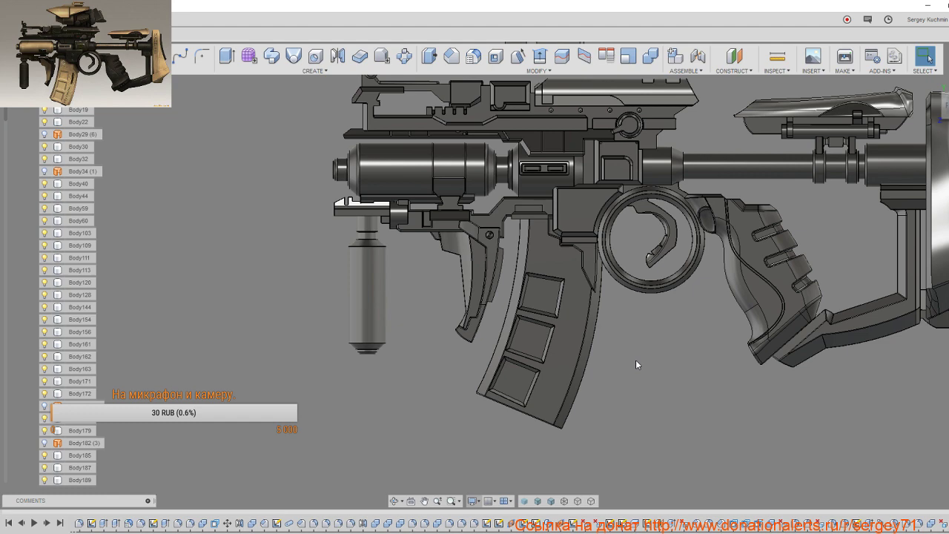
pyautogui.scroll(-3, 636, 363)
pyautogui.scroll(-2, 636, 363)
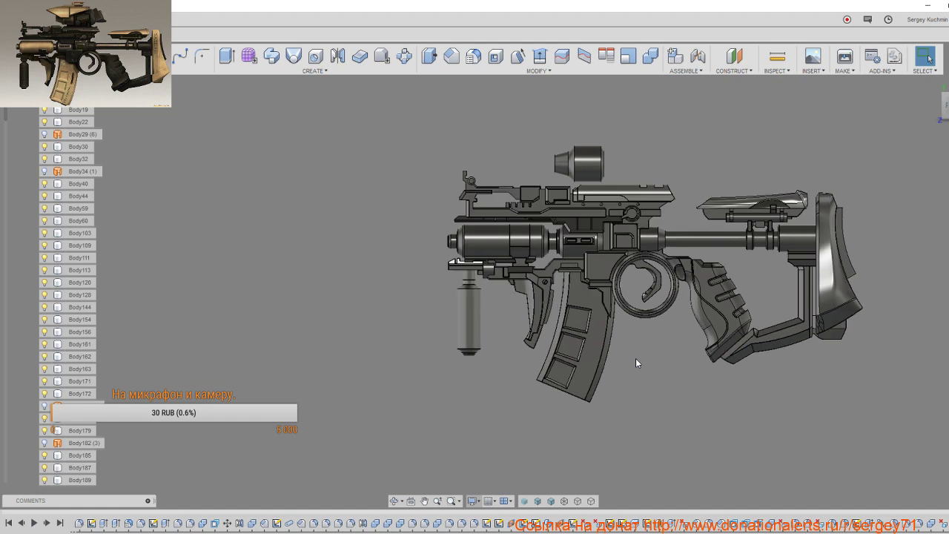
pyautogui.moveTo(635, 360); pyautogui.dragTo(599, 352, button='middle')
pyautogui.scroll(2, 613, 328)
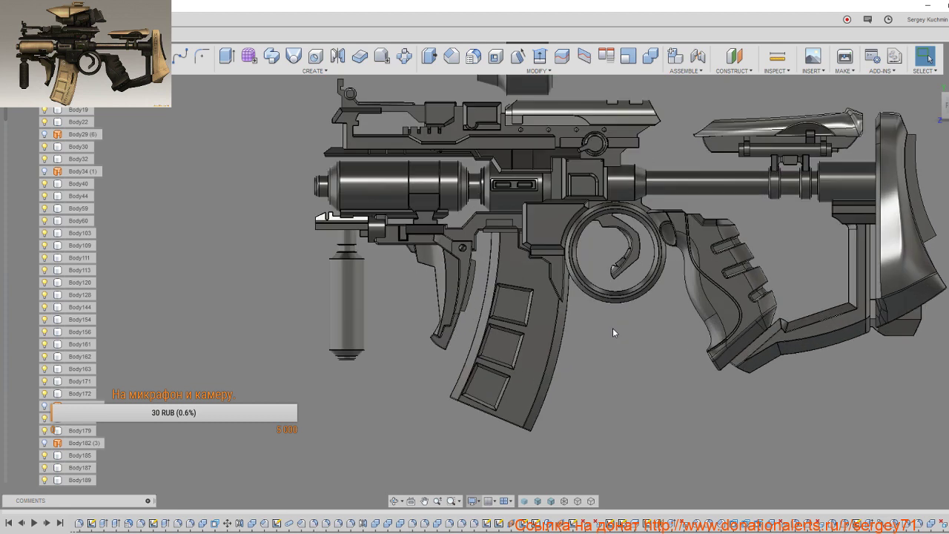
pyautogui.scroll(3, 612, 327)
pyautogui.click(580, 267)
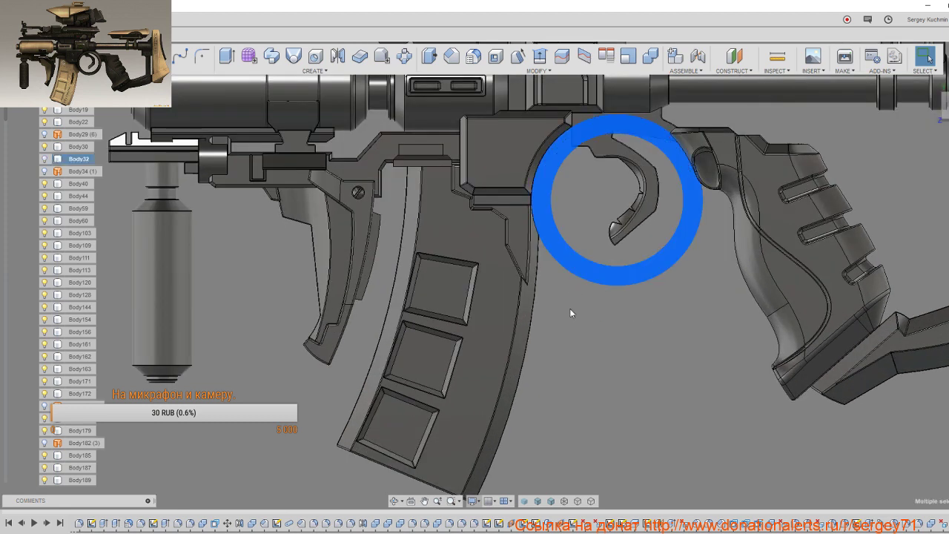
pyautogui.press('v')
# Step: Isolate the magazine body so it is the only part displayed
pyautogui.moveTo(582, 322)
pyautogui.keyDown('shift'); pyautogui.mouseDown(button='middle')
pyautogui.moveTo(551, 322)
pyautogui.moveTo(553, 301)
pyautogui.moveTo(576, 286)
pyautogui.moveTo(583, 296)
pyautogui.moveTo(568, 311)
pyautogui.moveTo(595, 305)
pyautogui.moveTo(553, 311)
pyautogui.moveTo(570, 287)
pyautogui.moveTo(579, 300)
pyautogui.moveTo(617, 303)
pyautogui.mouseUp(button='middle'); pyautogui.keyUp('shift')
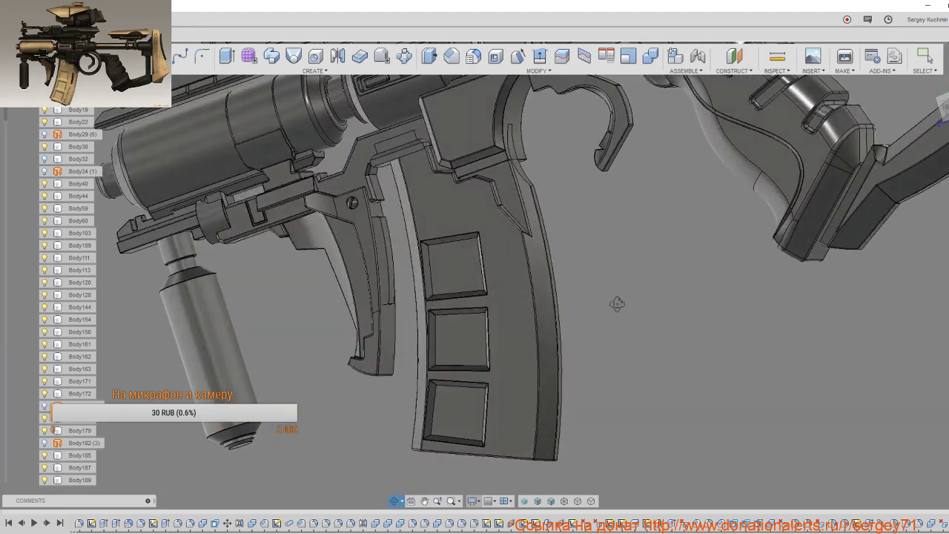
pyautogui.moveTo(558, 250); pyautogui.dragTo(585, 390, button='middle')
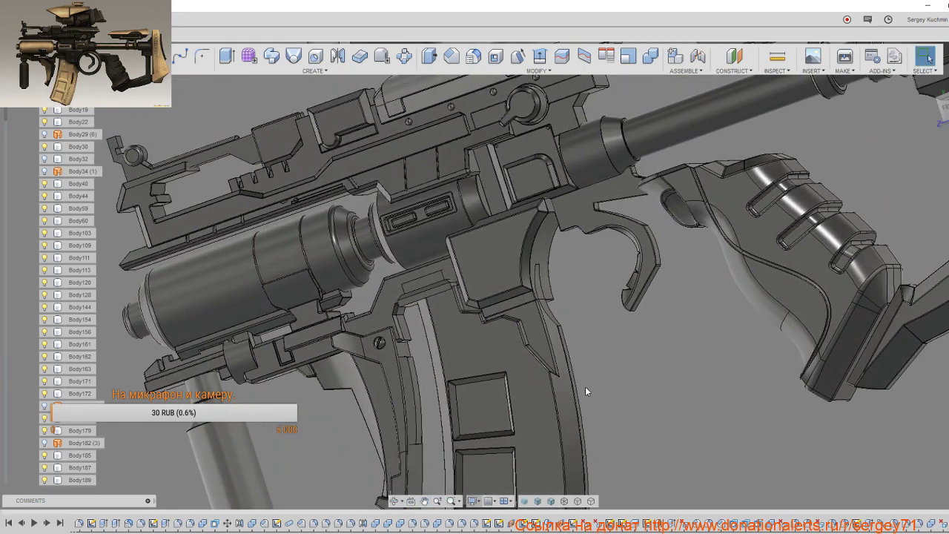
pyautogui.click(552, 404)
pyautogui.rightClick(640, 389)
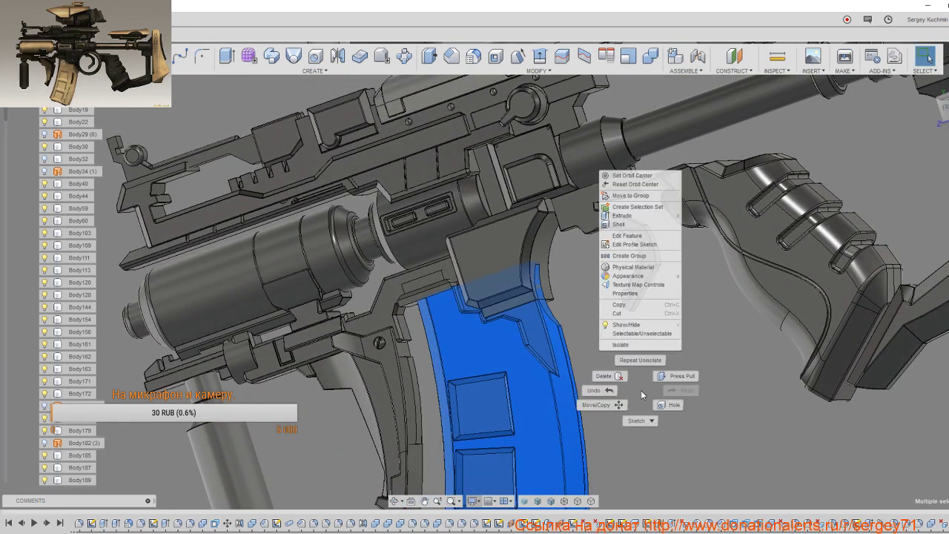
pyautogui.click(633, 345)
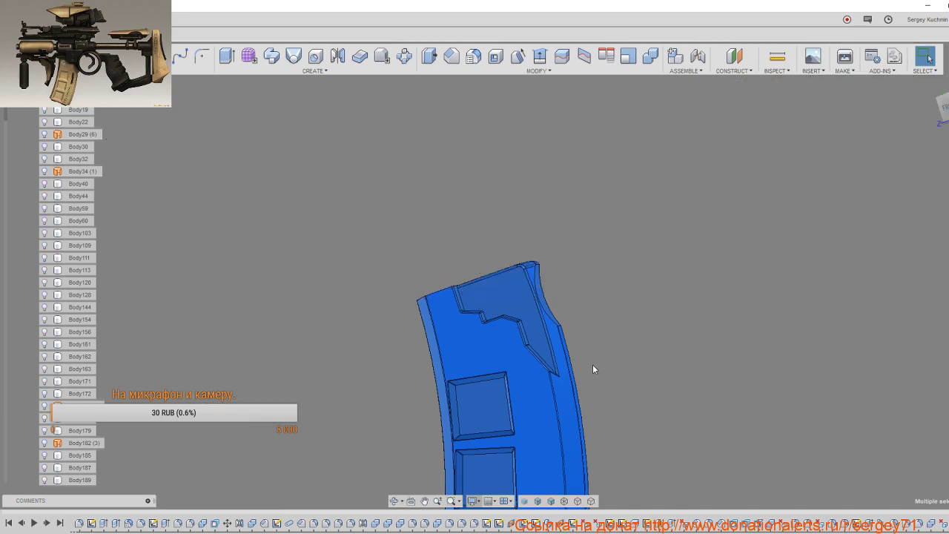
pyautogui.keyDown('shift'); pyautogui.moveTo(592, 369); pyautogui.dragTo(570, 327, button='middle'); pyautogui.keyUp('shift')
pyautogui.scroll(2, 557, 305)
pyautogui.scroll(3, 553, 335)
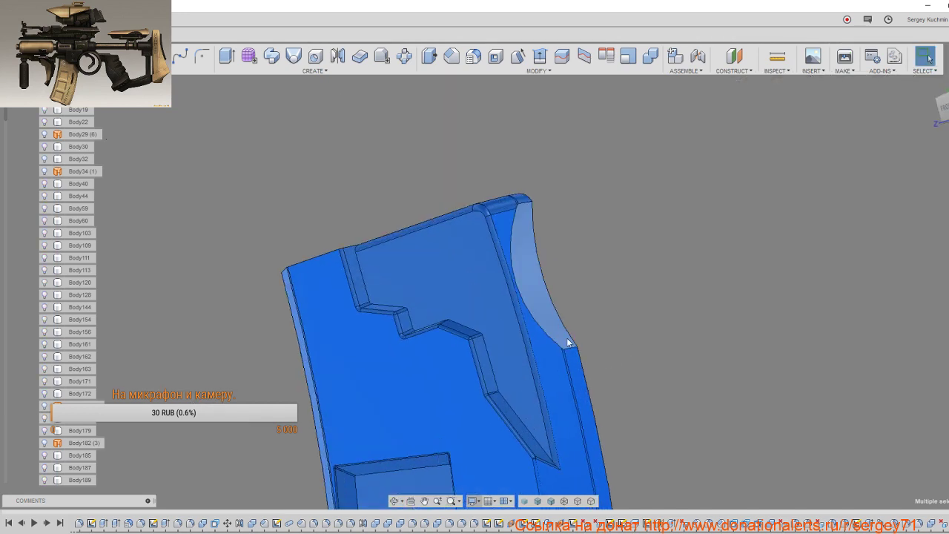
# Step: Round the magazine's curved front edge with a 2 mm fillet
pyautogui.press('f')
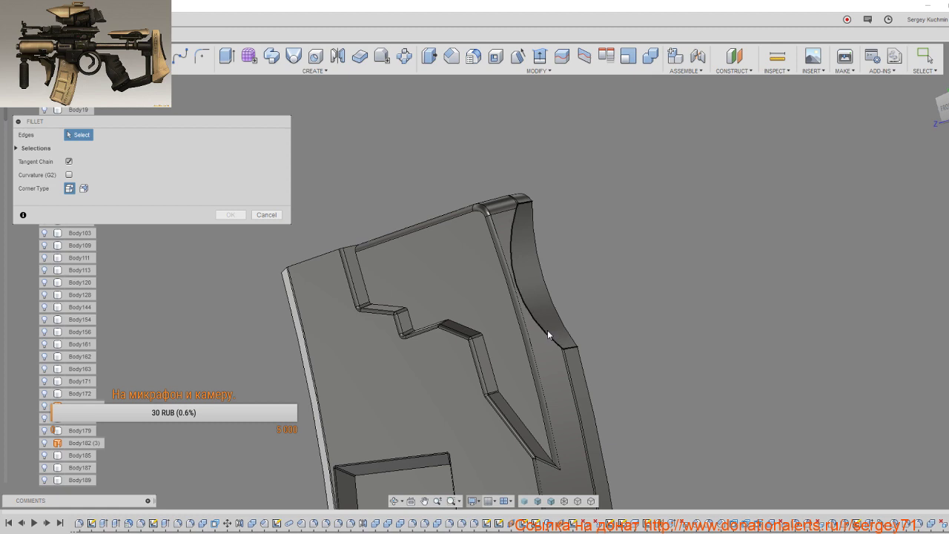
pyautogui.click(547, 330)
pyautogui.keyDown('shift'); pyautogui.moveTo(542, 317); pyautogui.dragTo(567, 311, button='middle'); pyautogui.keyUp('shift')
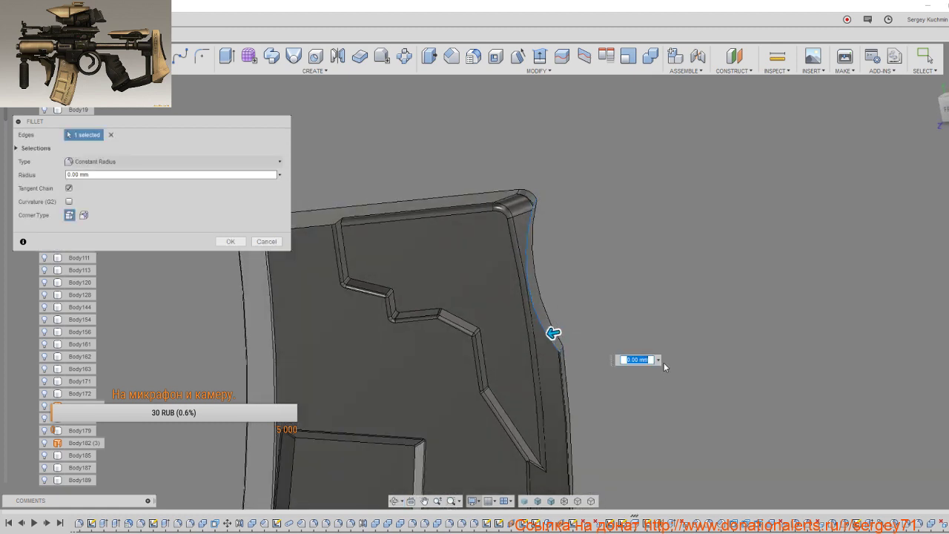
pyautogui.click(657, 361)
pyautogui.click(645, 371)
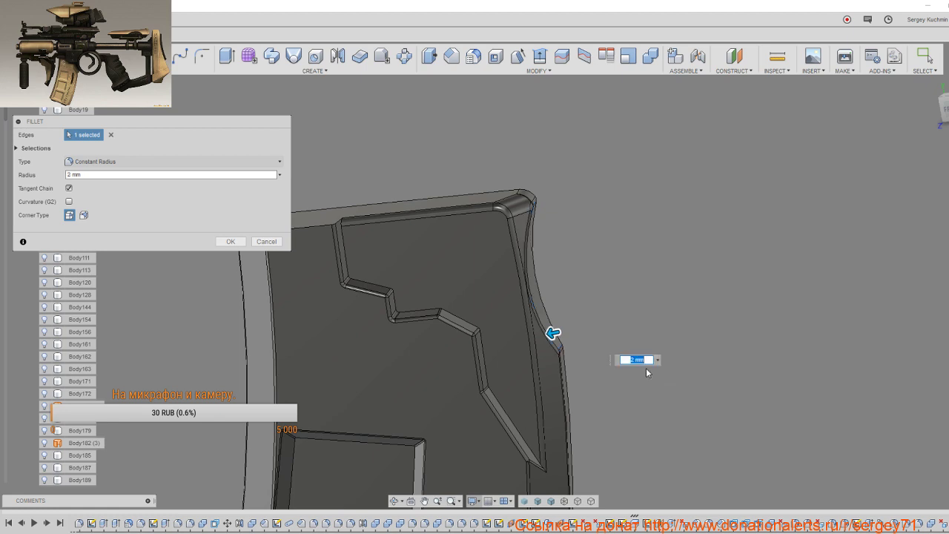
pyautogui.click(232, 241)
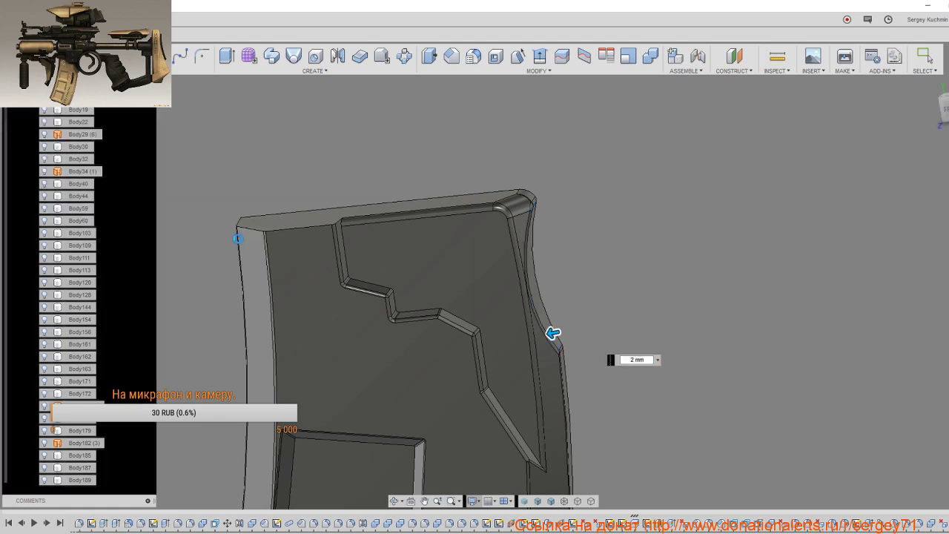
# Step: Round the magazine's top edge with a second 2 mm fillet
pyautogui.press('Escape')
pyautogui.keyDown('shift'); pyautogui.moveTo(237, 238); pyautogui.dragTo(302, 272, button='middle'); pyautogui.keyUp('shift')
pyautogui.press('f')
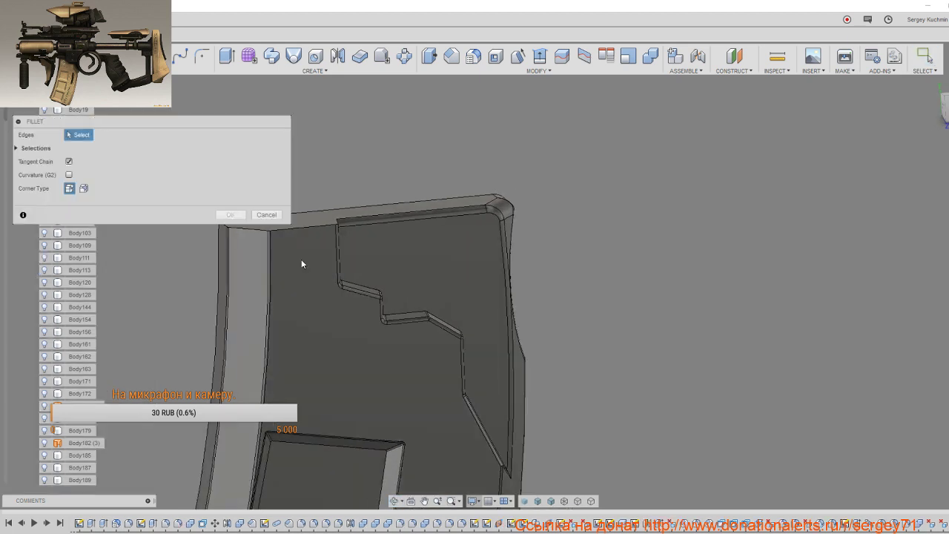
pyautogui.click(309, 226)
pyautogui.moveTo(312, 227); pyautogui.dragTo(441, 225, button='middle')
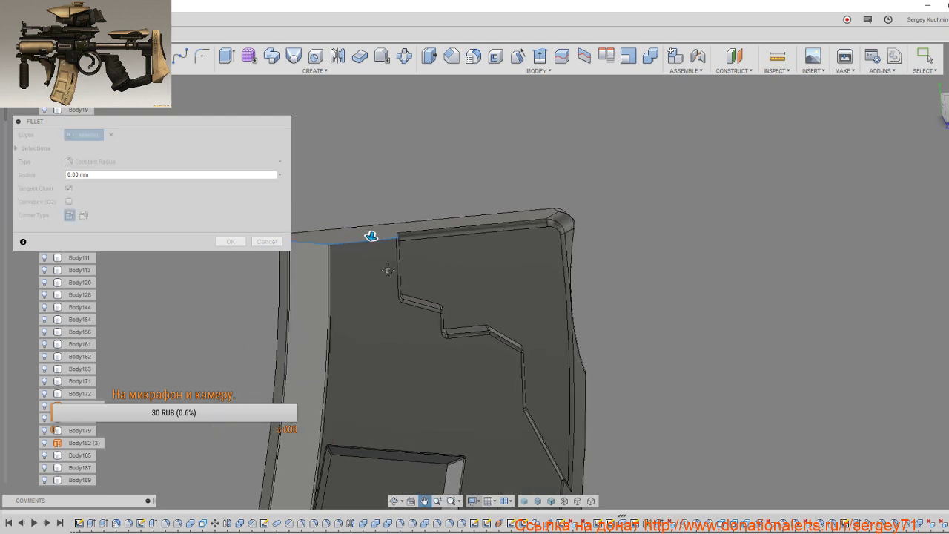
pyautogui.click(550, 255)
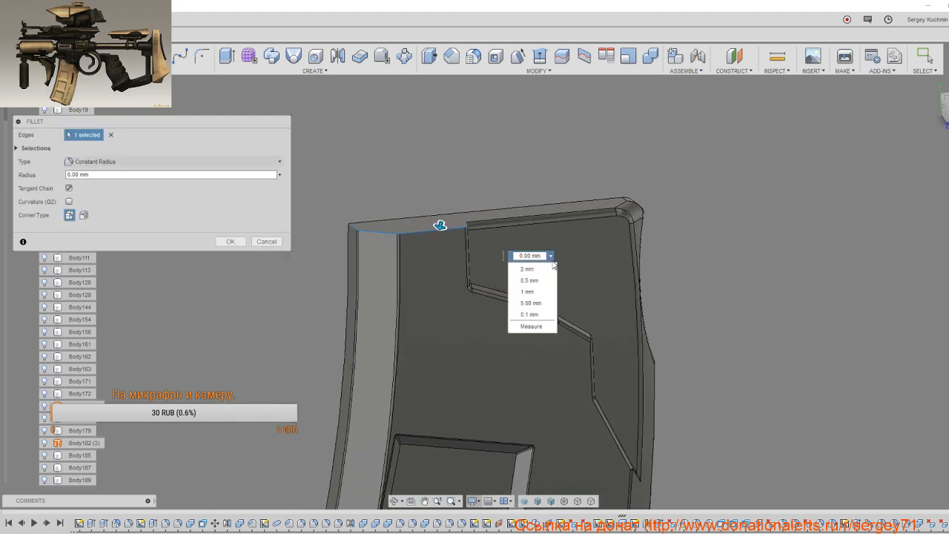
pyautogui.click(528, 283)
pyautogui.keyDown('shift'); pyautogui.moveTo(492, 296); pyautogui.dragTo(432, 293, button='middle'); pyautogui.keyUp('shift')
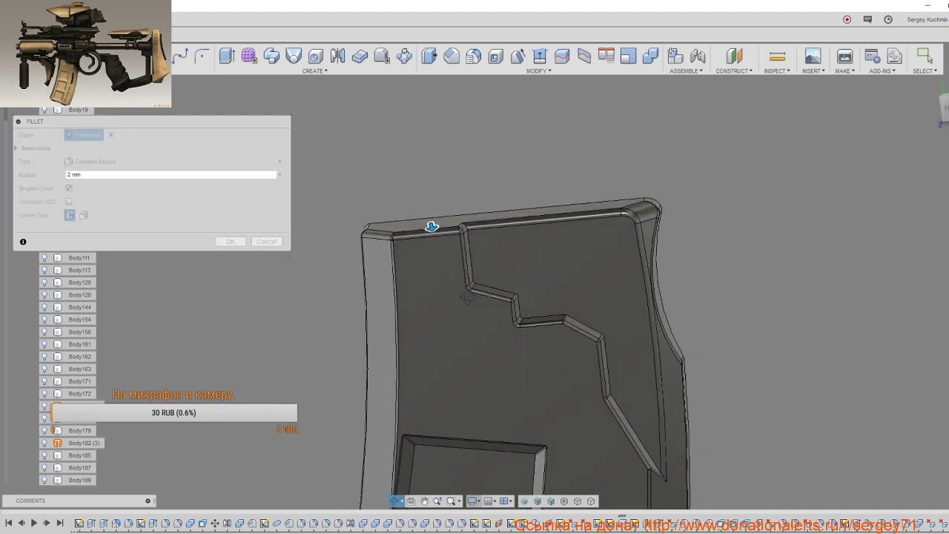
pyautogui.scroll(-5, 433, 293)
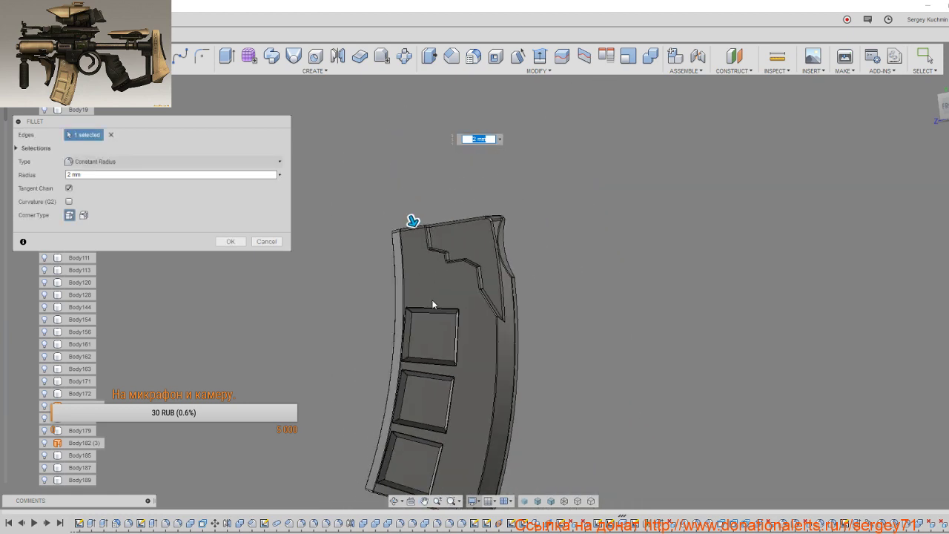
pyautogui.moveTo(431, 298)
pyautogui.keyDown('shift'); pyautogui.mouseDown(button='middle')
pyautogui.moveTo(456, 296)
pyautogui.moveTo(439, 300)
pyautogui.mouseUp(button='middle'); pyautogui.keyUp('shift')
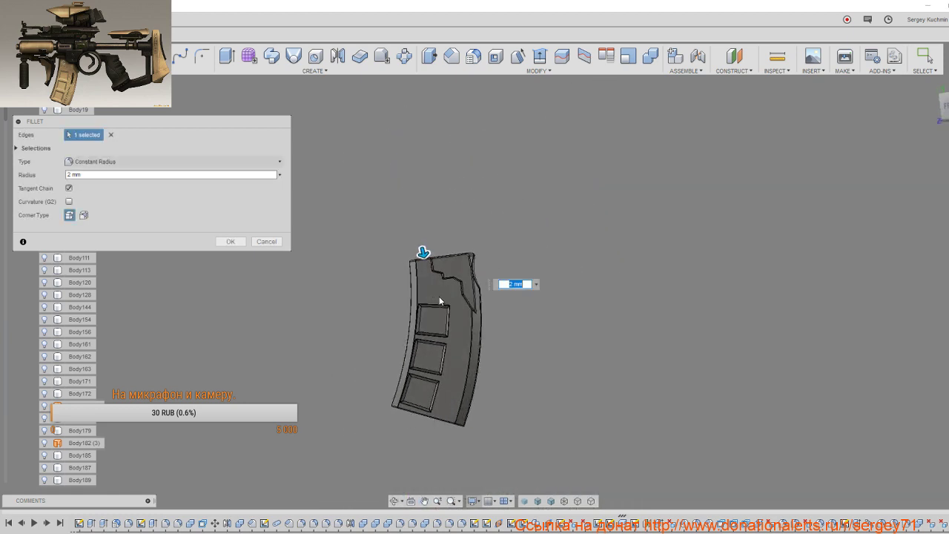
pyautogui.click(230, 241)
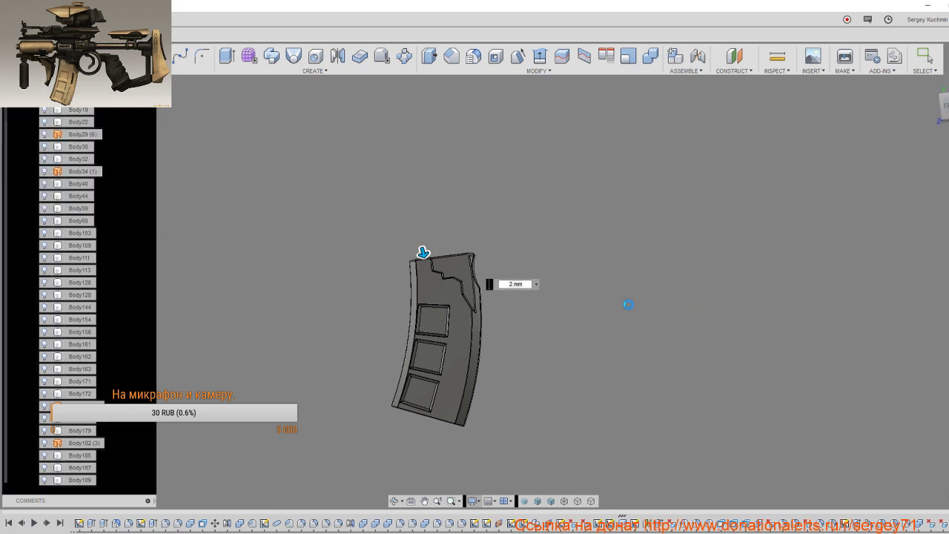
pyautogui.keyDown('shift'); pyautogui.moveTo(620, 308); pyautogui.dragTo(612, 318, button='middle'); pyautogui.keyUp('shift')
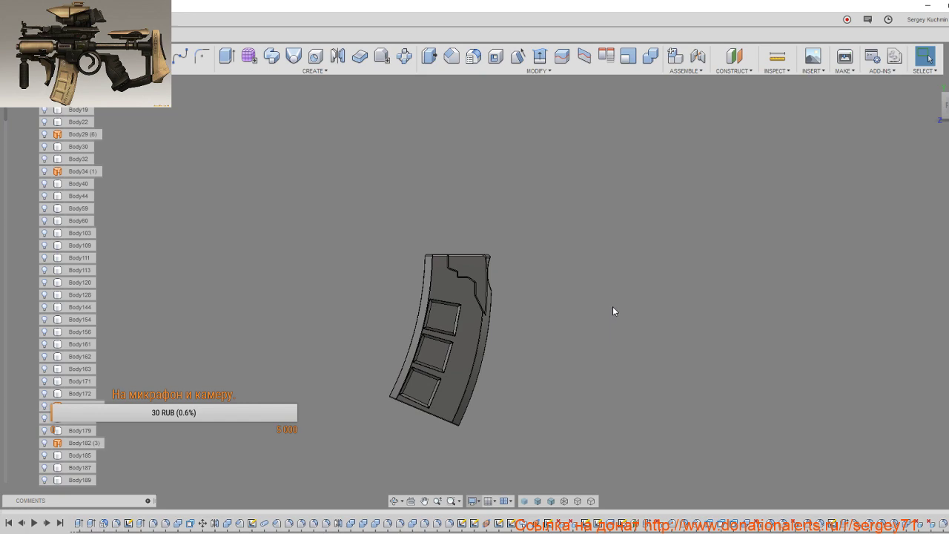
pyautogui.rightClick(612, 306)
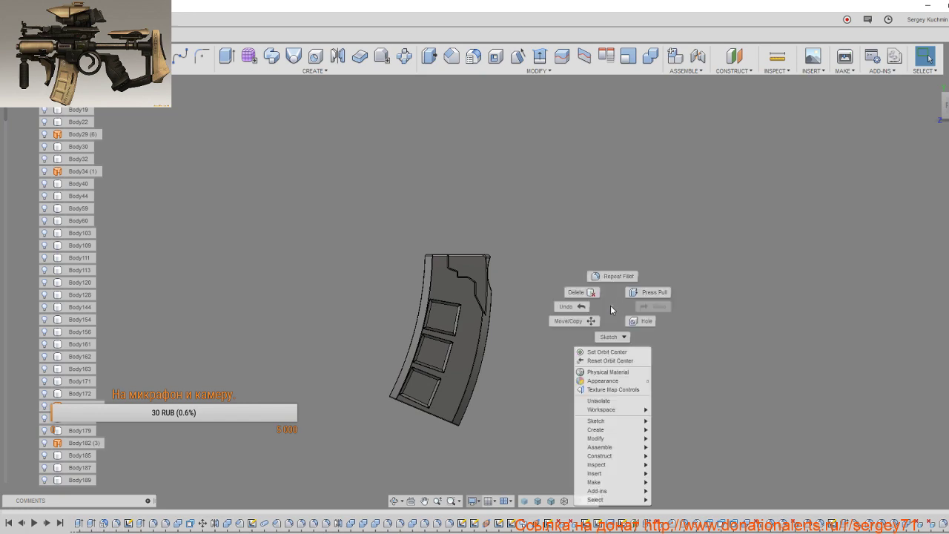
pyautogui.click(620, 403)
pyautogui.scroll(3, 609, 398)
pyautogui.scroll(4, 453, 282)
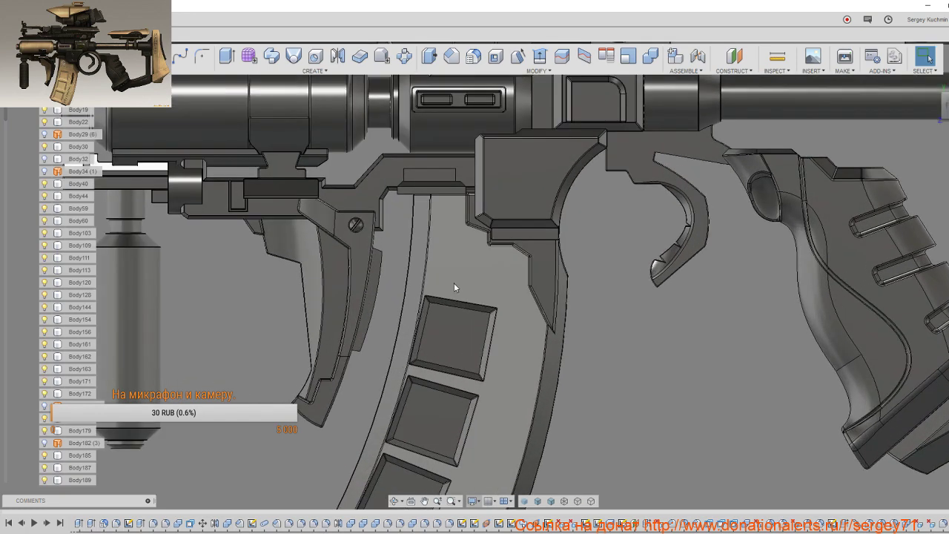
pyautogui.moveTo(456, 283)
pyautogui.keyDown('shift'); pyautogui.mouseDown(button='middle')
pyautogui.moveTo(486, 258)
pyautogui.moveTo(447, 280)
pyautogui.mouseUp(button='middle'); pyautogui.keyUp('shift')
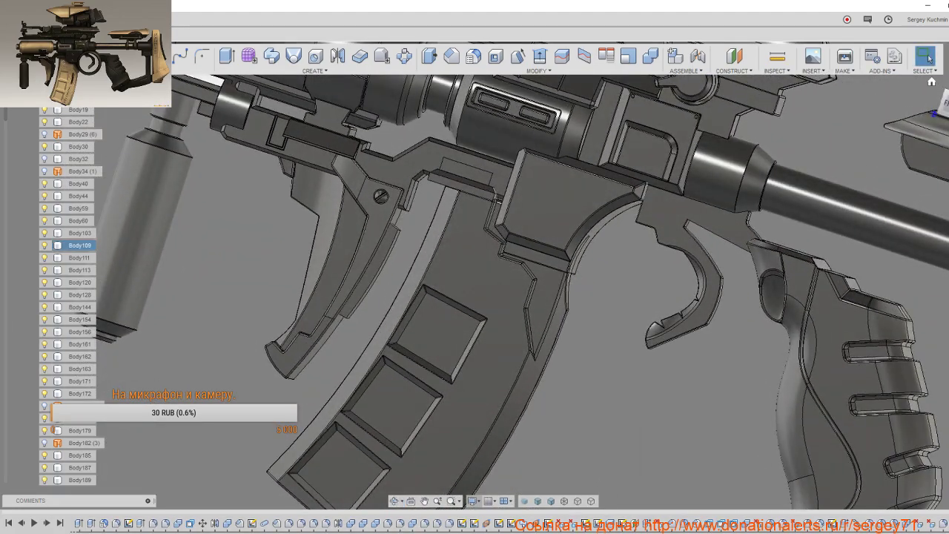
pyautogui.click(941, 108)
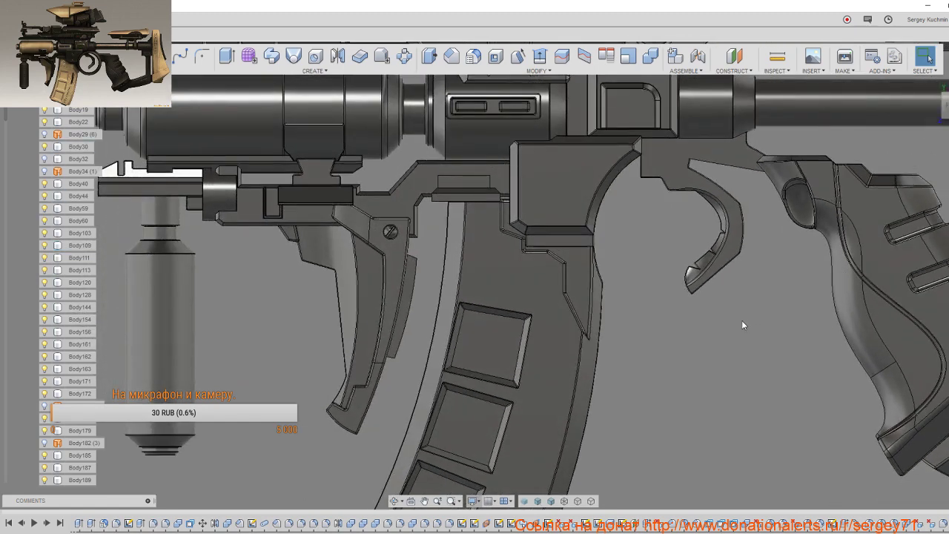
pyautogui.moveTo(741, 319)
pyautogui.mouseDown(button='middle')
pyautogui.moveTo(618, 278)
pyautogui.moveTo(536, 291)
pyautogui.mouseUp(button='middle')
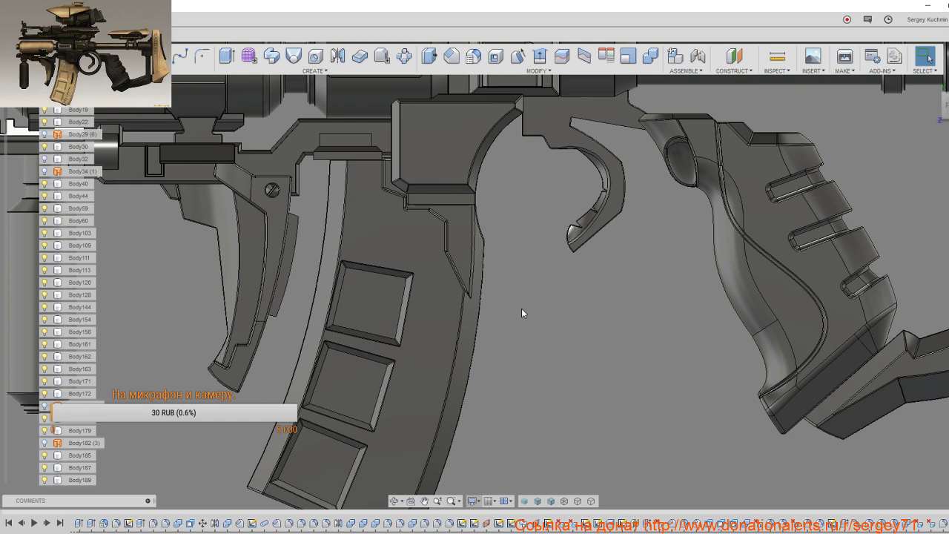
pyautogui.moveTo(521, 308); pyautogui.dragTo(590, 323, button='middle')
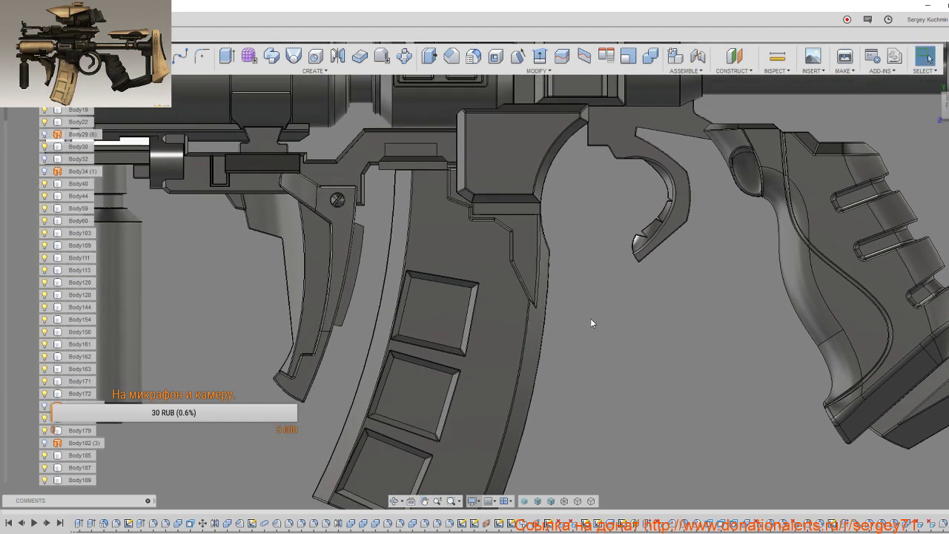
pyautogui.scroll(-2, 591, 323)
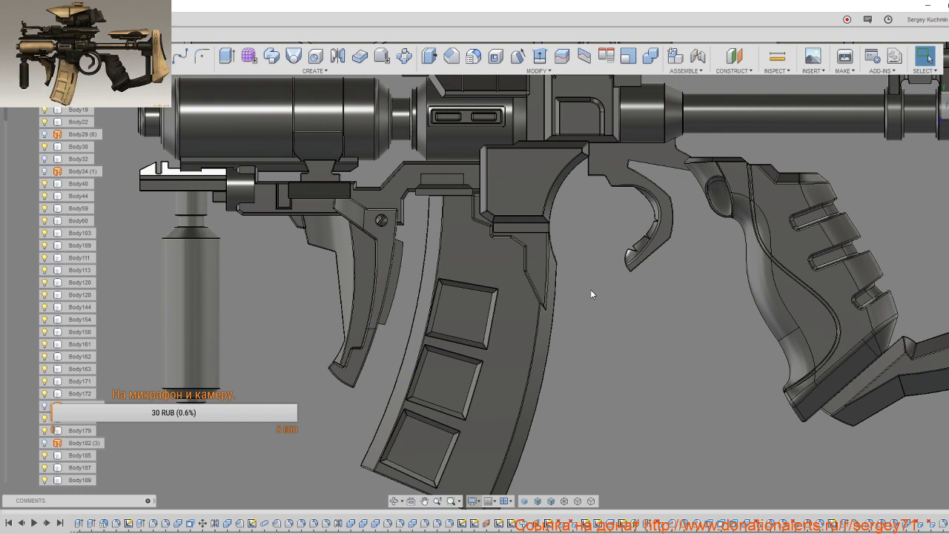
pyautogui.moveTo(591, 294)
pyautogui.keyDown('shift'); pyautogui.mouseDown(button='middle')
pyautogui.moveTo(512, 267)
pyautogui.moveTo(554, 272)
pyautogui.mouseUp(button='middle'); pyautogui.keyUp('shift')
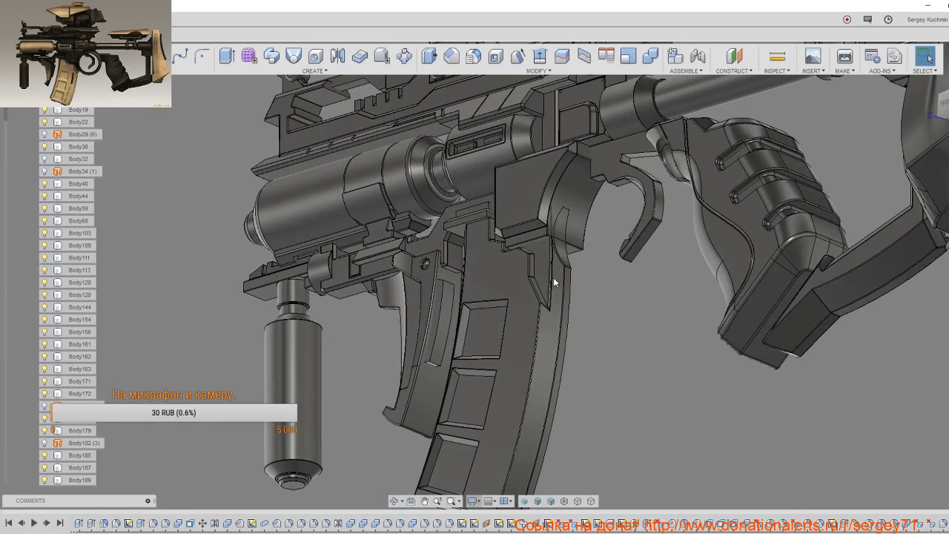
# Step: Cut the receiver block above the trigger with the magazine, keeping the magazine body
pyautogui.press('s')
pyautogui.click(624, 335)
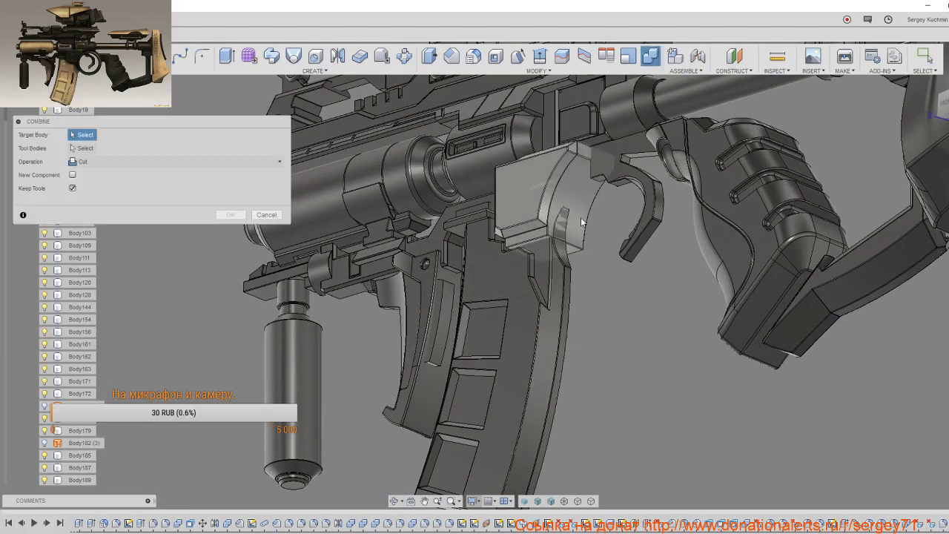
pyautogui.click(565, 196)
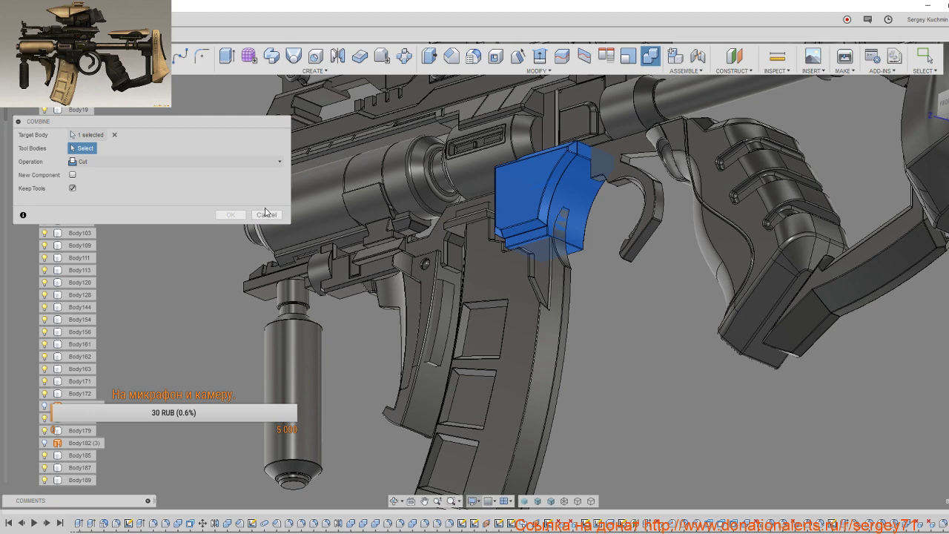
pyautogui.click(490, 279)
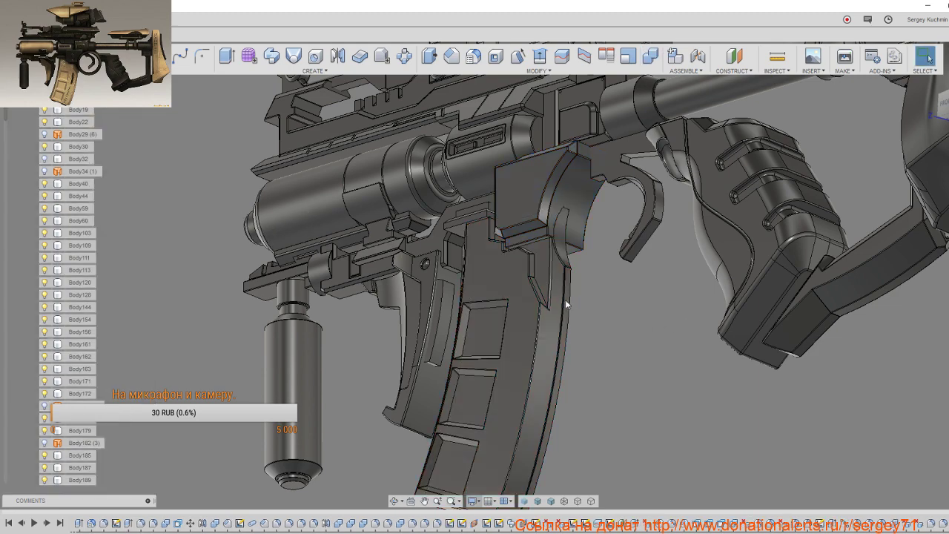
pyautogui.moveTo(544, 283)
pyautogui.keyDown('shift'); pyautogui.mouseDown(button='middle')
pyautogui.moveTo(589, 290)
pyautogui.moveTo(622, 259)
pyautogui.mouseUp(button='middle'); pyautogui.keyUp('shift')
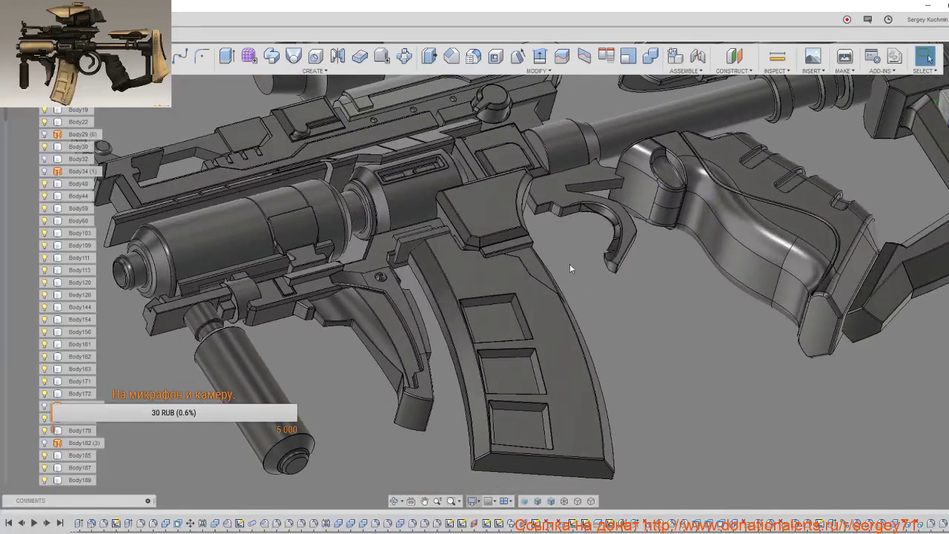
pyautogui.scroll(2, 512, 264)
pyautogui.scroll(2, 513, 260)
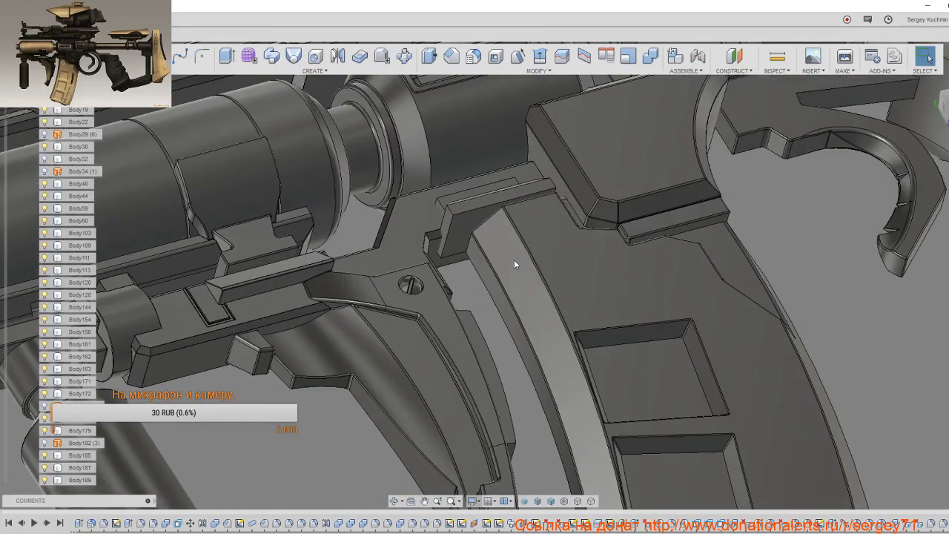
# Step: Cut the magazine's shape from the small tab beside it, keeping the magazine
pyautogui.press('s')
pyautogui.click(589, 307)
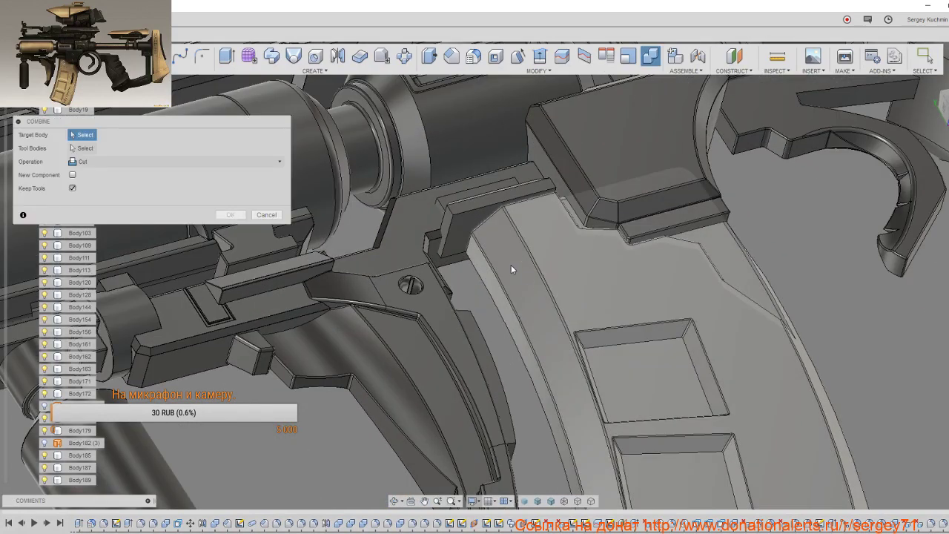
pyautogui.click(467, 224)
pyautogui.click(490, 242)
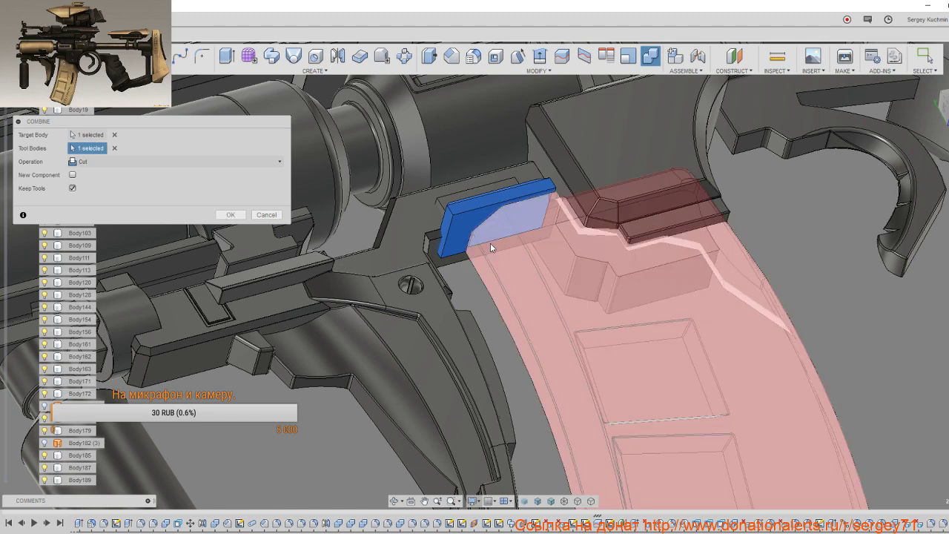
pyautogui.click(226, 215)
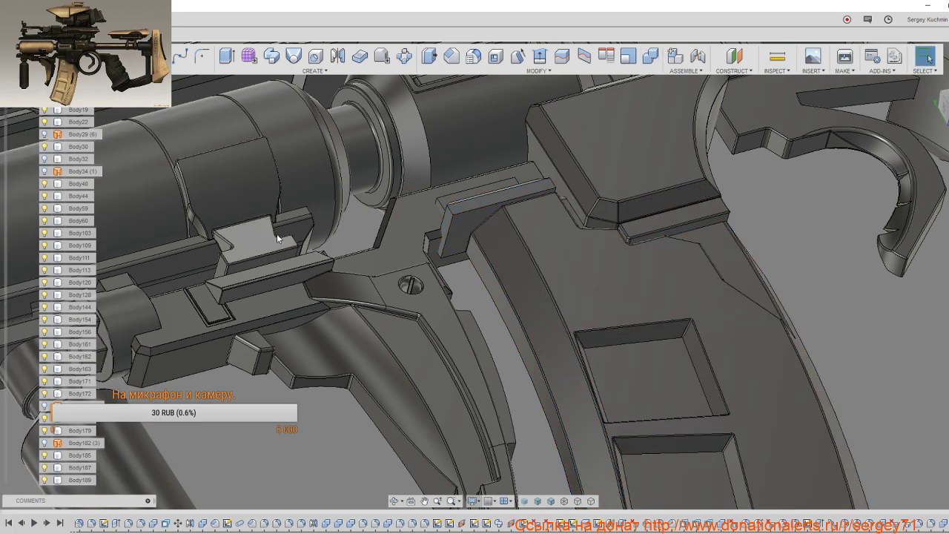
pyautogui.keyDown('shift'); pyautogui.moveTo(573, 277); pyautogui.dragTo(544, 330, button='middle'); pyautogui.keyUp('shift')
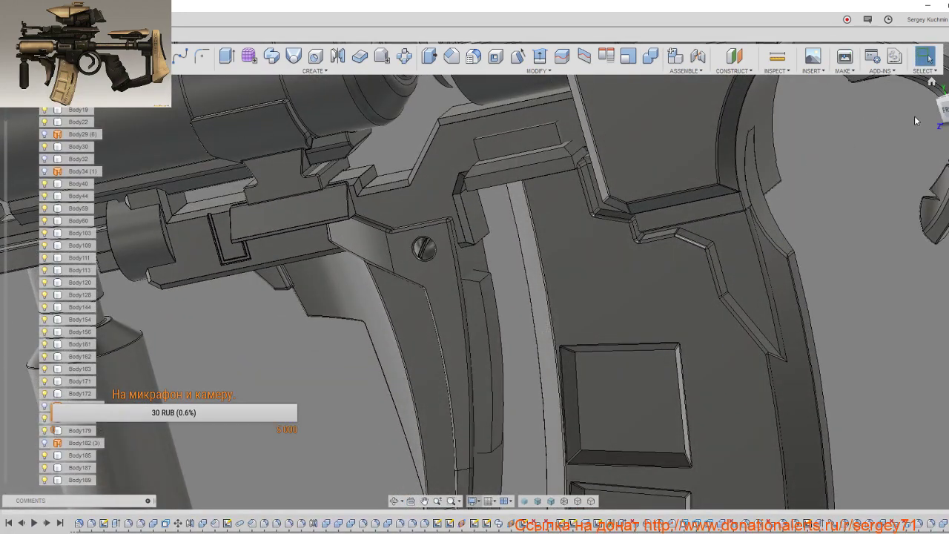
pyautogui.click(942, 108)
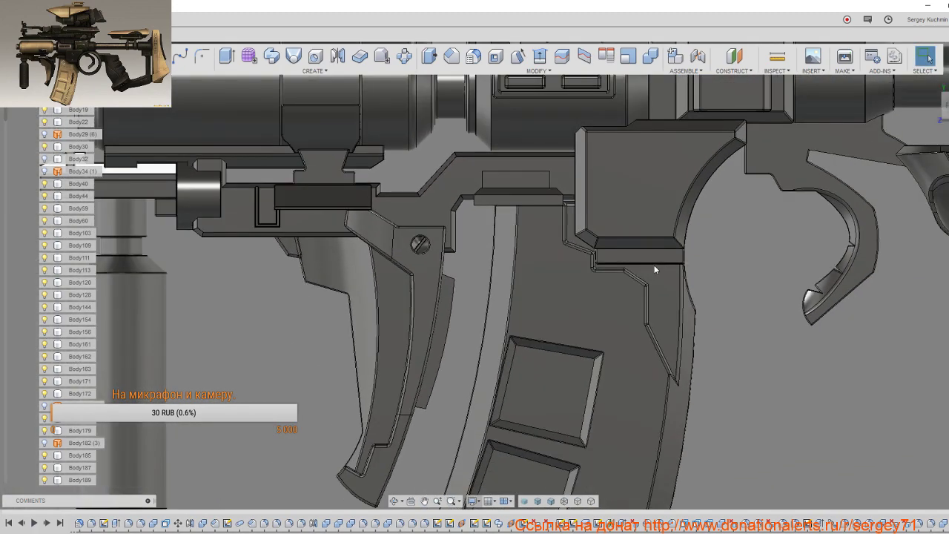
pyautogui.keyDown('shift'); pyautogui.moveTo(653, 266); pyautogui.dragTo(616, 234, button='middle'); pyautogui.keyUp('shift')
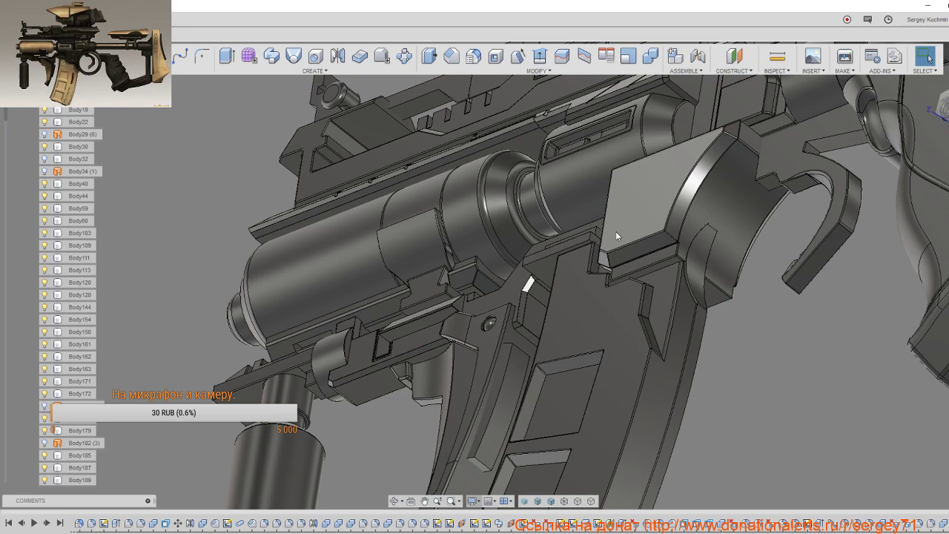
# Step: Try filleting the receiver notch edges at 2 mm, then 0.5 mm, and cancel without applying
pyautogui.press('f')
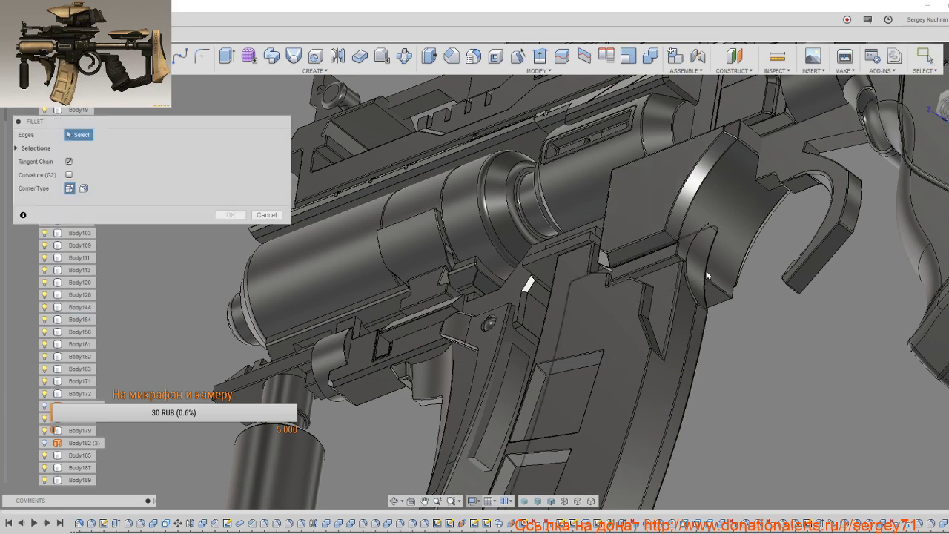
pyautogui.moveTo(703, 275)
pyautogui.keyDown('shift'); pyautogui.mouseDown(button='middle')
pyautogui.moveTo(686, 271)
pyautogui.moveTo(705, 277)
pyautogui.mouseUp(button='middle'); pyautogui.keyUp('shift')
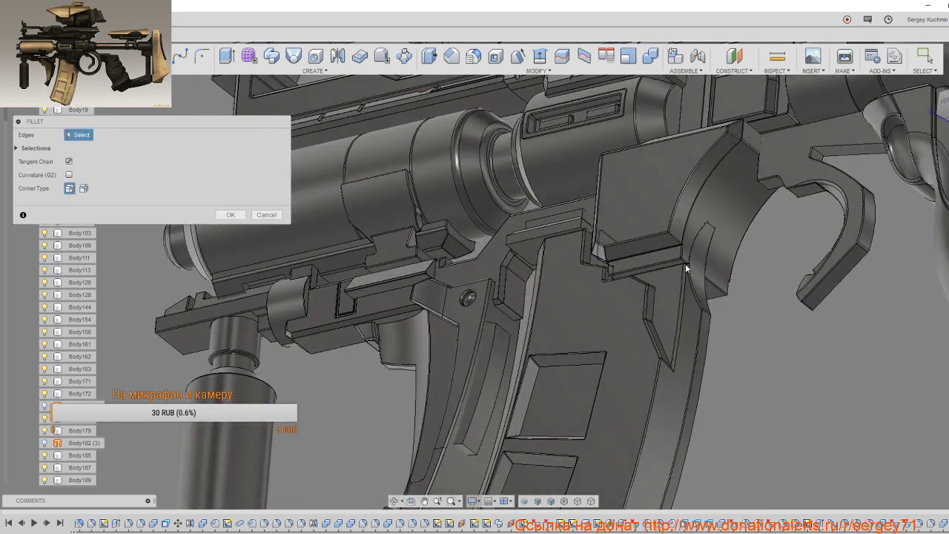
pyautogui.scroll(2, 686, 267)
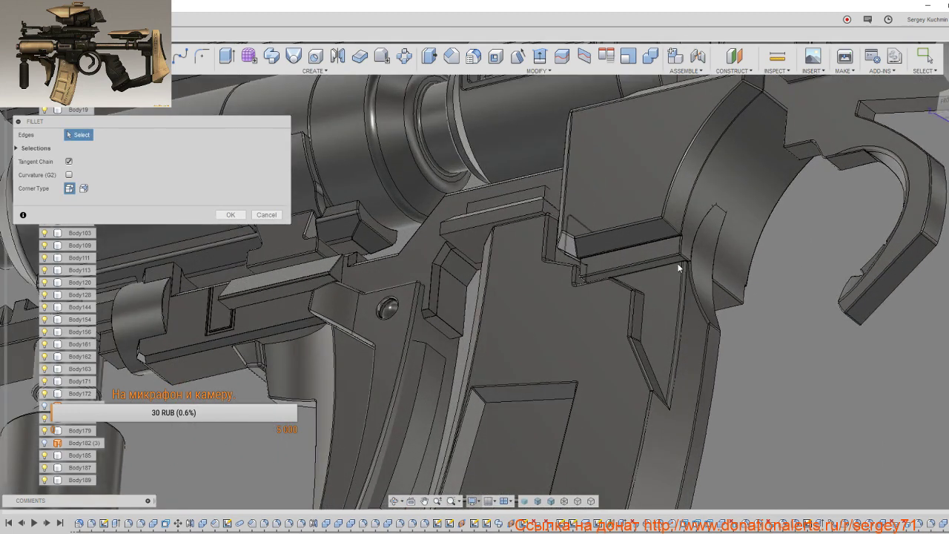
pyautogui.click(678, 267)
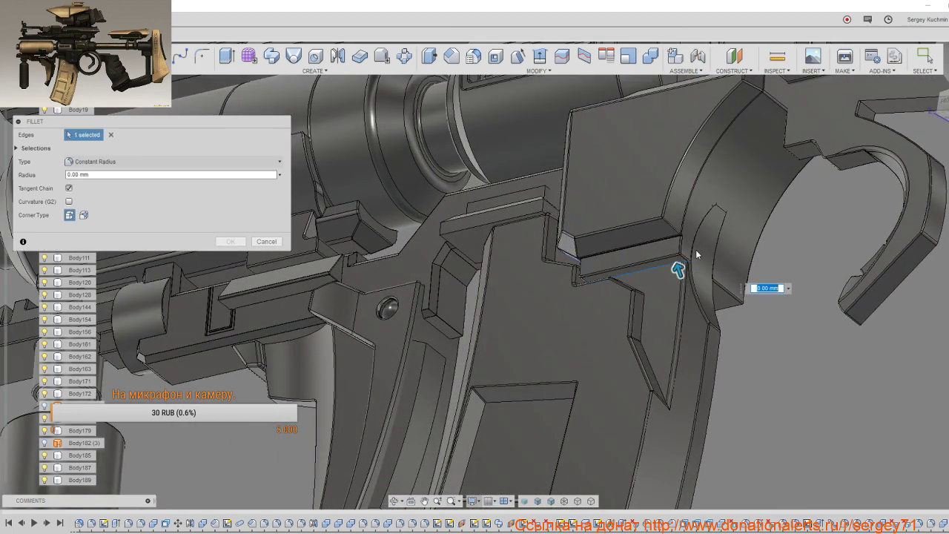
pyautogui.click(694, 248)
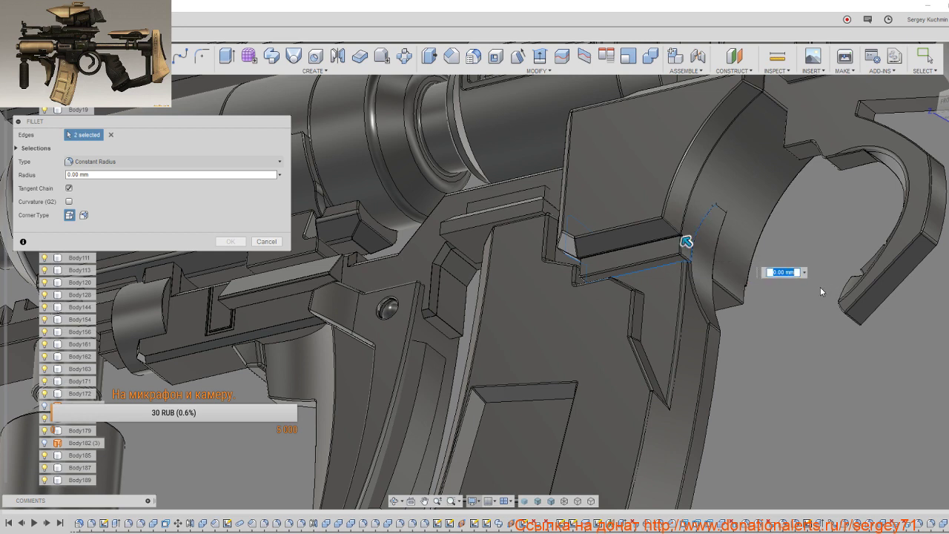
pyautogui.click(804, 273)
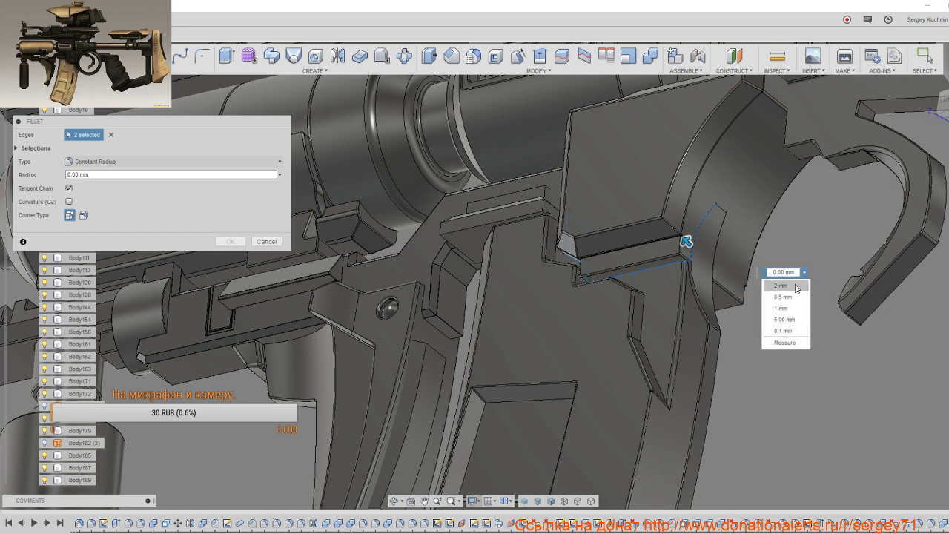
pyautogui.click(796, 288)
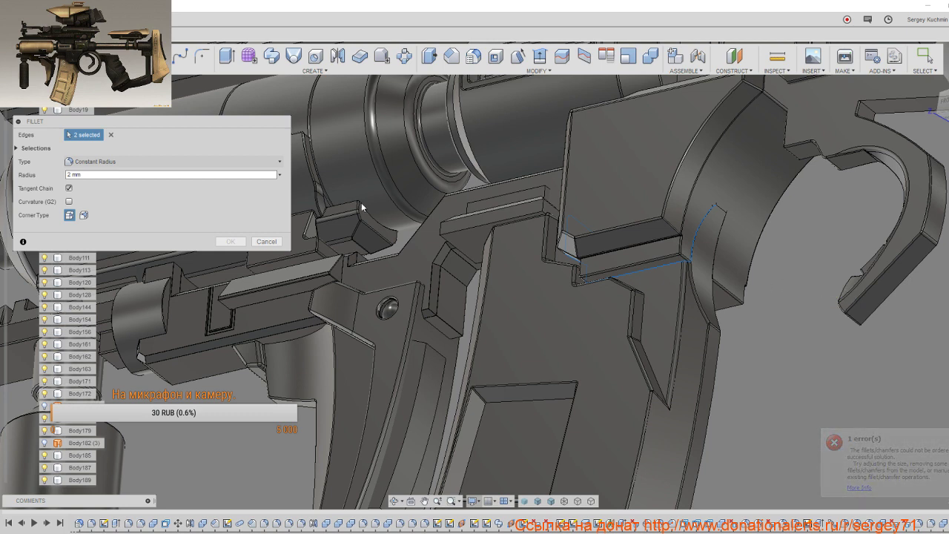
pyautogui.click(279, 175)
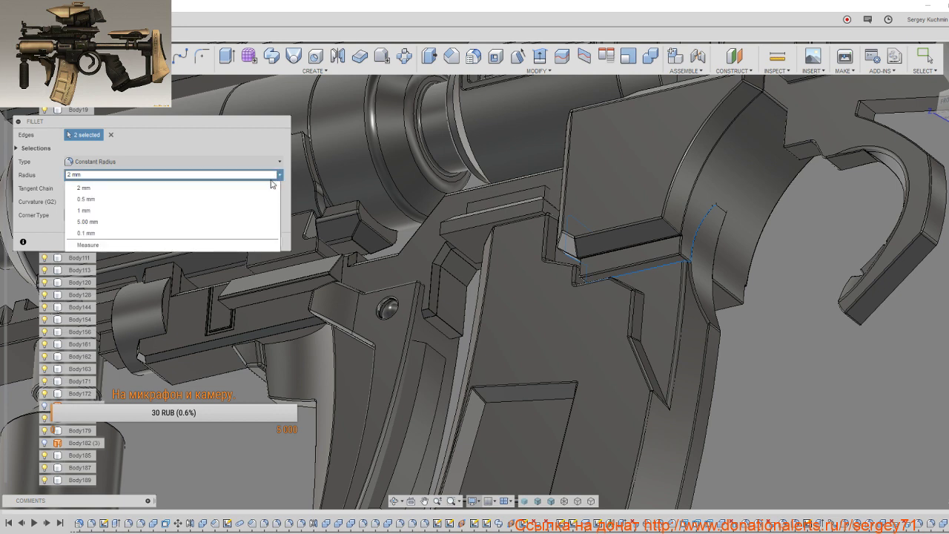
pyautogui.click(182, 199)
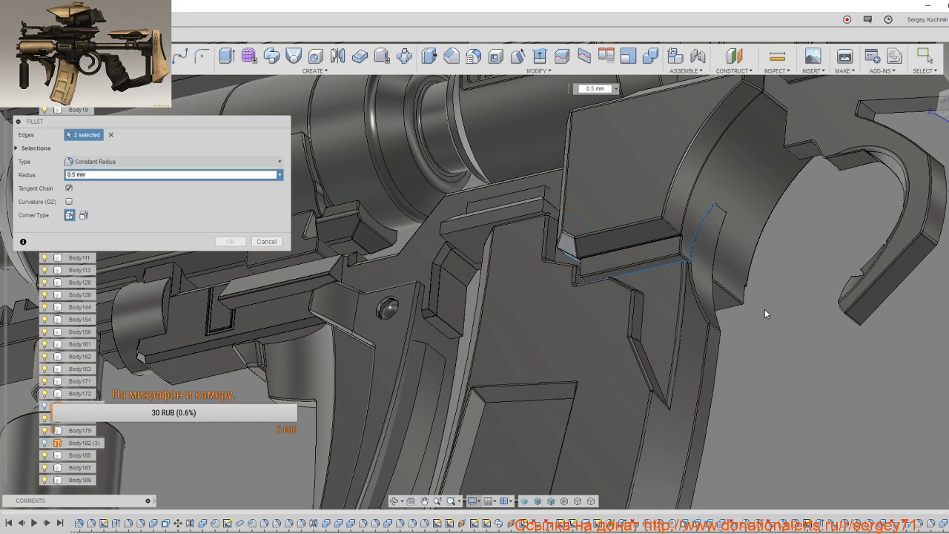
pyautogui.click(718, 371)
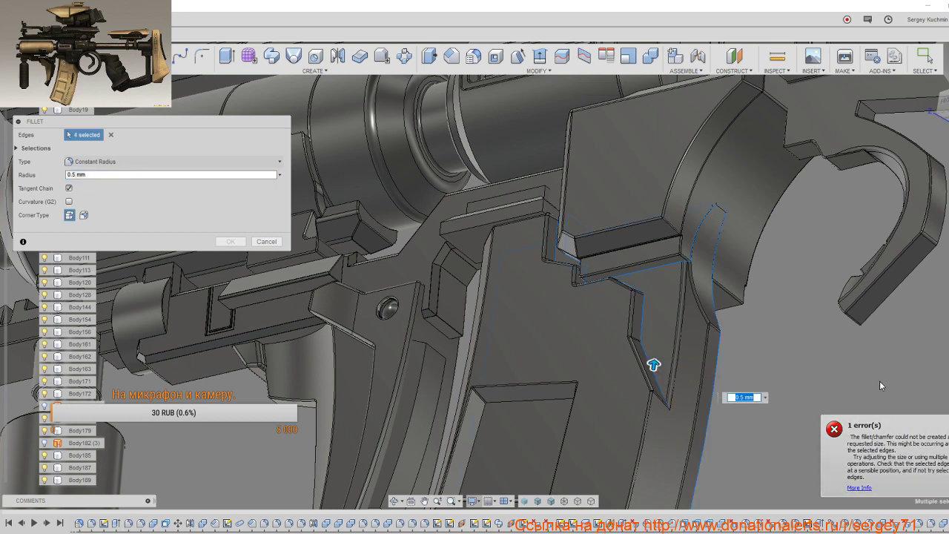
pyautogui.click(266, 241)
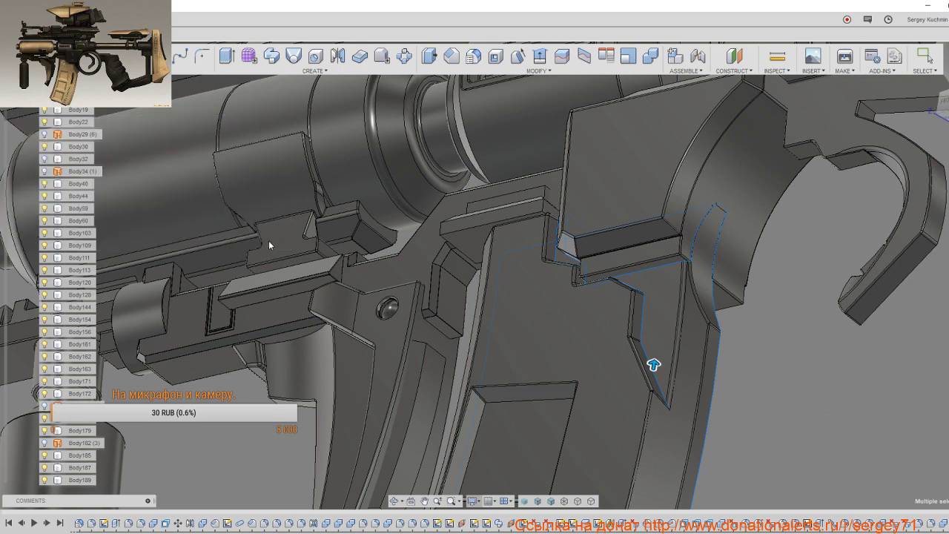
# Step: Hide the large magazine body and orbit to view beneath the receiver
pyautogui.click(678, 363)
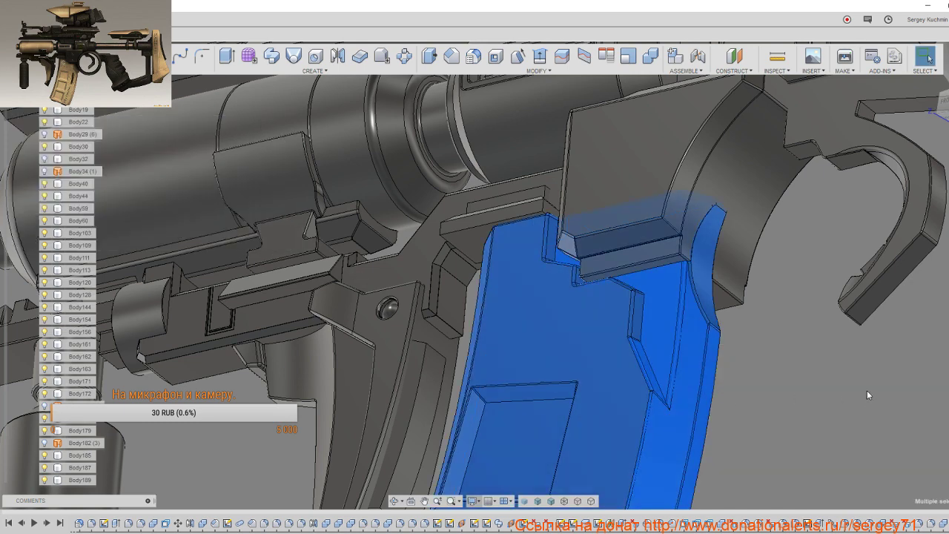
pyautogui.press('v')
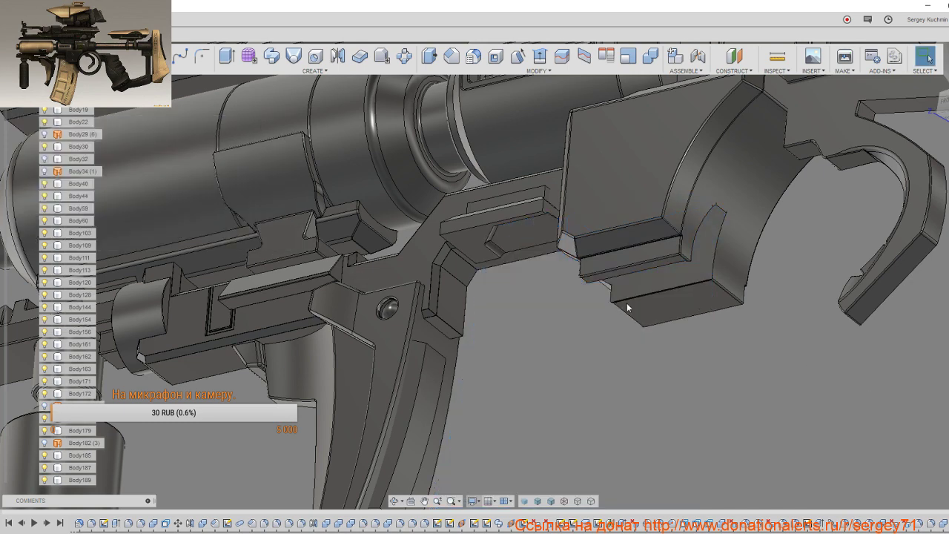
pyautogui.moveTo(628, 307)
pyautogui.keyDown('shift'); pyautogui.mouseDown(button='middle')
pyautogui.moveTo(658, 294)
pyautogui.moveTo(608, 312)
pyautogui.mouseUp(button='middle'); pyautogui.keyUp('shift')
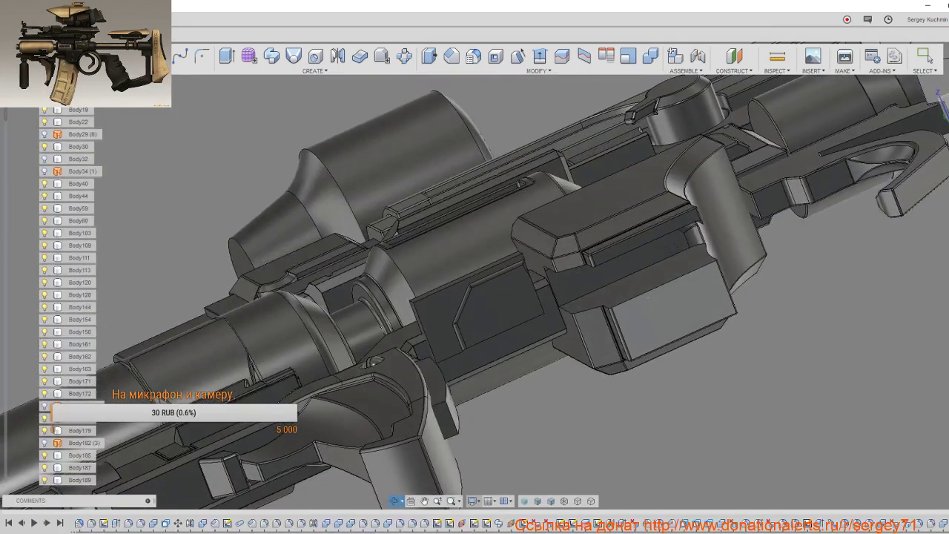
pyautogui.scroll(3, 670, 258)
pyautogui.scroll(2, 670, 258)
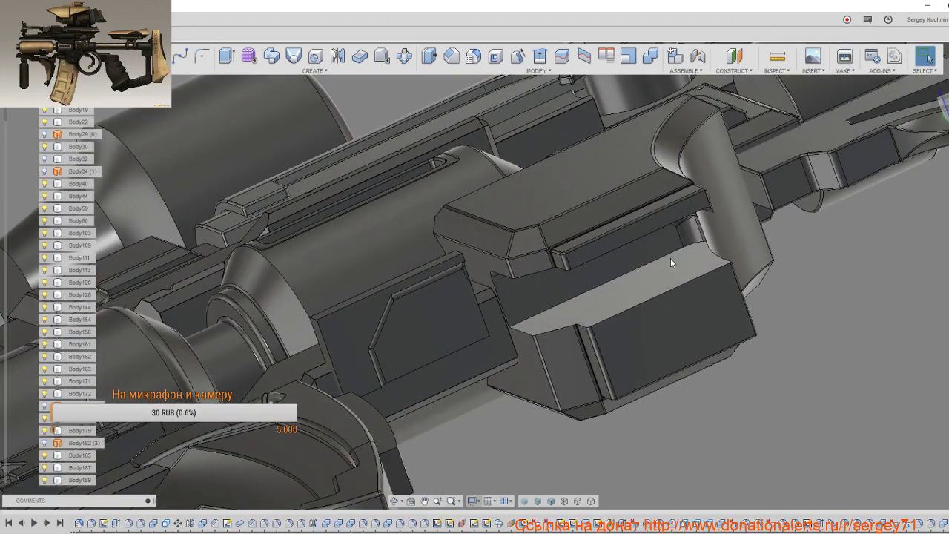
pyautogui.press('f')
pyautogui.click(669, 253)
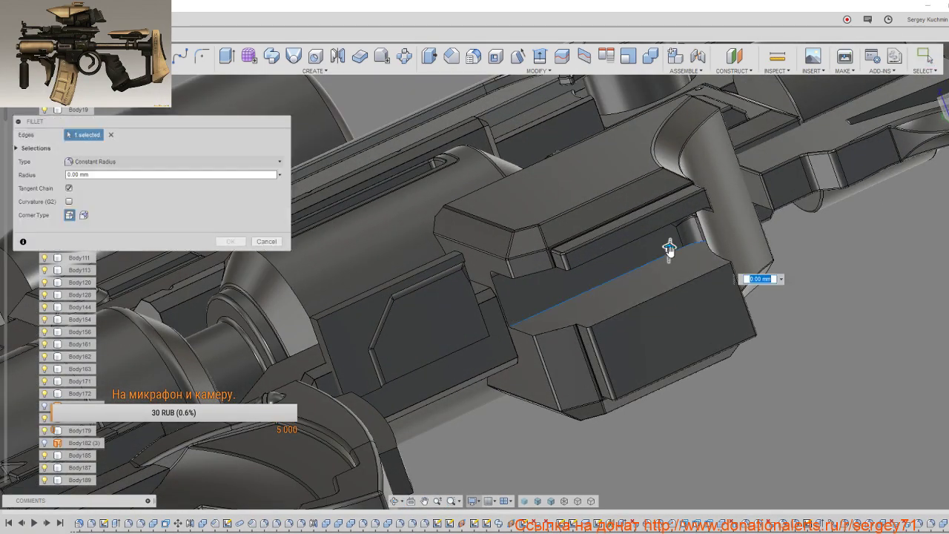
pyautogui.moveTo(669, 253)
pyautogui.keyDown('shift'); pyautogui.mouseDown(button='middle')
pyautogui.moveTo(660, 239)
pyautogui.moveTo(667, 250)
pyautogui.mouseUp(button='middle'); pyautogui.keyUp('shift')
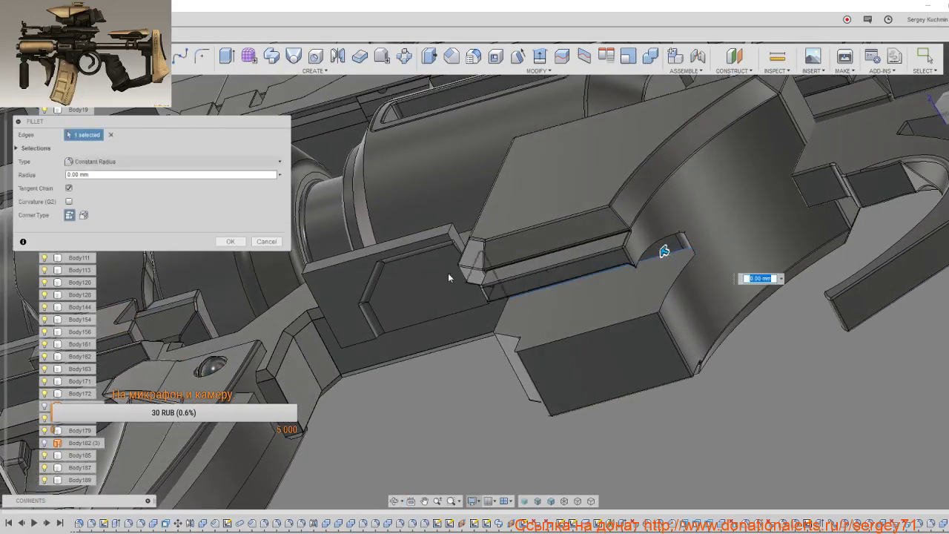
pyautogui.click(259, 243)
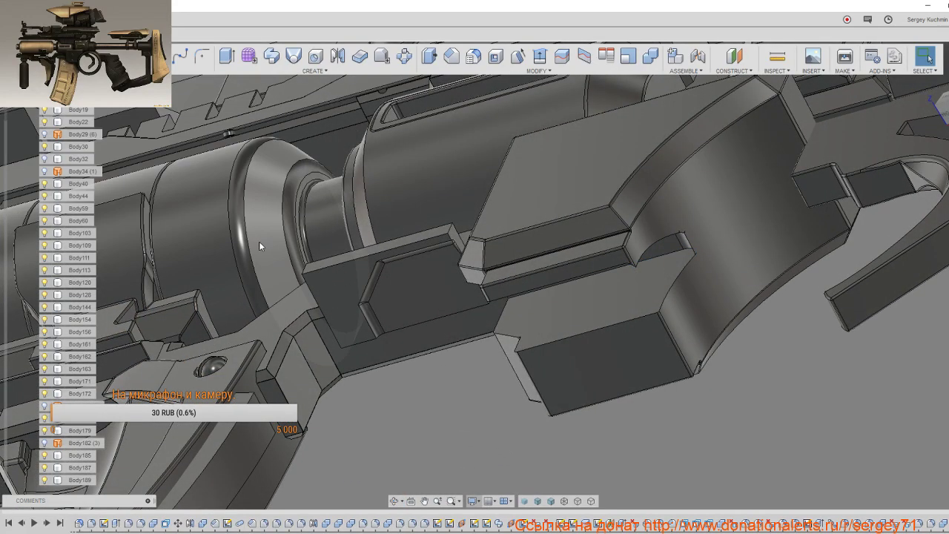
# Step: Unisolate the model via the canvas context menu and show all hidden bodies
pyautogui.rightClick(792, 426)
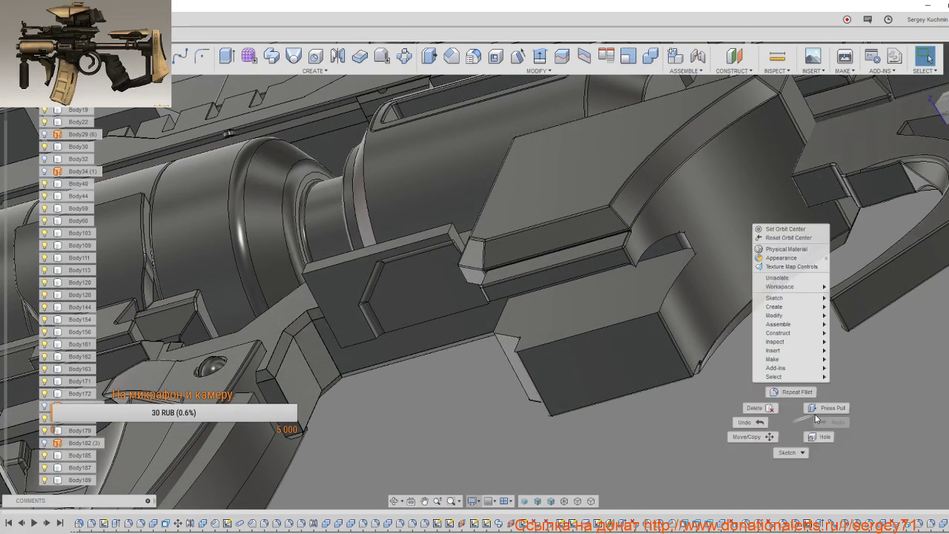
pyautogui.click(810, 283)
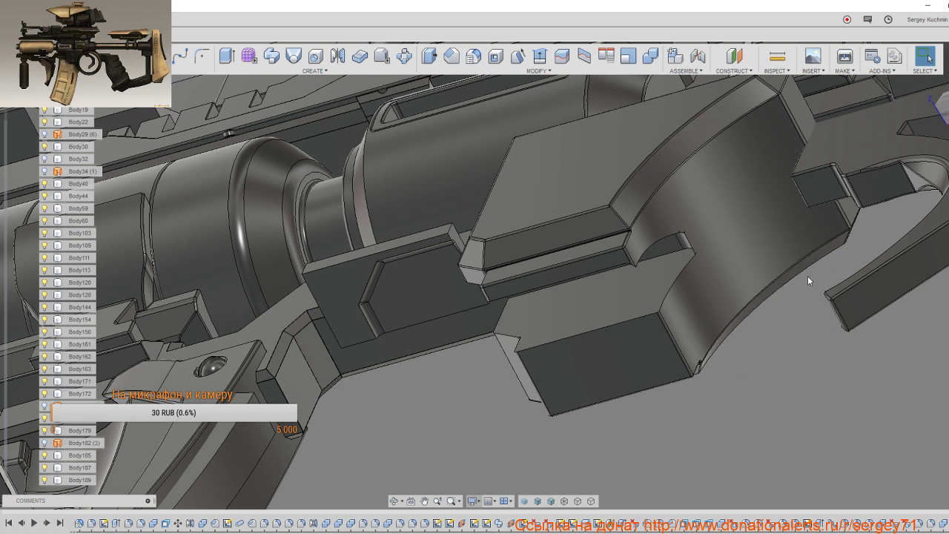
pyautogui.rightClick(780, 355)
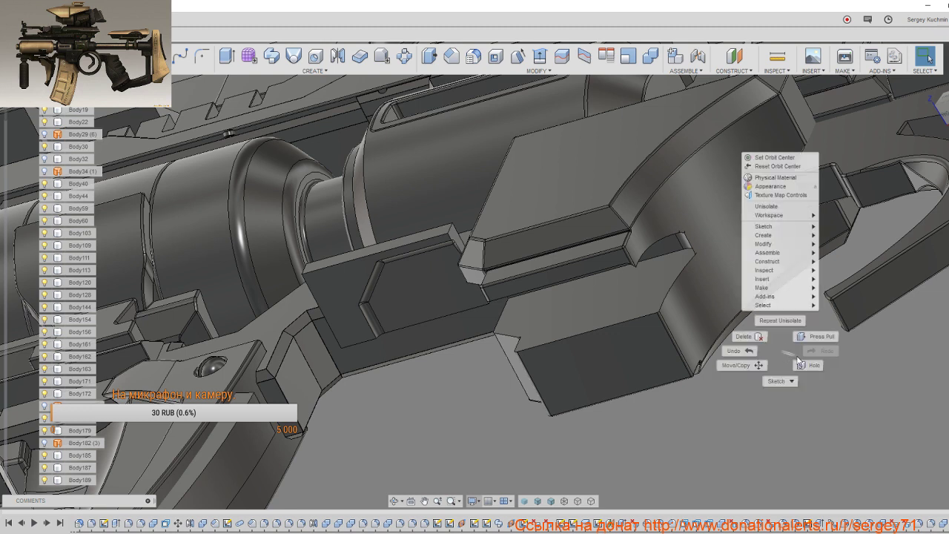
pyautogui.click(781, 207)
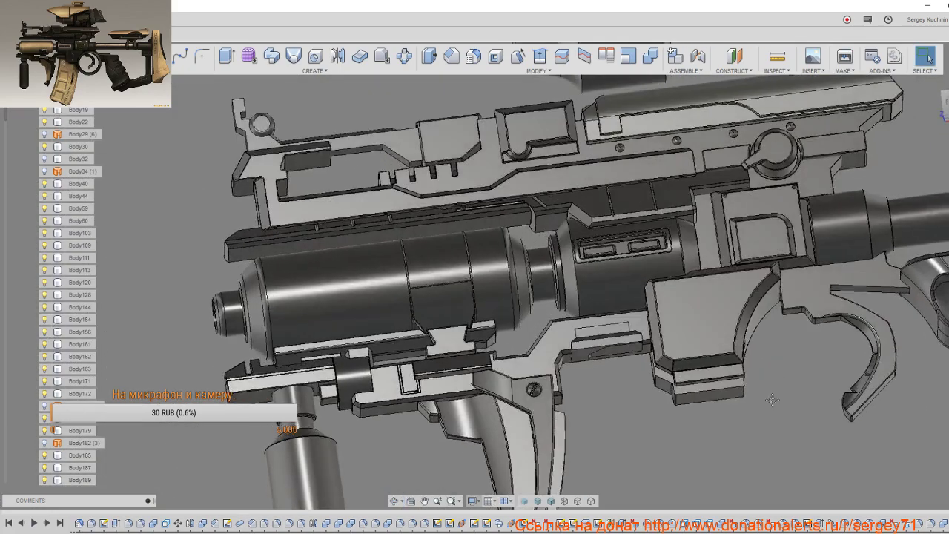
pyautogui.moveTo(771, 401); pyautogui.dragTo(663, 347, button='middle')
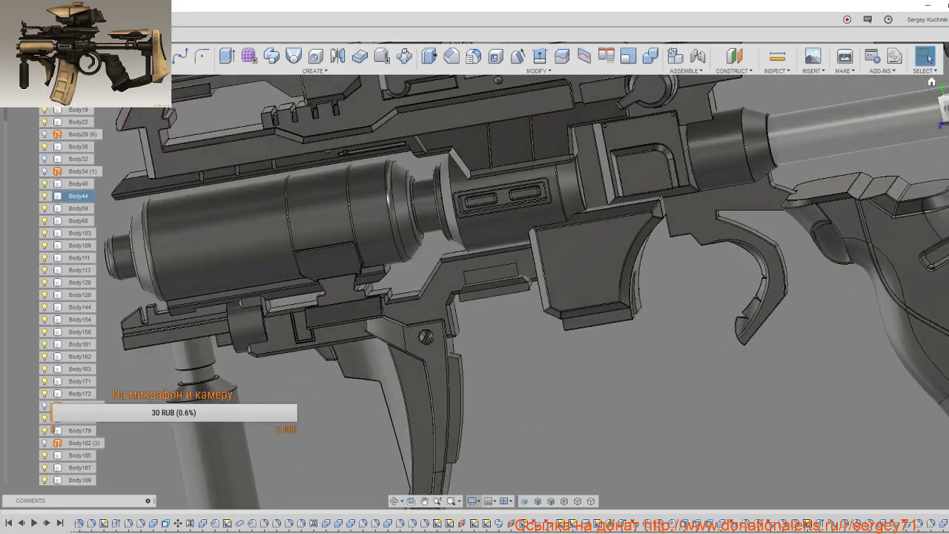
pyautogui.keyDown('shift'); pyautogui.moveTo(519, 311); pyautogui.dragTo(569, 297, button='middle'); pyautogui.keyUp('shift')
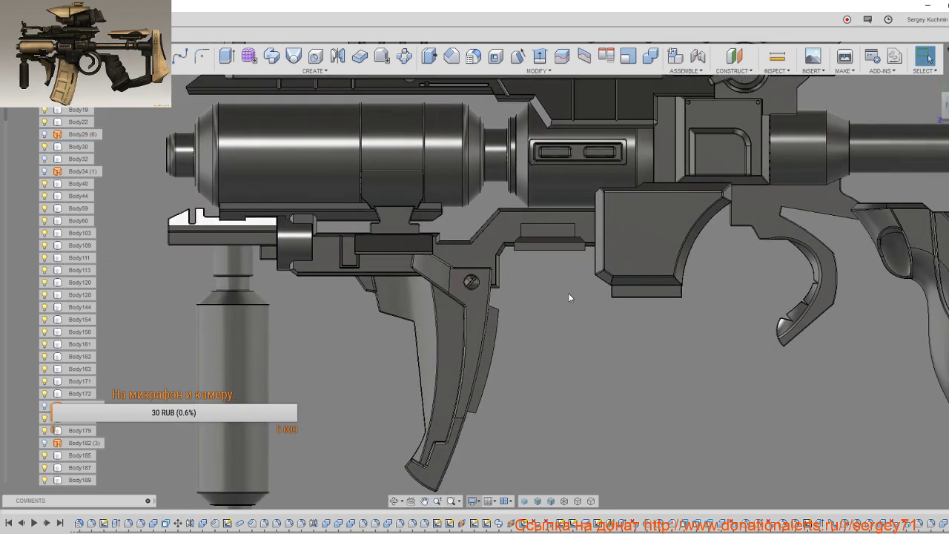
pyautogui.scroll(-2, 567, 292)
pyautogui.rightClick(570, 345)
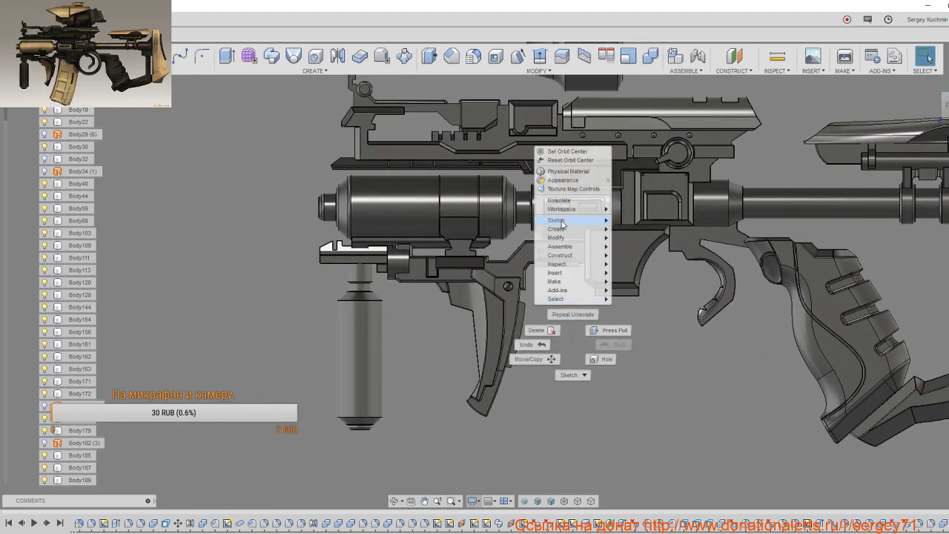
pyautogui.click(558, 200)
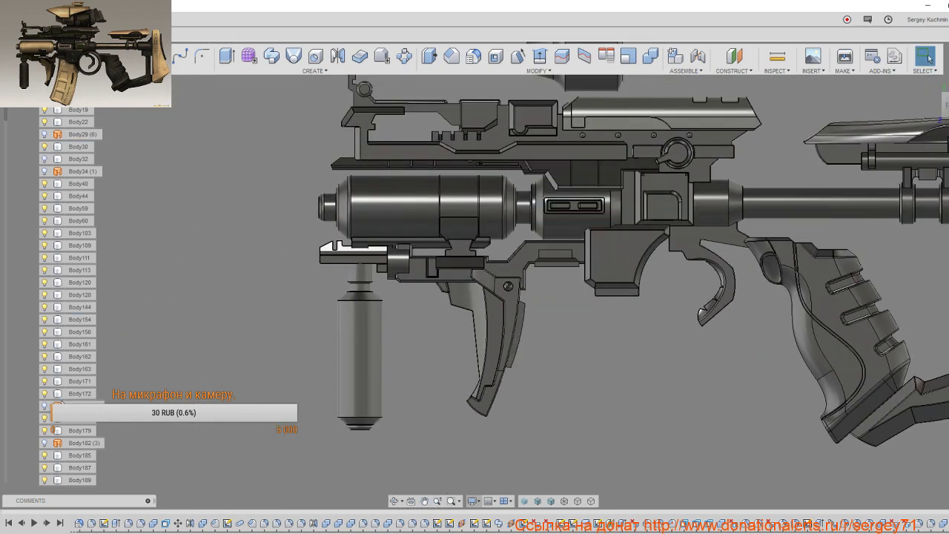
# Step: Show the magazine body again and start Mirror from the Model Toolbox
pyautogui.press('v')
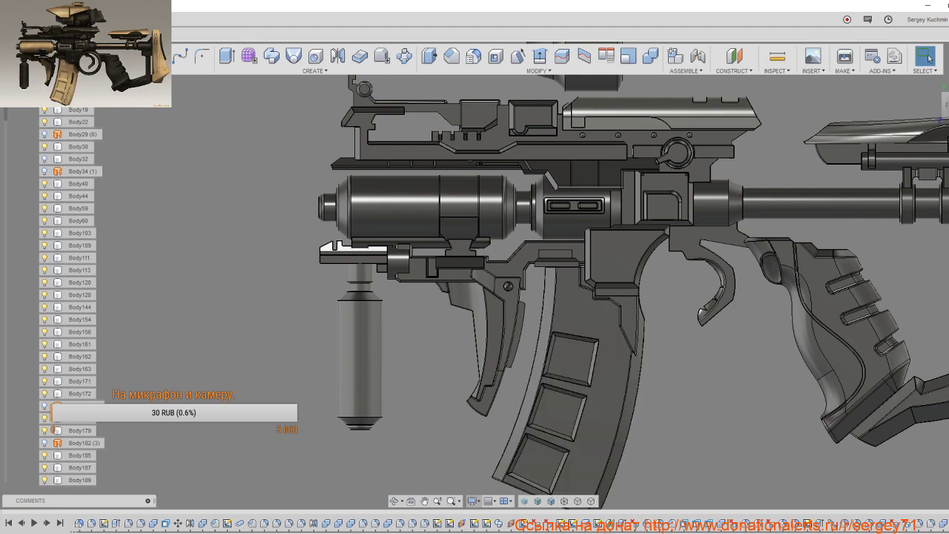
pyautogui.moveTo(611, 248)
pyautogui.keyDown('shift'); pyautogui.mouseDown(button='middle')
pyautogui.moveTo(574, 193)
pyautogui.moveTo(576, 206)
pyautogui.mouseUp(button='middle'); pyautogui.keyUp('shift')
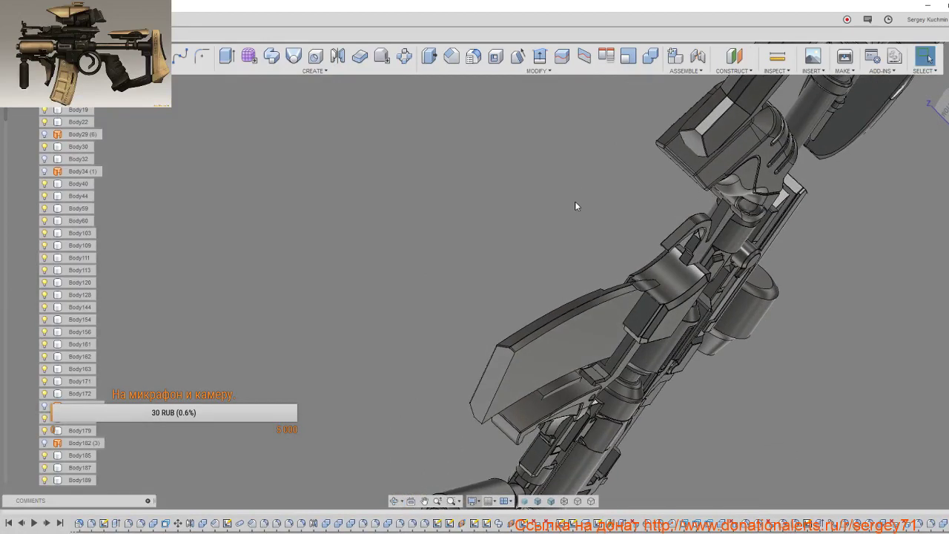
pyautogui.press('s')
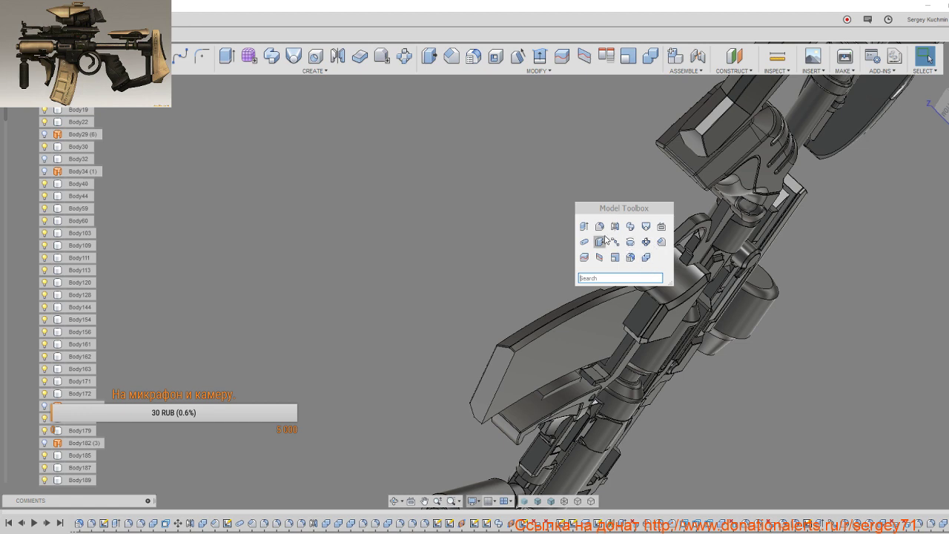
pyautogui.click(612, 230)
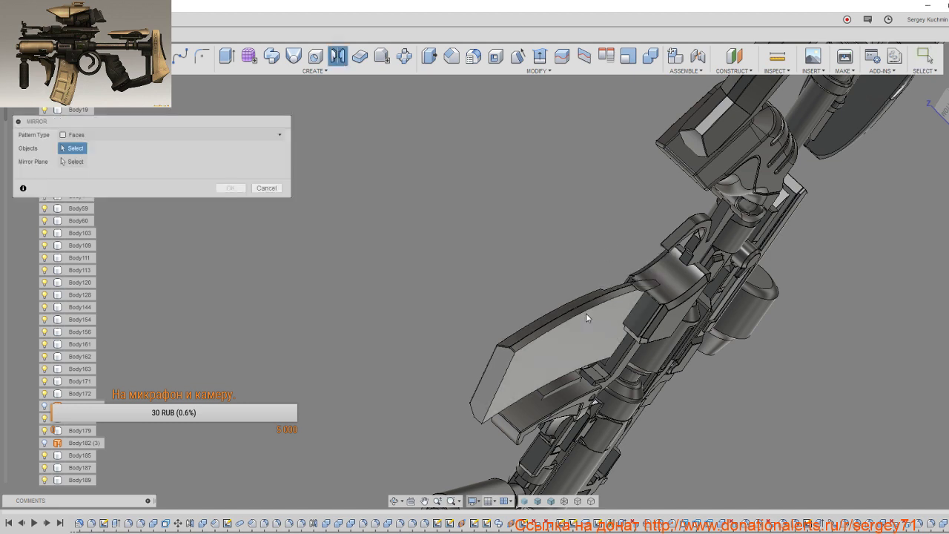
# Step: Mirror the magazine as a Bodies pattern, using its inner face as the mirror plane
pyautogui.click(228, 135)
pyautogui.click(199, 160)
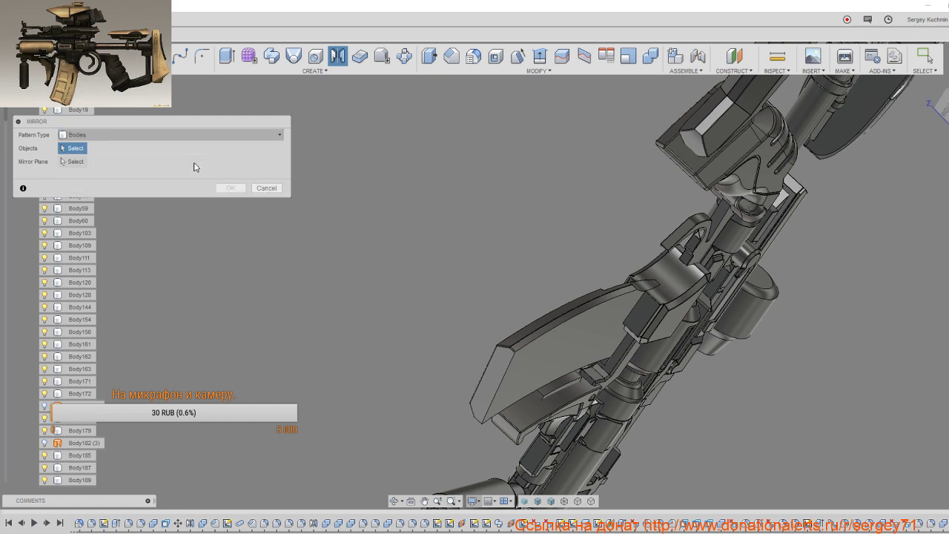
pyautogui.click(543, 368)
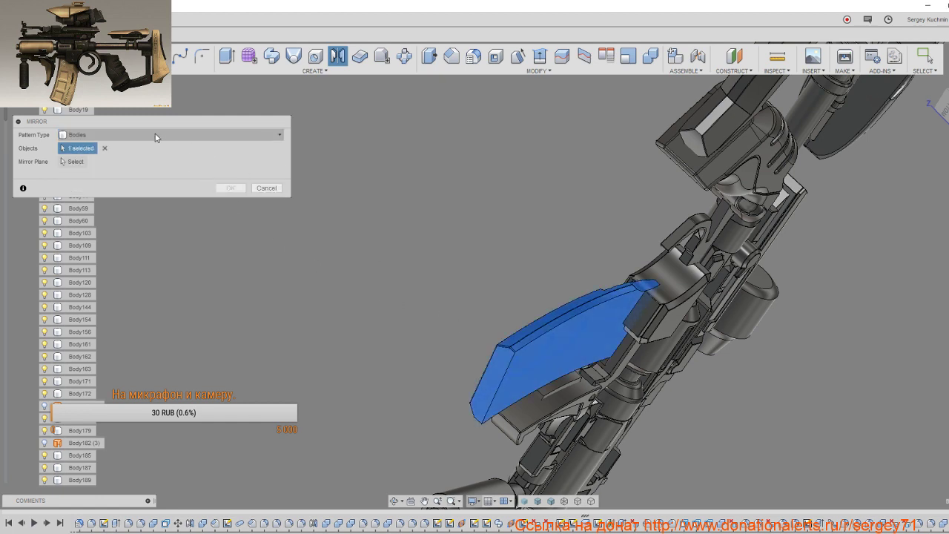
pyautogui.click(74, 162)
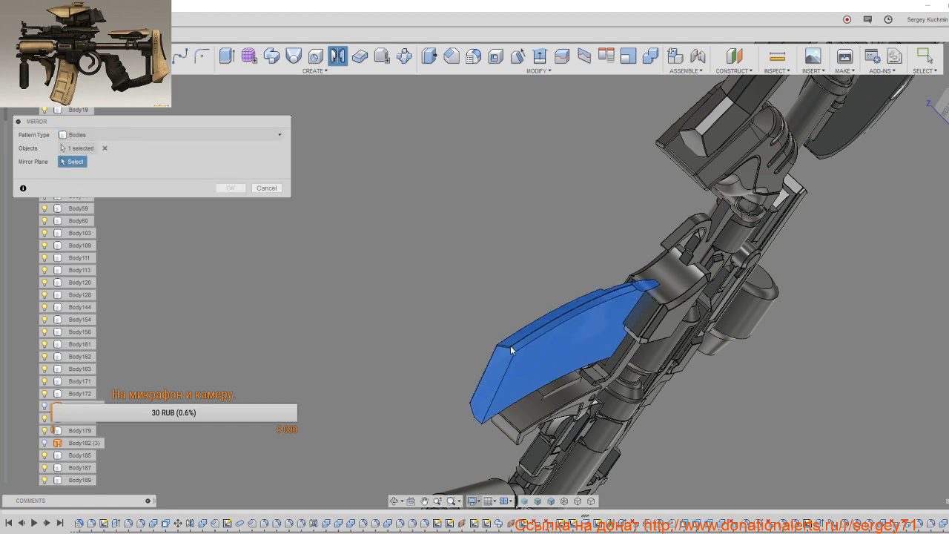
pyautogui.click(538, 361)
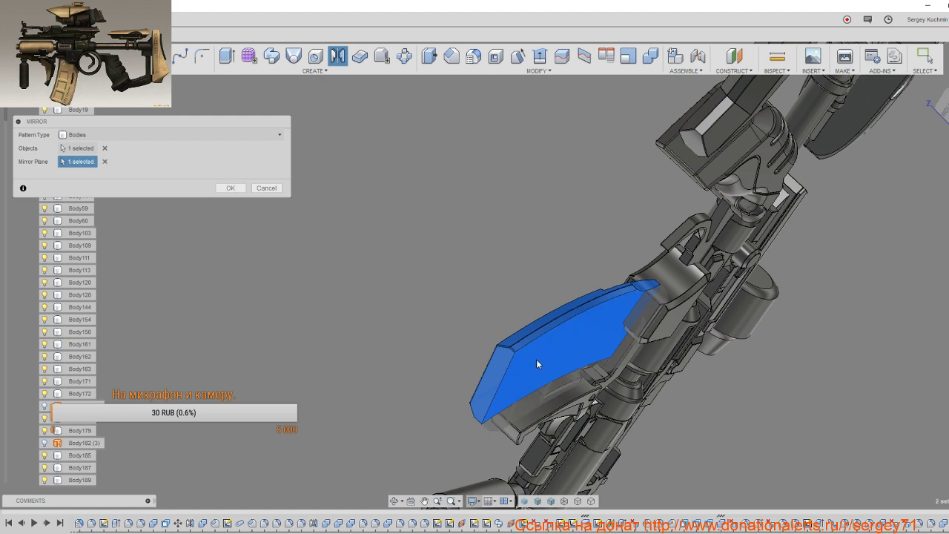
pyautogui.click(230, 187)
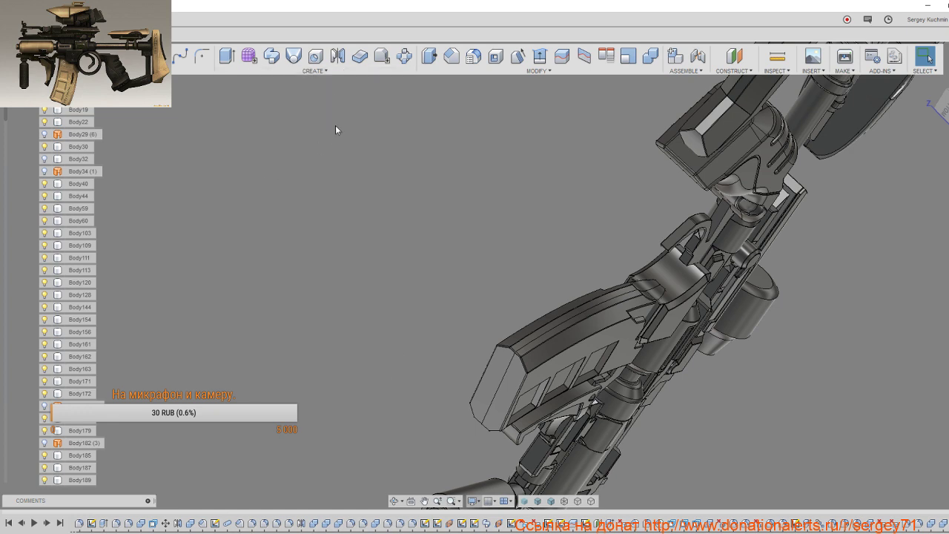
# Step: Join the large magazine body with the inner magazine body, without keeping the tool body
pyautogui.press('s')
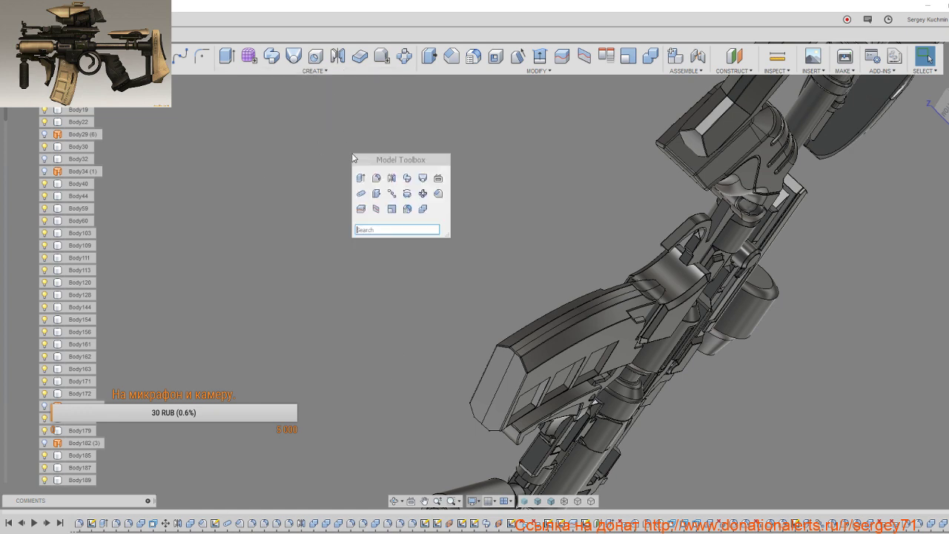
pyautogui.click(421, 210)
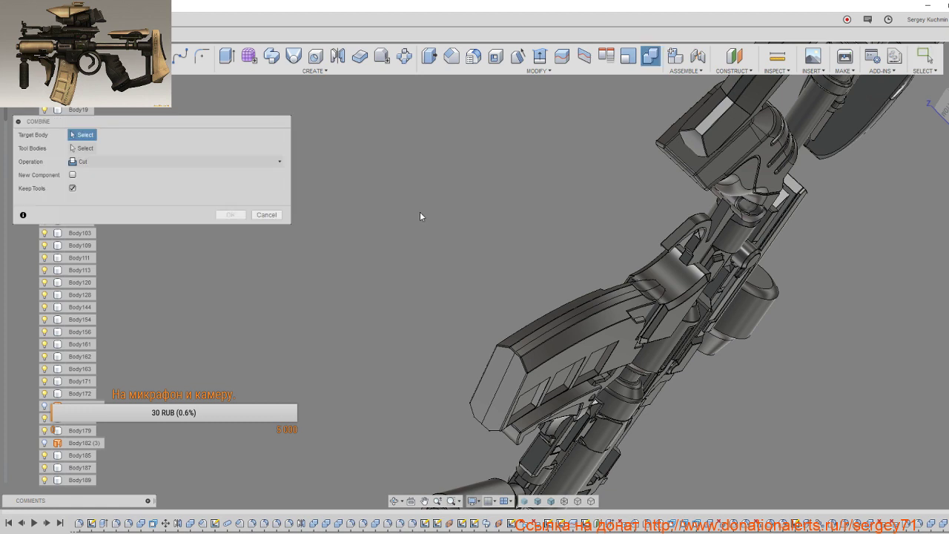
pyautogui.click(274, 164)
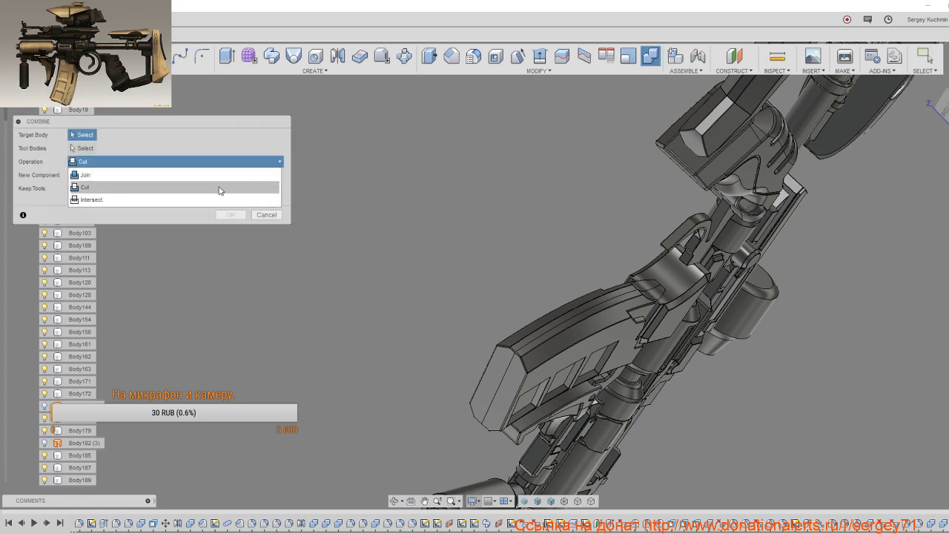
pyautogui.click(212, 179)
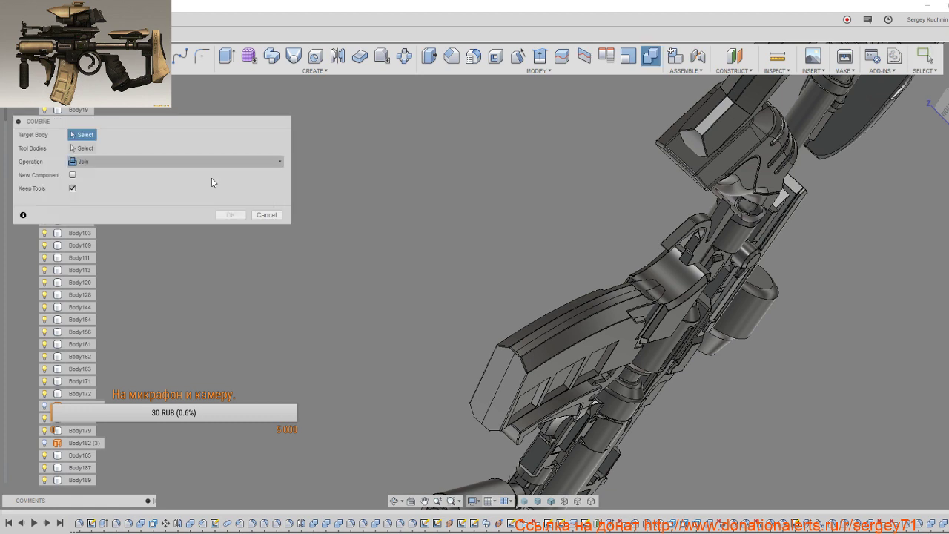
pyautogui.click(72, 188)
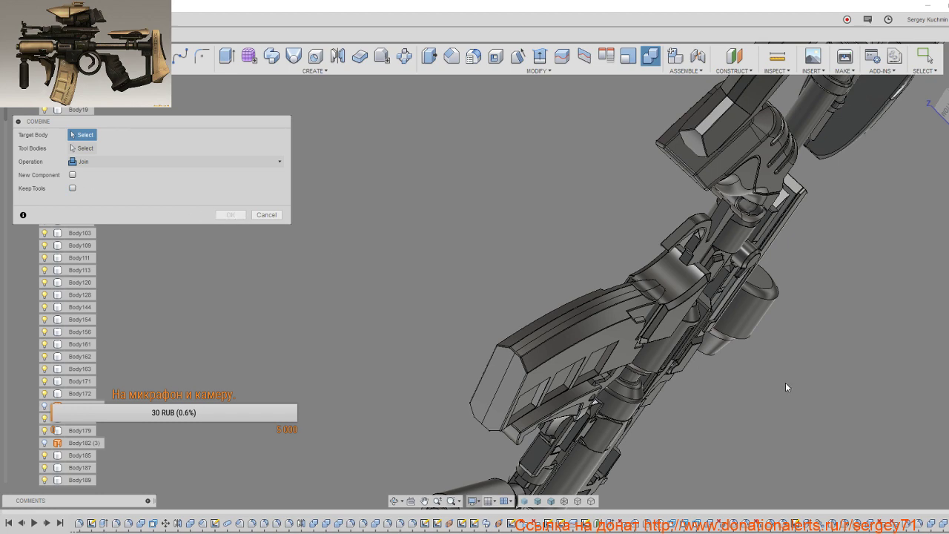
pyautogui.scroll(3, 586, 324)
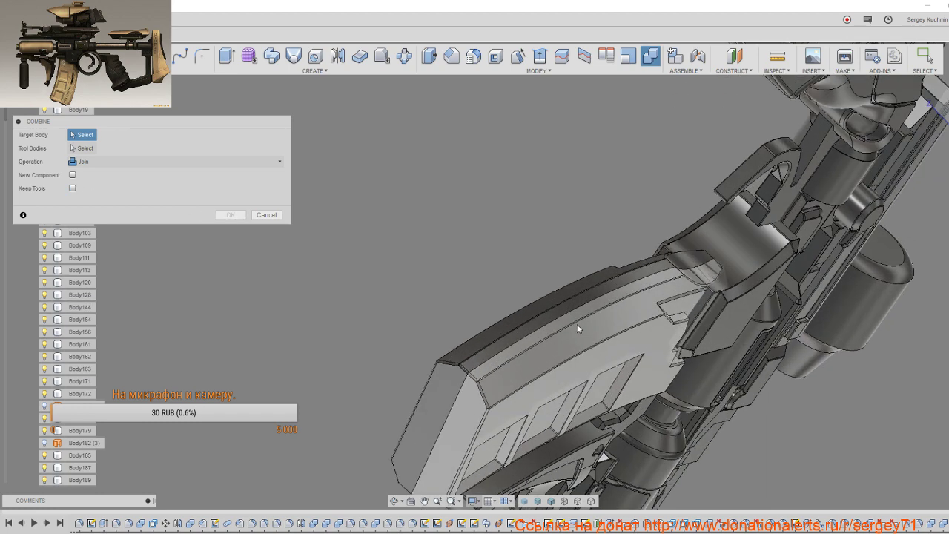
pyautogui.click(509, 317)
pyautogui.click(528, 342)
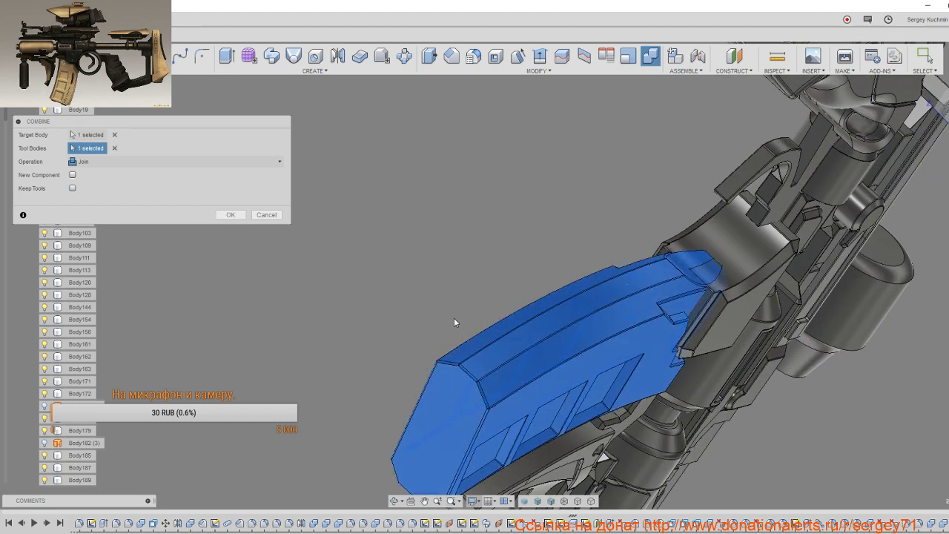
pyautogui.click(230, 215)
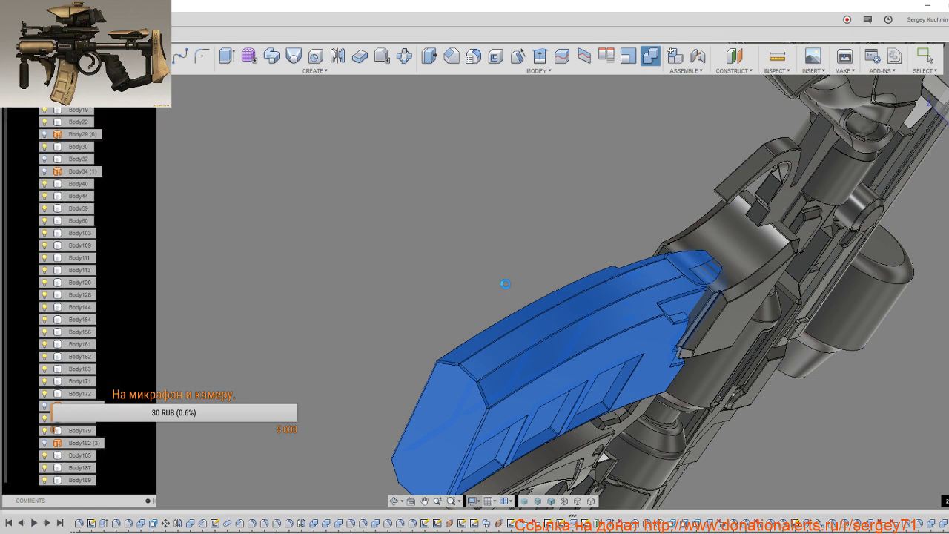
# Step: Orbit and zoom around the joined magazine and receiver, then fit the whole rifle in view
pyautogui.scroll(-3, 565, 359)
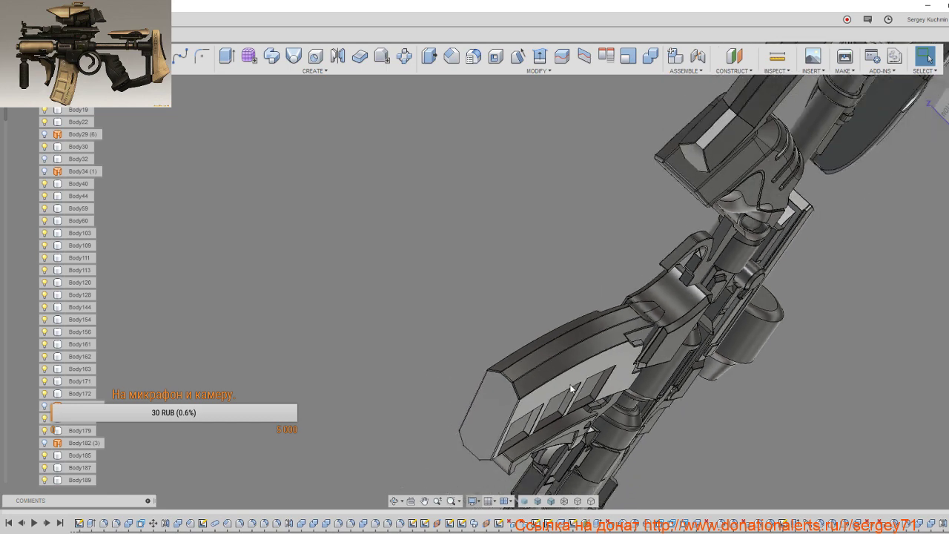
pyautogui.scroll(-3, 571, 361)
pyautogui.scroll(-1, 577, 362)
pyautogui.click(932, 82)
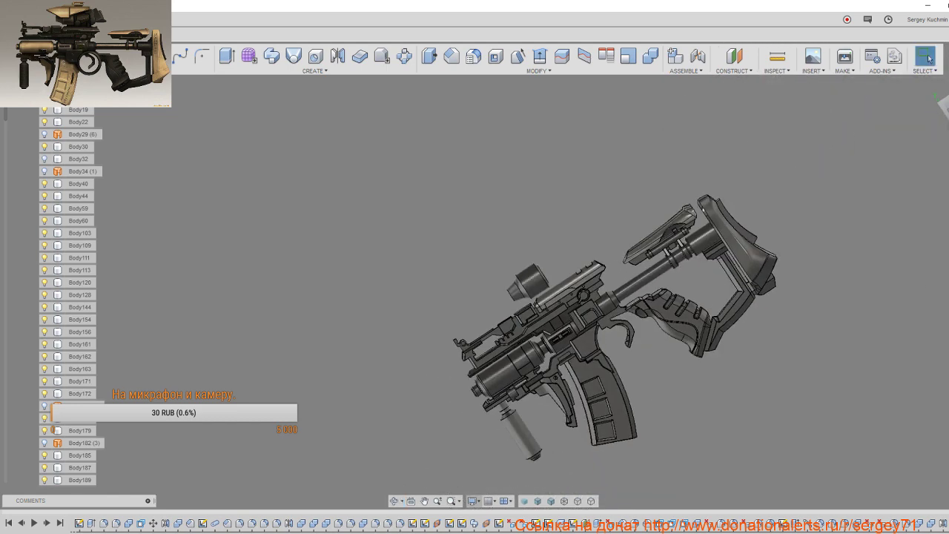
pyautogui.click(942, 109)
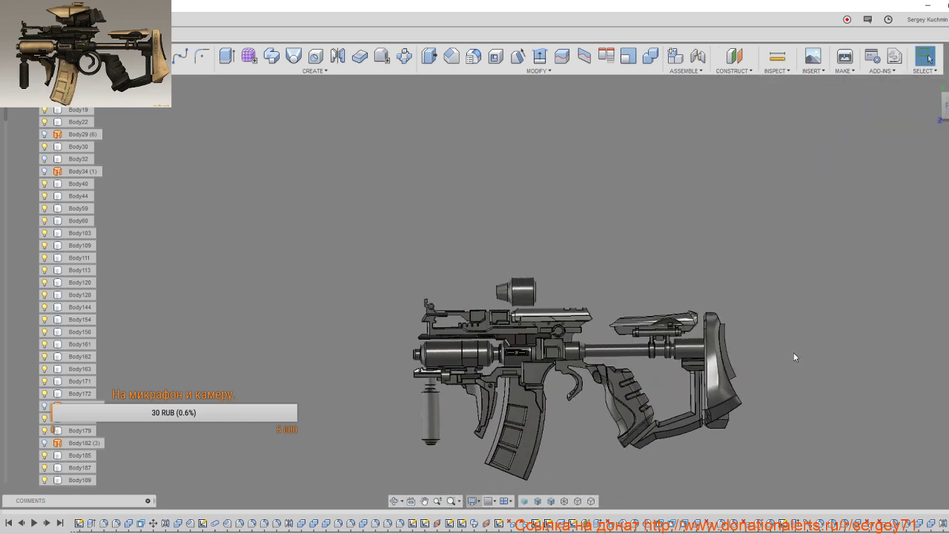
pyautogui.moveTo(569, 303)
pyautogui.keyDown('shift'); pyautogui.mouseDown(button='middle')
pyautogui.moveTo(600, 311)
pyautogui.moveTo(518, 306)
pyautogui.moveTo(504, 318)
pyautogui.moveTo(601, 363)
pyautogui.mouseUp(button='middle'); pyautogui.keyUp('shift')
pyautogui.scroll(5, 614, 315)
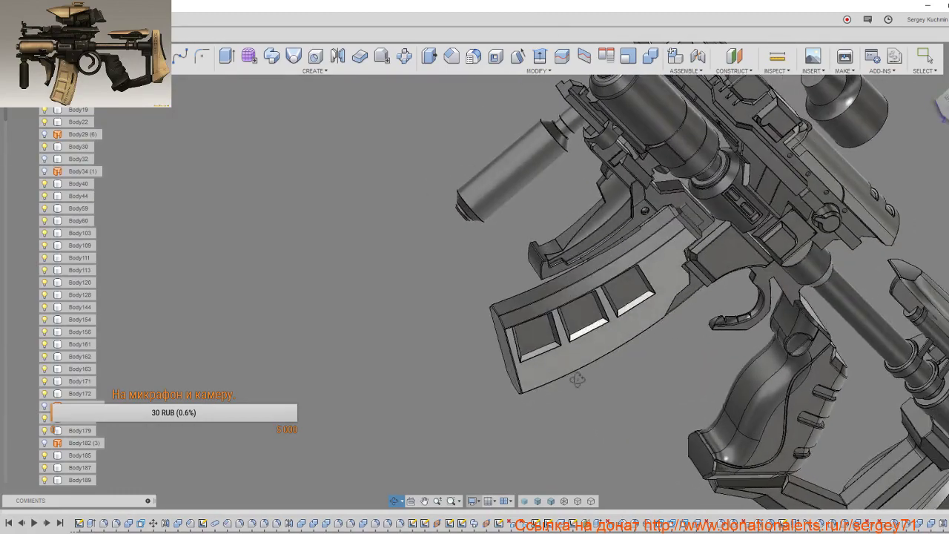
pyautogui.scroll(3, 621, 293)
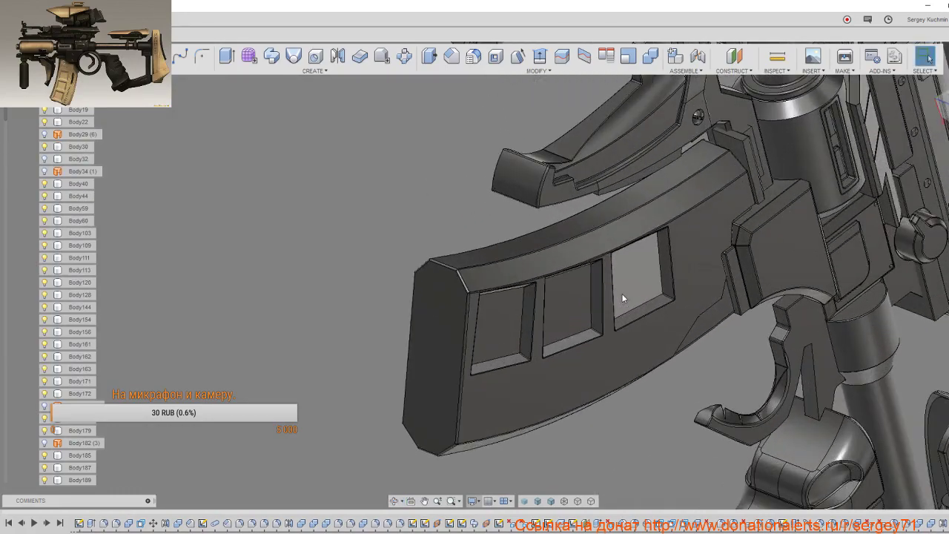
pyautogui.moveTo(621, 293)
pyautogui.keyDown('shift'); pyautogui.mouseDown(button='middle')
pyautogui.moveTo(663, 326)
pyautogui.moveTo(725, 326)
pyautogui.moveTo(612, 348)
pyautogui.mouseUp(button='middle'); pyautogui.keyUp('shift')
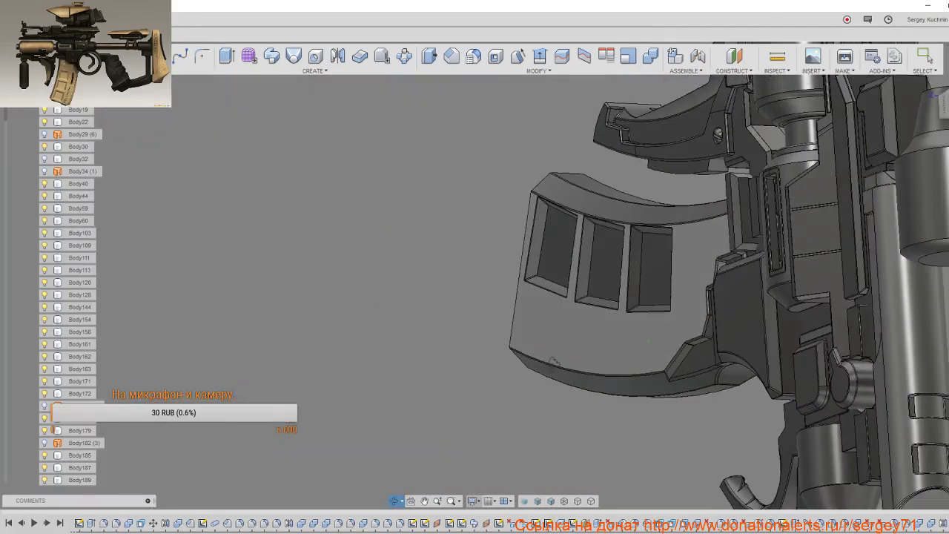
pyautogui.moveTo(611, 348)
pyautogui.keyDown('shift'); pyautogui.mouseDown(button='middle')
pyautogui.moveTo(604, 362)
pyautogui.moveTo(563, 348)
pyautogui.mouseUp(button='middle'); pyautogui.keyUp('shift')
pyautogui.scroll(5, 604, 362)
pyautogui.scroll(3, 600, 335)
pyautogui.keyDown('shift'); pyautogui.moveTo(641, 299); pyautogui.dragTo(671, 294, button='middle'); pyautogui.keyUp('shift')
pyautogui.scroll(-2, 646, 291)
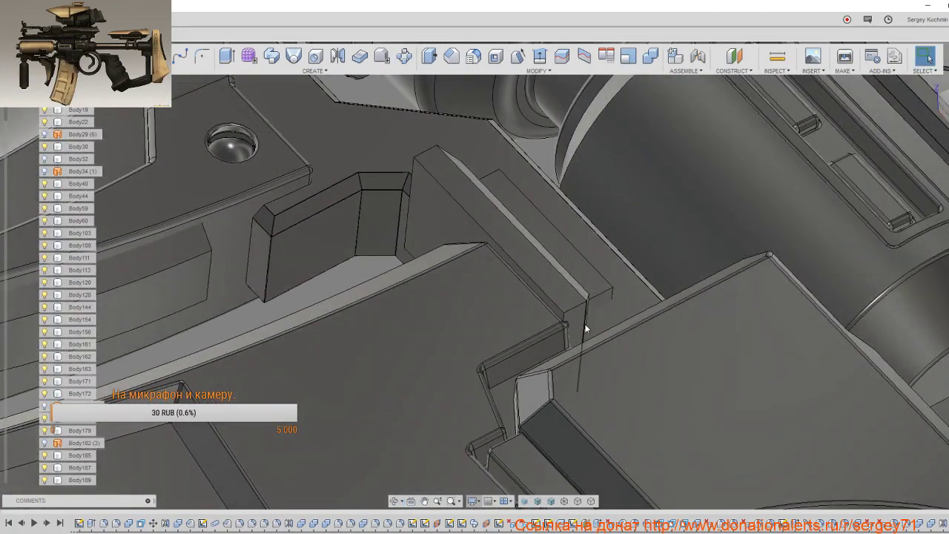
pyautogui.scroll(-2, 582, 326)
pyautogui.scroll(-2, 583, 326)
pyautogui.scroll(-3, 583, 326)
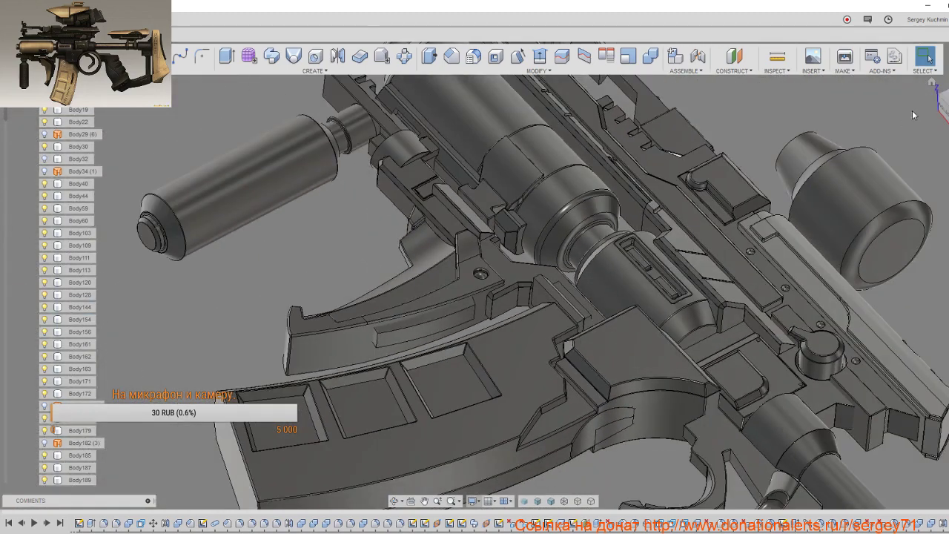
pyautogui.press('F6')
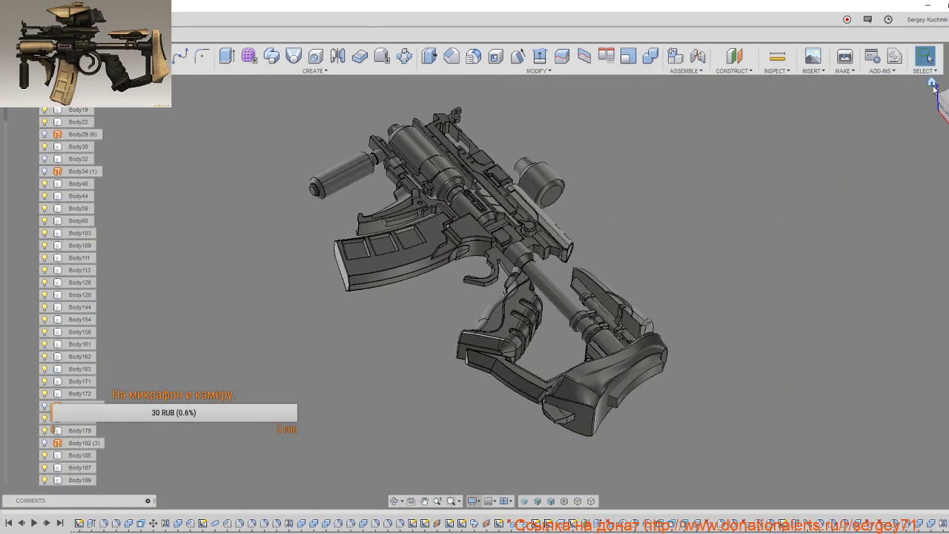
pyautogui.keyDown('shift'); pyautogui.moveTo(834, 195); pyautogui.dragTo(786, 322, button='middle'); pyautogui.keyUp('shift')
# Step: Save a new version of the rifle design with the 'User Saved' description
pyautogui.hotkey('ctrl', 's')
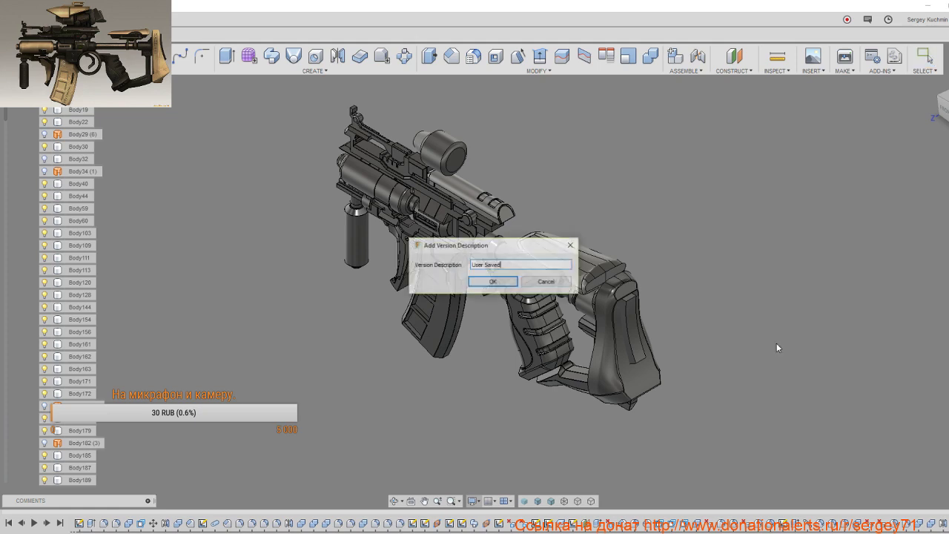
pyautogui.click(487, 285)
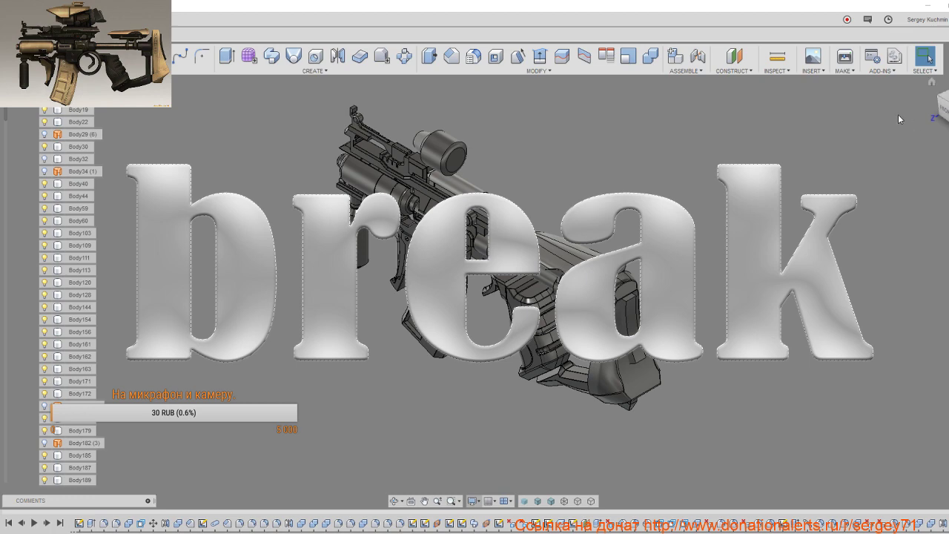
pyautogui.click(942, 107)
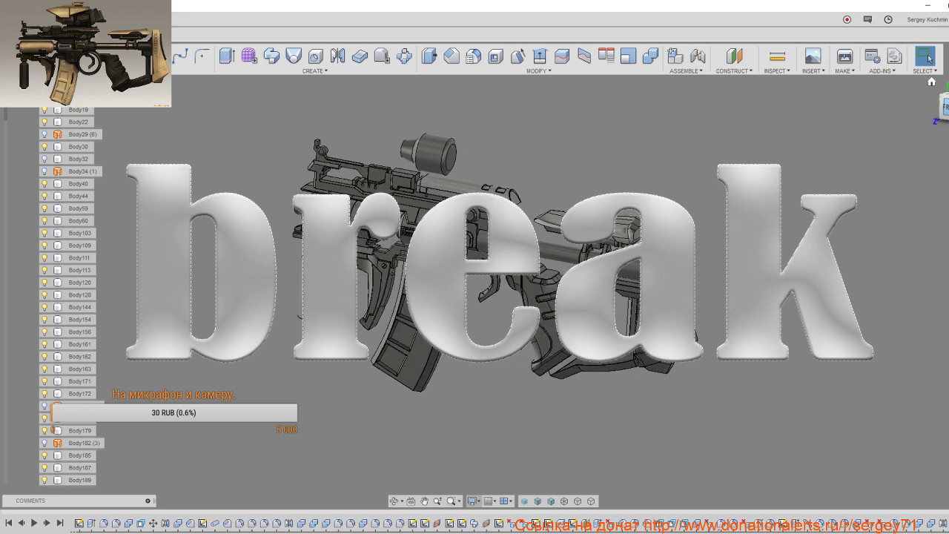
pyautogui.moveTo(864, 220); pyautogui.dragTo(853, 222, button='middle')
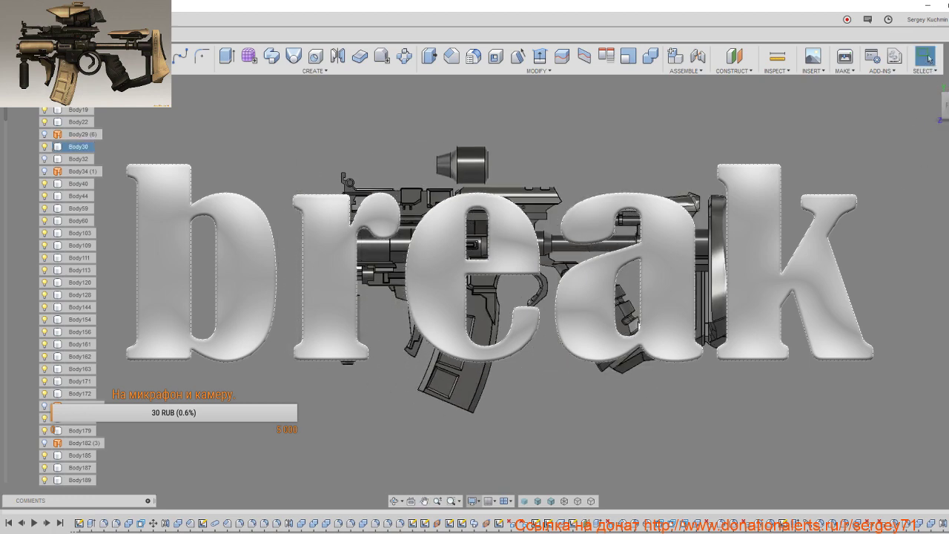
pyautogui.scroll(5, 548, 215)
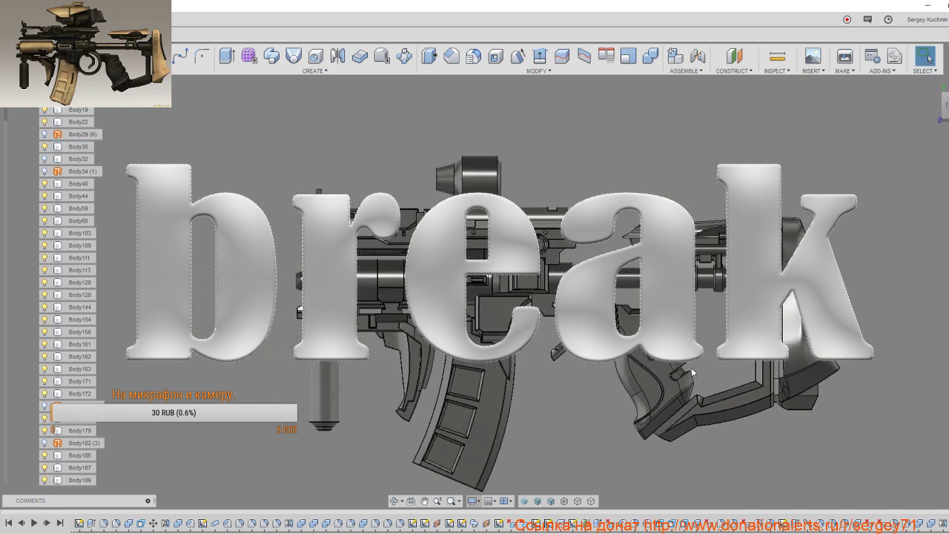
pyautogui.scroll(-3, 691, 367)
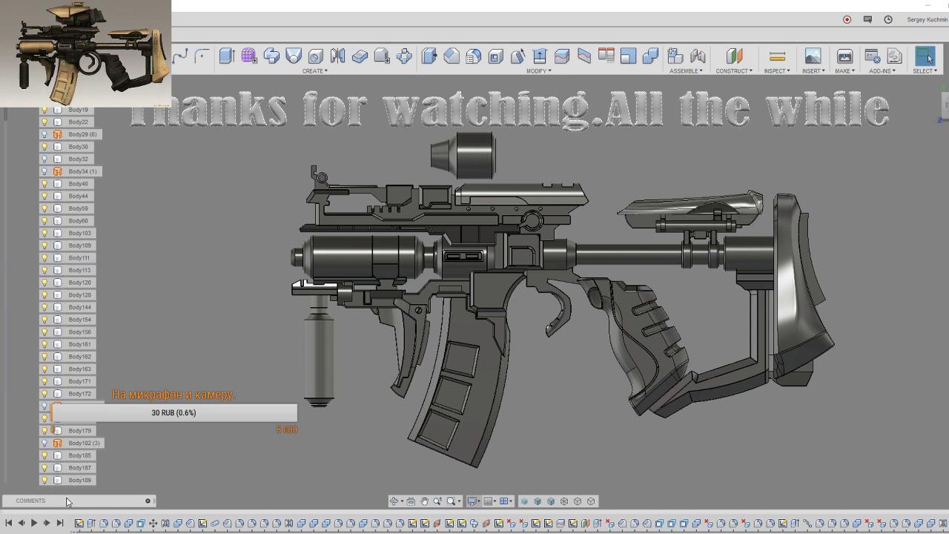
# Step: Show Body32's trigger-guard ring in the browser, then select Body128 to locate it
pyautogui.scroll(-2, 58, 465)
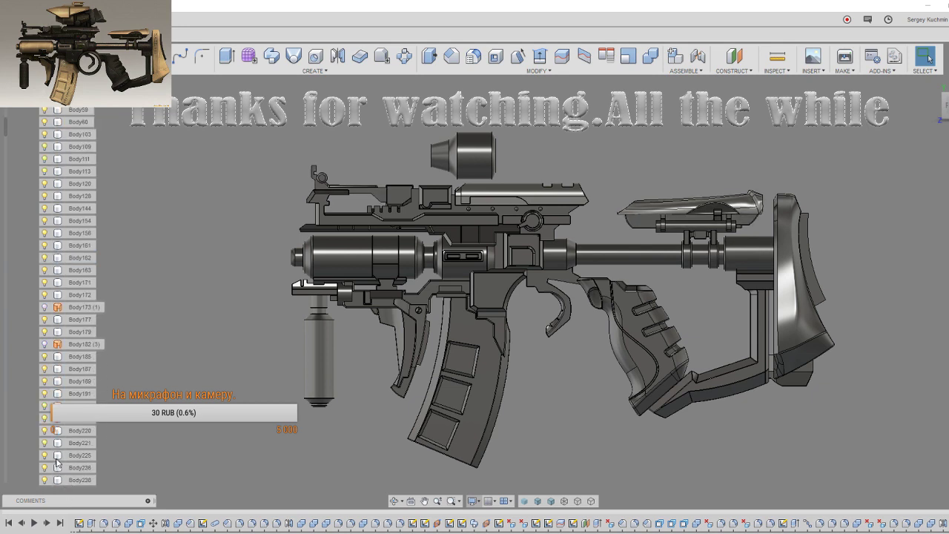
pyautogui.scroll(-8, 58, 463)
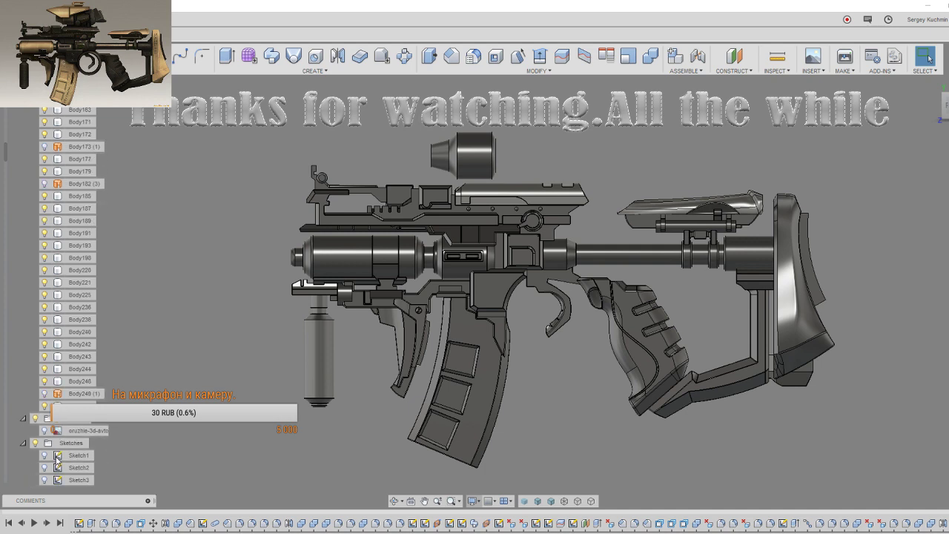
pyautogui.scroll(4, 57, 456)
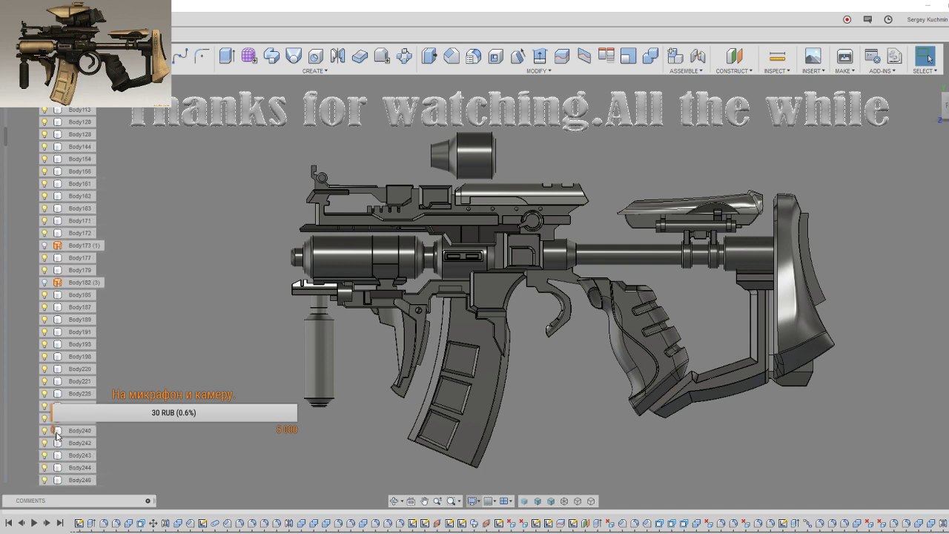
pyautogui.scroll(3, 57, 433)
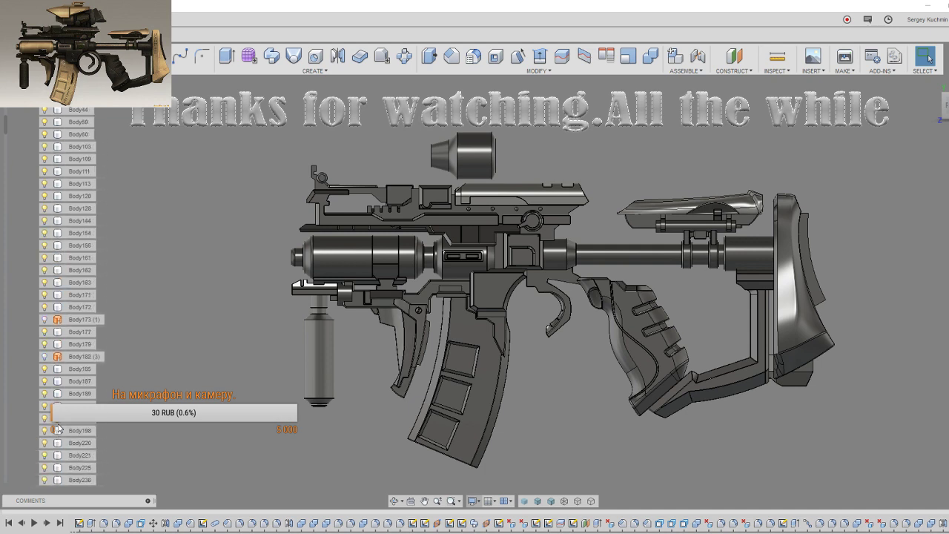
pyautogui.scroll(2, 59, 429)
pyautogui.scroll(2, 61, 428)
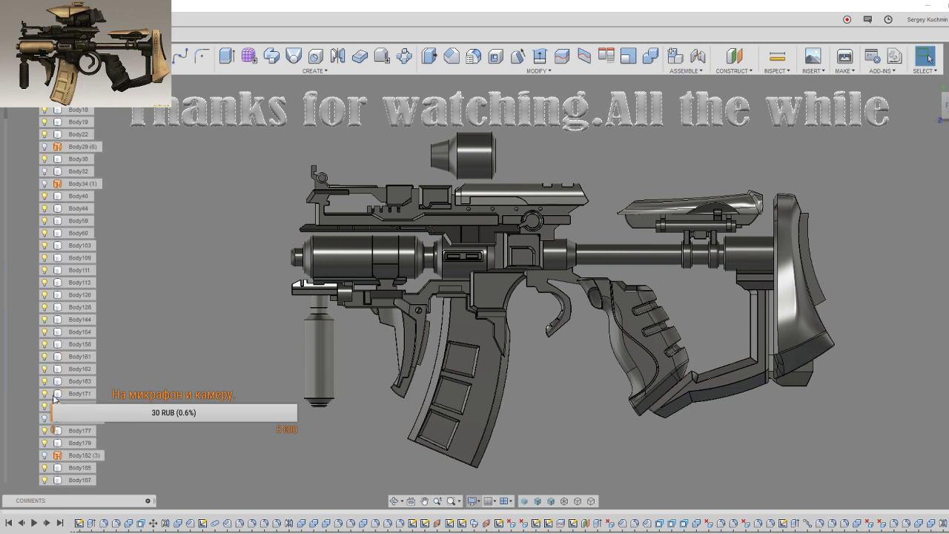
pyautogui.click(47, 173)
pyautogui.click(45, 172)
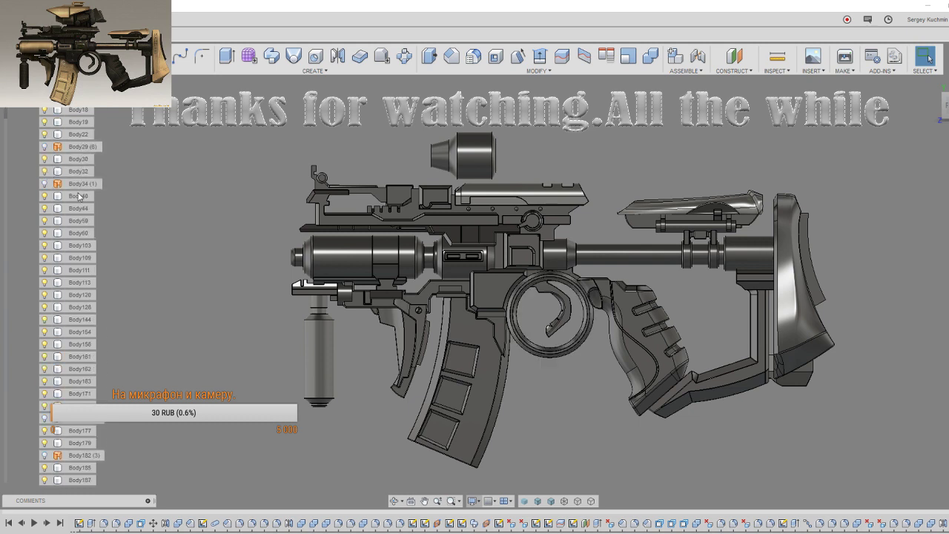
pyautogui.click(51, 311)
pyautogui.moveTo(456, 396); pyautogui.dragTo(429, 413, button='middle')
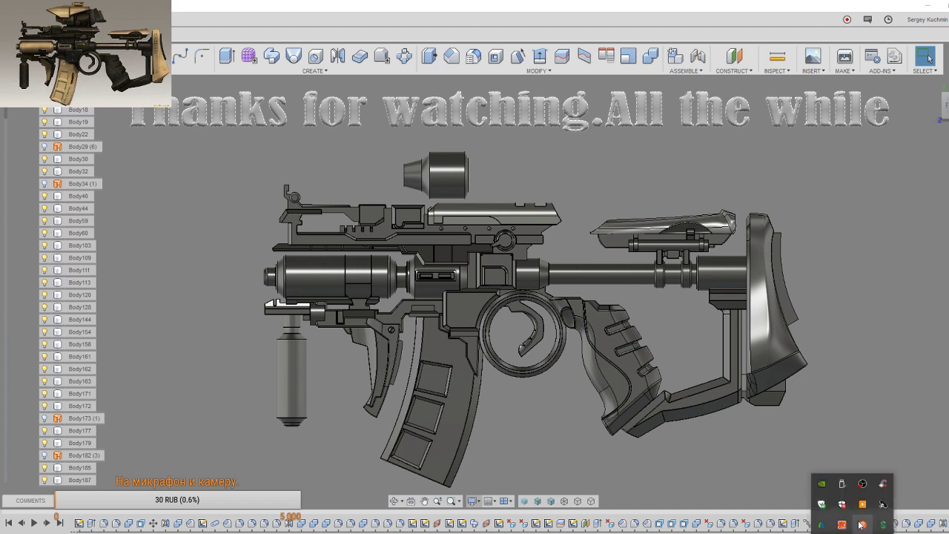
pyautogui.moveTo(923, 523)
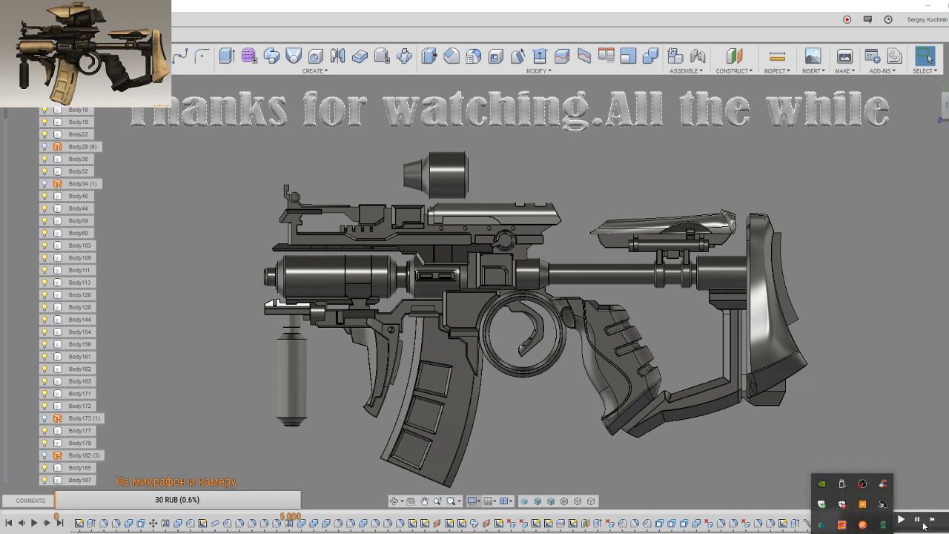
pyautogui.click(932, 521)
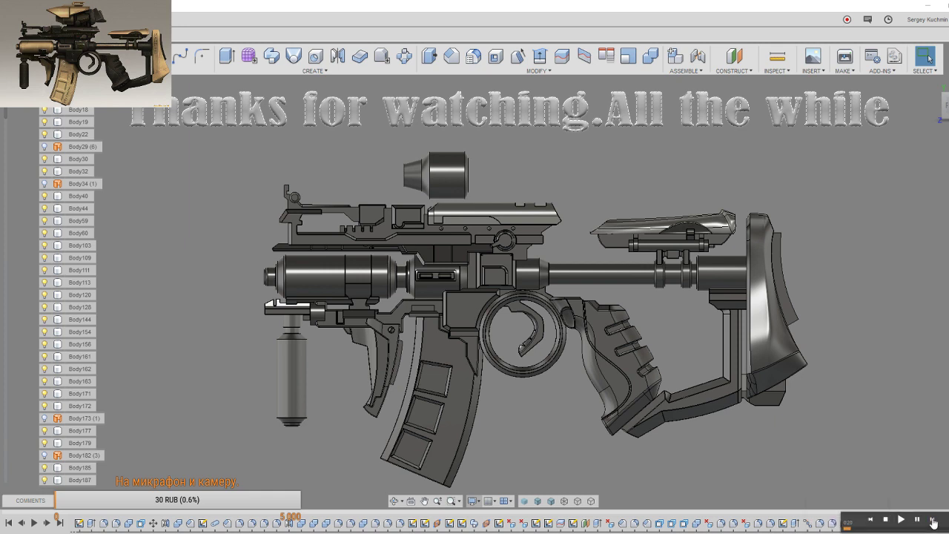